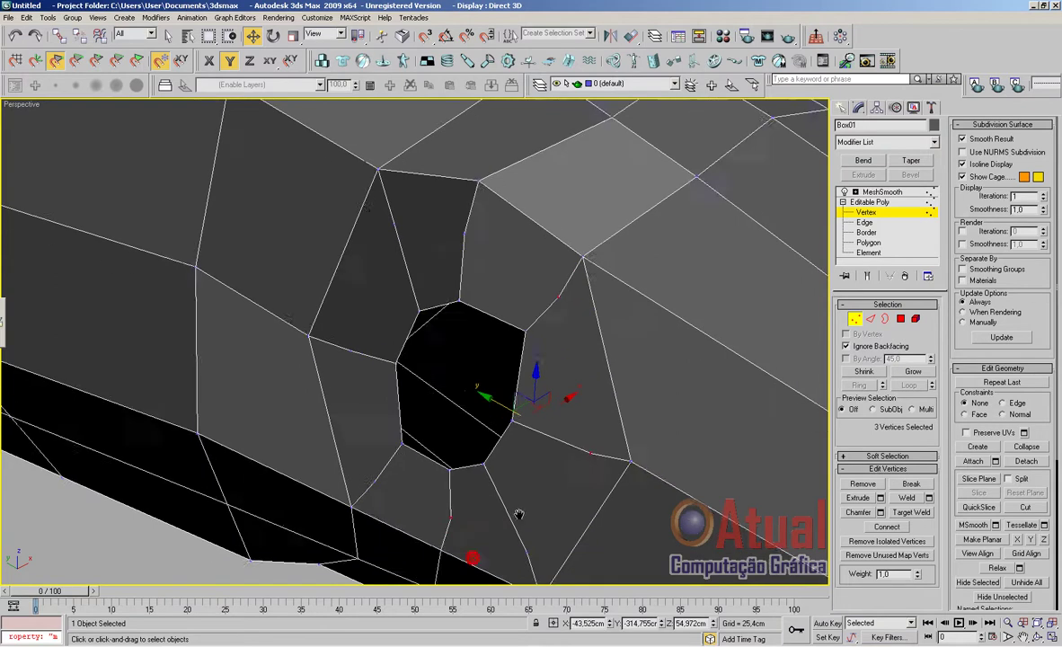
Select the eight midpoint vertices on the edges radiating from the eye hole and remove them
ctrl+click(520, 542)
ctrl+click(367, 477)
ctrl+click(345, 345)
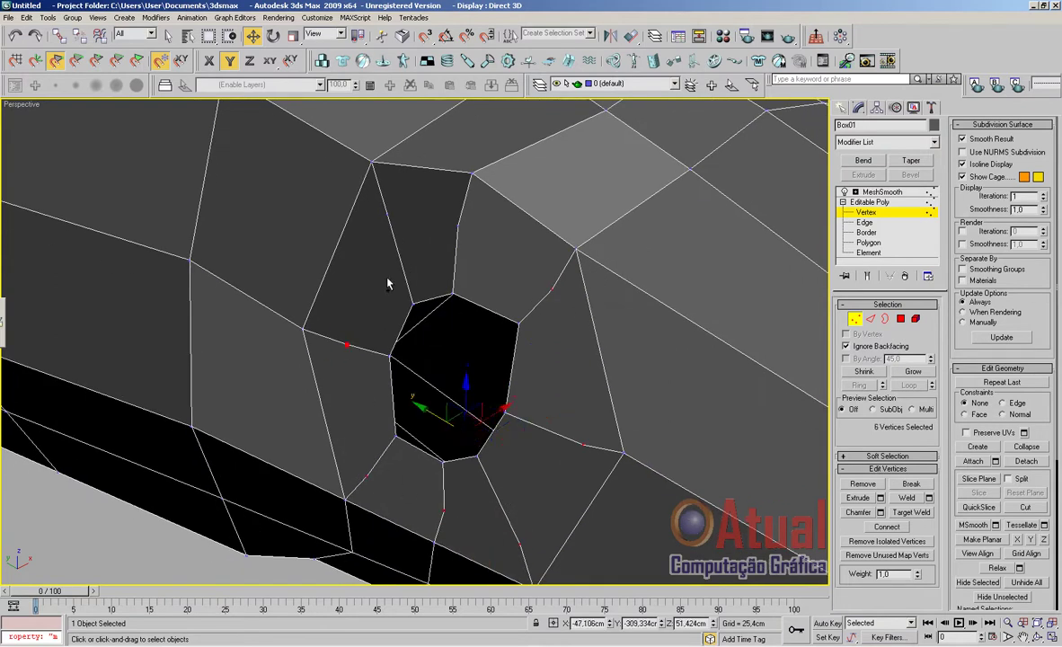
ctrl+click(386, 214)
ctrl+click(457, 226)
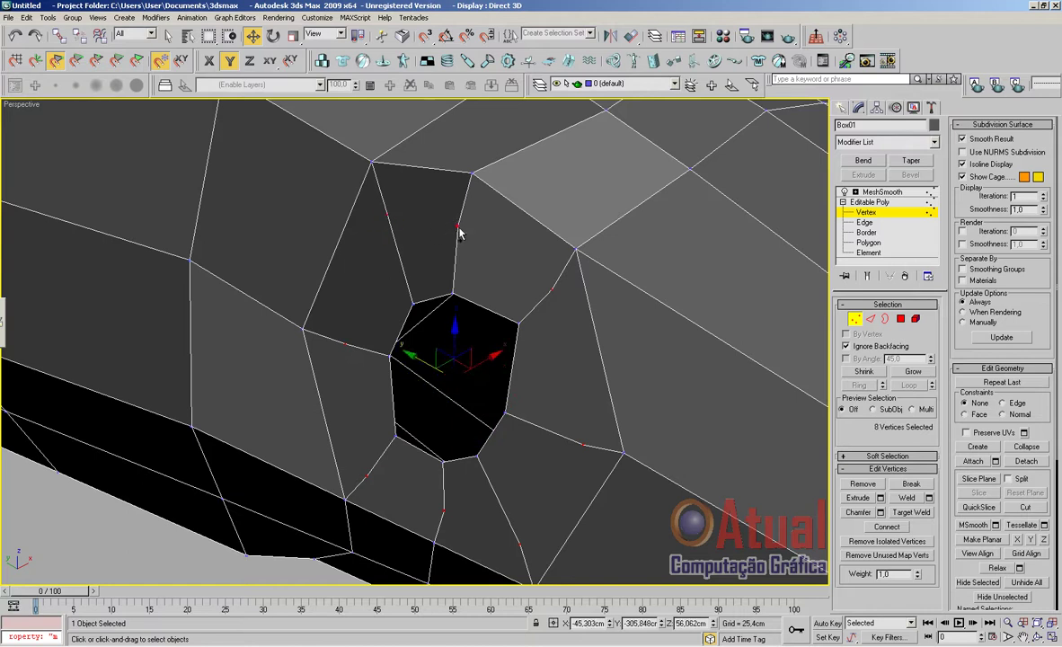
click(863, 485)
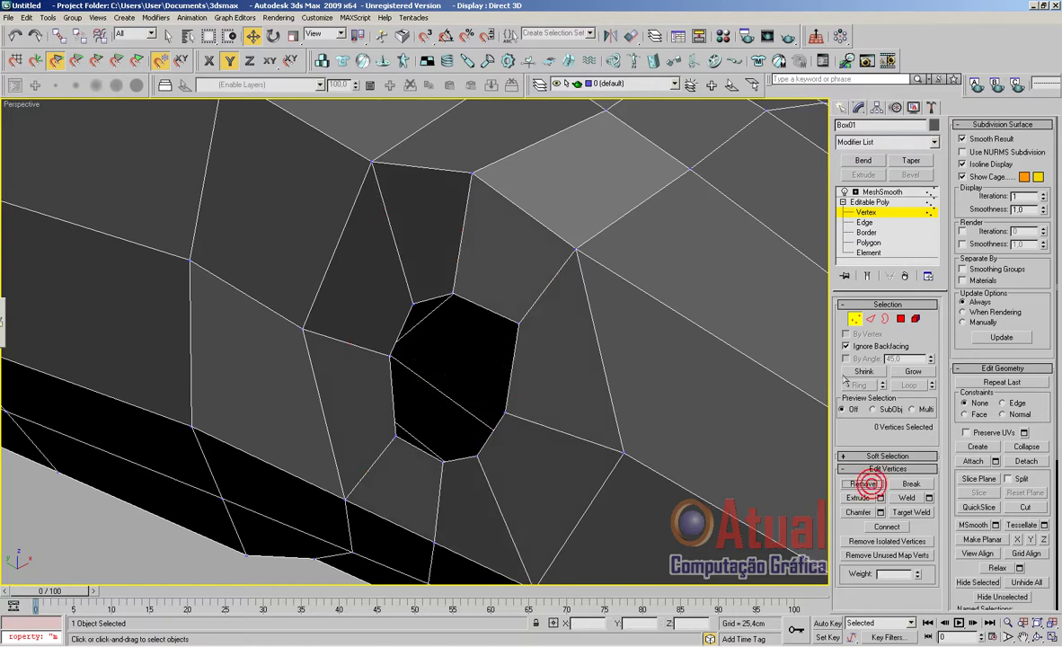
In the left view, adjust the eye hole's upper front vertex and move its lower rear vertex slightly forward to round the opening
middle_drag(683, 510, 653, 392)
key(l)
scroll(573, 467, up, 6)
scroll(653, 392, up, 2)
scroll(653, 391, up, 2)
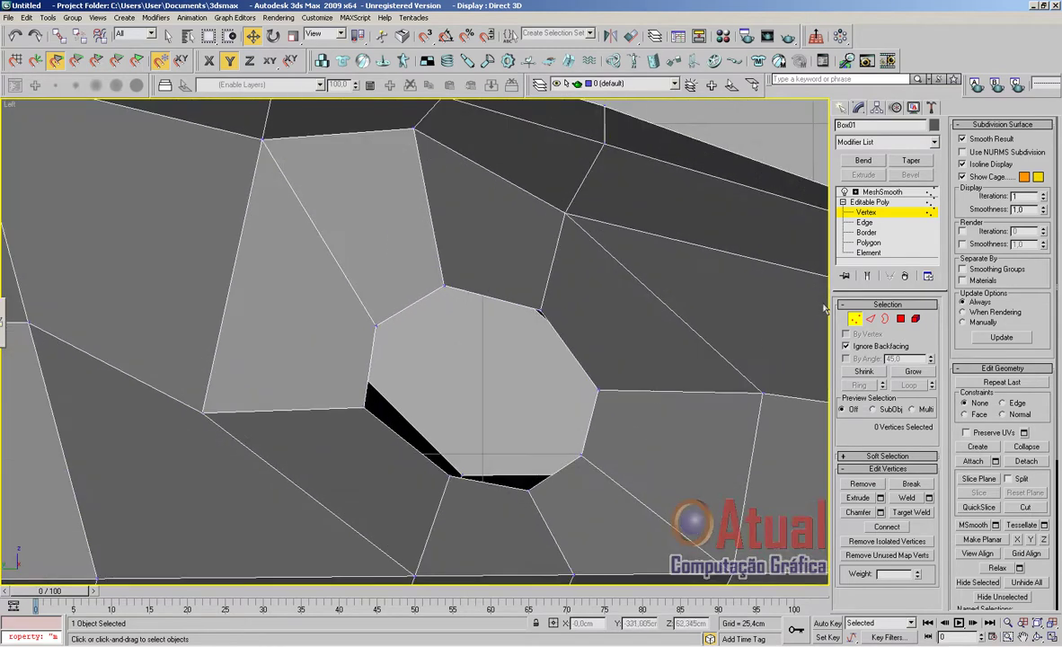
click(539, 310)
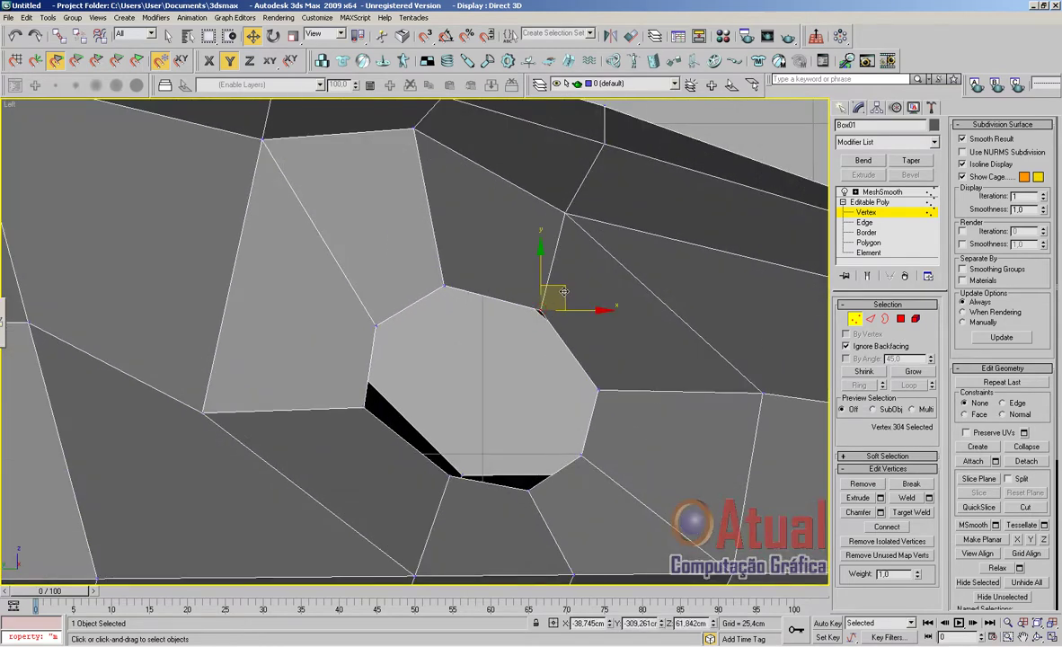
click(366, 411)
click(366, 408)
drag(392, 409, 403, 409)
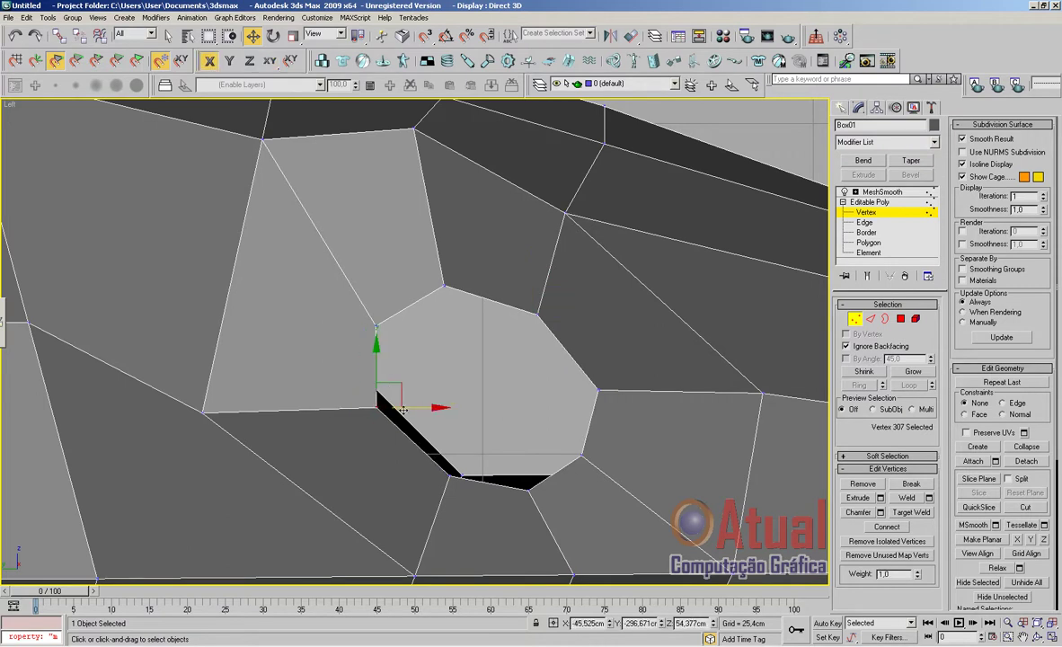
Return to the MeshSmooth level, deselect the model, and examine the smoothed head and eye hole in the perspective view
click(905, 193)
click(550, 390)
scroll(550, 398, down, 9)
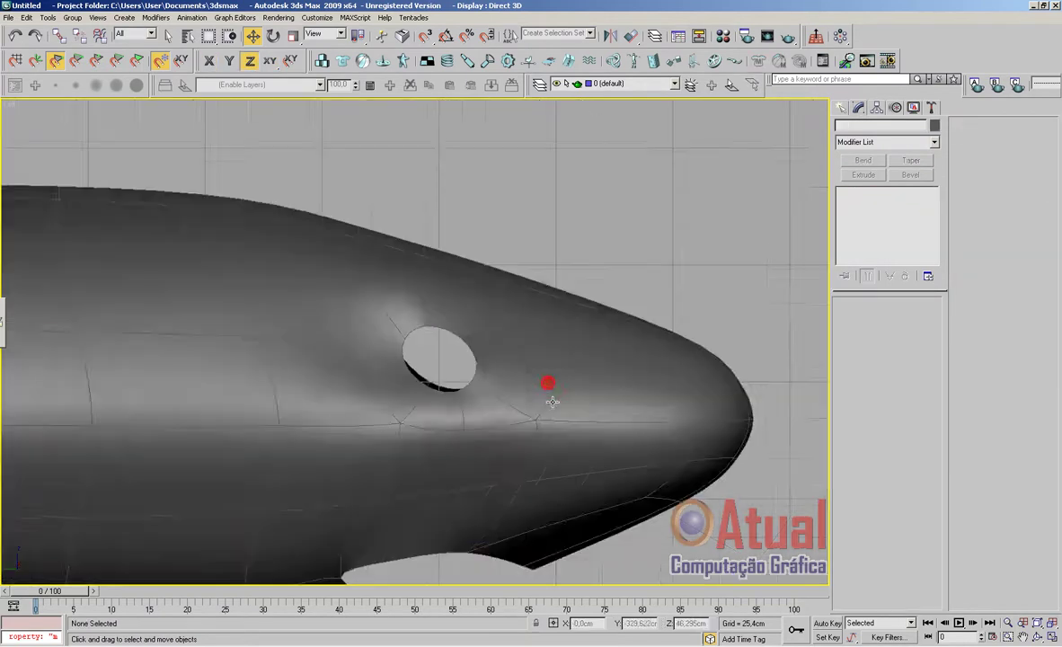
key(p)
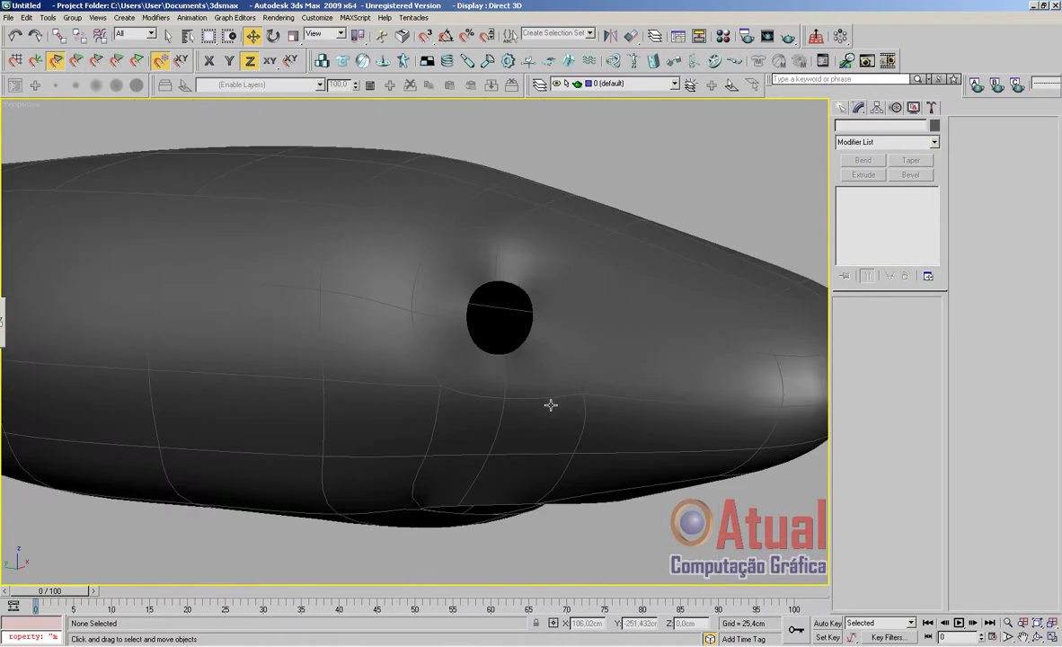
key(z)
alt+middle_drag(559, 412, 365, 381)
scroll(561, 393, up, 4)
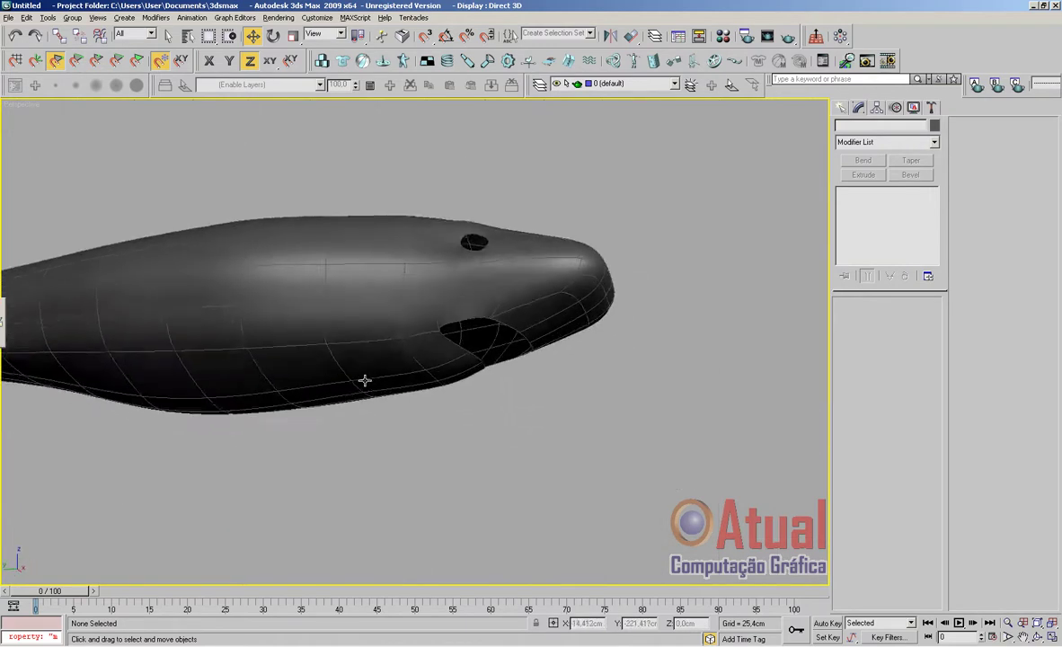
scroll(365, 380, up, 2)
Select the matching upper-lip vertices on both sides of the mouth and raise them
click(671, 301)
click(864, 212)
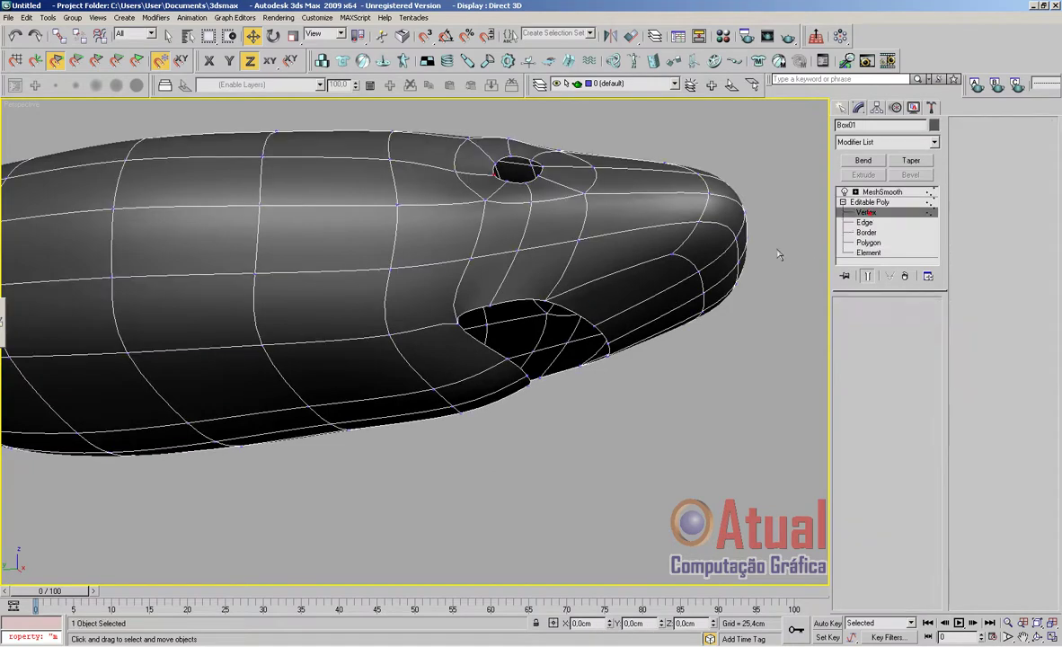
click(492, 304)
alt+middle_drag(583, 373, 526, 366)
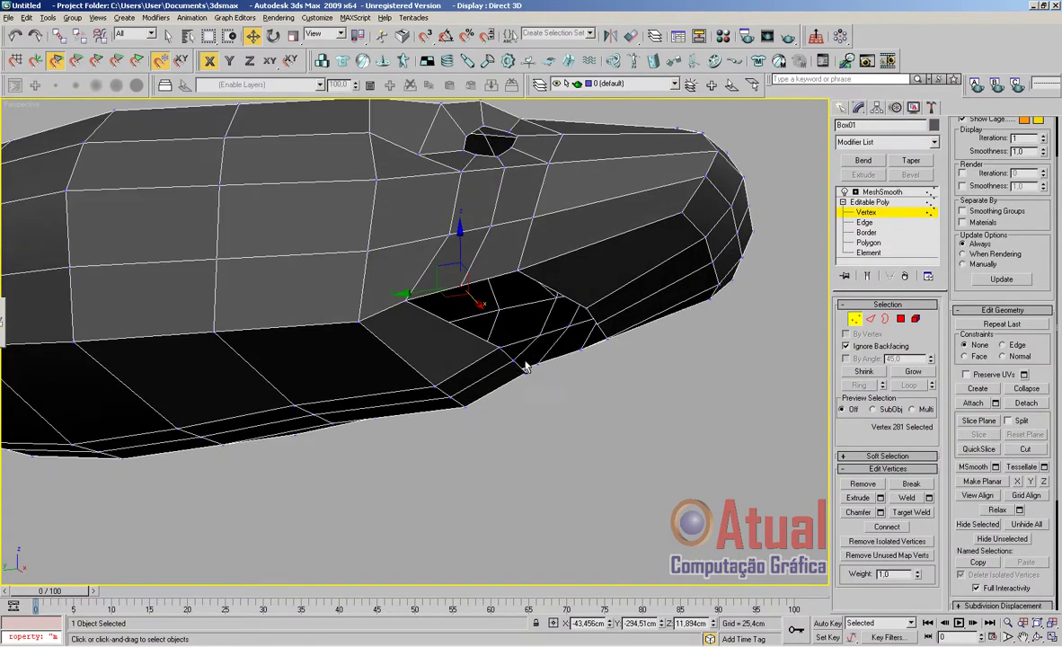
ctrl+click(578, 350)
alt+middle_drag(590, 386, 611, 417)
drag(545, 369, 556, 348)
Select the mouth opening's border and extrude it inward by scaling a copy to about 94%
click(873, 322)
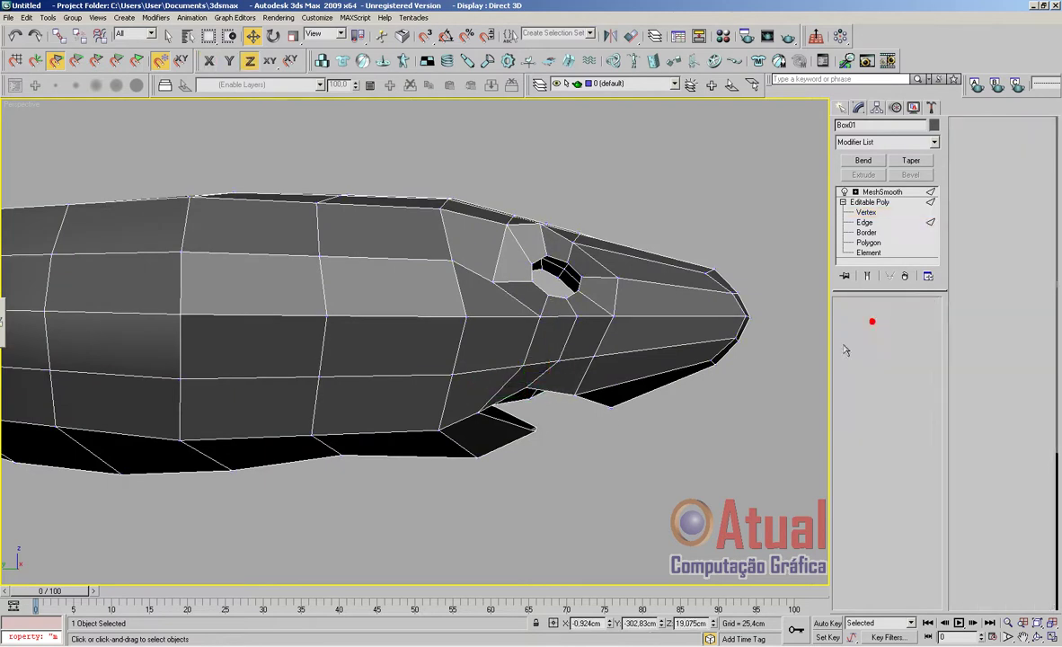
click(885, 321)
click(517, 425)
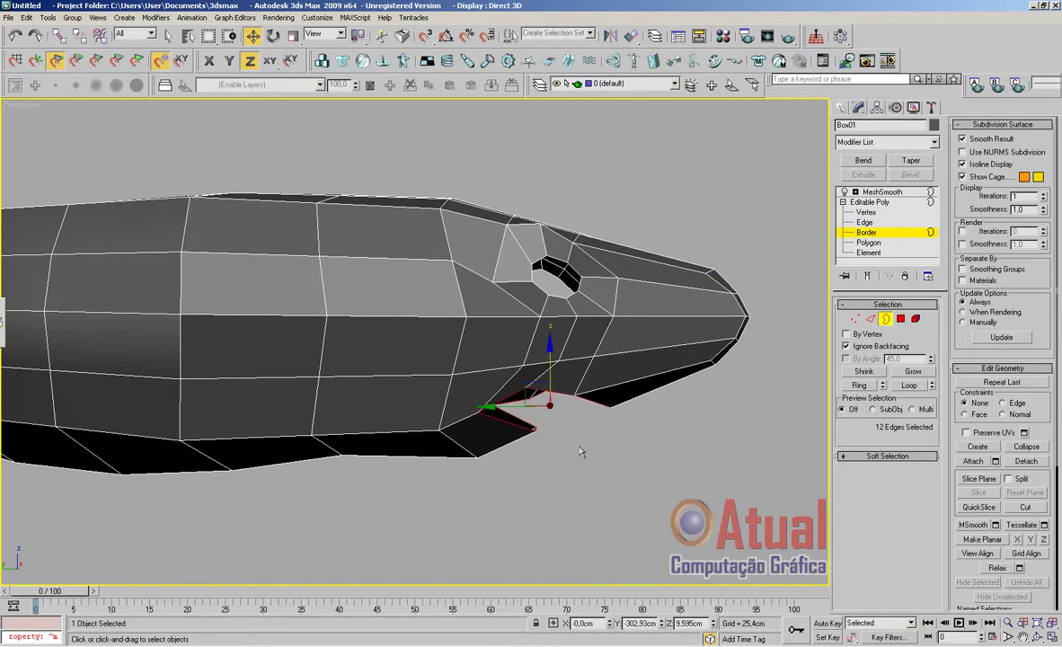
scroll(579, 449, up, 10)
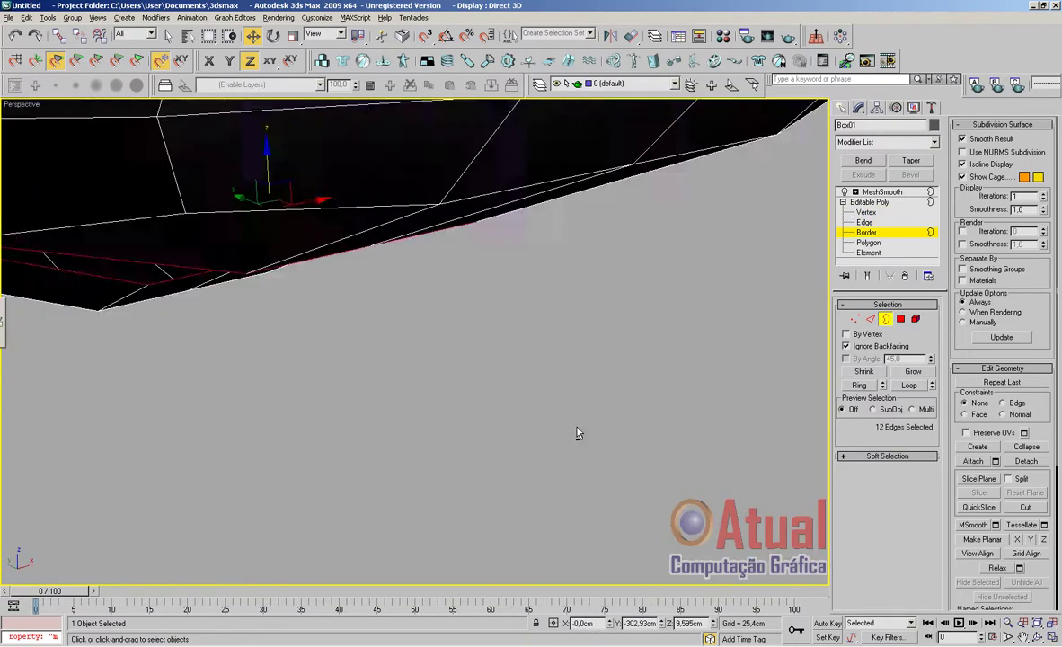
alt+middle_drag(578, 433, 512, 331)
scroll(512, 331, down, 5)
middle_drag(514, 291, 653, 481)
middle_drag(640, 442, 655, 454)
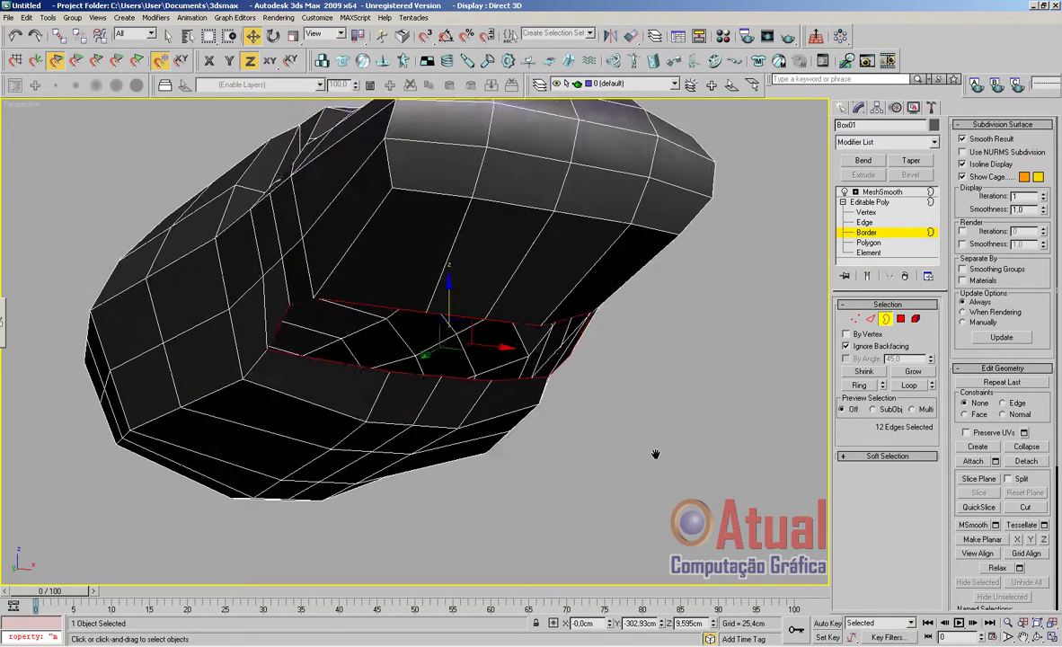
scroll(656, 456, up, 3)
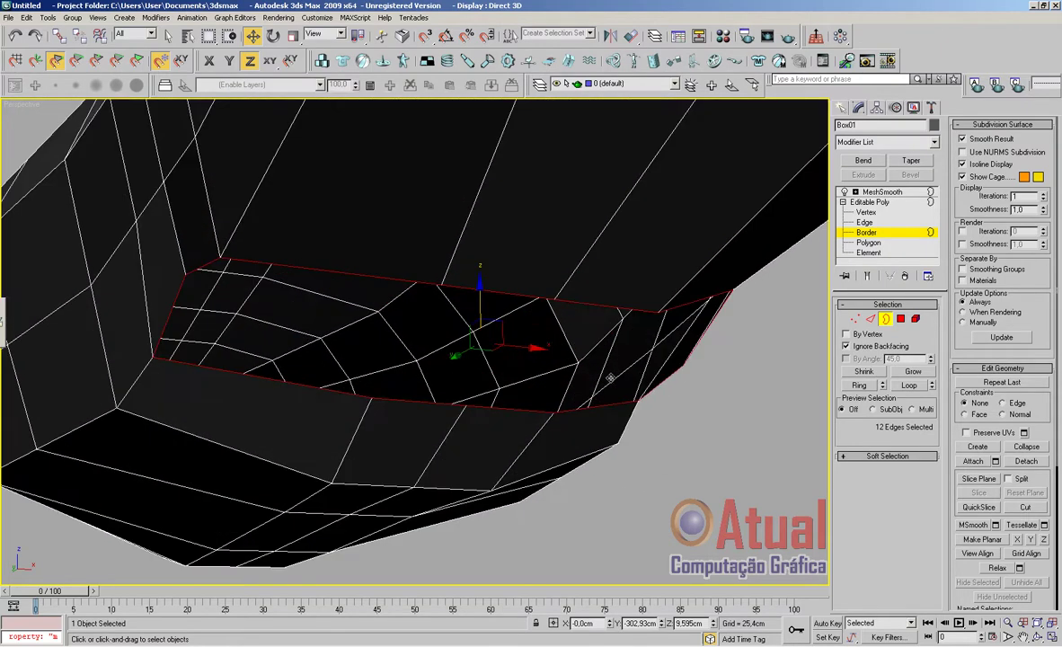
click(293, 38)
shift+drag(478, 343, 481, 347)
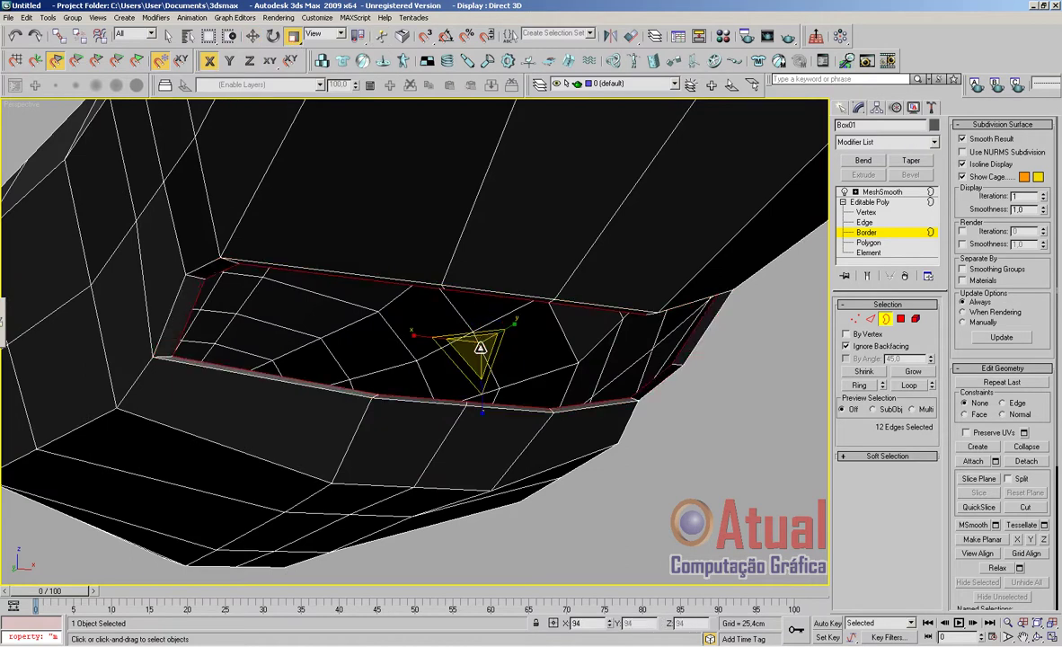
Move the inner mouth border up and toward the snout, return to the MeshSmooth level, and deselect the model
click(252, 39)
drag(481, 307, 480, 285)
scroll(503, 356, down, 2)
alt+middle_drag(555, 350, 494, 269)
alt+middle_drag(494, 270, 528, 310)
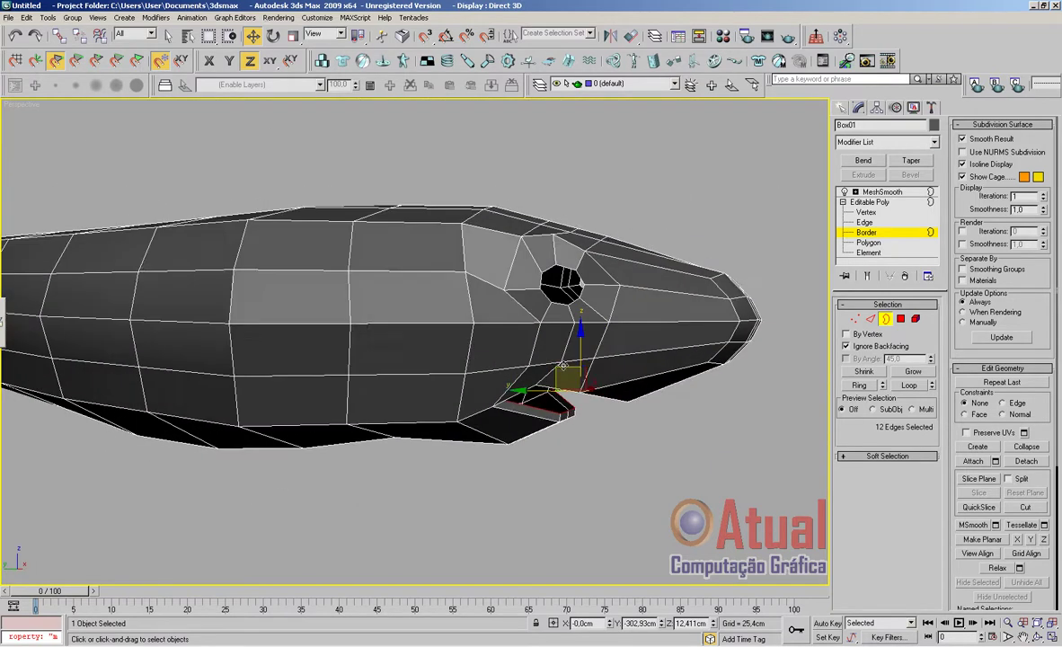
drag(561, 369, 600, 373)
click(880, 192)
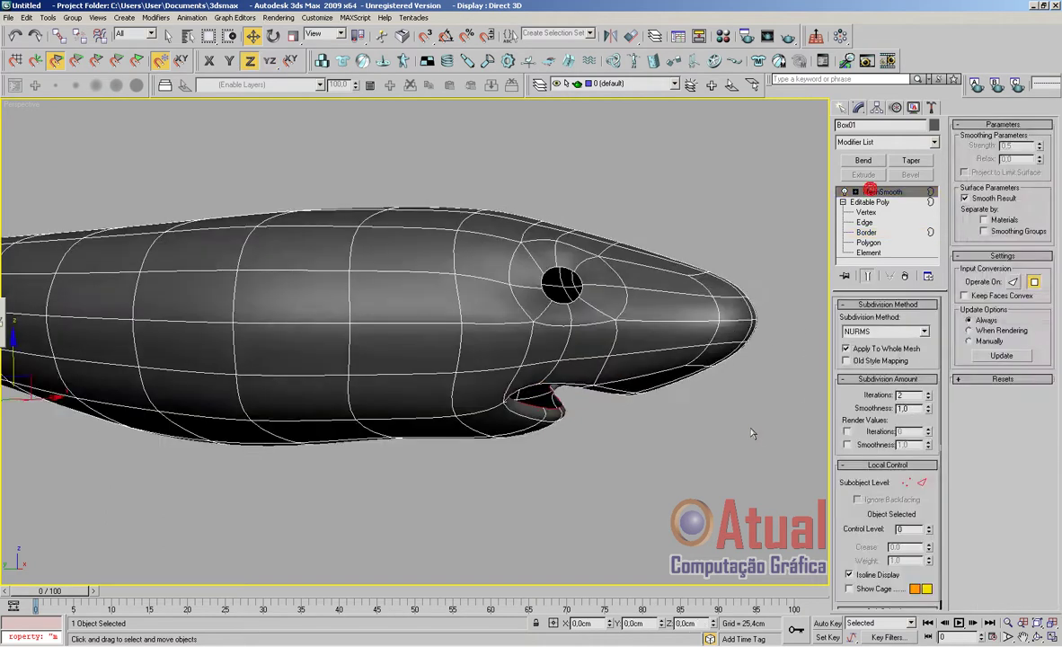
click(748, 429)
Add an edge loop across the snout in front of the mouth by connecting the ring of its lengthwise edges
alt+middle_drag(744, 437, 624, 389)
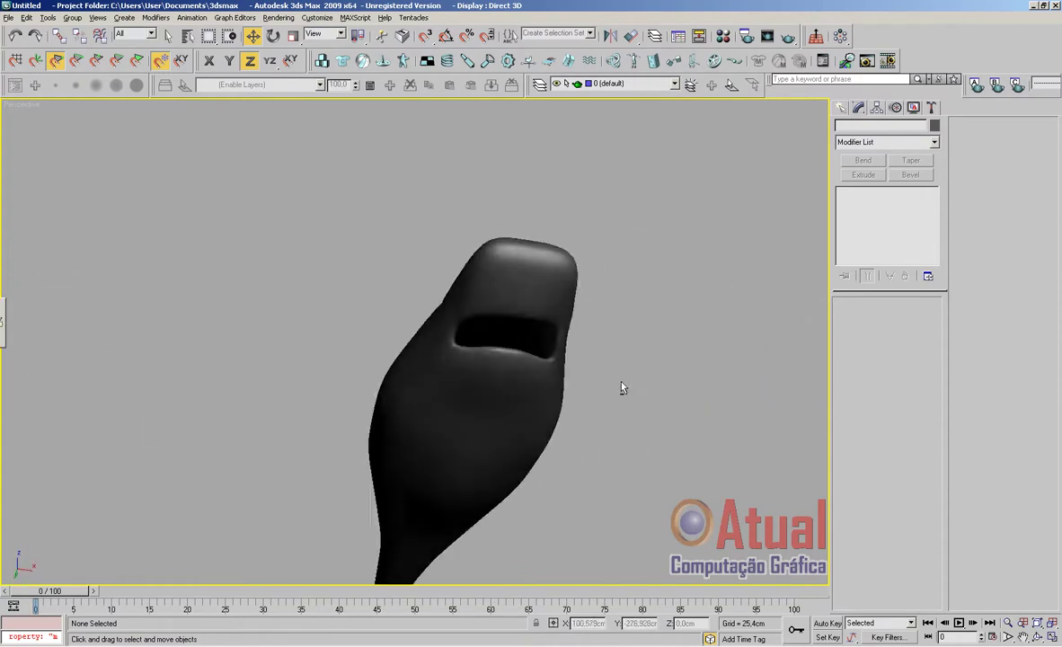
scroll(628, 348, up, 5)
middle_drag(628, 349, 564, 400)
scroll(564, 401, up, 3)
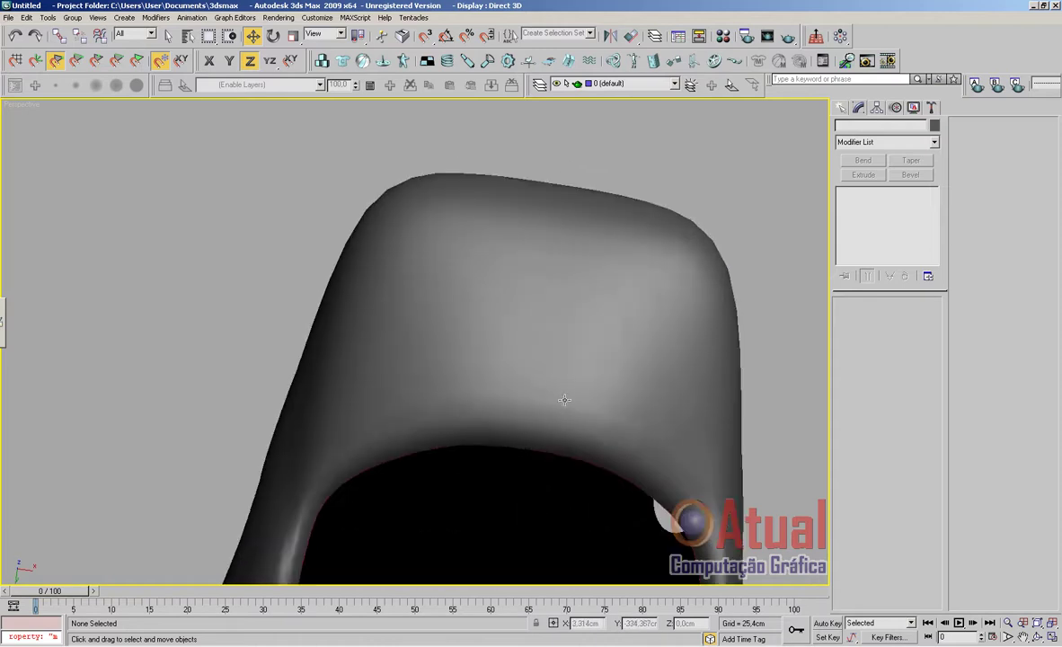
click(567, 390)
click(865, 213)
click(865, 212)
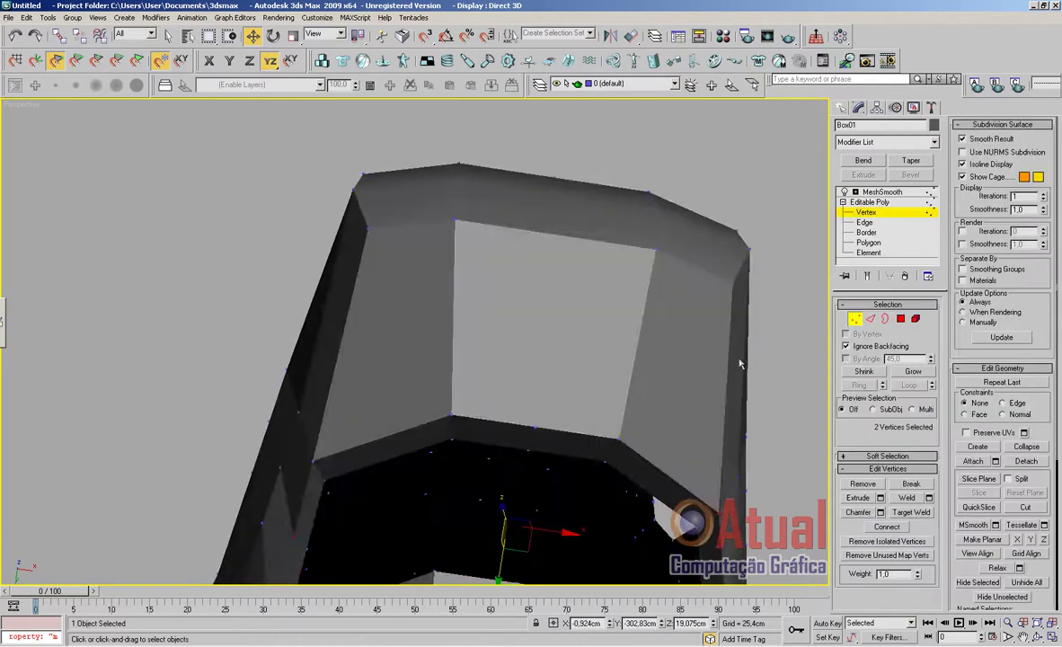
click(869, 318)
click(633, 368)
click(859, 385)
right_click(640, 380)
click(626, 420)
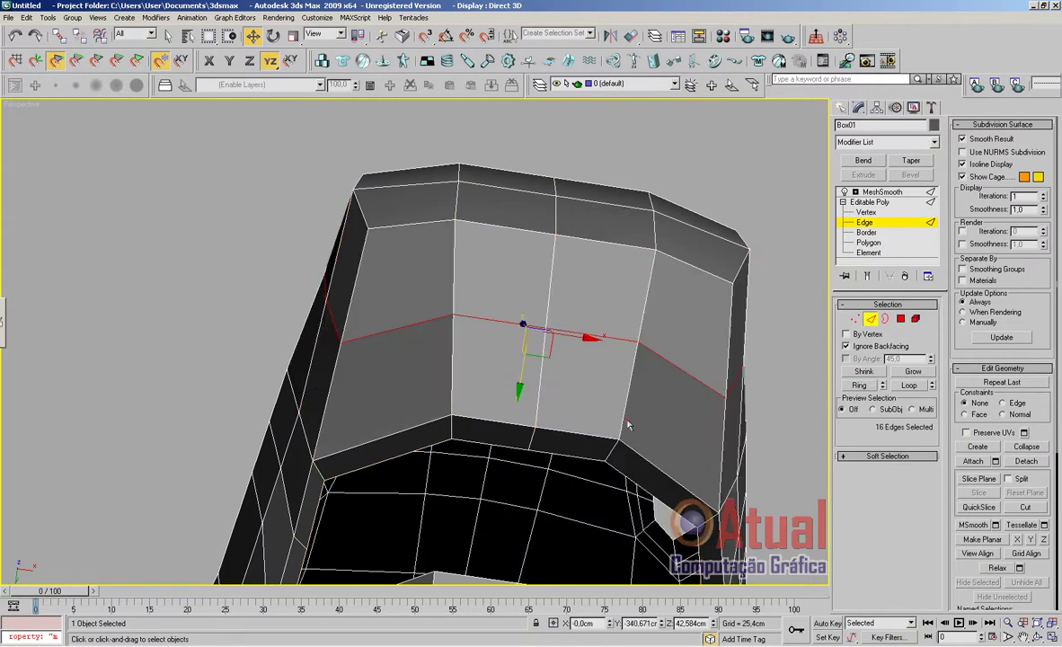
Raise the three middle vertices of the new edge loop on the underside of the snout
click(856, 320)
click(638, 343)
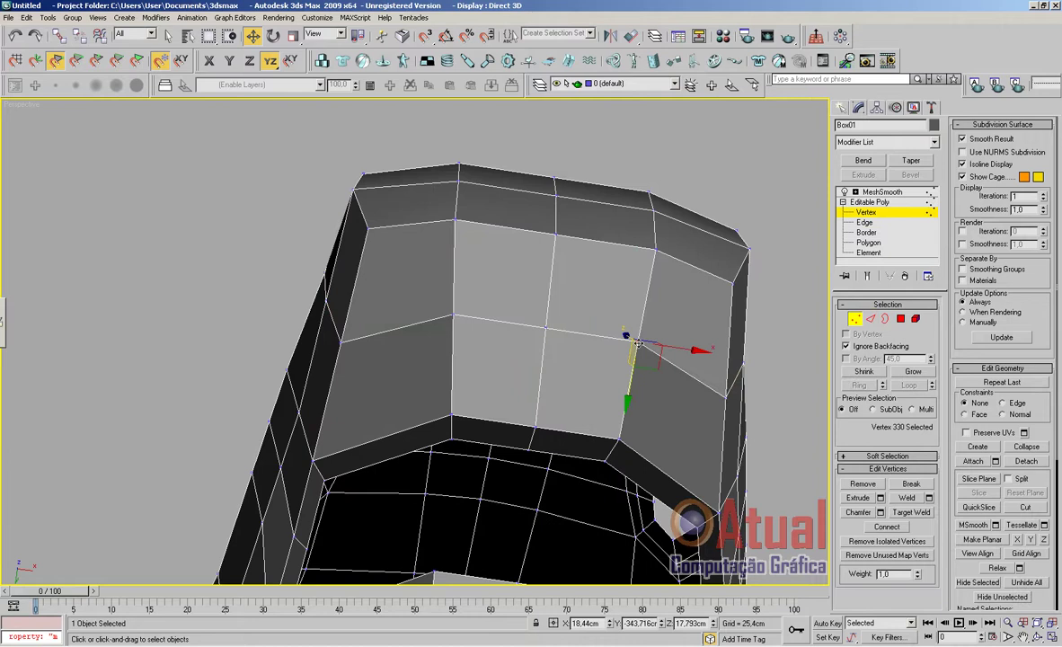
ctrl+click(542, 327)
ctrl+click(452, 314)
scroll(485, 338, down, 5)
alt+middle_drag(526, 418, 562, 237)
scroll(562, 237, up, 3)
drag(596, 309, 599, 297)
Raise the two outer vertices of the same underside loop to about 24.4 cm in Z
click(503, 271)
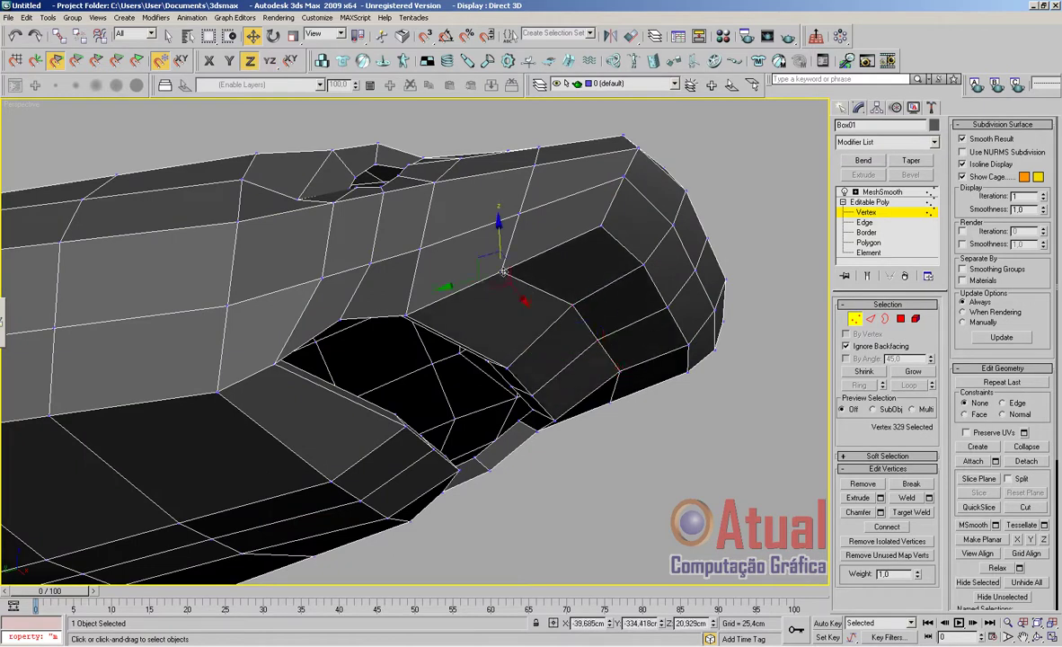
ctrl+click(609, 403)
drag(560, 316, 561, 309)
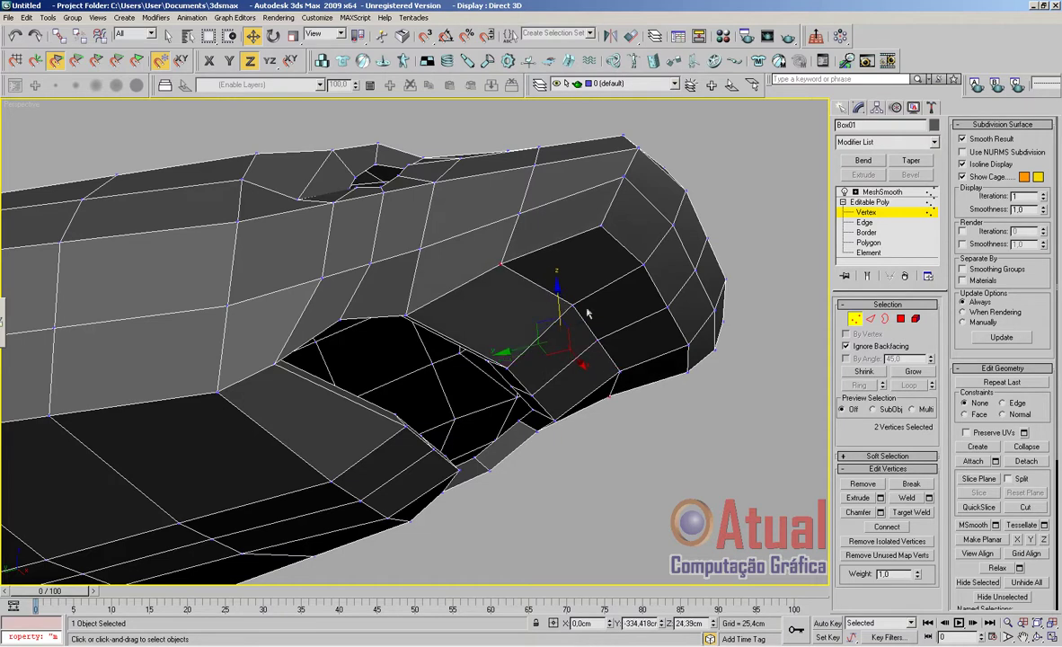
Connect the ring of lengthwise edges nearer the snout tip to add another edge loop, and clear the edge selection
click(869, 321)
click(656, 313)
click(859, 385)
right_click(654, 314)
click(642, 362)
click(743, 394)
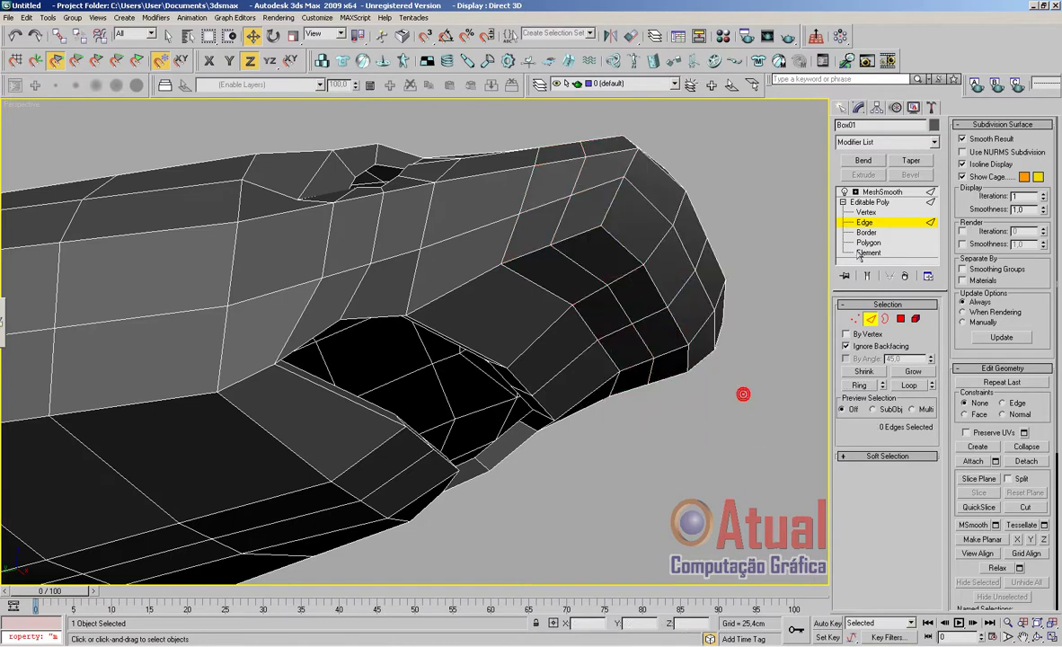
Return to the MeshSmooth level, toggle the edged faces display, and examine the smoothed surface around the eye hole
click(879, 193)
click(742, 356)
key(F4)
scroll(715, 403, down, 5)
alt+middle_drag(694, 410, 580, 438)
scroll(659, 433, up, 3)
scroll(611, 439, up, 3)
scroll(582, 437, up, 3)
Lower the outer-ring vertex above the eye hole to about 73.7 cm in Z
click(624, 381)
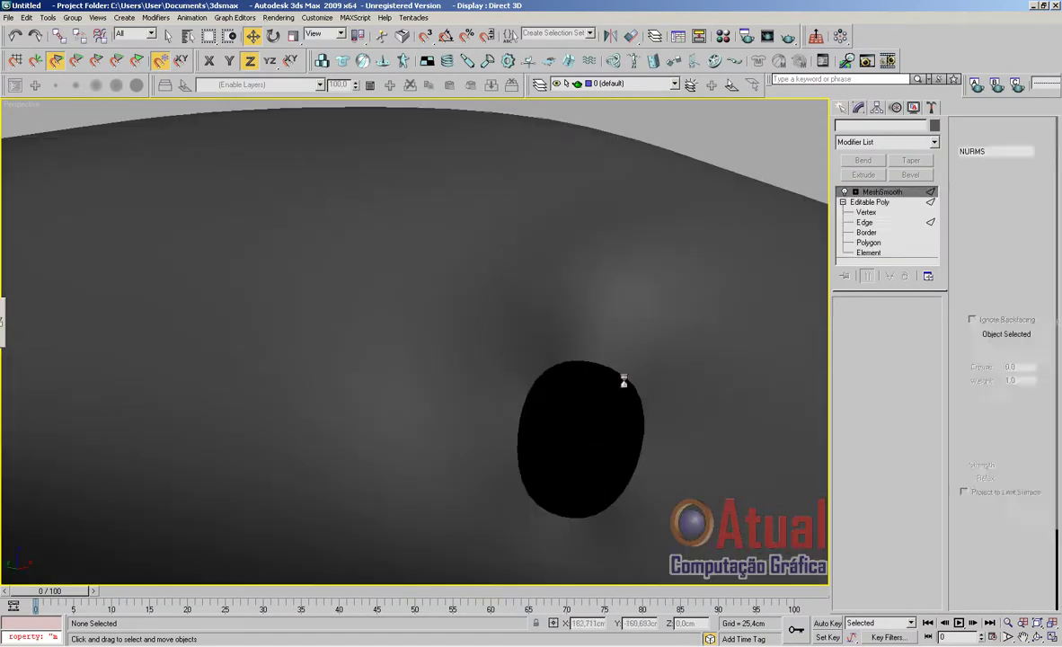
click(868, 243)
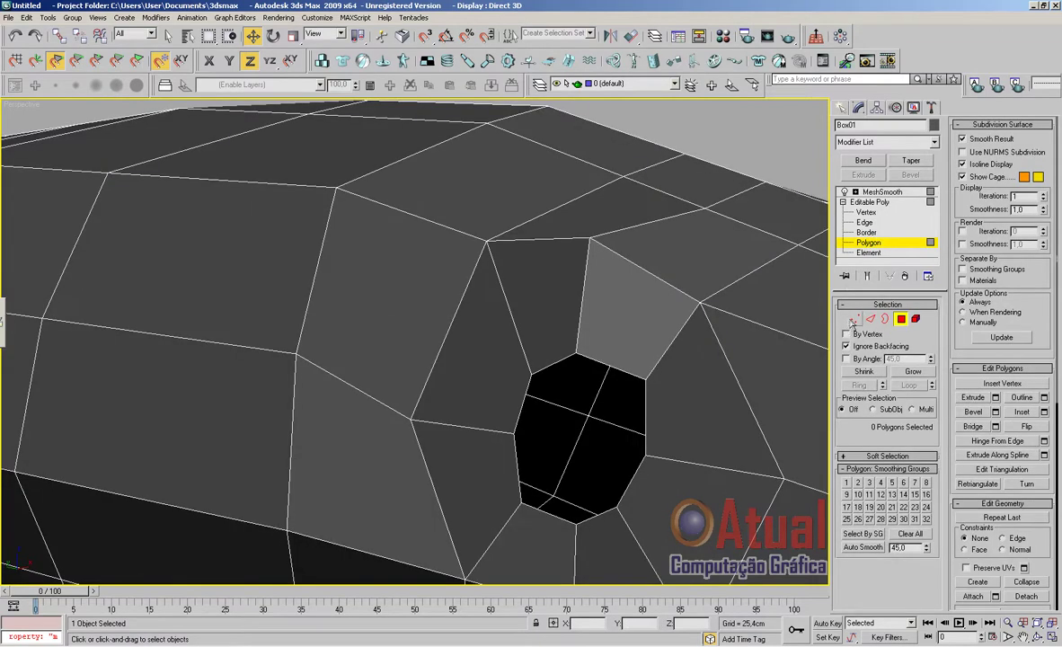
click(852, 320)
click(590, 238)
alt+middle_drag(662, 334, 321, 297)
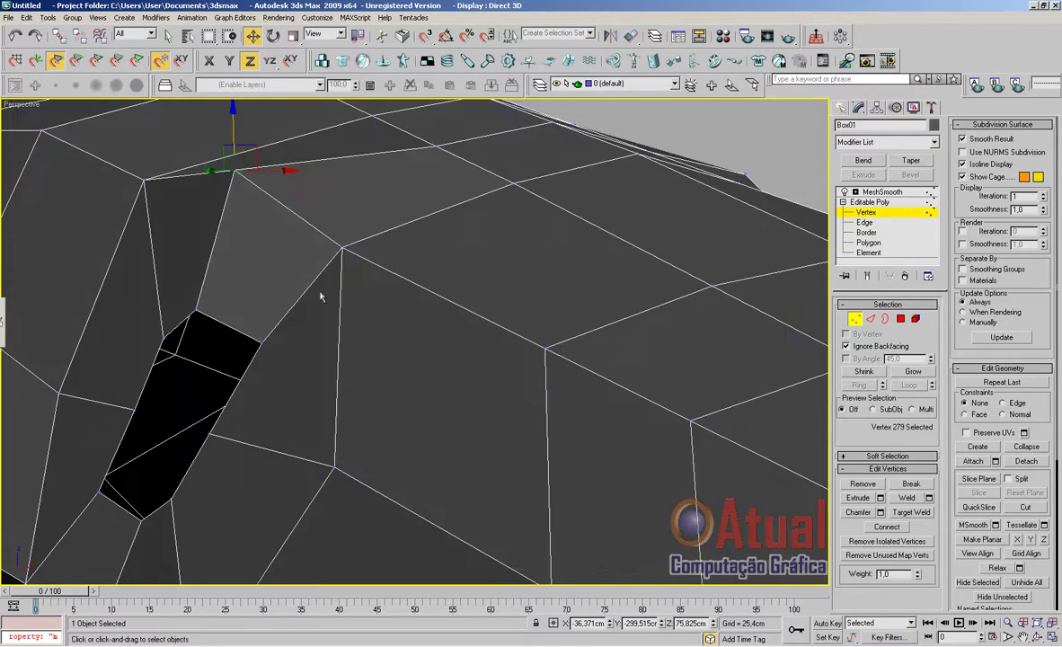
drag(233, 130, 238, 151)
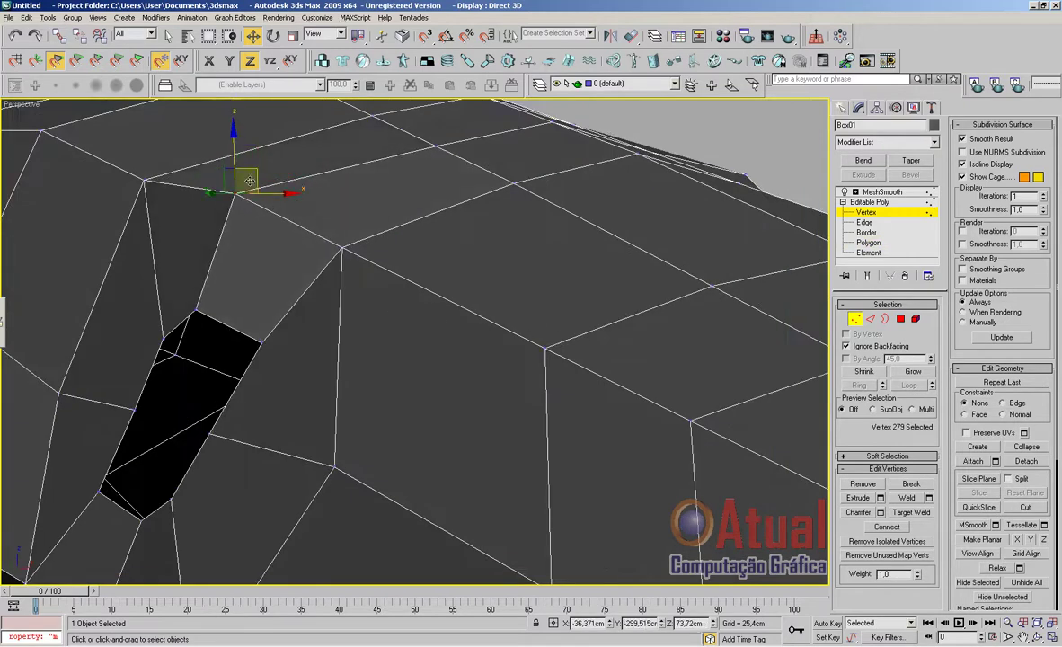
Move the lower rear vertex of the eye hole outward to about -47.8 cm in X
scroll(307, 251, down, 5)
middle_drag(371, 293, 550, 227)
middle_drag(408, 344, 483, 287)
scroll(393, 377, up, 5)
alt+middle_drag(393, 378, 484, 351)
click(227, 401)
drag(268, 397, 237, 395)
Viewing the head from behind, move the outer-ring vertex just behind the eye hole sideways along X
scroll(237, 399, down, 7)
alt+middle_drag(238, 399, 548, 382)
middle_drag(548, 382, 256, 426)
alt+middle_drag(256, 427, 281, 457)
middle_drag(366, 369, 429, 474)
scroll(452, 454, up, 5)
middle_drag(454, 407, 543, 503)
middle_drag(440, 335, 569, 523)
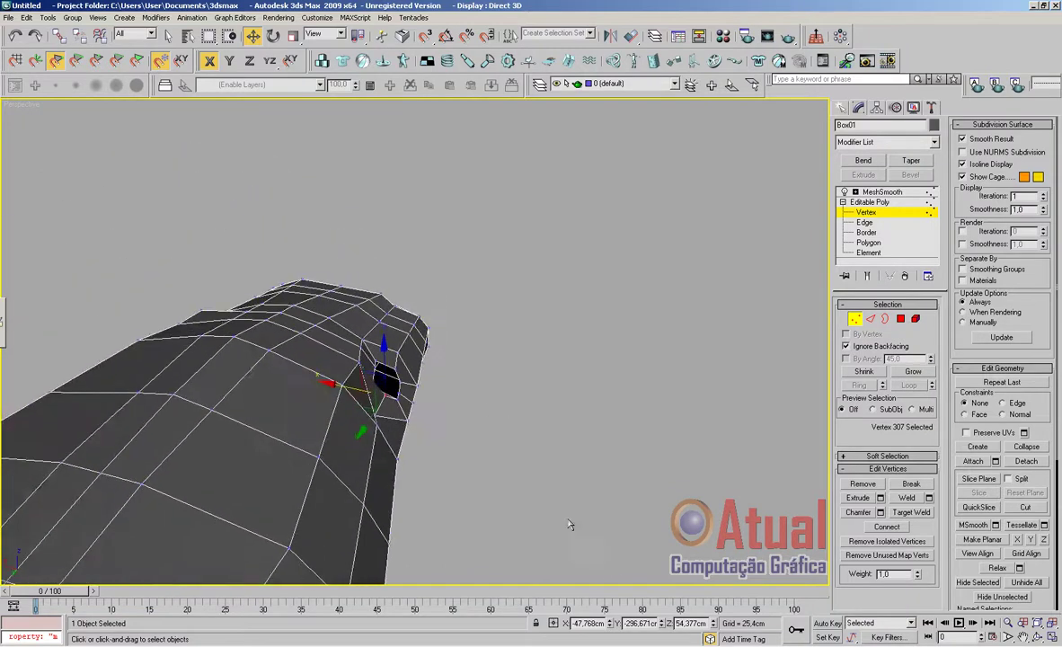
scroll(528, 473, up, 4)
alt+middle_drag(438, 415, 433, 409)
alt+middle_drag(404, 492, 467, 396)
alt+middle_drag(436, 497, 519, 466)
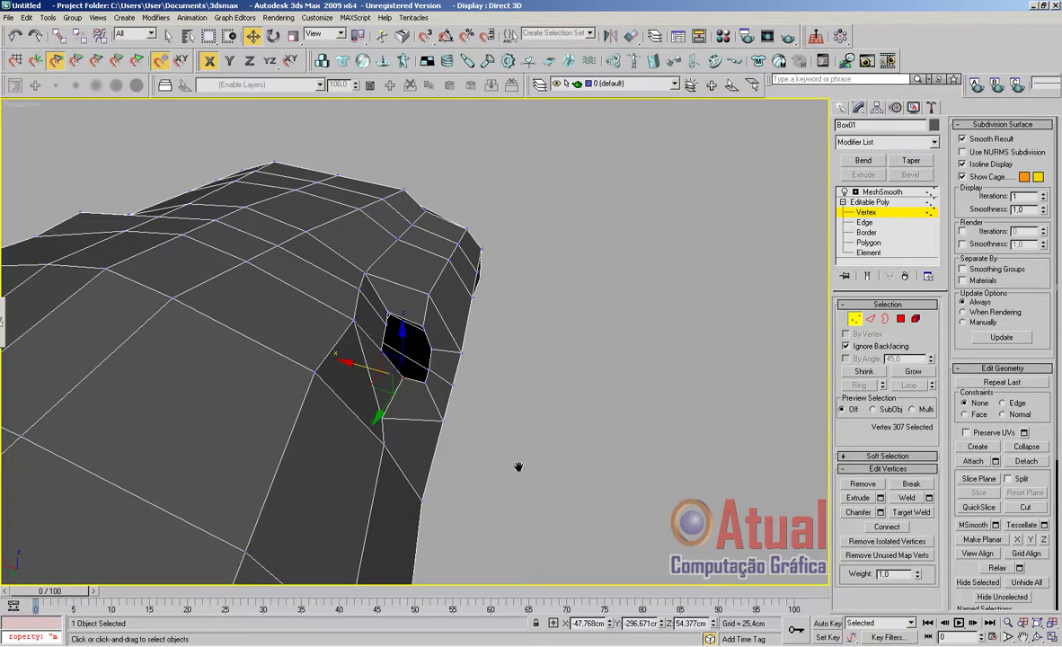
click(358, 334)
drag(341, 339, 389, 341)
click(423, 326)
click(432, 350)
click(535, 387)
Adjust the eye hole's two front vertices along X, the lower one to about -43.0 cm and the upper one to about -39.2 cm
alt+middle_drag(535, 388, 476, 167)
scroll(555, 432, down, 4)
scroll(593, 337, down, 5)
alt+middle_drag(614, 367, 526, 339)
scroll(537, 386, up, 5)
middle_drag(552, 449, 438, 244)
scroll(435, 248, up, 5)
middle_drag(305, 356, 458, 262)
click(322, 374)
drag(348, 370, 354, 365)
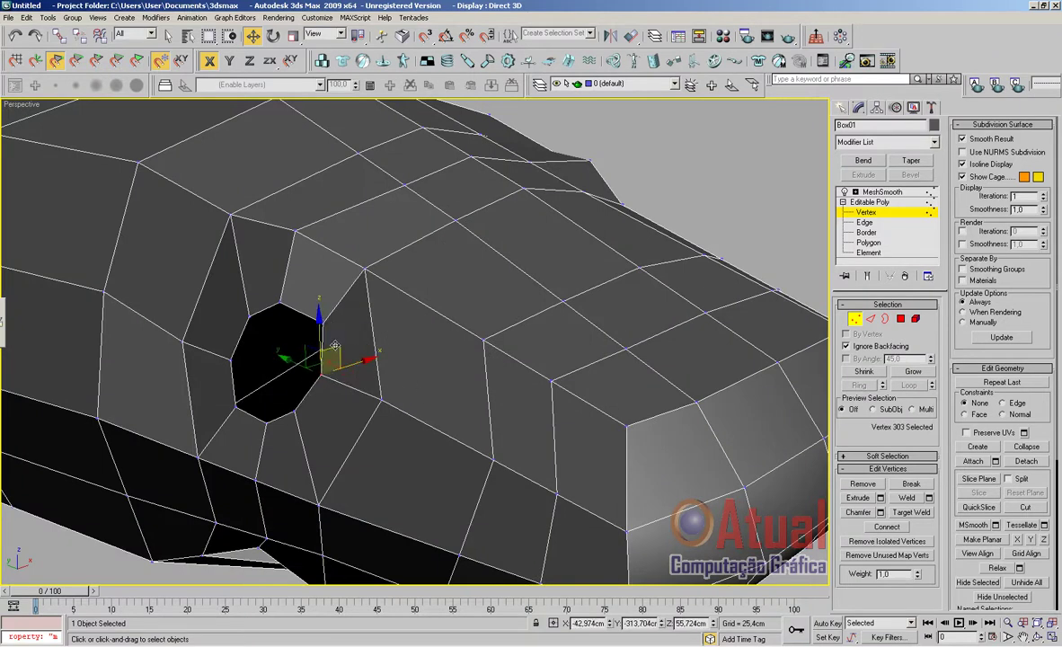
click(320, 321)
drag(361, 315, 358, 316)
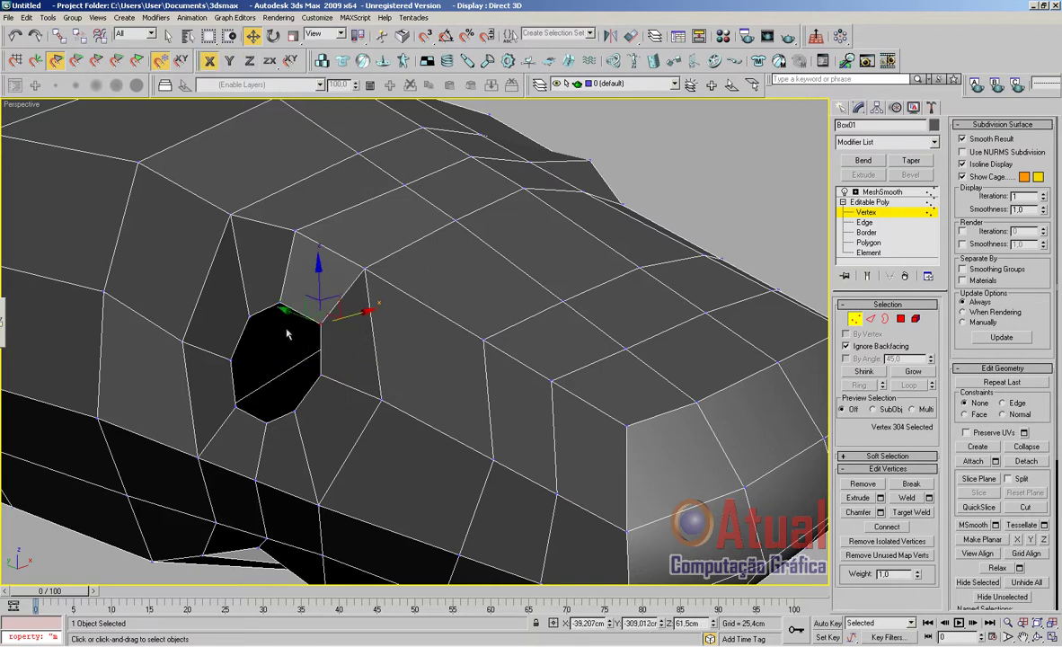
Select the eye hole's border and extrude a slightly smaller ring inside it by scaling a copy inward
click(885, 318)
click(309, 391)
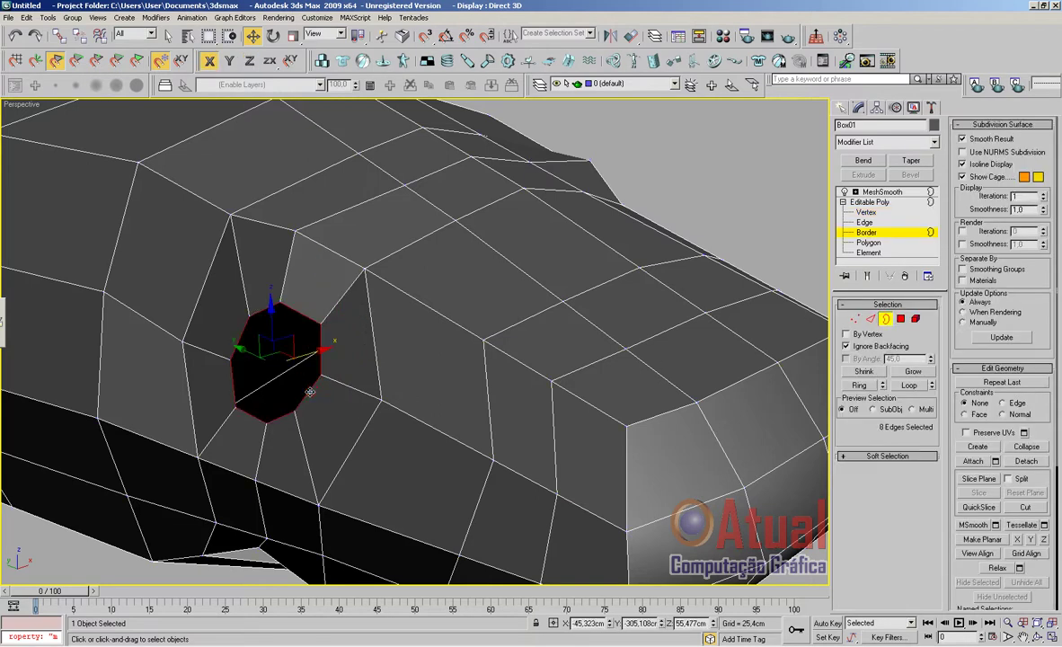
alt+middle_drag(311, 403, 386, 419)
scroll(530, 417, up, 4)
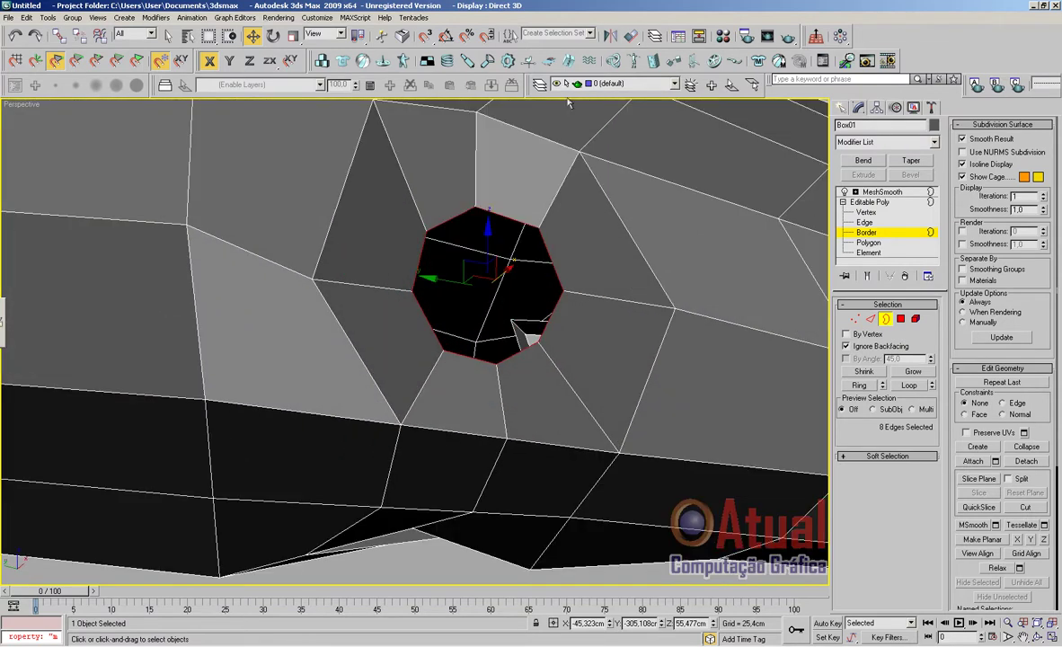
key(r)
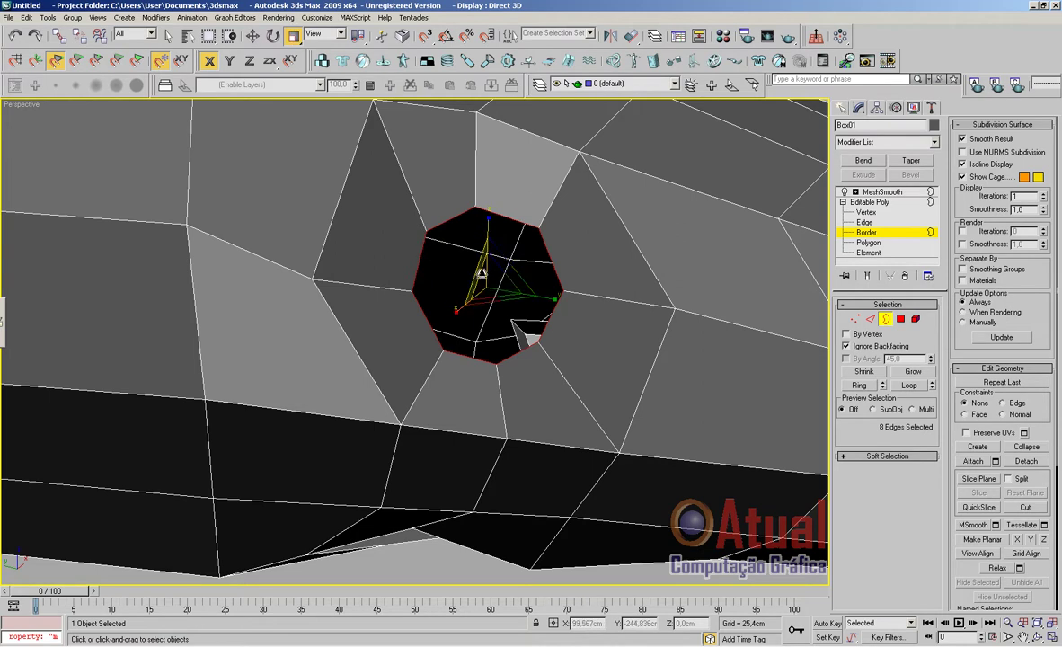
shift+drag(488, 288, 490, 299)
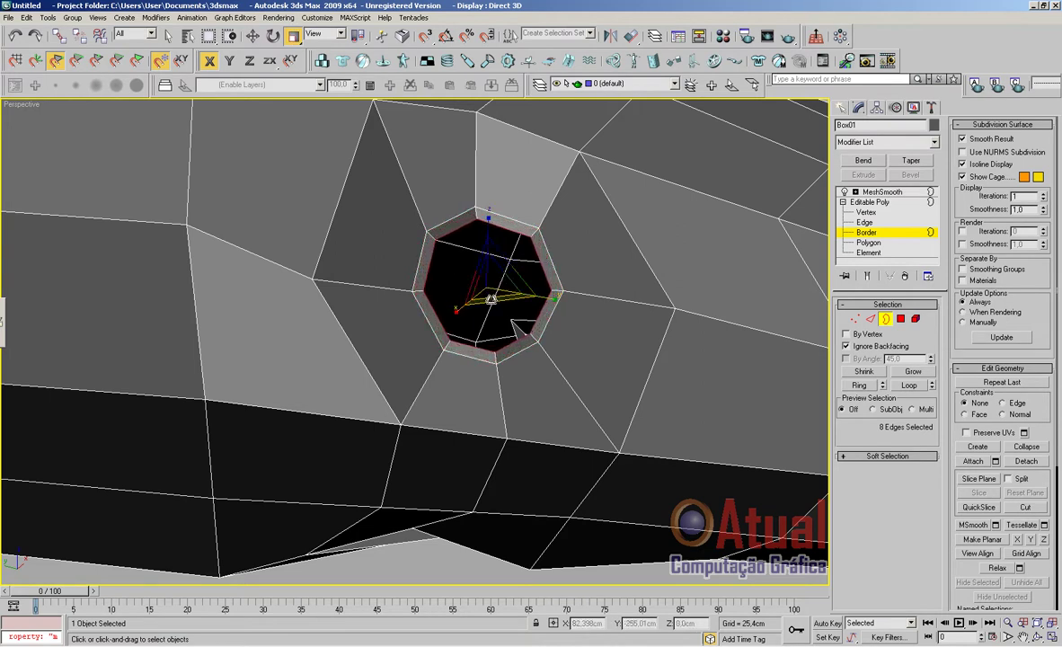
Move the eye hole's new inner border into the head to about -45.0 cm in X
click(253, 36)
alt+middle_drag(505, 369, 494, 372)
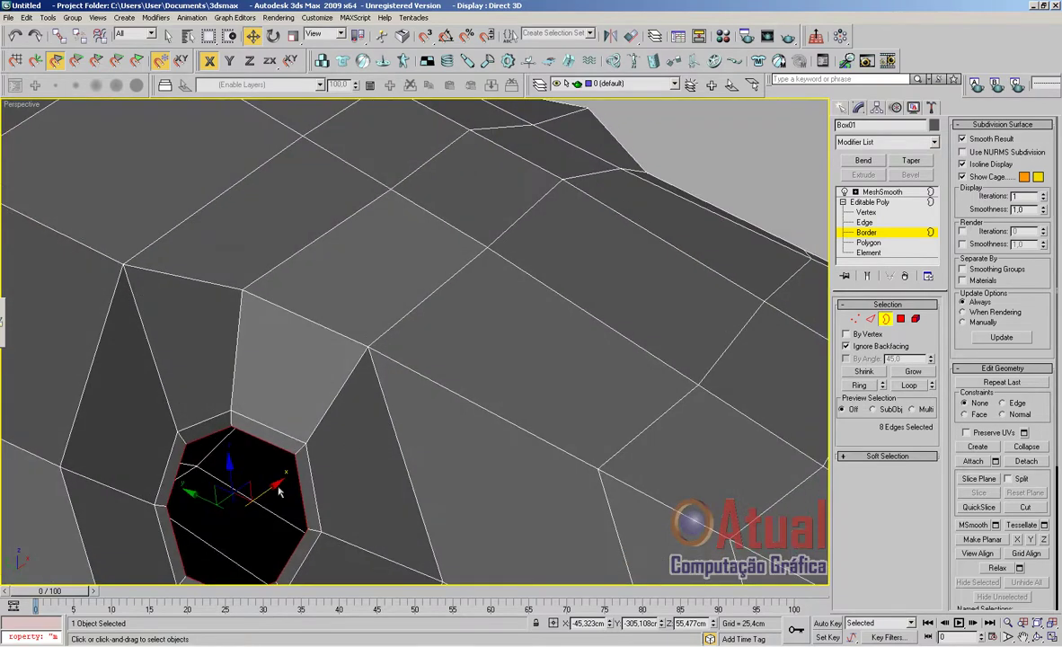
drag(268, 491, 270, 490)
middle_drag(306, 491, 362, 451)
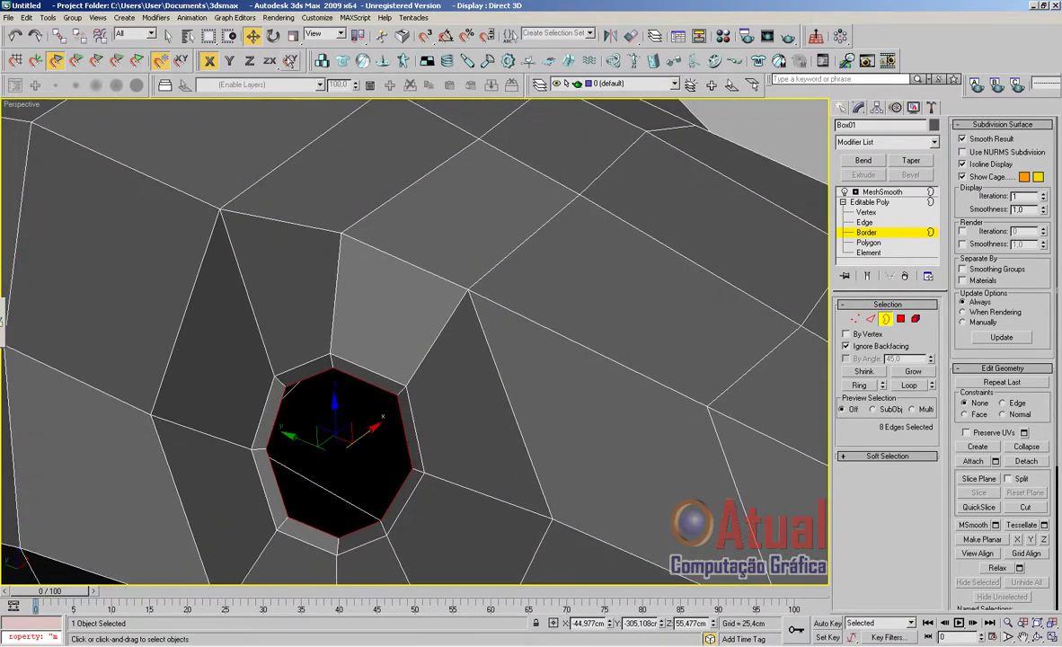
Add another smaller ring inside the eye hole's border and extrude it into the head to about -41.3 cm in X
key(r)
shift+drag(339, 453, 343, 464)
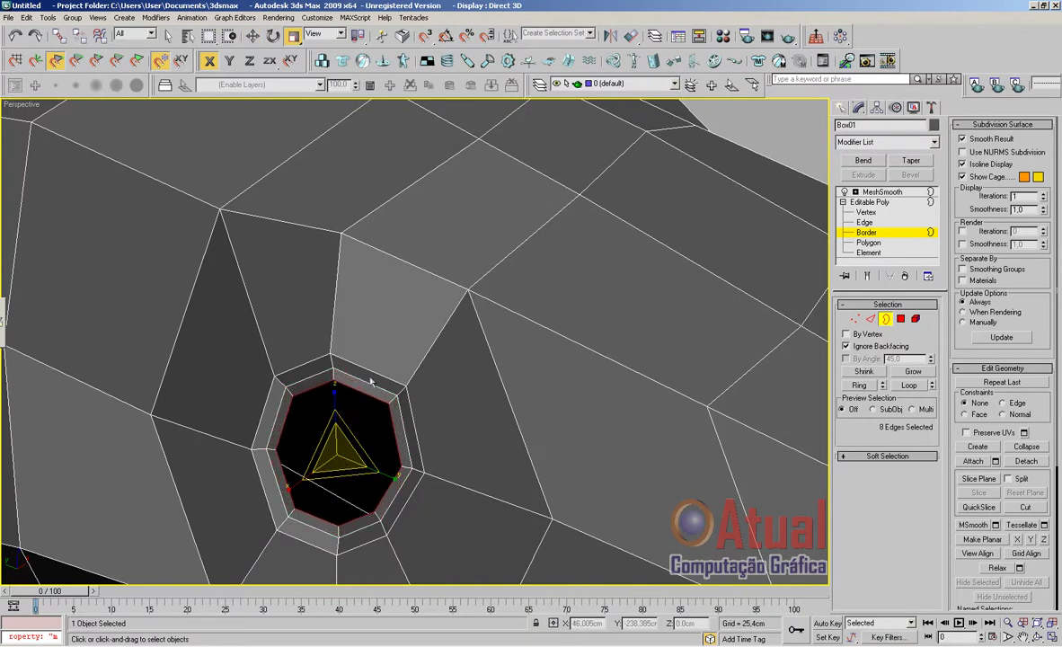
key(w)
drag(367, 434, 412, 423)
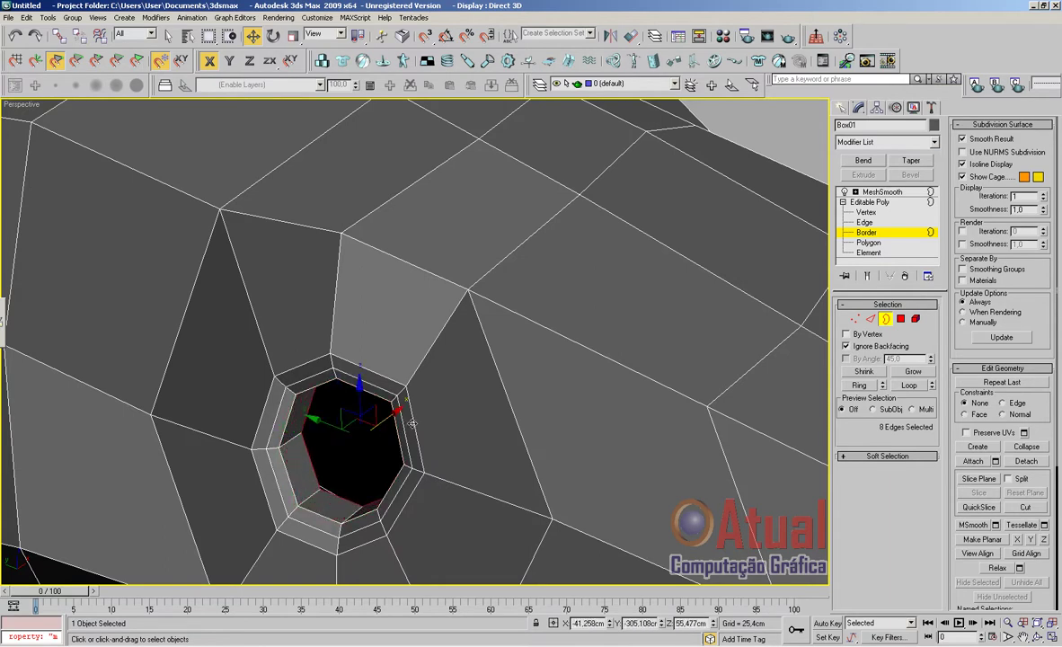
Scale the eye hole's deepest border down slightly on all axes
alt+middle_drag(498, 463, 500, 461)
scroll(499, 462, down, 8)
scroll(509, 453, up, 8)
scroll(539, 452, down, 5)
scroll(622, 438, up, 5)
middle_drag(621, 438, 579, 385)
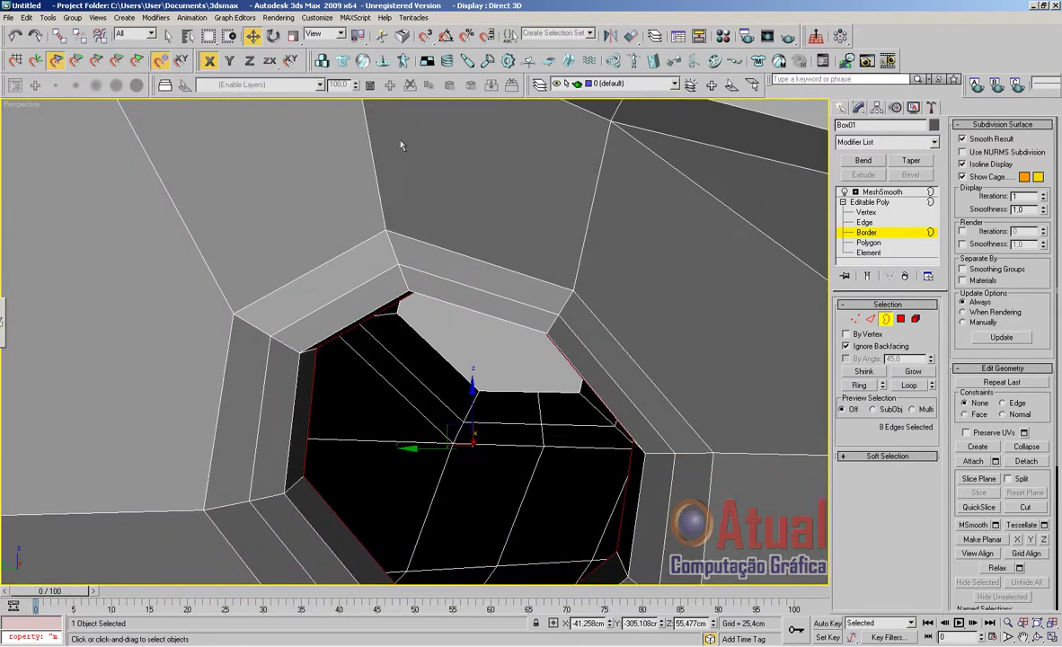
click(296, 40)
middle_drag(443, 367, 435, 337)
drag(468, 416, 472, 423)
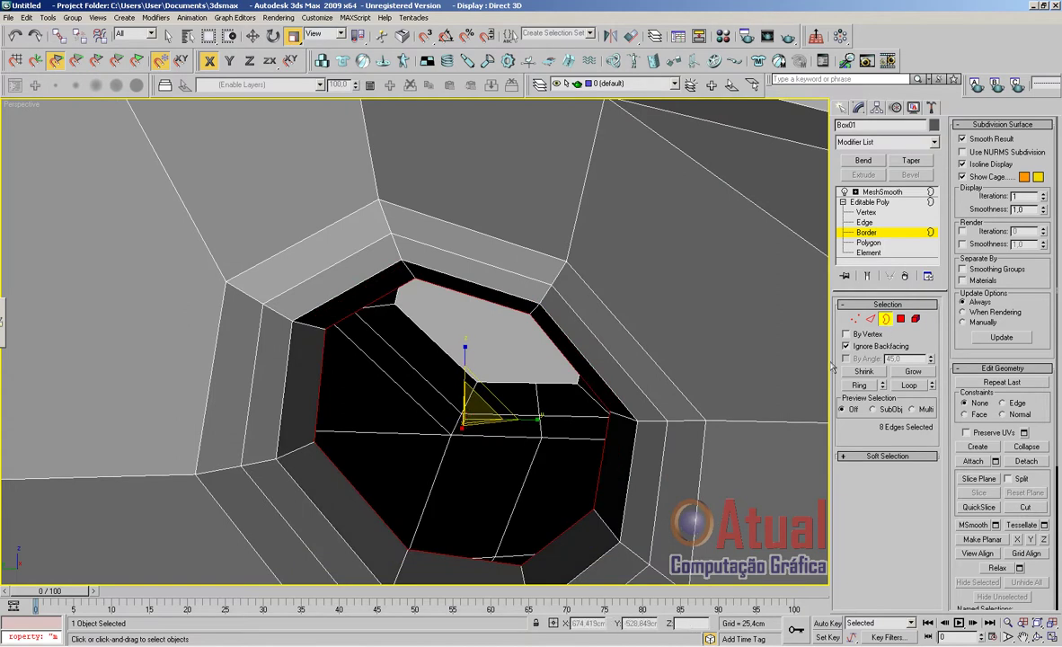
Select the edge loop of the eye hole's second ring and shift it slightly along X
click(872, 319)
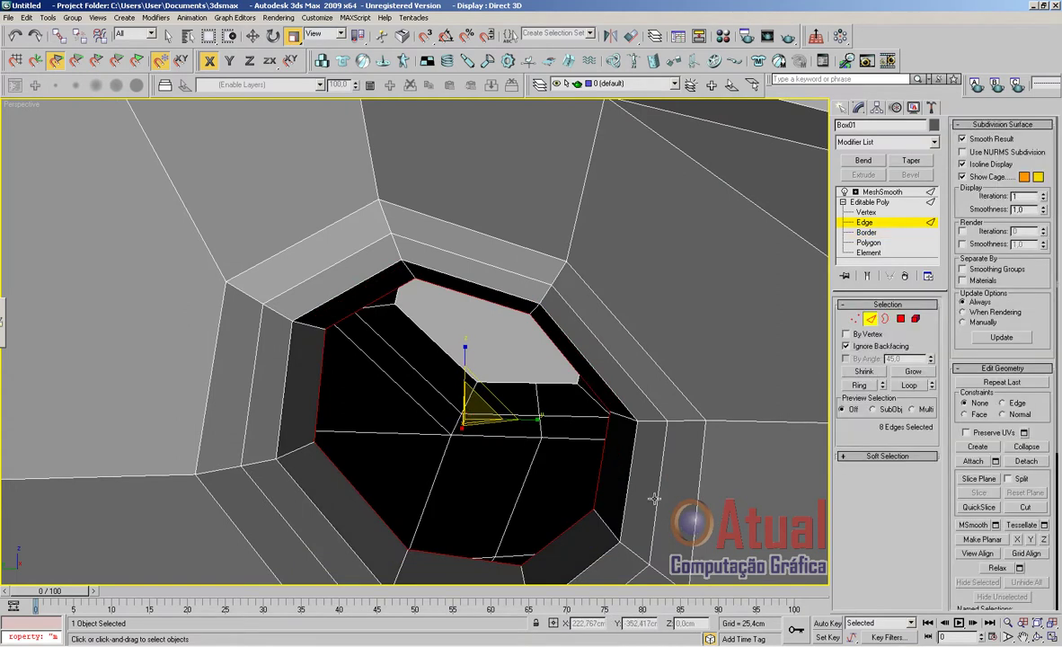
click(654, 498)
click(907, 385)
scroll(647, 454, down, 5)
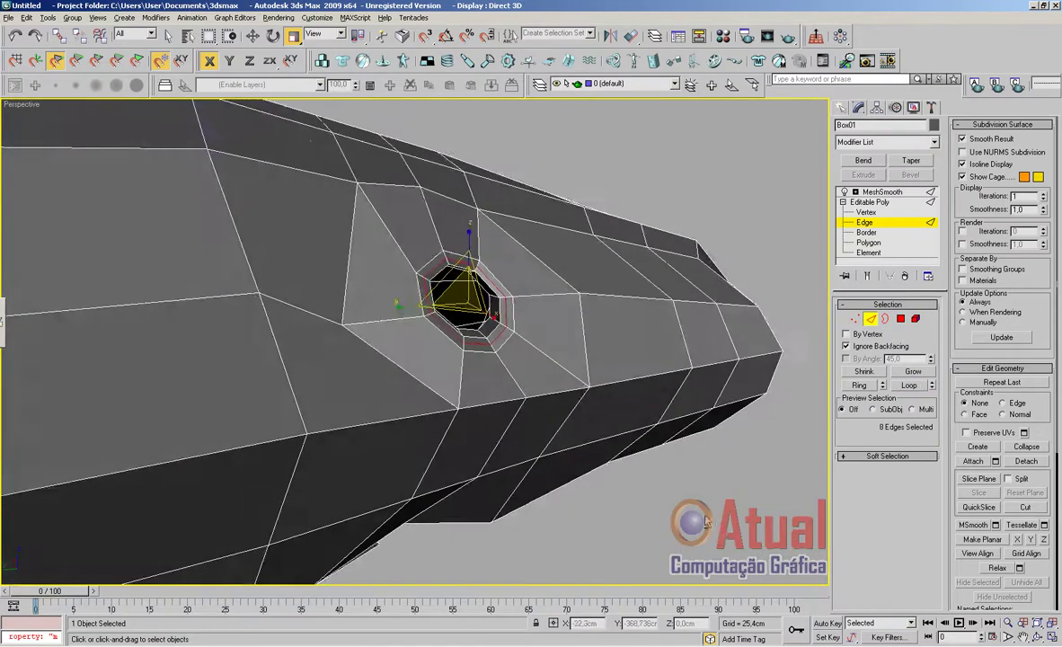
alt+middle_drag(706, 521, 737, 548)
alt+middle_drag(628, 430, 646, 447)
mouse_move(562, 310)
middle_down()
mouse_move(522, 459)
mouse_move(541, 532)
middle_up()
middle_drag(513, 289, 587, 509)
middle_drag(584, 420, 634, 518)
key(w)
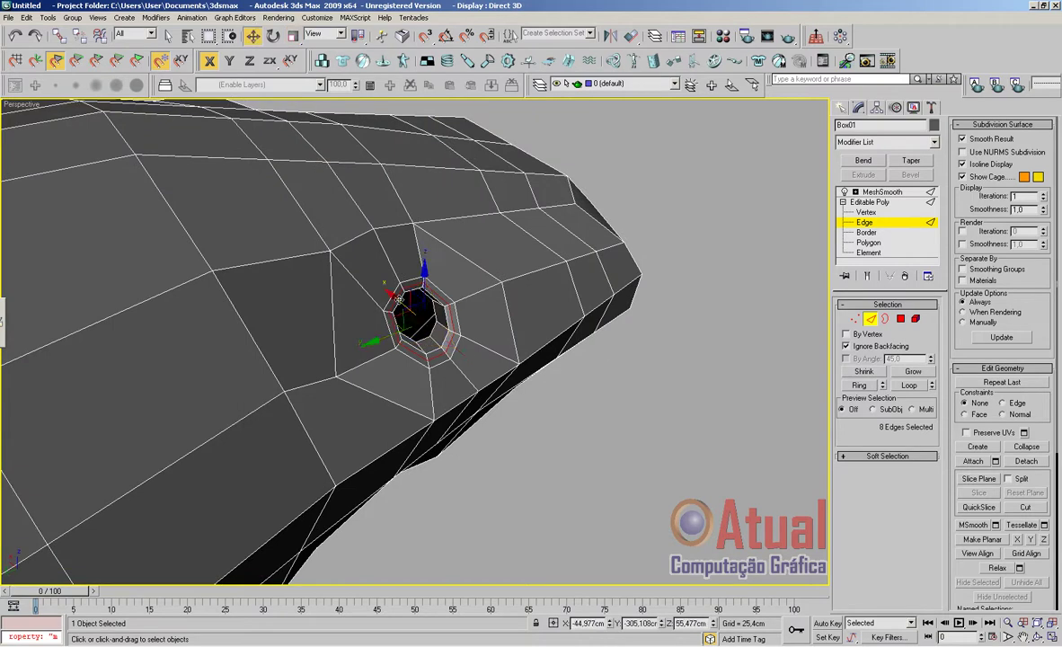
drag(398, 299, 401, 302)
drag(400, 299, 402, 298)
Return to the MeshSmooth level and examine the smoothed eye hole with and without edged faces, from several sides
click(889, 192)
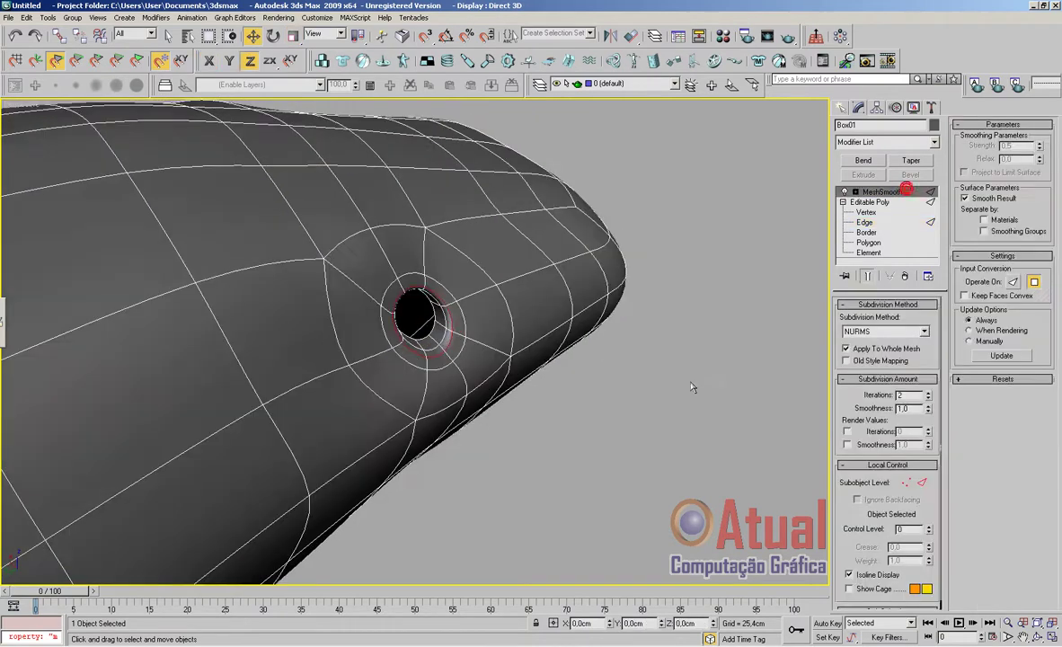
click(657, 415)
key(F4)
alt+middle_drag(660, 419, 553, 445)
scroll(580, 471, down, 4)
scroll(553, 446, up, 4)
middle_drag(608, 426, 467, 424)
middle_drag(707, 424, 500, 426)
scroll(500, 426, up, 4)
click(548, 362)
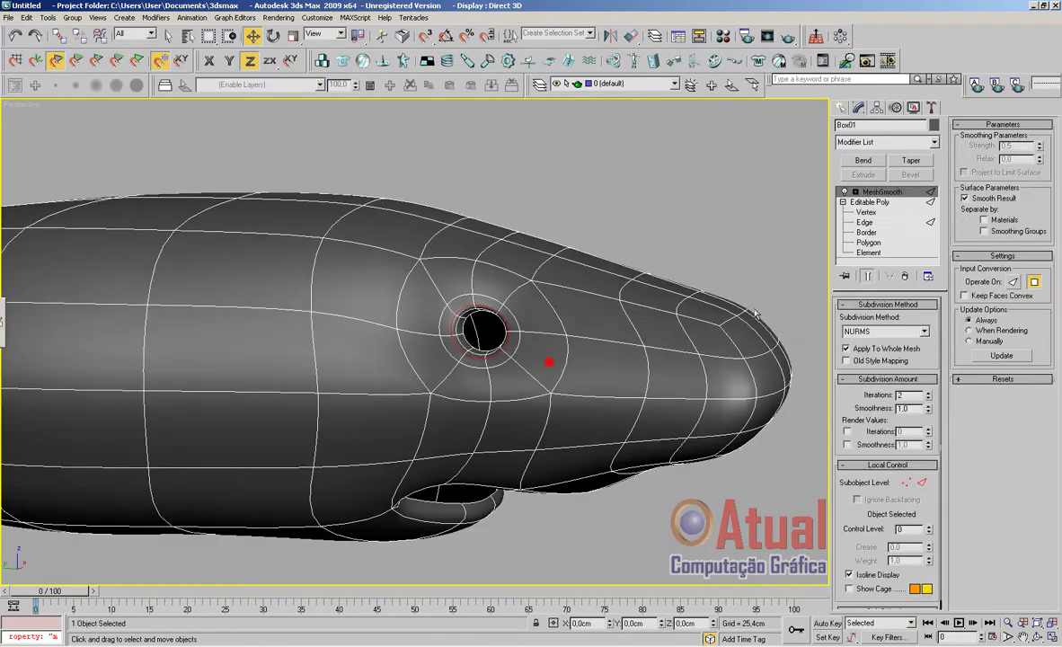
Adjust the outer-ring vertex behind the eye hole to about 57.5 cm in Z and -49.4 cm in X
click(865, 212)
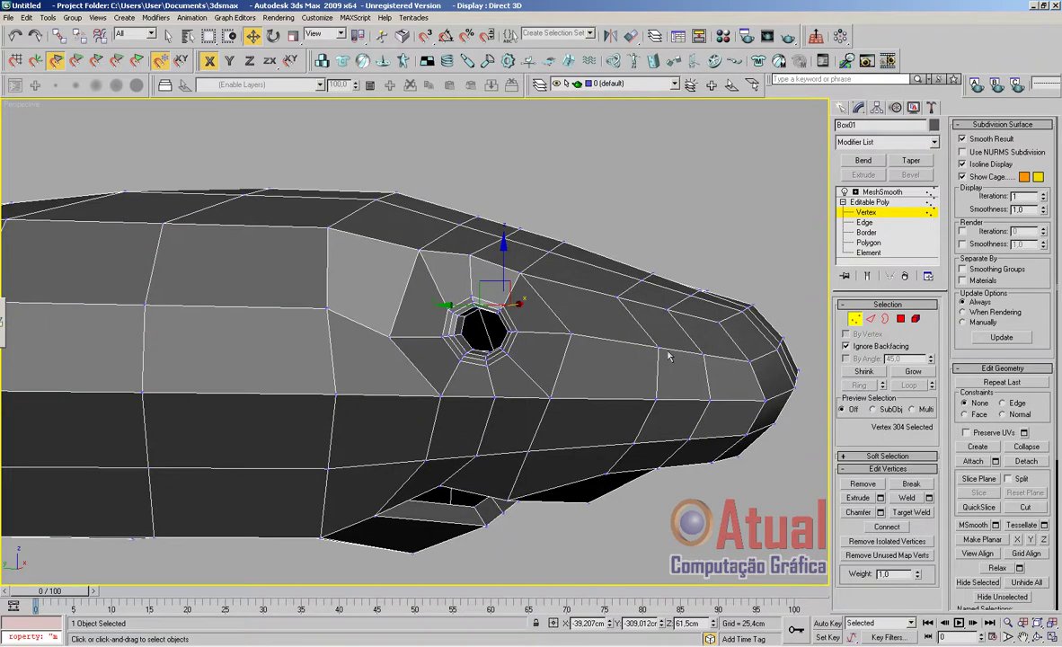
click(388, 338)
drag(397, 286, 397, 286)
scroll(466, 395, up, 10)
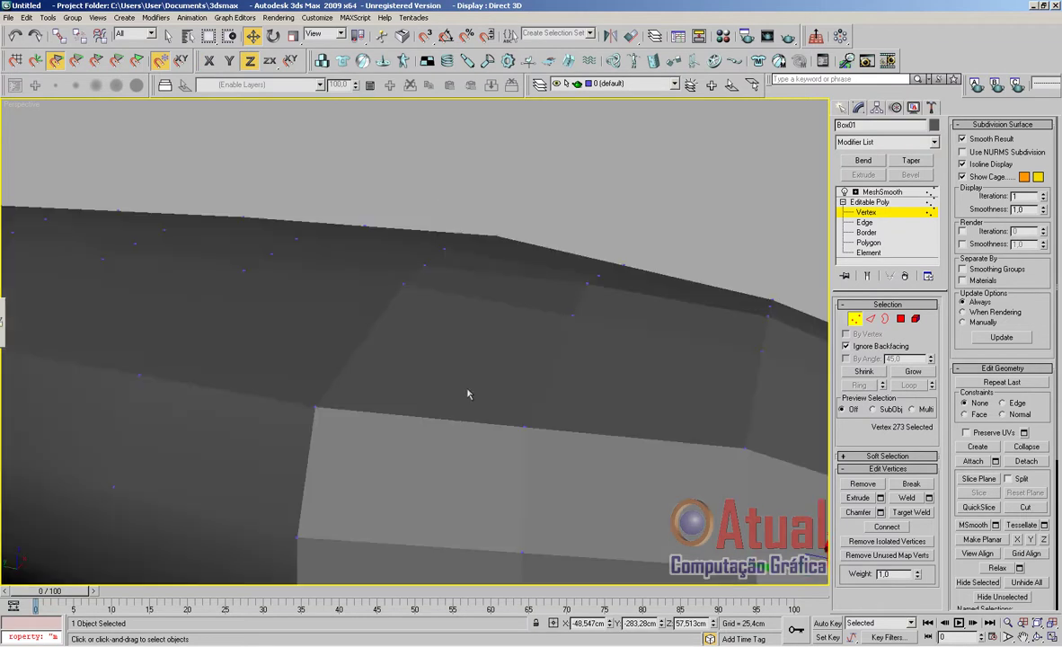
scroll(411, 433, down, 8)
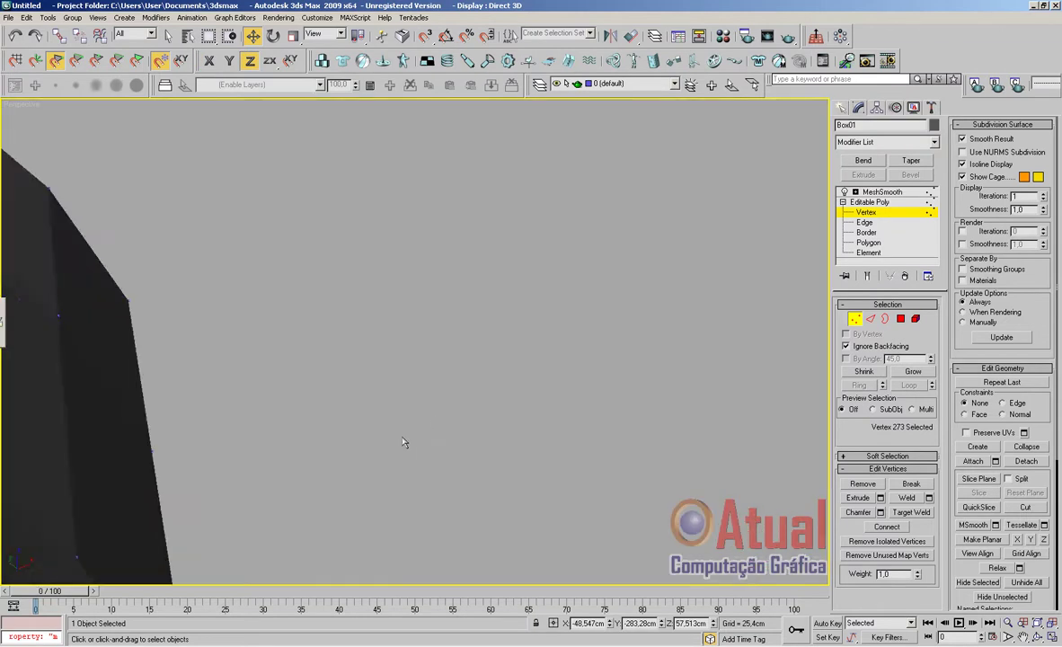
middle_drag(369, 440, 328, 385)
scroll(558, 298, up, 4)
scroll(558, 299, up, 3)
key(F4)
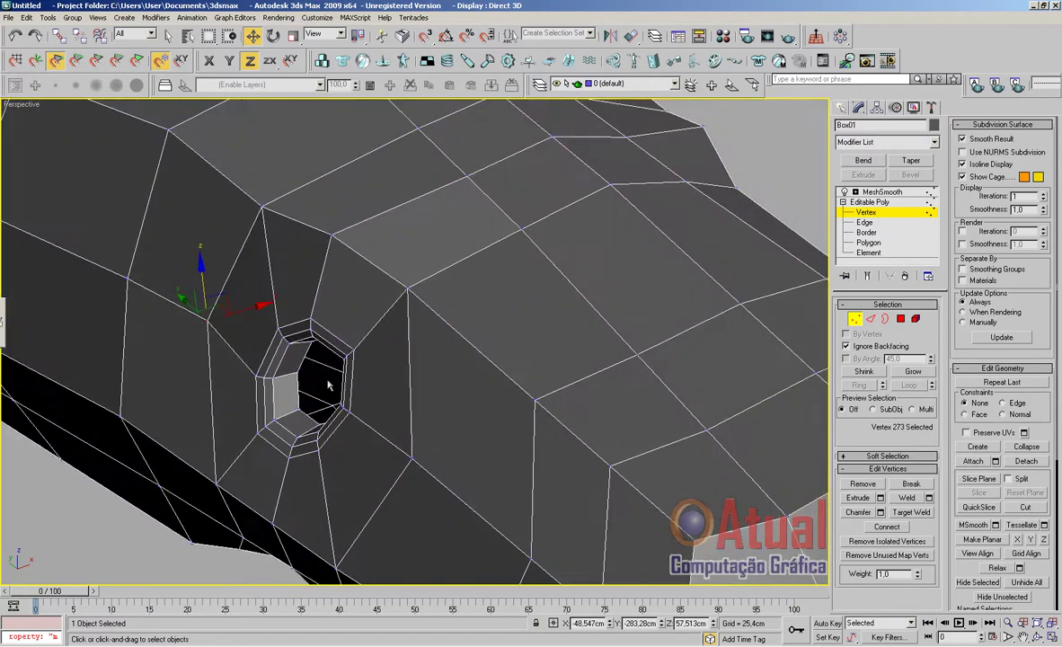
drag(244, 310, 239, 313)
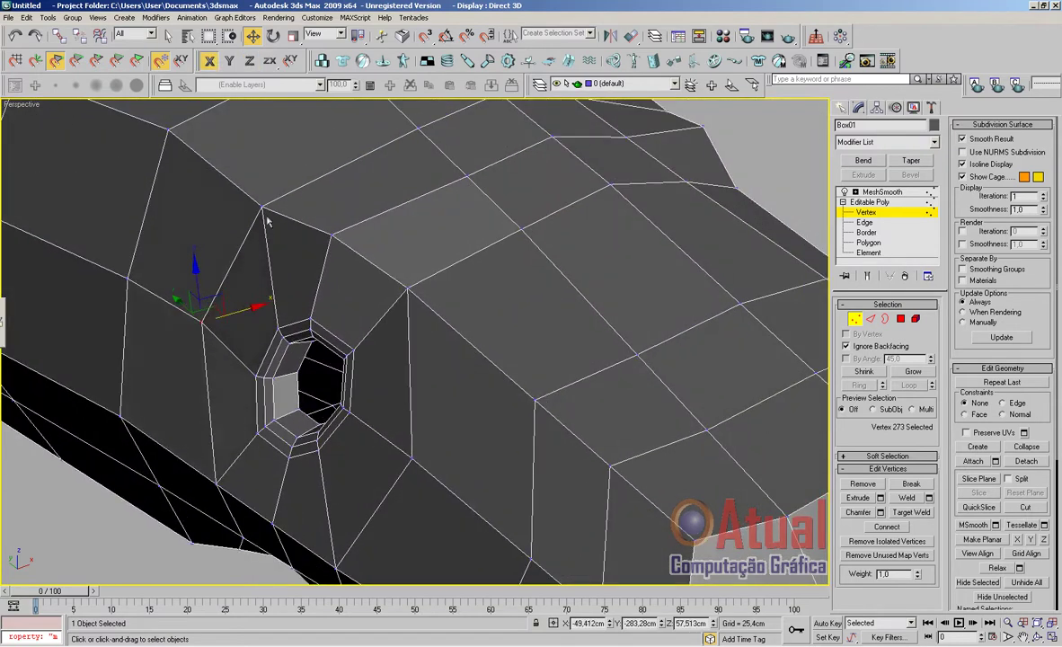
Raise the upper rear vertex of the outer ring around the eye hole in Z
click(263, 208)
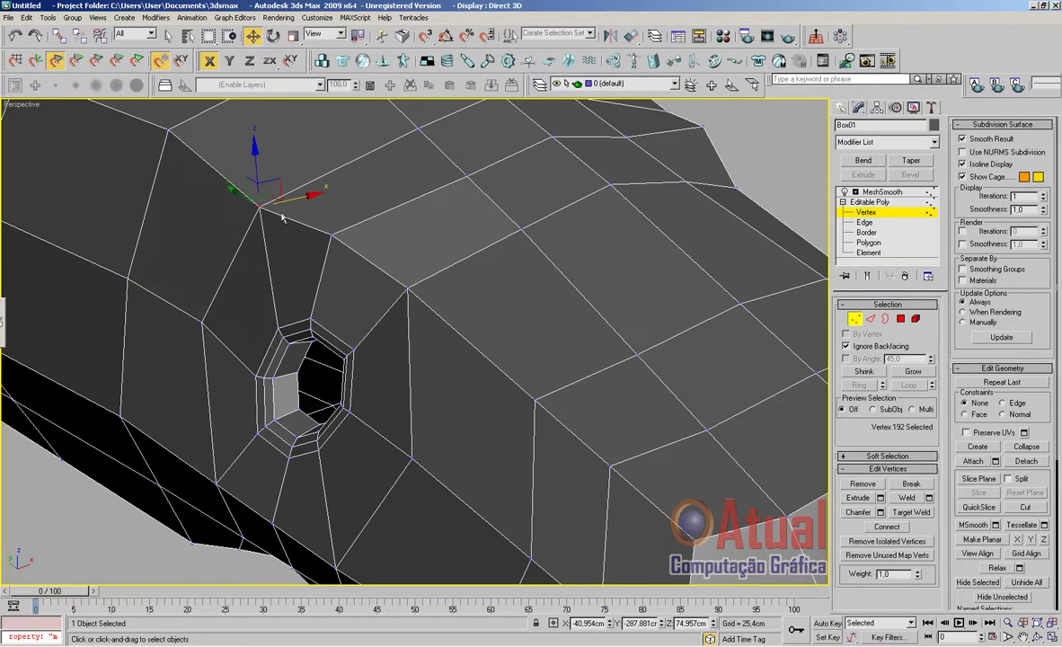
drag(256, 167, 256, 161)
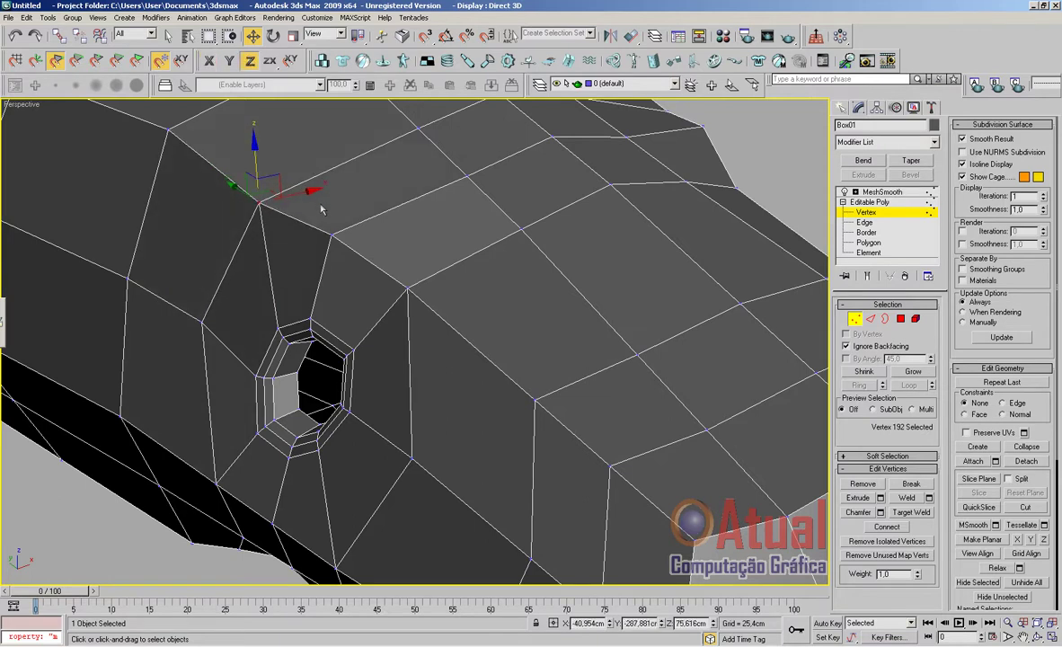
click(332, 234)
scroll(400, 326, down, 3)
alt+middle_drag(425, 342, 457, 418)
click(312, 228)
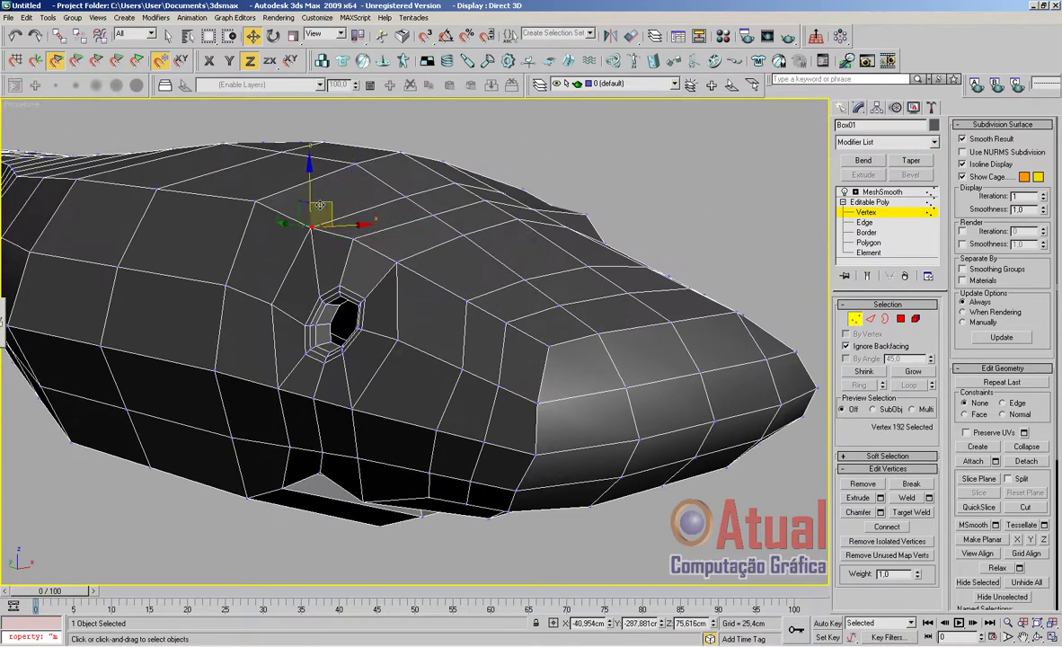
drag(311, 197, 311, 186)
Lower the upper front outer-ring vertex to about 67.5 cm in Z and raise the one above the eye hole to about 74.7 cm
click(396, 262)
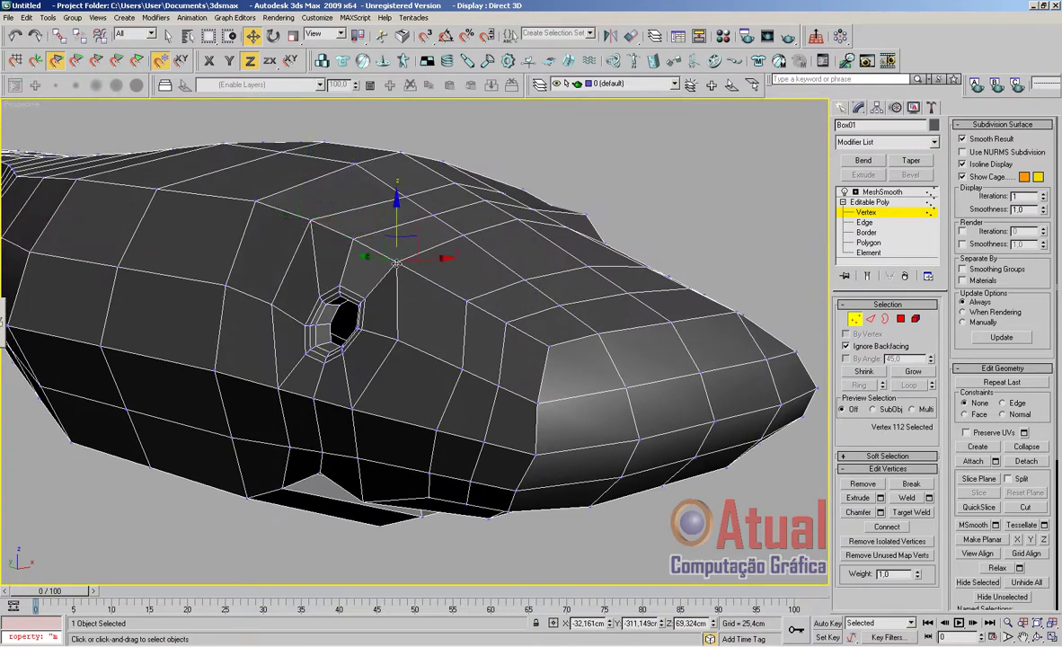
drag(396, 262, 434, 290)
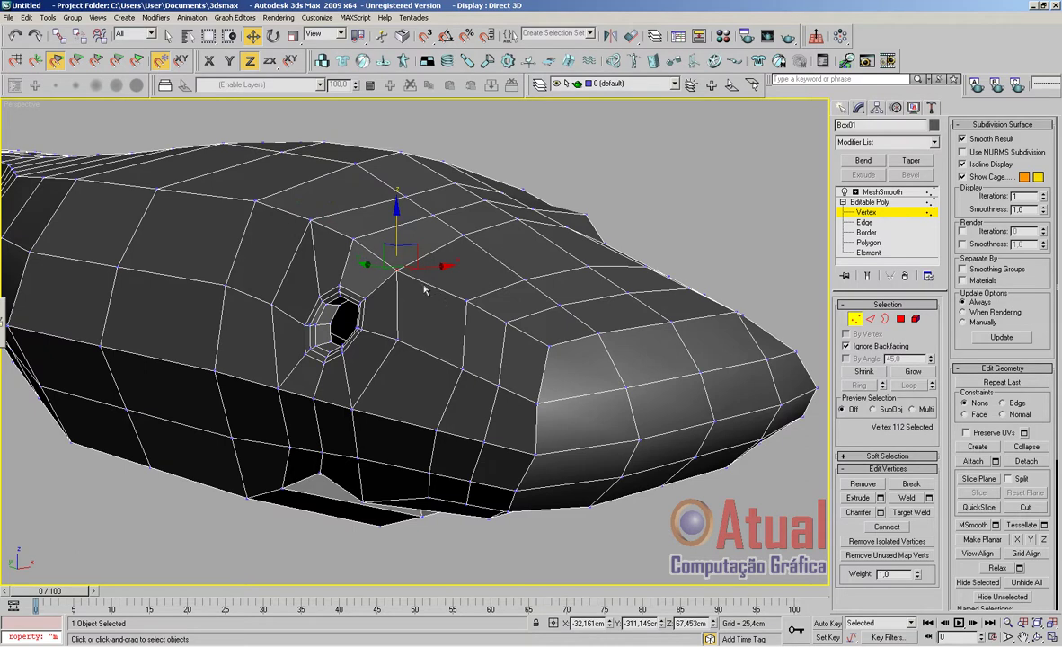
click(351, 237)
drag(352, 212, 351, 206)
Switch to edge editing and examine the mouth opening from the side and the body from above
middle_drag(553, 421, 491, 426)
scroll(554, 423, down, 3)
scroll(493, 429, up, 3)
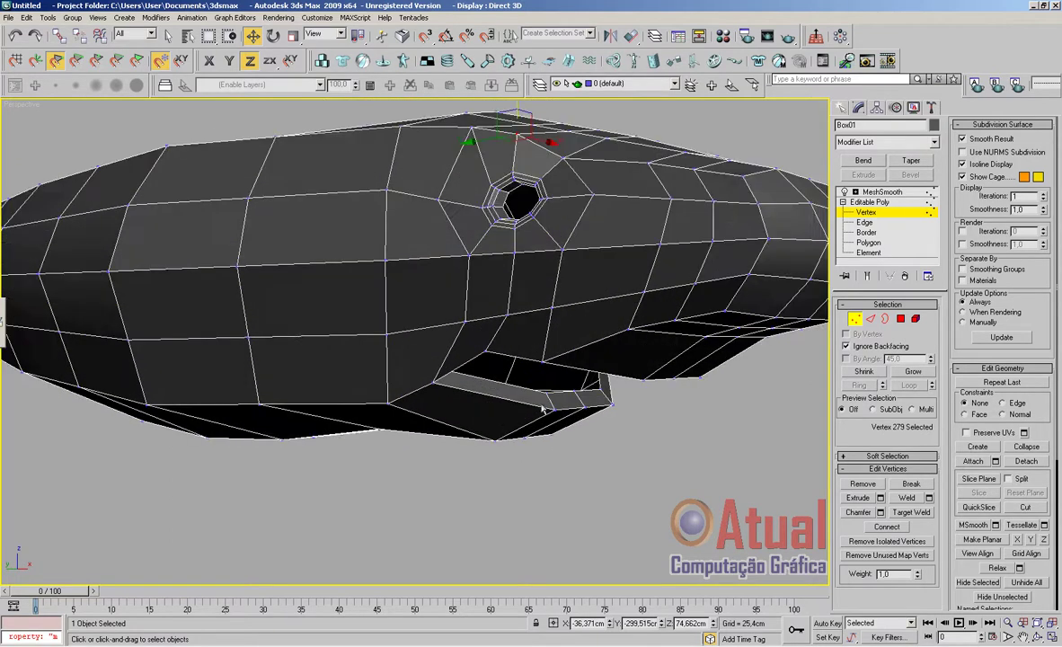
key(2)
click(540, 390)
scroll(485, 395, down, 8)
alt+middle_drag(476, 465, 544, 435)
alt+middle_drag(495, 438, 573, 415)
middle_drag(474, 412, 536, 422)
scroll(536, 422, up, 2)
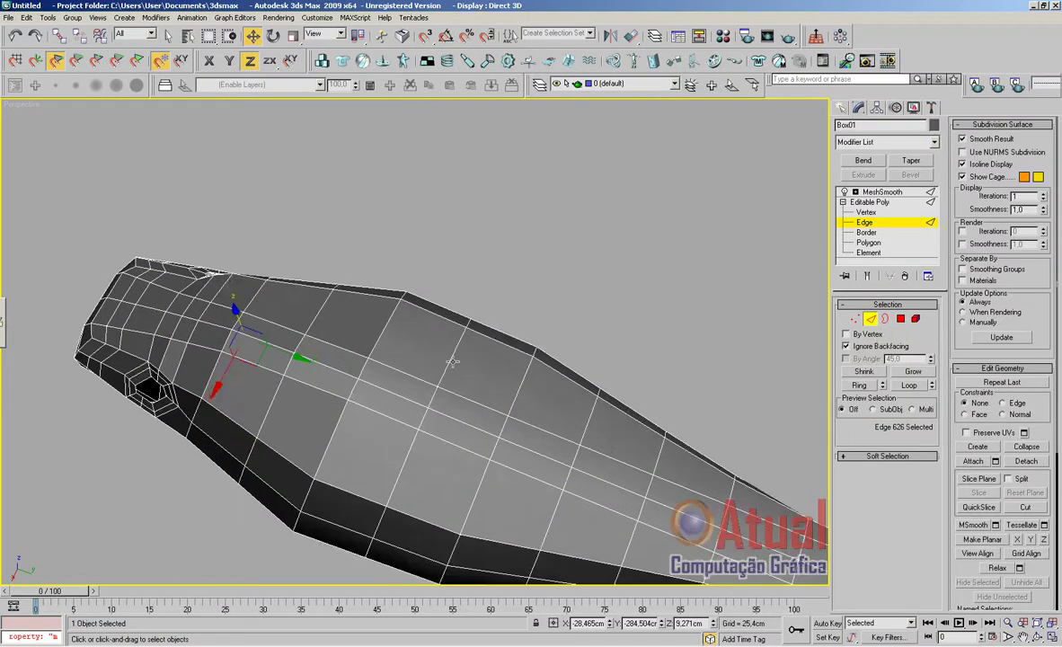
Chamfer two consecutive centre-line edges on top of the back by 3.863 cm with one segment
click(444, 414)
ctrl+click(549, 460)
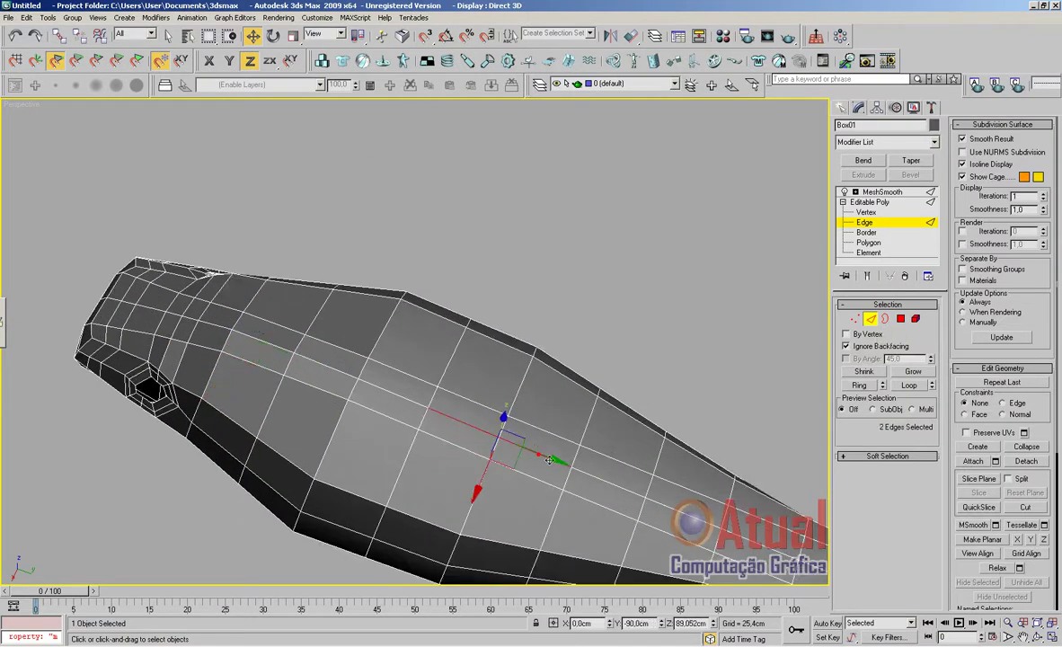
key(z)
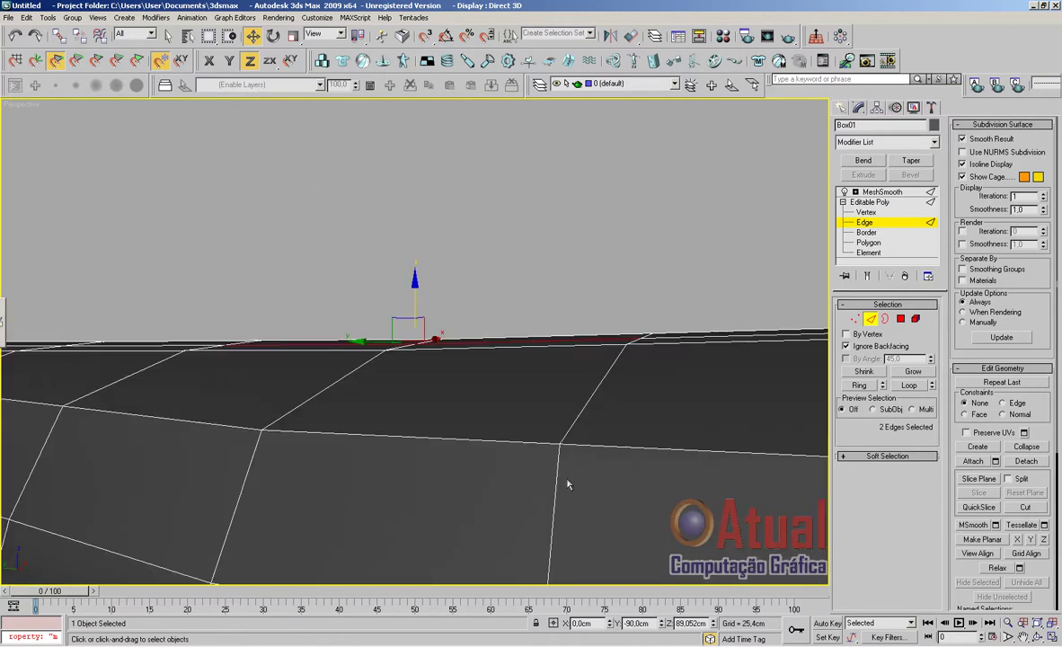
alt+middle_drag(566, 483, 485, 431)
scroll(472, 488, down, 4)
mouse_move(485, 431)
middle_down()
mouse_move(482, 409)
mouse_move(487, 434)
middle_up()
scroll(558, 417, down, 3)
middle_drag(559, 417, 526, 467)
scroll(527, 465, up, 4)
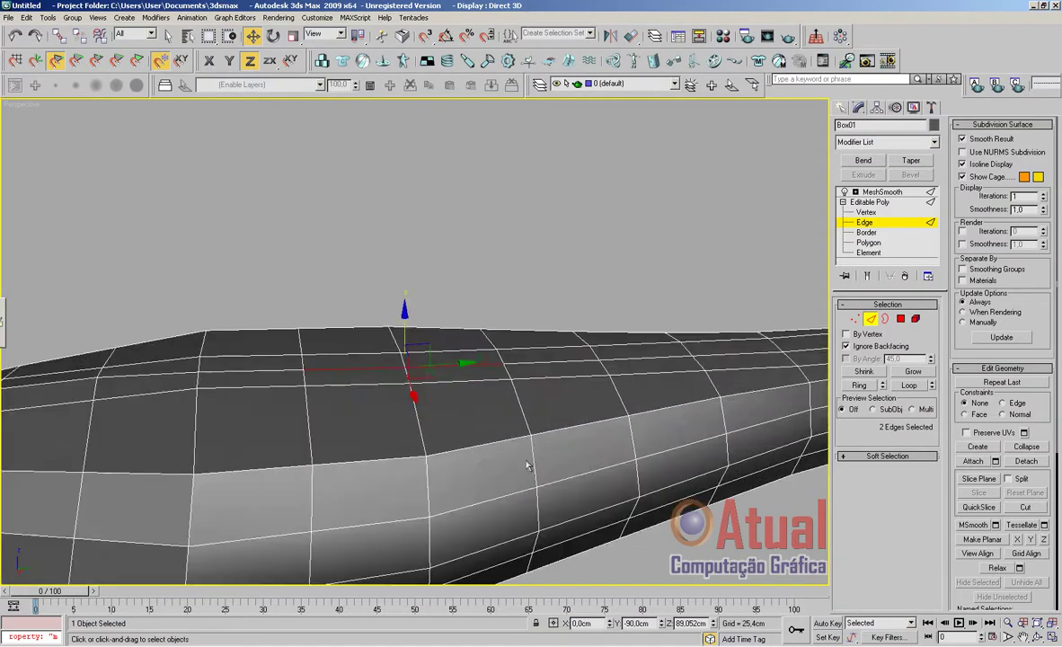
scroll(1045, 568, down, 5)
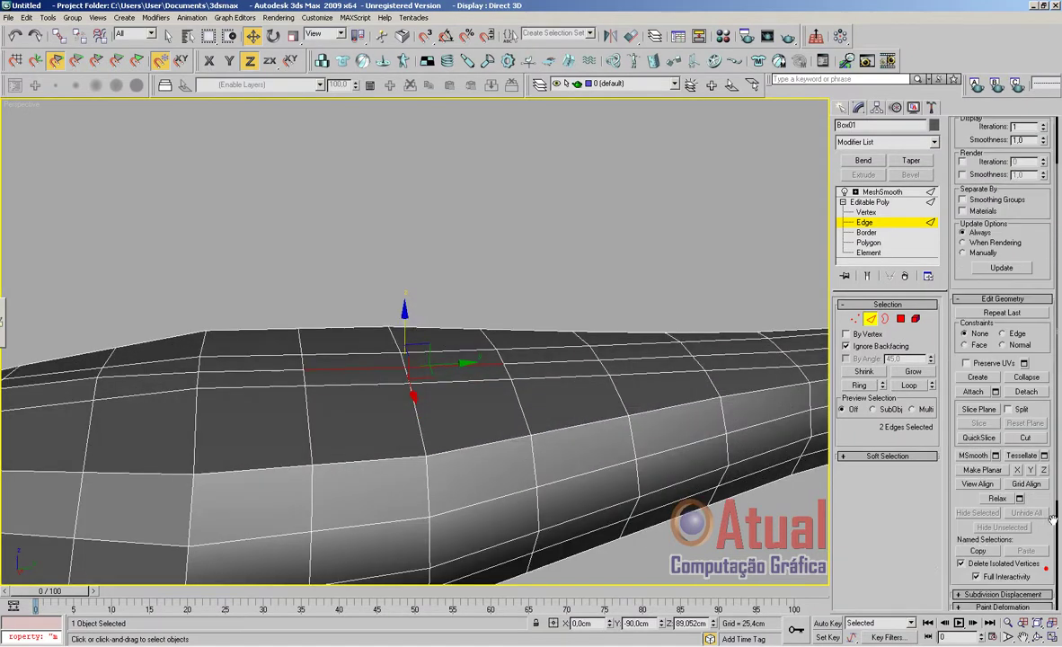
click(994, 534)
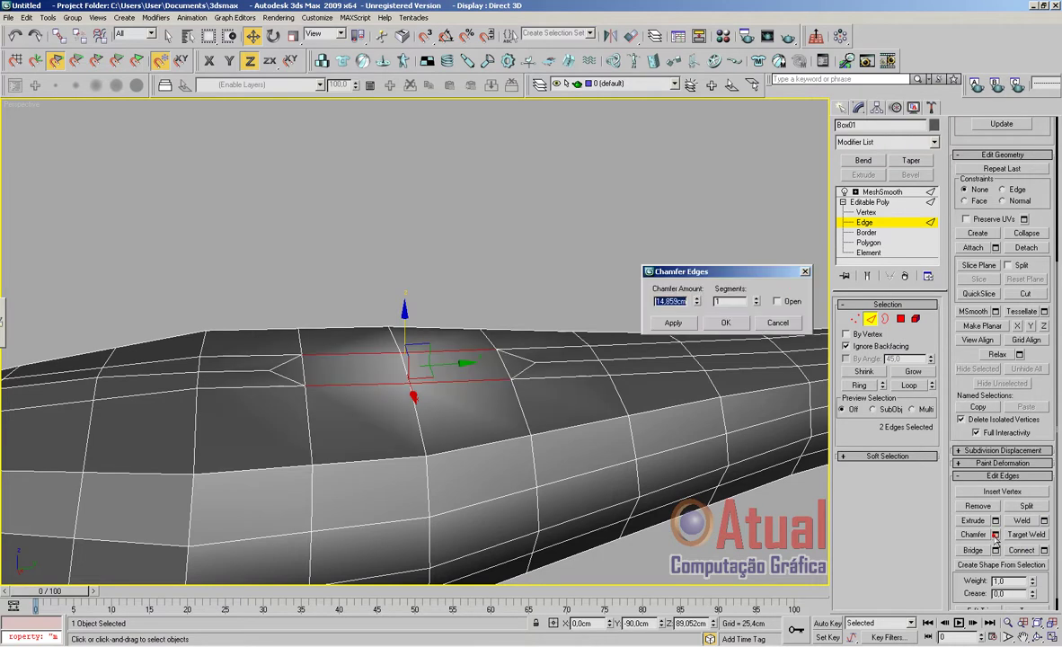
drag(697, 303, 703, 329)
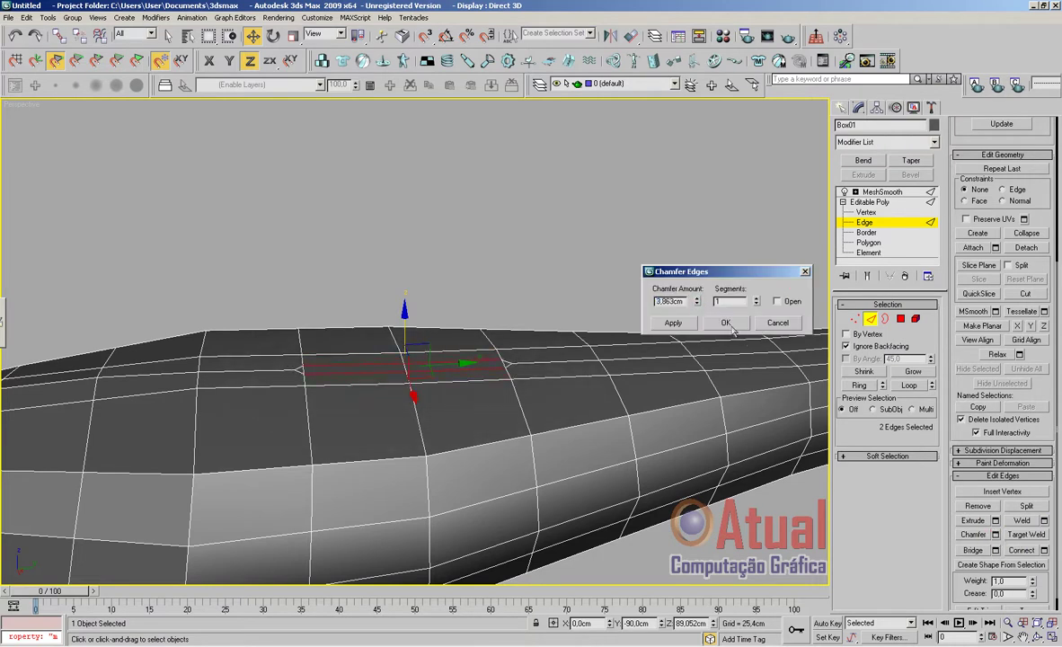
click(726, 323)
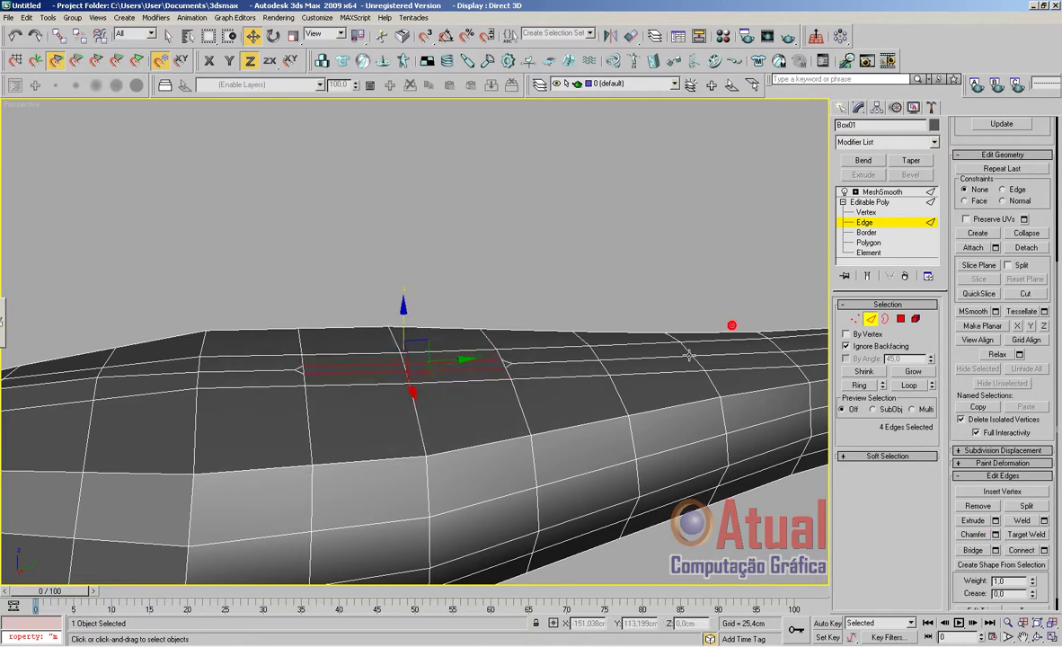
Extrude the four narrow polygons on top of the back upward to about 159.4 cm in Z, forming a fin
click(902, 320)
click(506, 363)
ctrl+click(489, 366)
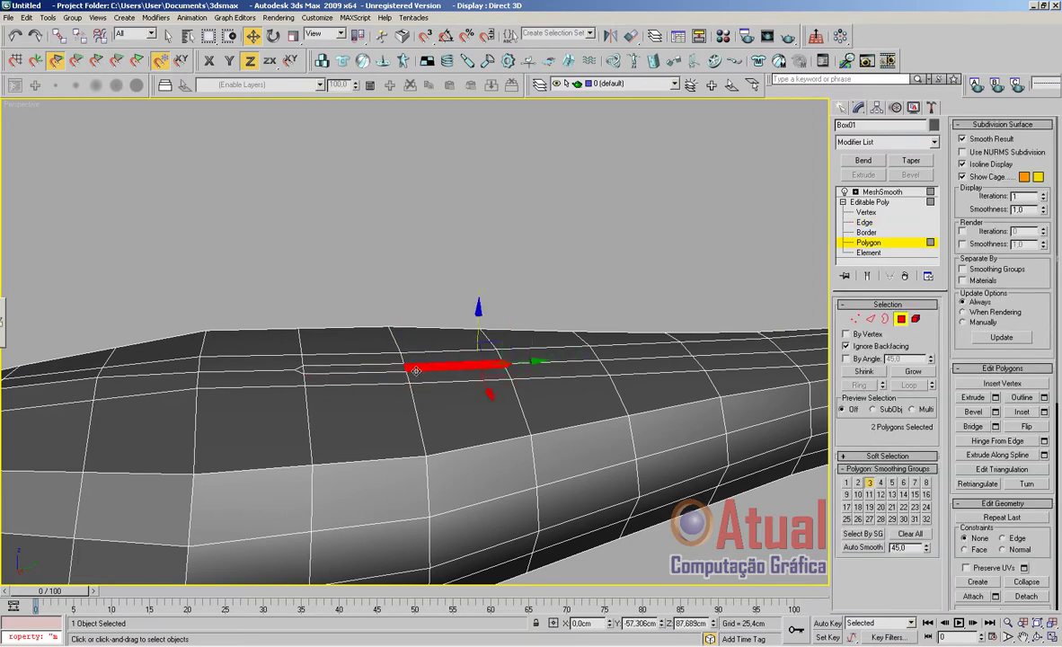
ctrl+click(302, 370)
ctrl+click(299, 369)
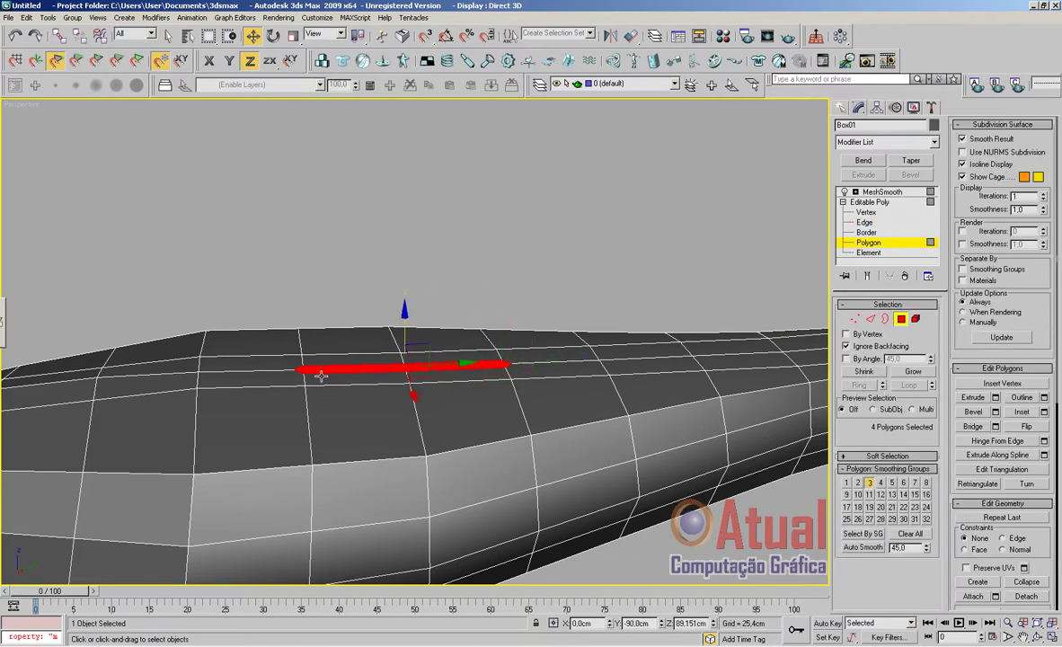
click(995, 398)
drag(790, 303, 816, 294)
scroll(614, 384, down, 3)
alt+middle_drag(605, 398, 608, 358)
scroll(608, 361, down, 2)
drag(790, 308, 790, 320)
click(730, 344)
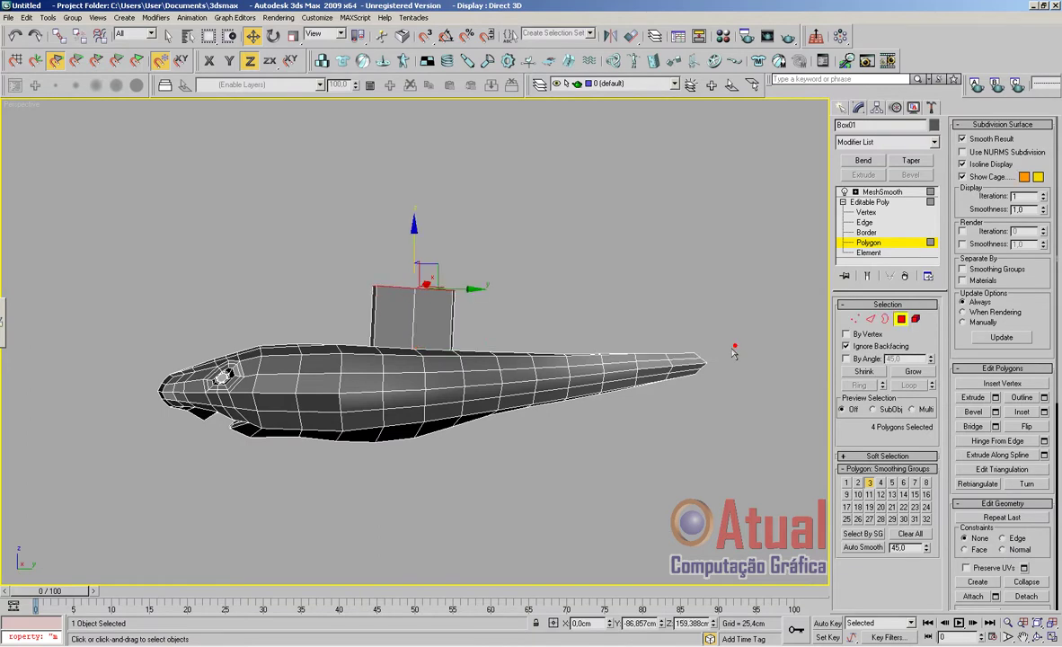
Scale the fin's top polygons thinner and shorter, and move them rearward to about -43.3 cm in Y
scroll(639, 394, up, 5)
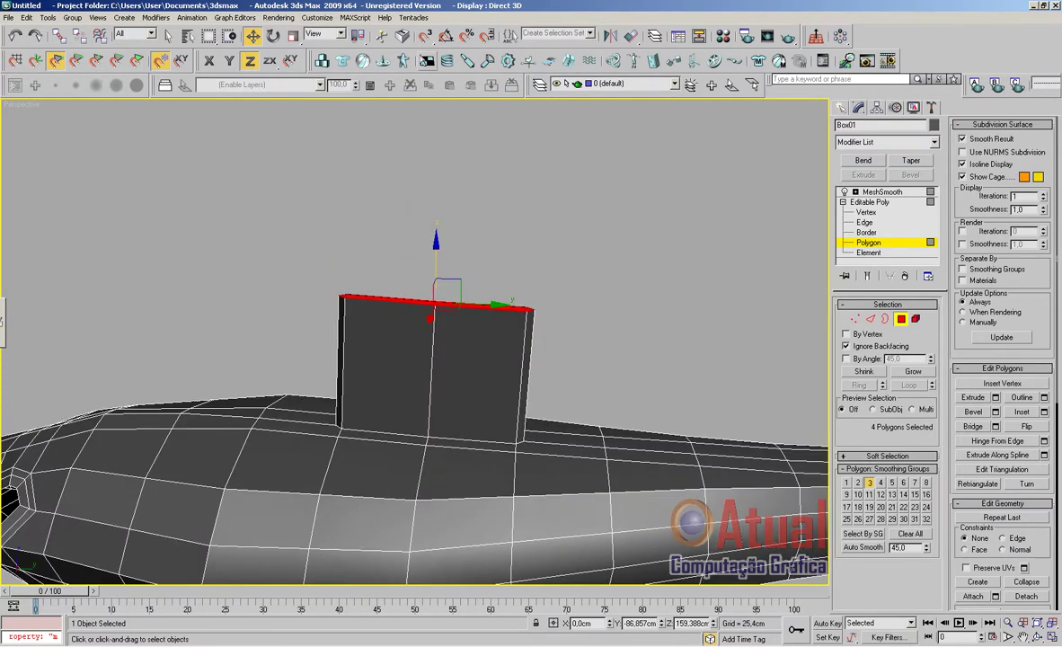
click(297, 40)
alt+middle_drag(402, 215, 461, 300)
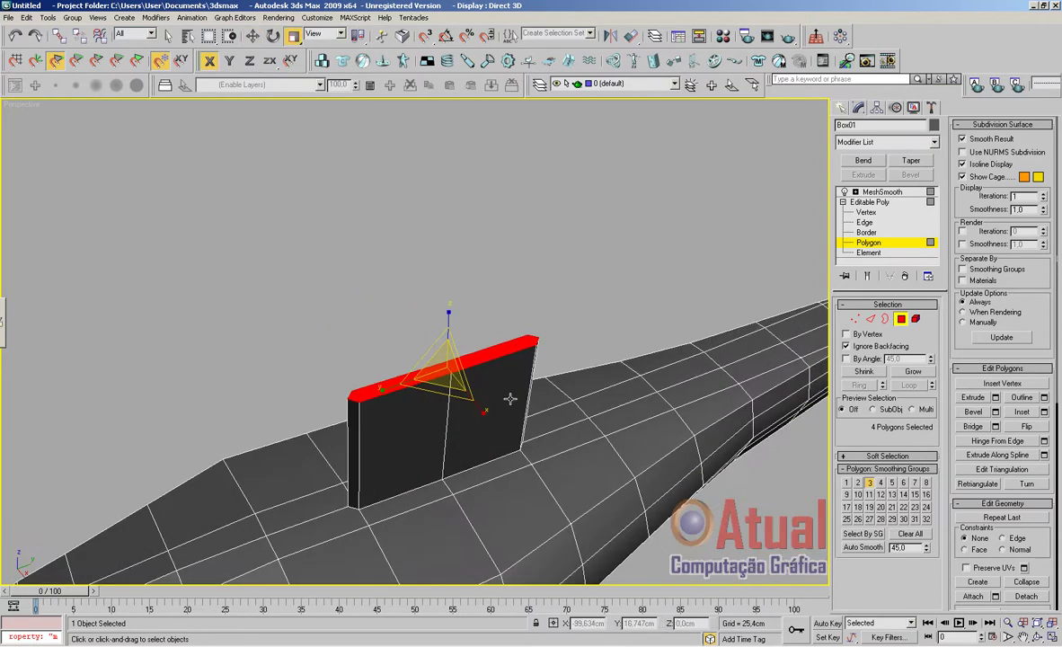
drag(483, 412, 455, 371)
alt+middle_drag(593, 379, 541, 336)
drag(506, 306, 569, 318)
key(w)
alt+middle_drag(569, 318, 811, 299)
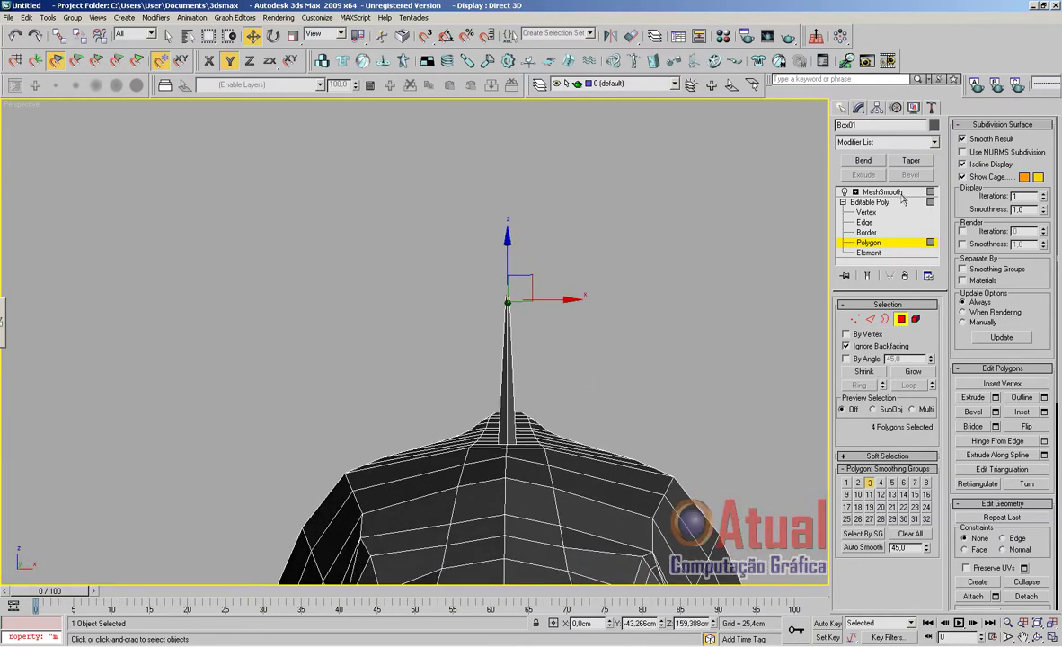
Preview the body with MeshSmooth and examine the smoothed fin from the side
click(901, 194)
click(680, 363)
scroll(685, 379, down, 6)
alt+middle_drag(644, 439, 544, 456)
scroll(523, 447, up, 6)
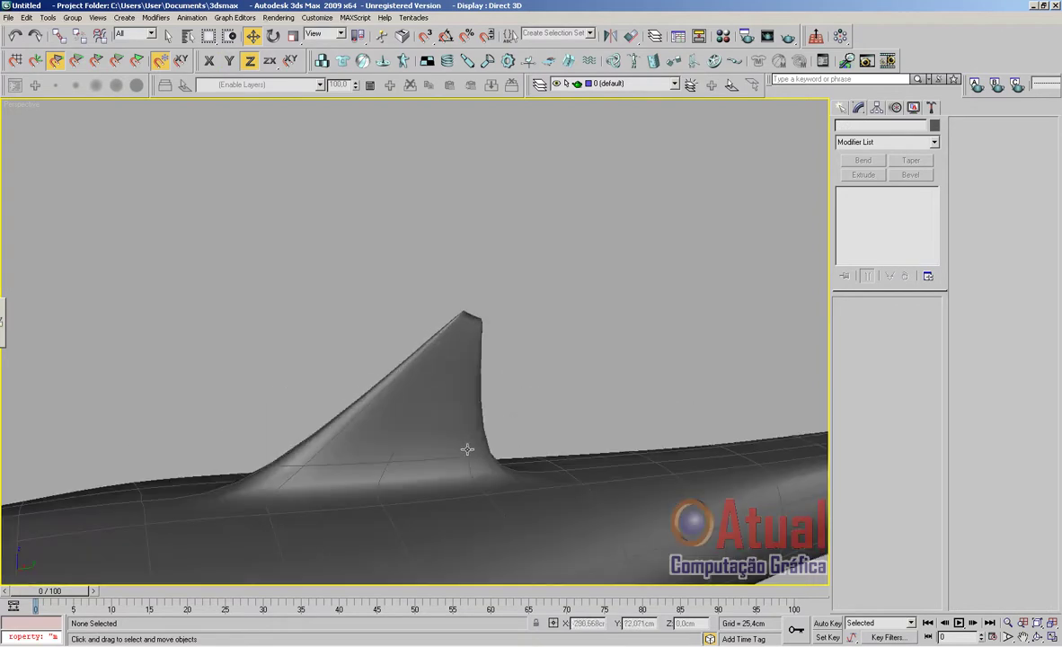
scroll(467, 449, up, 2)
Scale the four polygons at the fin's tip slightly wider in X
click(496, 434)
click(871, 215)
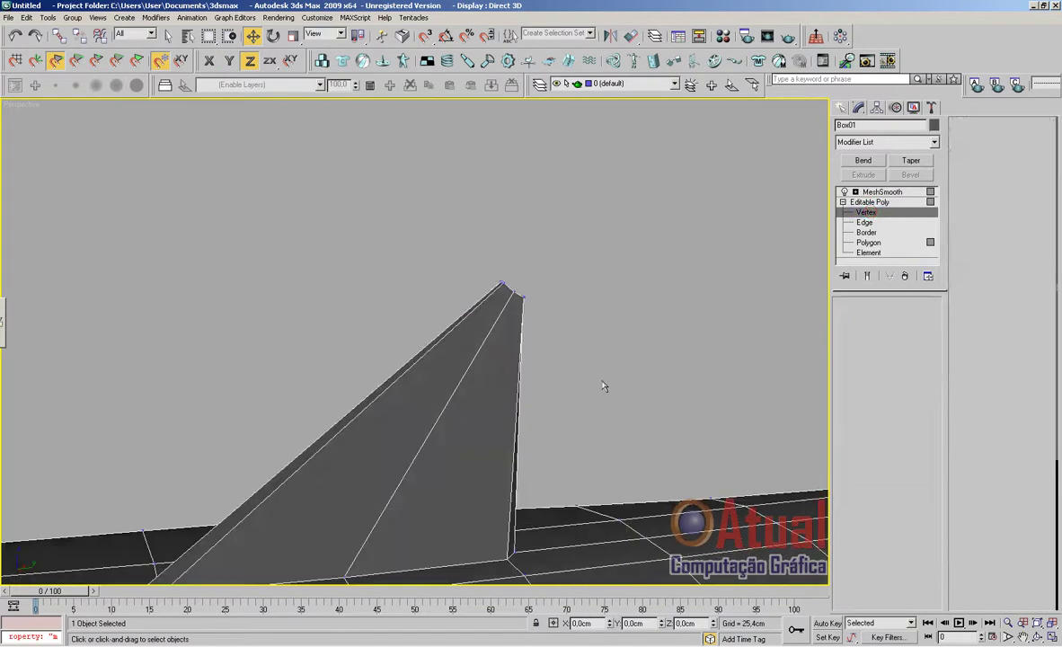
alt+middle_drag(602, 384, 766, 373)
click(899, 321)
alt+middle_drag(669, 354, 554, 357)
scroll(626, 342, up, 3)
scroll(607, 373, up, 3)
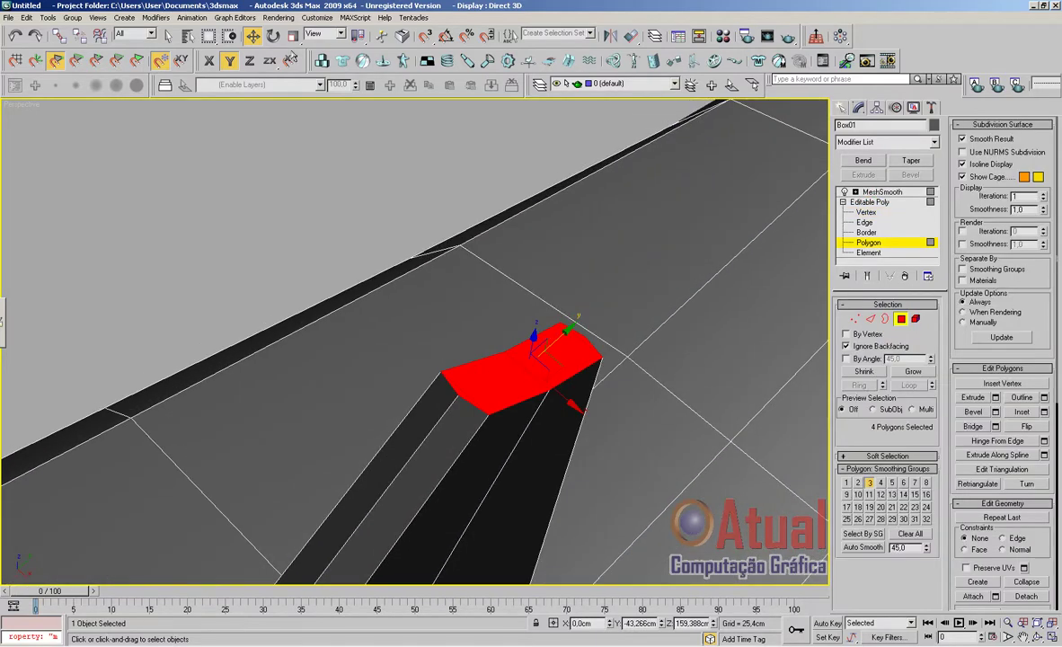
click(293, 36)
drag(568, 405, 578, 411)
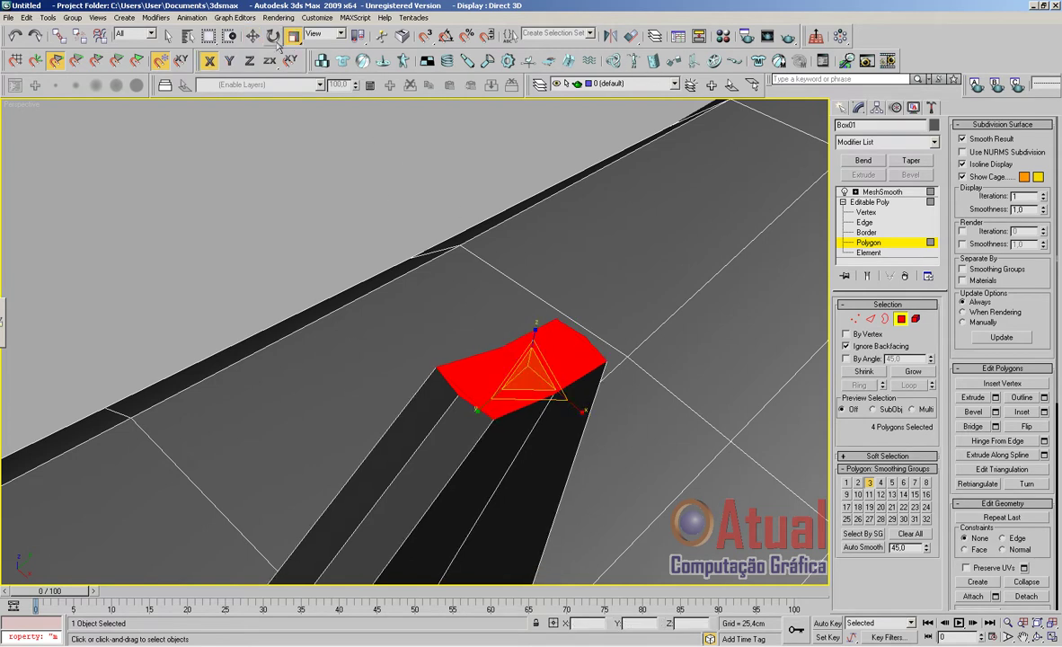
key(w)
In the left view, move the front vertices of the fin's tip slightly forward and down
alt+middle_drag(729, 473, 689, 432)
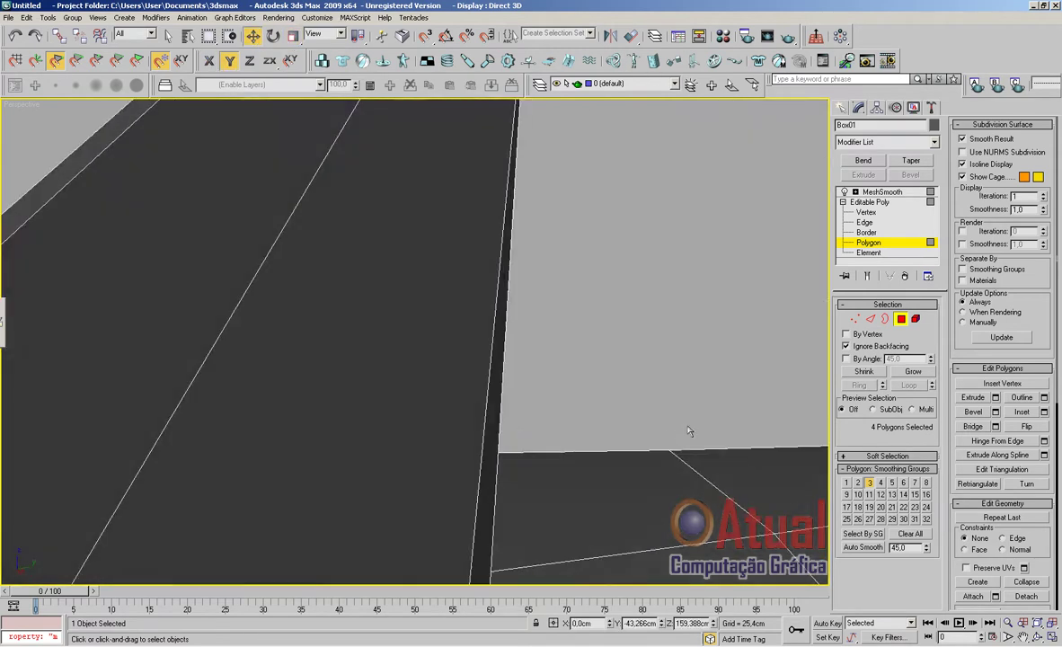
key(l)
middle_drag(655, 372, 822, 410)
middle_drag(368, 316, 622, 415)
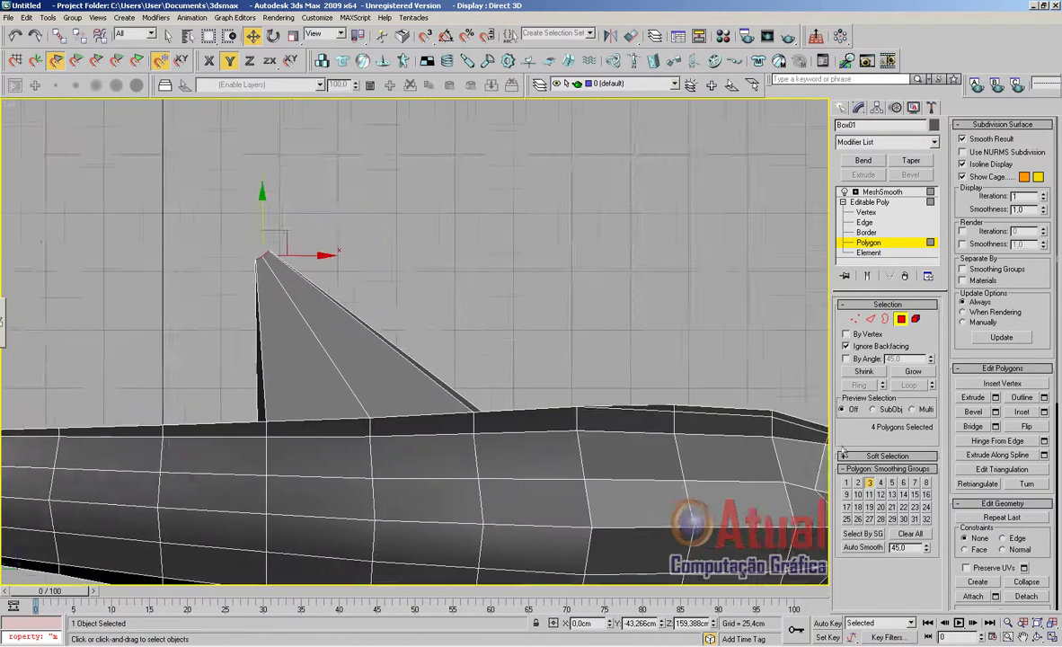
scroll(622, 416, down, 4)
scroll(621, 411, up, 3)
middle_drag(554, 400, 582, 415)
scroll(582, 416, up, 3)
middle_drag(530, 361, 634, 429)
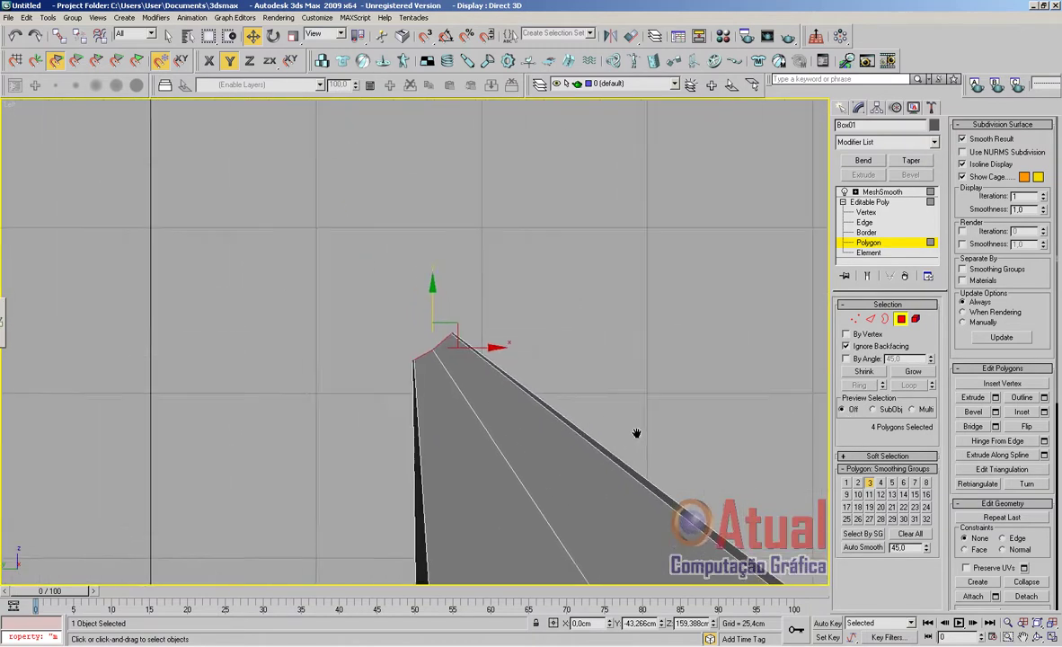
scroll(638, 431, up, 4)
click(861, 319)
drag(512, 258, 601, 329)
drag(580, 281, 593, 293)
click(634, 289)
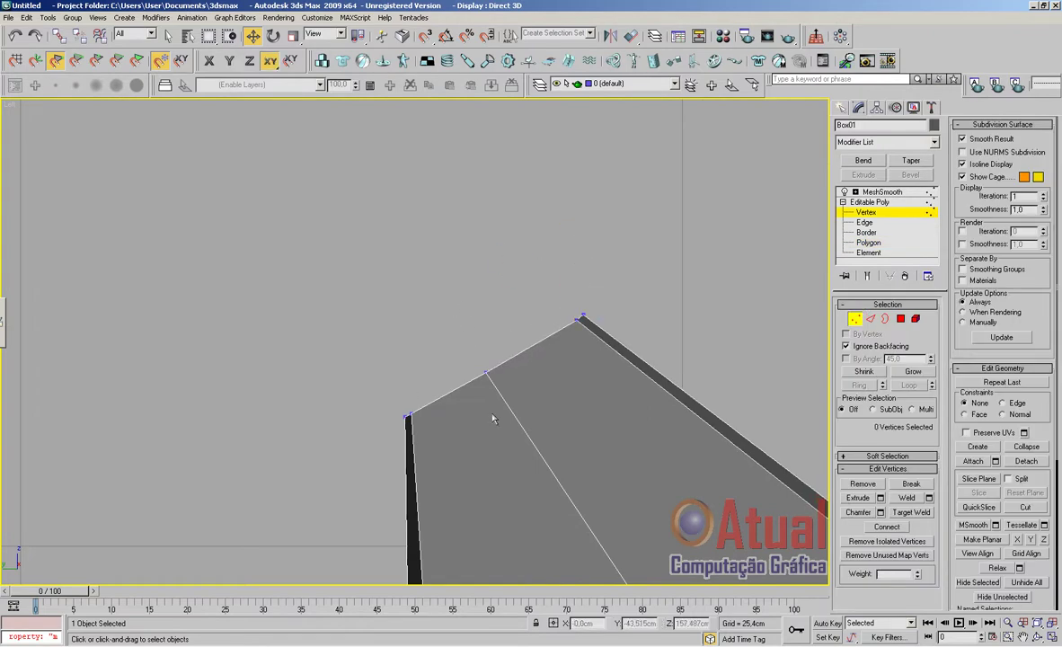
Move the tip's middle vertices up and back to flatten the fin's top, and adjust its front and rear corner vertices
drag(457, 326, 508, 388)
drag(504, 345, 462, 291)
drag(592, 312, 609, 298)
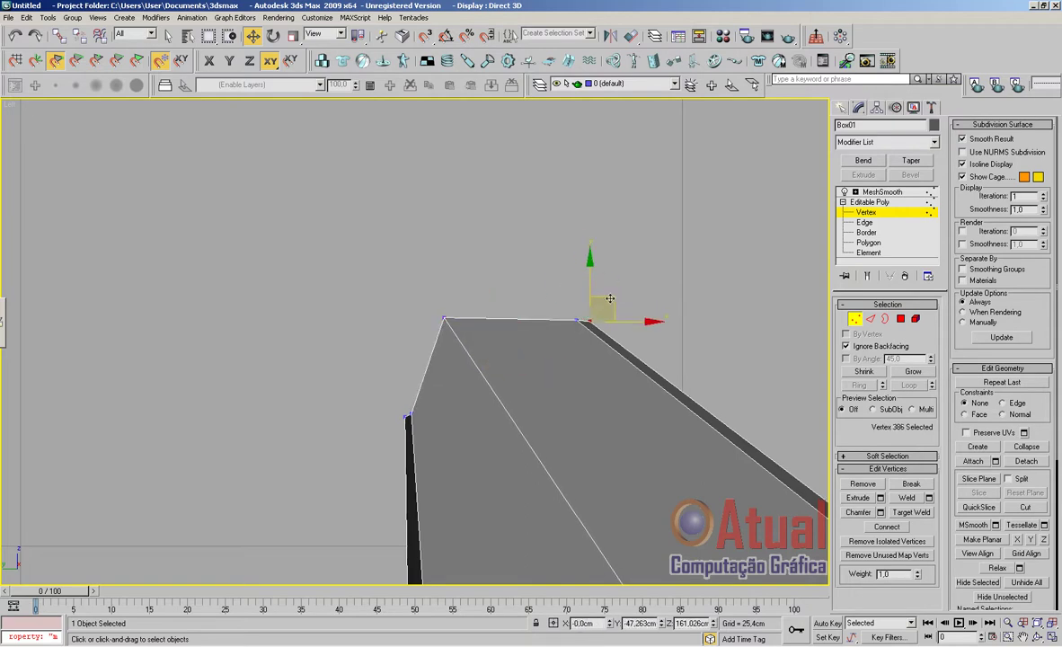
drag(408, 431, 429, 402)
scroll(514, 441, down, 5)
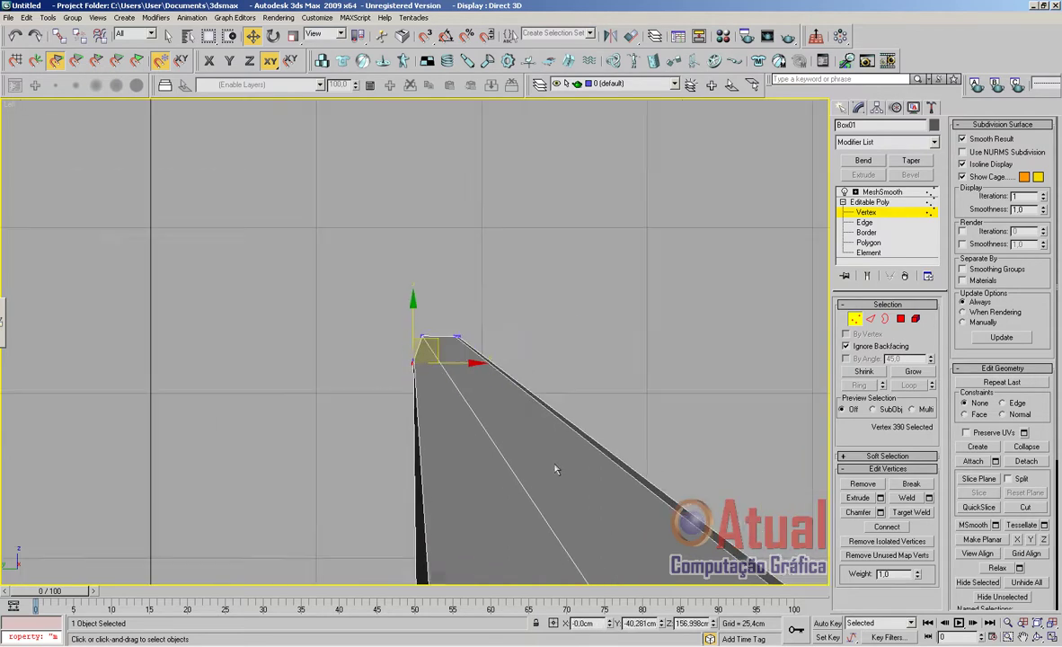
Move the middle vertices at the fin's base rearward to about -84.2 cm in Y
middle_drag(583, 467, 512, 338)
middle_drag(599, 444, 531, 324)
scroll(546, 377, down, 3)
middle_drag(554, 470, 524, 396)
drag(488, 398, 530, 426)
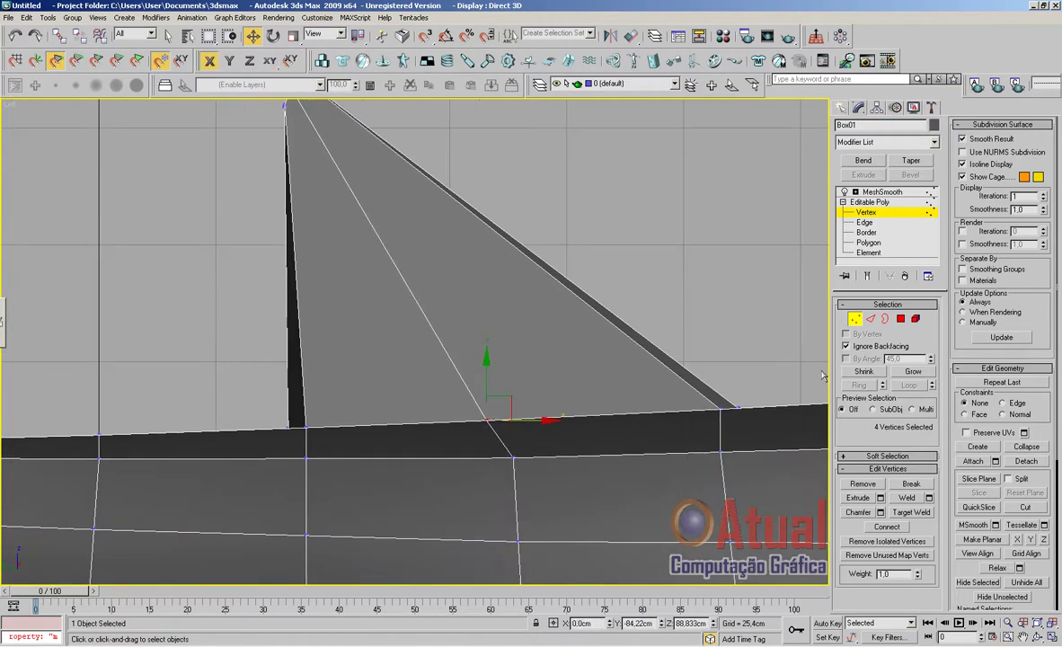
Connect the ring of edges running up the fin with two segments and convert the selection to vertices
click(871, 321)
click(676, 376)
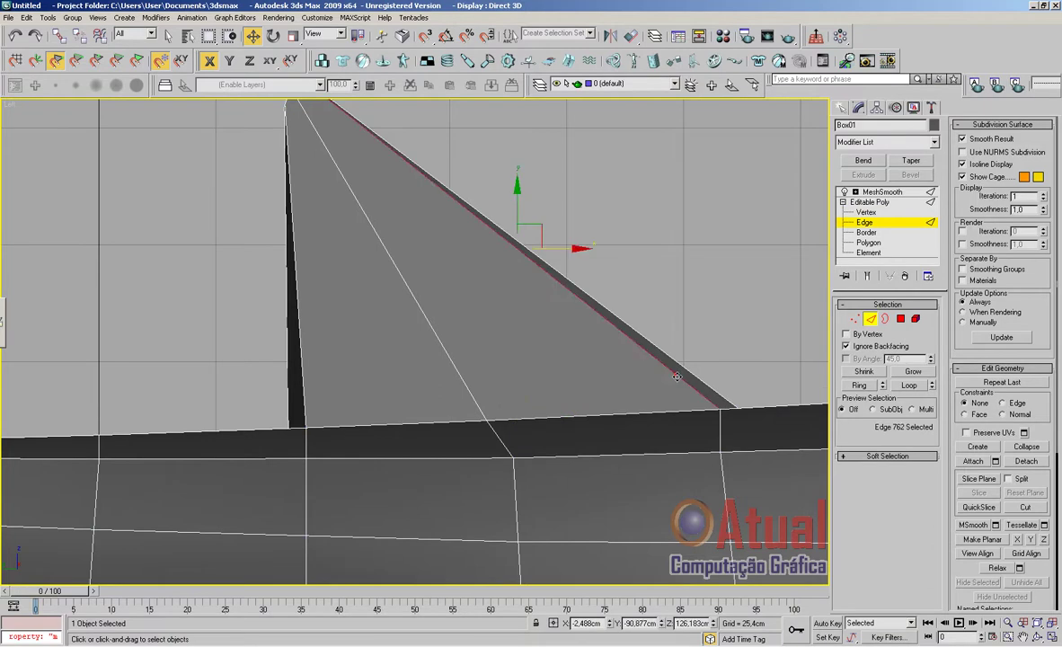
click(863, 385)
scroll(1029, 568, down, 7)
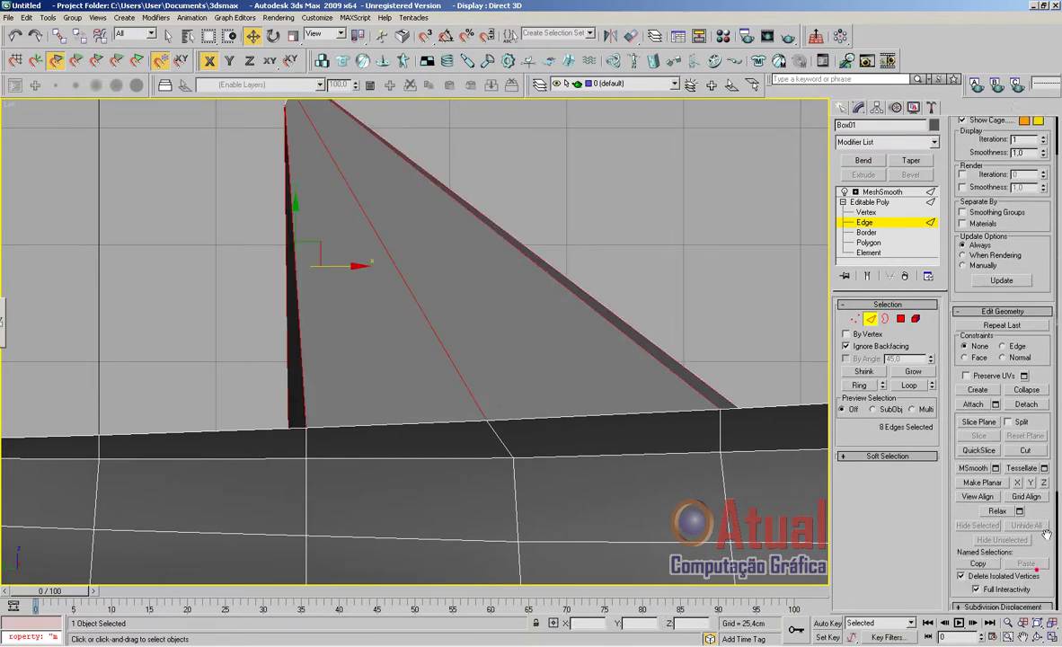
click(1043, 534)
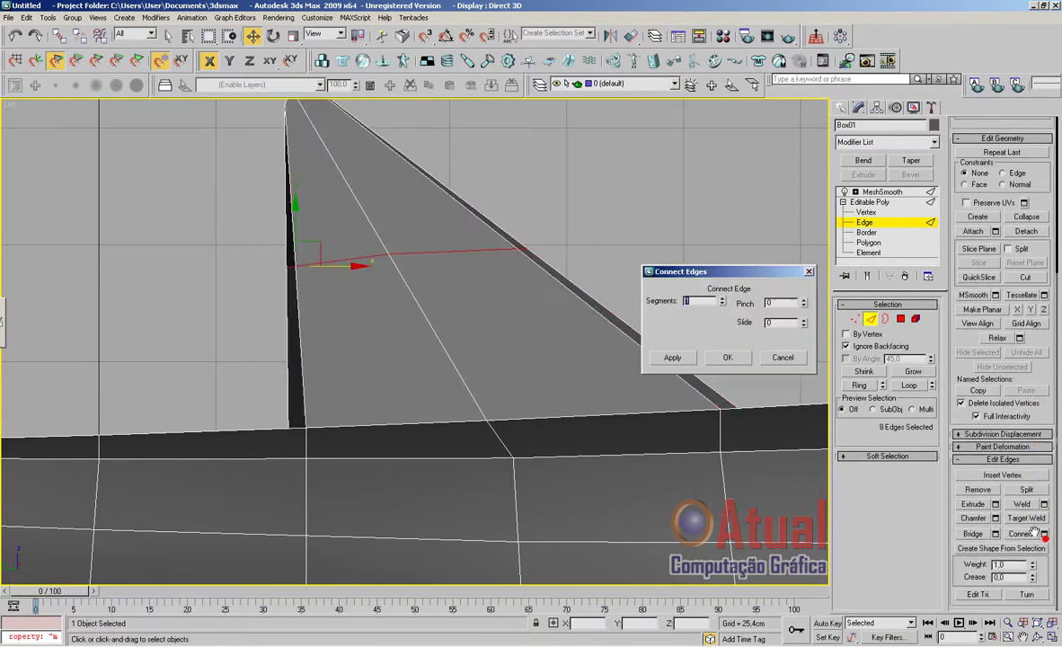
click(722, 299)
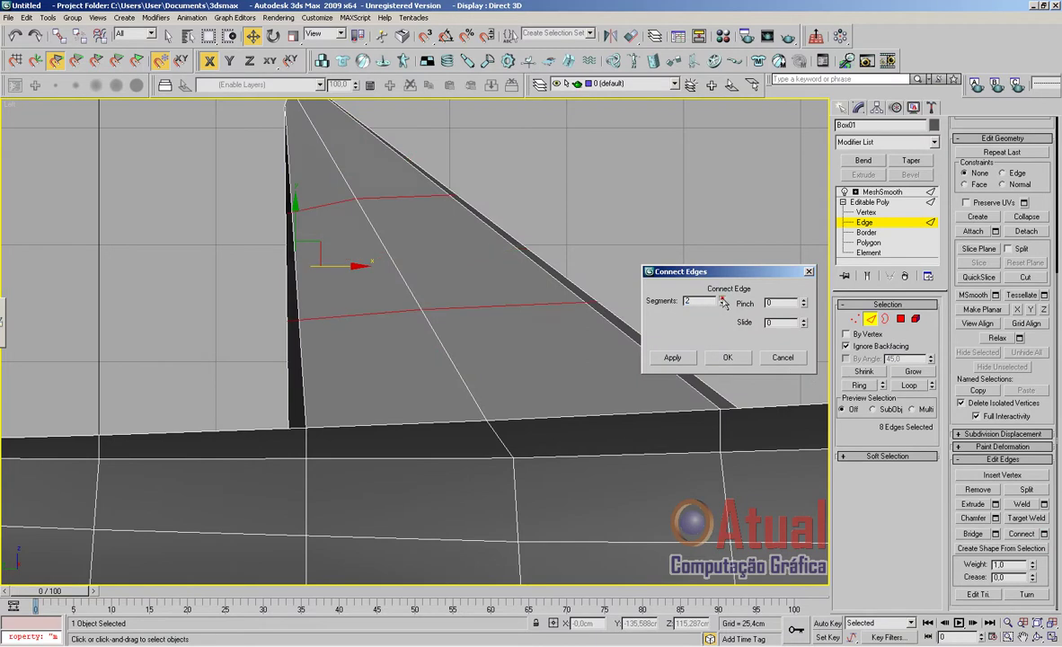
click(727, 357)
scroll(732, 377, down, 4)
ctrl+click(858, 318)
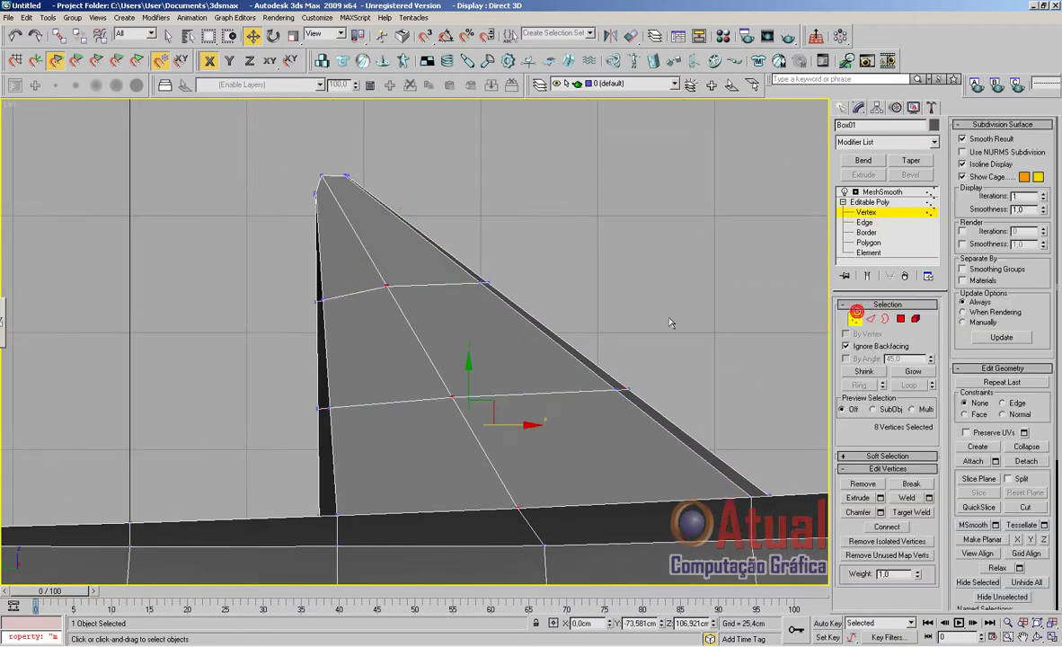
Try to move the rear-edge vertices of the fin's upper loop forward
drag(289, 276, 344, 332)
drag(321, 266, 323, 257)
drag(364, 295, 377, 295)
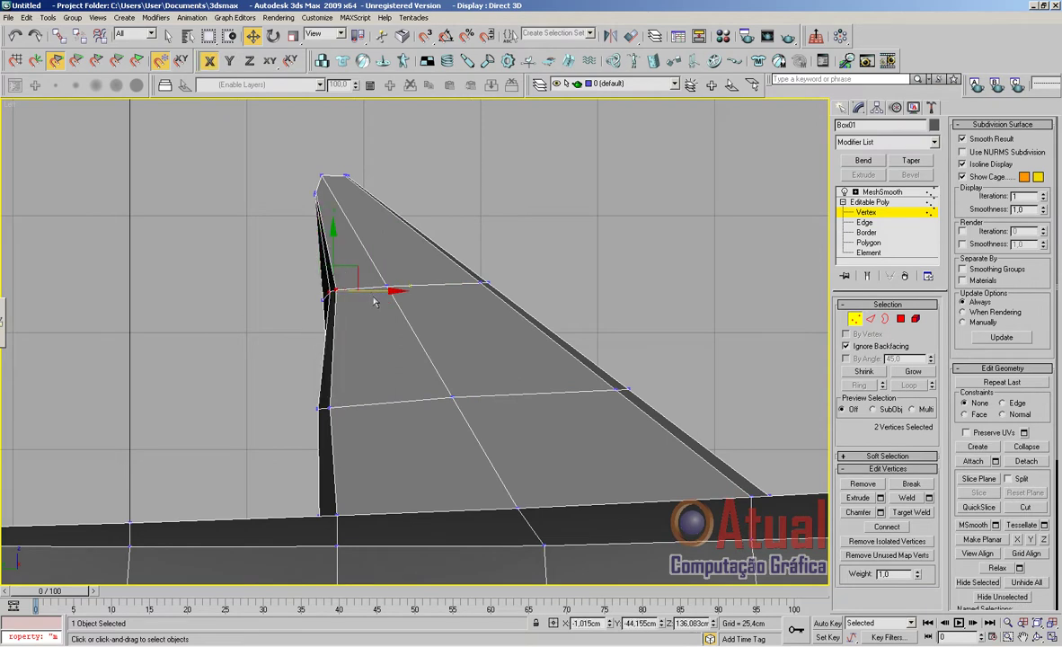
key(ctrl+z)
Turn off Ignore Backfacing and move the rear-edge vertices of both fin loops forward, the upper ones to about -47.8 cm in Y
click(671, 271)
click(845, 347)
click(846, 346)
drag(339, 318, 372, 294)
drag(300, 390, 393, 418)
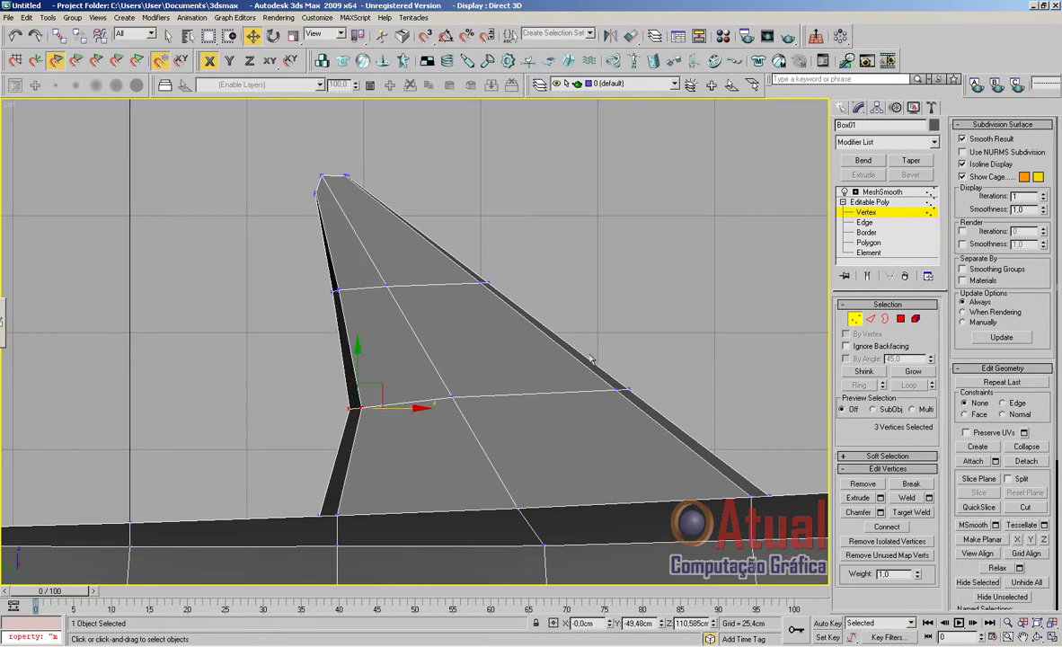
drag(315, 388, 407, 408)
drag(305, 268, 385, 293)
Preview the fin with MeshSmooth and examine its curved rear profile
click(882, 193)
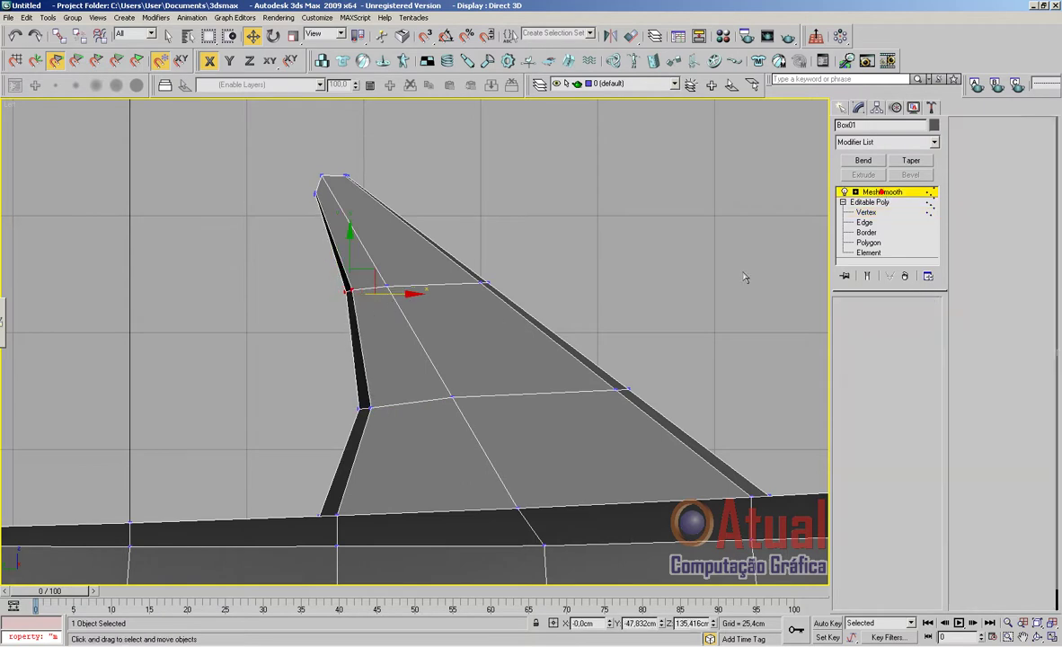
click(667, 317)
scroll(610, 389, down, 3)
middle_drag(615, 338, 627, 309)
scroll(627, 309, up, 4)
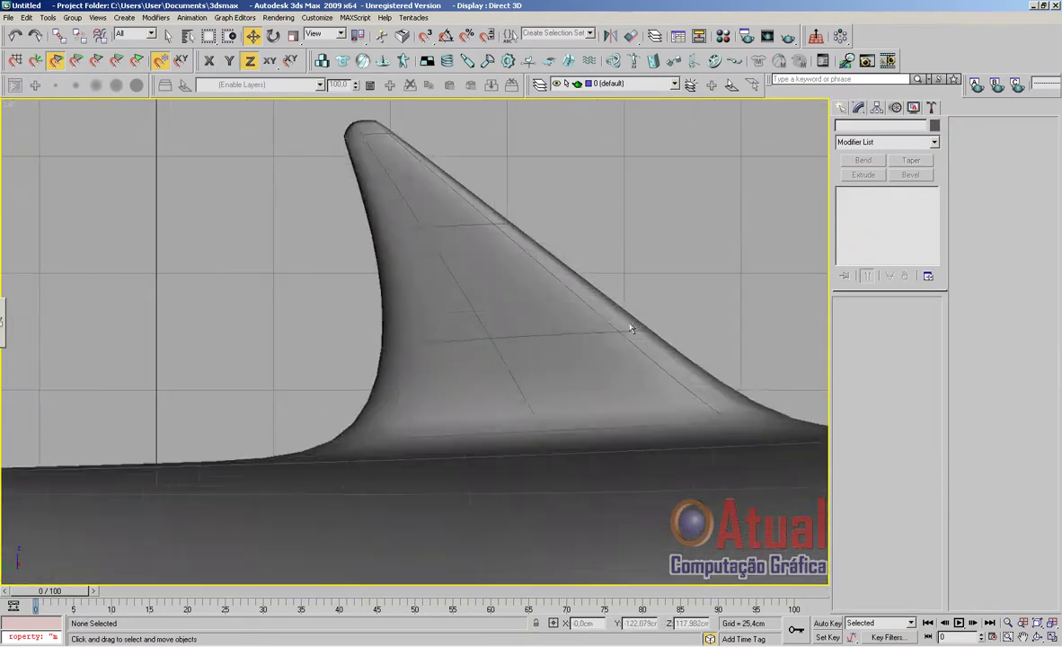
Select the edge rings in all three sections of the fin and connect them with two new loops per section
click(591, 372)
click(869, 234)
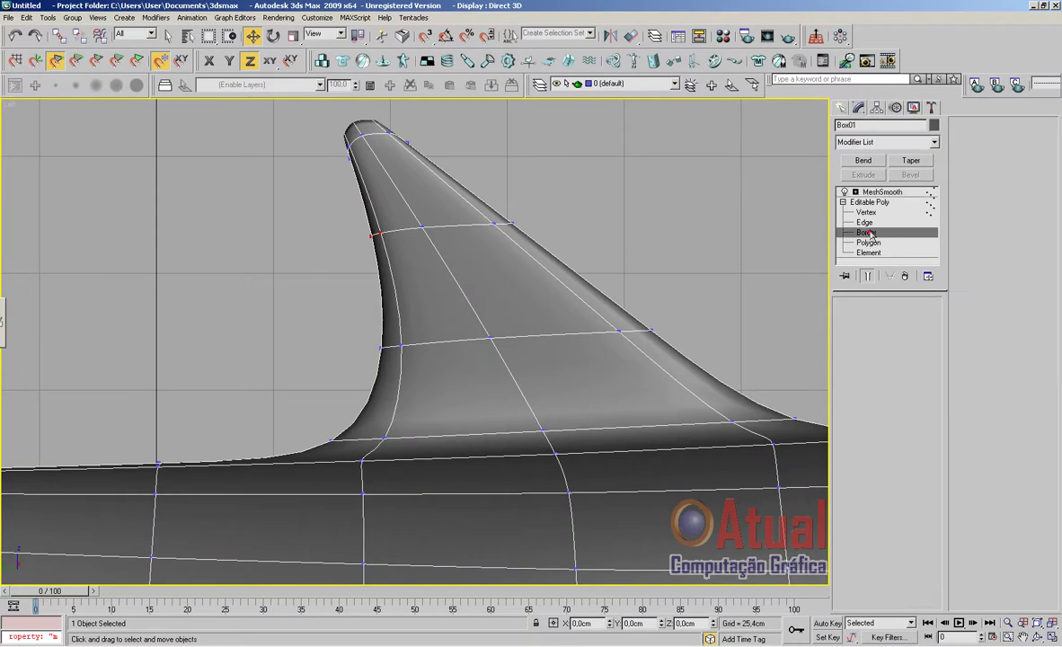
click(867, 223)
click(732, 405)
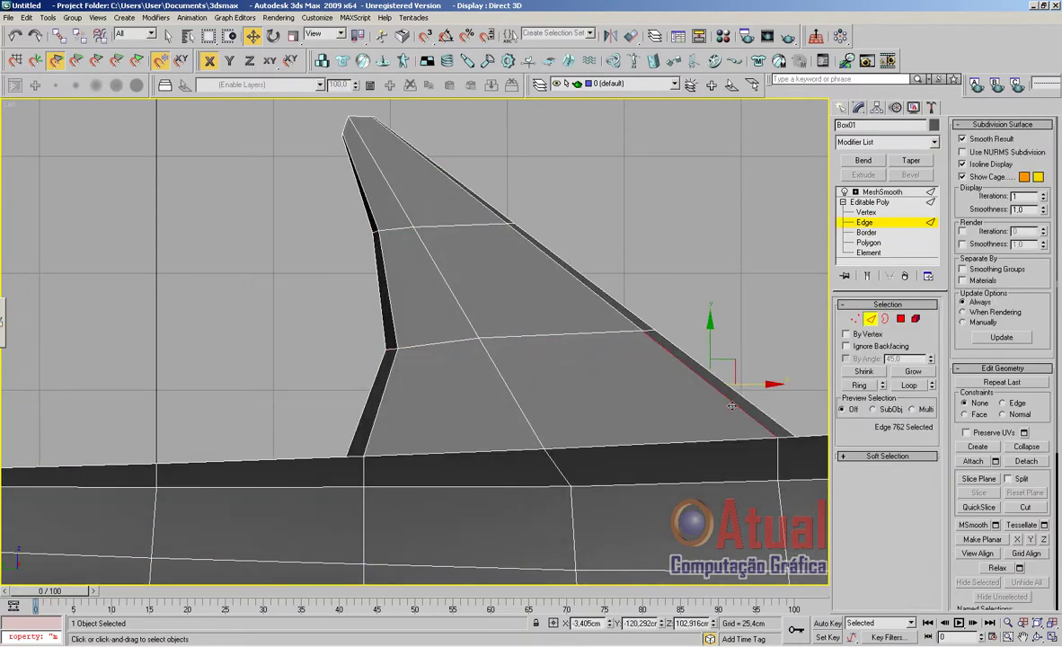
ctrl+click(601, 299)
ctrl+click(496, 217)
click(859, 385)
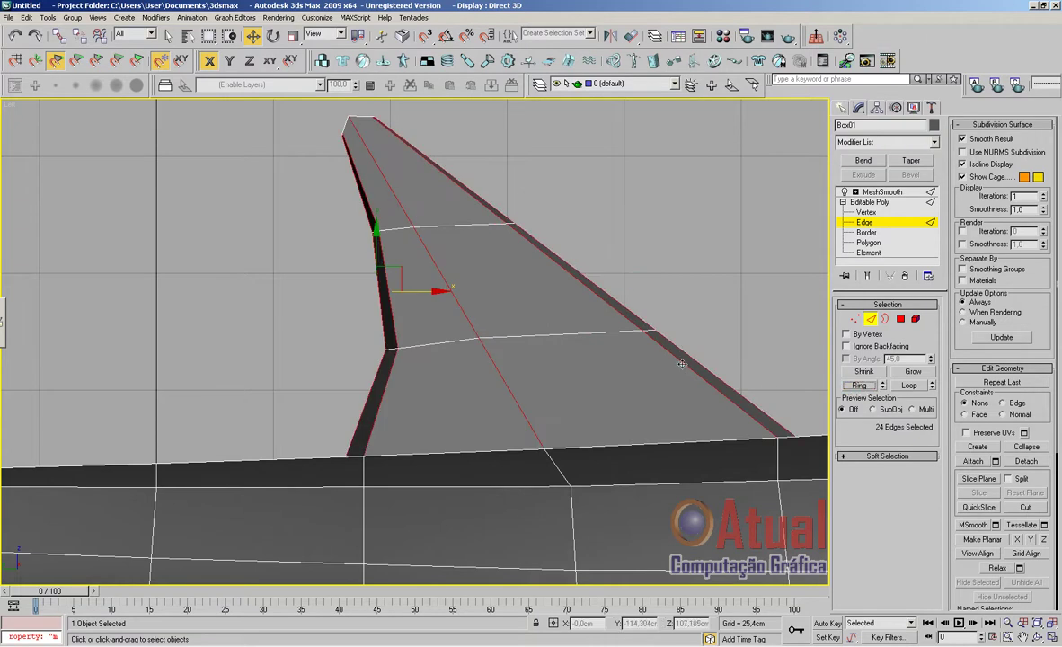
right_click(682, 363)
click(663, 405)
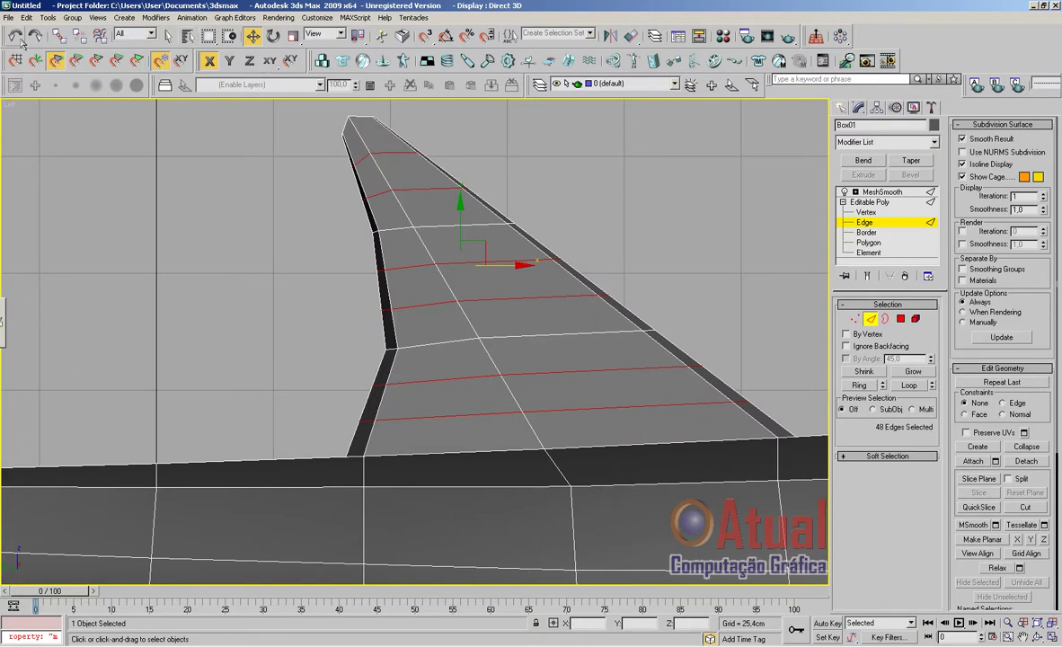
Check the subdivided fin with MeshSmooth, with and without its edges displayed
click(640, 201)
click(879, 192)
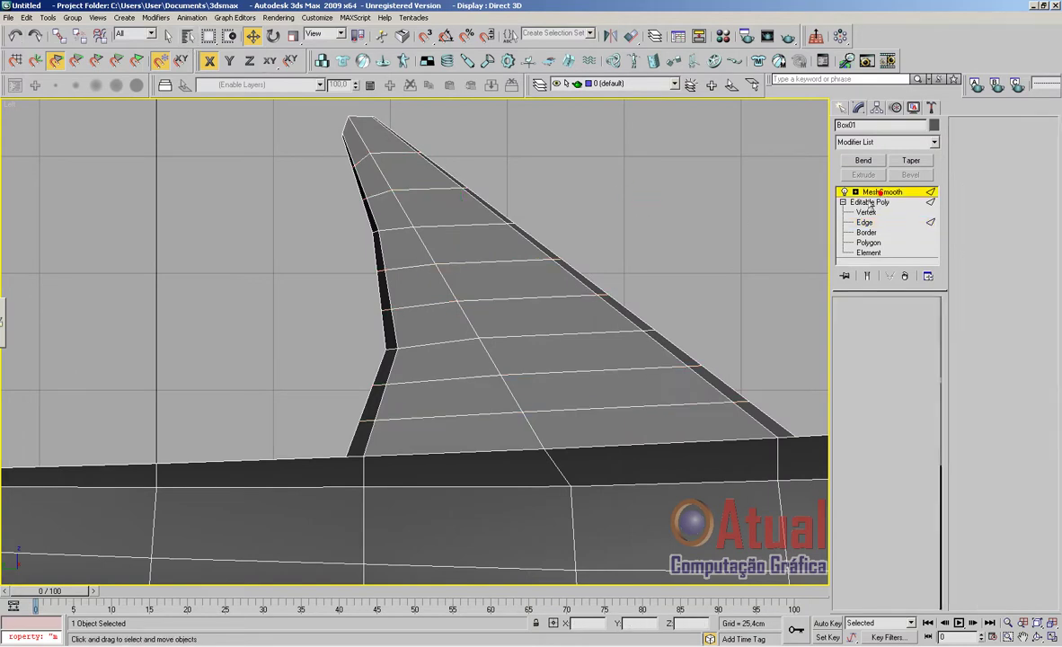
key(F4)
key(F4)
Shift the fin's rear-edge vertices along Y to even out the concave curve, placing the row at its deepest point at about -50.5 cm
click(530, 355)
click(867, 212)
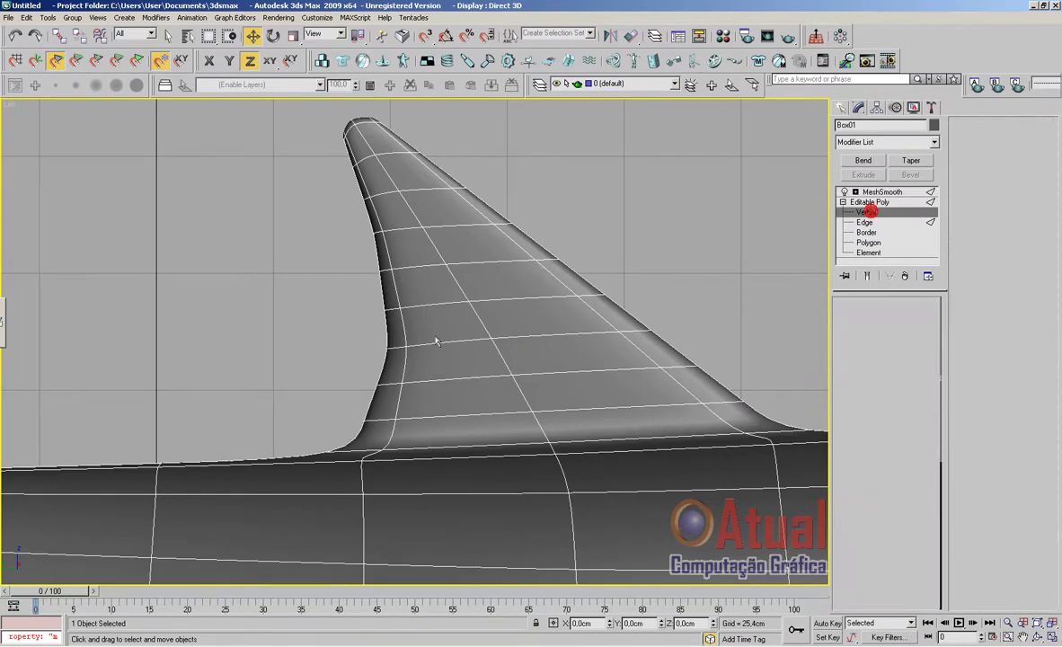
drag(379, 338, 419, 350)
middle_drag(488, 350, 498, 398)
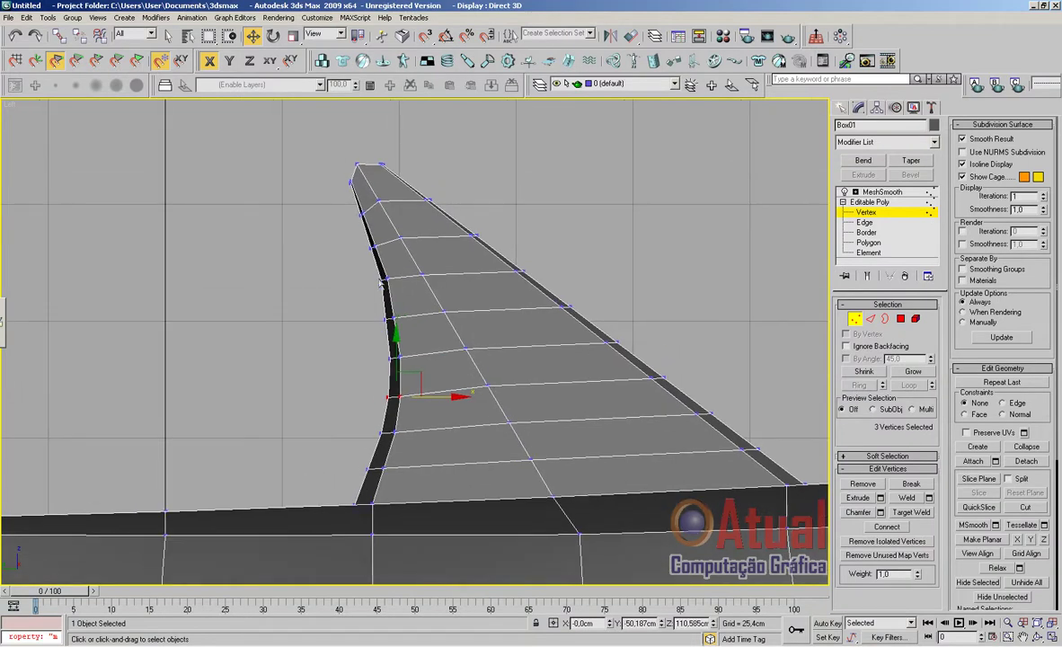
drag(400, 287, 425, 282)
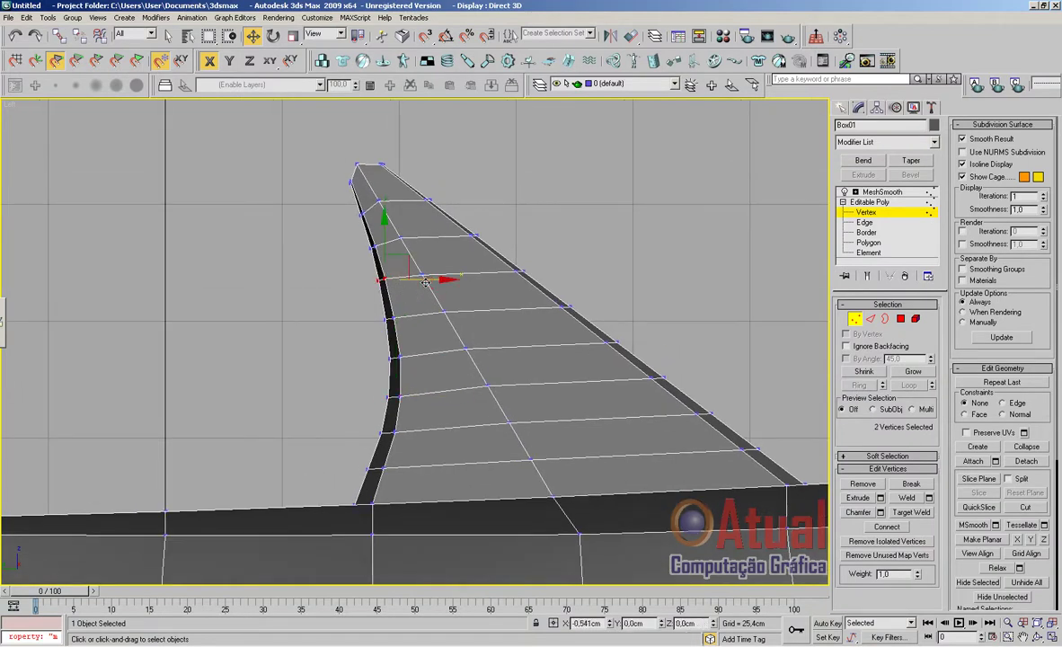
middle_drag(456, 384, 506, 287)
drag(446, 389, 475, 372)
drag(403, 317, 481, 301)
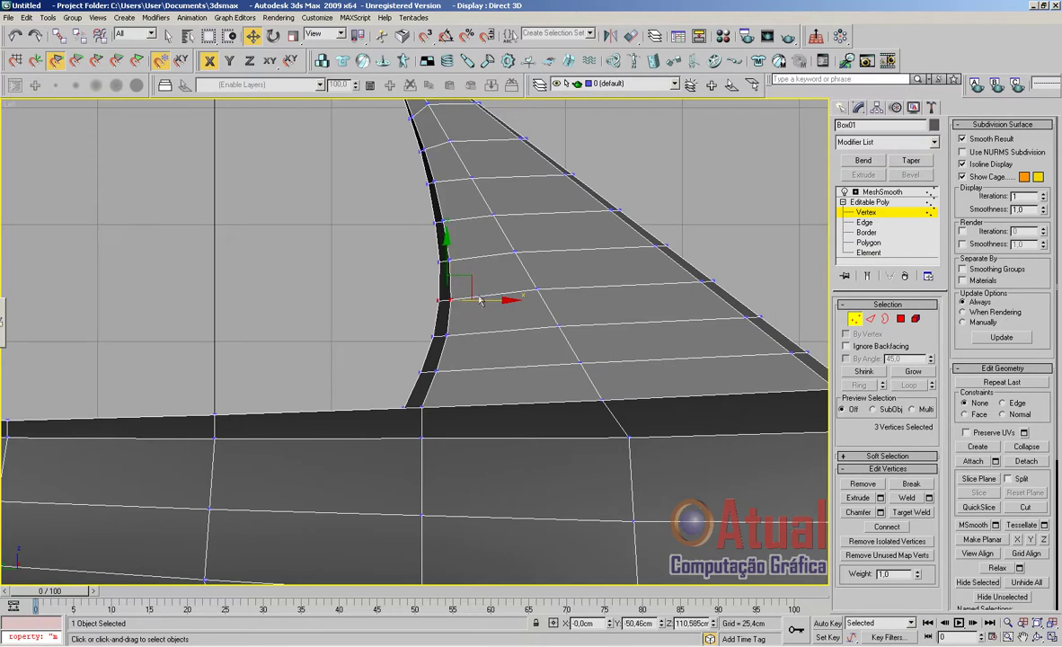
Select the two polygons at the base of the fin's rear edge and extrude them as a group by about 11.95 cm
click(900, 319)
click(428, 380)
key(p)
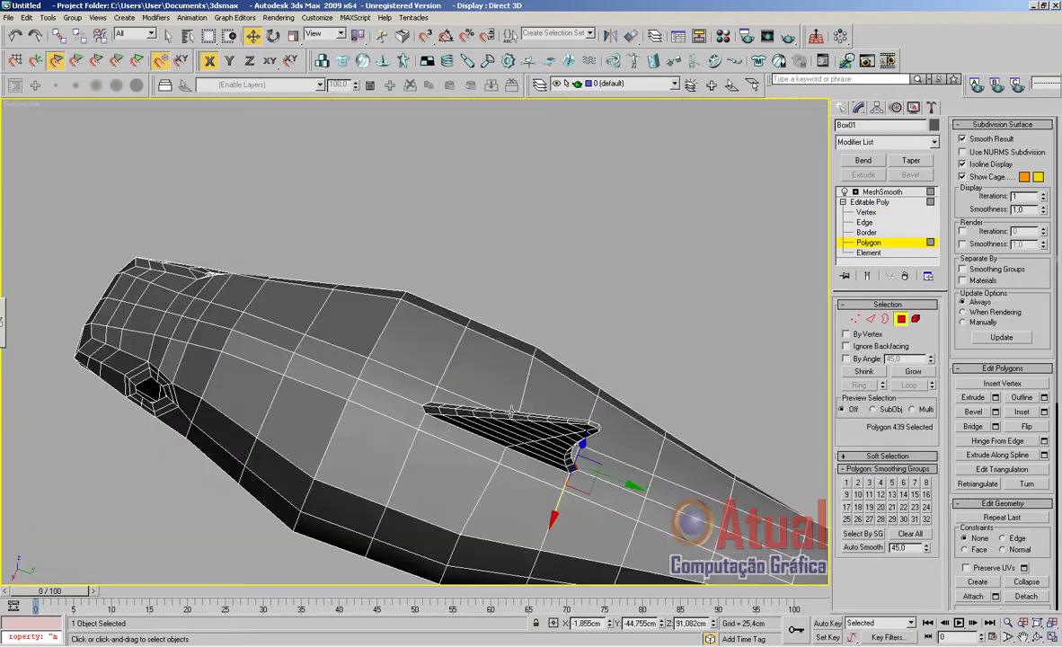
key(z)
alt+middle_drag(510, 410, 411, 326)
ctrl+click(411, 325)
scroll(415, 343, down, 5)
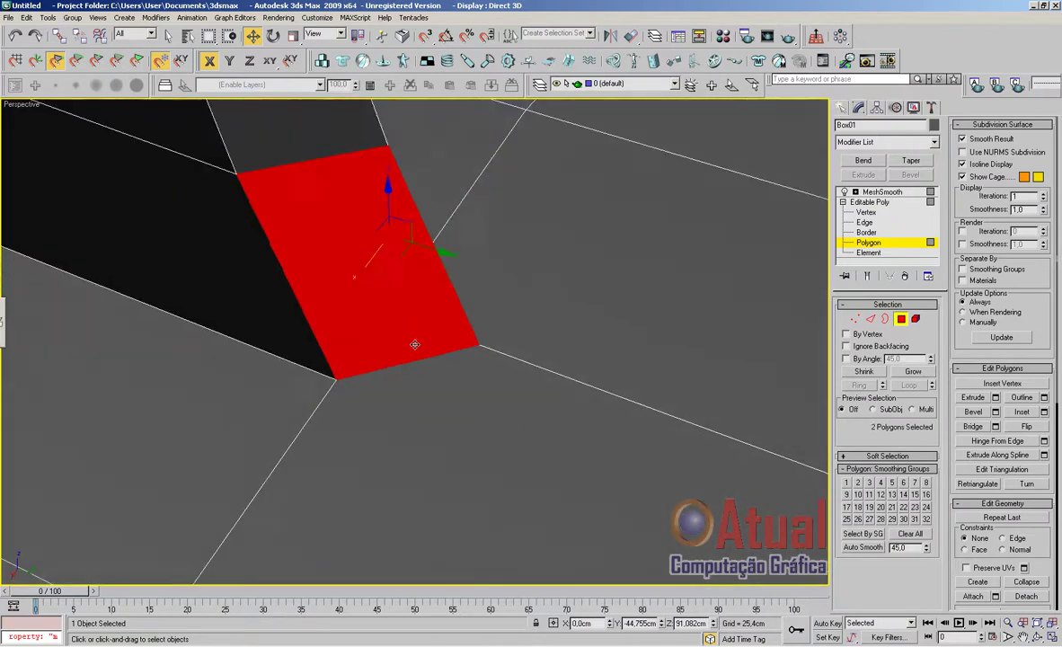
alt+middle_drag(441, 382, 473, 420)
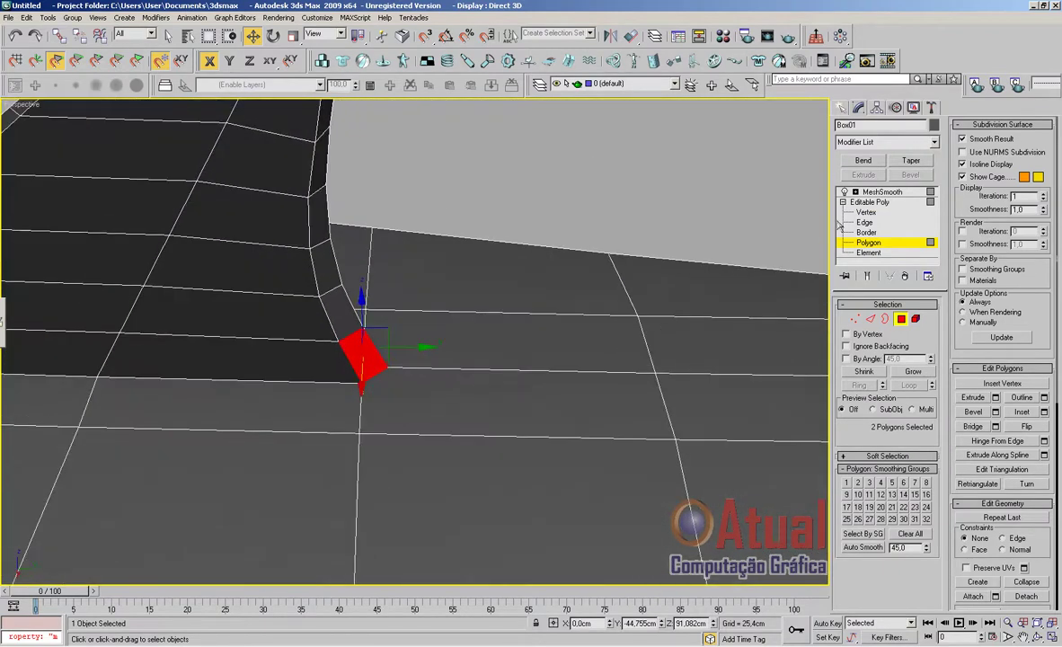
click(995, 397)
drag(790, 306, 805, 353)
click(730, 345)
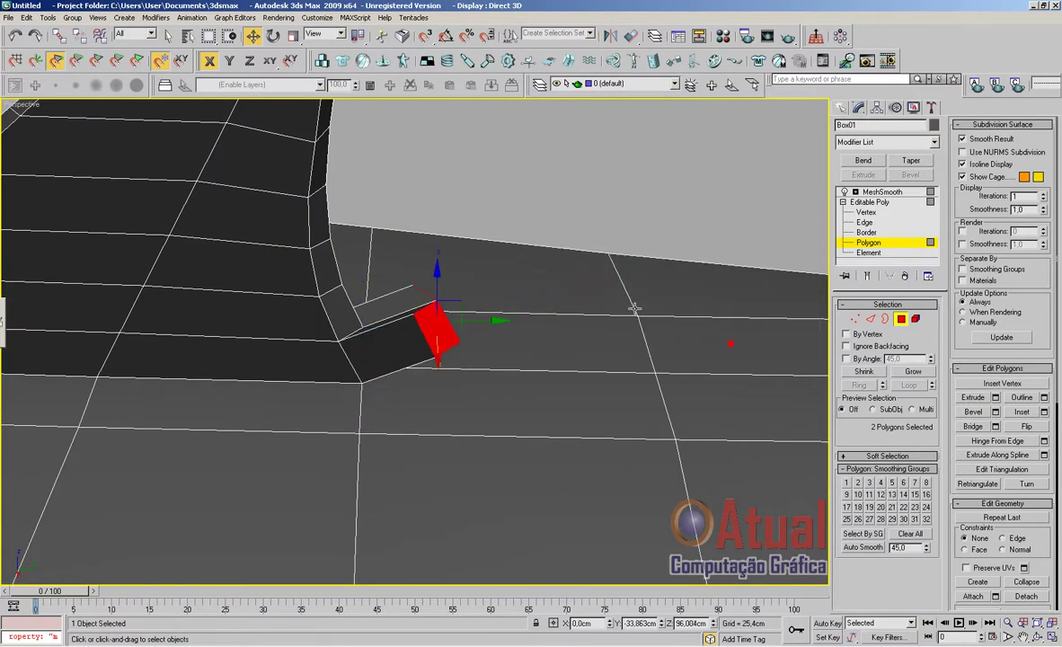
Scale the extruded end flat so it stands vertical, lower it to Z 90.713 cm, and preview it with MeshSmooth
click(294, 37)
drag(376, 324, 447, 336)
drag(365, 320, 586, 370)
drag(368, 322, 512, 343)
click(253, 37)
key(l)
middle_drag(526, 402, 522, 361)
scroll(539, 369, up, 3)
drag(378, 259, 381, 306)
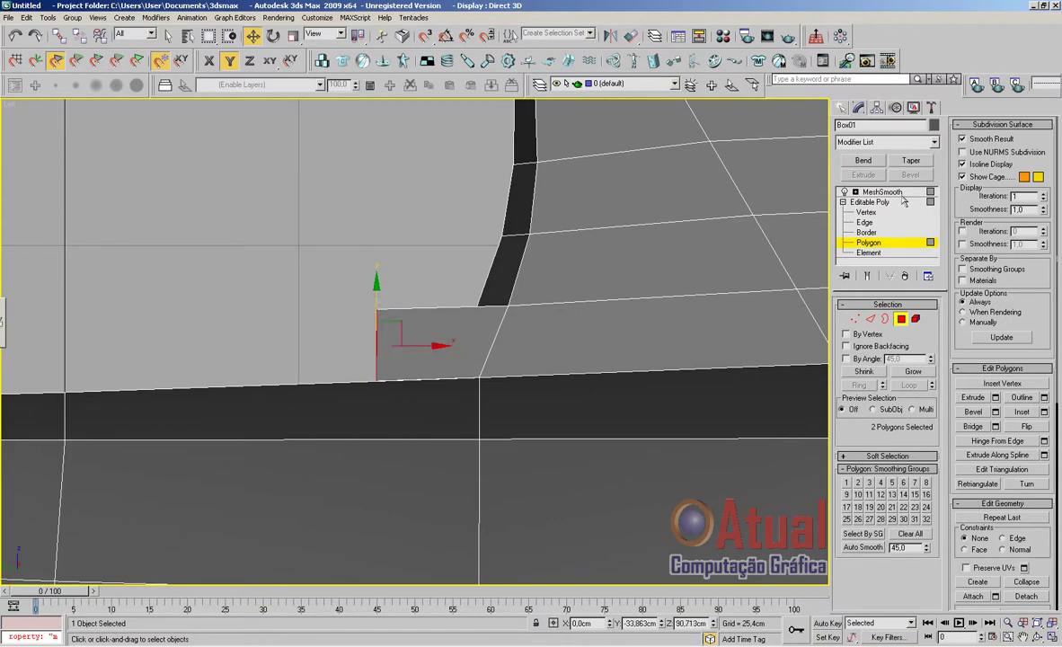
click(899, 193)
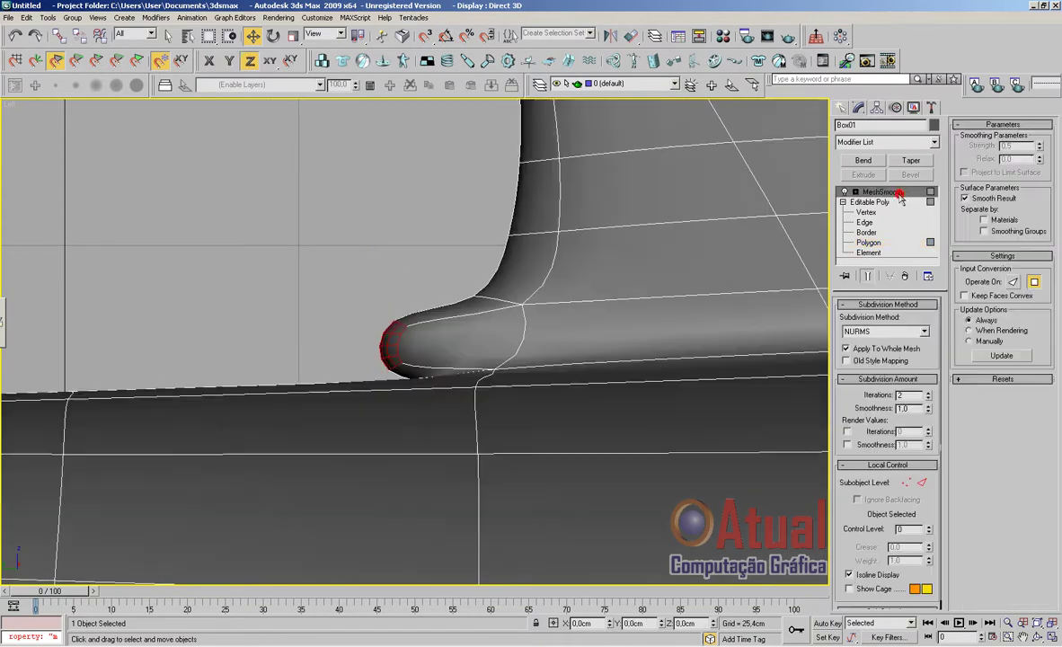
click(868, 243)
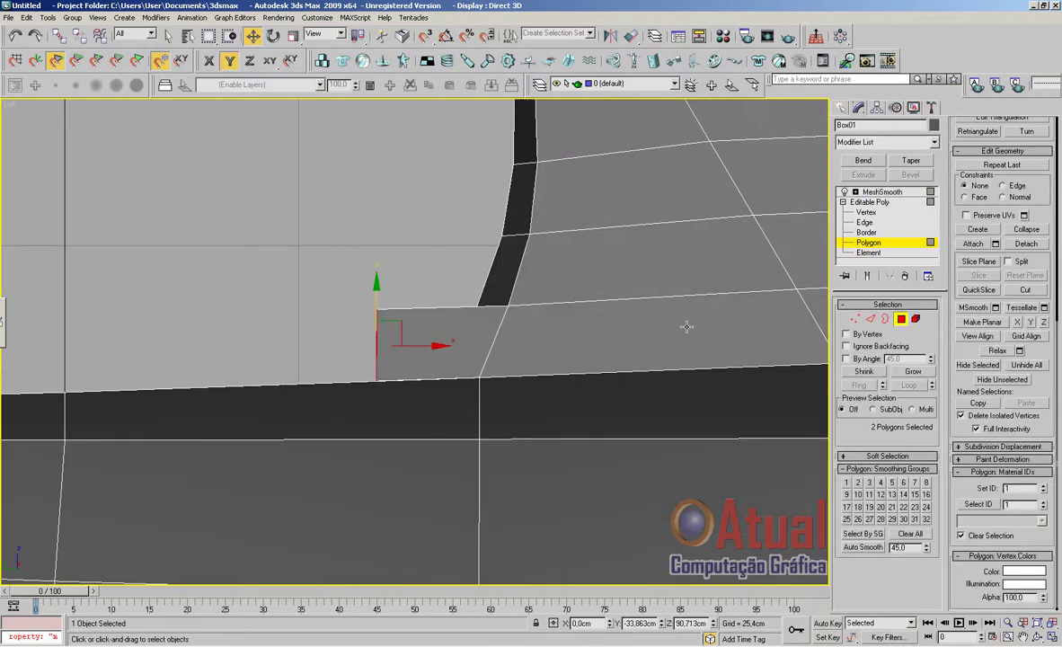
Round the extension's top by lowering the end's outer corner vertices and raising the middle vertex where it meets the fin
key(p)
key(z)
alt+middle_drag(528, 362, 462, 359)
scroll(479, 357, down, 4)
middle_drag(485, 355, 705, 311)
click(854, 320)
click(426, 301)
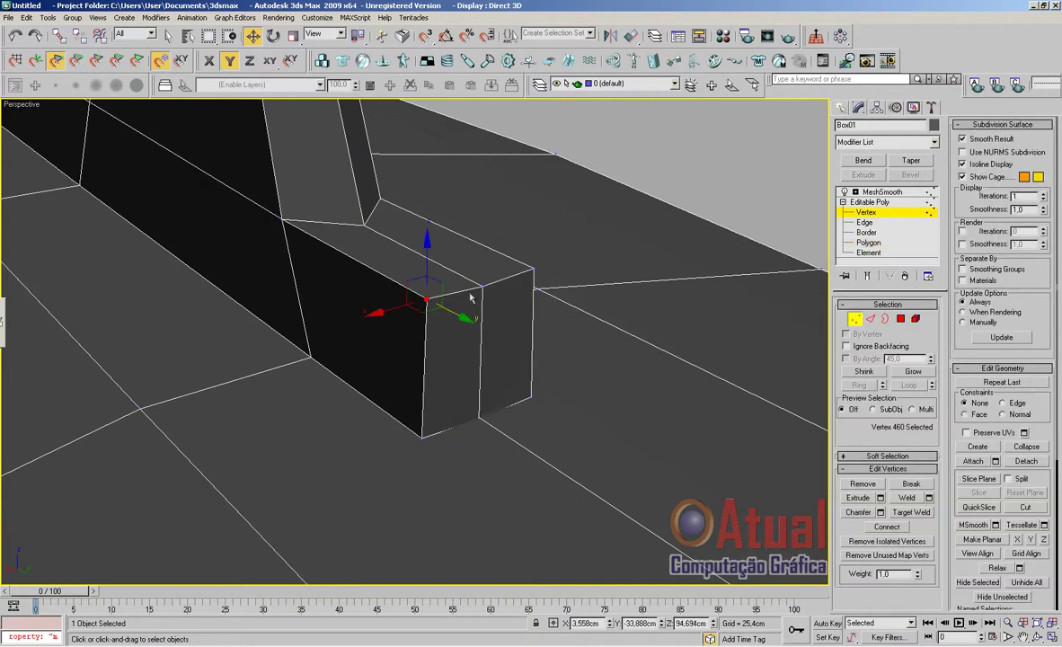
ctrl+click(533, 267)
drag(482, 249, 483, 272)
click(365, 225)
drag(364, 199, 365, 180)
alt+middle_drag(435, 287, 514, 357)
drag(420, 205, 419, 197)
click(591, 286)
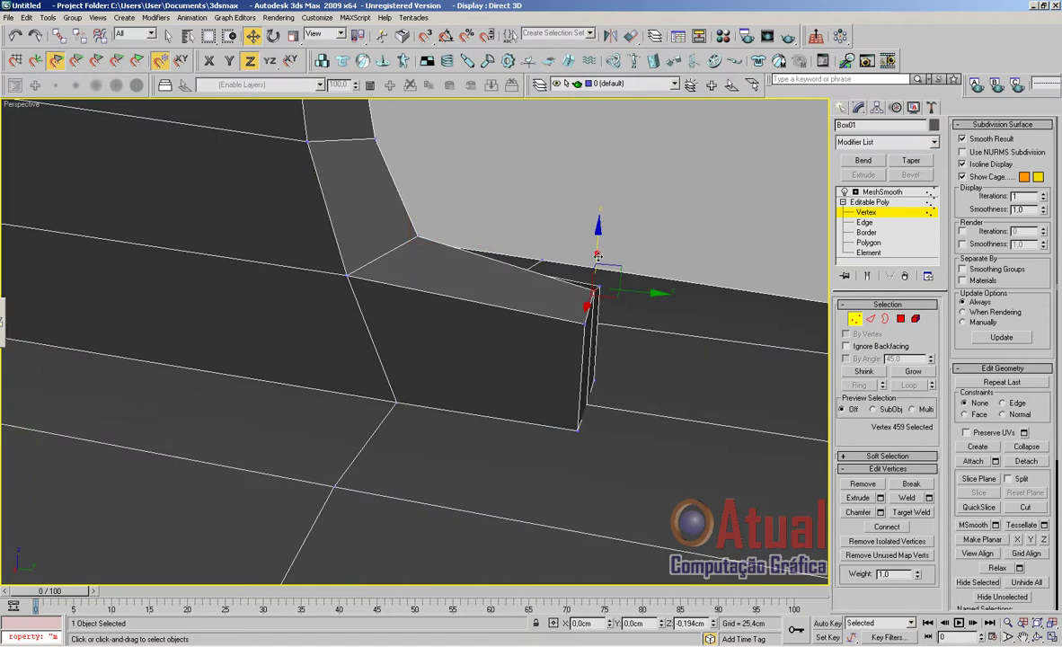
Extrude the extension's two end polygons another 11.952 cm towards the tail as a group
click(901, 319)
middle_drag(738, 397, 576, 376)
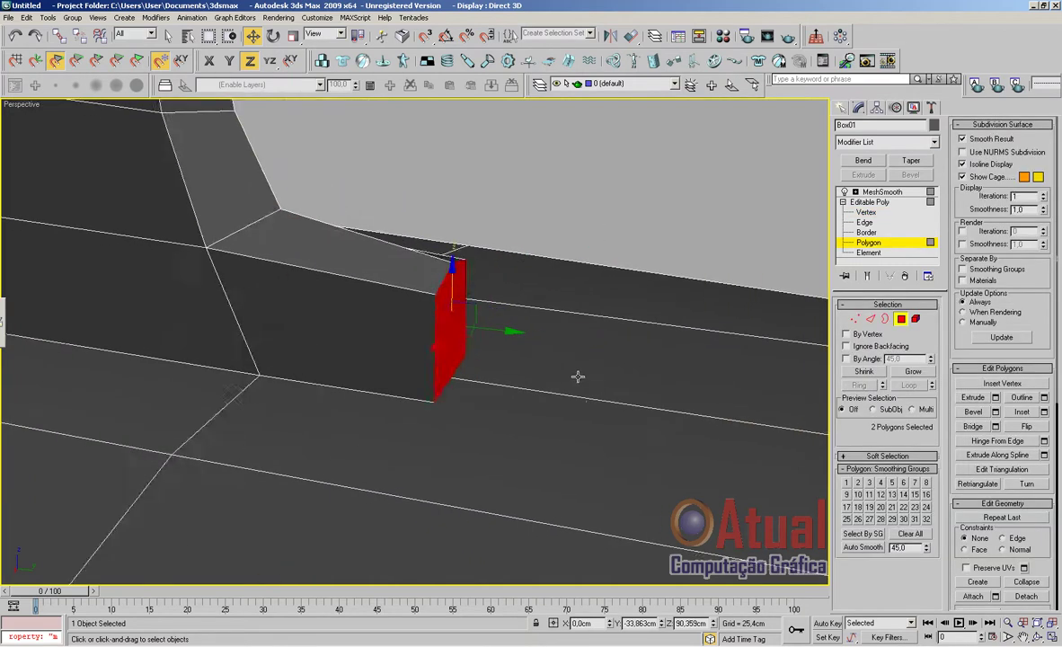
scroll(588, 384, down, 4)
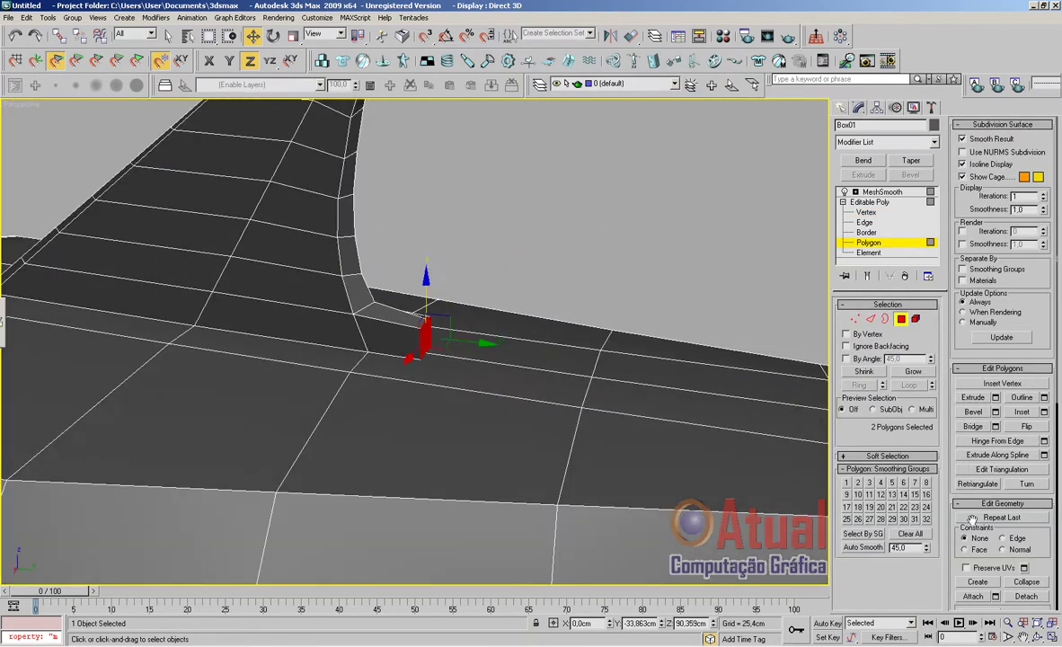
click(994, 397)
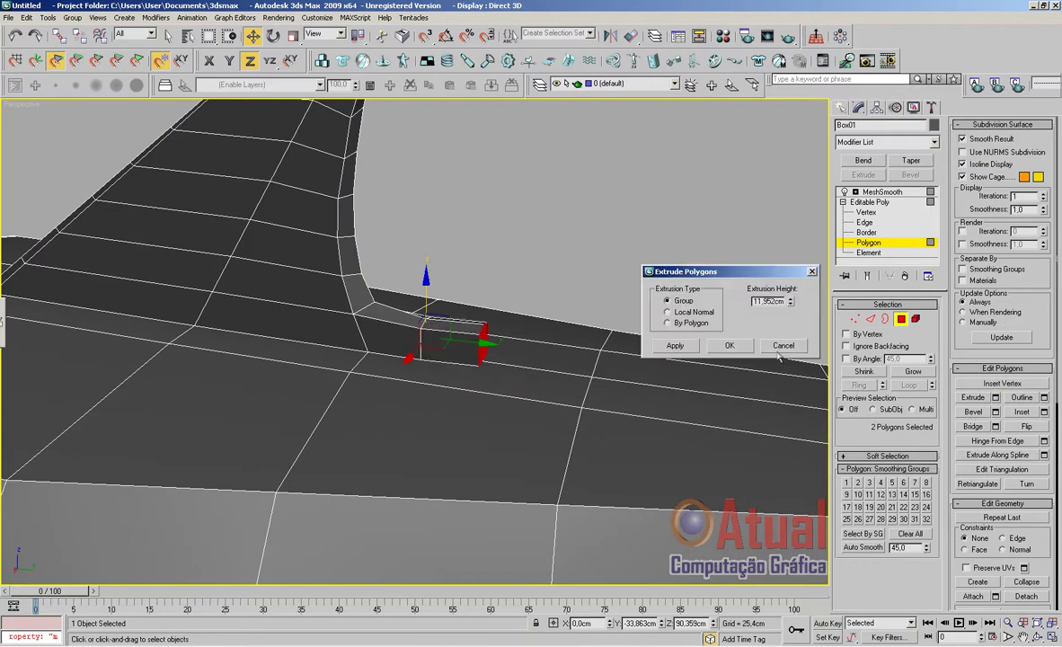
click(743, 346)
Scale the new end section slightly across its width and set its height to about Z 89.3 cm to follow the back
alt+middle_drag(564, 403, 543, 379)
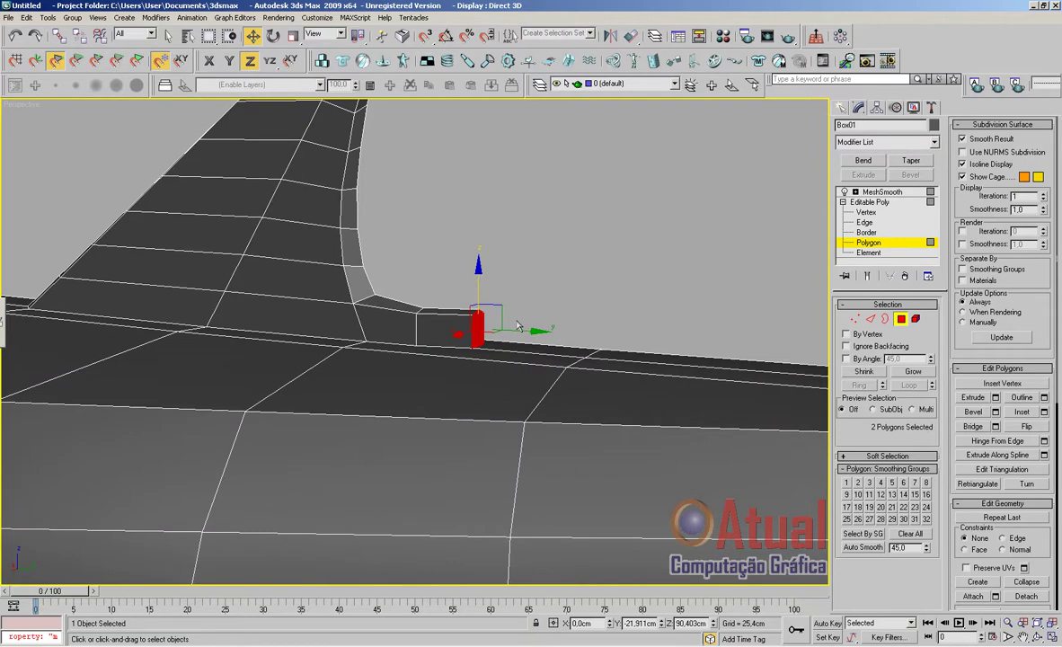
key(l)
middle_drag(496, 346, 627, 320)
drag(404, 282, 404, 264)
click(293, 37)
key(p)
key(z)
alt+middle_drag(462, 403, 429, 341)
scroll(387, 409, down, 2)
drag(288, 298, 295, 300)
click(253, 35)
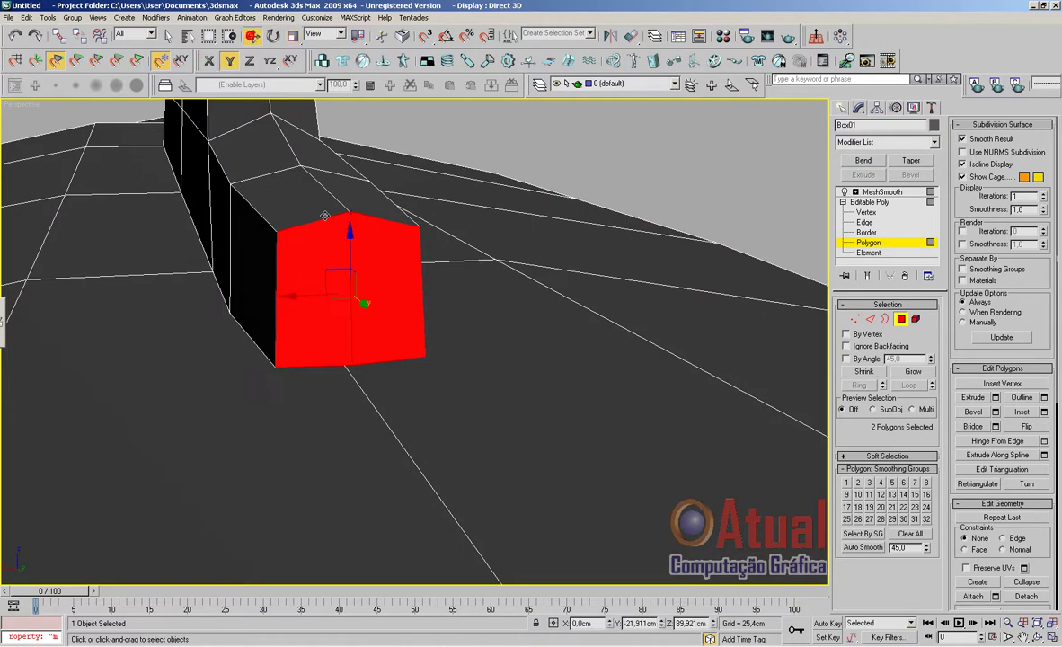
key(l)
drag(404, 286, 404, 292)
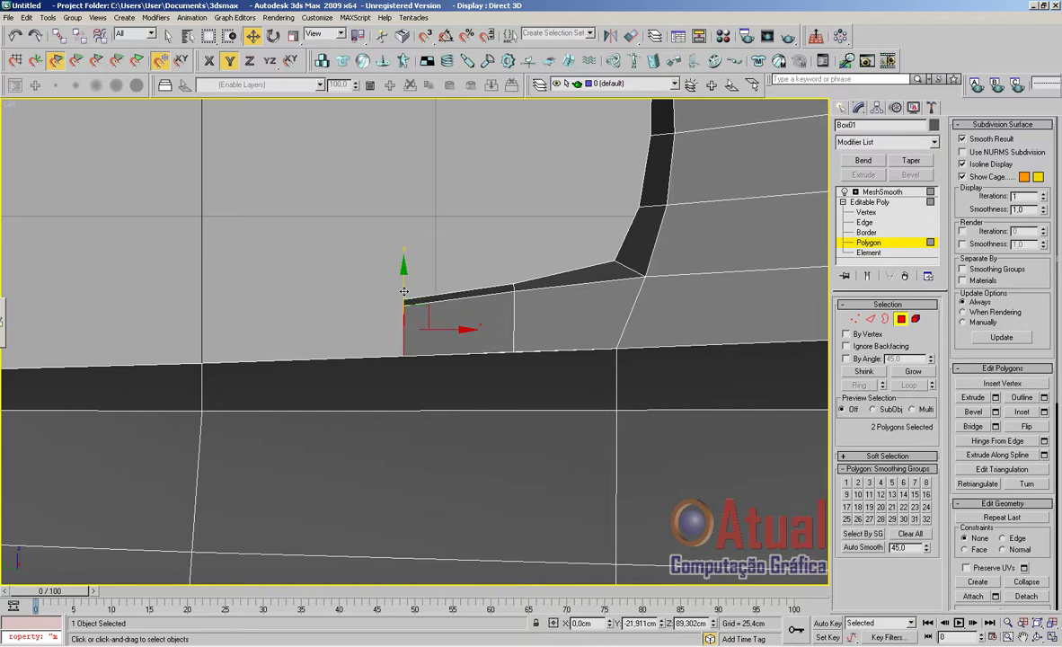
Extrude the end polygons a further 11.952 cm, scale the new end down and lower it to Z 87.913 cm
click(994, 397)
click(732, 346)
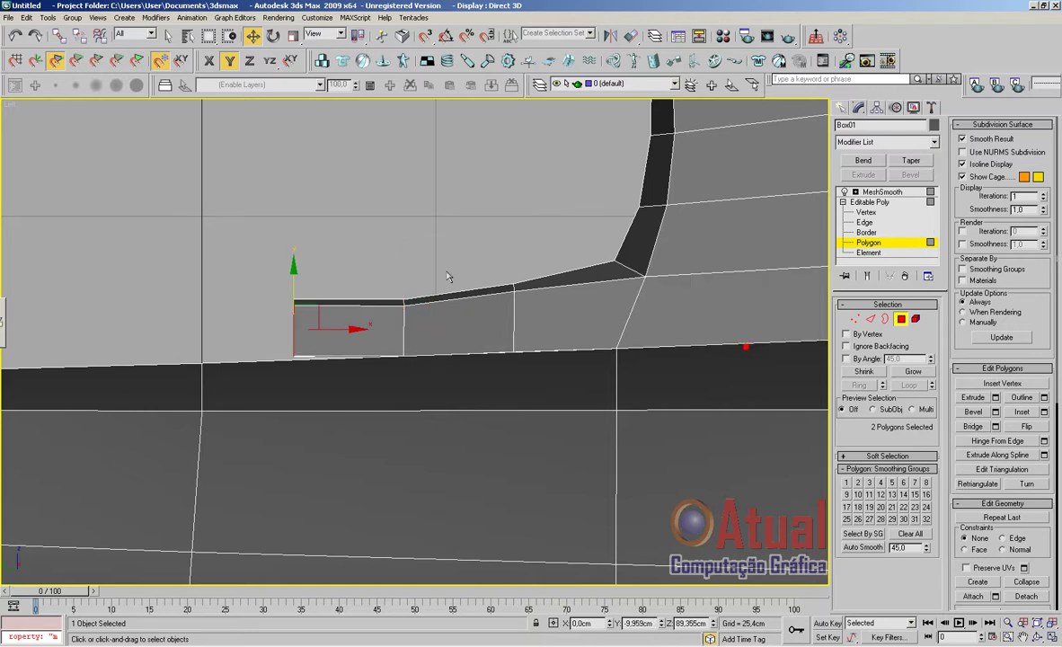
click(293, 36)
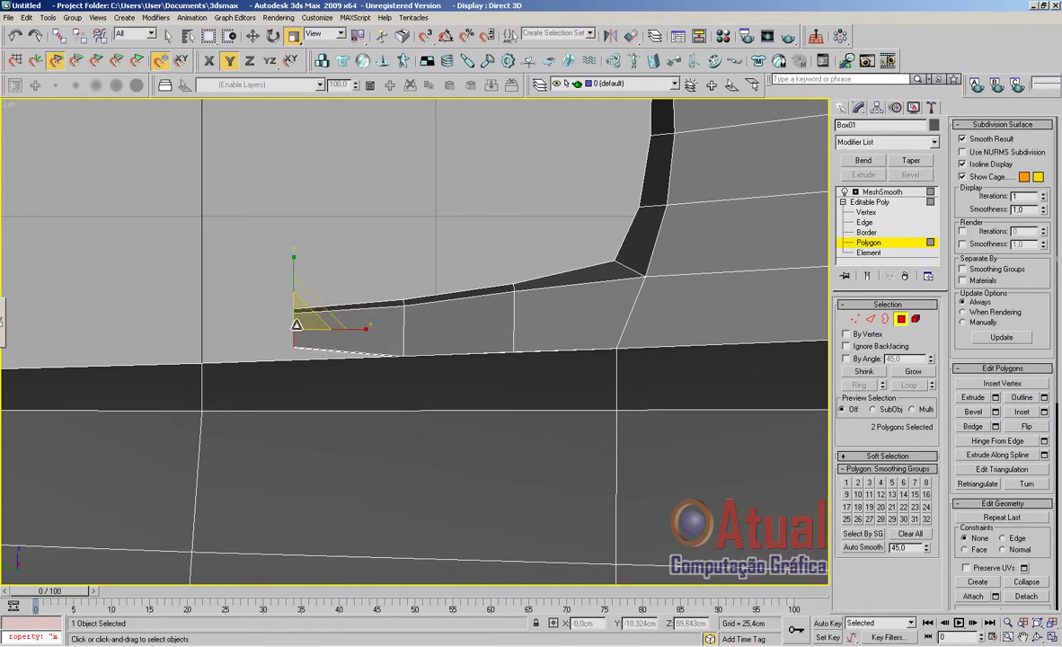
click(252, 36)
drag(295, 285, 296, 299)
Move the upper vertices of the extension's middle section to Z 91.571 cm for an even slope and preview it with MeshSmooth
click(854, 320)
drag(438, 324, 406, 268)
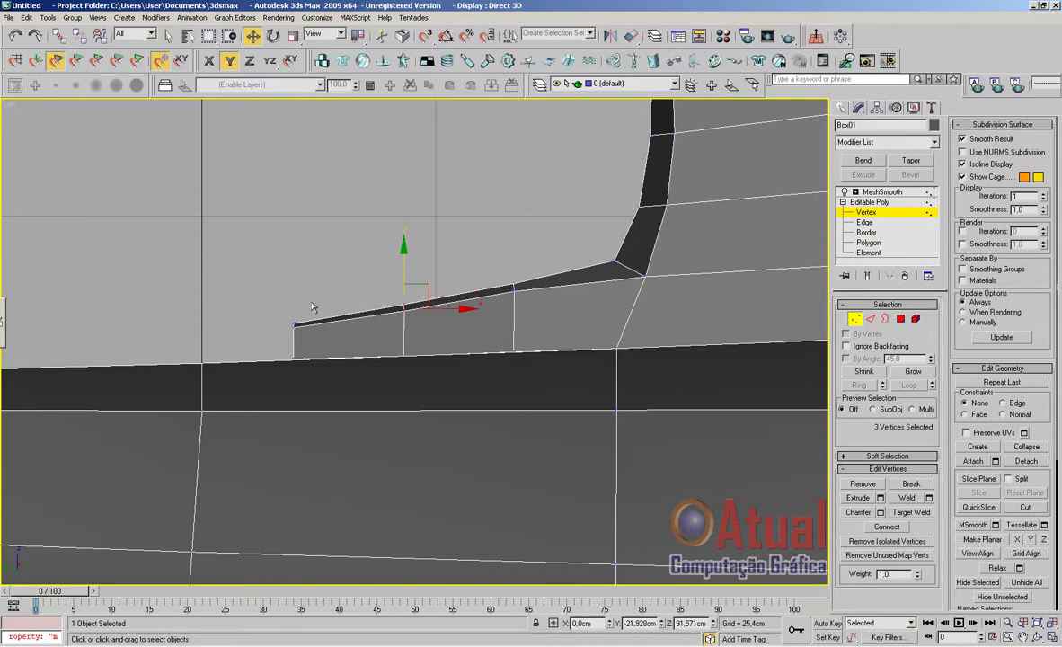
click(881, 192)
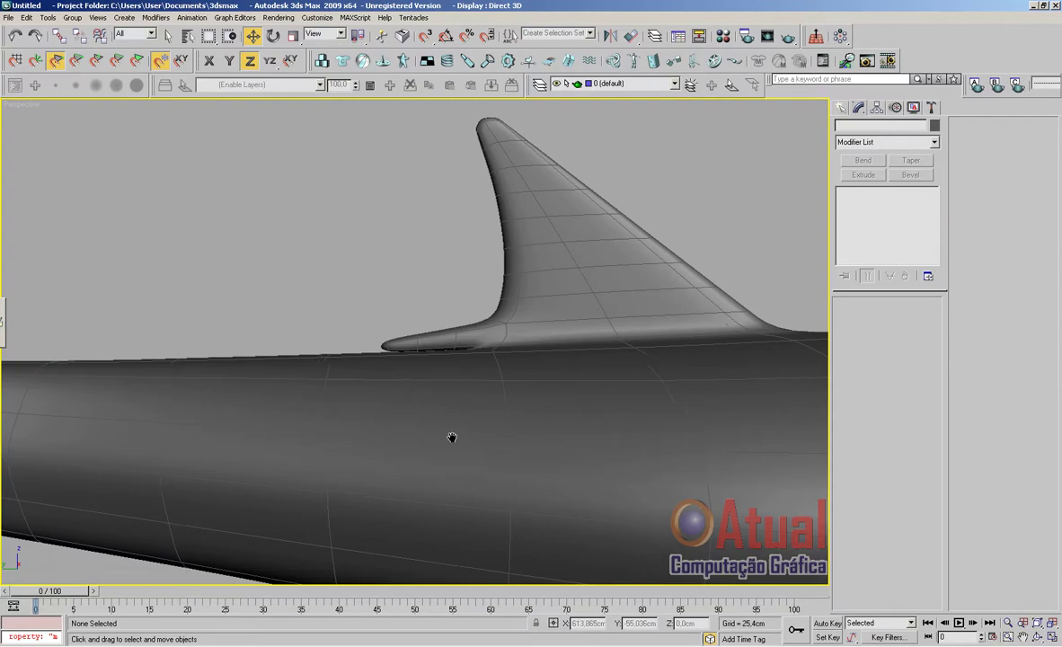
Examine the smoothed fin and whole body from several angles with the edge display hidden
scroll(451, 438, down, 3)
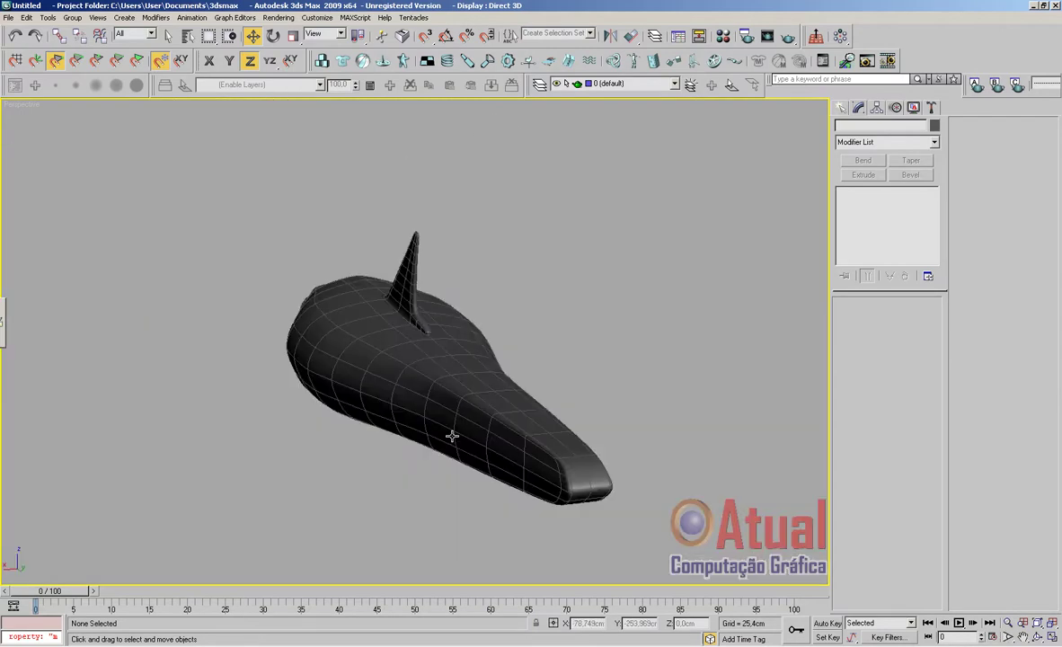
key(F4)
alt+middle_drag(450, 433, 554, 407)
alt+middle_drag(631, 361, 664, 377)
scroll(664, 377, up, 3)
click(664, 378)
click(663, 377)
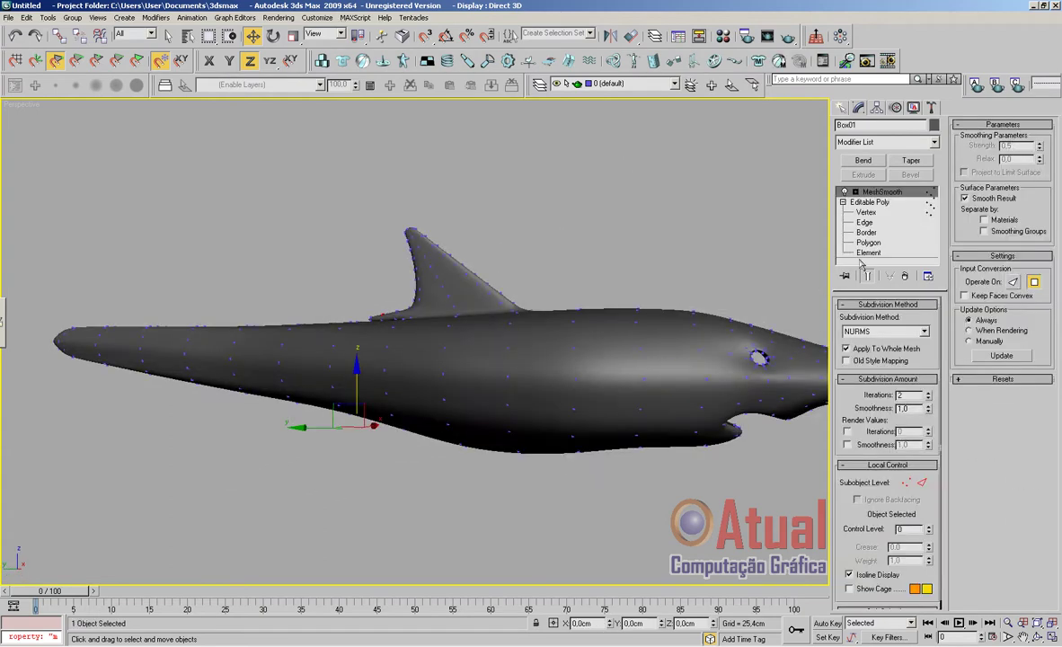
Show the edges of the unsmoothed mesh and shift the cheek vertices above the mouth corner slightly along X
click(868, 243)
middle_drag(665, 436, 522, 437)
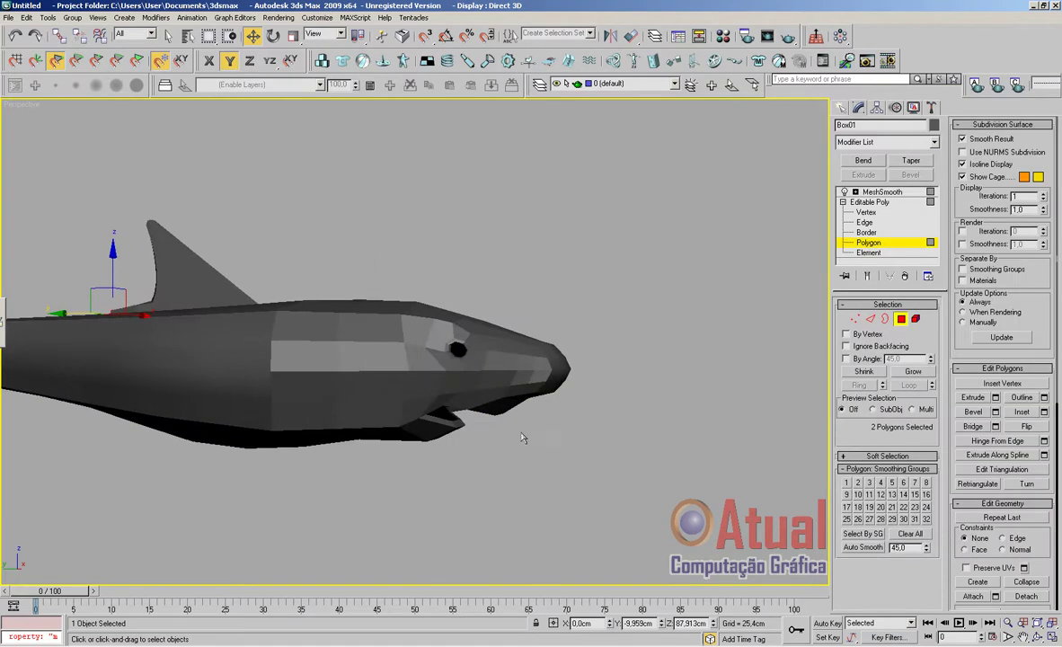
key(F4)
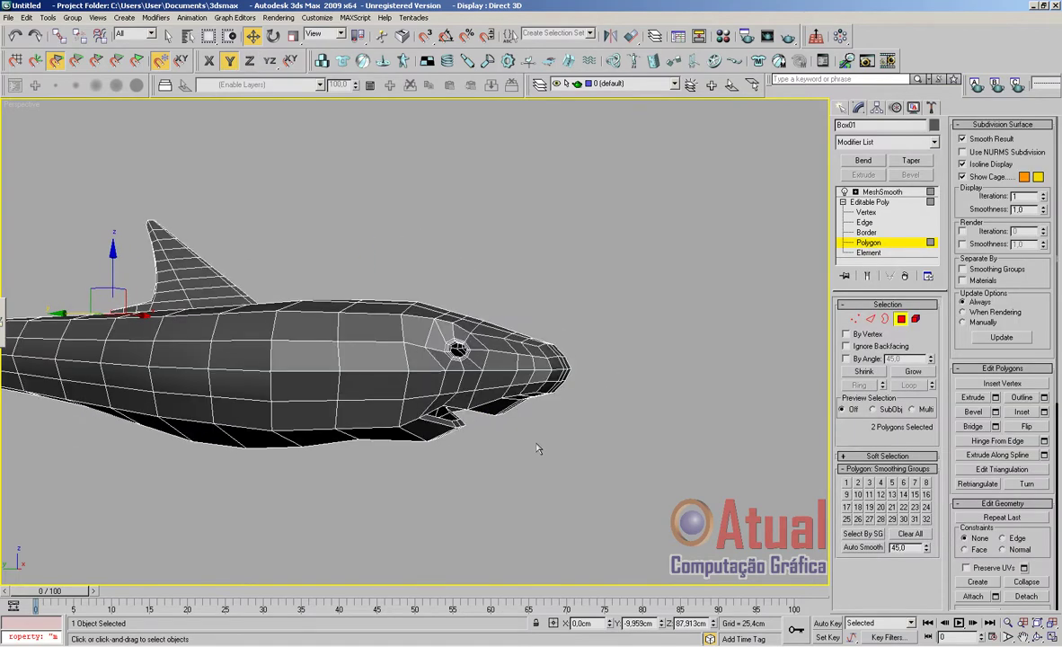
key(z)
key(z)
alt+middle_drag(585, 457, 546, 442)
scroll(546, 442, down, 10)
key(g)
alt+middle_drag(565, 420, 368, 440)
scroll(368, 440, up, 3)
key(1)
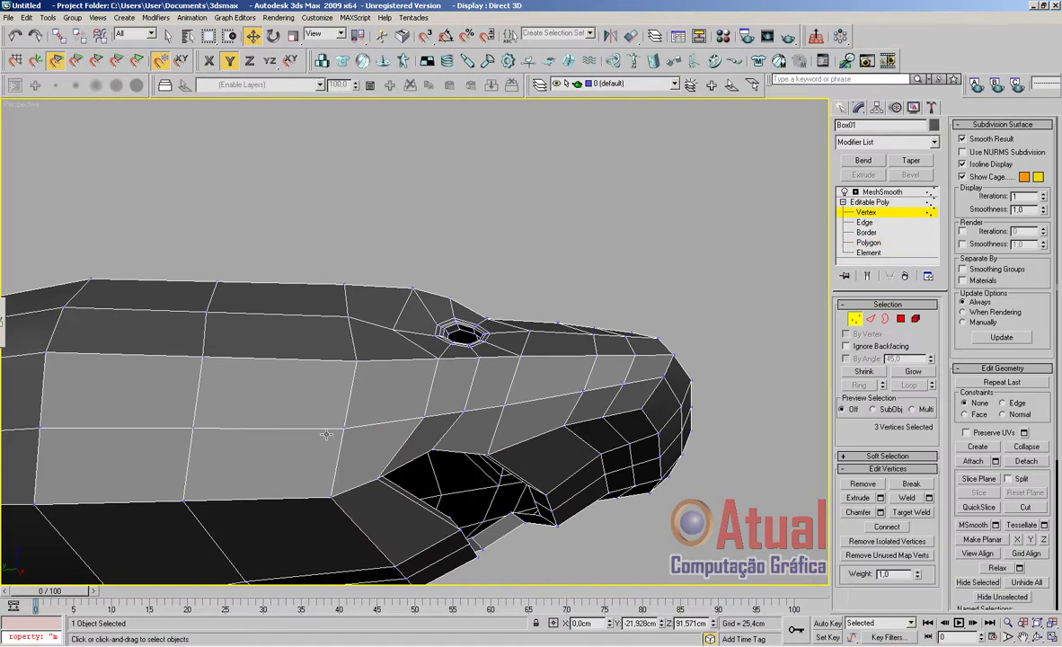
click(343, 429)
ctrl+click(422, 418)
drag(395, 444, 388, 432)
click(464, 412)
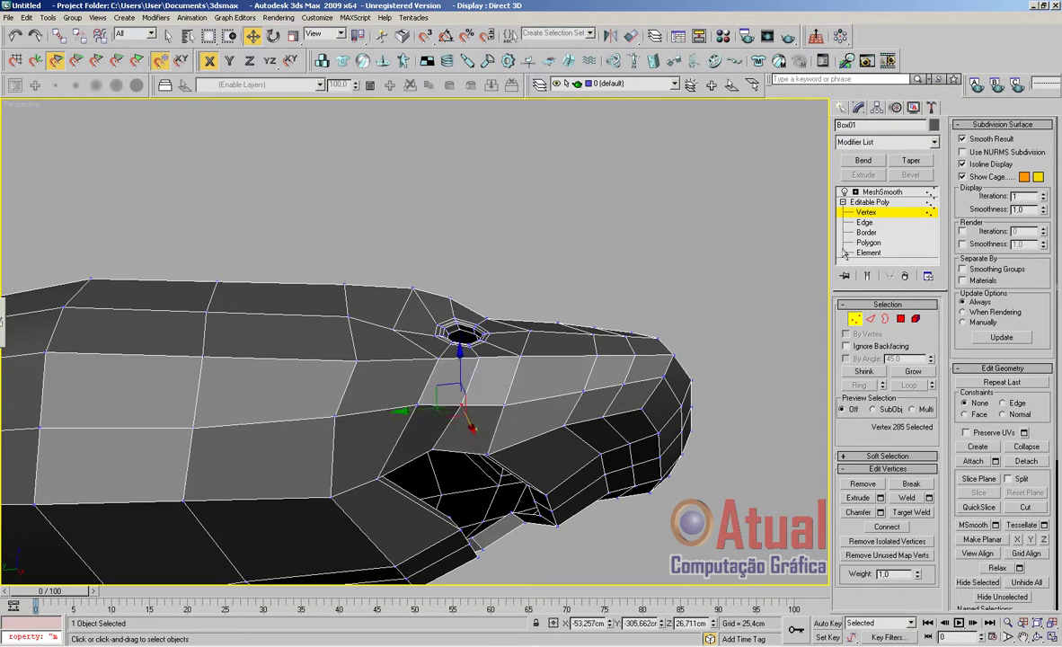
Check the reshaped head and the whole body with MeshSmooth
click(894, 193)
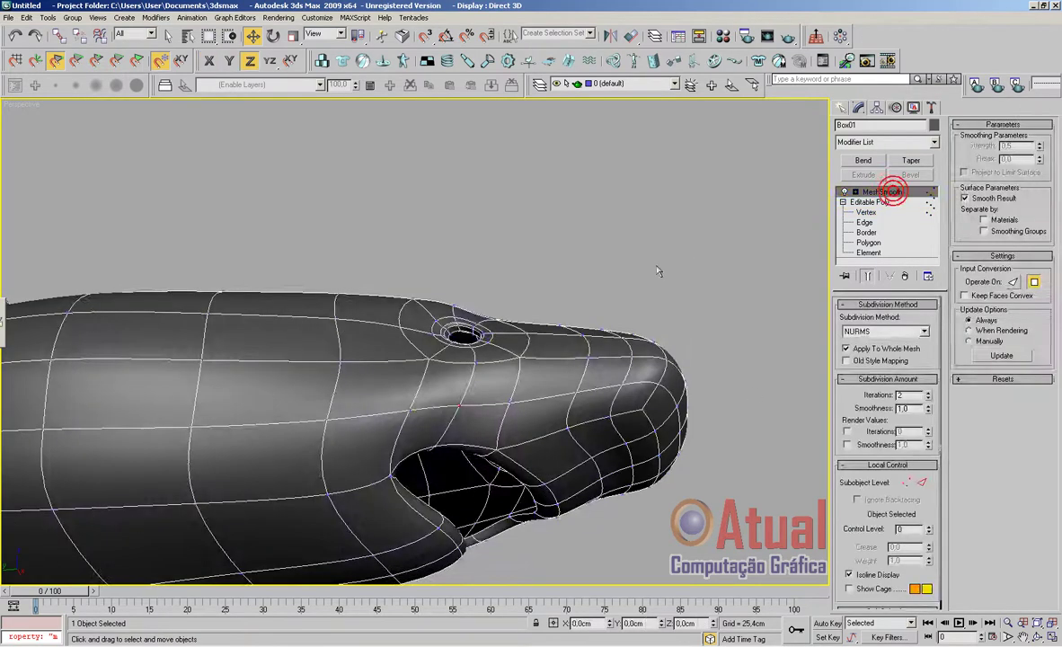
click(658, 258)
scroll(666, 314, down, 5)
alt+middle_drag(585, 439, 495, 544)
middle_drag(500, 481, 480, 454)
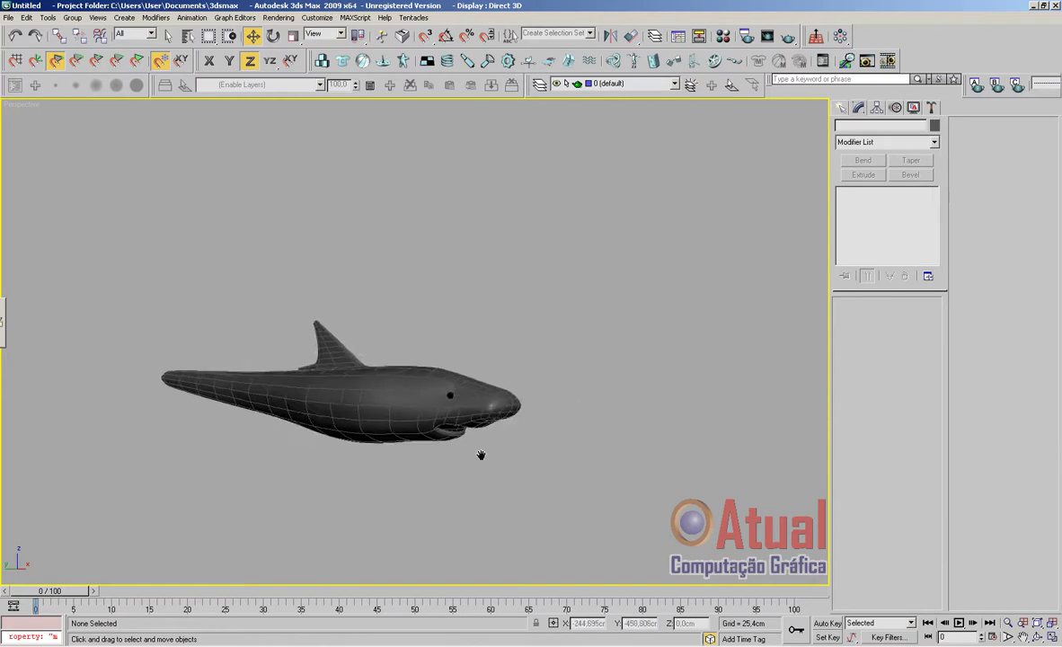
scroll(485, 456, up, 5)
Select the ring of edges that runs from the outer part of the upper lip around the snout and head
click(579, 487)
key(3)
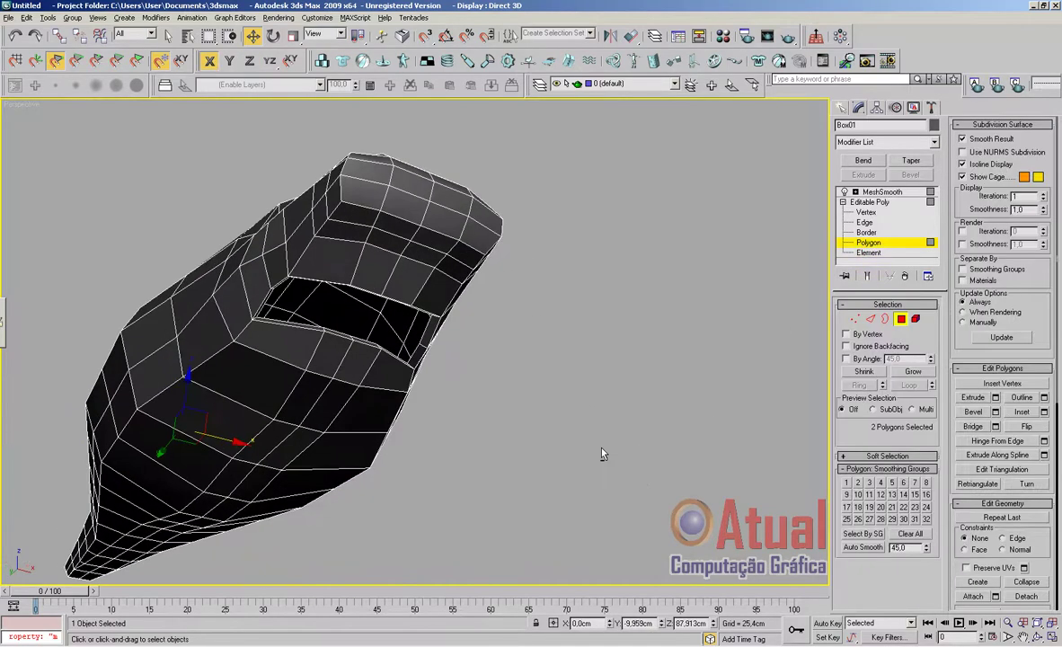
middle_drag(572, 392, 603, 512)
scroll(579, 449, up, 4)
middle_drag(511, 338, 643, 576)
scroll(528, 349, up, 5)
alt+middle_drag(528, 349, 657, 368)
click(870, 319)
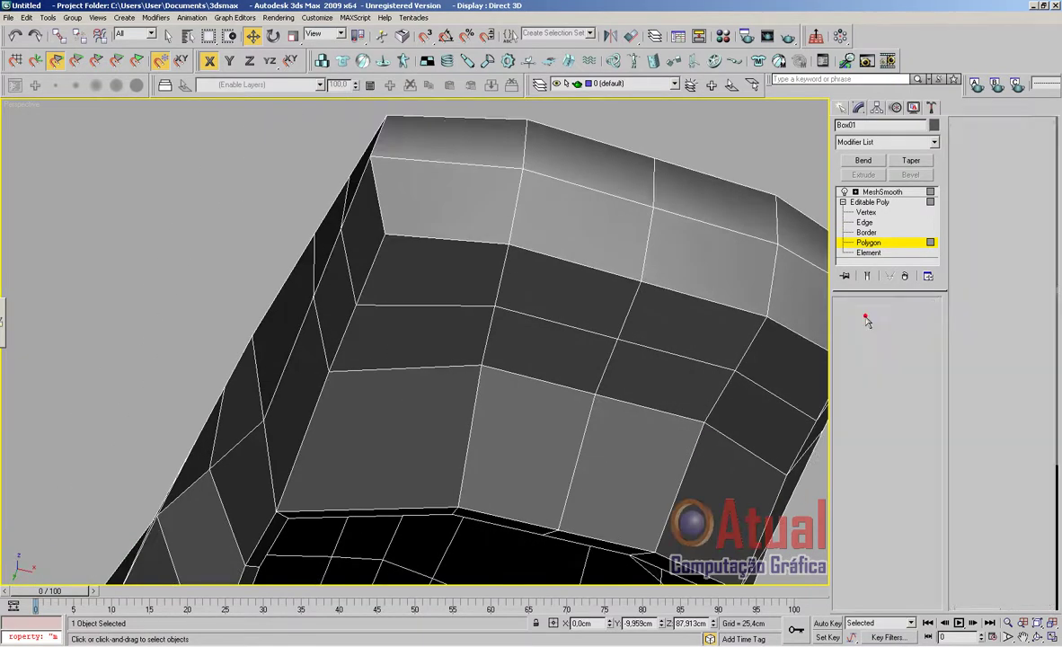
click(442, 507)
click(858, 383)
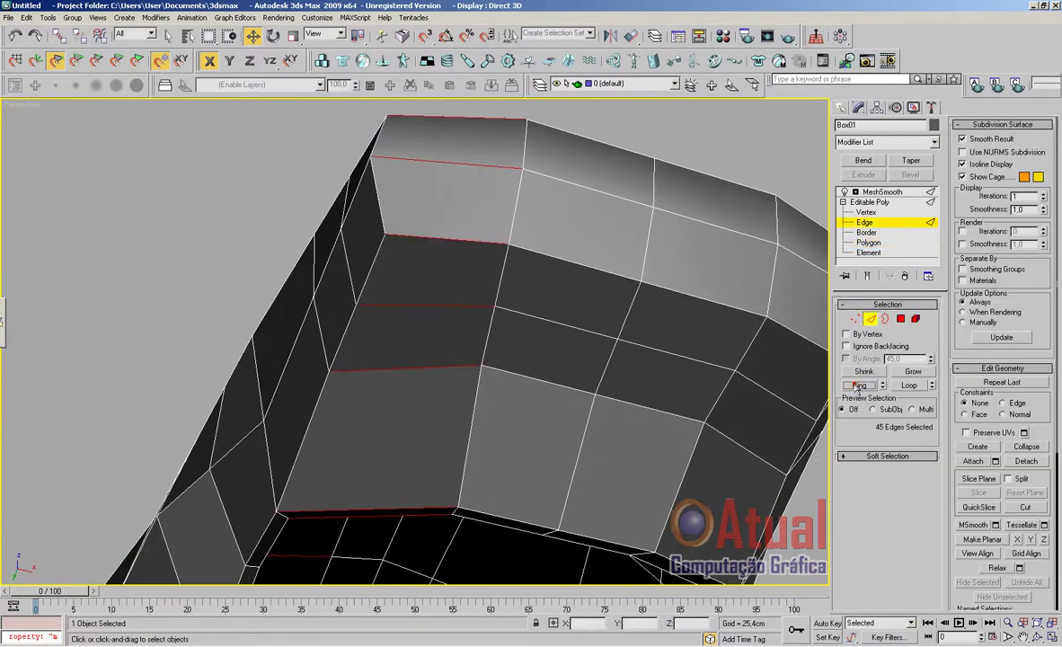
click(666, 126)
scroll(445, 382, down, 4)
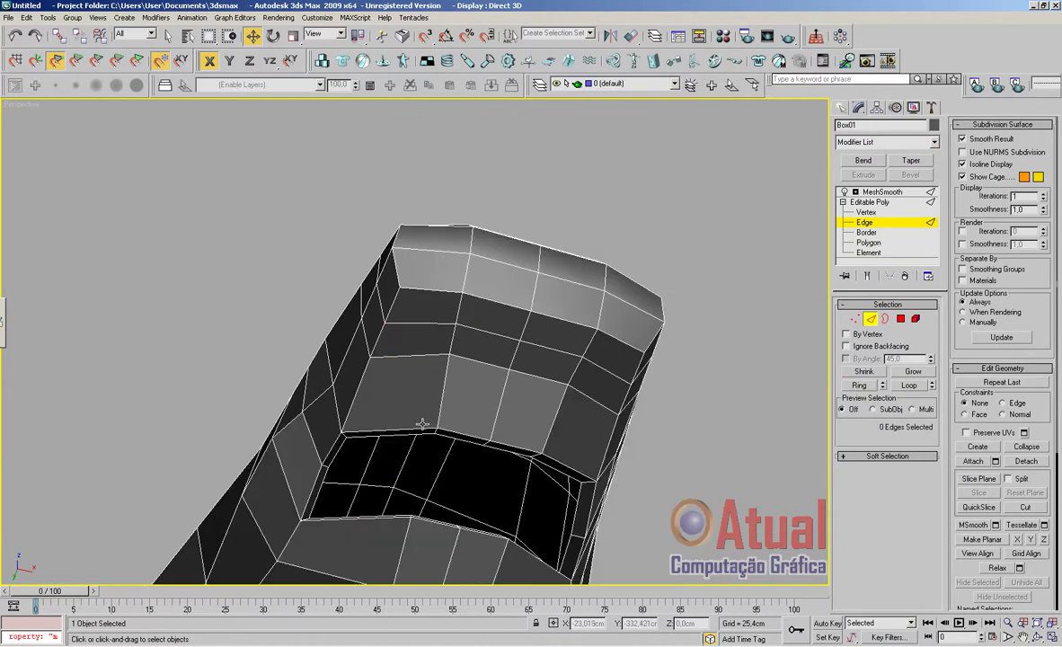
click(421, 428)
click(860, 387)
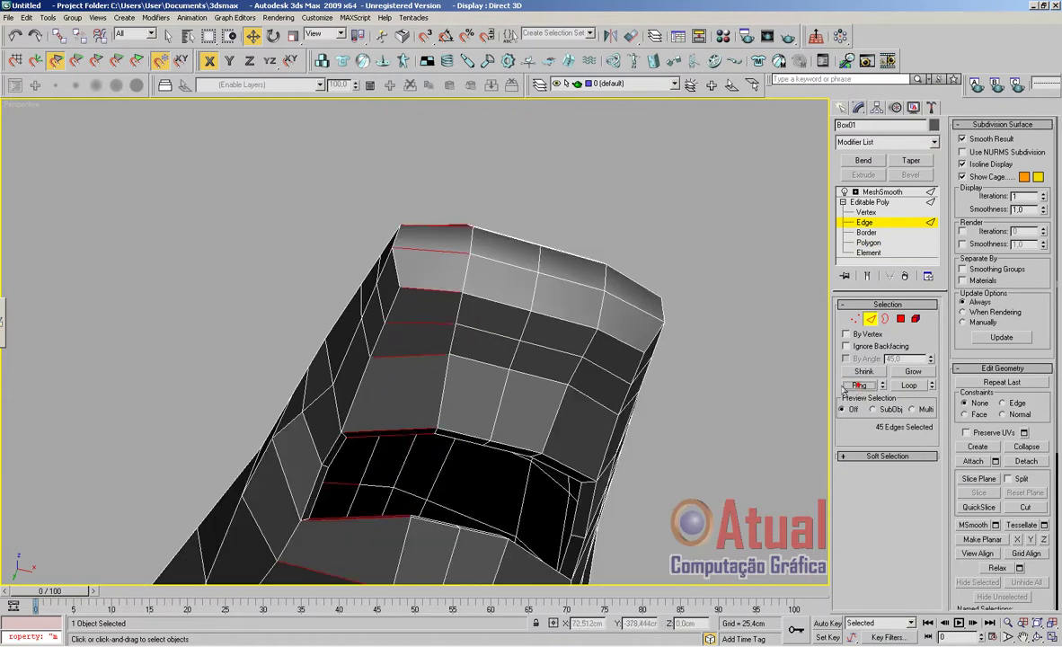
scroll(742, 363, down, 6)
alt+middle_drag(616, 360, 585, 277)
scroll(585, 276, up, 4)
right_click(570, 342)
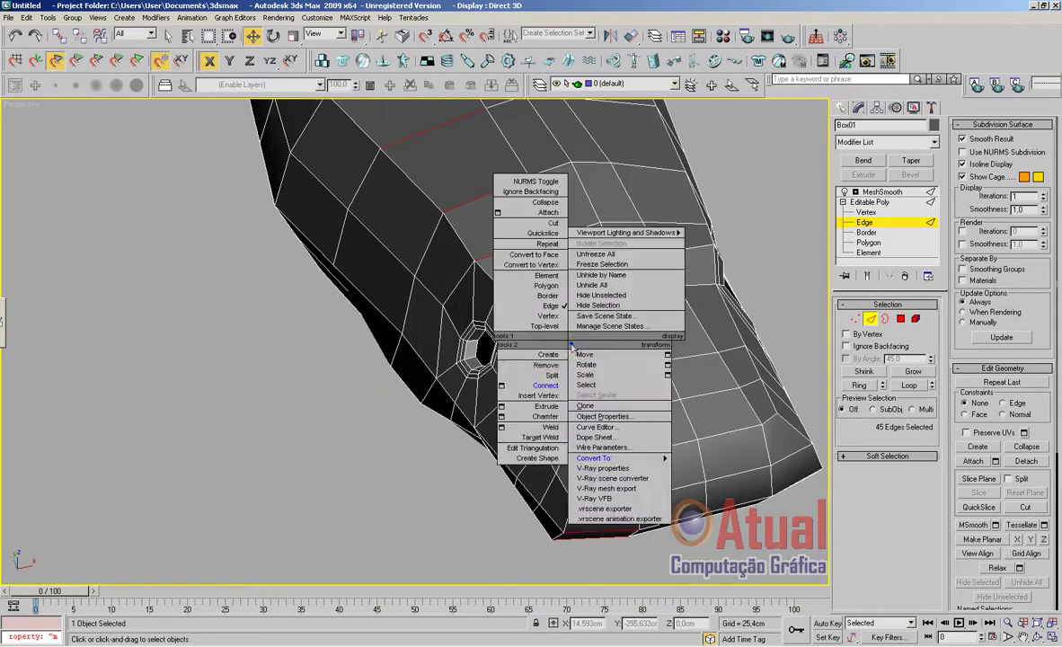
click(558, 386)
click(15, 35)
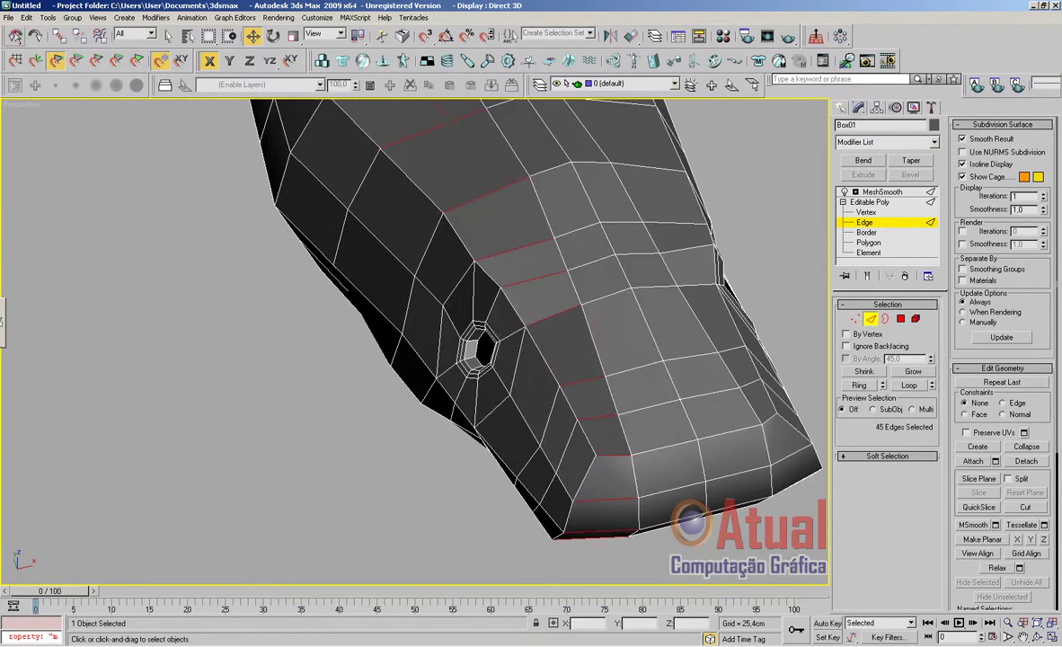
Connect the selected ring of edges with one segment to add an edge loop along the snout and head
scroll(1040, 563, down, 5)
click(1043, 533)
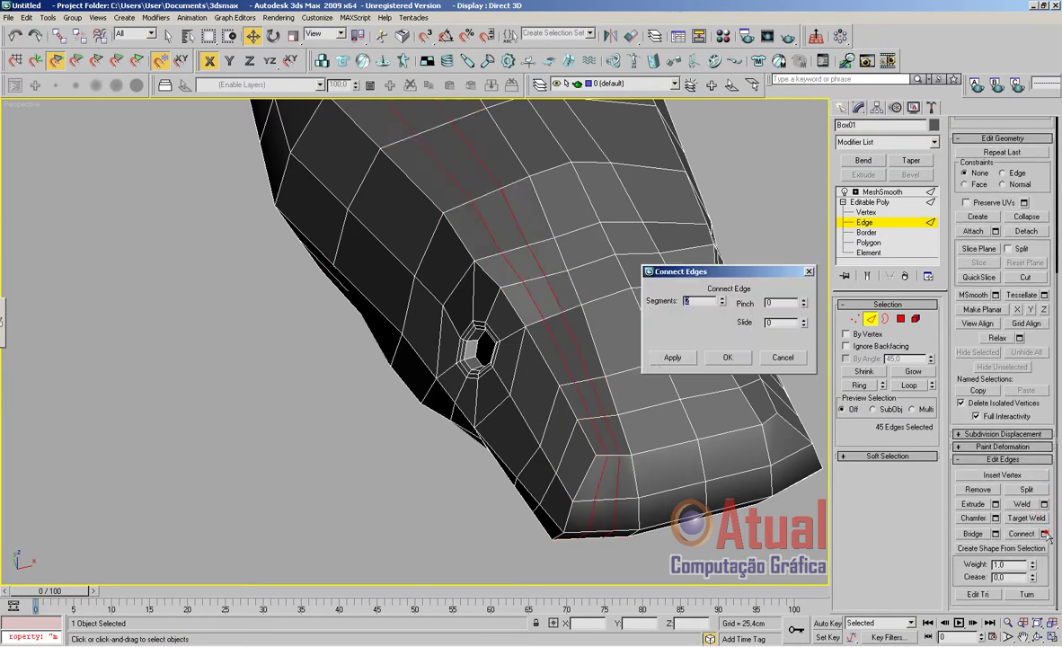
click(722, 303)
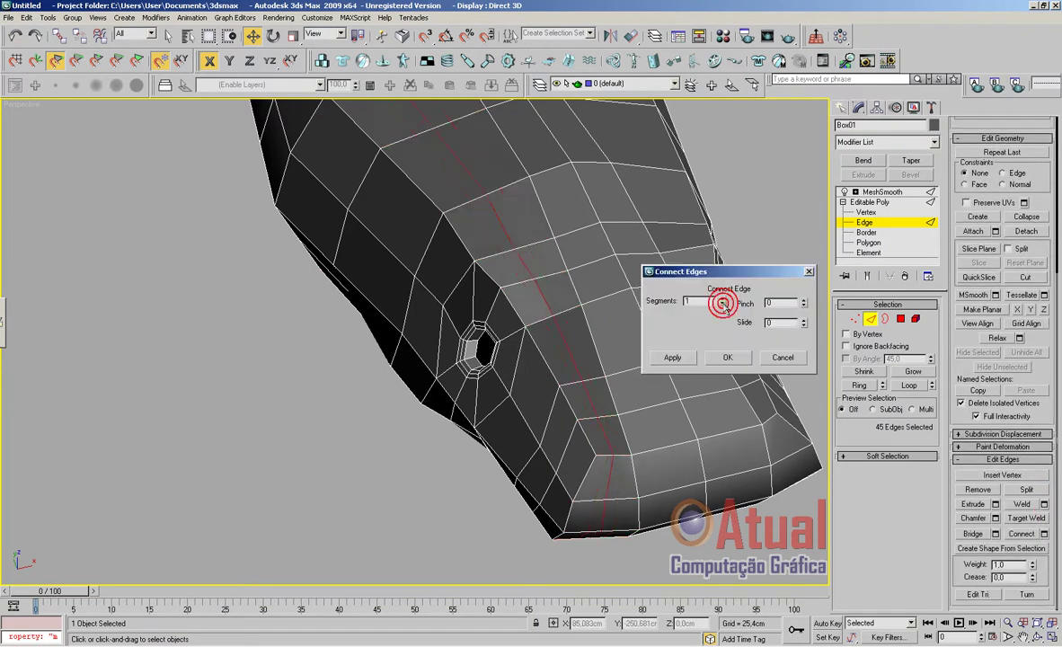
click(741, 358)
click(772, 297)
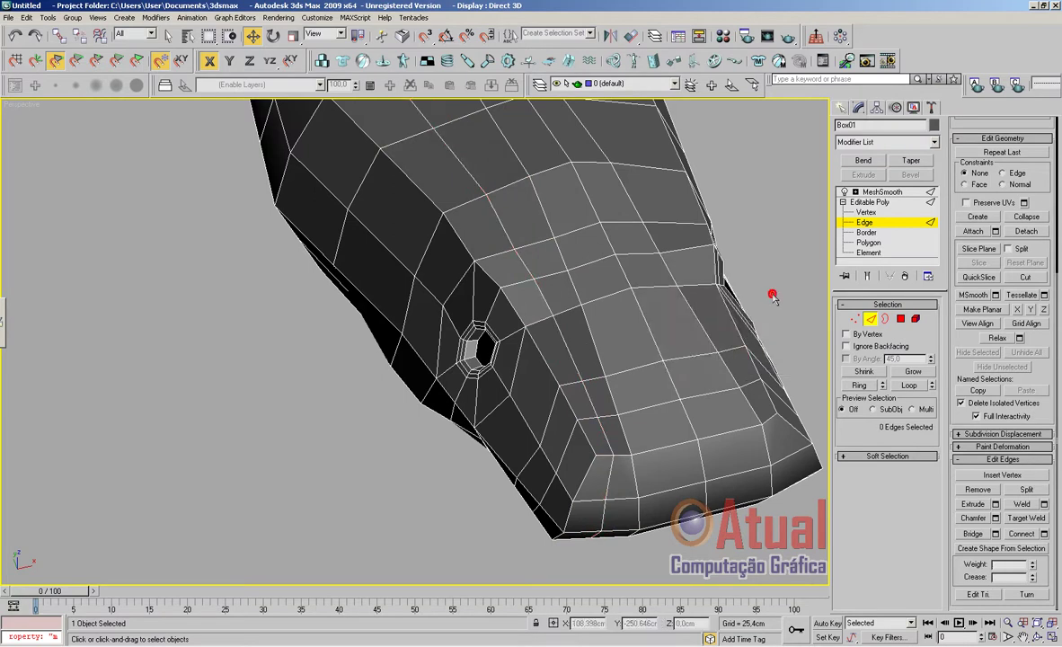
Examine the smoothed snout from above and from the underside with MeshSmooth and the edge display hidden
click(880, 193)
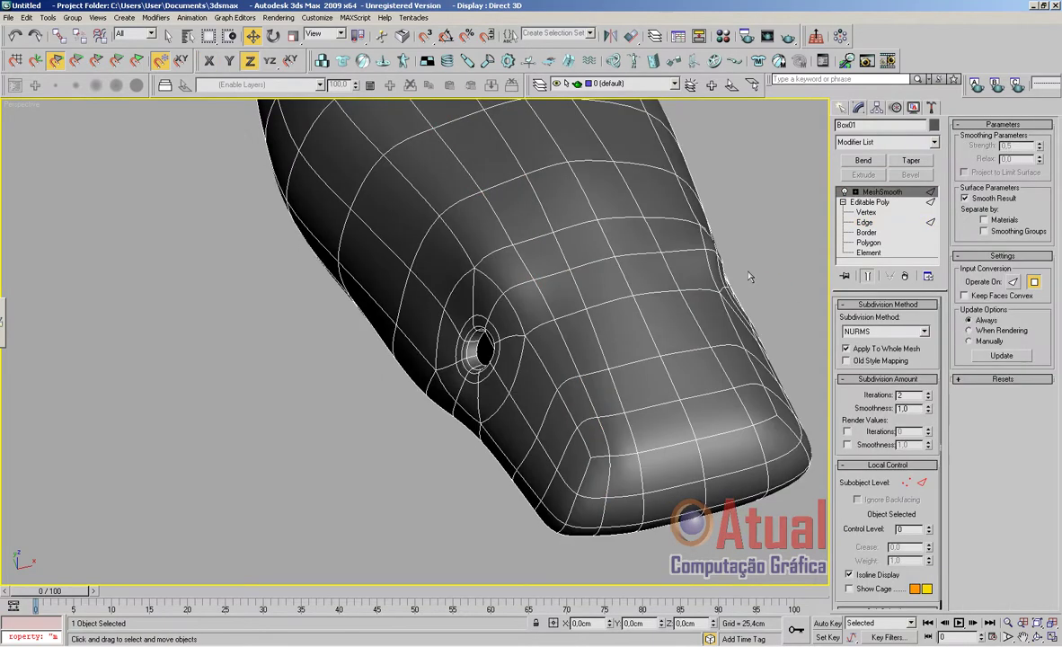
click(750, 273)
scroll(751, 272, down, 5)
alt+middle_drag(651, 380, 587, 313)
scroll(590, 386, up, 5)
scroll(586, 313, up, 3)
click(588, 311)
Show the mesh edges and inset the polygon on the underside of the snout near its tip corner by about 1.68 cm
click(868, 243)
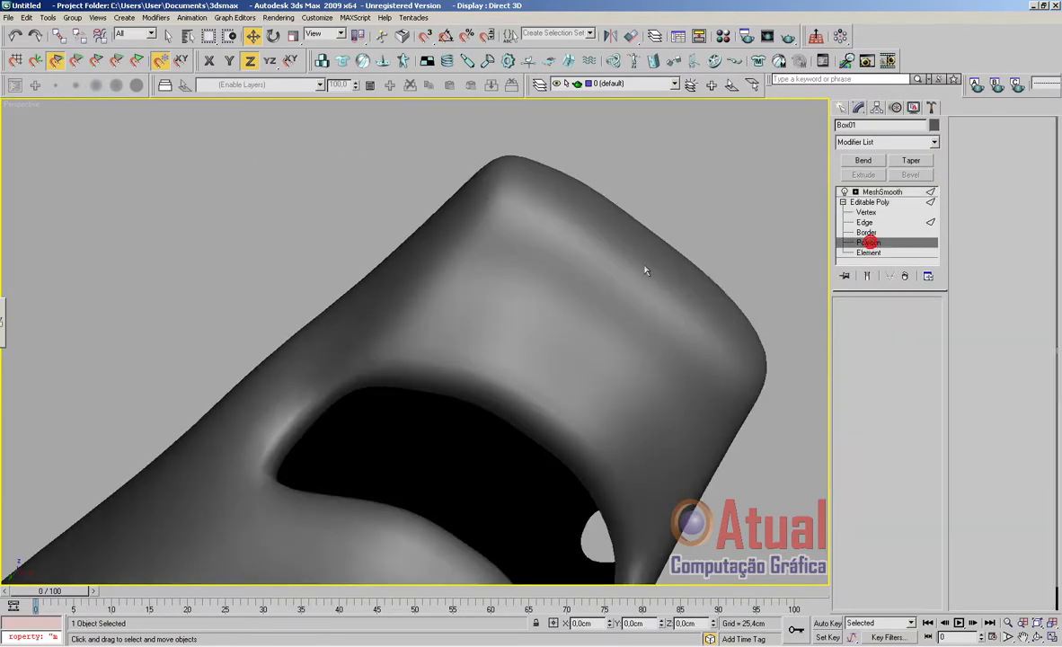
key(F4)
click(539, 247)
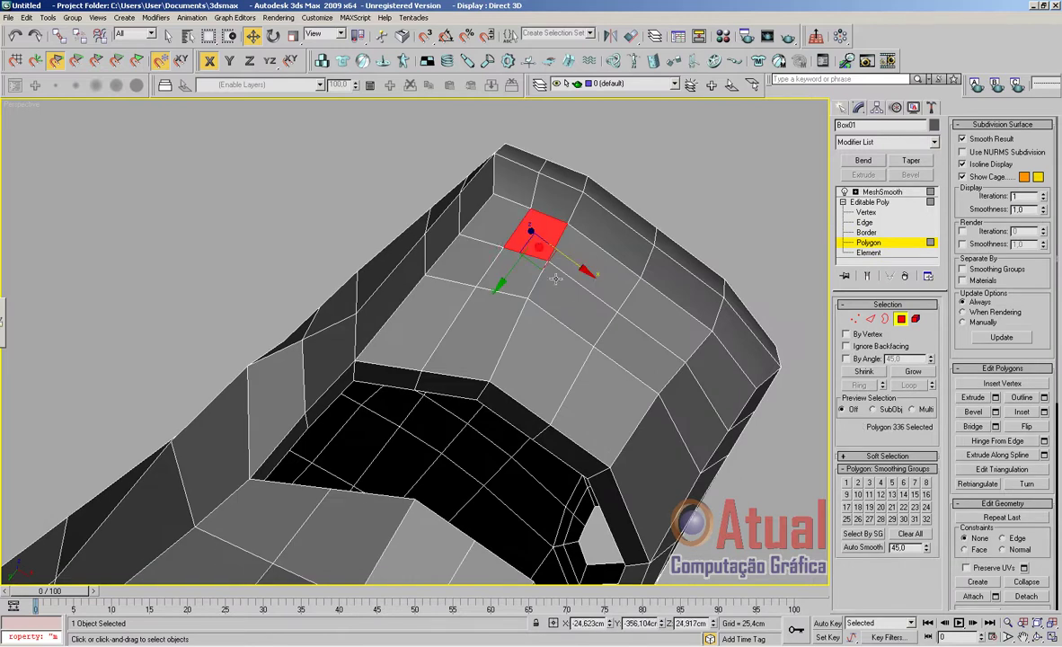
scroll(556, 280, down, 3)
middle_drag(580, 361, 474, 184)
scroll(576, 277, up, 2)
scroll(626, 305, down, 1)
middle_drag(626, 305, 501, 230)
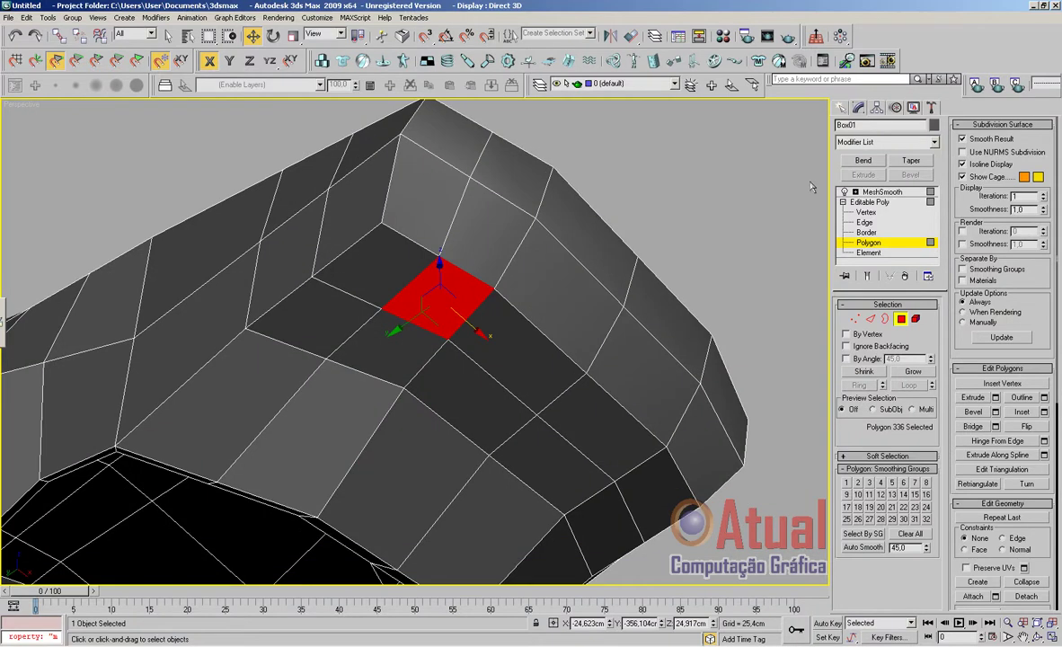
click(1044, 411)
drag(789, 306, 799, 352)
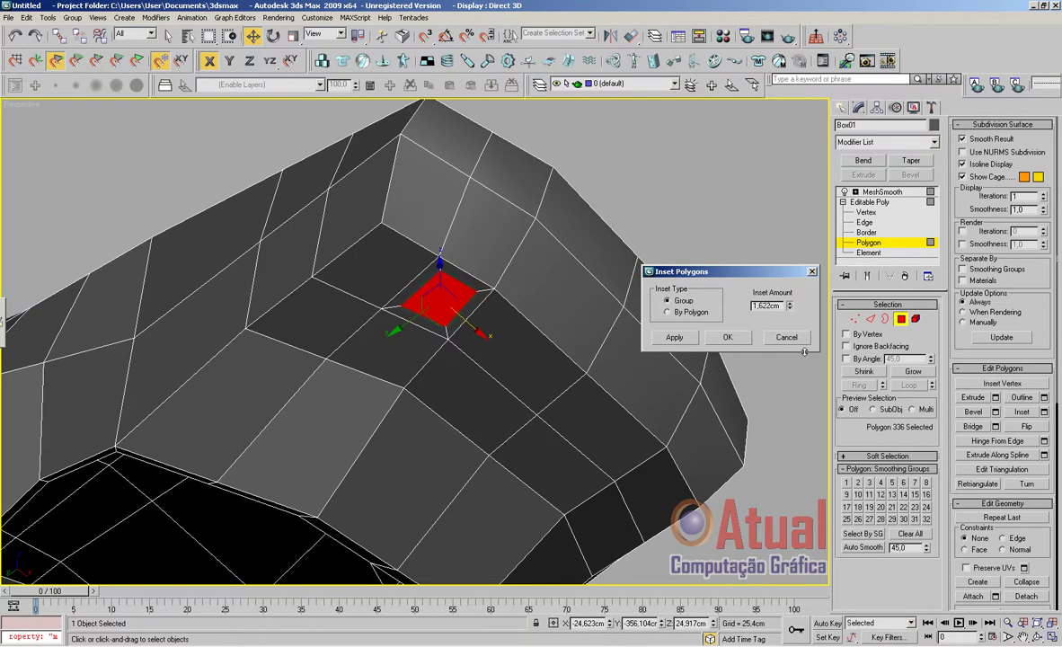
click(728, 338)
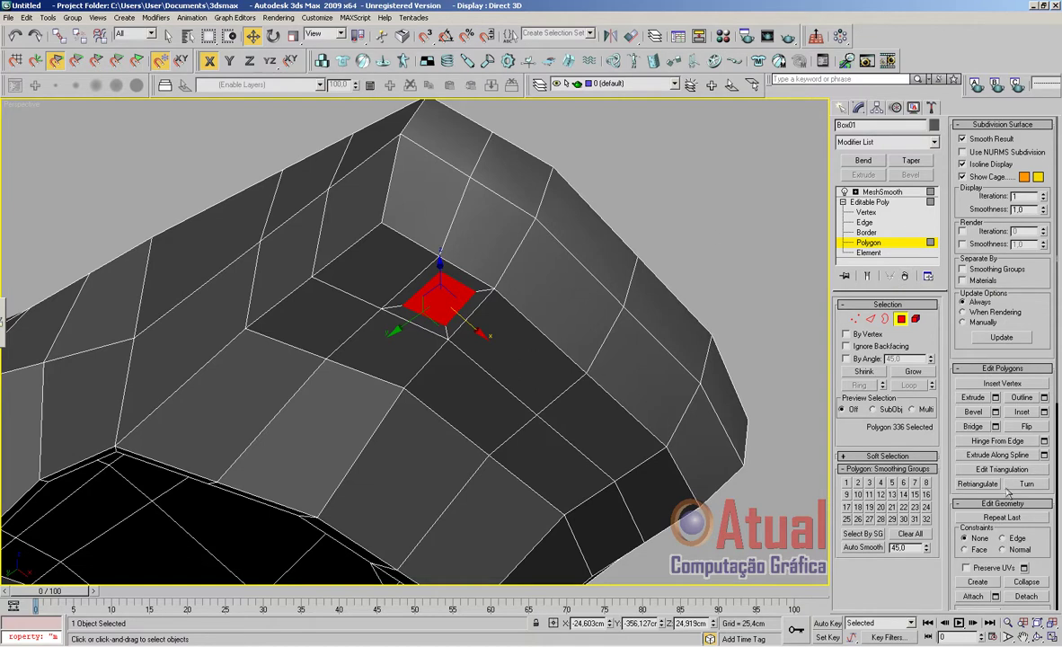
Inset the same snout polygon a second time by a smaller amount
click(1044, 412)
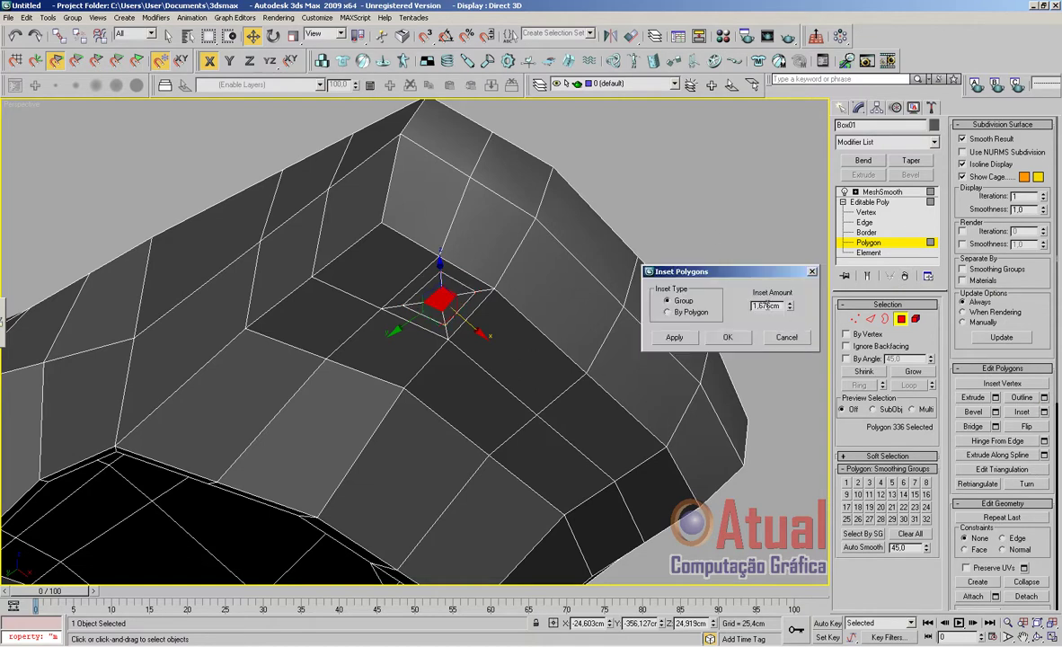
drag(792, 311, 794, 337)
click(792, 339)
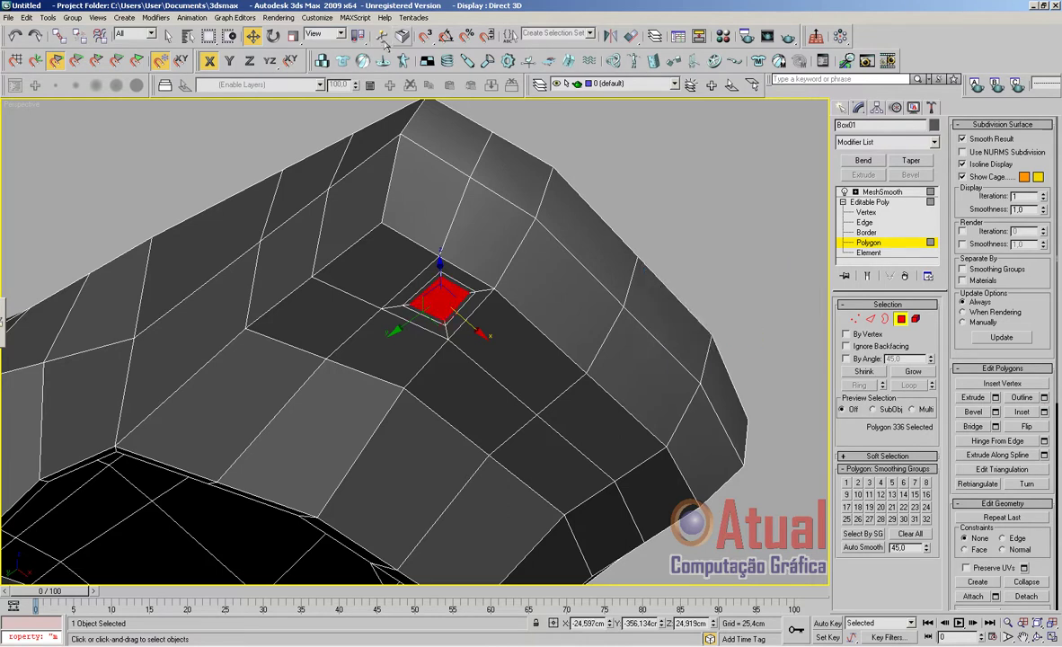
Bevel the inset snout polygon inward with a height of -2.54 cm, and shift the recessed face about 4.4 cm along X
click(995, 412)
drag(791, 301, 799, 371)
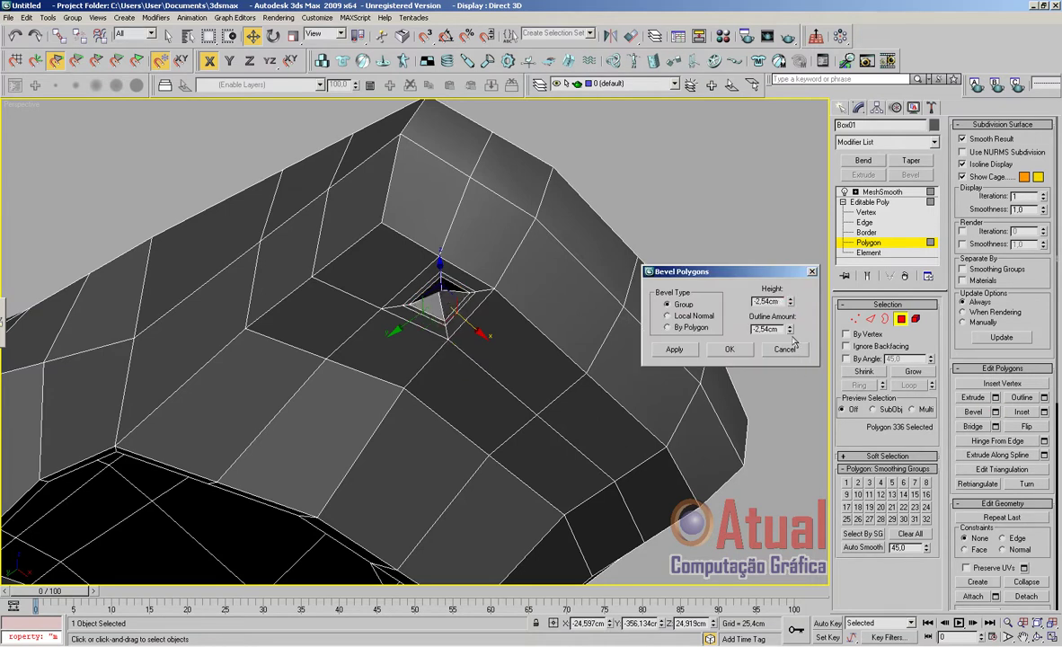
drag(798, 362, 794, 290)
click(732, 352)
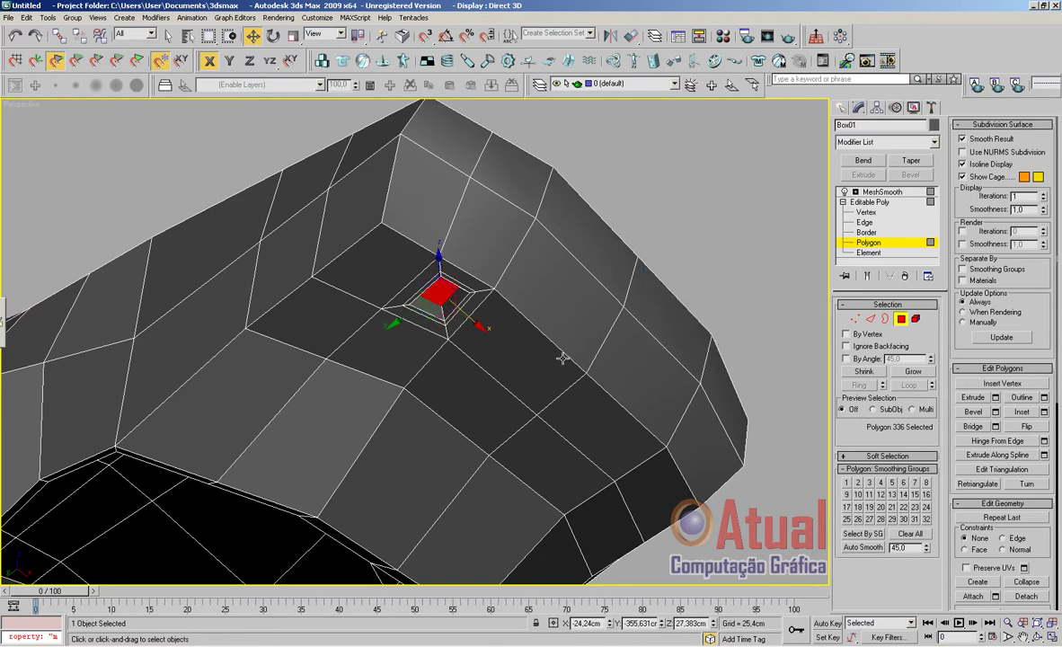
drag(463, 313, 484, 327)
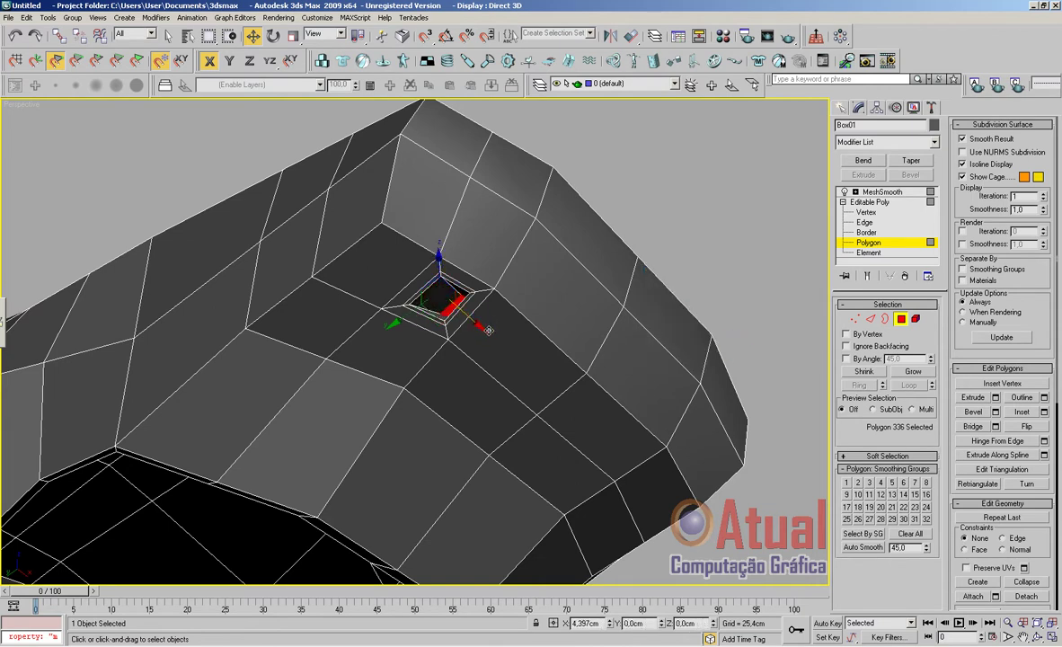
Check the new snout hole and the body's side with MeshSmooth
click(878, 192)
click(673, 225)
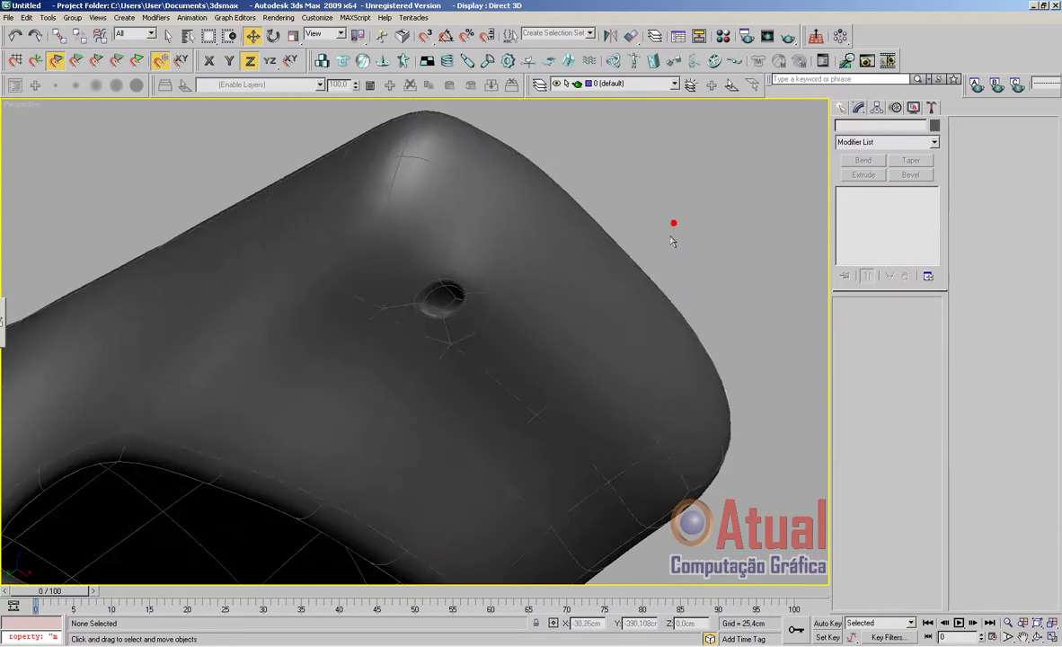
scroll(669, 241, down, 5)
alt+middle_drag(632, 339, 620, 400)
middle_drag(619, 400, 702, 295)
scroll(573, 346, up, 5)
click(572, 337)
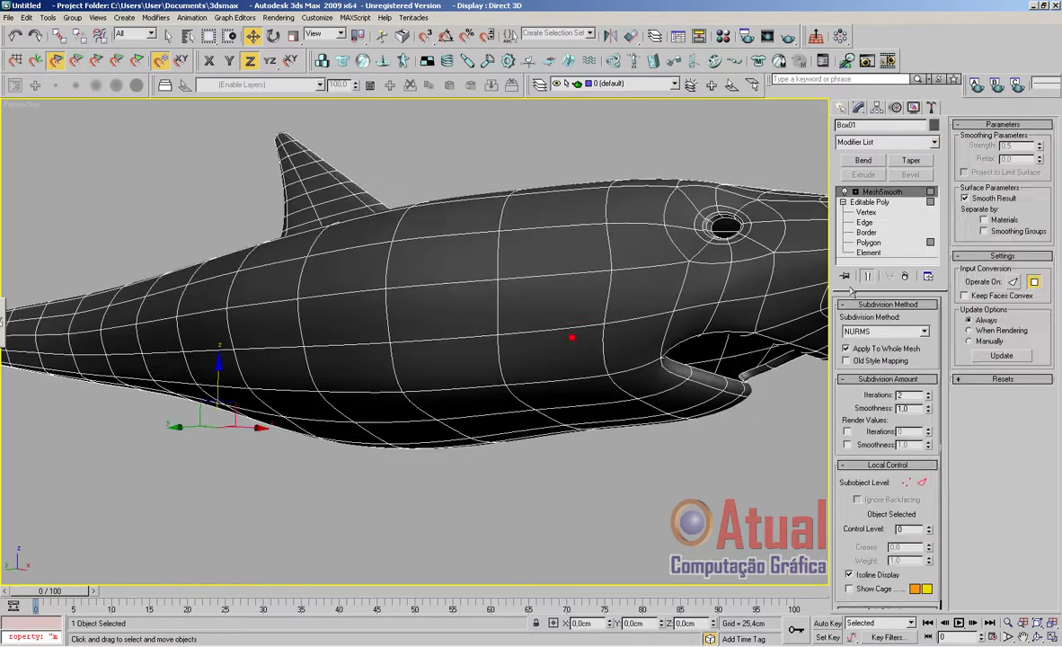
Select the ring of lengthwise edges around the body between the head and the dorsal fin, and connect it with a new edge loop
click(869, 243)
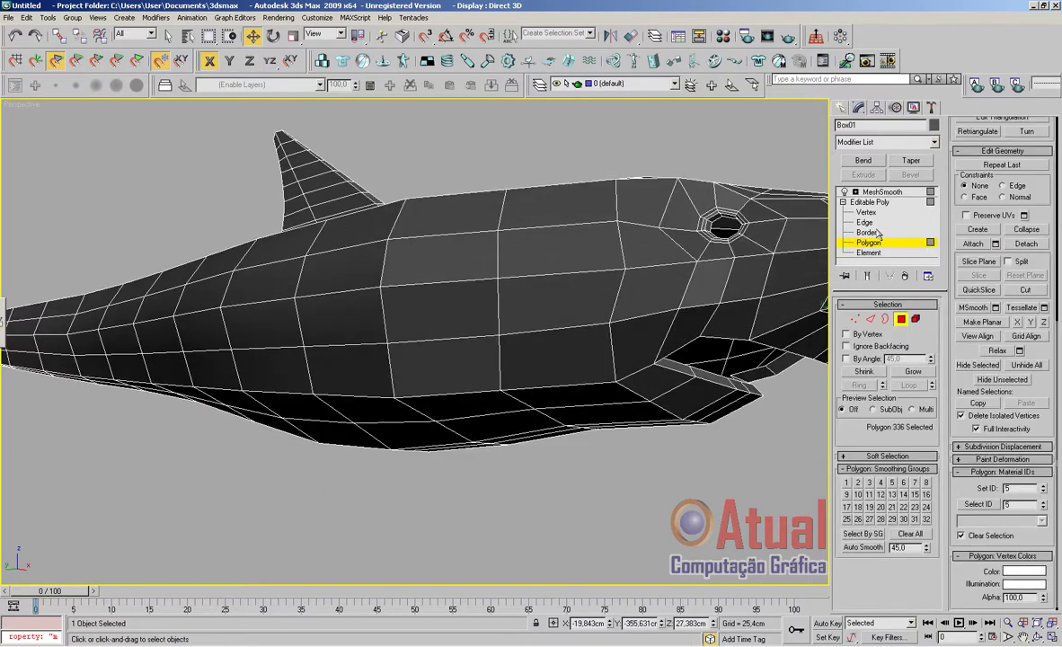
click(869, 223)
click(465, 335)
scroll(535, 363, down, 4)
alt+middle_drag(535, 363, 585, 349)
scroll(566, 356, up, 4)
click(866, 386)
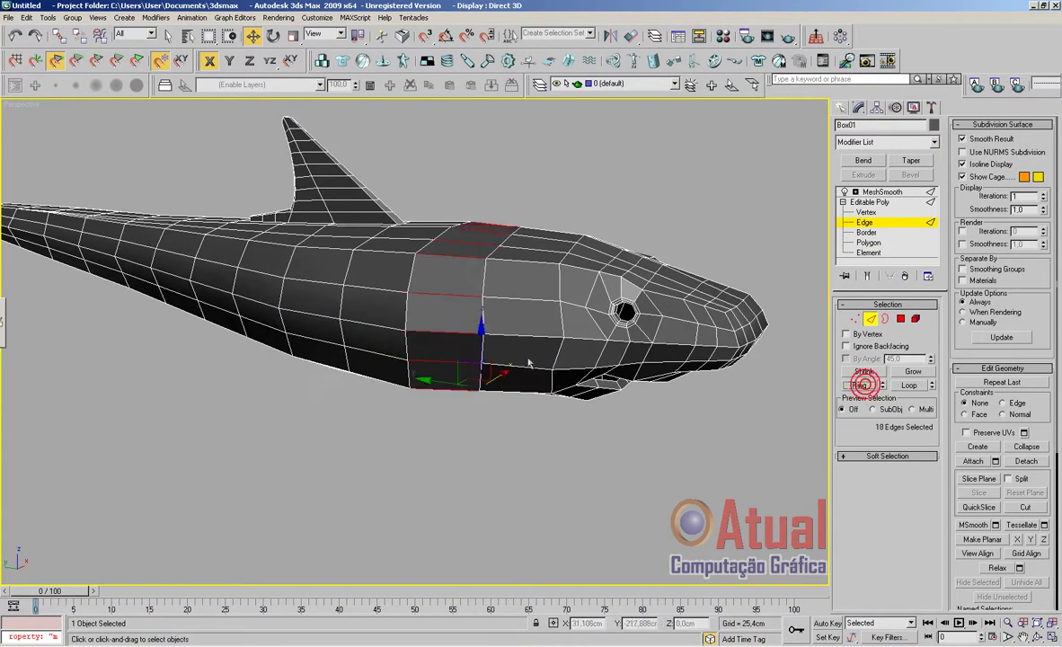
right_click(463, 337)
click(452, 378)
Move the two outer flank vertices beside the new edge loop apart along Y to widen the pectoral fin base
alt+middle_drag(457, 381, 508, 432)
scroll(498, 362, up, 3)
click(854, 318)
click(410, 268)
drag(363, 276, 347, 276)
click(523, 267)
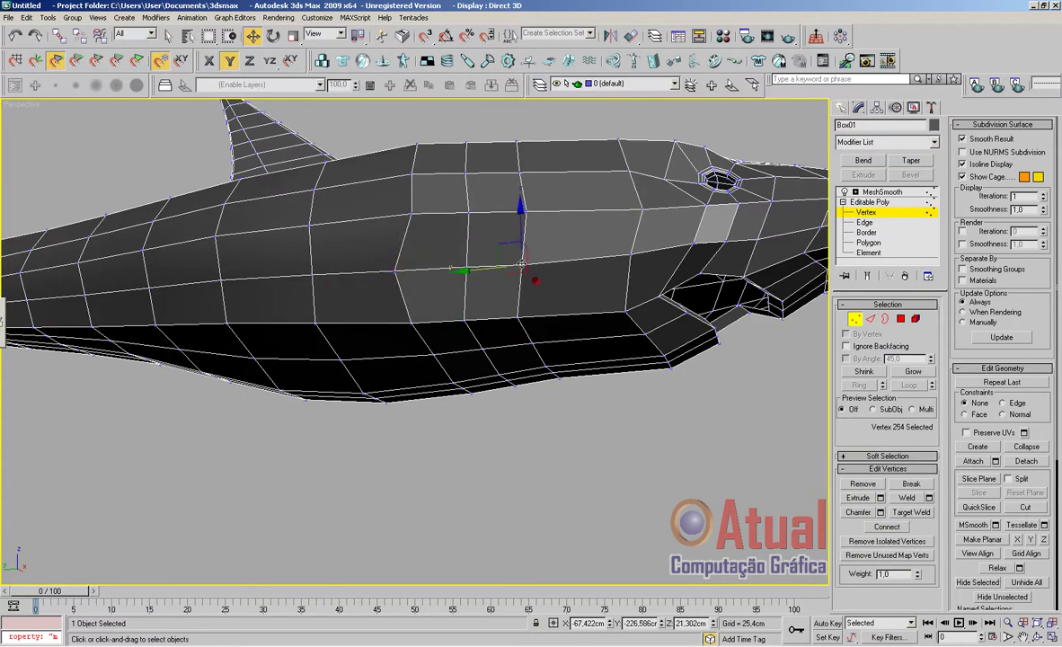
drag(476, 270, 488, 270)
View the body from below and adjust the flank vertices of the pectoral fin base along X
alt+middle_drag(596, 281, 622, 190)
middle_drag(593, 270, 497, 465)
scroll(462, 449, up, 2)
scroll(497, 463, up, 2)
click(403, 317)
drag(404, 358, 403, 351)
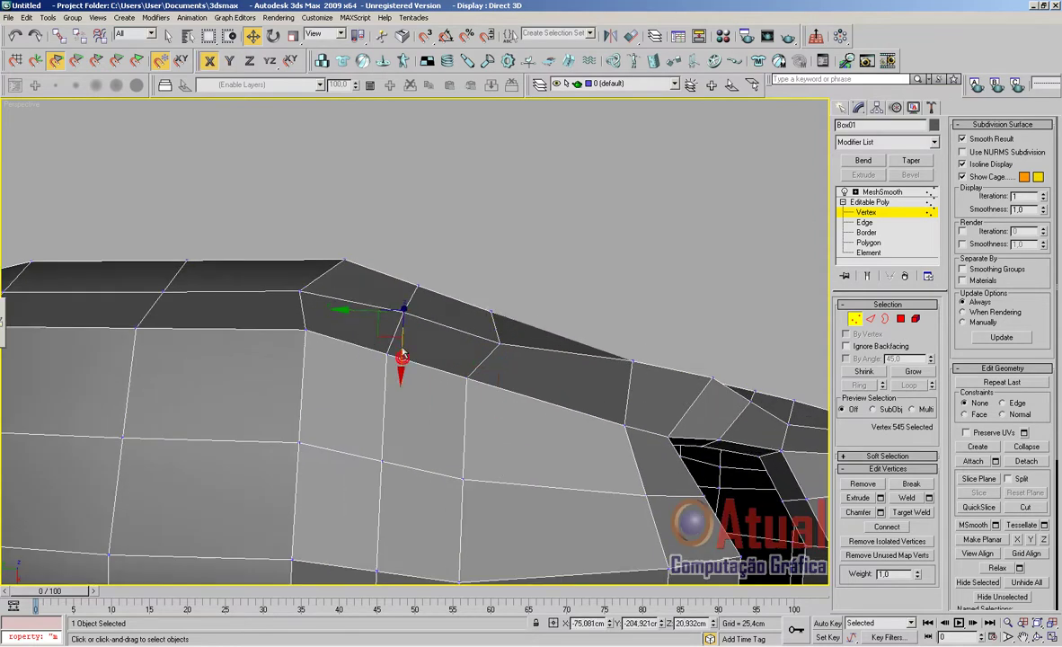
click(300, 288)
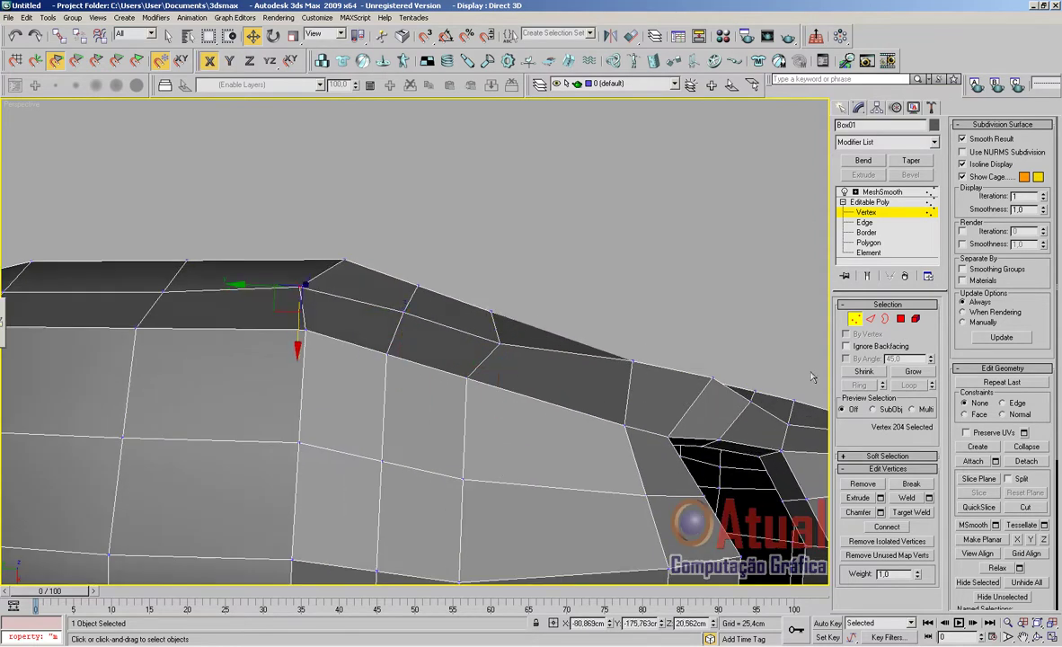
Select the four polygons of the pectoral fin base on the lower flank behind the mouth
click(901, 319)
click(459, 350)
ctrl+click(451, 325)
ctrl+click(392, 298)
ctrl+click(372, 326)
scroll(441, 419, down, 7)
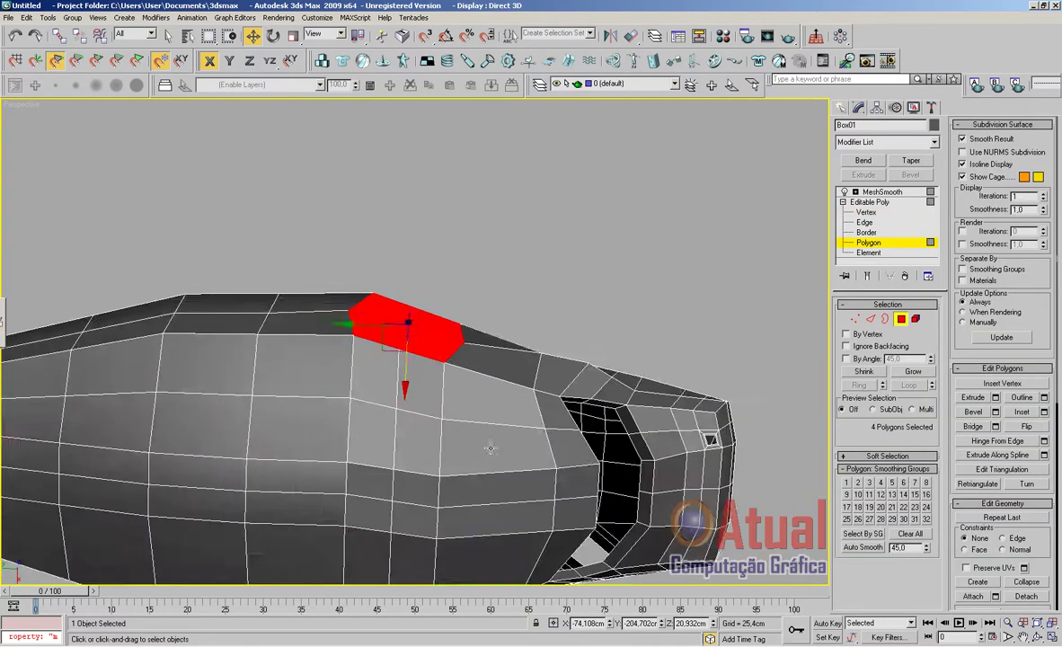
alt+middle_drag(559, 405, 614, 408)
scroll(568, 394, up, 4)
scroll(578, 403, up, 2)
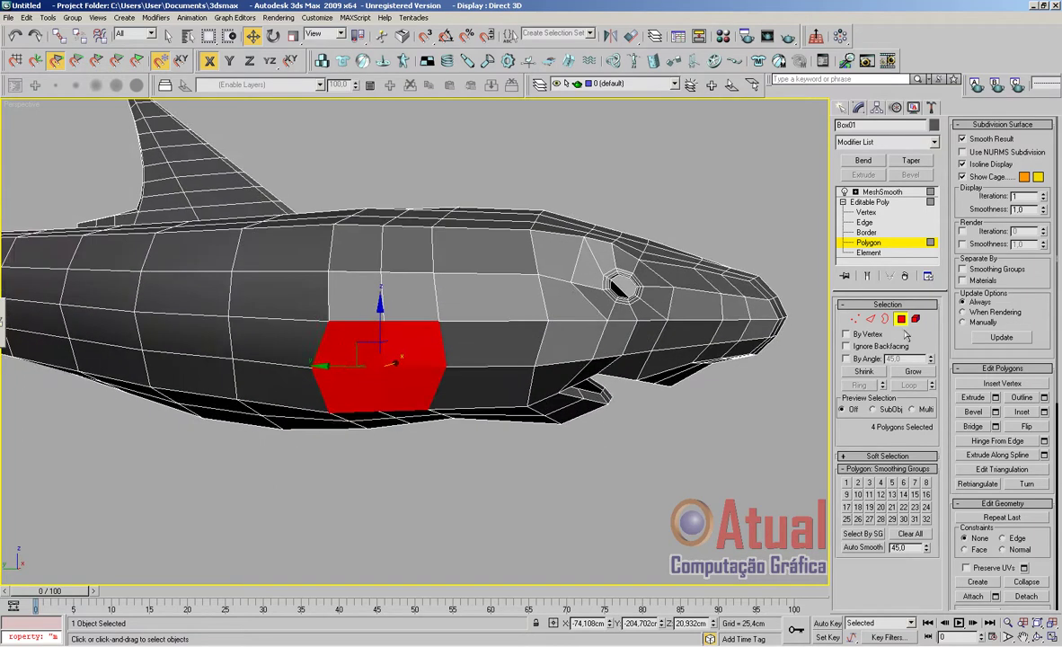
In the Left view, lower the vertices on top of the head just behind the eye slightly
alt+middle_drag(709, 499, 549, 486)
key(l)
scroll(549, 486, up, 4)
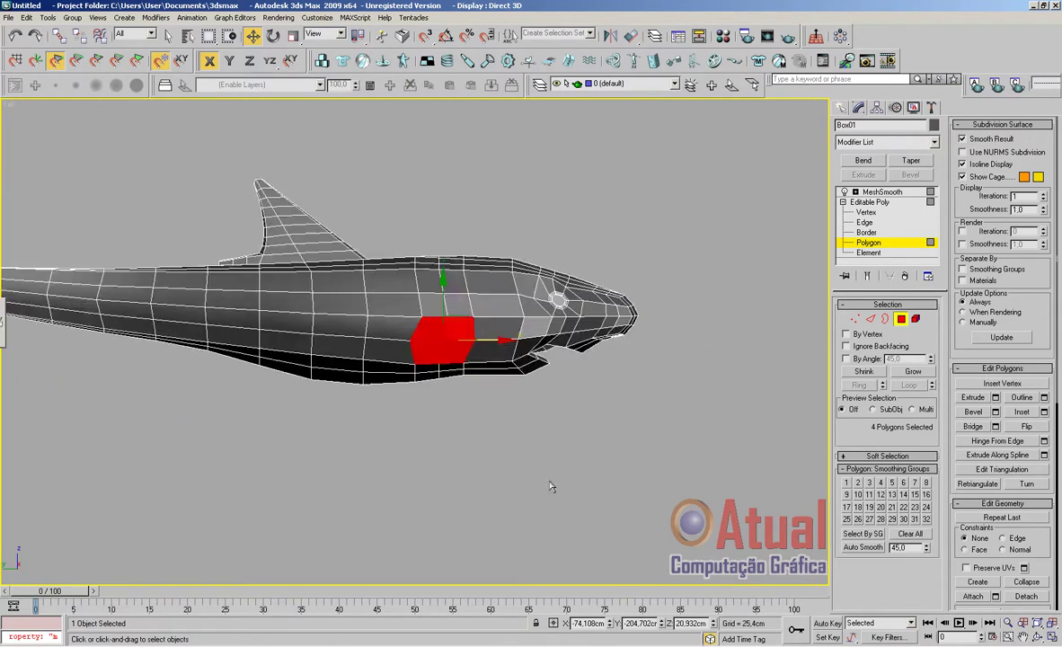
click(854, 321)
drag(498, 159, 573, 252)
drag(550, 191, 555, 196)
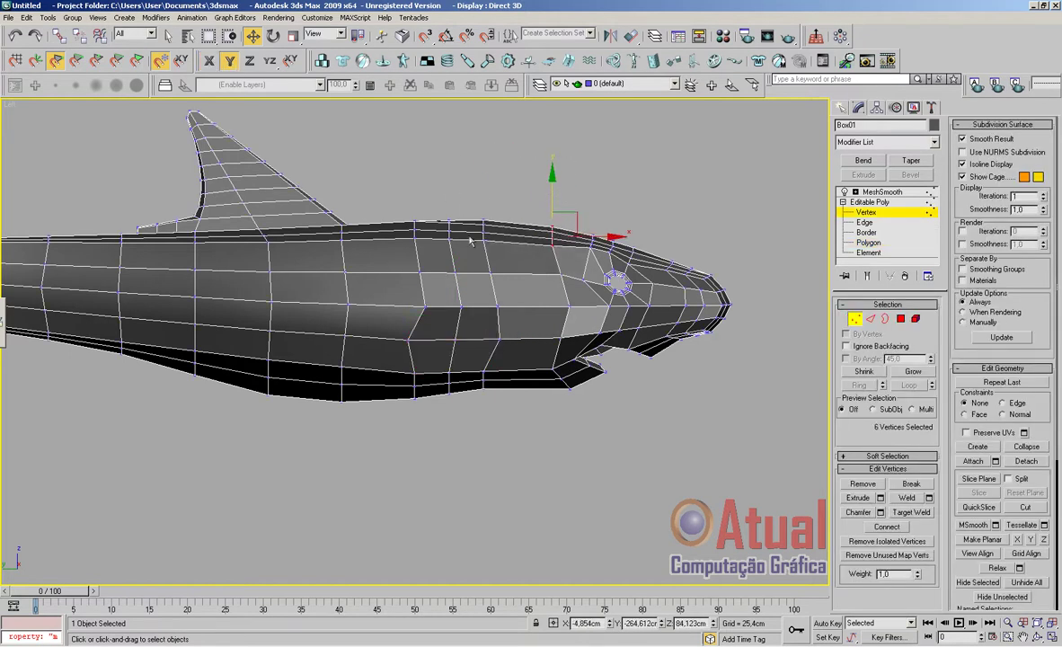
Try to raise all the vertices of the dorsal fin and the back together
scroll(469, 240, down, 5)
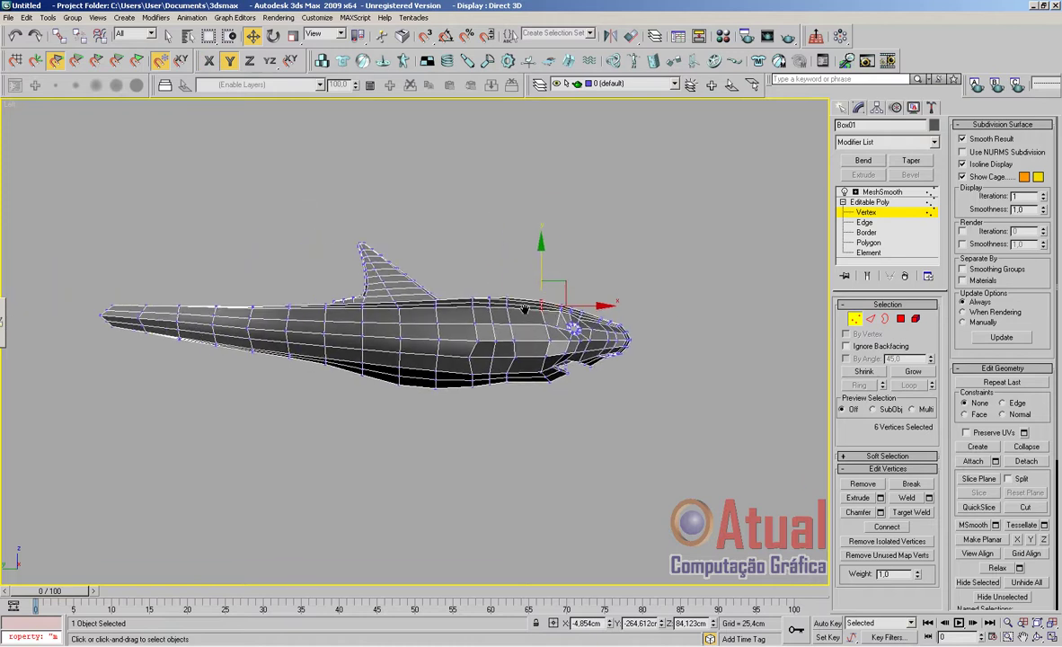
drag(201, 218, 480, 310)
drag(363, 244, 363, 239)
scroll(429, 318, up, 2)
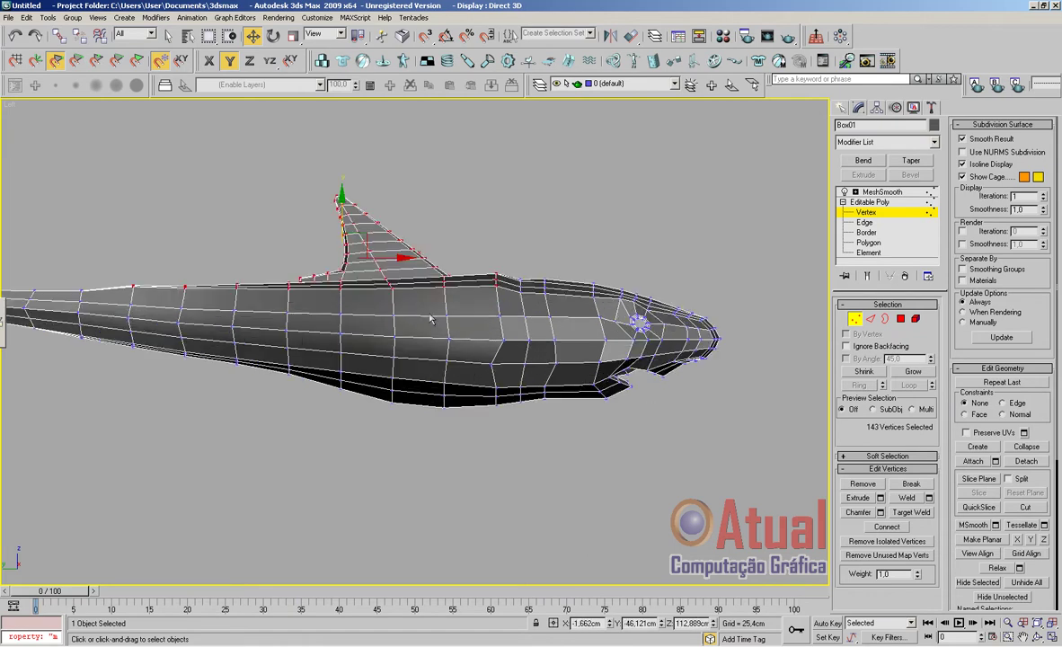
key(ctrl+z)
Select the dorsal fin together with the back vertices beneath it and raise them
scroll(429, 324, up, 2)
click(508, 226)
drag(246, 133, 468, 287)
drag(339, 177, 349, 164)
drag(364, 243, 376, 223)
Adjust the back vertices in front of and behind the dorsal fin vertically to even out the back's profile
middle_drag(494, 275, 480, 281)
drag(508, 242, 516, 236)
drag(231, 284, 233, 287)
drag(223, 244, 225, 233)
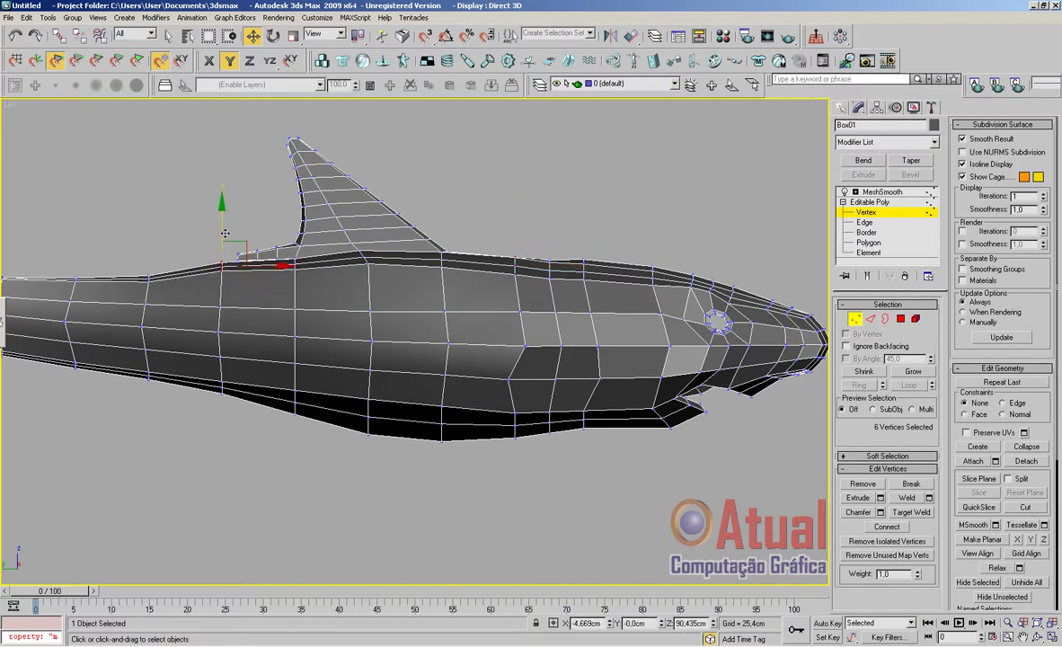
drag(130, 257, 160, 289)
drag(151, 240, 151, 234)
Adjust pairs of flank vertices below and behind the dorsal fin lengthwise along the body
middle_drag(162, 323, 319, 360)
drag(215, 297, 231, 278)
drag(233, 365, 267, 359)
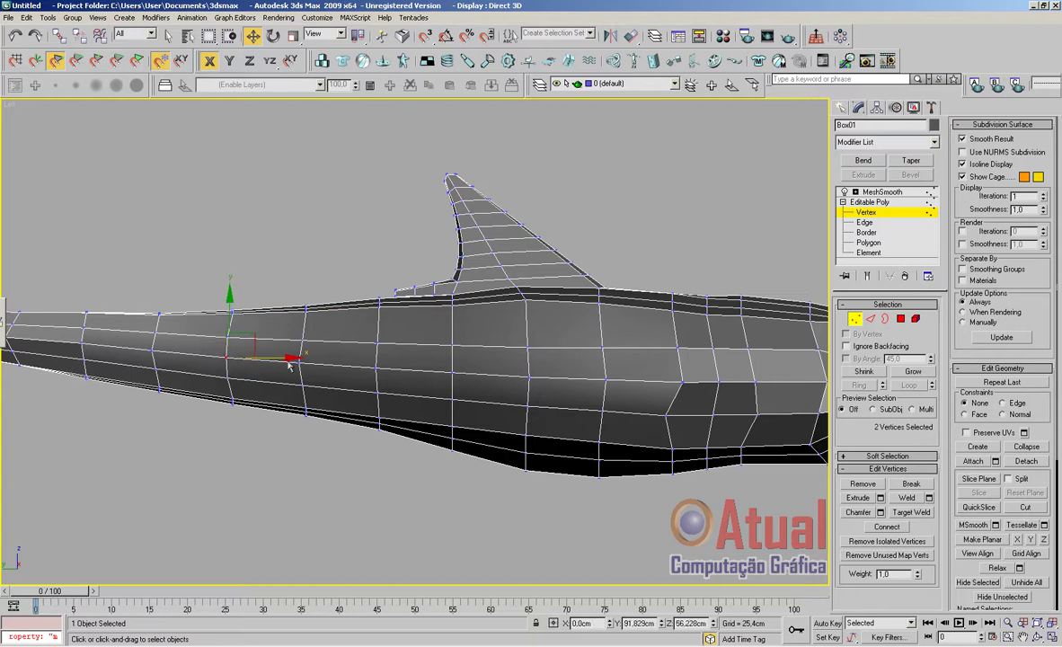
scroll(494, 386, up, 6)
drag(393, 341, 373, 268)
drag(184, 445, 199, 426)
scroll(529, 438, down, 6)
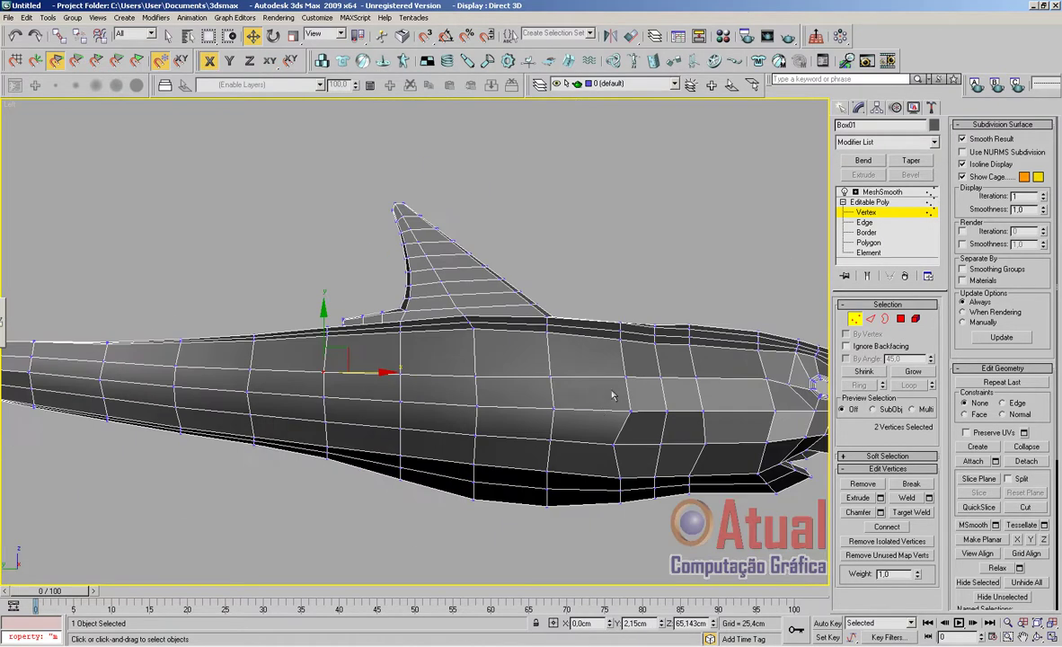
Check the side profile of the body and head with MeshSmooth
middle_drag(612, 391, 411, 374)
click(876, 193)
click(659, 281)
scroll(641, 342, down, 2)
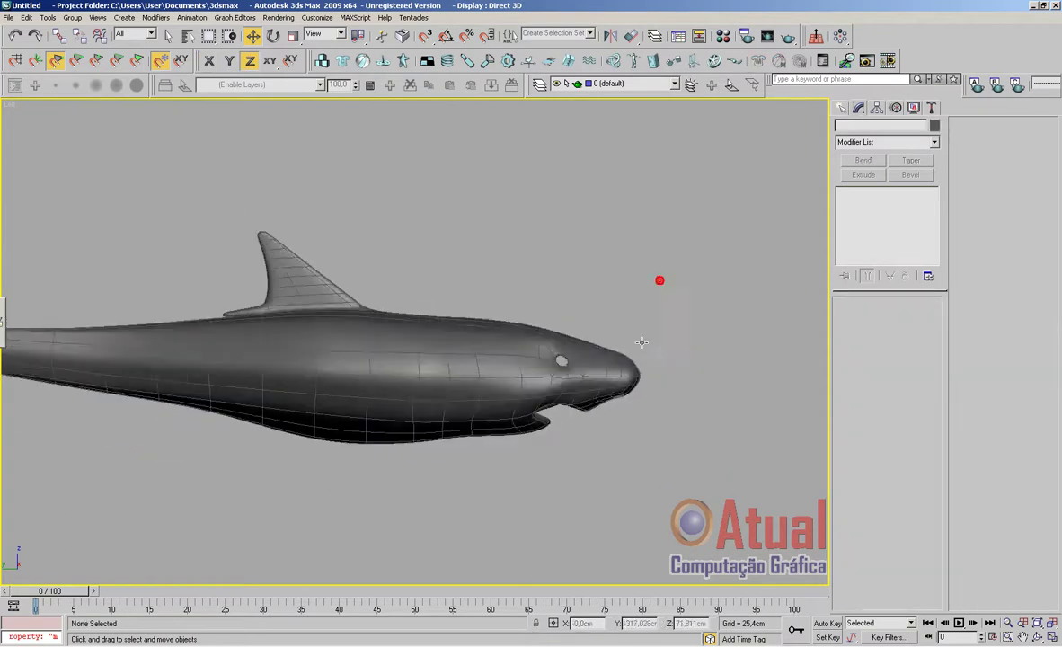
scroll(641, 342, down, 2)
scroll(620, 377, up, 5)
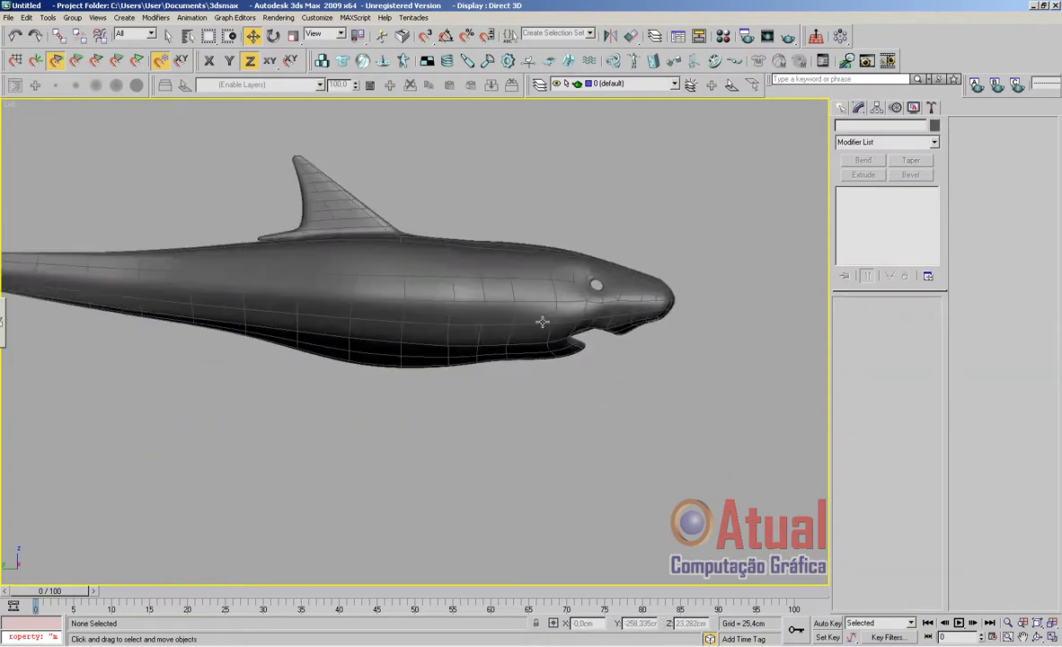
Inset the four lower flank polygons behind the mouth as one group by 10.116 cm
click(550, 321)
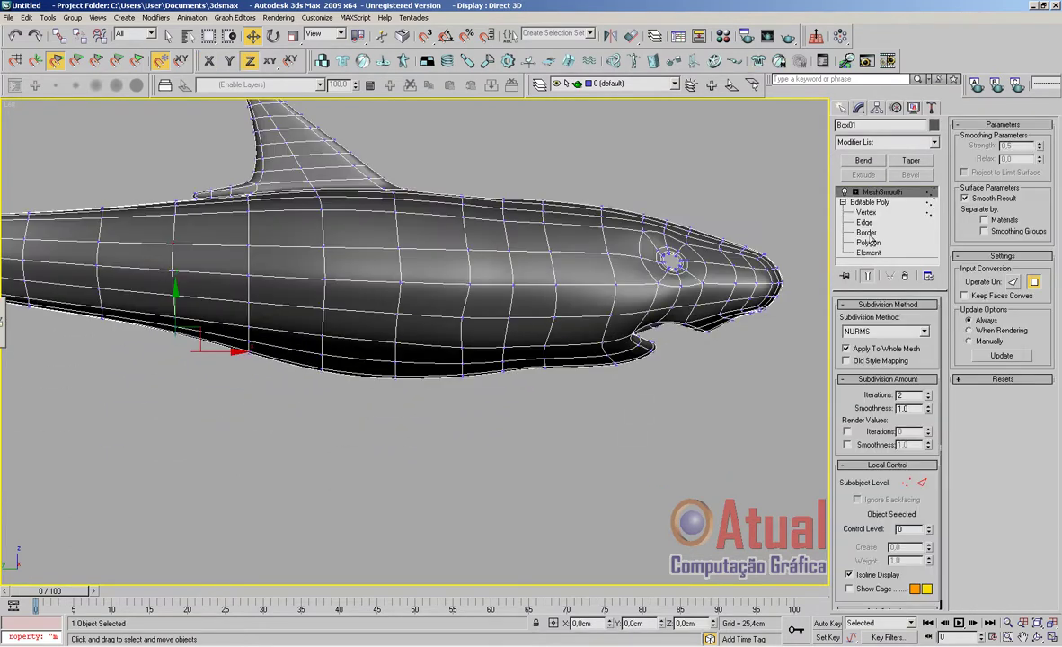
click(868, 222)
scroll(588, 385, up, 2)
middle_drag(586, 386, 541, 391)
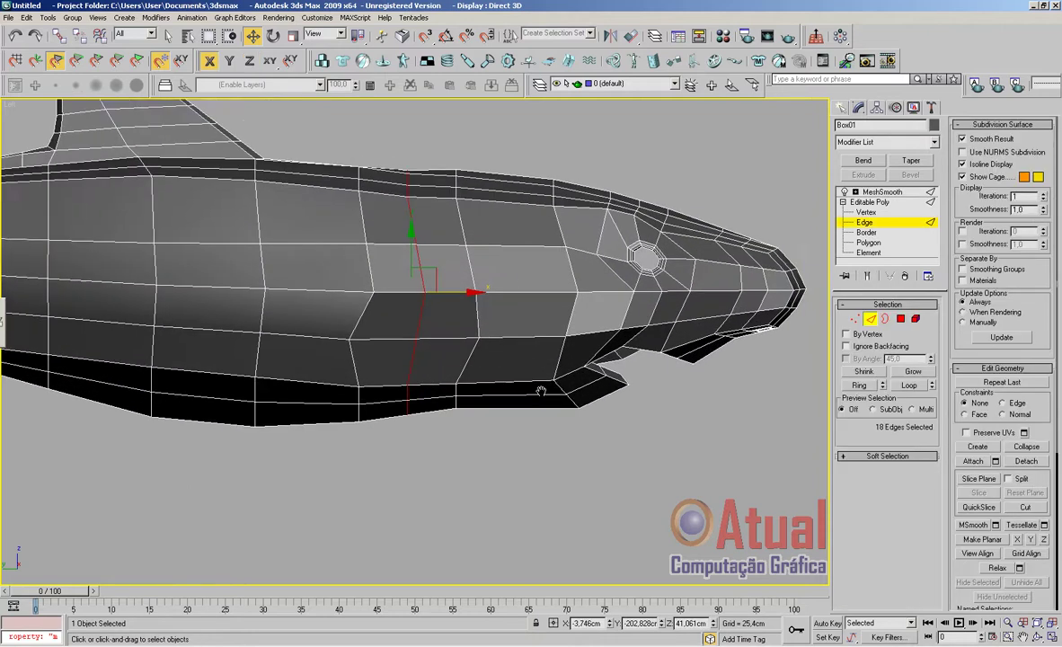
scroll(539, 391, up, 2)
click(900, 320)
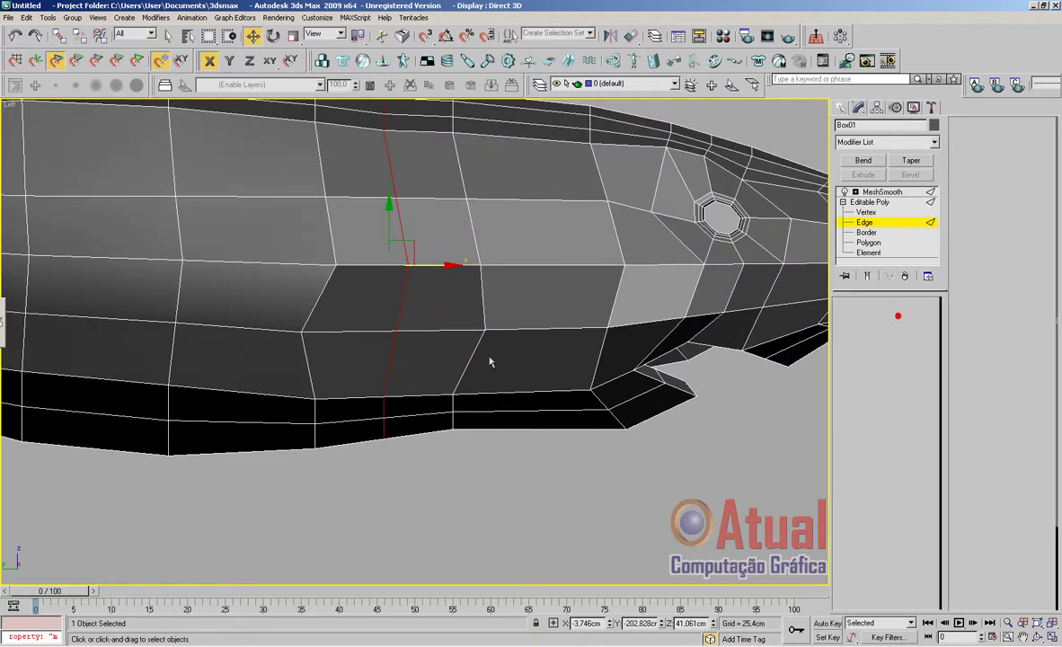
click(435, 362)
ctrl+click(452, 318)
ctrl+click(353, 295)
ctrl+click(382, 337)
click(1043, 412)
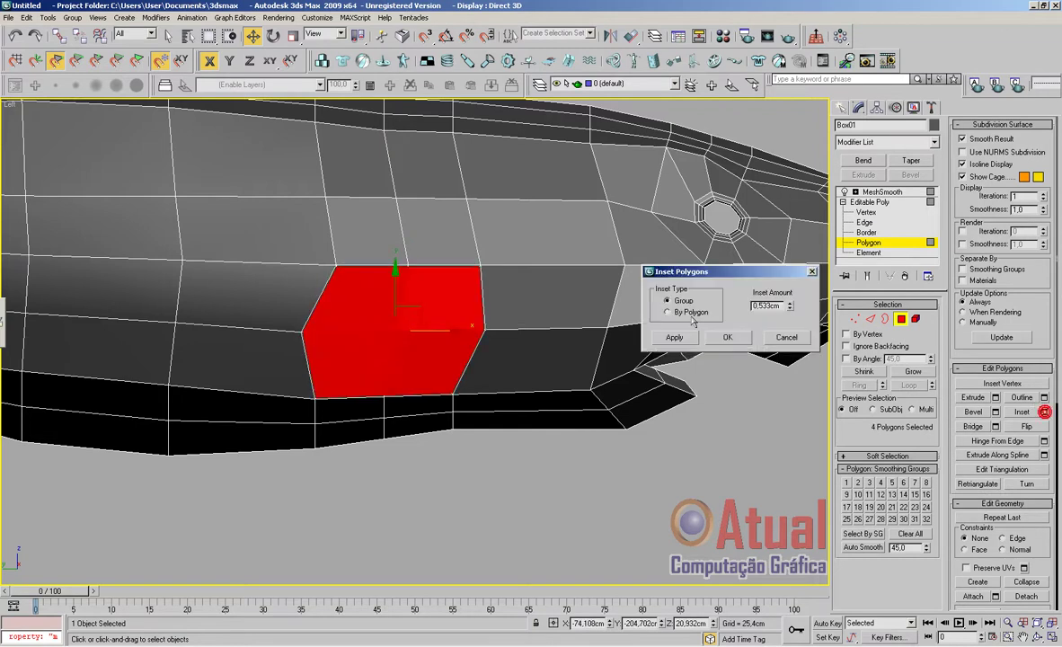
drag(792, 307, 803, 249)
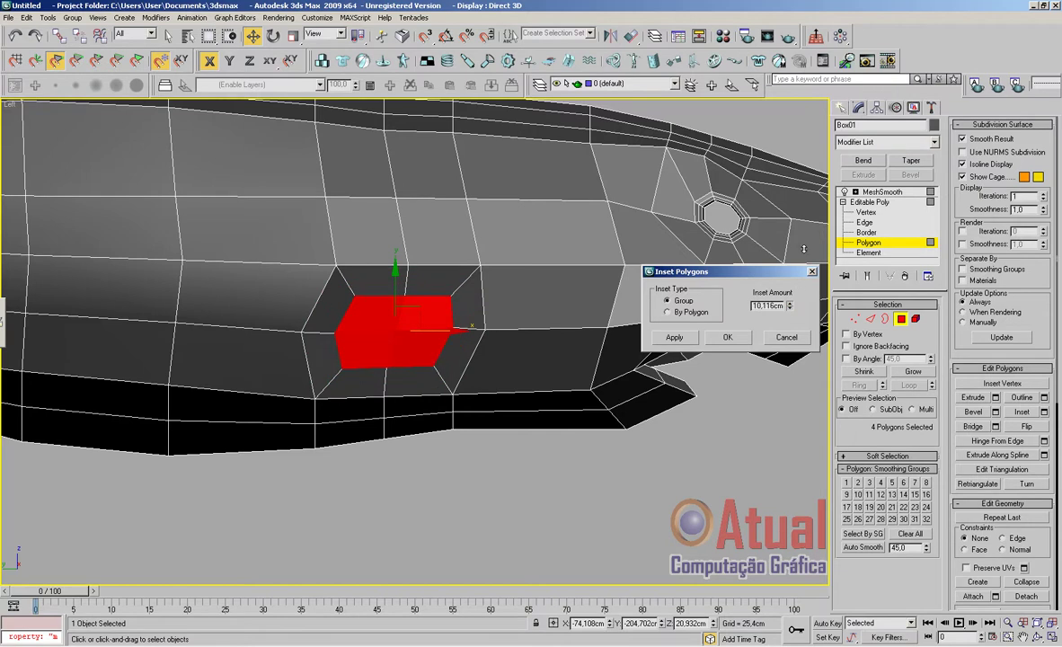
click(730, 332)
Round the inset outline by raising its upper middle vertex and lowering its lower middle vertex
middle_drag(622, 345, 631, 333)
scroll(631, 333, up, 2)
click(853, 321)
click(853, 320)
click(412, 257)
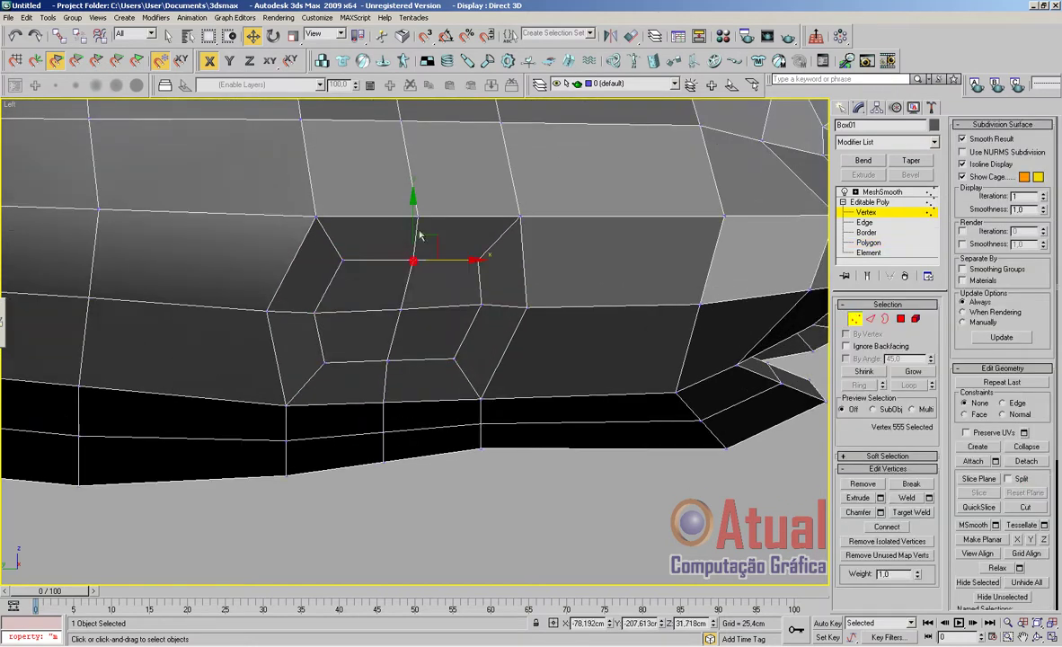
drag(414, 223, 413, 211)
click(386, 360)
drag(391, 318, 390, 336)
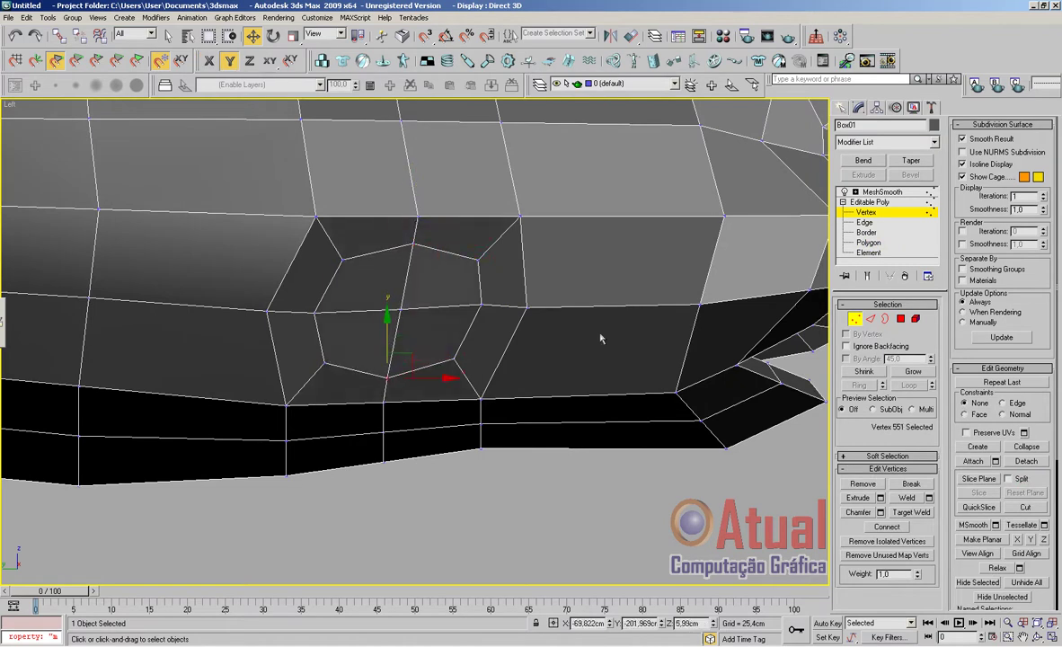
Move the four inset flank polygons about 8 cm outward from the body
click(900, 319)
scroll(676, 381, down, 2)
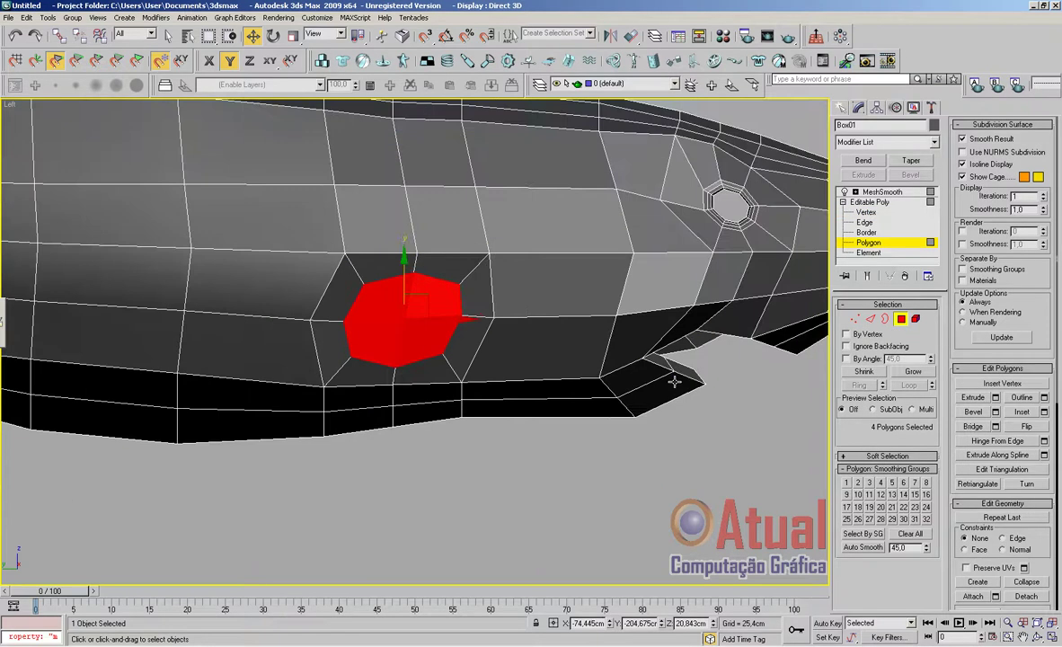
key(p)
key(z)
scroll(576, 401, down, 9)
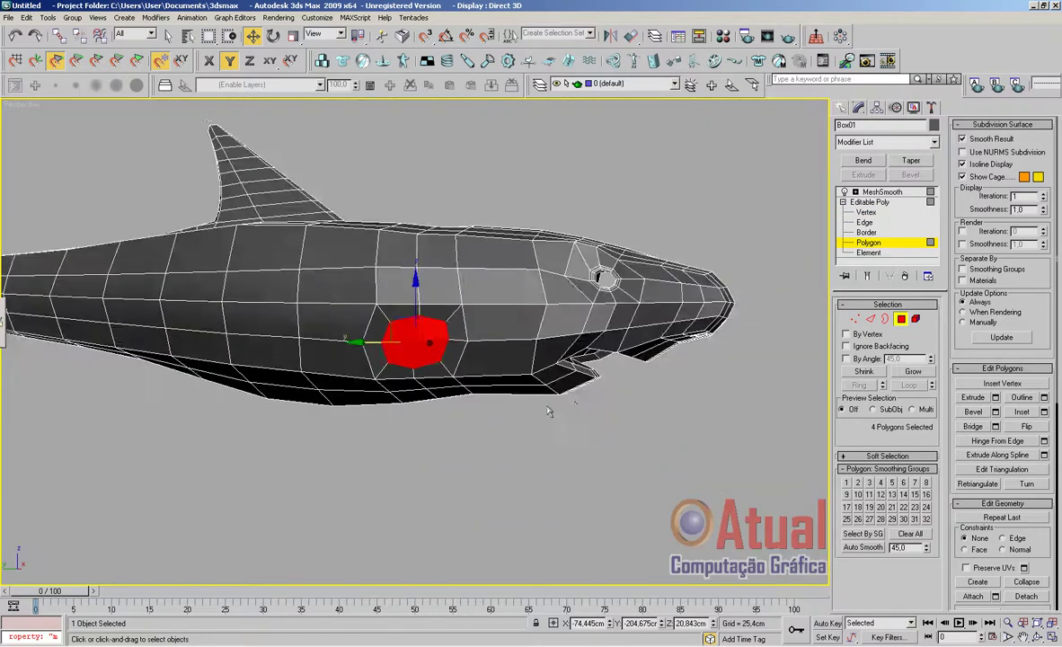
alt+middle_drag(550, 412, 613, 438)
scroll(613, 437, up, 2)
drag(450, 289, 464, 297)
Check the bulge of the pectoral fin base on the body with MeshSmooth
click(885, 192)
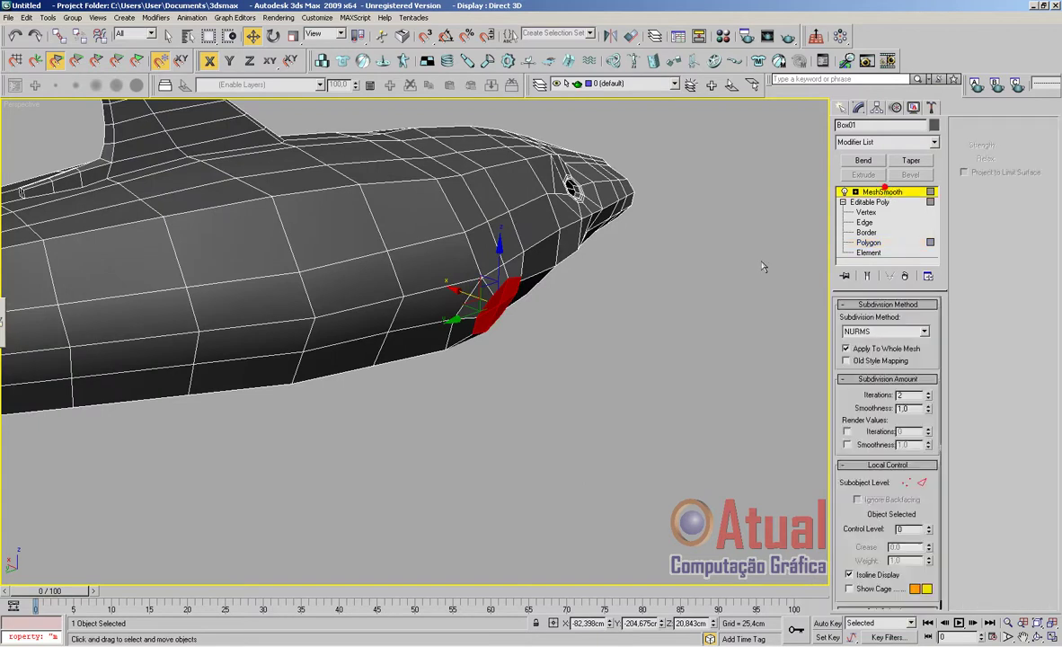
click(696, 292)
scroll(698, 328, down, 3)
alt+middle_drag(702, 334, 603, 305)
scroll(607, 308, down, 4)
alt+middle_drag(668, 364, 695, 368)
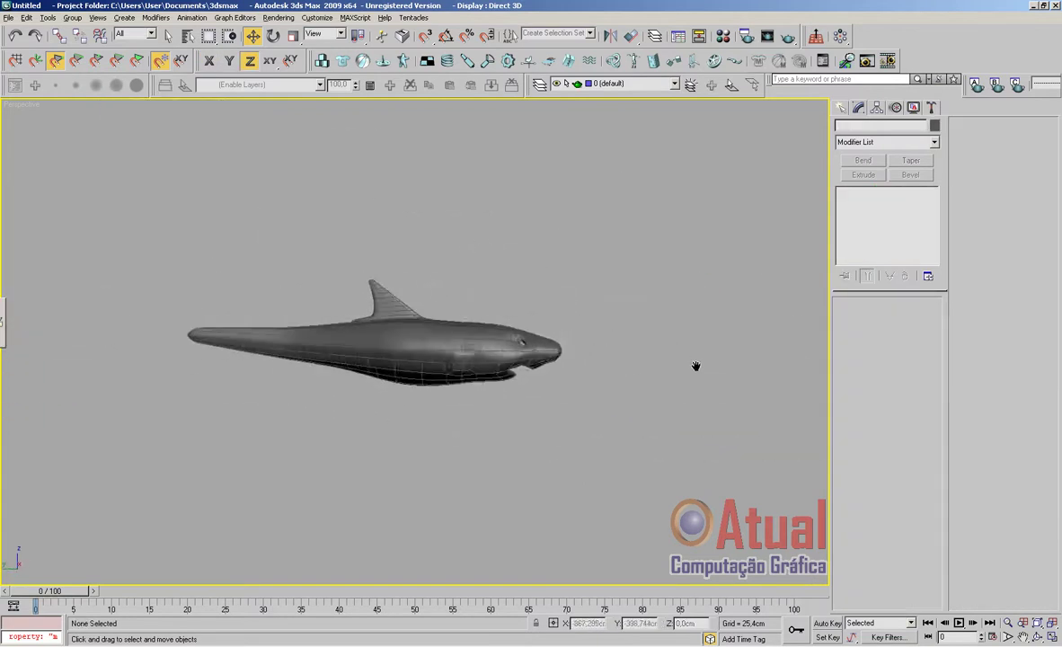
scroll(687, 382, up, 6)
Inset the four raised polygons of the pectoral fin base again as one group
click(718, 426)
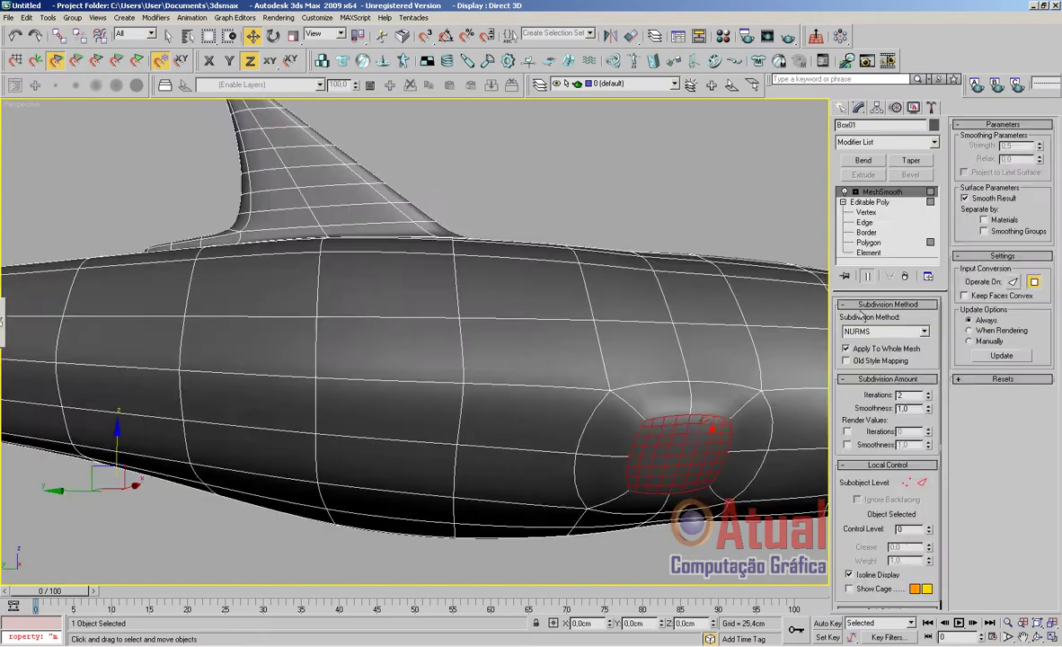
click(867, 244)
alt+middle_drag(575, 332, 613, 340)
scroll(686, 347, up, 3)
scroll(702, 350, up, 2)
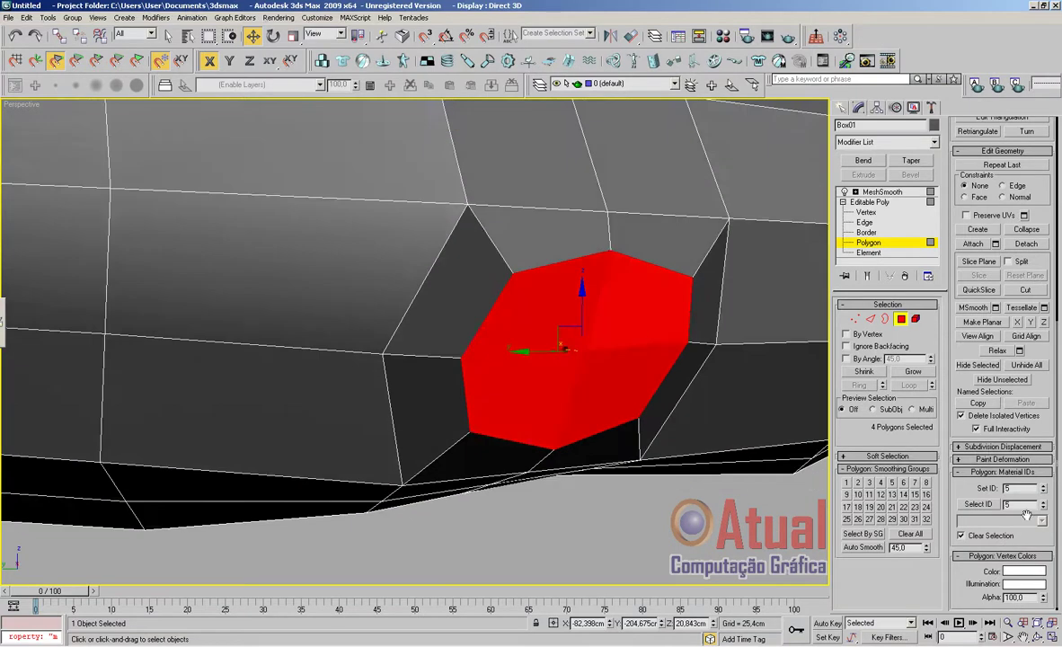
drag(1039, 542, 1058, 412)
drag(1041, 349, 1046, 515)
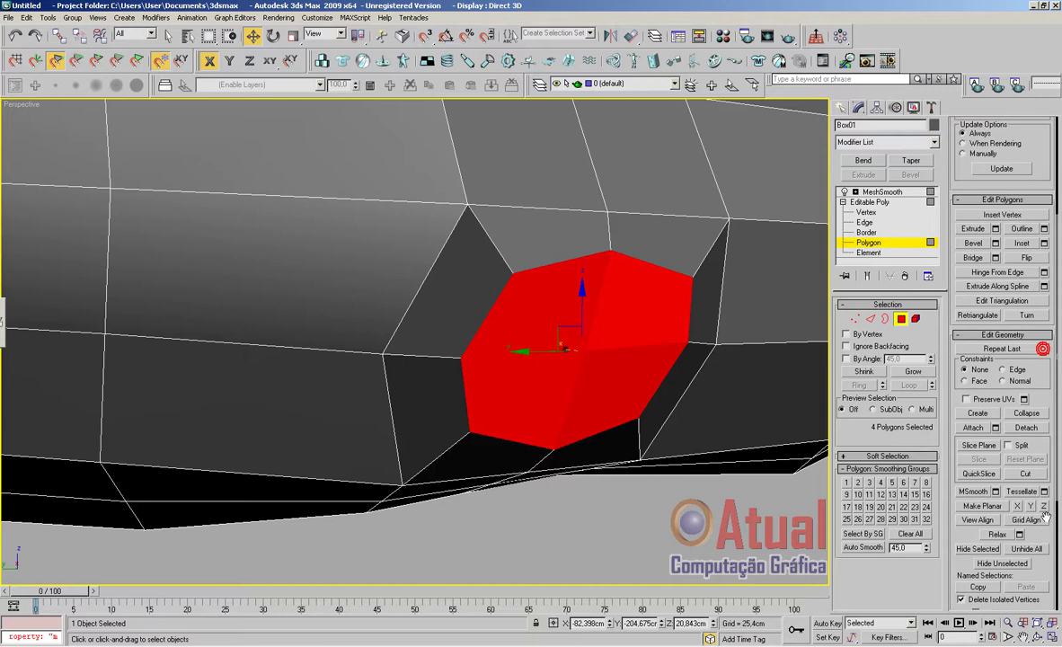
click(1045, 246)
drag(790, 306, 804, 341)
click(723, 340)
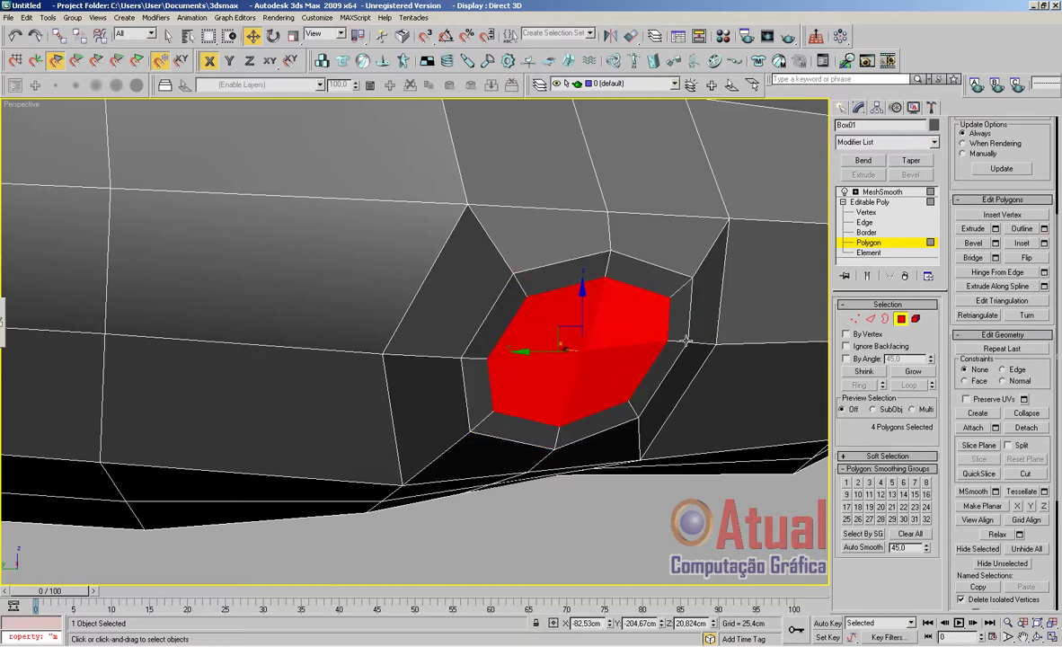
Pull the inner fin base polygons about 17 cm outward and about 2 cm toward the tail
scroll(685, 341, down, 5)
alt+middle_drag(622, 347, 694, 369)
scroll(628, 357, up, 3)
drag(493, 308, 522, 335)
alt+middle_drag(627, 352, 588, 342)
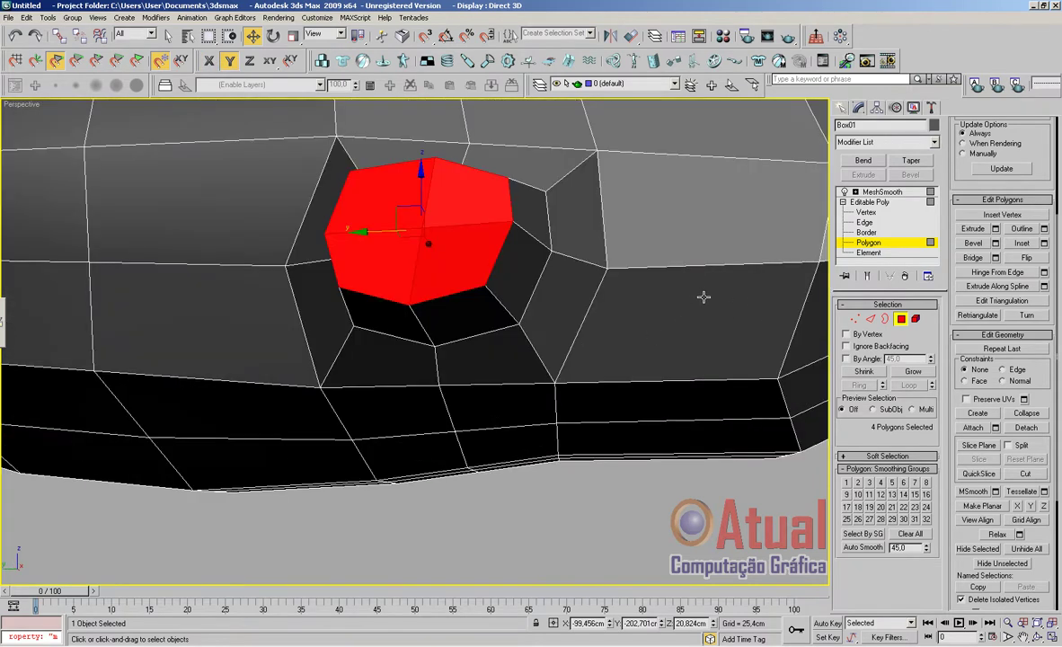
Flatten the fin stub's end polygons vertically, narrow them slightly and lower them about 4 cm
key(l)
middle_drag(688, 315, 657, 296)
key(r)
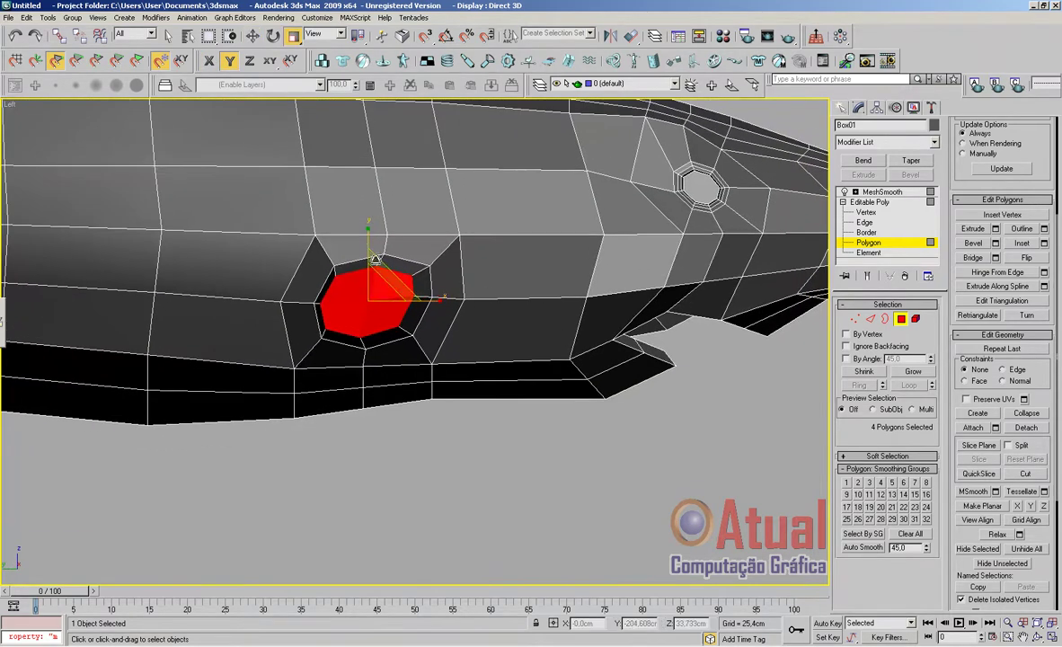
drag(368, 237, 365, 286)
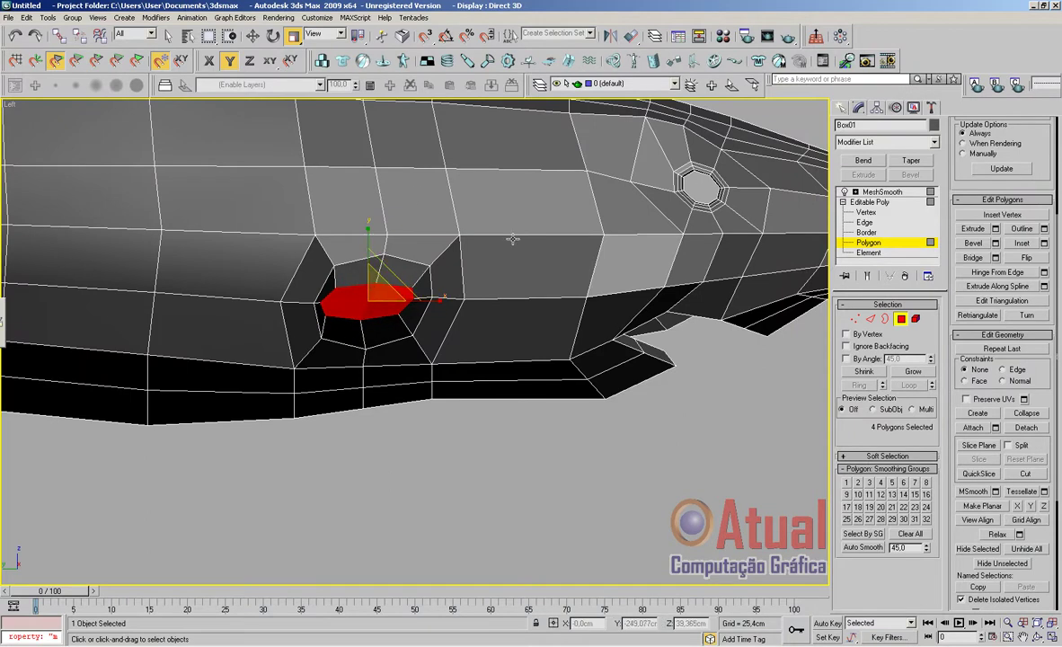
drag(366, 238, 366, 246)
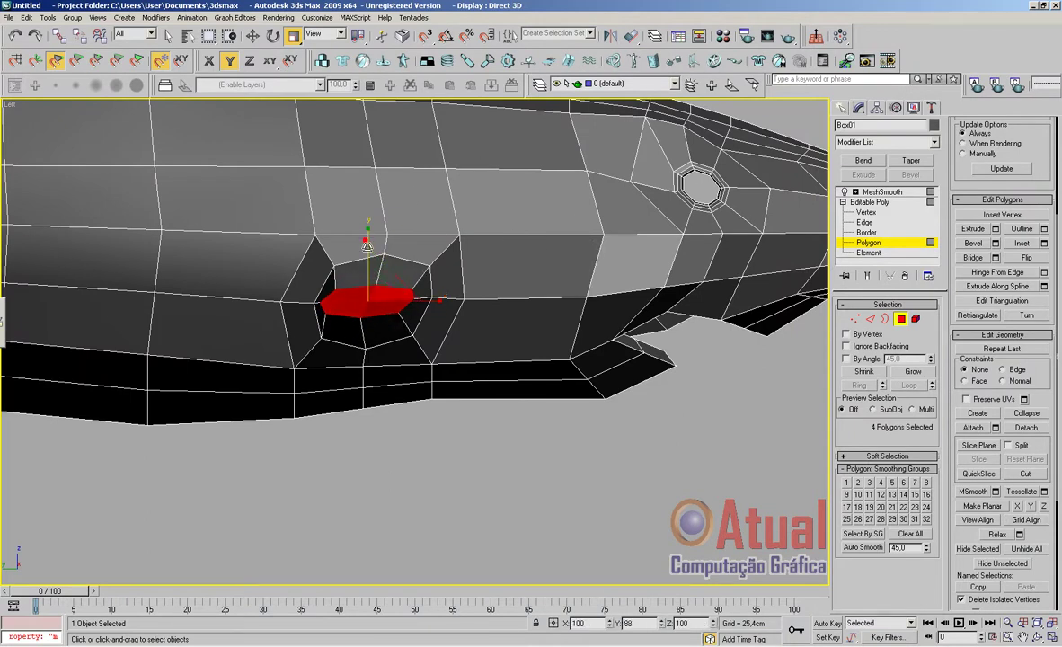
drag(438, 300, 436, 299)
click(257, 40)
drag(368, 247, 369, 261)
scroll(409, 286, down, 2)
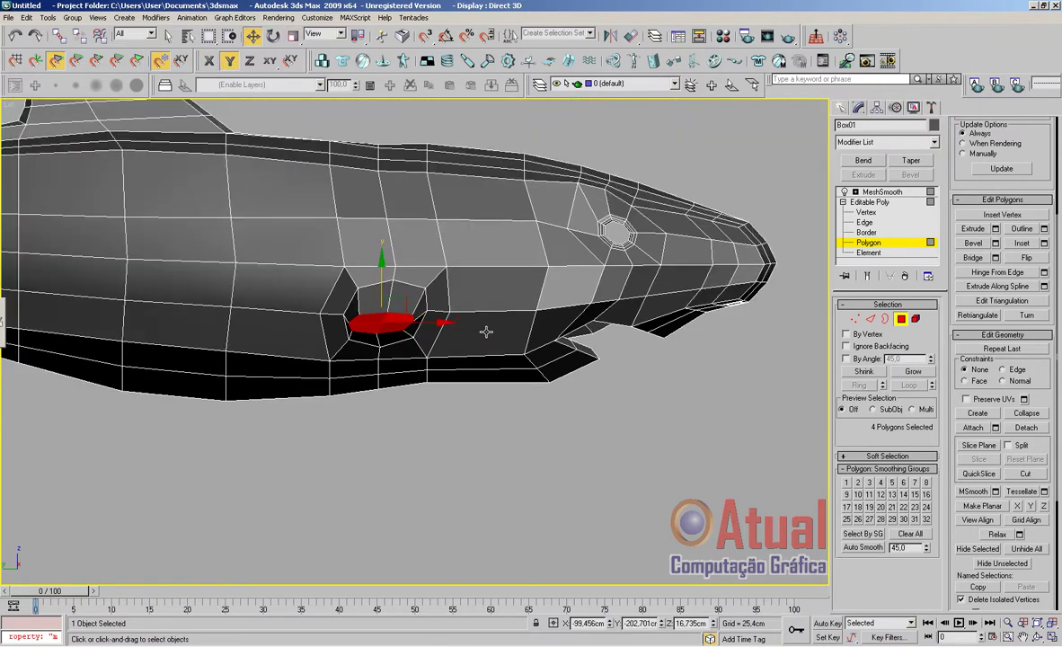
Extrude the fin stub's end polygons as a group by 11.952 cm
key(z)
scroll(503, 333, down, 10)
alt+middle_drag(507, 334, 631, 411)
scroll(575, 422, up, 4)
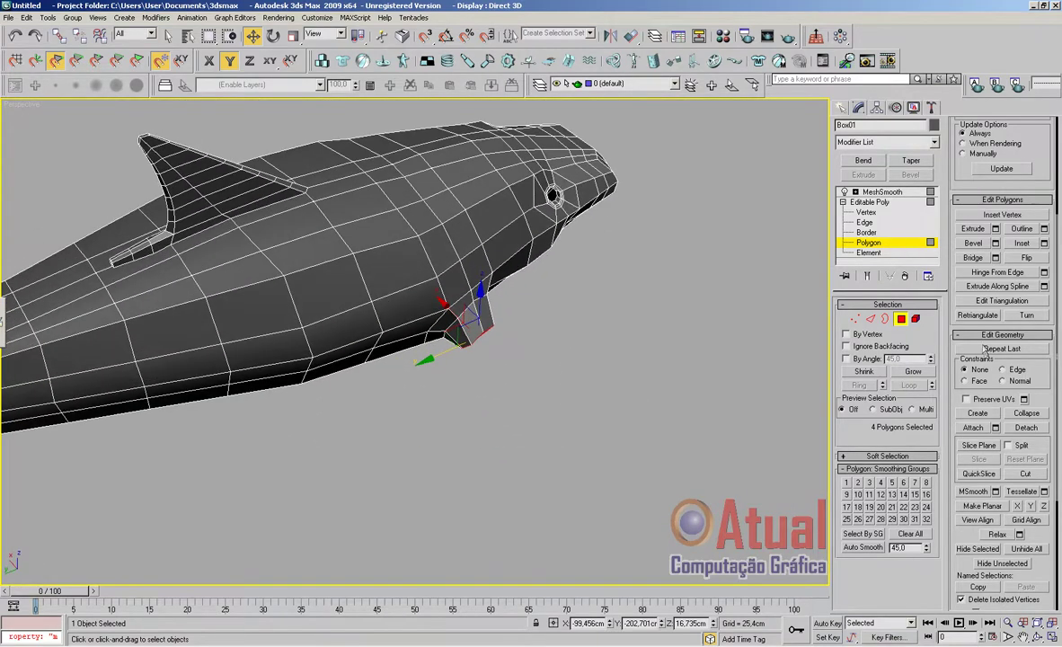
click(996, 229)
click(732, 342)
Shift the extruded fin end about 4 cm toward the tail and widen it along the body's length
alt+middle_drag(503, 330, 553, 408)
middle_drag(552, 409, 659, 306)
key(t)
scroll(531, 415, up, 3)
middle_drag(506, 414, 559, 392)
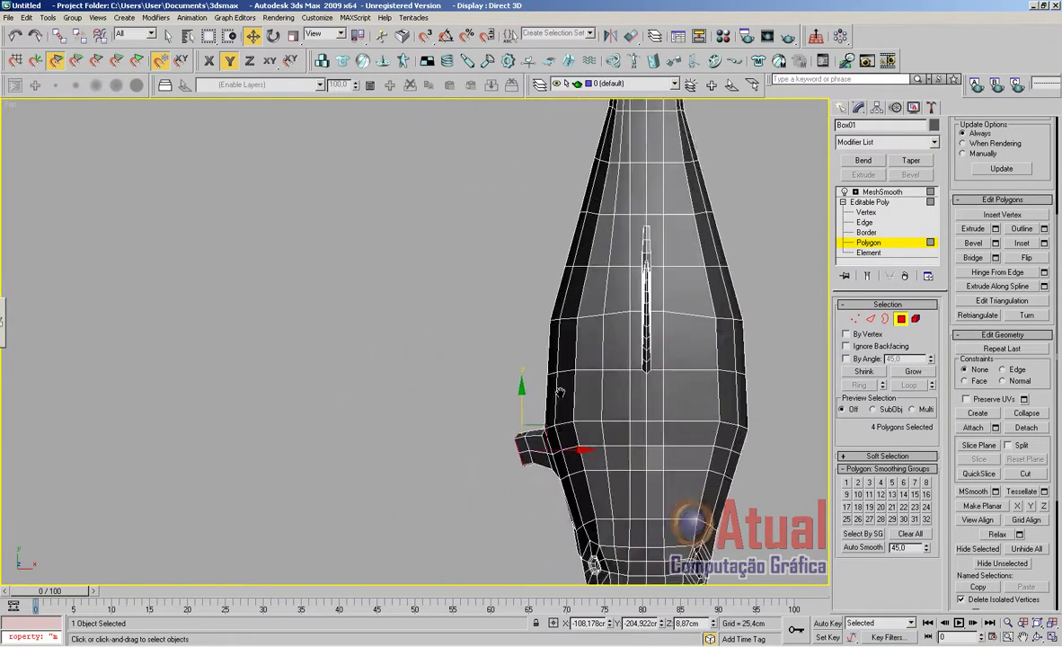
scroll(560, 393, up, 5)
drag(448, 369, 451, 270)
click(294, 39)
drag(449, 336, 470, 306)
click(254, 36)
middle_drag(483, 462, 508, 416)
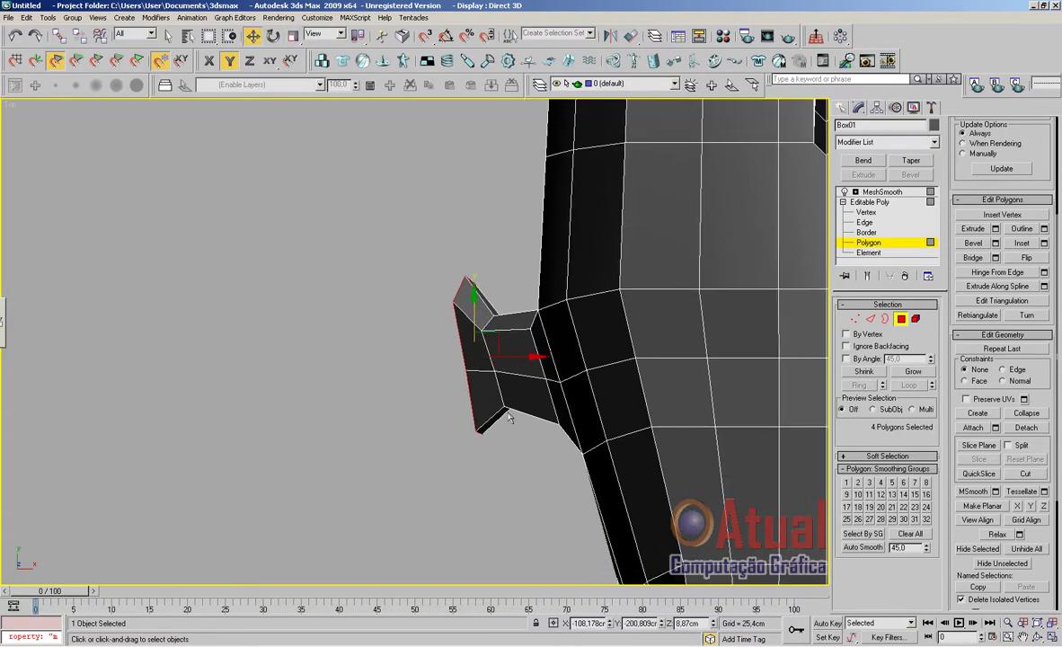
Scale the widened fin end polygons down vertically to make the fin thinner
key(l)
middle_drag(563, 454, 548, 428)
scroll(548, 427, up, 2)
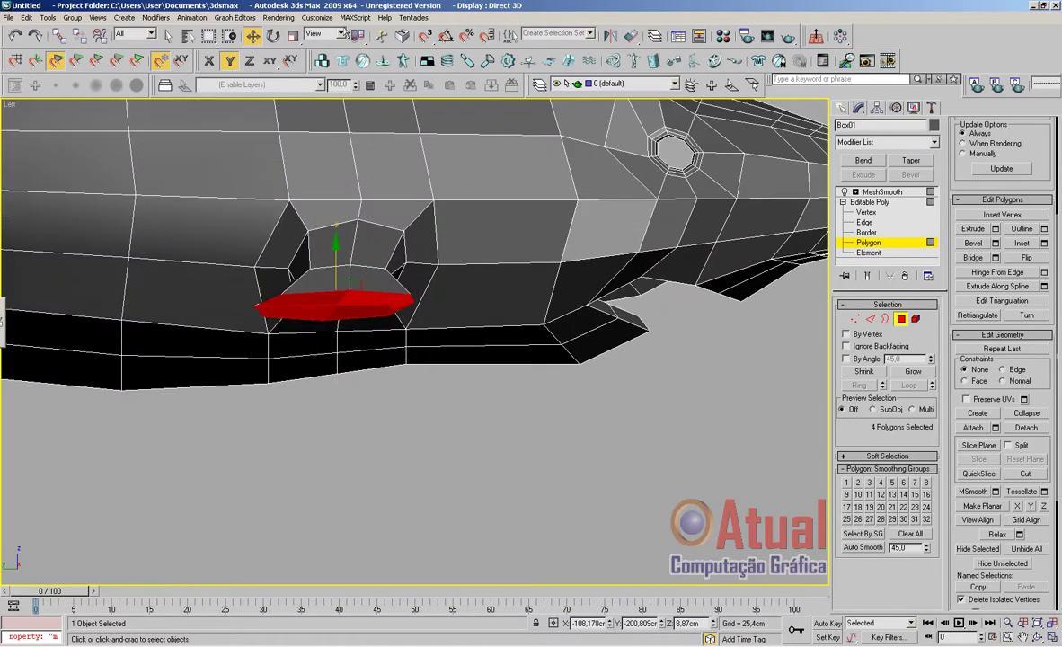
click(294, 36)
drag(335, 232, 333, 263)
key(w)
scroll(413, 267, down, 3)
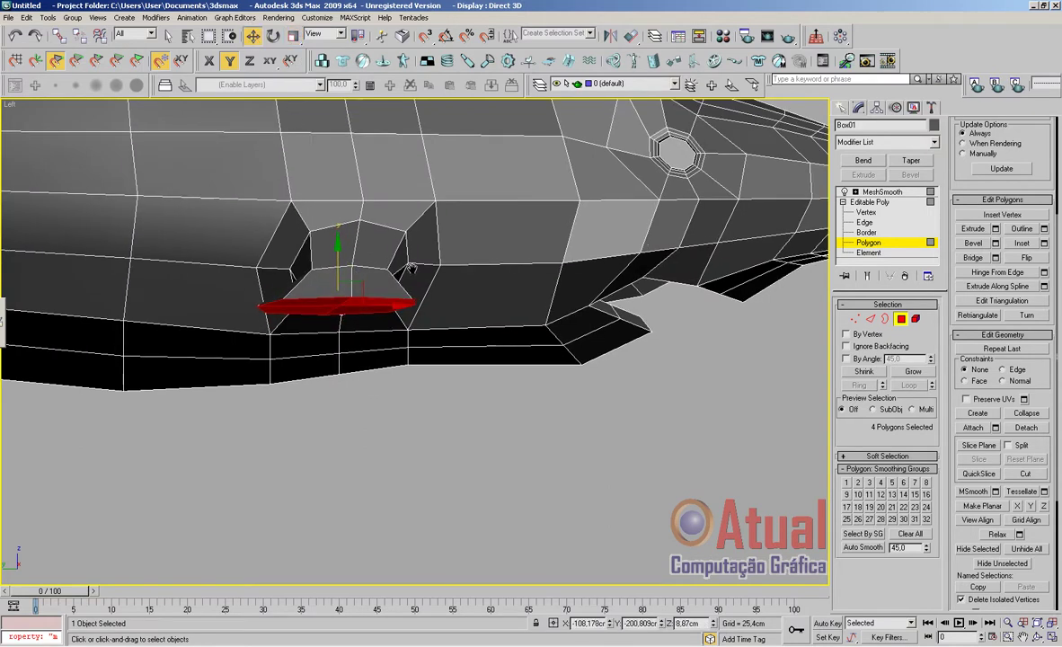
Extrude the thin end polygons far outward as a group to form the pectoral fin's blade
key(t)
scroll(467, 280, down, 2)
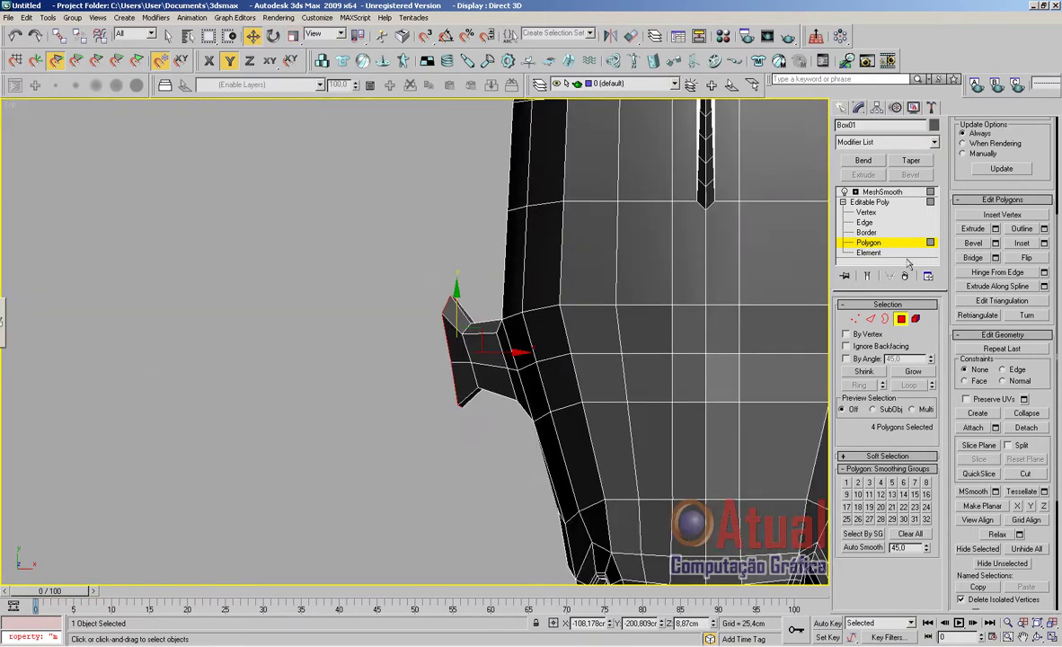
click(995, 229)
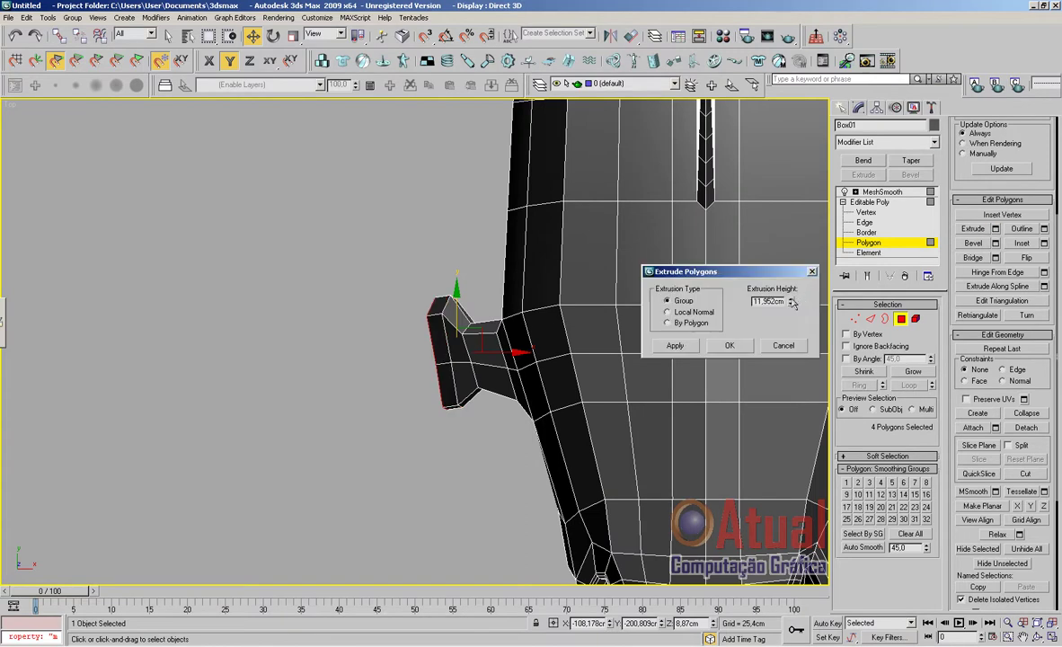
drag(791, 304, 820, 229)
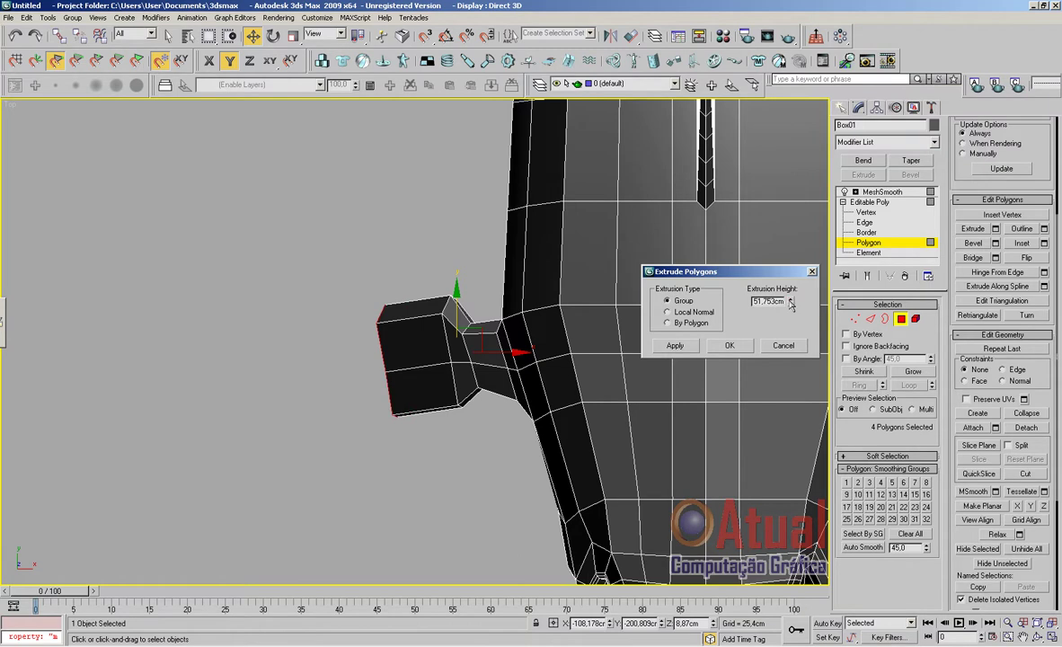
drag(790, 304, 806, 271)
click(730, 347)
Scale the blade's end polygons down to a narrow tip and sweep the tip toward the tail
click(293, 36)
drag(354, 297, 365, 405)
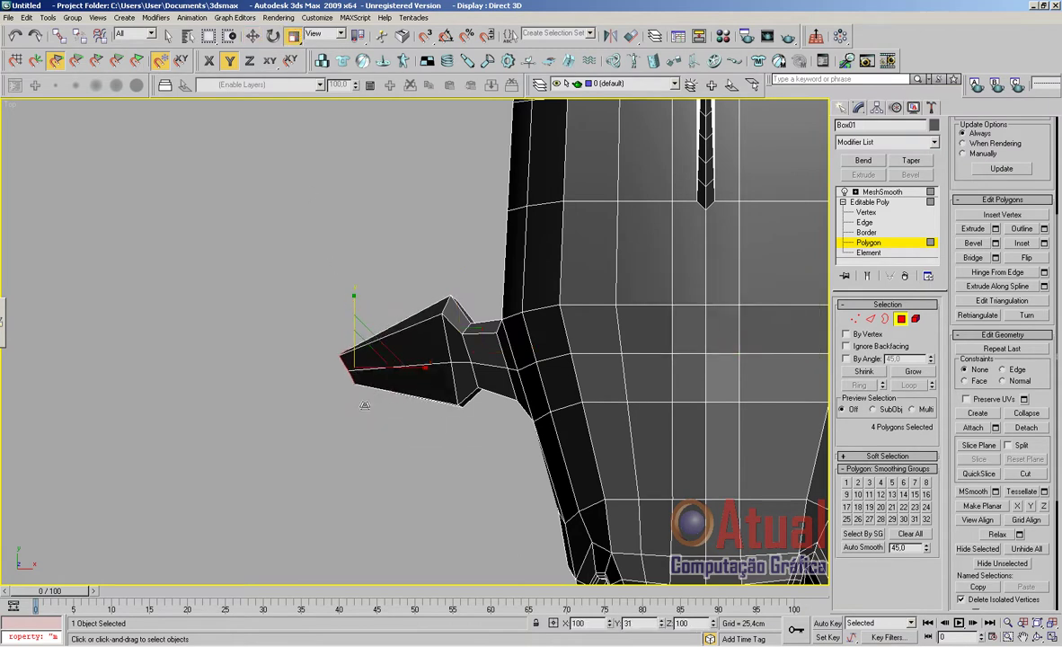
drag(419, 369, 332, 373)
drag(352, 301, 354, 341)
drag(424, 368, 367, 253)
key(w)
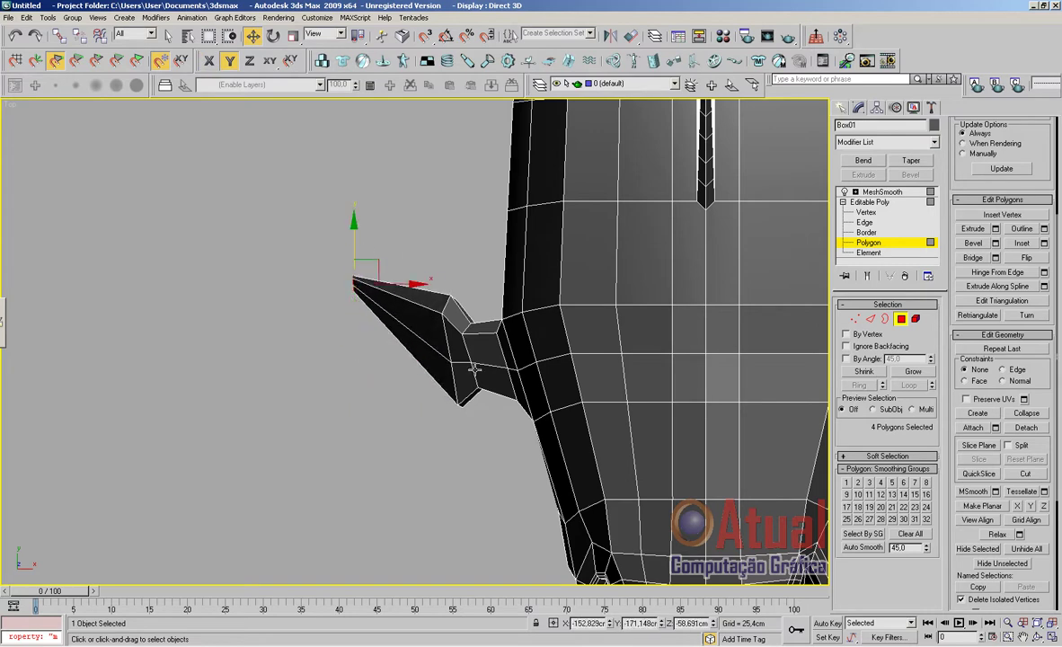
Move the pectoral fin's tip about 4 cm toward the body and about 10 cm up
scroll(474, 369, down, 10)
alt+middle_drag(491, 354, 449, 370)
scroll(447, 374, up, 4)
middle_drag(301, 412, 380, 409)
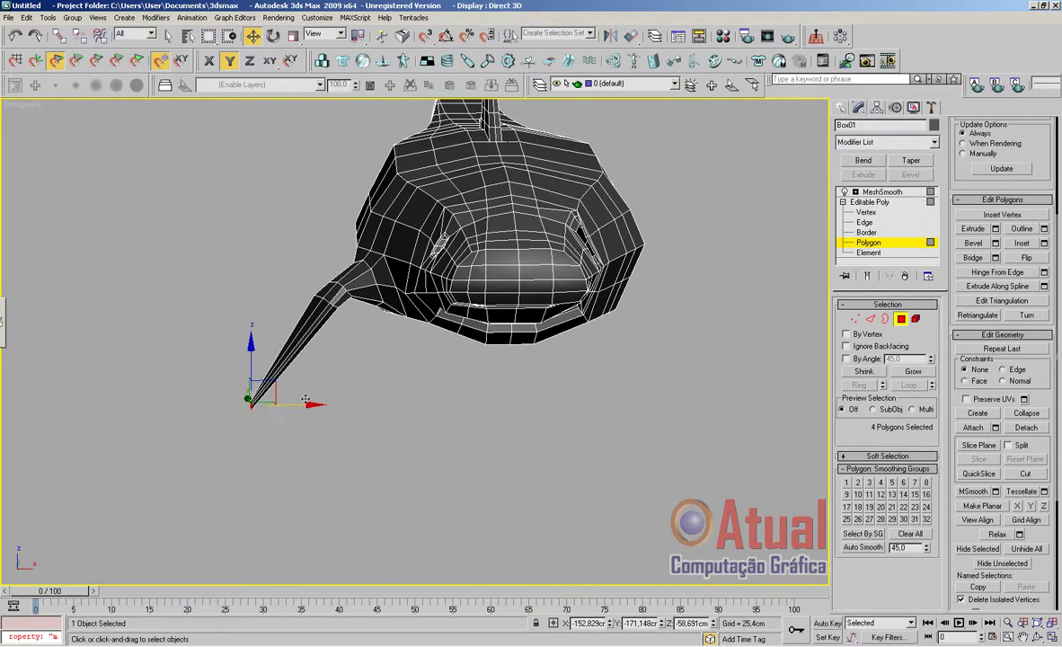
drag(269, 387, 277, 370)
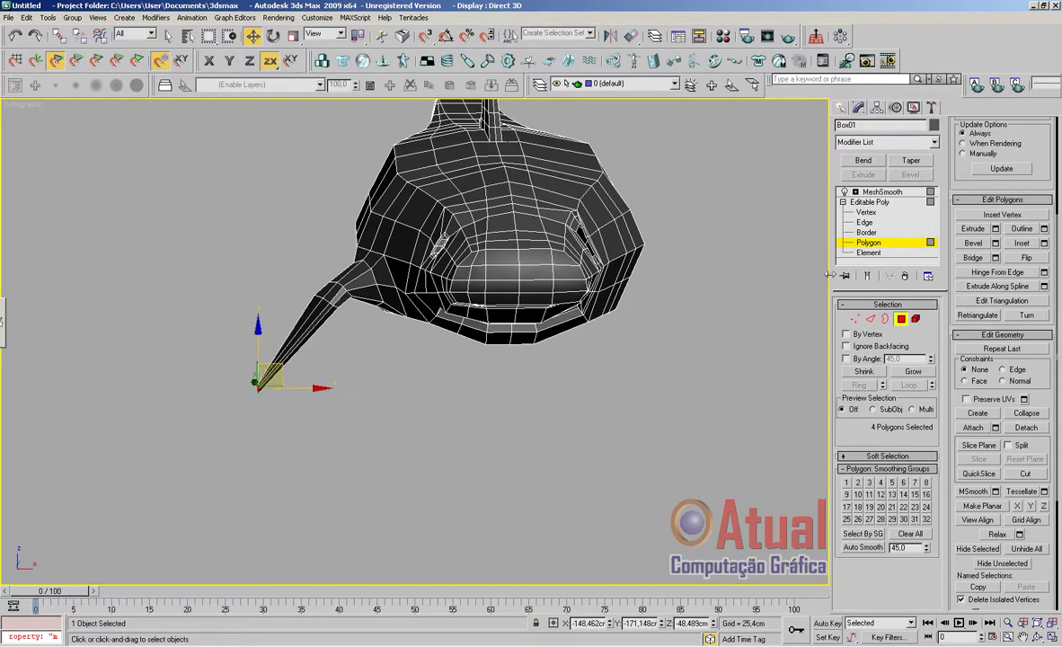
Check the new pectoral fin's shape with MeshSmooth from the front and the side
click(887, 193)
click(568, 419)
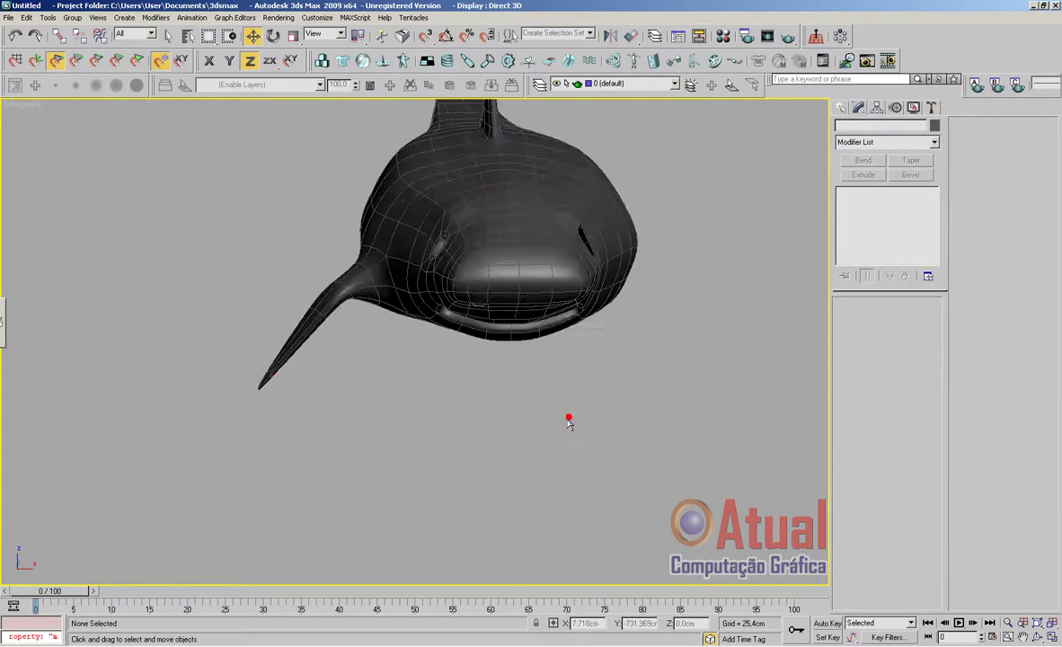
scroll(562, 424, down, 4)
key(p)
key(z)
alt+middle_drag(561, 429, 616, 327)
scroll(584, 487, up, 4)
middle_drag(584, 489, 569, 403)
scroll(626, 395, up, 3)
Move the rear vertices at the pectoral fin's bend toward the tail and nudge a neighbouring vertex to widen the blade
click(628, 394)
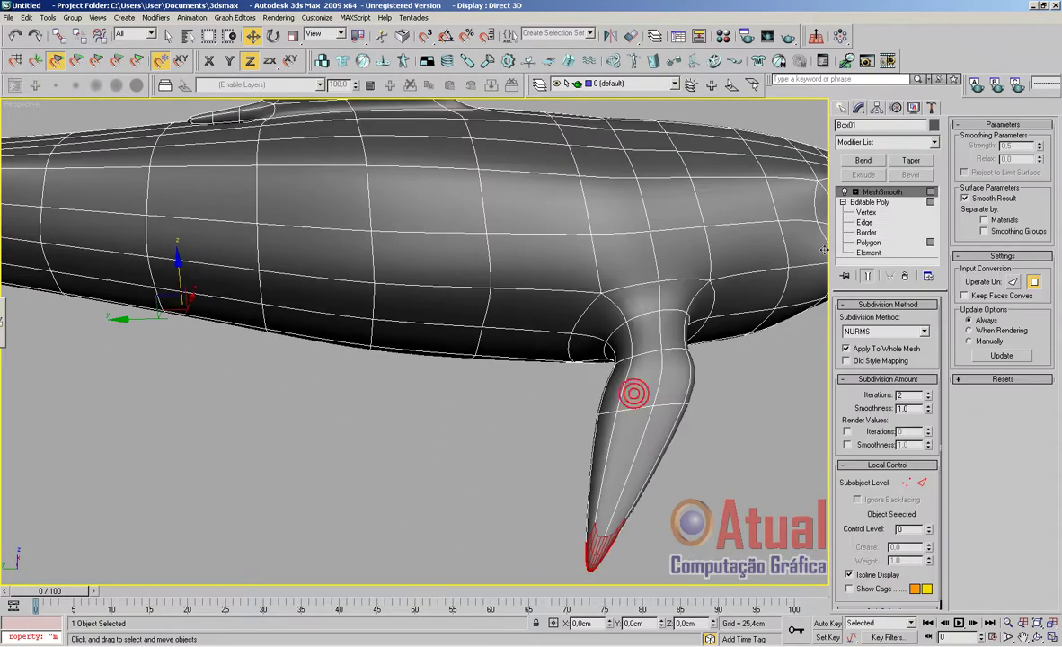
click(866, 213)
middle_drag(692, 453, 509, 462)
scroll(509, 462, up, 3)
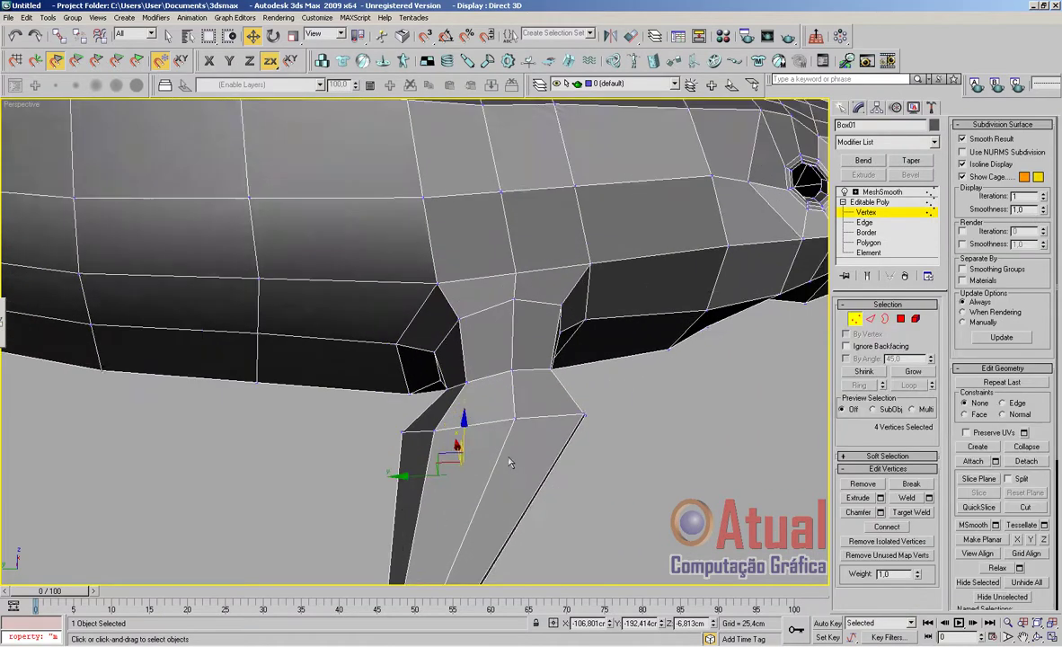
scroll(418, 467, up, 2)
drag(473, 510, 474, 508)
drag(375, 484, 327, 484)
scroll(498, 487, down, 2)
middle_drag(546, 443, 524, 420)
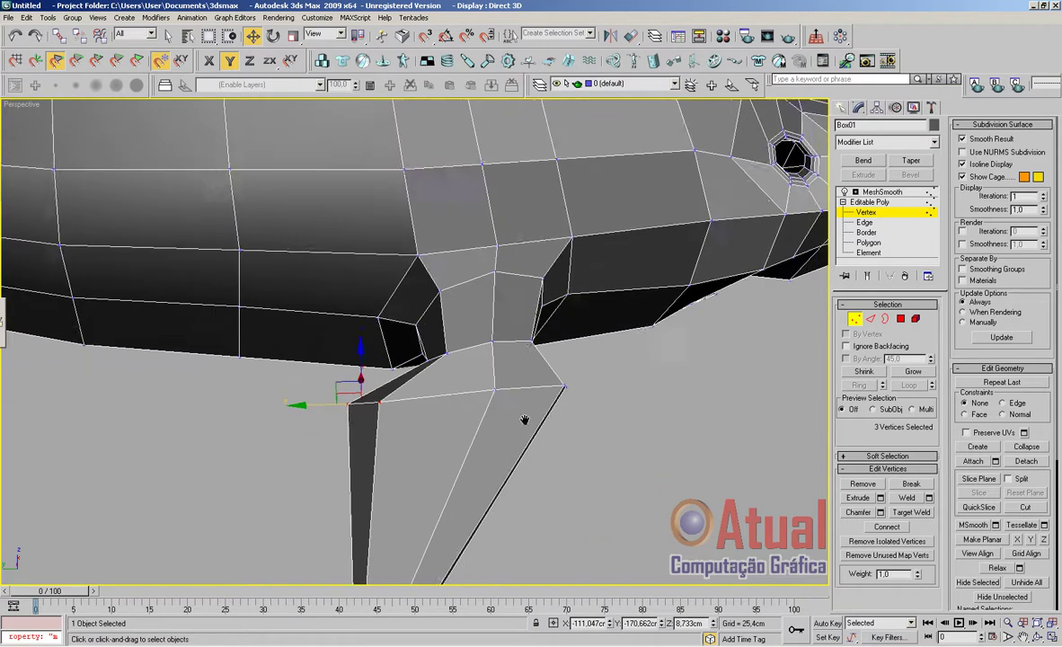
click(483, 383)
drag(444, 384, 439, 383)
Rotate the pectoral fin's four tip polygons about -28° around the Y axis
scroll(521, 476, down, 2)
middle_drag(520, 485, 608, 400)
scroll(611, 401, up, 3)
middle_drag(657, 363, 558, 481)
alt+middle_drag(558, 481, 547, 435)
alt+middle_drag(591, 480, 621, 383)
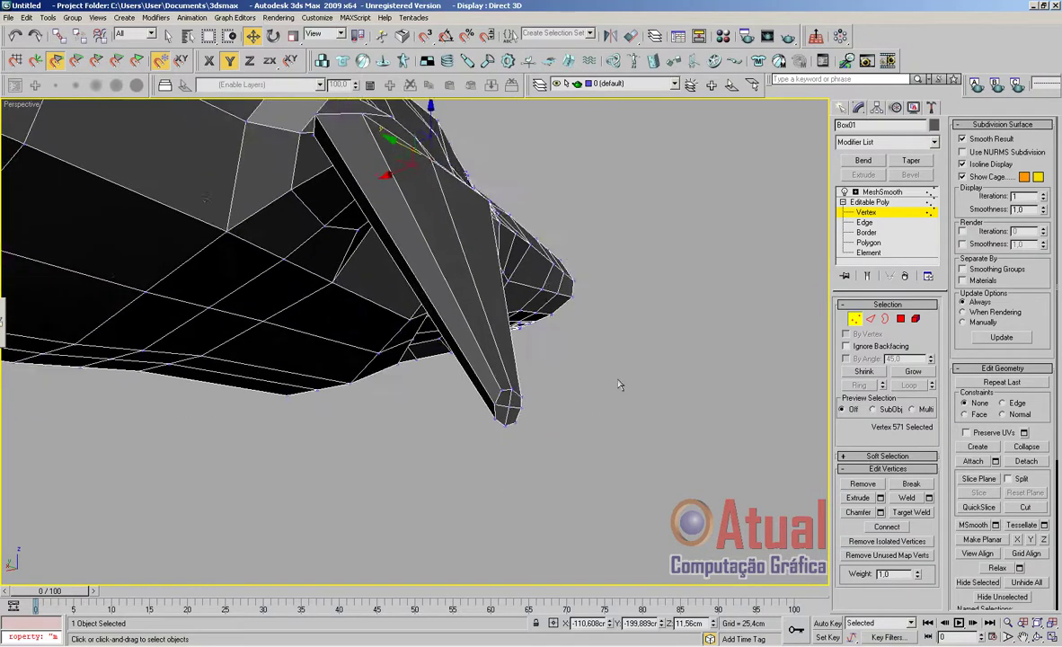
scroll(621, 383, up, 2)
click(901, 320)
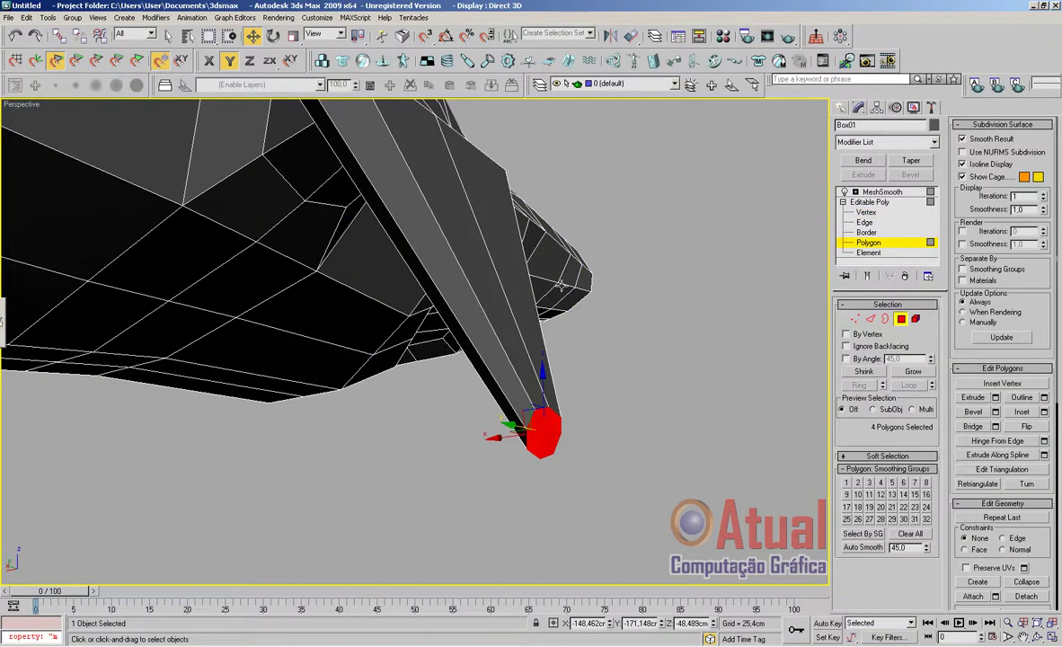
click(274, 36)
drag(590, 410, 596, 383)
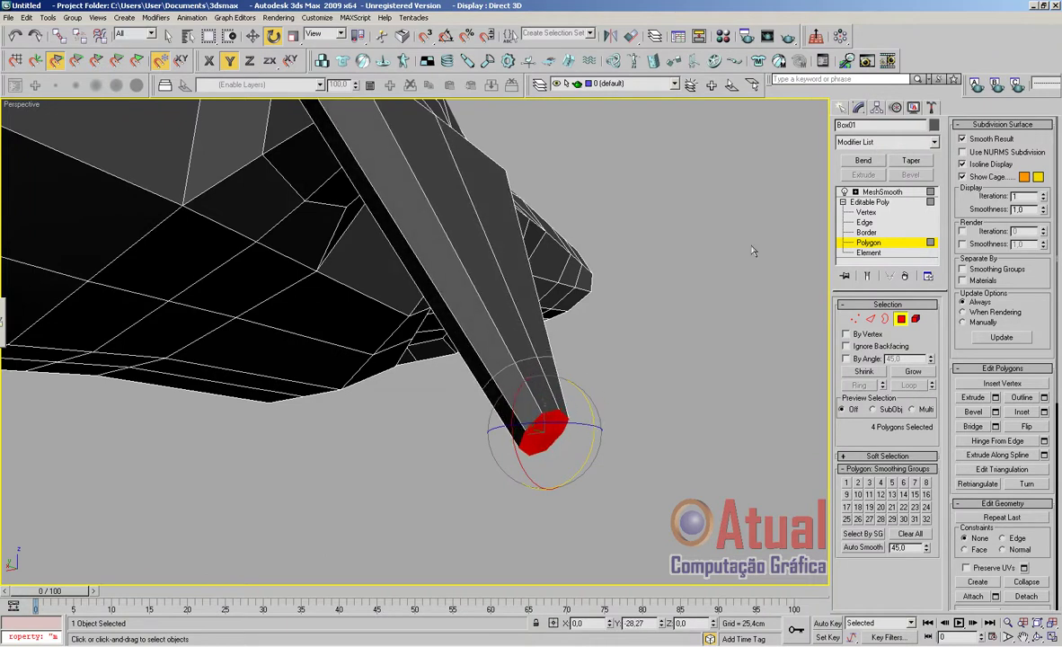
Inspect the smoothed pectoral fin and the flank behind it from the side
click(841, 109)
scroll(609, 435, down, 3)
alt+middle_drag(609, 434, 655, 464)
scroll(552, 424, down, 2)
scroll(590, 486, down, 3)
key(w)
alt+middle_drag(500, 460, 554, 470)
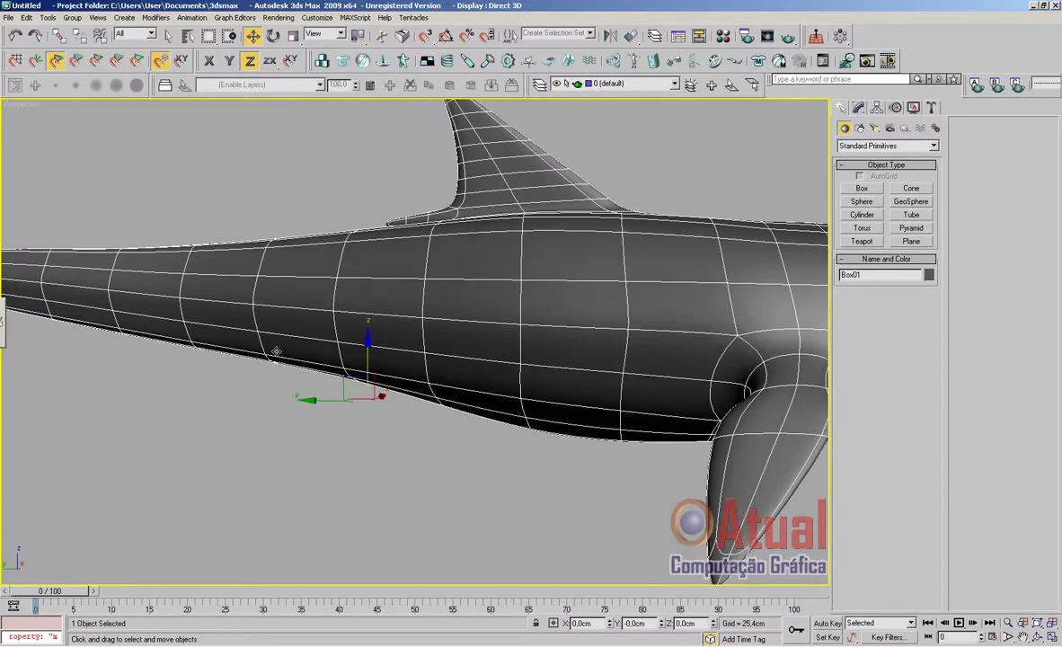
Inset one polygon low on the rear flank by 3.844 cm as a group to start a small rear fin
click(858, 107)
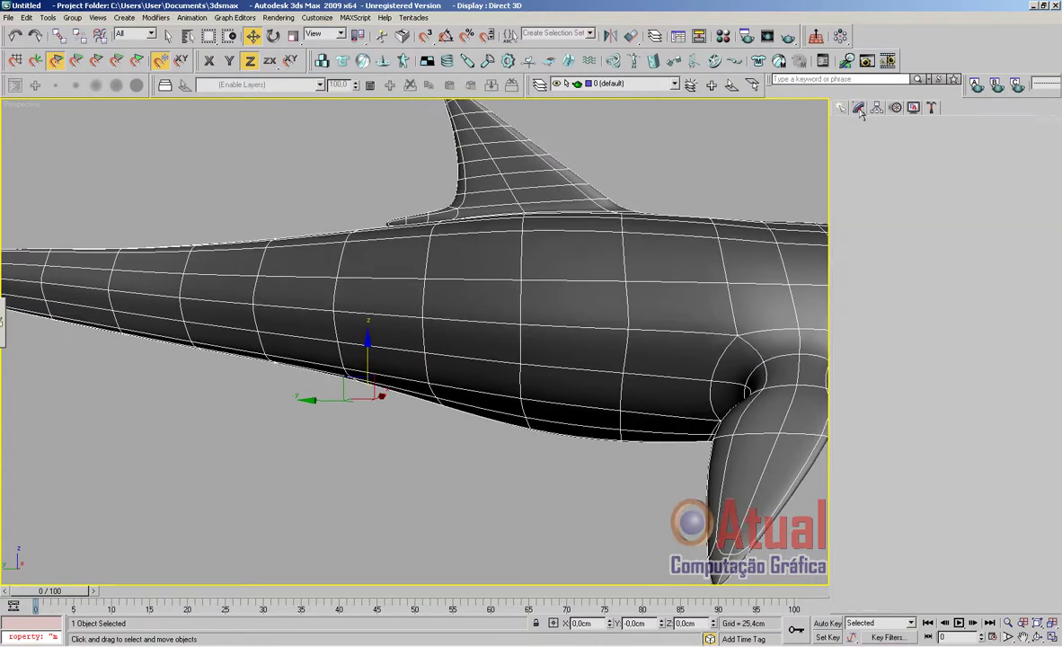
click(867, 245)
middle_drag(397, 381, 587, 467)
click(318, 347)
click(361, 378)
scroll(504, 416, up, 4)
scroll(563, 400, up, 4)
click(1042, 412)
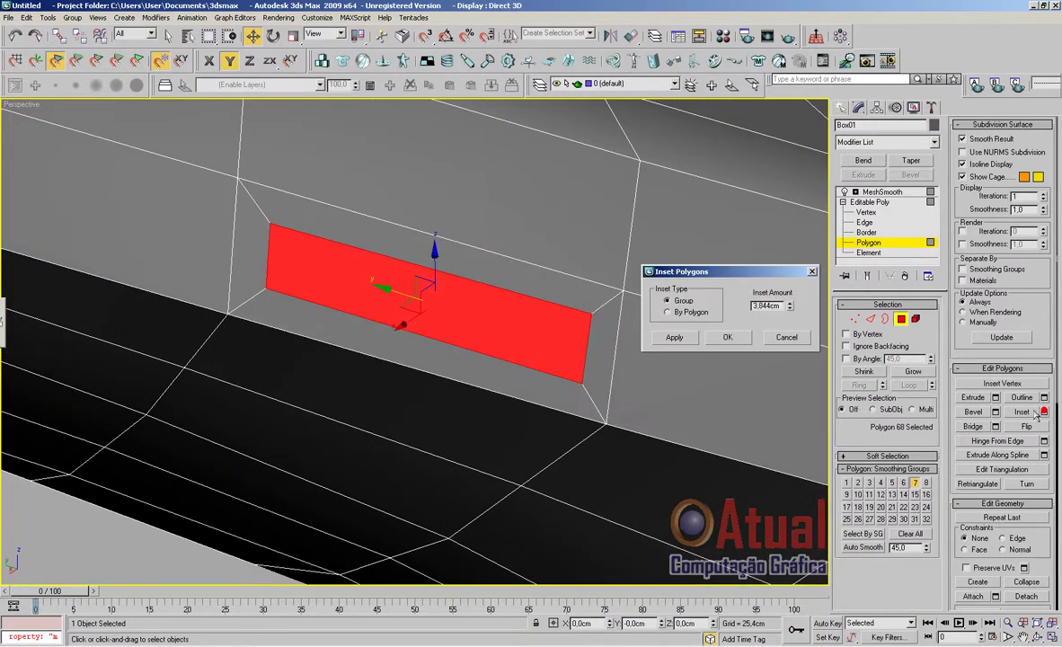
click(727, 337)
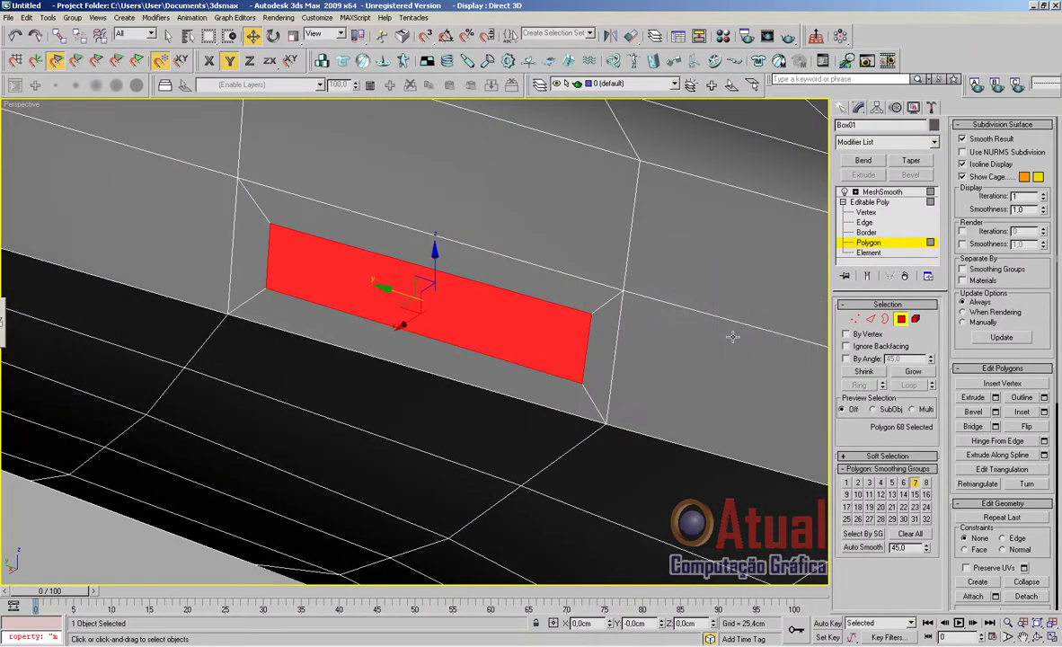
Extrude the inset flank polygon about 10 cm outward as a group to form the rear fin's root
scroll(650, 376, down, 8)
mouse_move(649, 378)
alt+middle_down()
mouse_move(547, 410)
mouse_move(356, 420)
mouse_move(629, 415)
mouse_move(597, 409)
mouse_move(660, 390)
alt+middle_up()
scroll(489, 396, up, 7)
scroll(537, 397, up, 3)
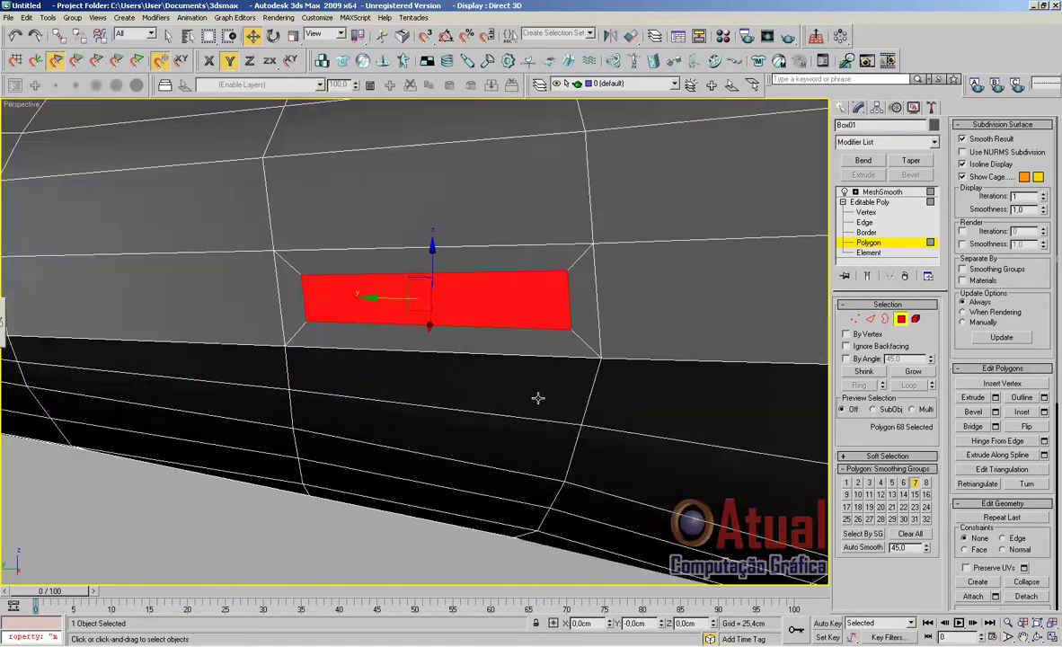
alt+middle_drag(497, 361, 541, 360)
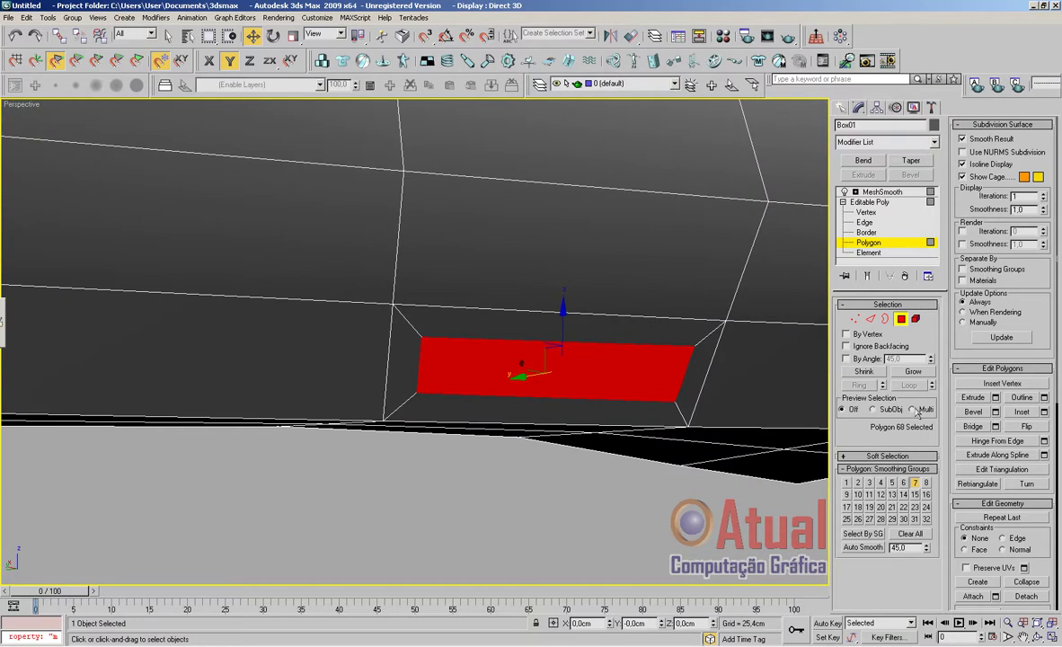
click(995, 397)
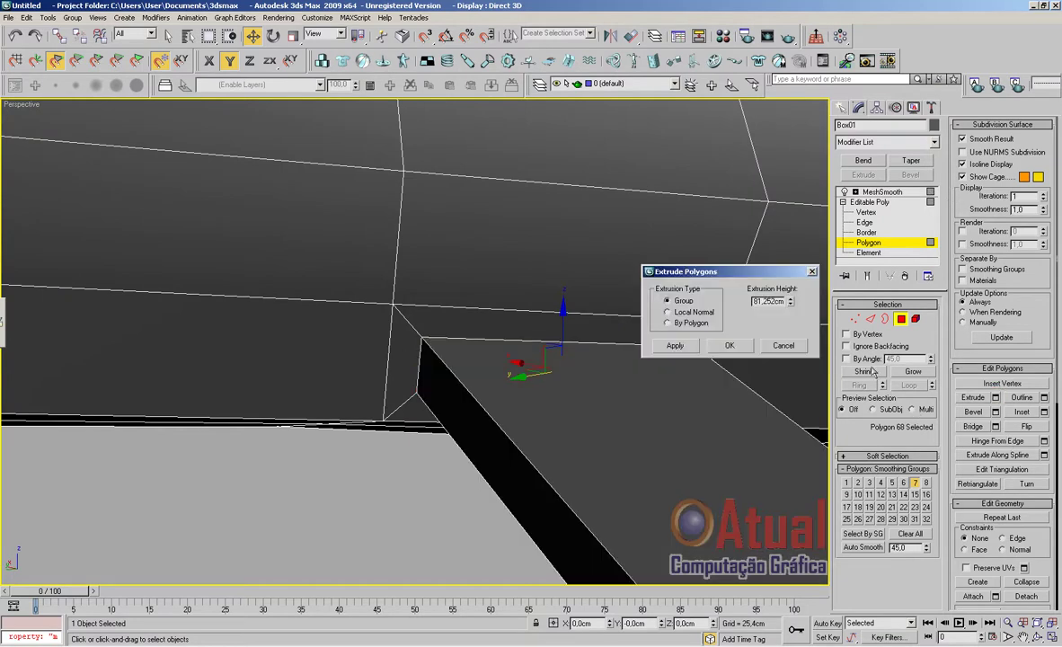
drag(792, 318, 810, 359)
click(730, 345)
middle_drag(728, 380, 671, 339)
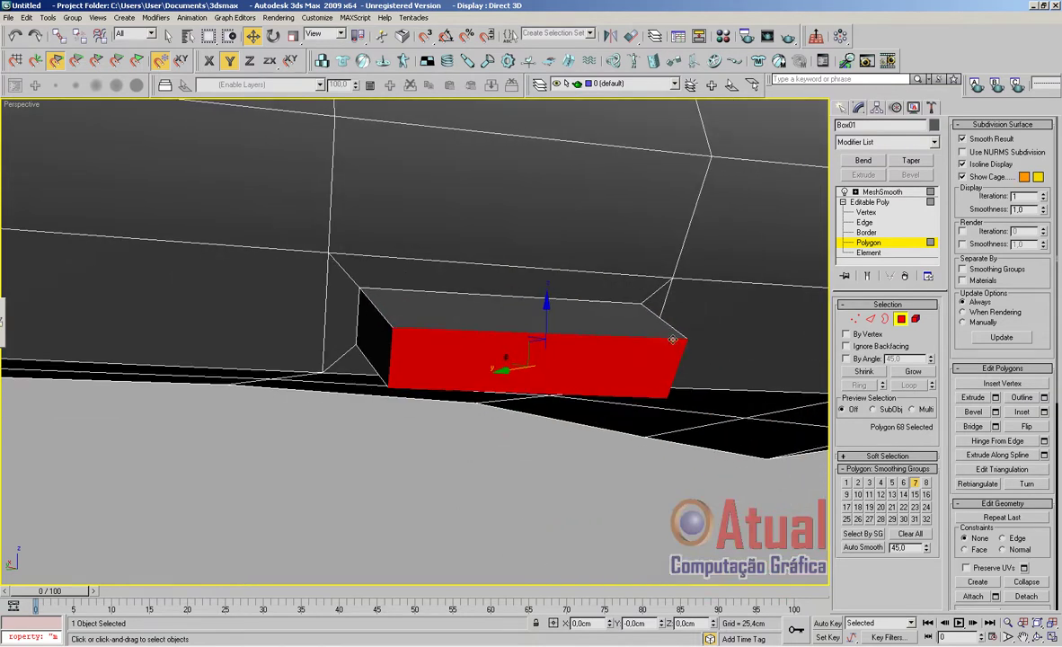
Nudge the rear fin's end polygon outward and rotate it in the top view
key(t)
middle_drag(686, 459, 693, 505)
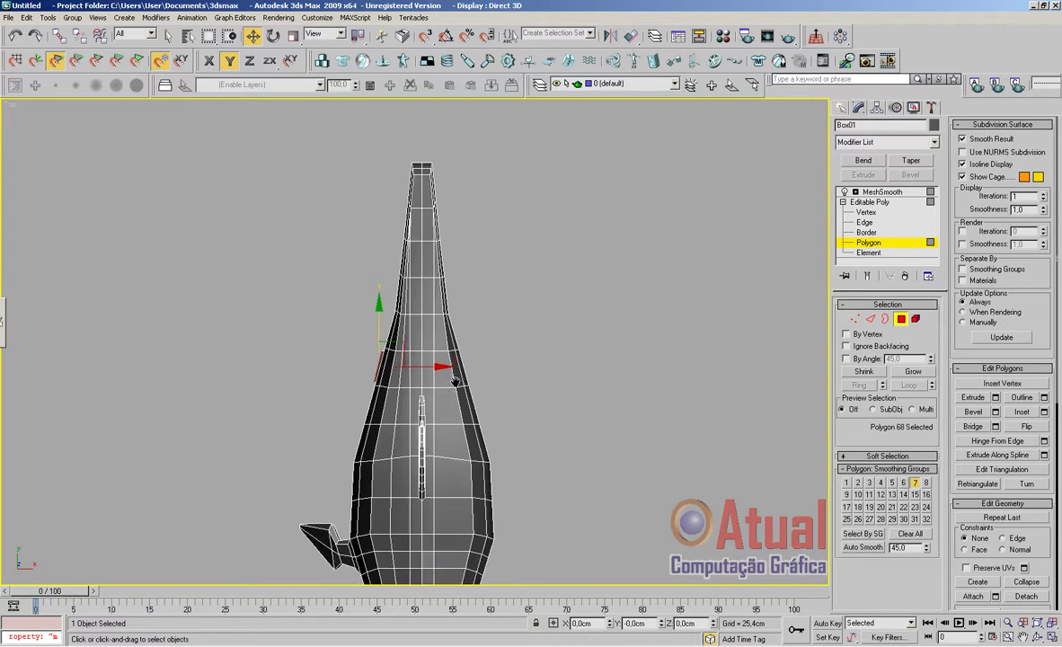
scroll(461, 379, up, 5)
scroll(461, 378, up, 4)
mouse_move(382, 418)
mouse_down()
mouse_move(353, 417)
mouse_move(377, 418)
mouse_up()
click(274, 37)
drag(351, 361, 360, 389)
click(256, 41)
key(p)
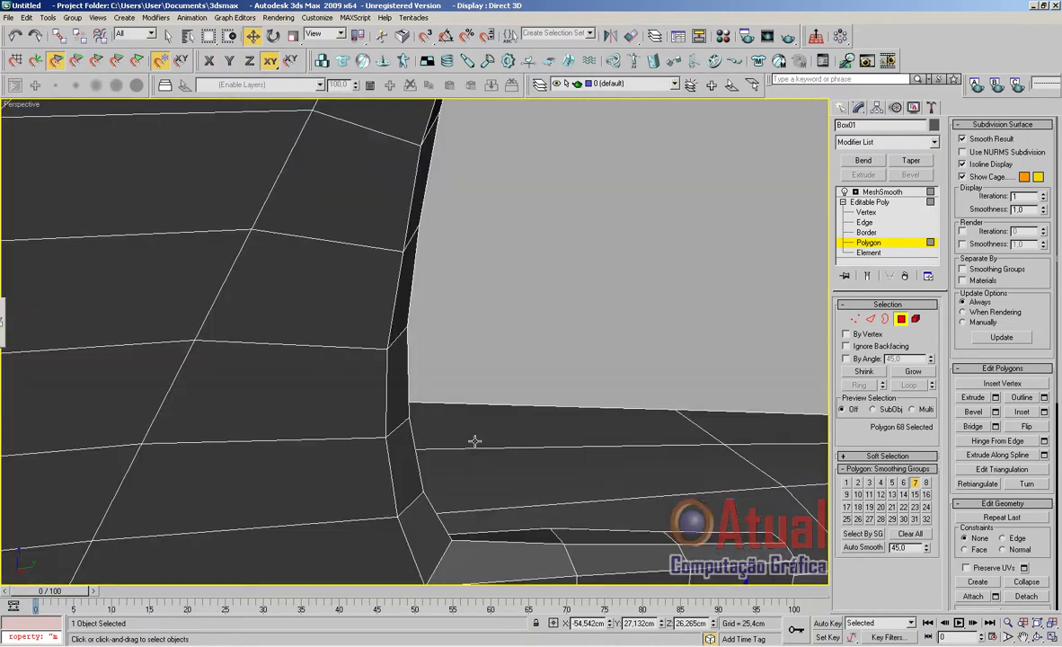
Scale the rear fin's end polygon down along Z to make it thinner
key(z)
scroll(485, 445, down, 6)
alt+middle_drag(498, 462, 716, 431)
alt+middle_drag(404, 431, 675, 440)
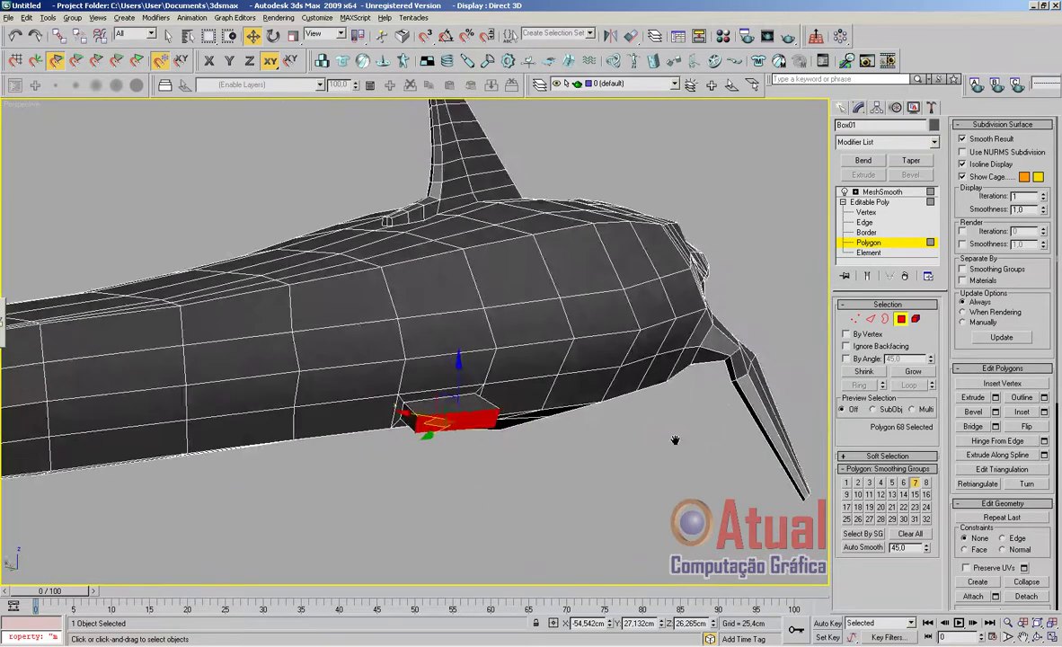
scroll(633, 441, up, 4)
click(292, 40)
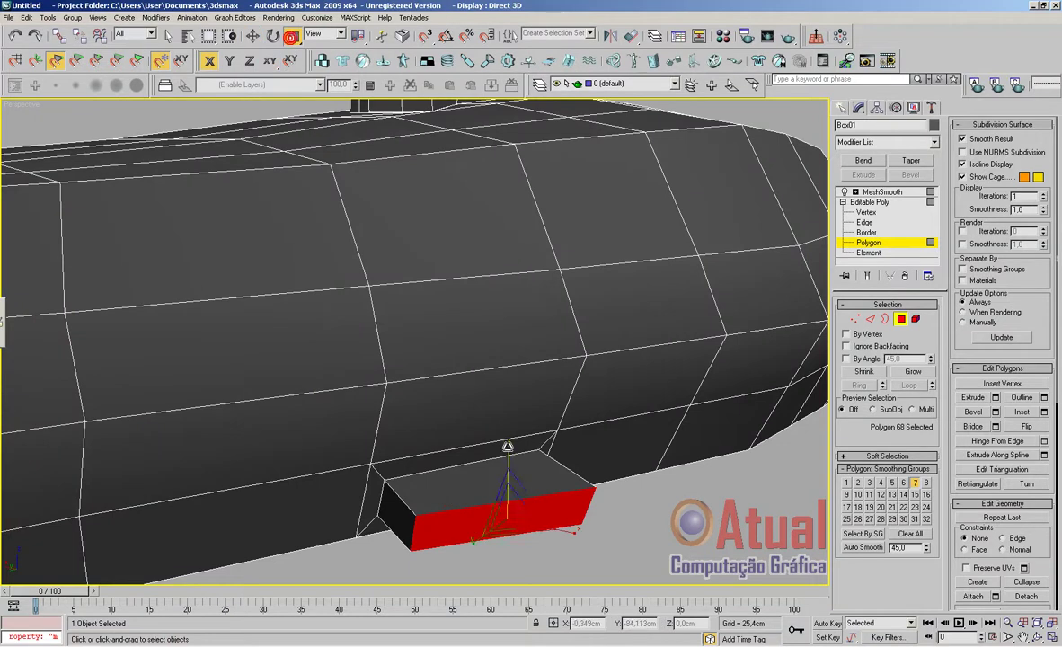
drag(508, 455, 508, 480)
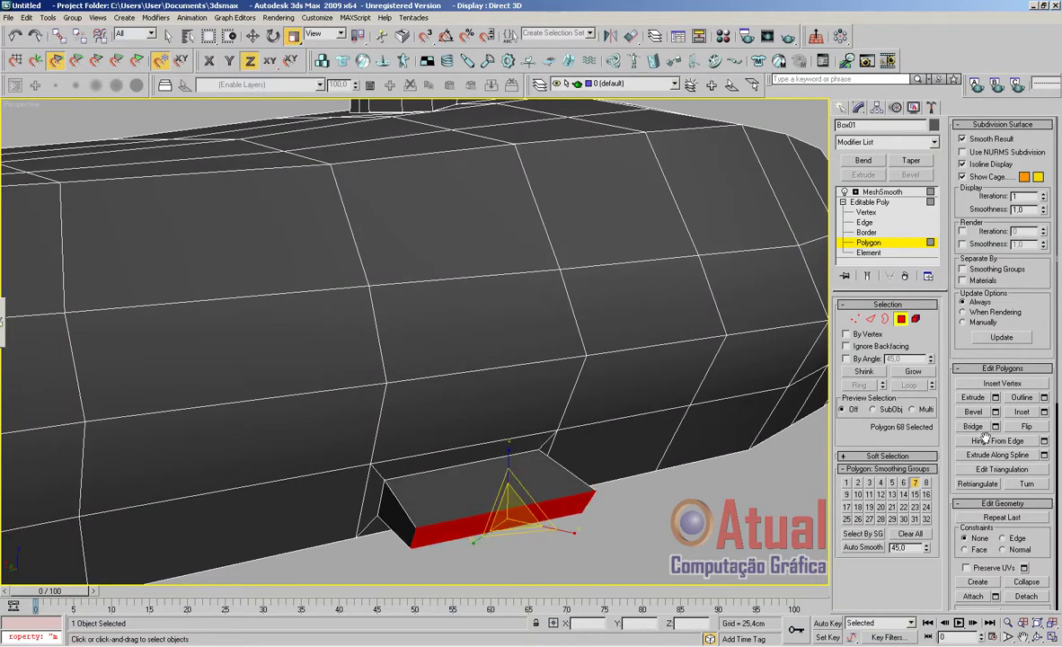
Extrude the thinned end polygon farther outward as a group to form the rear fin's blade
click(994, 397)
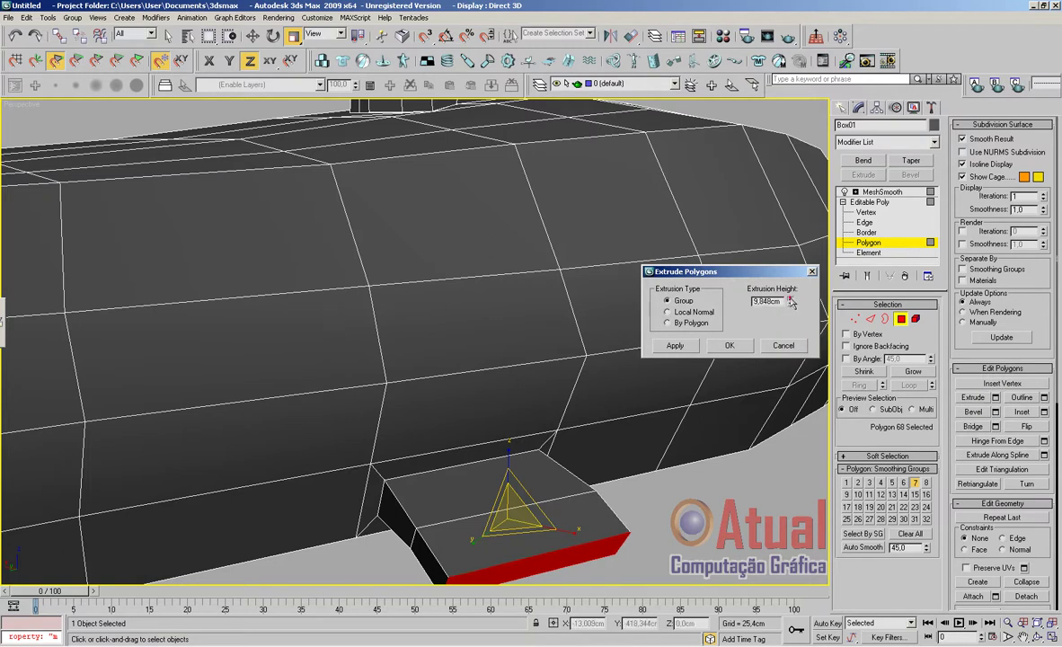
drag(789, 300, 793, 219)
click(731, 347)
scroll(705, 431, down, 4)
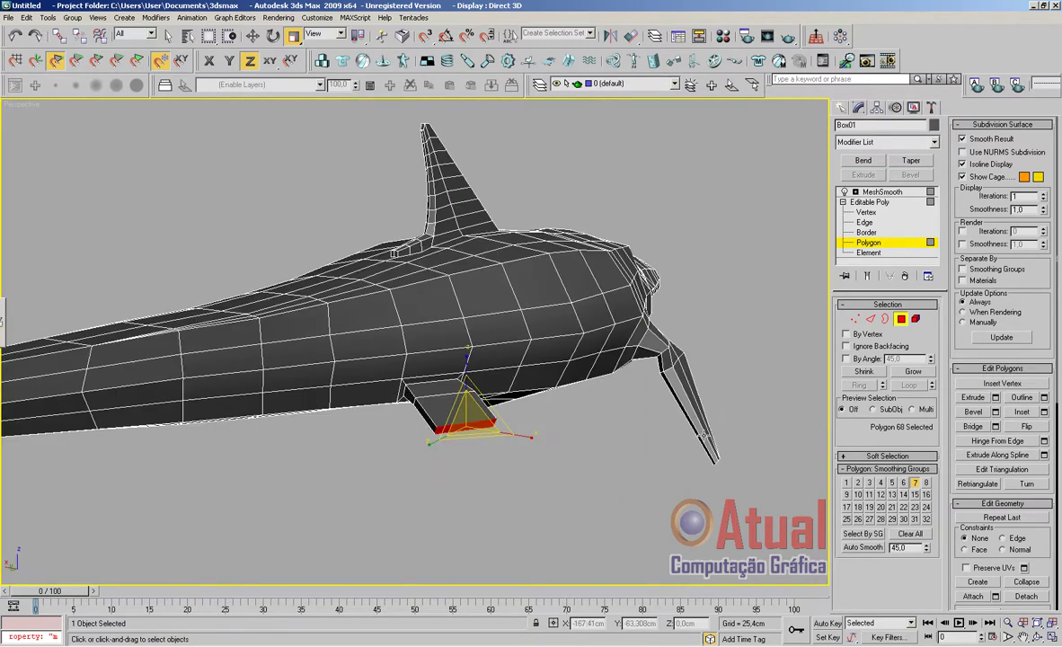
In the top view, stretch the blade's end polygon along Y, rotate it, and move it about 11 cm toward the tail
key(t)
middle_drag(523, 434, 575, 413)
scroll(361, 144, up, 2)
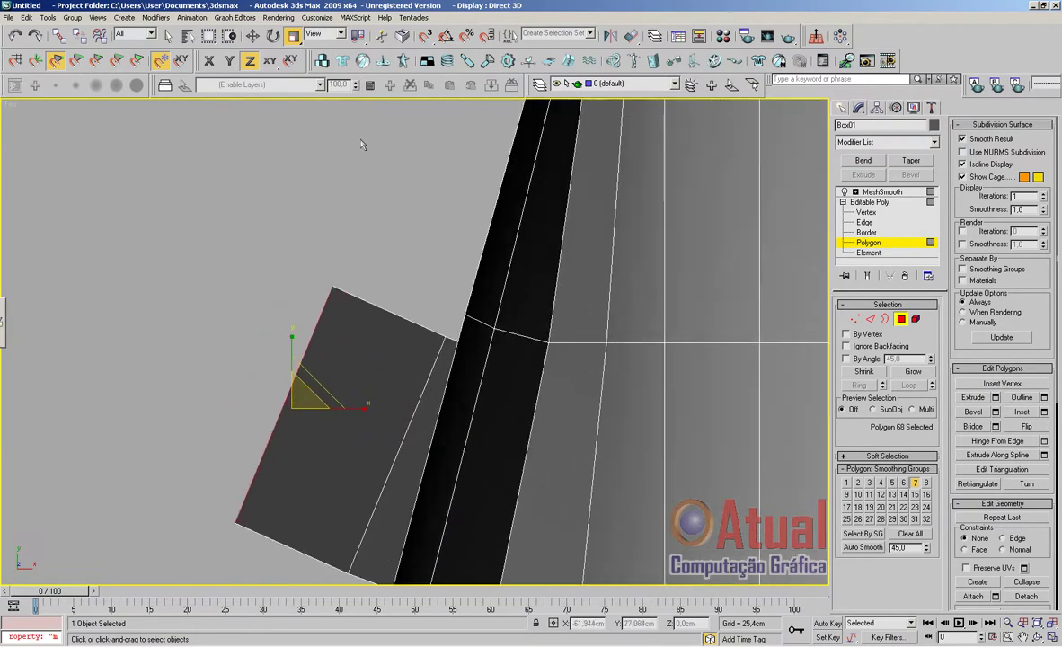
click(252, 36)
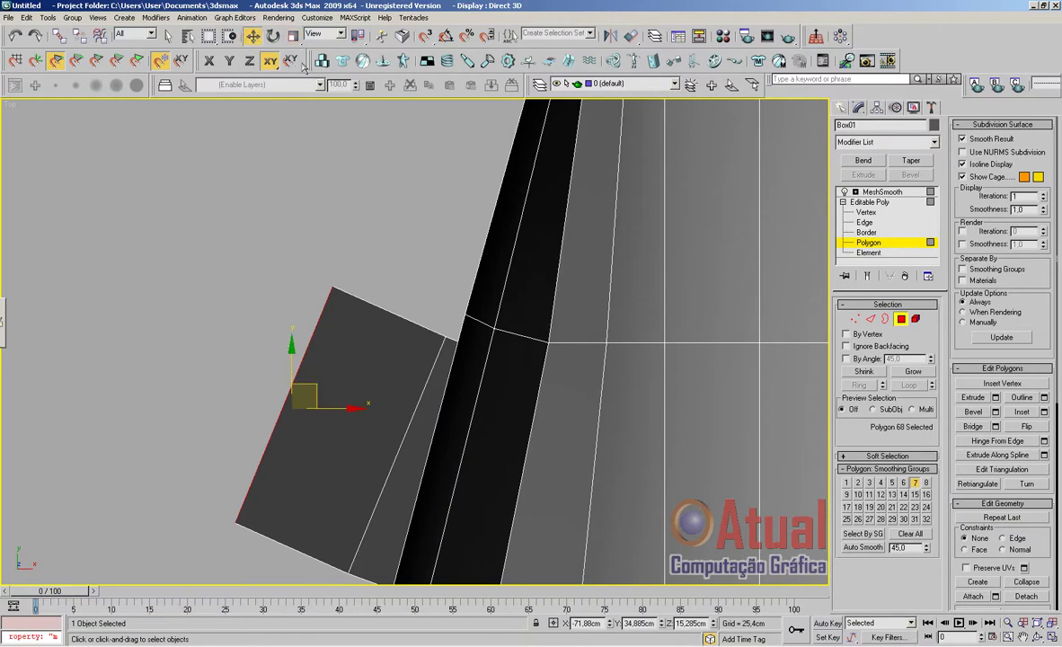
click(294, 37)
drag(293, 354, 299, 321)
key(e)
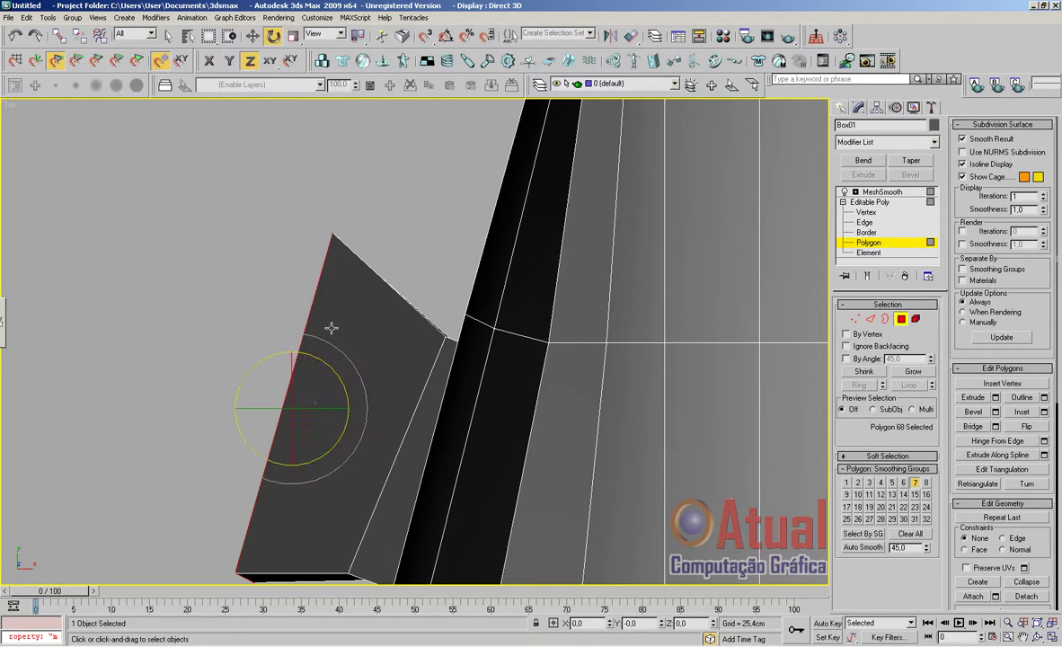
drag(311, 362, 325, 297)
click(258, 37)
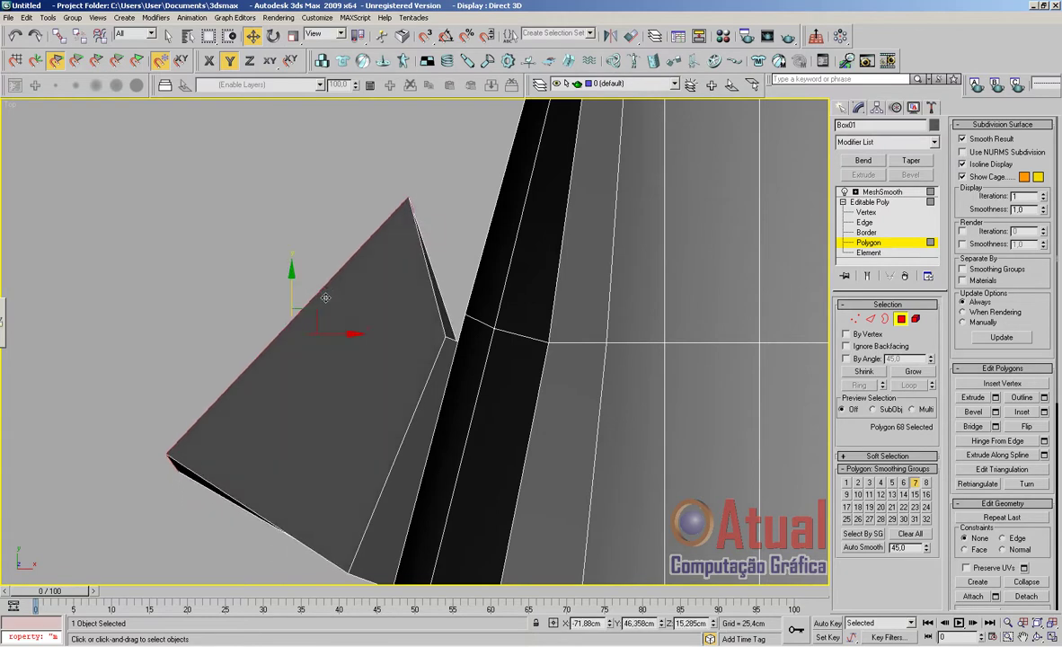
Connect the edge ring running through the rear fin and body with one new edge loop
scroll(451, 373, down, 3)
click(870, 320)
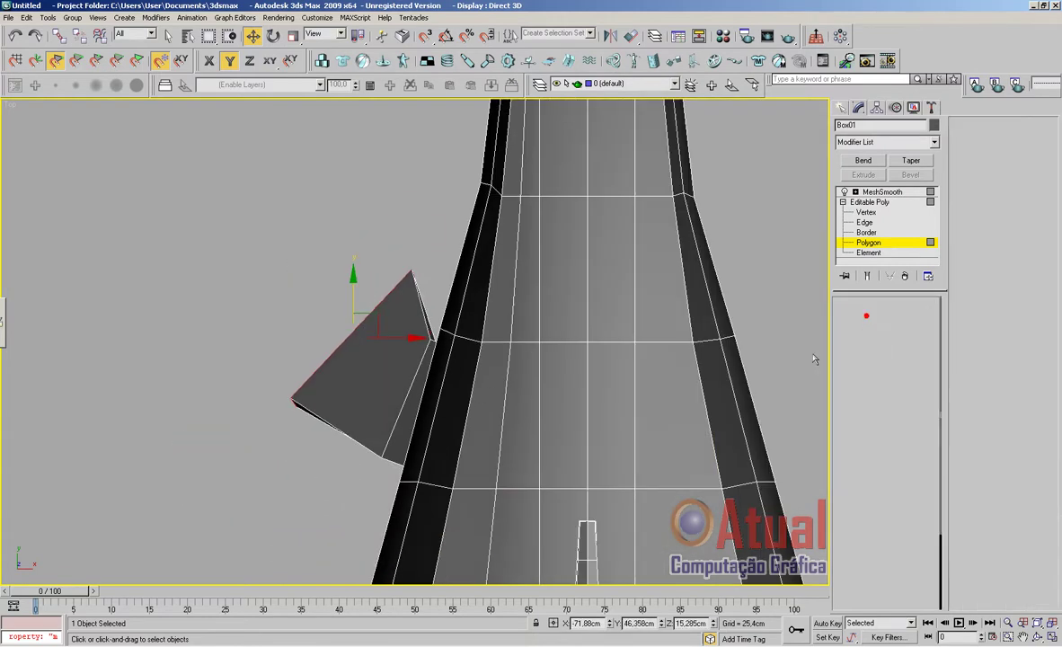
click(352, 333)
click(859, 386)
right_click(604, 429)
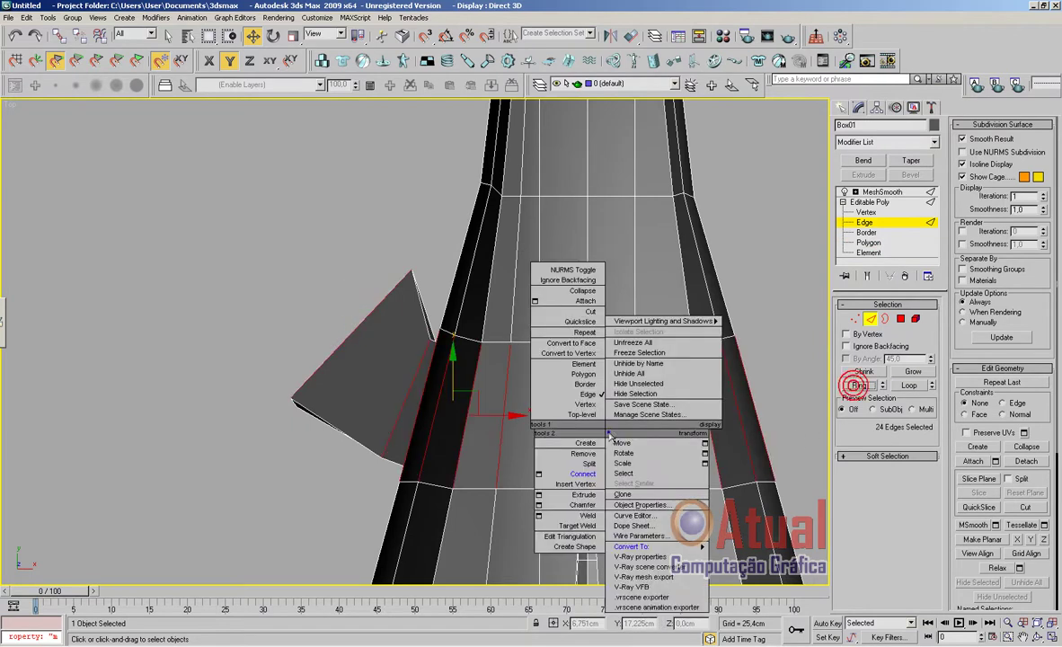
click(595, 474)
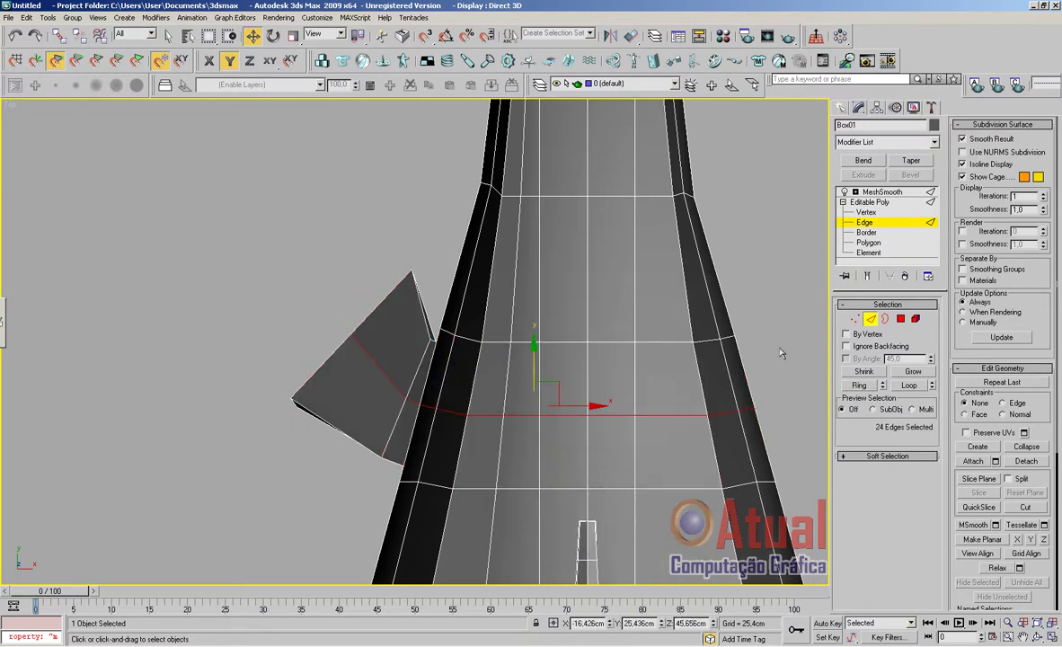
Reshape the rear fin in the top view by moving its outer middle, front corner and root vertices for a rounder outline
click(865, 320)
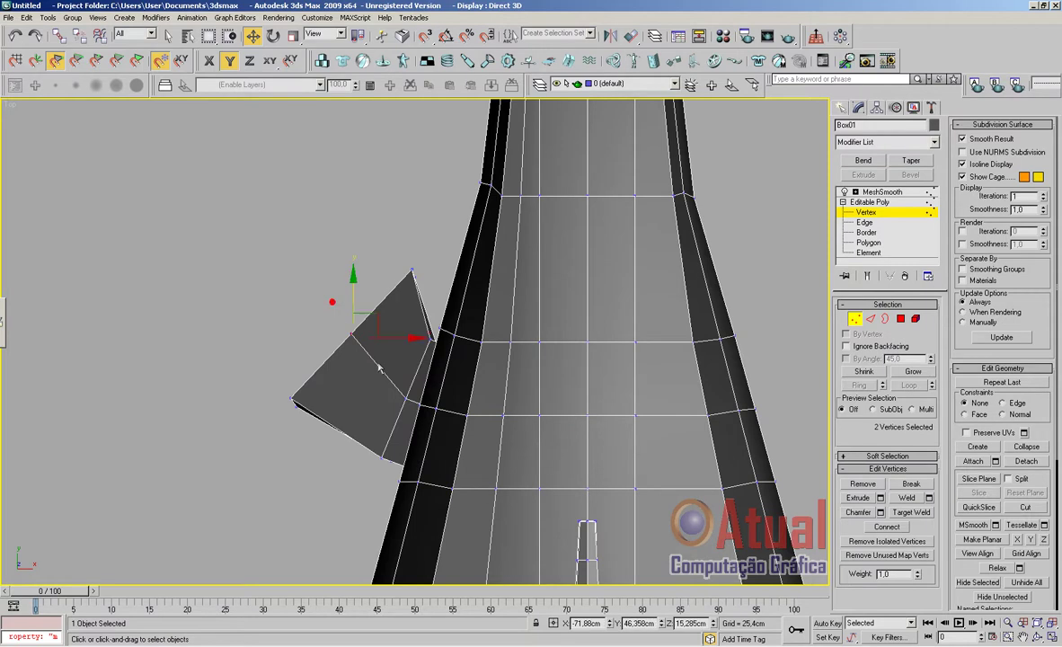
click(375, 324)
drag(348, 319, 362, 293)
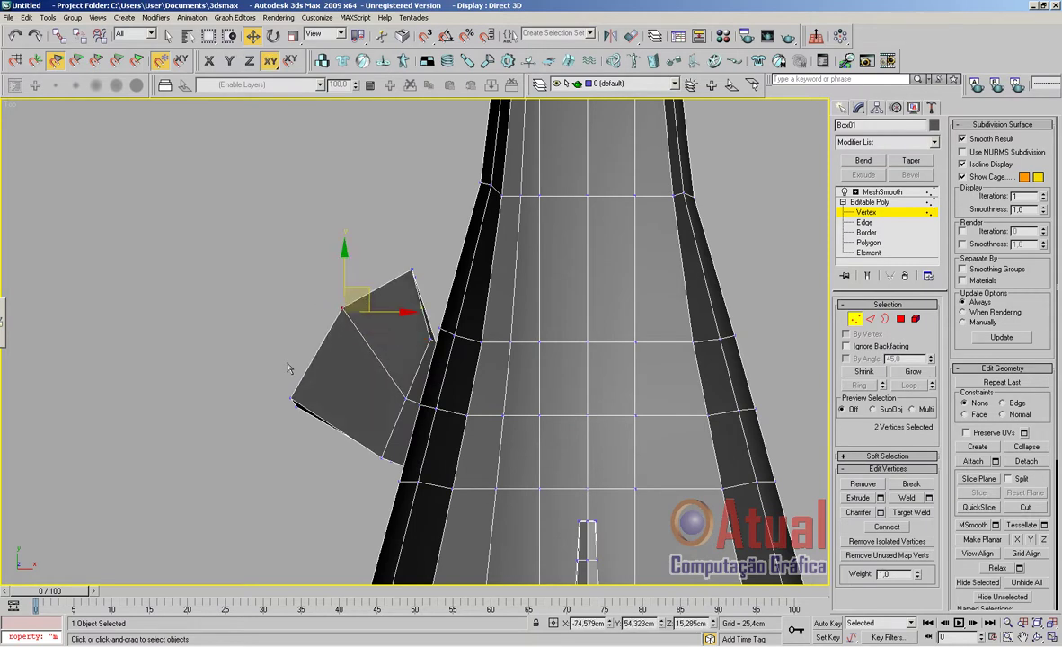
drag(281, 361, 311, 420)
drag(313, 379, 316, 364)
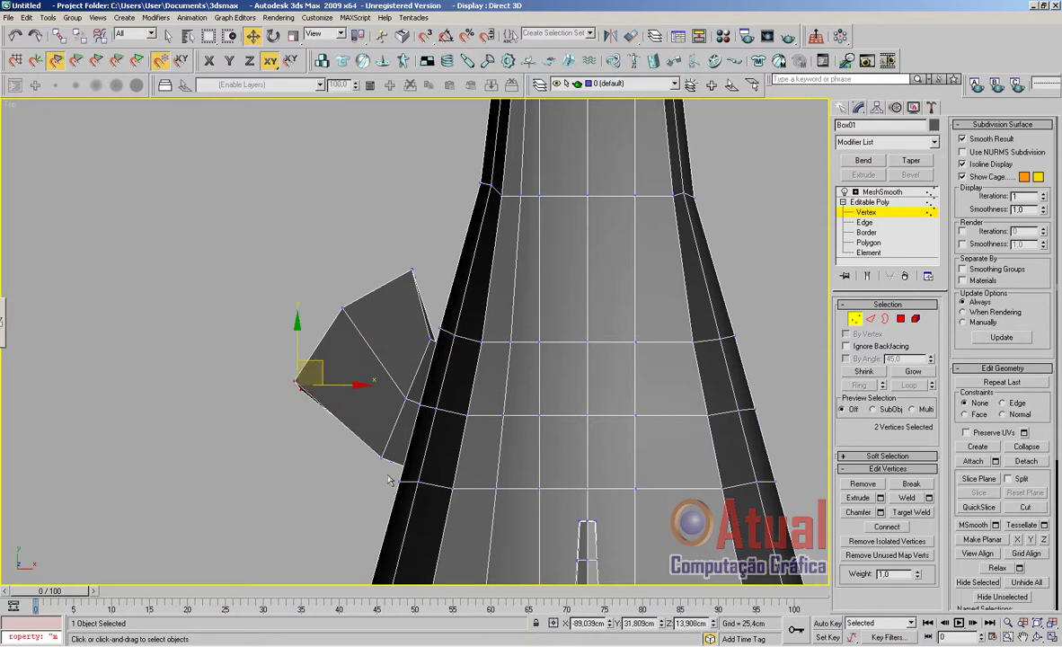
drag(370, 439, 400, 416)
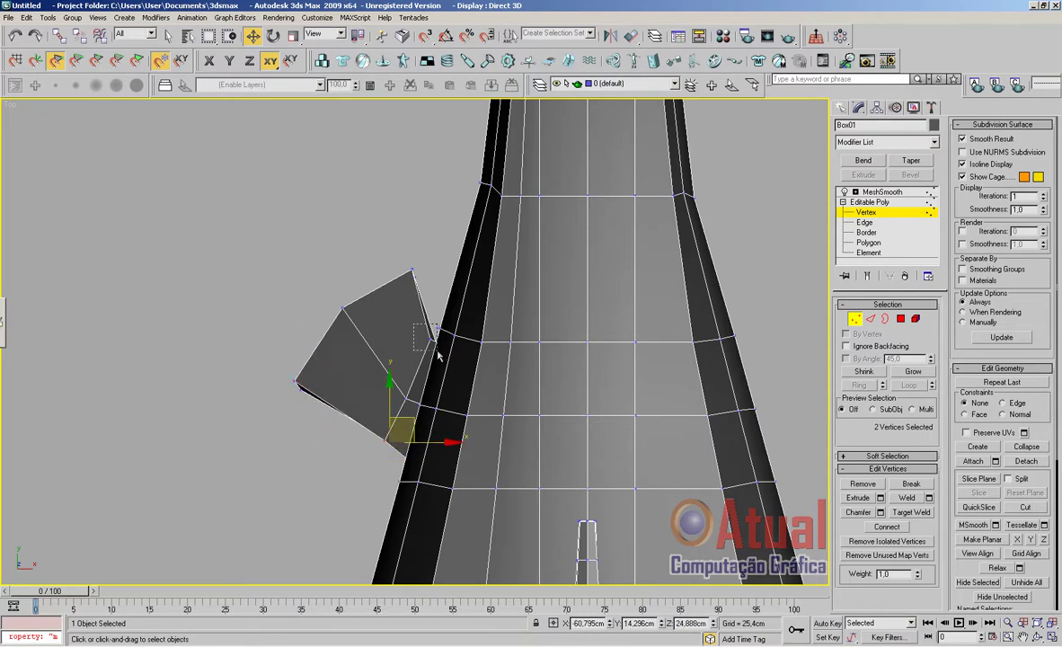
mouse_move(439, 355)
mouse_down()
mouse_move(448, 329)
mouse_move(450, 341)
mouse_up()
Check the new rear fin's shape with MeshSmooth from the top and up close in perspective
click(885, 193)
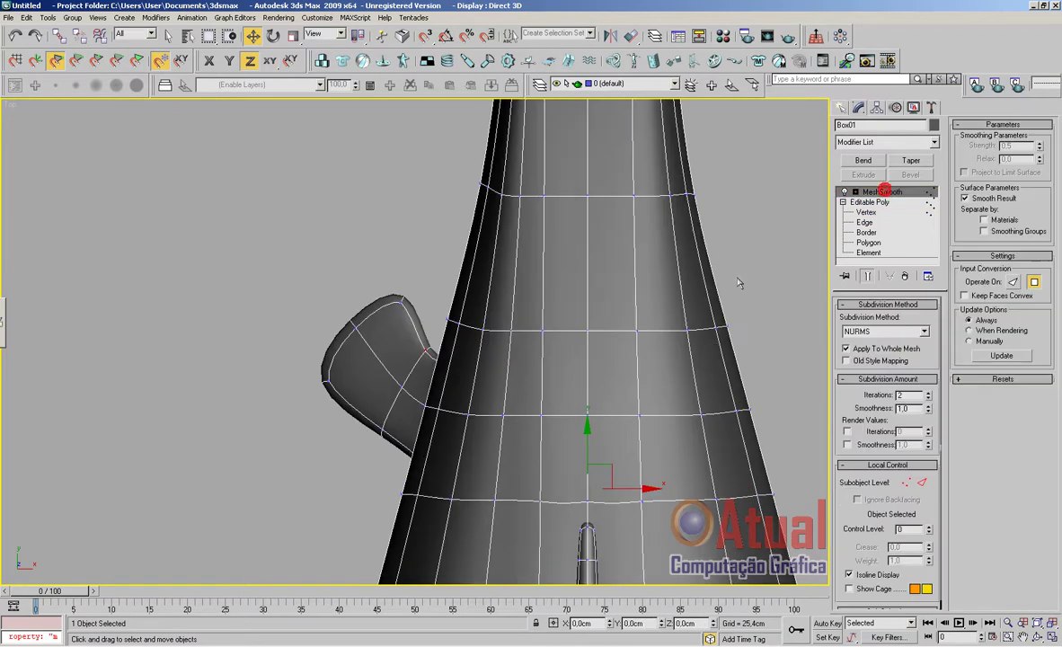
click(733, 288)
scroll(664, 382, down, 3)
key(p)
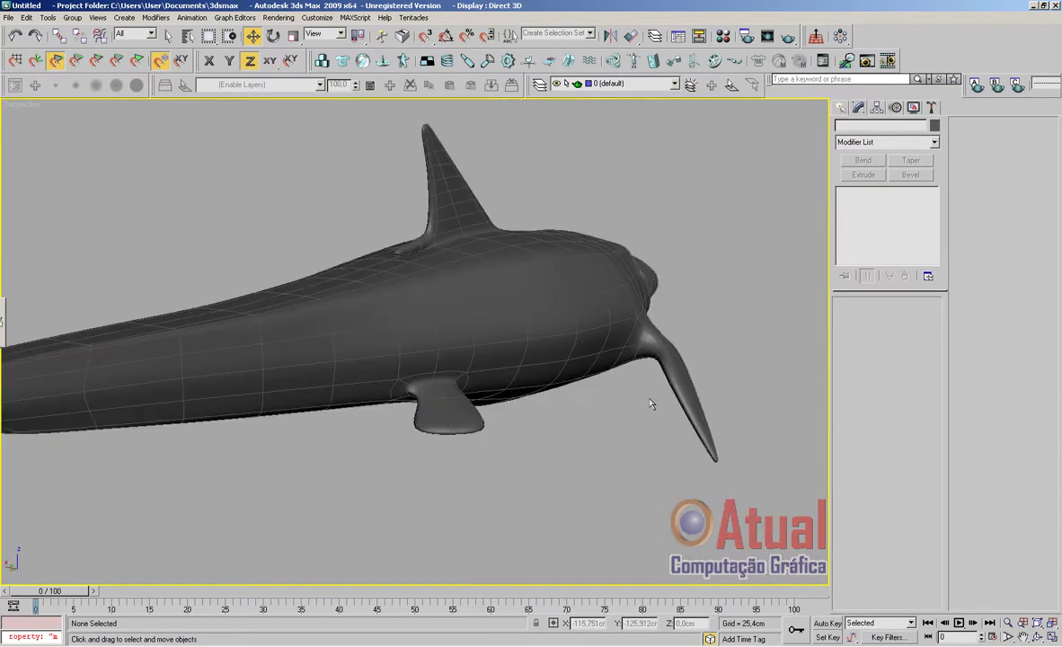
scroll(600, 375, down, 2)
alt+middle_drag(541, 401, 543, 451)
alt+middle_drag(600, 371, 601, 240)
scroll(628, 416, up, 6)
click(584, 419)
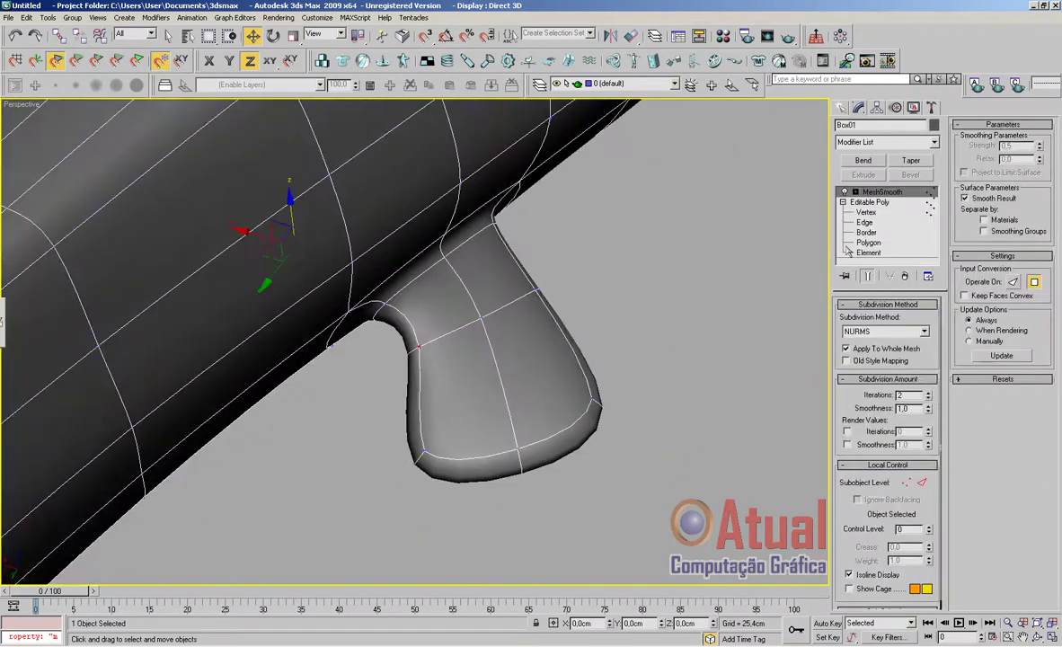
Connect the edge ring around the outer section of the rear fin with one new edge loop
click(872, 242)
click(869, 221)
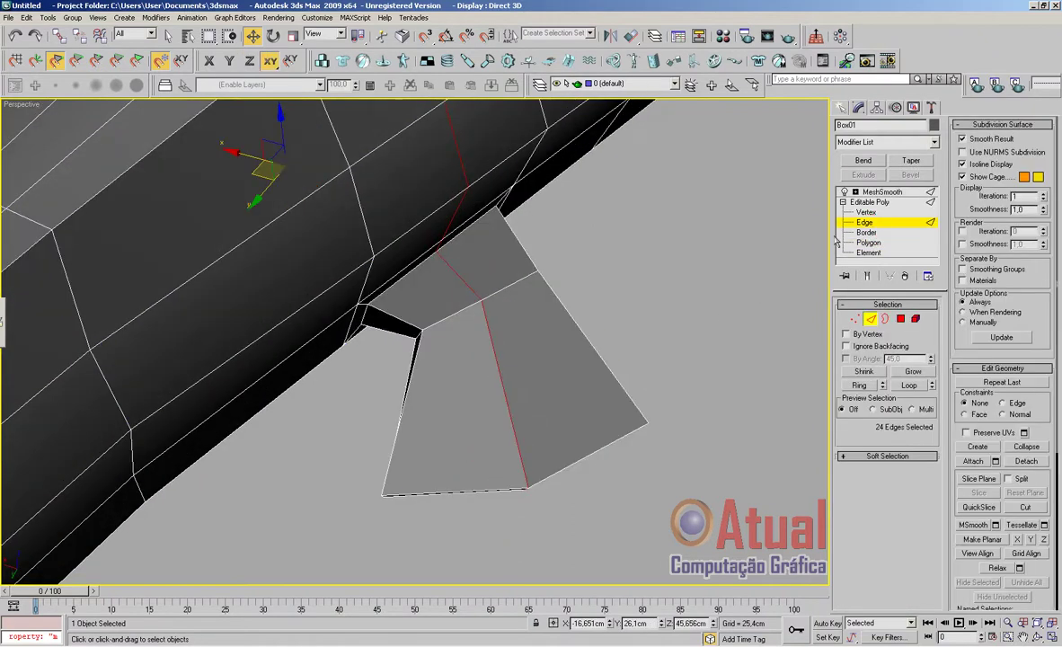
click(632, 400)
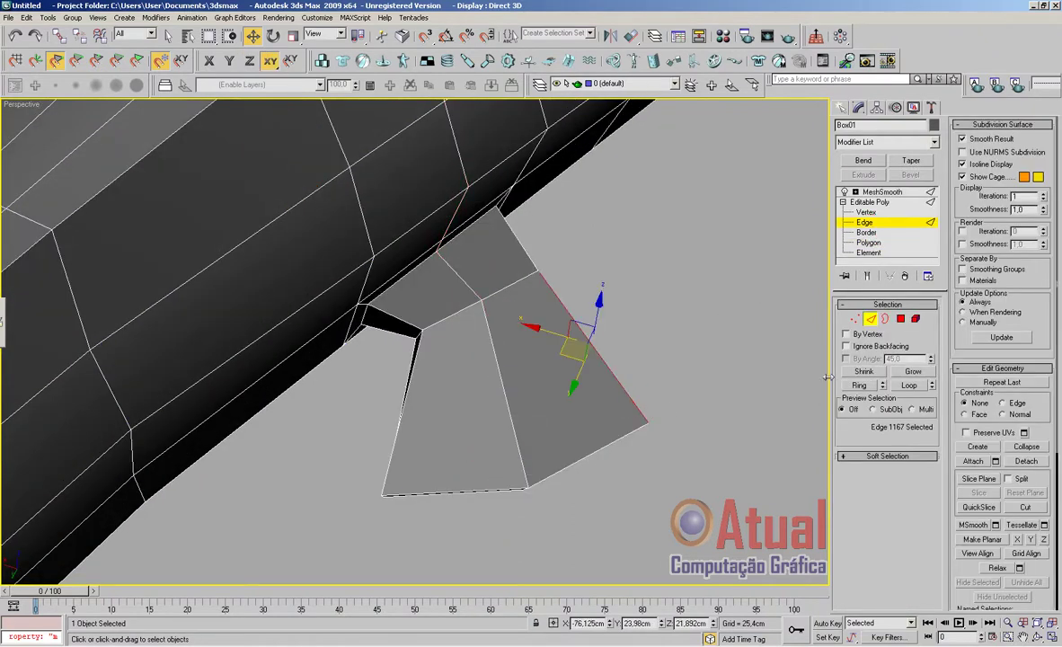
click(855, 385)
right_click(628, 396)
click(615, 442)
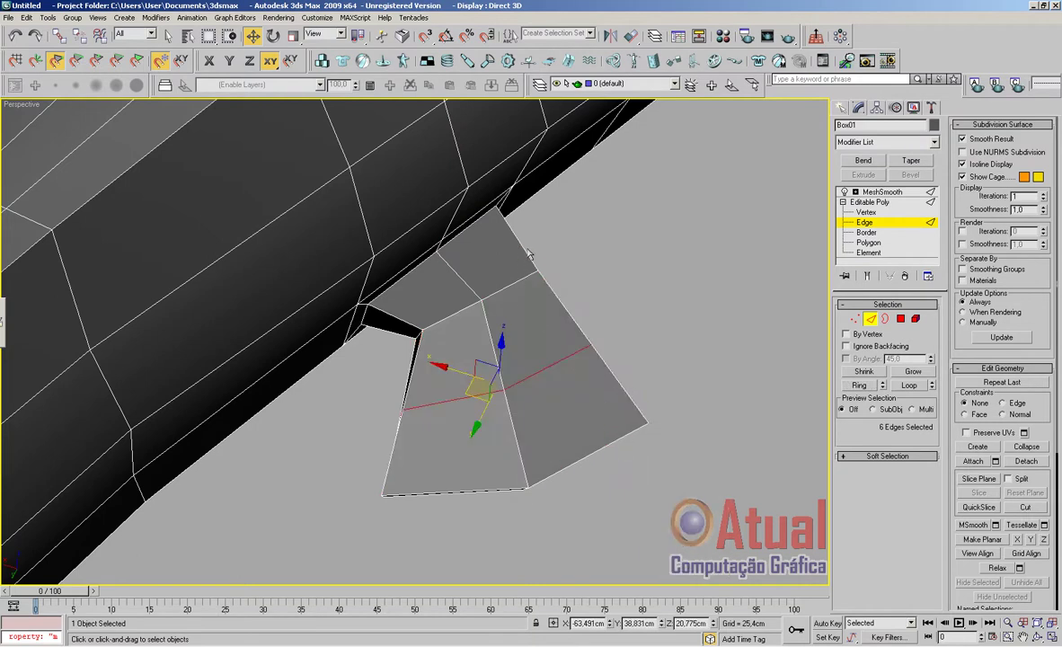
Connect the edge rings of the rear fin's three sections to add an edge loop across each one
click(524, 253)
ctrl+click(615, 379)
ctrl+click(576, 323)
click(864, 385)
right_click(630, 394)
click(620, 439)
Check the subdivided rear fin with MeshSmooth from further away and up close
click(713, 398)
click(881, 194)
click(747, 353)
scroll(722, 390, down, 3)
scroll(722, 390, down, 2)
alt+middle_drag(722, 390, 710, 415)
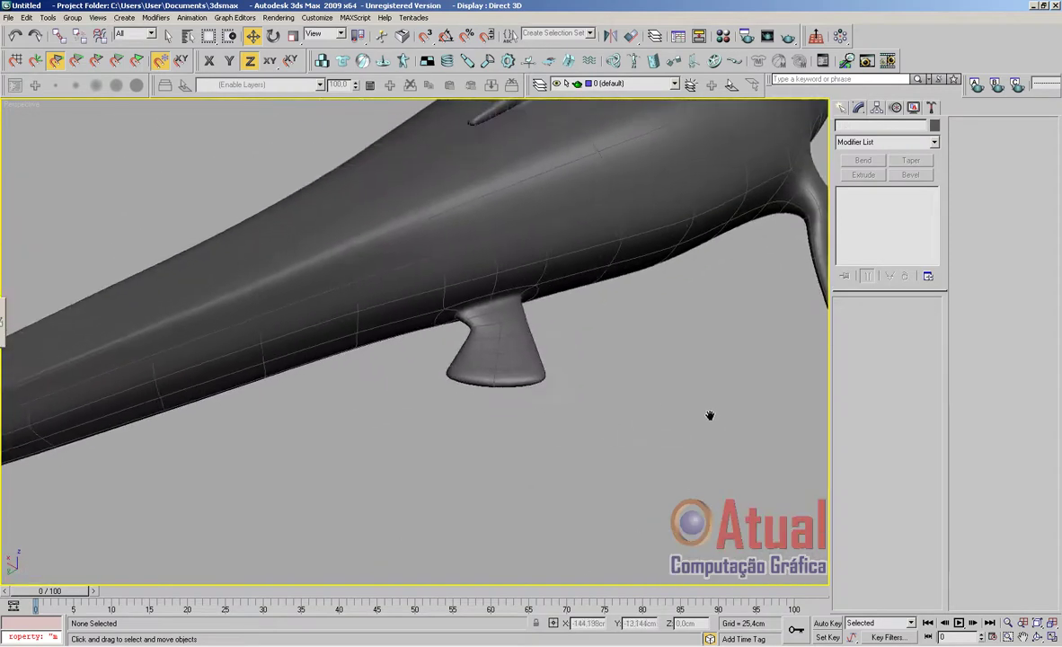
scroll(710, 415, up, 4)
Move the rear corner, middle and front corner vertex pairs of the rear fin's outer edge to reshape its tip
click(675, 419)
click(868, 213)
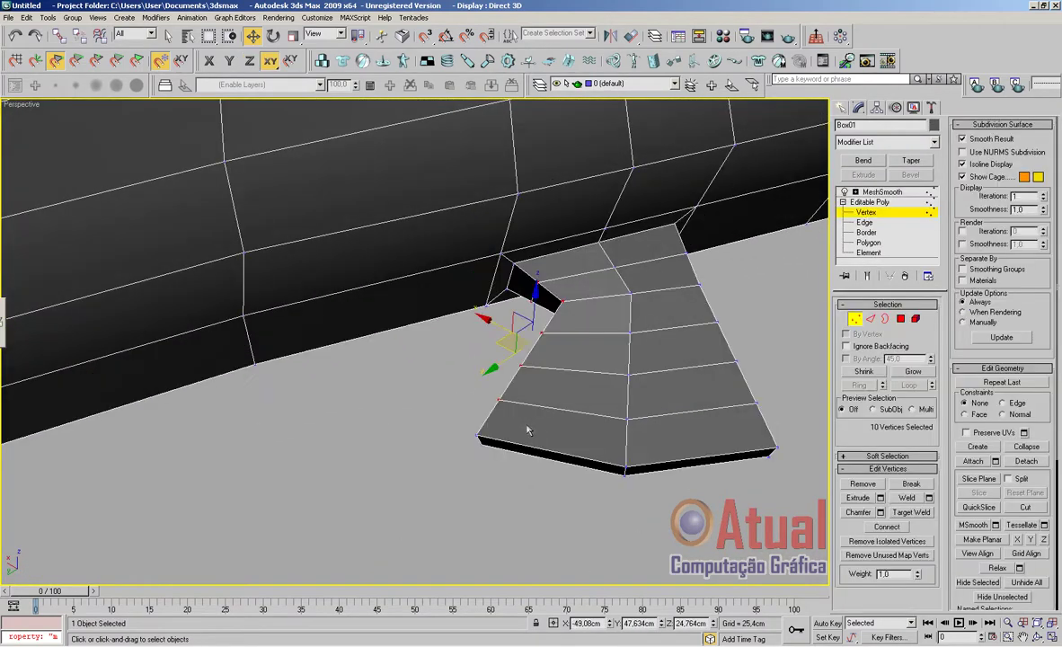
drag(474, 428, 510, 452)
drag(446, 462, 395, 442)
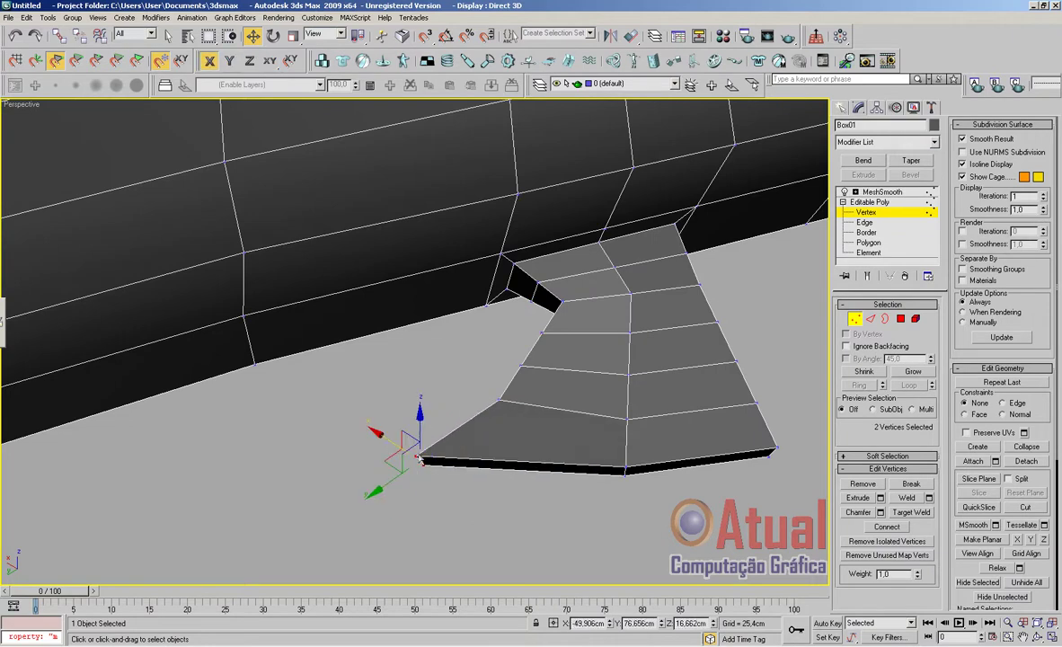
drag(638, 493, 575, 507)
drag(795, 481, 719, 520)
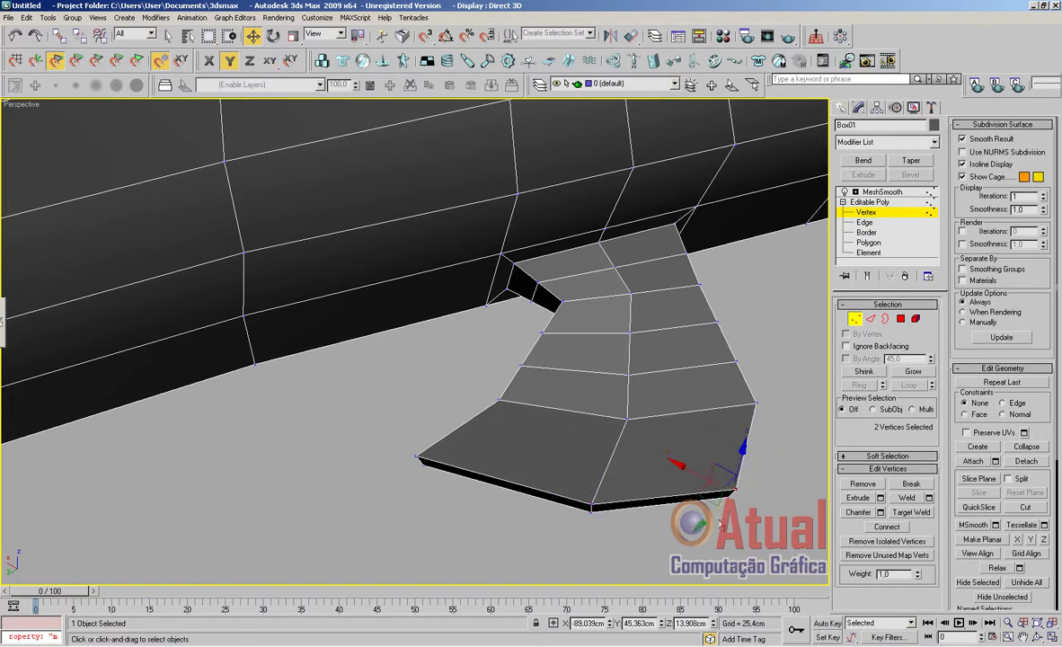
Lower the rear fin's two end polygons along Z and check the result with MeshSmooth
alt+middle_drag(712, 466, 784, 469)
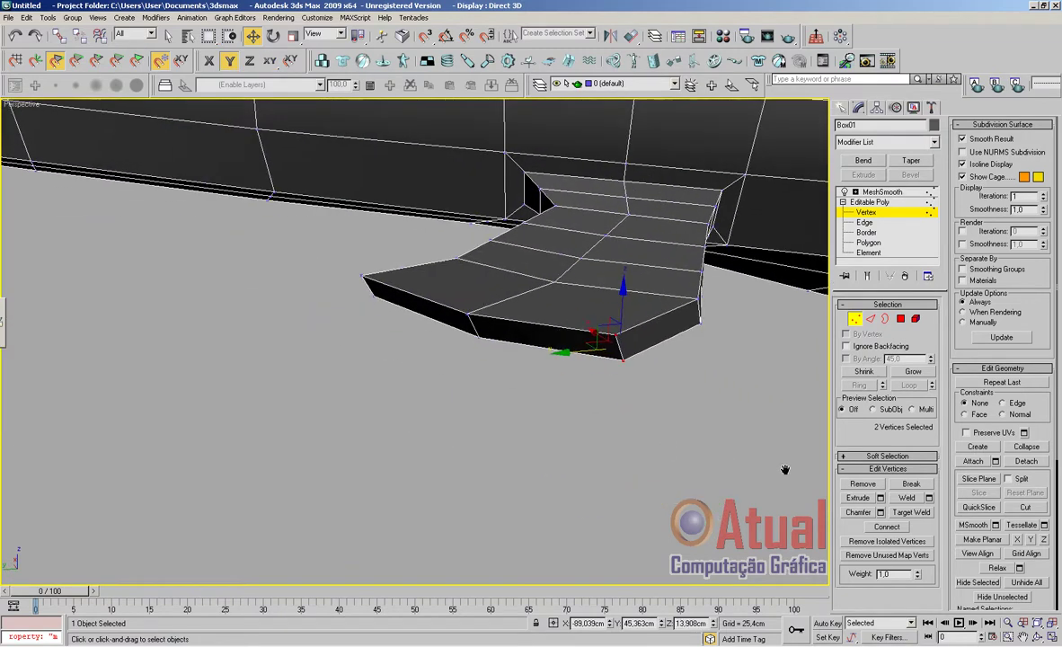
click(900, 319)
drag(477, 280, 477, 308)
alt+middle_drag(655, 358, 459, 329)
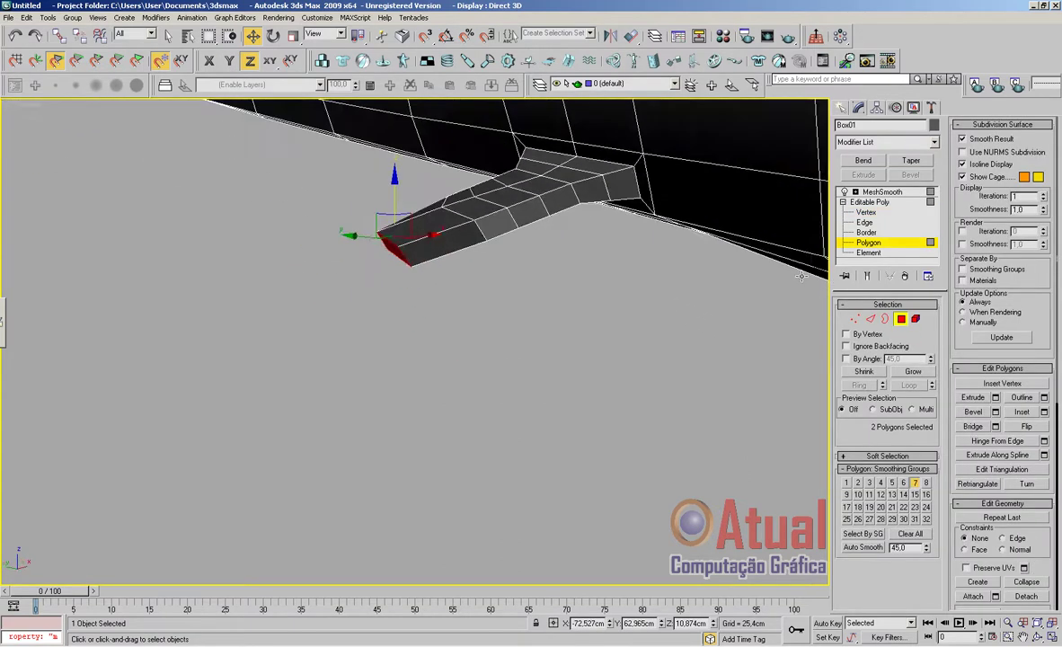
click(889, 191)
click(617, 333)
scroll(613, 372, down, 5)
middle_drag(589, 404, 659, 406)
click(640, 405)
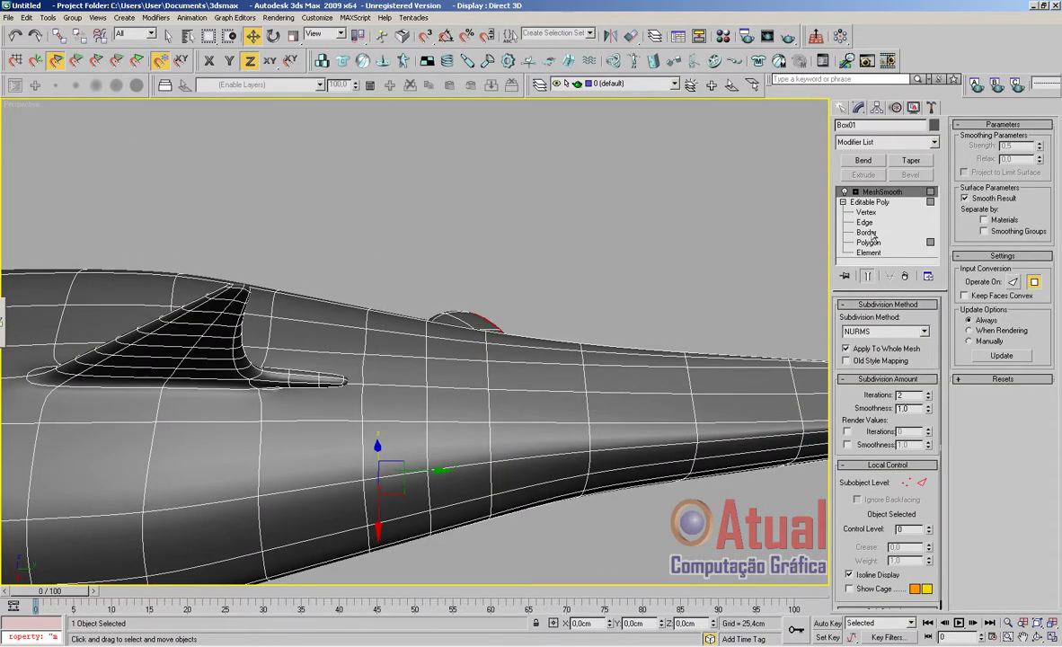
Connect the edge ring along the body behind the dorsal fin to add one loop around the tail section
click(864, 221)
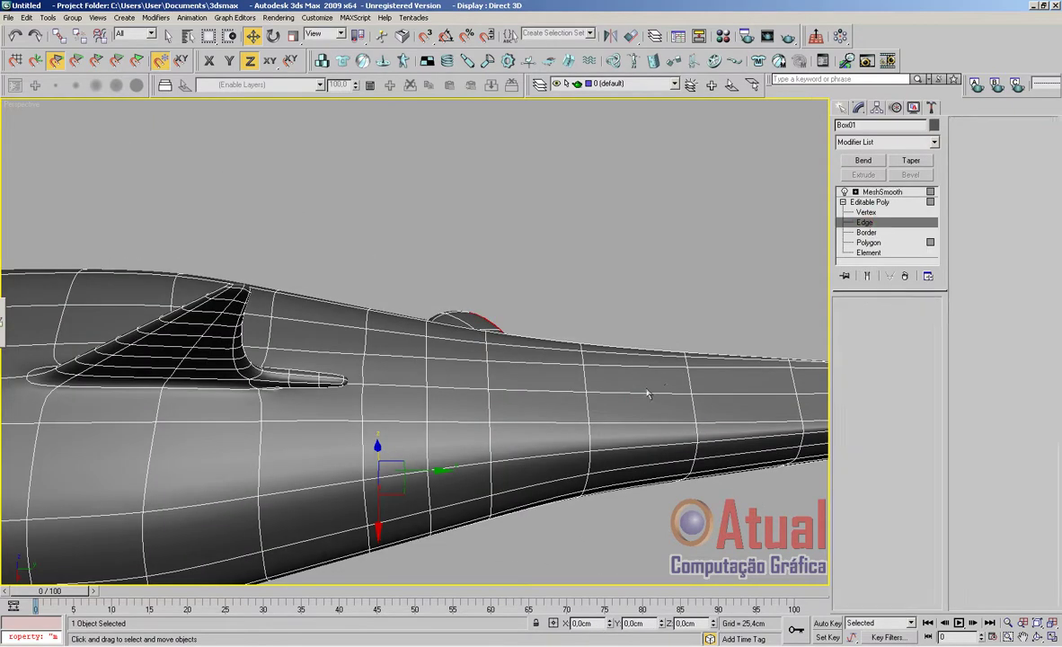
click(641, 394)
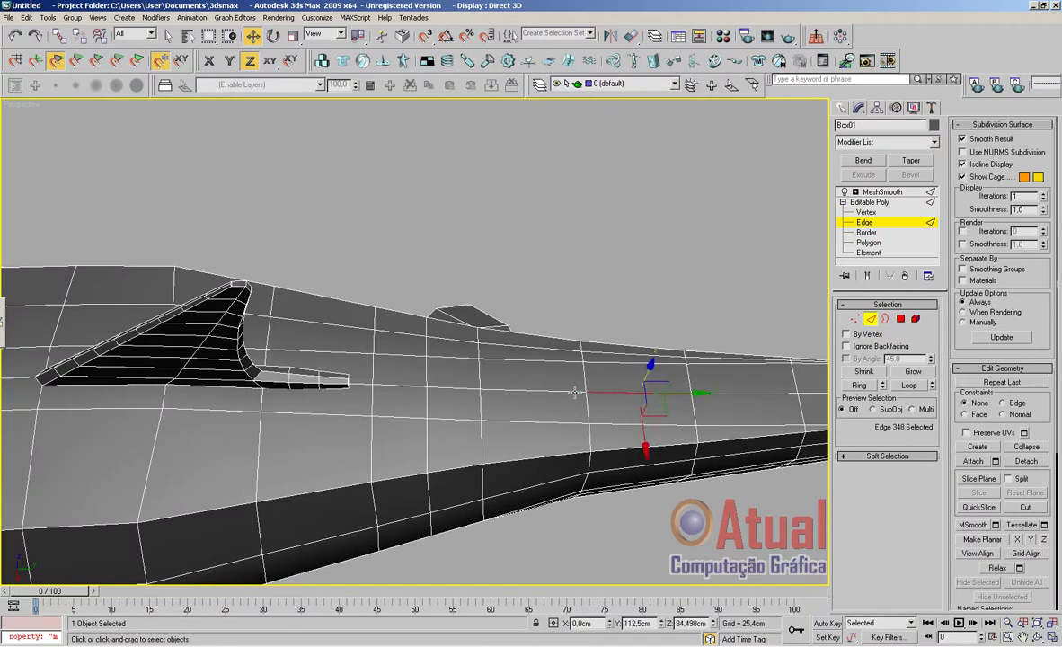
scroll(530, 362, down, 4)
alt+middle_drag(616, 409, 597, 356)
scroll(633, 452, up, 2)
mouse_move(633, 453)
middle_down()
mouse_move(619, 479)
mouse_move(619, 414)
mouse_move(626, 459)
middle_up()
scroll(626, 458, up, 4)
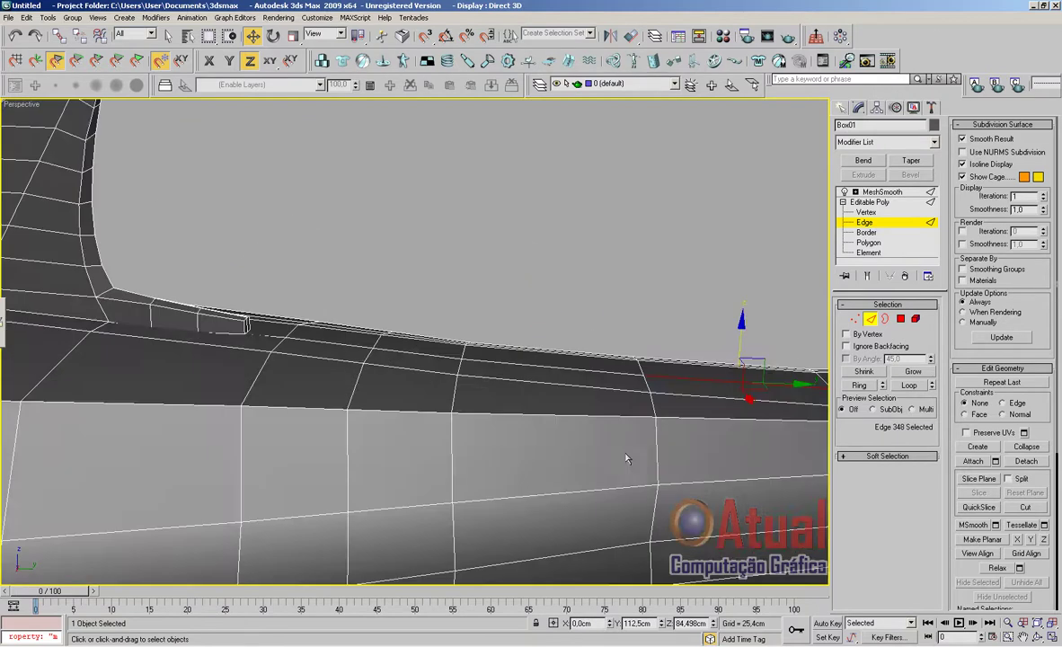
click(859, 385)
right_click(756, 420)
click(749, 461)
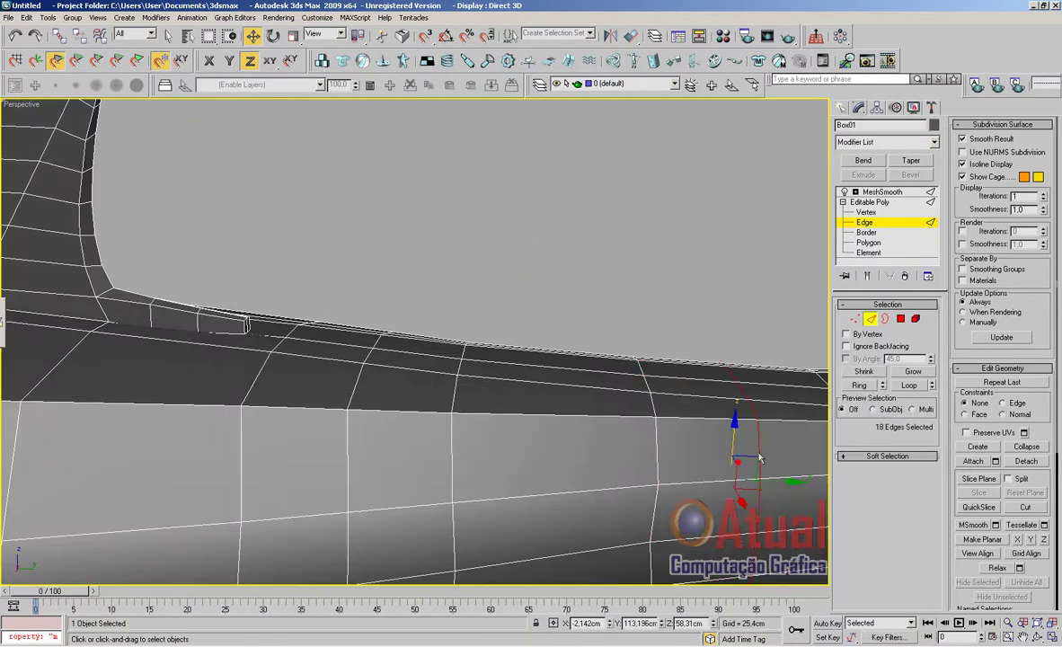
Chamfer the two centre-line back edges on either side of the new loop by about 3.36 cm
click(720, 382)
ctrl+click(763, 384)
scroll(762, 384, down, 4)
alt+middle_drag(752, 386, 710, 445)
scroll(742, 439, up, 3)
scroll(740, 458, down, 5)
scroll(709, 445, up, 2)
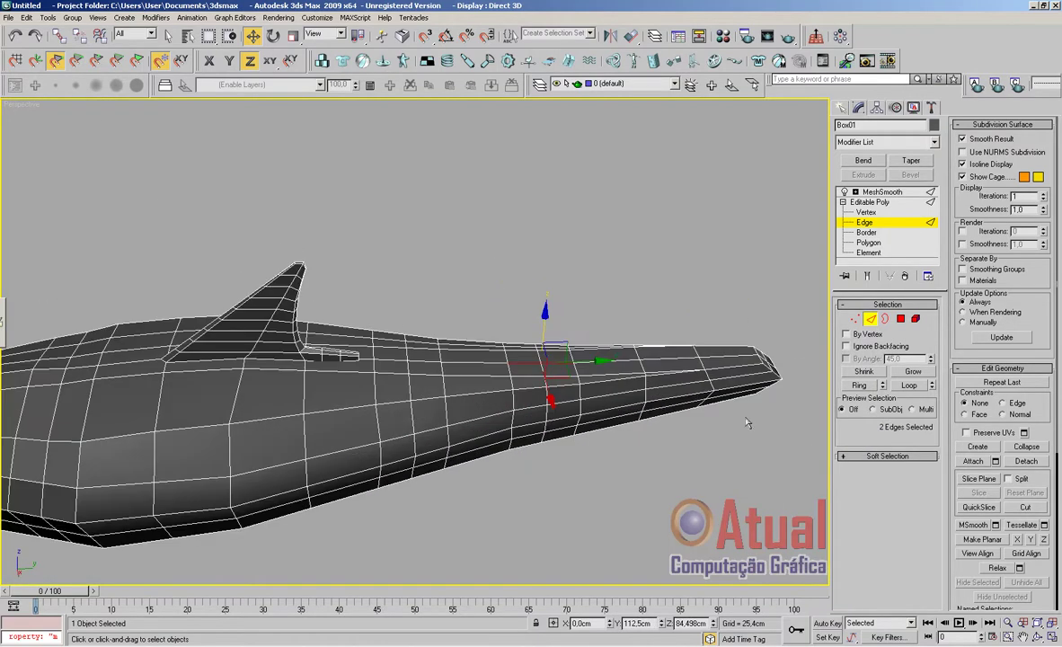
scroll(747, 422, up, 3)
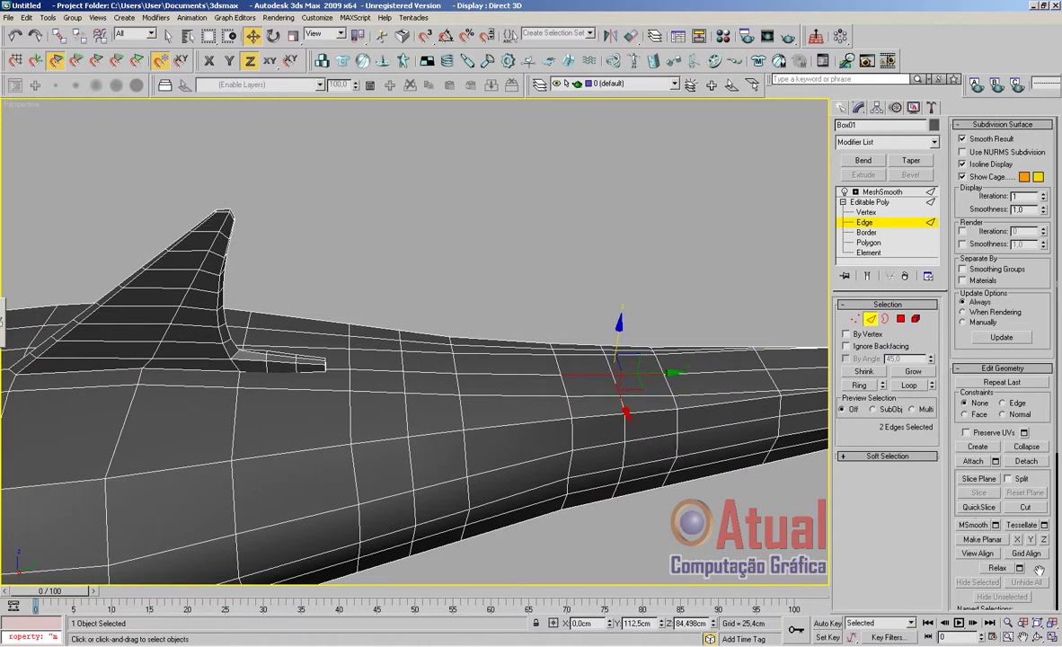
scroll(1039, 570, down, 5)
click(995, 552)
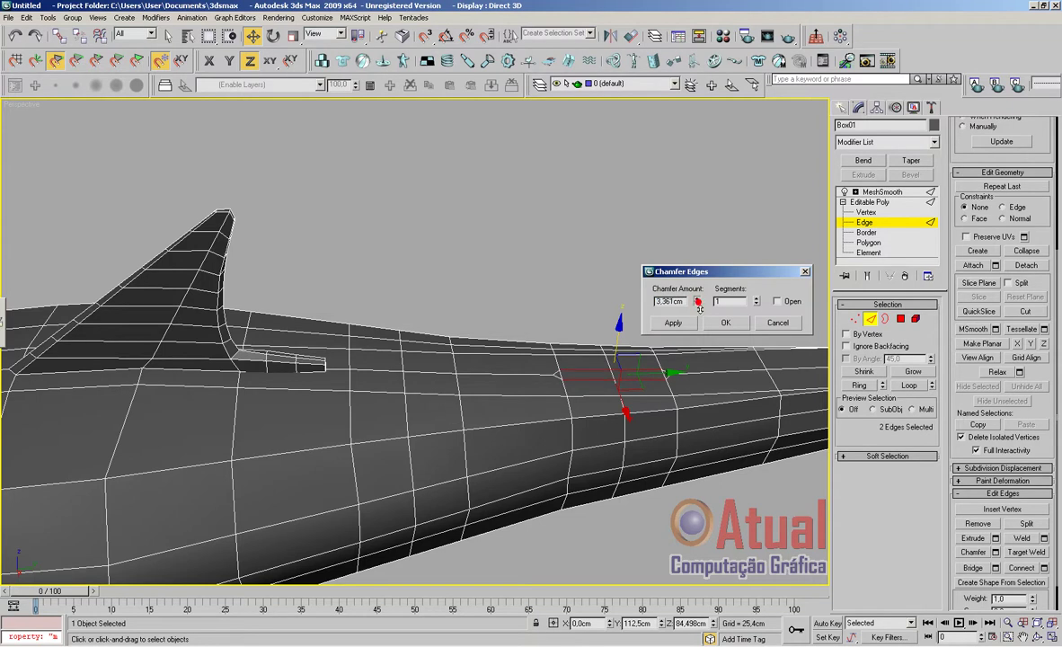
click(723, 323)
Extrude the four polygons of the chamfered strip on the back upward by about 35 cm as a group
alt+middle_drag(648, 278, 494, 368)
scroll(588, 327, up, 4)
click(902, 320)
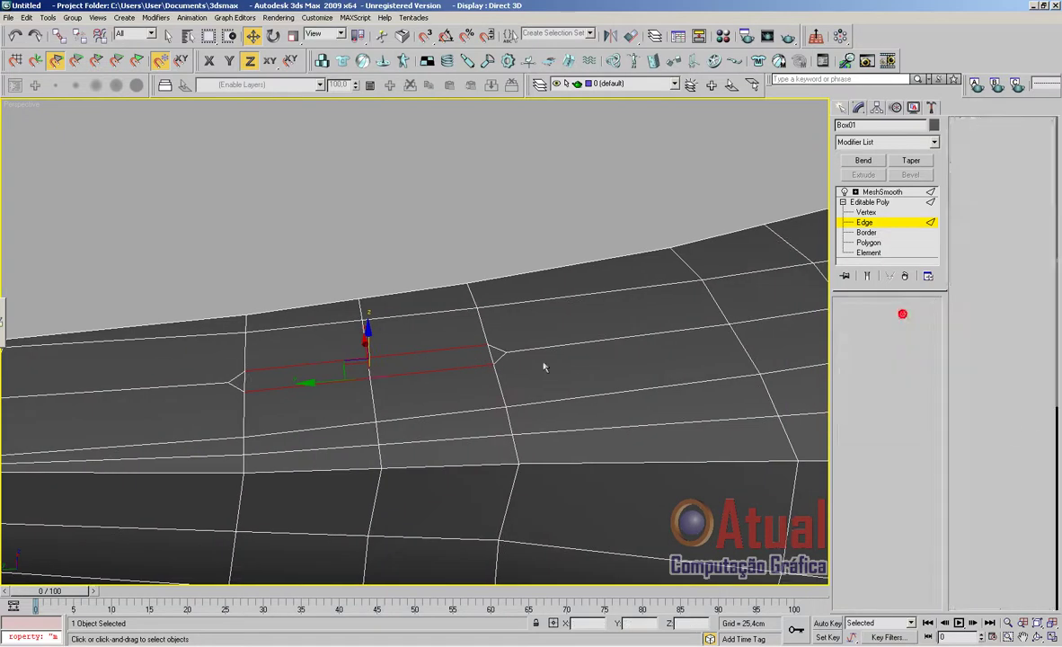
click(497, 353)
ctrl+click(438, 361)
ctrl+click(343, 367)
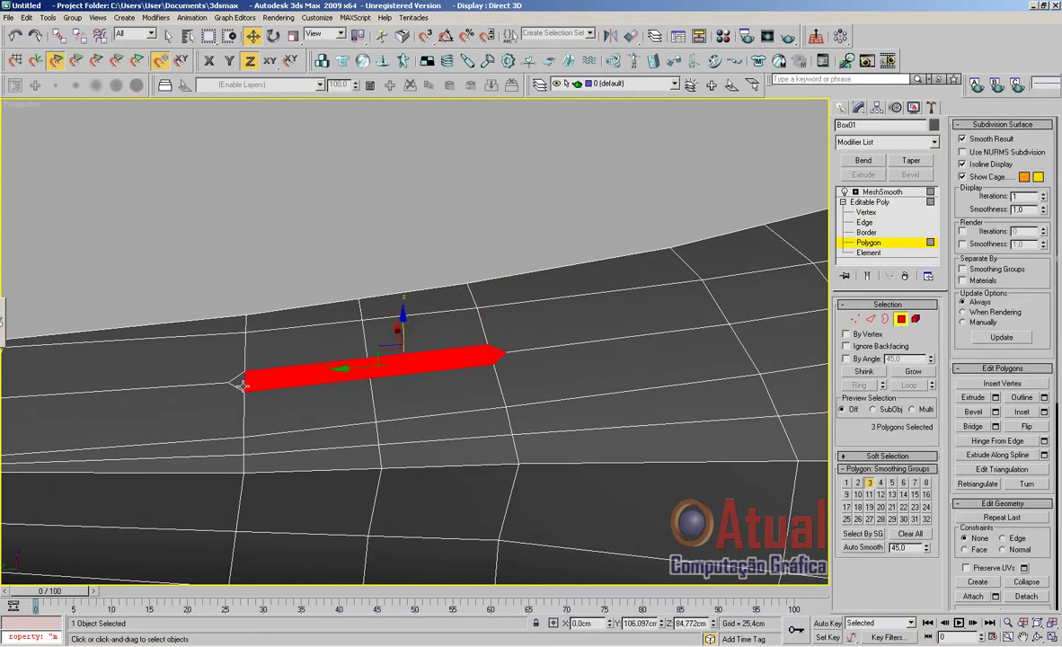
ctrl+click(241, 386)
scroll(260, 390, down, 4)
alt+middle_drag(377, 427, 594, 431)
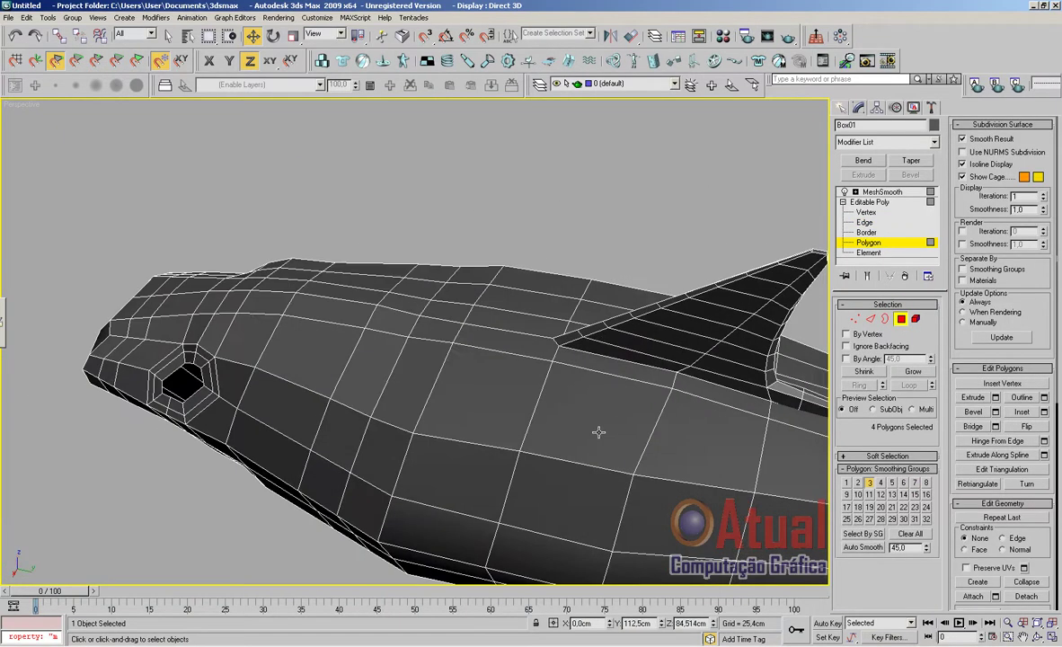
key(l)
middle_drag(690, 411, 670, 477)
scroll(670, 477, up, 2)
middle_drag(566, 447, 698, 446)
scroll(633, 446, up, 2)
middle_drag(586, 425, 648, 422)
scroll(658, 415, down, 2)
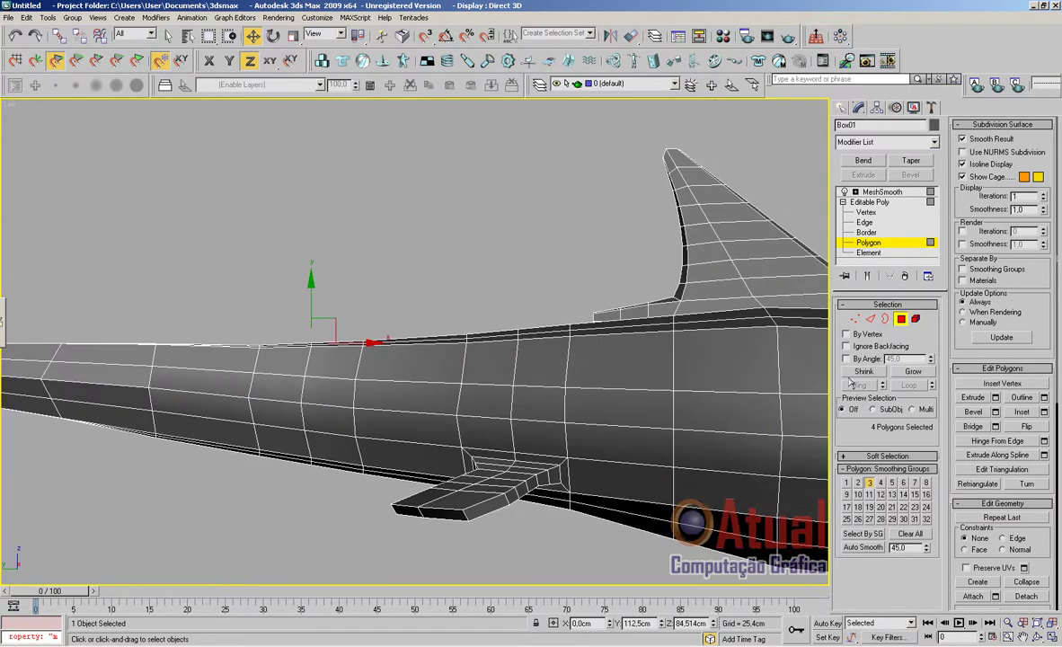
click(994, 398)
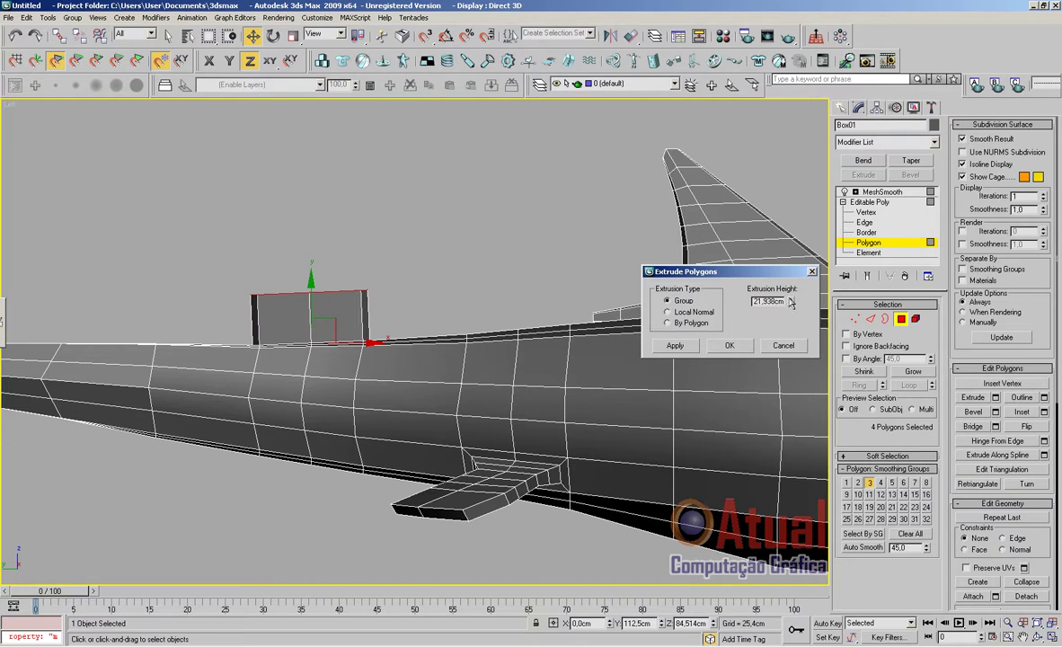
drag(789, 298, 791, 257)
click(743, 347)
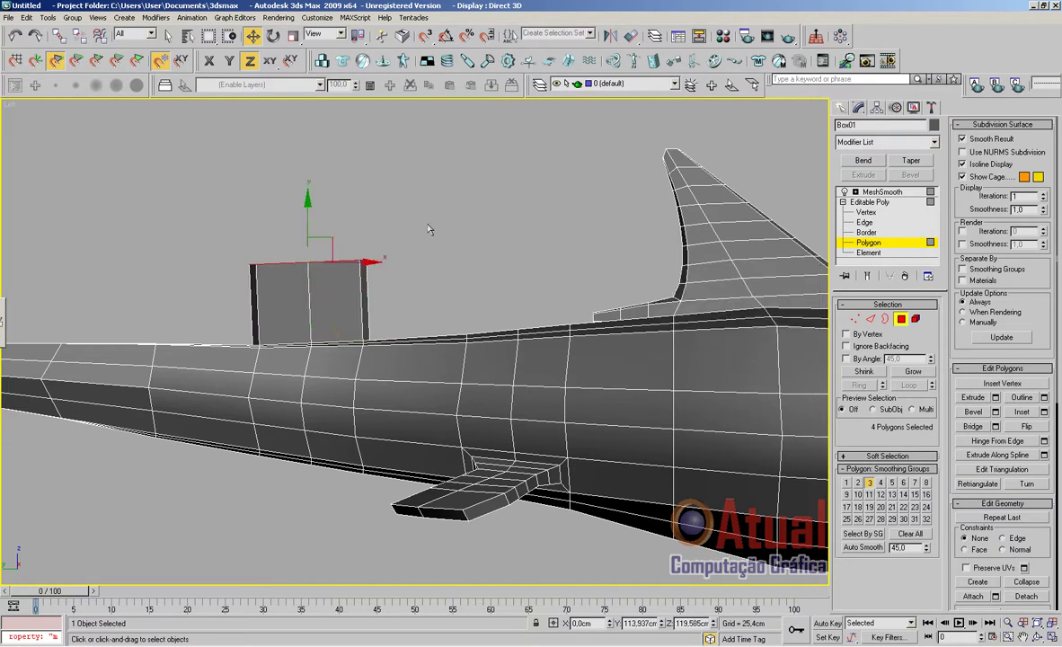
Scale the top polygons of the extrusion along X in the left view to taper it into a triangular fin
click(293, 37)
drag(376, 263, 185, 301)
drag(379, 263, 369, 263)
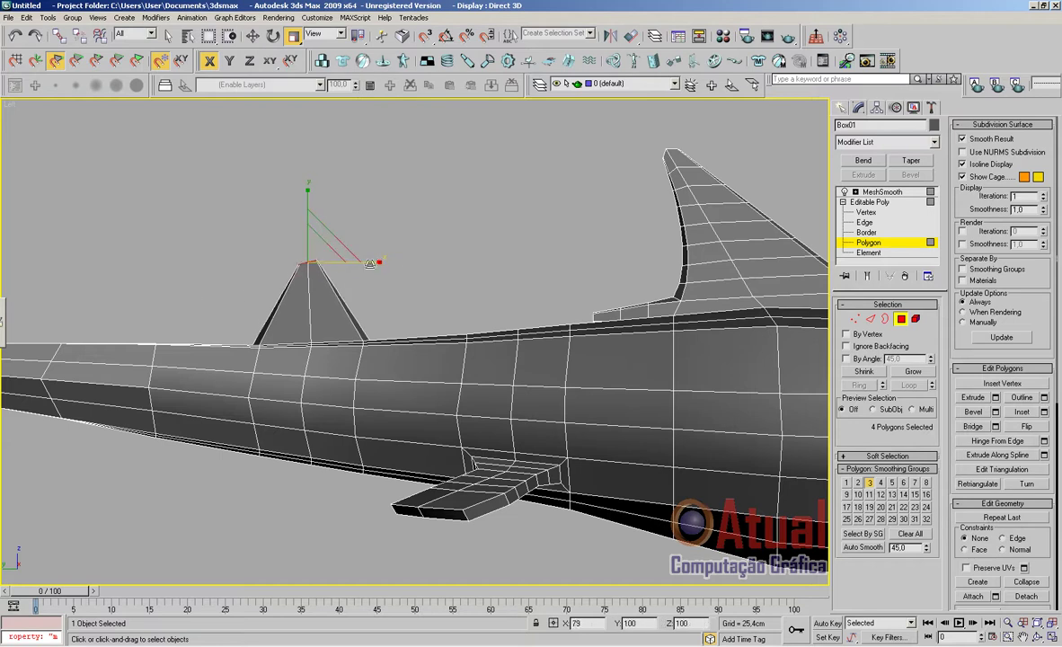
scroll(483, 324, up, 4)
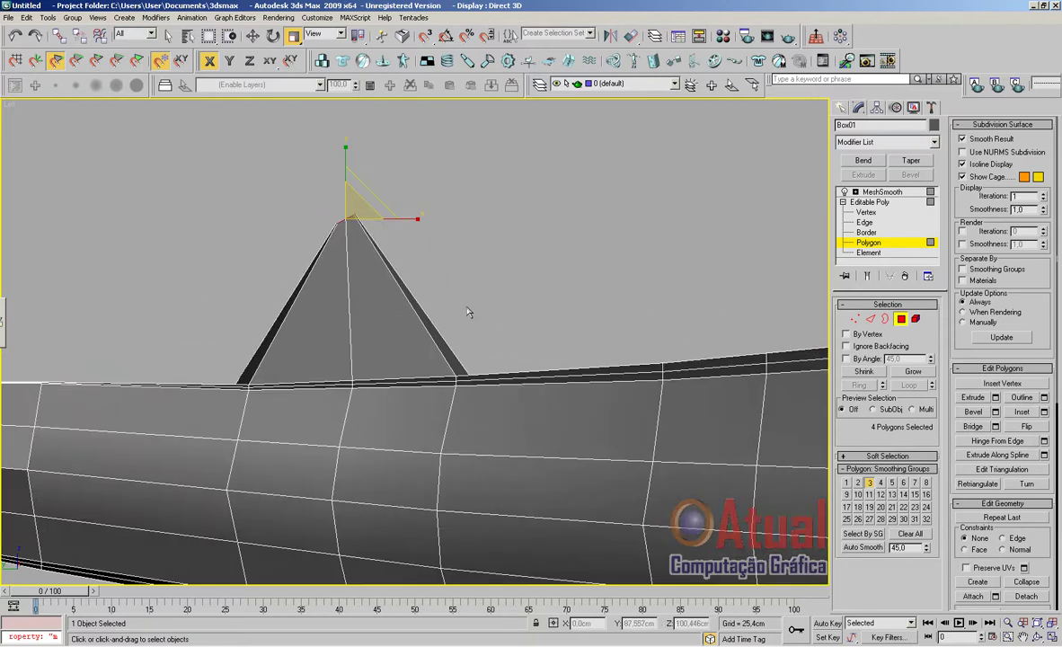
Examine the tapered second dorsal fin from the top and in perspective
key(t)
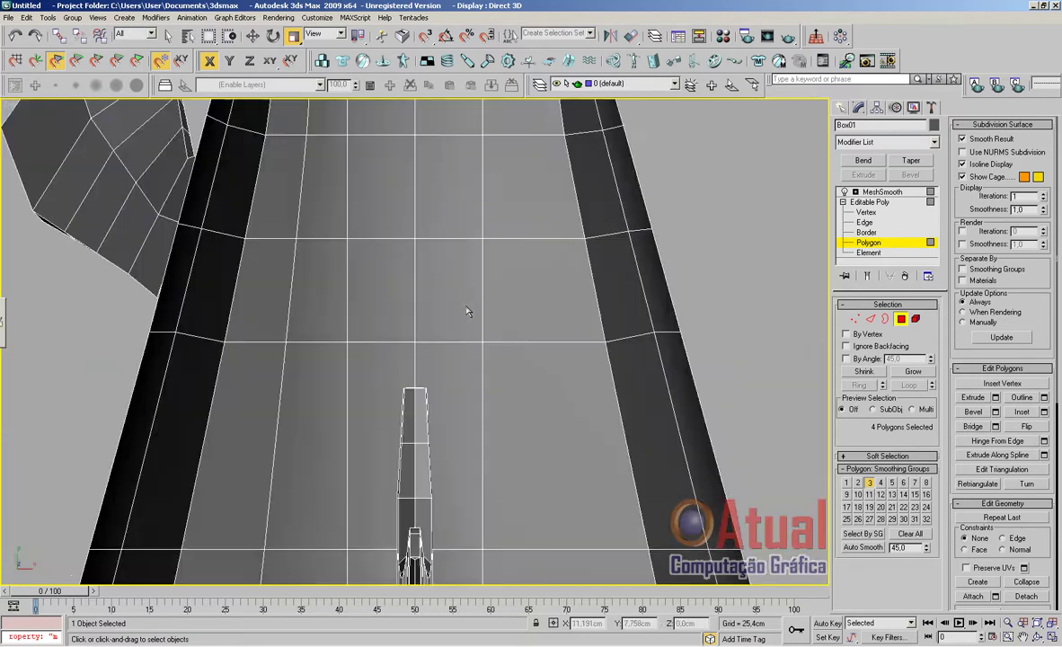
key(z)
scroll(468, 310, down, 2)
scroll(469, 309, down, 8)
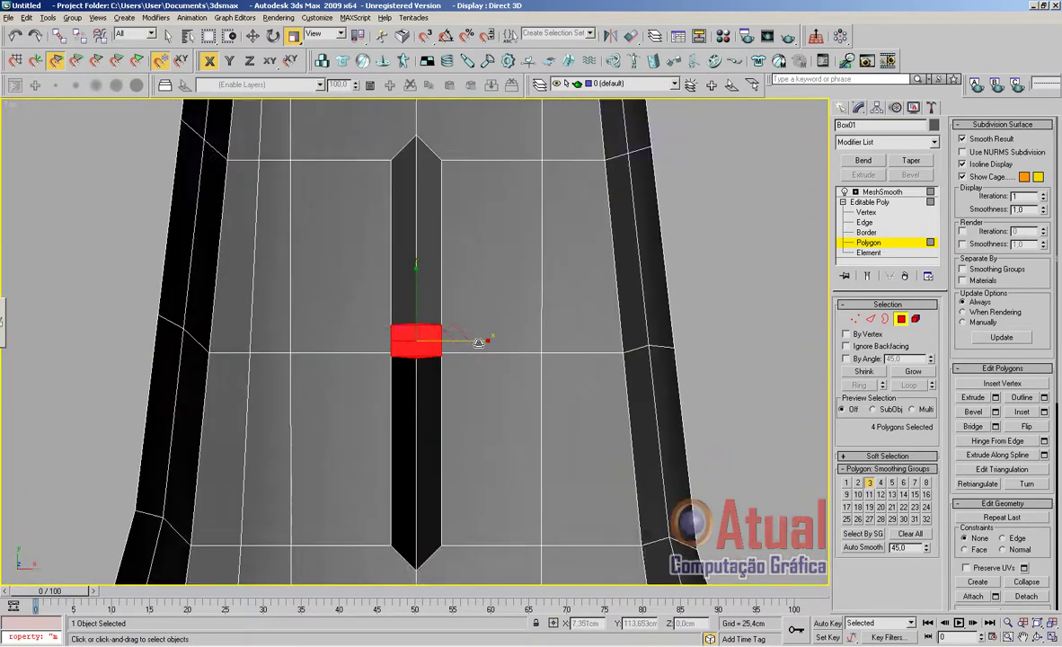
alt+middle_drag(478, 341, 464, 321)
key(t)
key(z)
mouse_move(583, 389)
alt+middle_down()
mouse_move(538, 367)
mouse_move(590, 393)
mouse_move(582, 404)
alt+middle_up()
key(p)
scroll(591, 393, down, 4)
scroll(582, 404, down, 4)
alt+middle_drag(490, 440, 639, 423)
alt+middle_drag(639, 423, 490, 455)
scroll(490, 455, up, 3)
middle_drag(220, 461, 479, 444)
alt+middle_drag(480, 445, 237, 428)
drag(224, 407, 312, 336)
In the left view, raise the second dorsal fin's middle tip vertices and lower its front and rear corner vertices to round the tip
key(l)
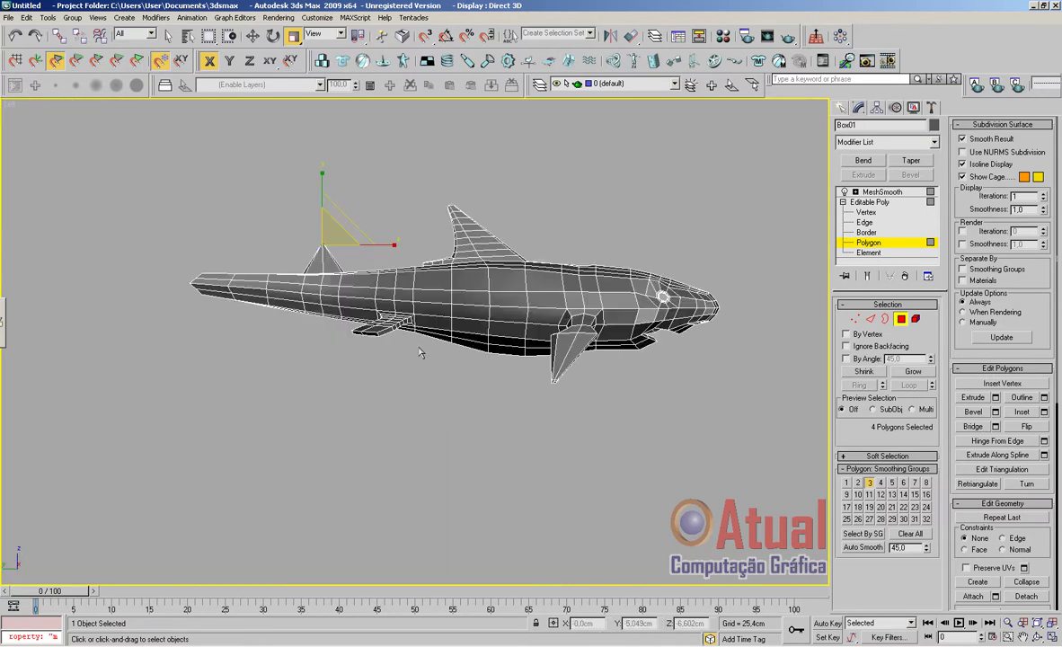
key(z)
middle_drag(424, 353, 480, 242)
scroll(480, 242, down, 5)
middle_drag(576, 320, 500, 259)
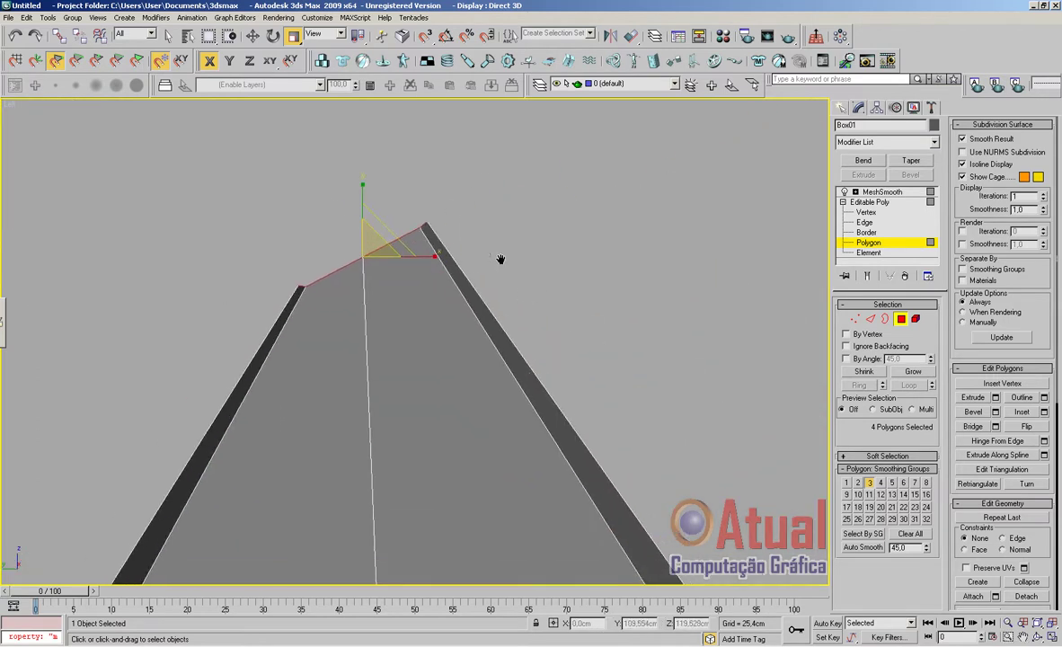
click(854, 320)
drag(387, 188, 450, 251)
key(w)
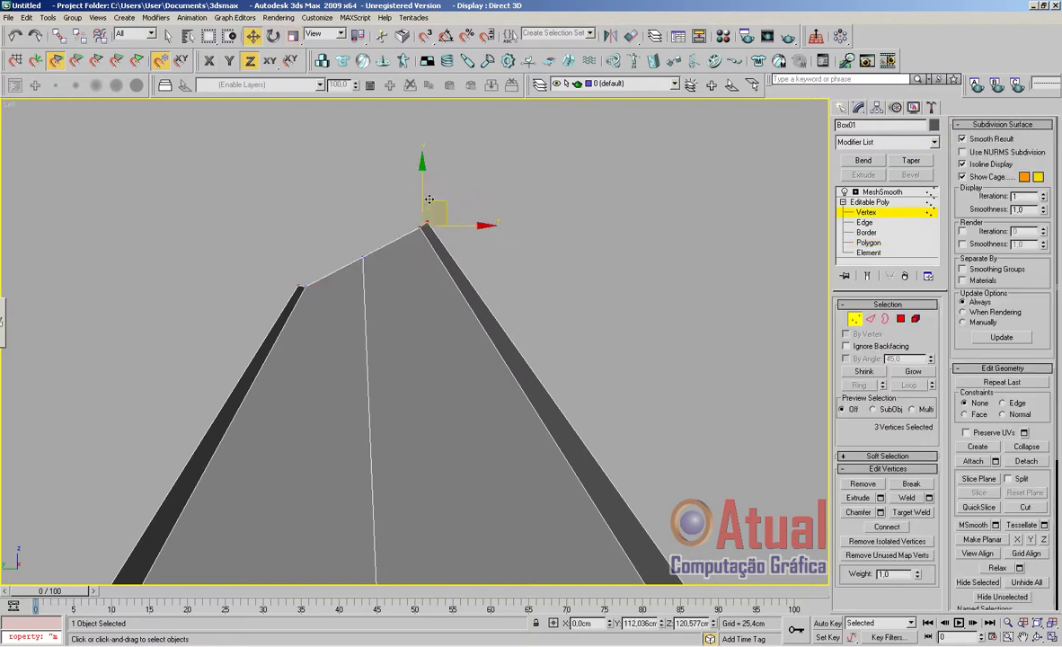
drag(433, 199, 431, 202)
mouse_move(299, 280)
mouse_down()
mouse_move(307, 294)
mouse_move(314, 268)
mouse_move(298, 296)
mouse_move(314, 273)
mouse_up()
click(359, 234)
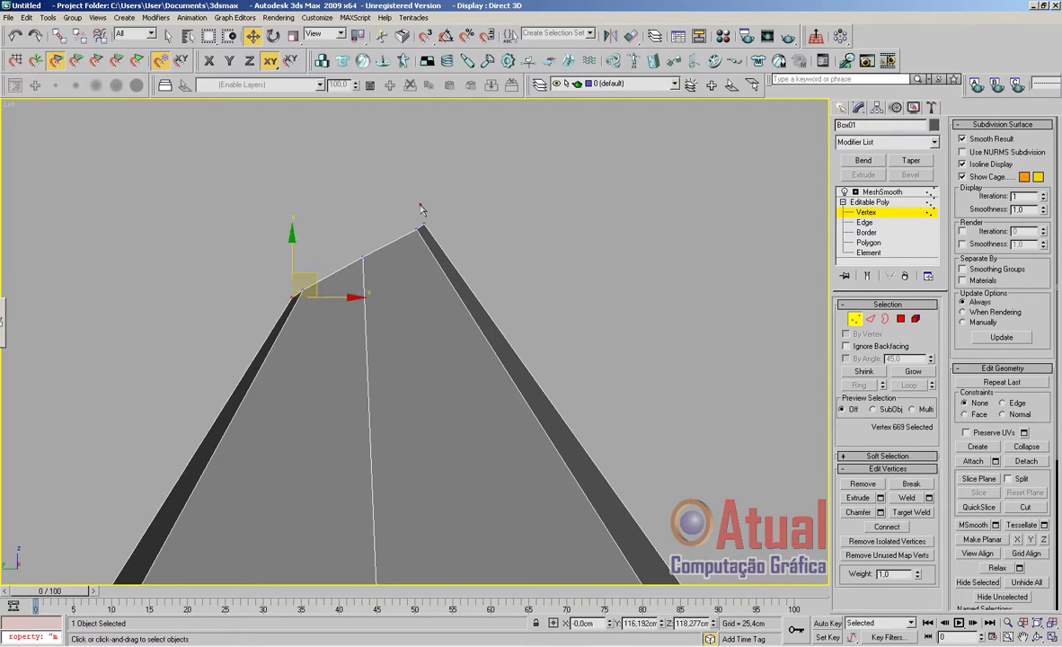
drag(442, 227, 446, 202)
drag(346, 234, 376, 206)
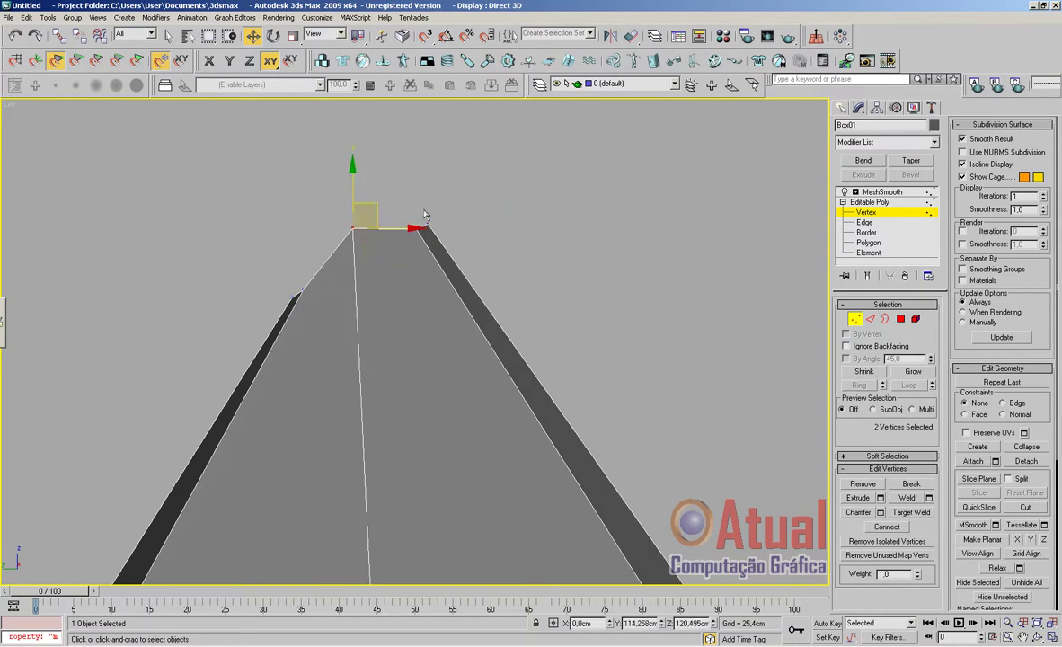
drag(453, 235, 453, 211)
drag(296, 305, 296, 305)
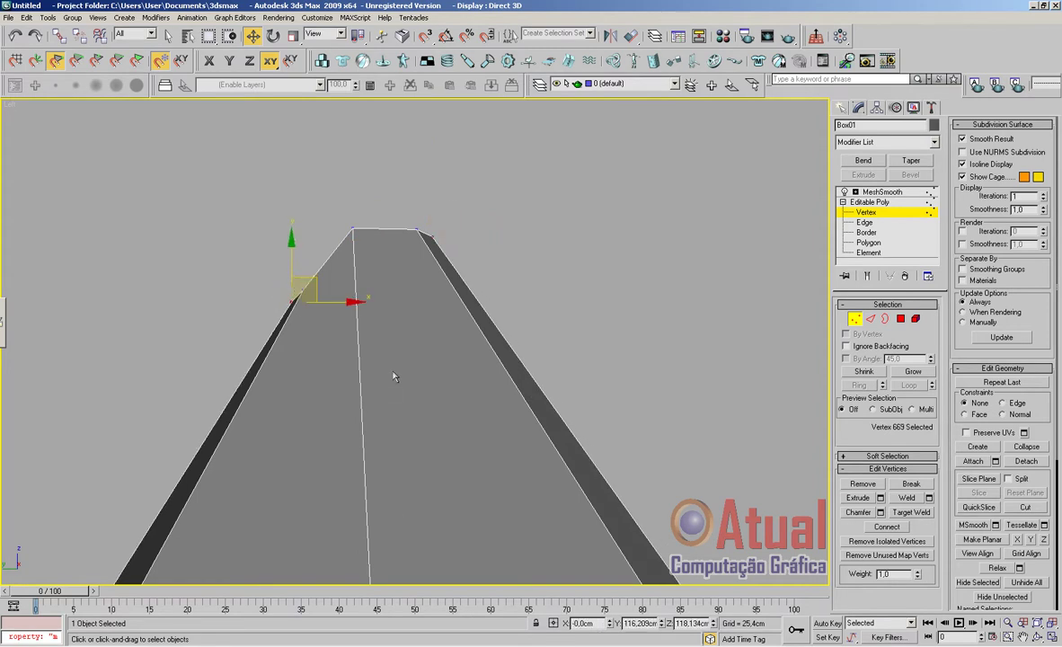
Connect the ring of upright edges around the second dorsal fin with 3 segments
scroll(393, 376, down, 2)
middle_drag(432, 431, 431, 347)
scroll(421, 352, down, 2)
scroll(435, 416, down, 1)
middle_drag(435, 414, 393, 309)
scroll(395, 308, up, 2)
middle_drag(453, 352, 465, 376)
click(871, 319)
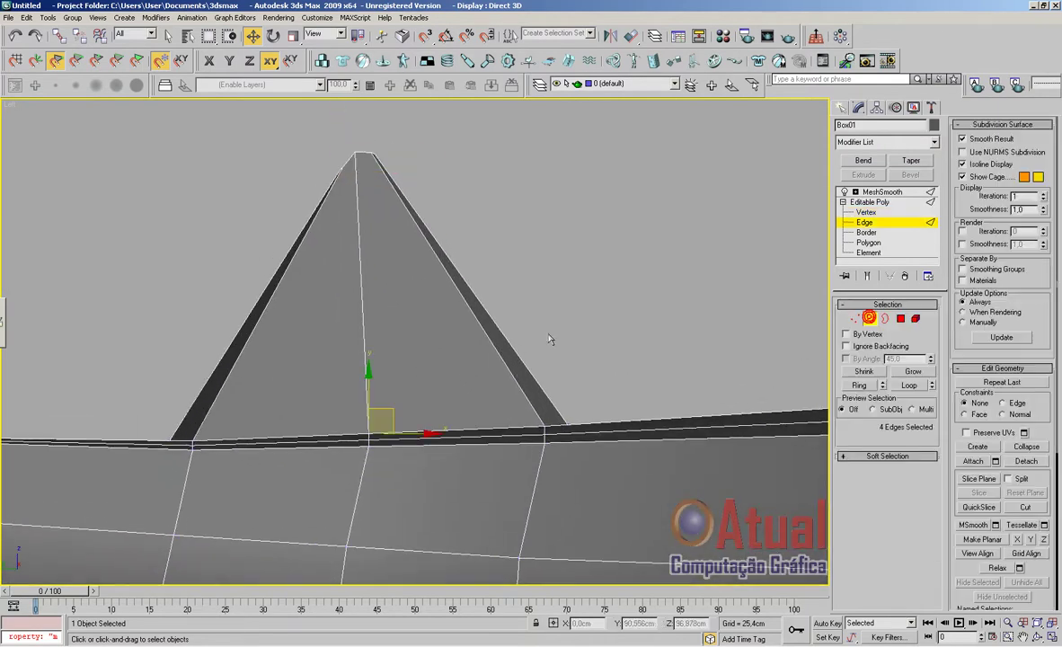
click(367, 362)
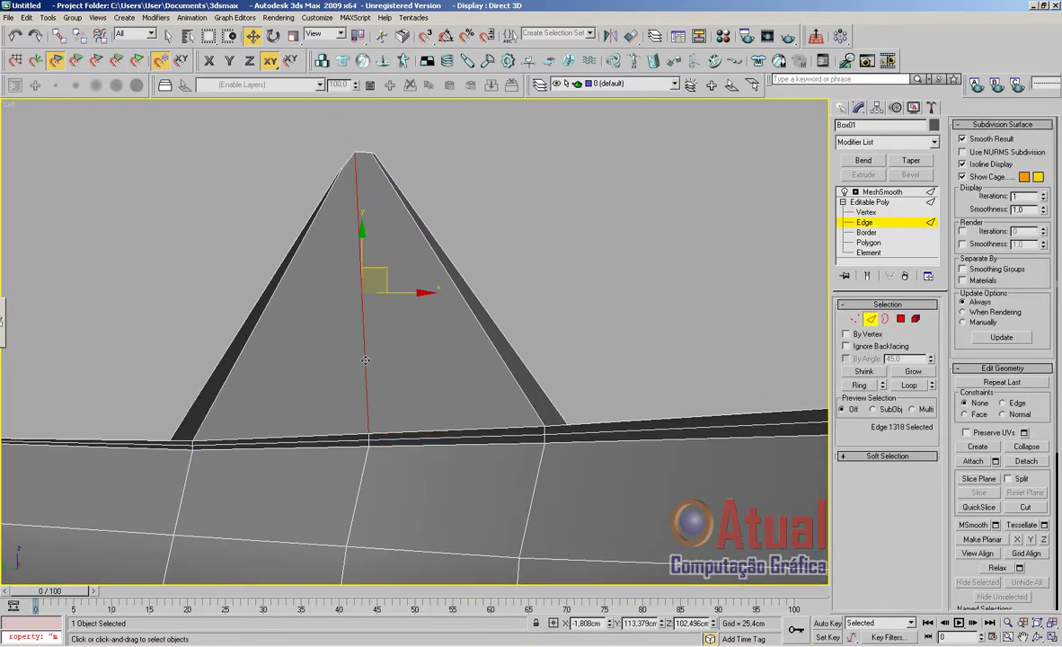
click(860, 385)
drag(1041, 562, 1042, 494)
click(1043, 533)
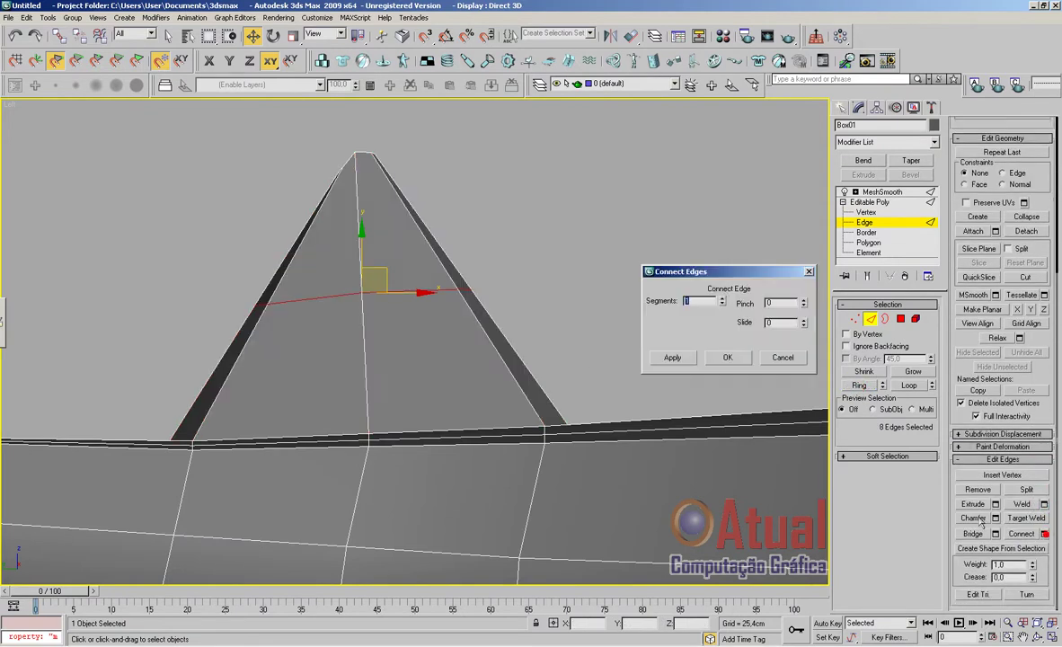
click(723, 299)
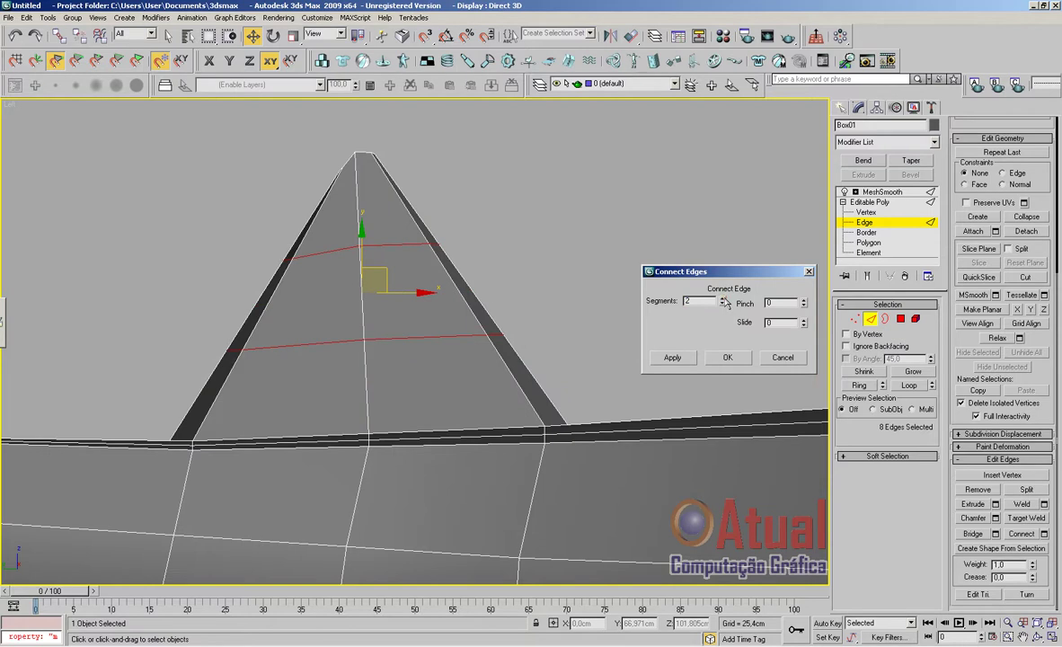
click(722, 299)
click(716, 360)
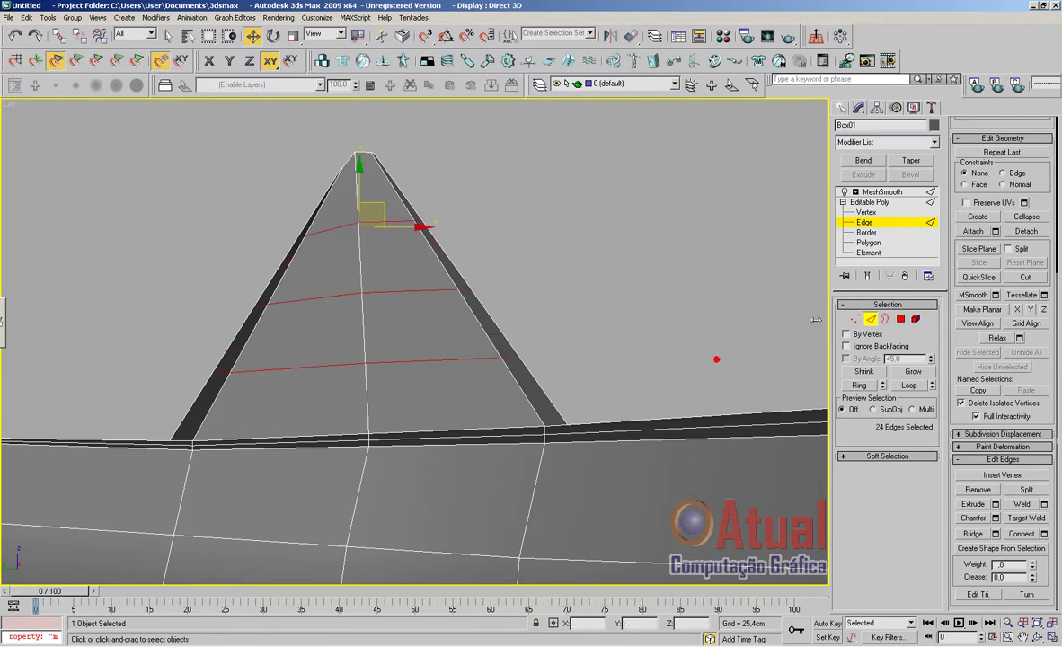
In the left view, move the second dorsal fin's rear-edge vertices forward and its tip vertices backward along X for a hooked profile
click(855, 319)
drag(255, 377, 307, 380)
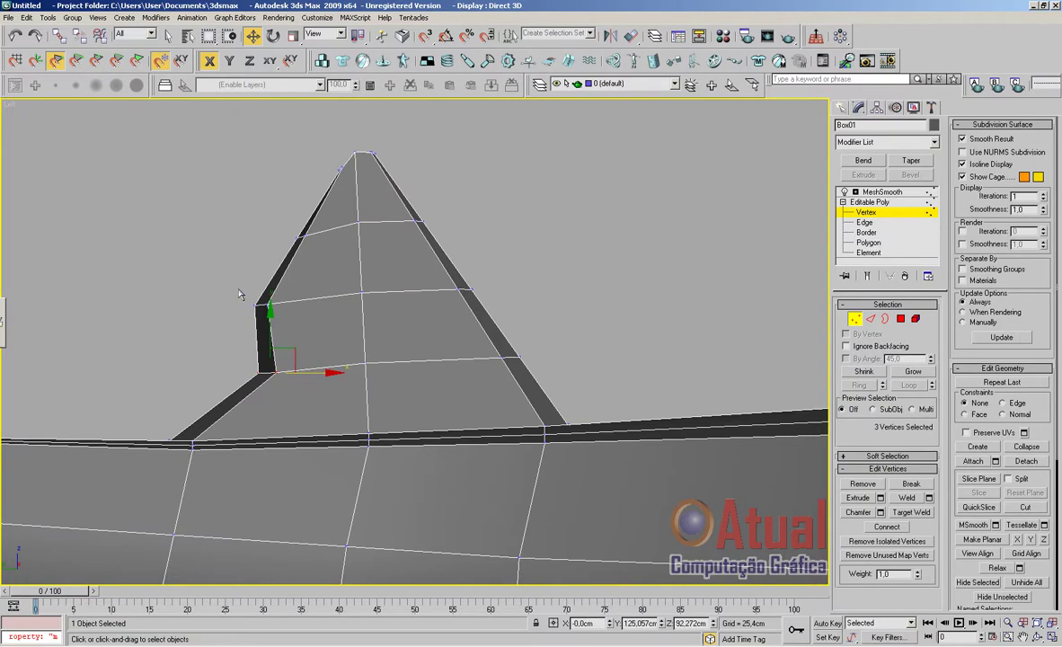
drag(271, 312, 298, 305)
drag(280, 231, 302, 236)
drag(407, 178, 328, 164)
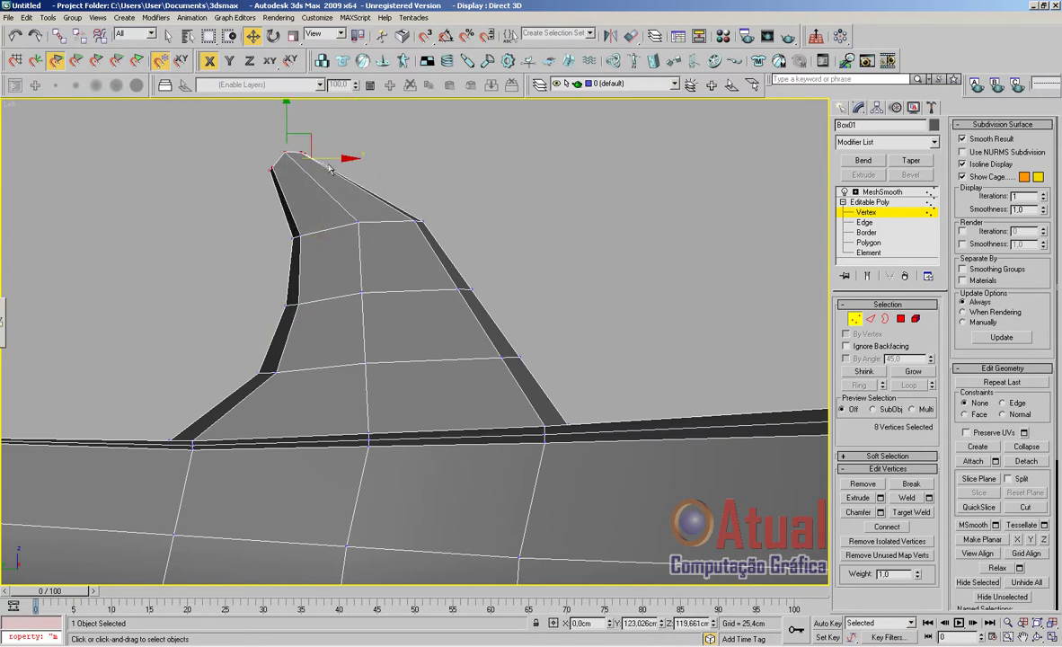
Shift the middle and front vertices below the fin tip backward and nudge the two lower rear-edge rows forward to refine the curve
middle_drag(449, 339, 493, 398)
drag(443, 250, 495, 280)
drag(380, 268, 414, 282)
click(505, 343)
click(548, 347)
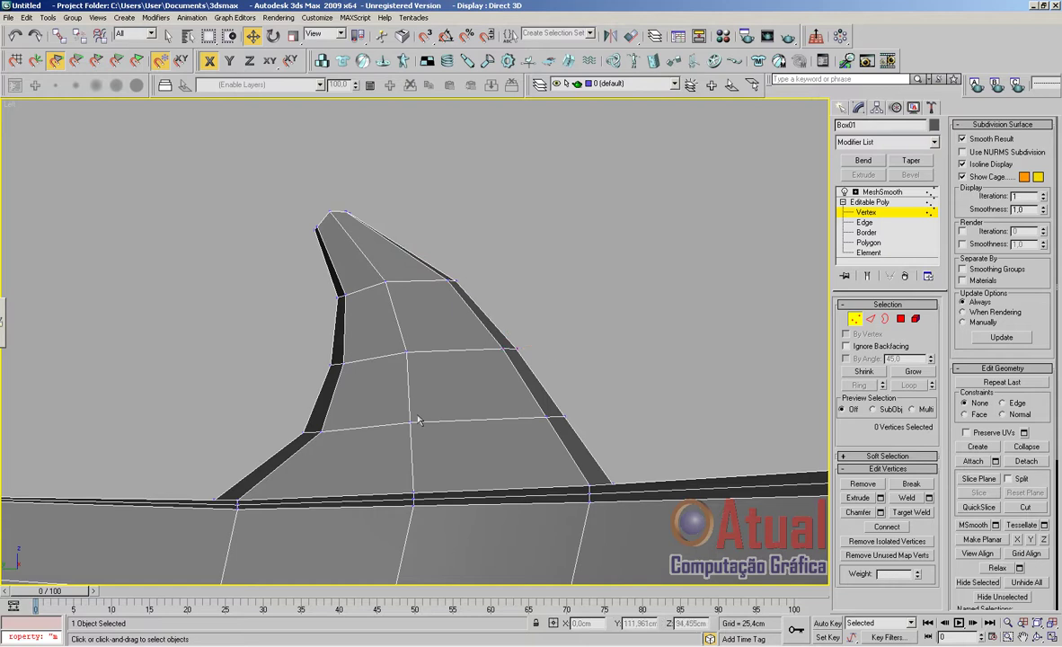
middle_drag(418, 420, 462, 339)
drag(318, 330, 402, 353)
drag(364, 276, 421, 289)
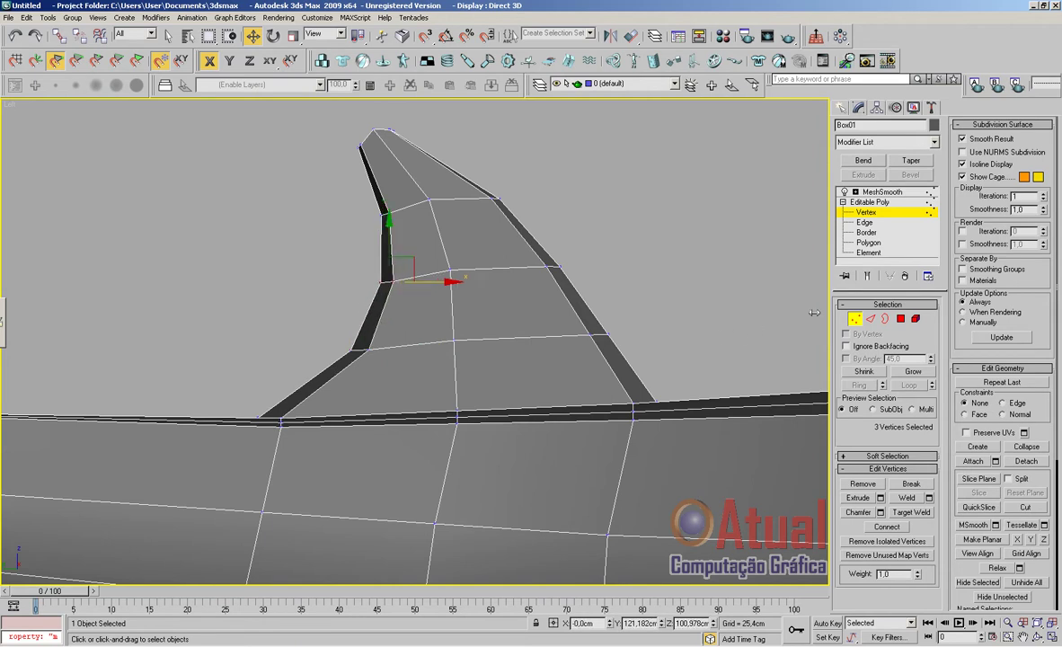
Examine the second dorsal fin in perspective with MeshSmooth applied, focusing on its rear base
click(880, 193)
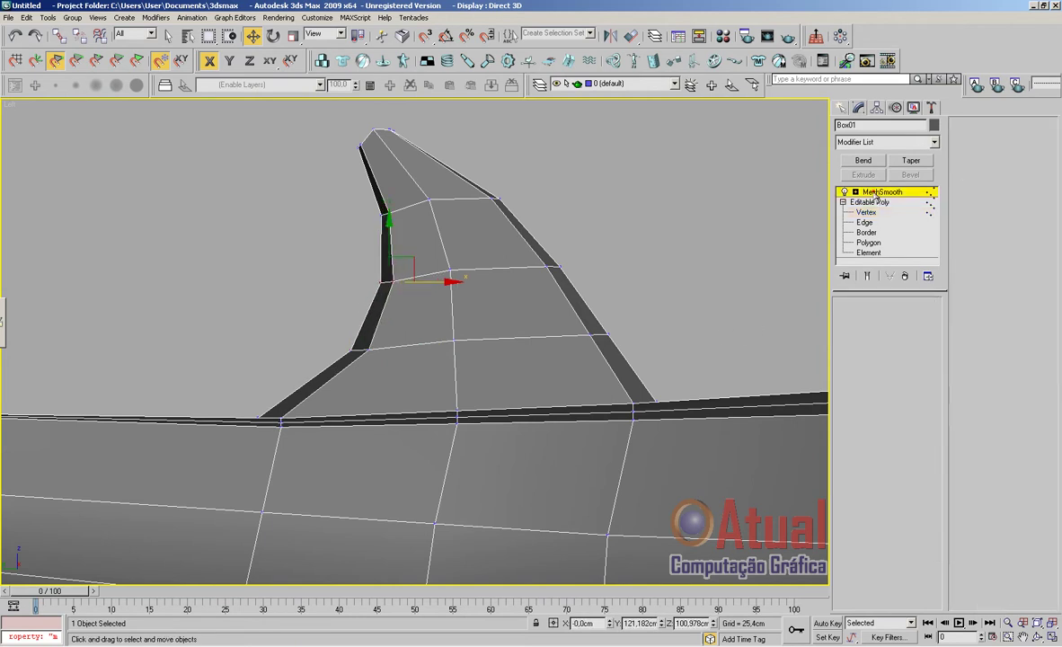
click(695, 305)
scroll(639, 406, down, 8)
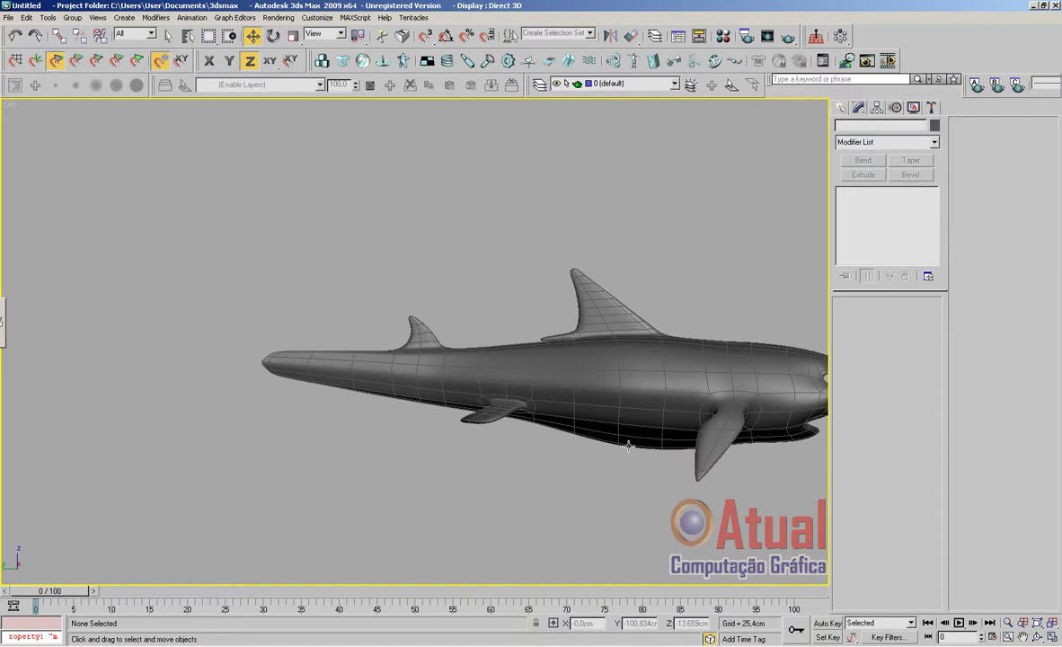
key(p)
key(z)
alt+middle_drag(628, 446, 486, 423)
scroll(485, 427, up, 8)
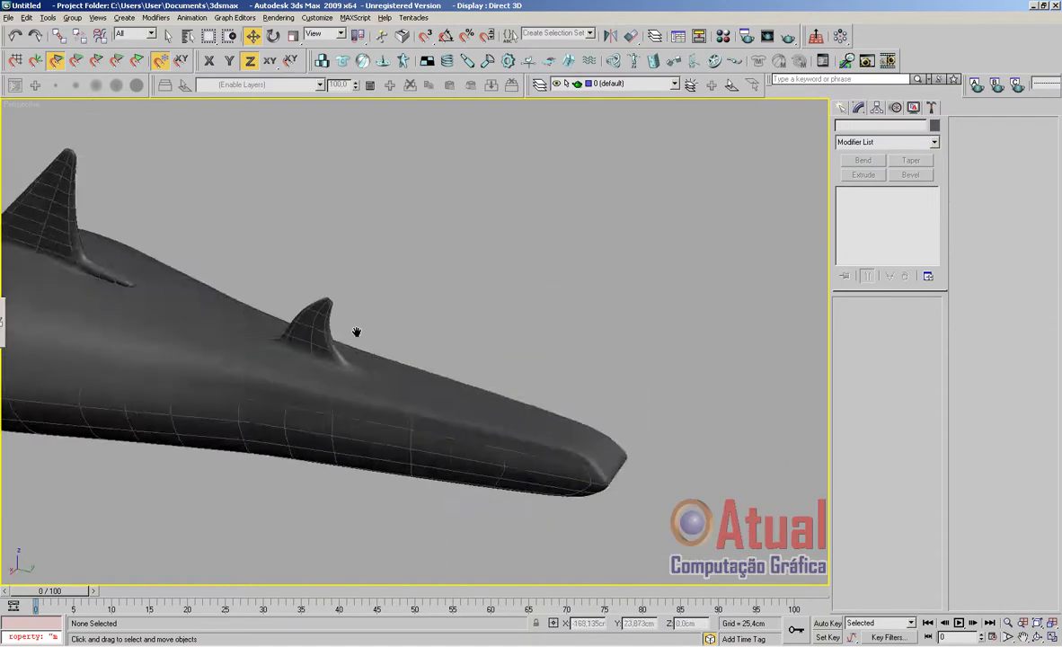
scroll(375, 338, up, 4)
middle_drag(376, 338, 516, 361)
Select the two lowest polygons on the second dorsal fin's rear edge and extrude them outward
click(495, 376)
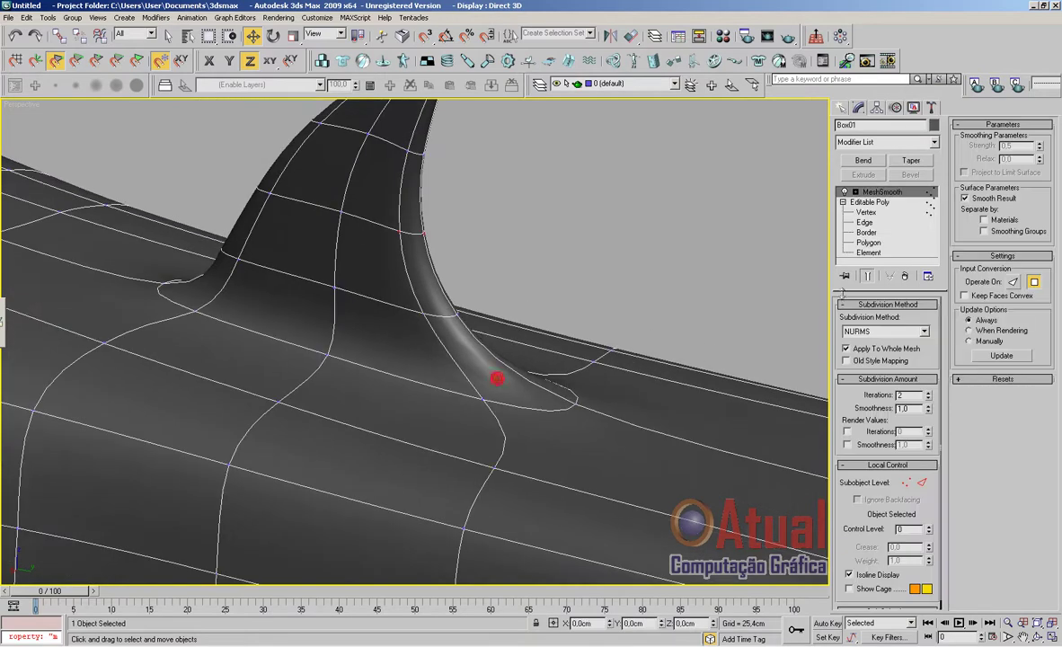
click(873, 241)
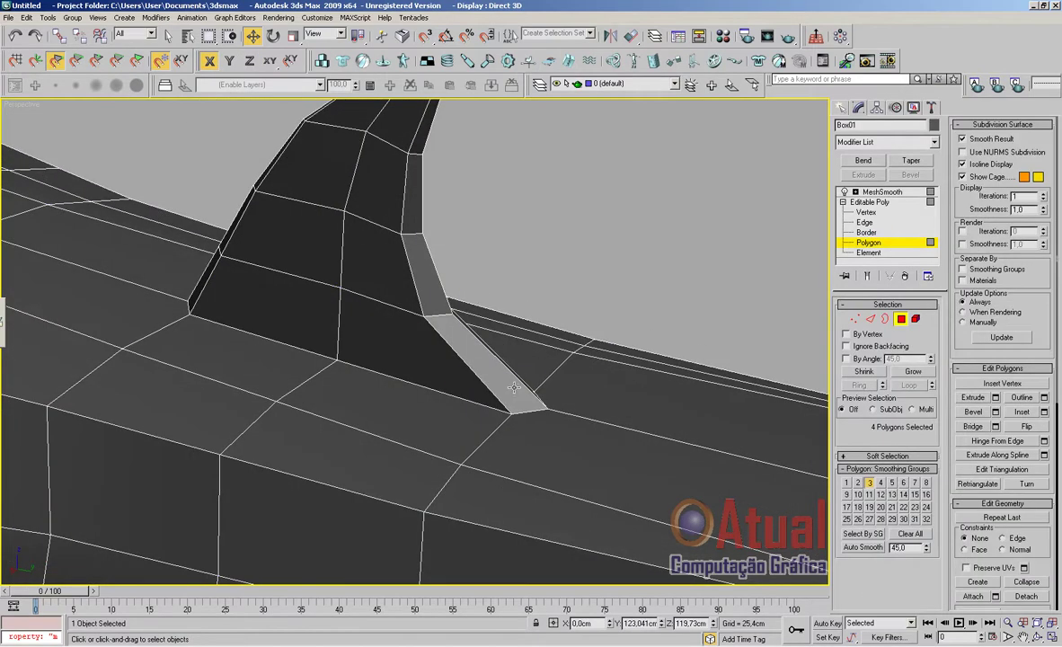
click(514, 387)
ctrl+click(521, 381)
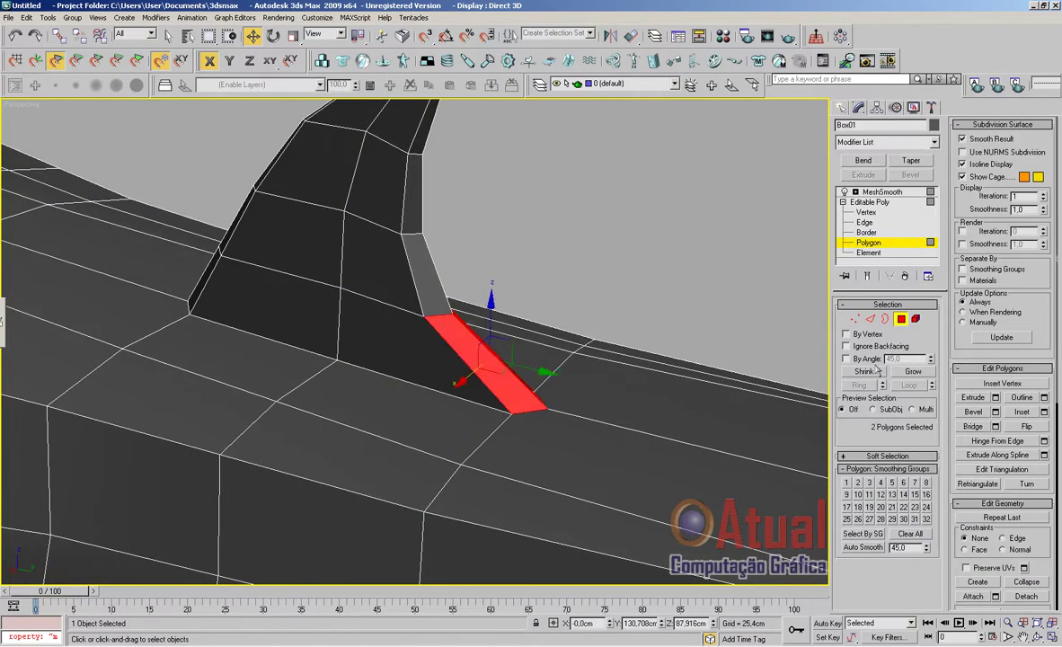
click(995, 397)
drag(790, 302, 796, 335)
click(737, 348)
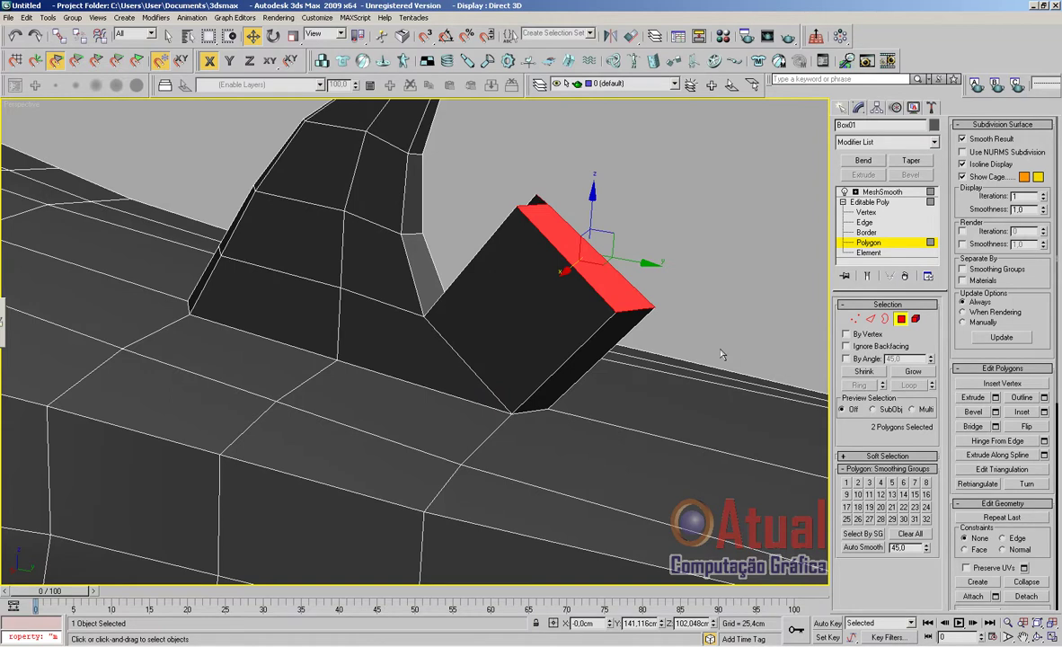
In the left view, move the extruded end polygons down and backward so the extrusion trails along the shark's back
key(l)
middle_drag(529, 367, 628, 416)
scroll(614, 417, up, 8)
middle_drag(588, 383, 608, 513)
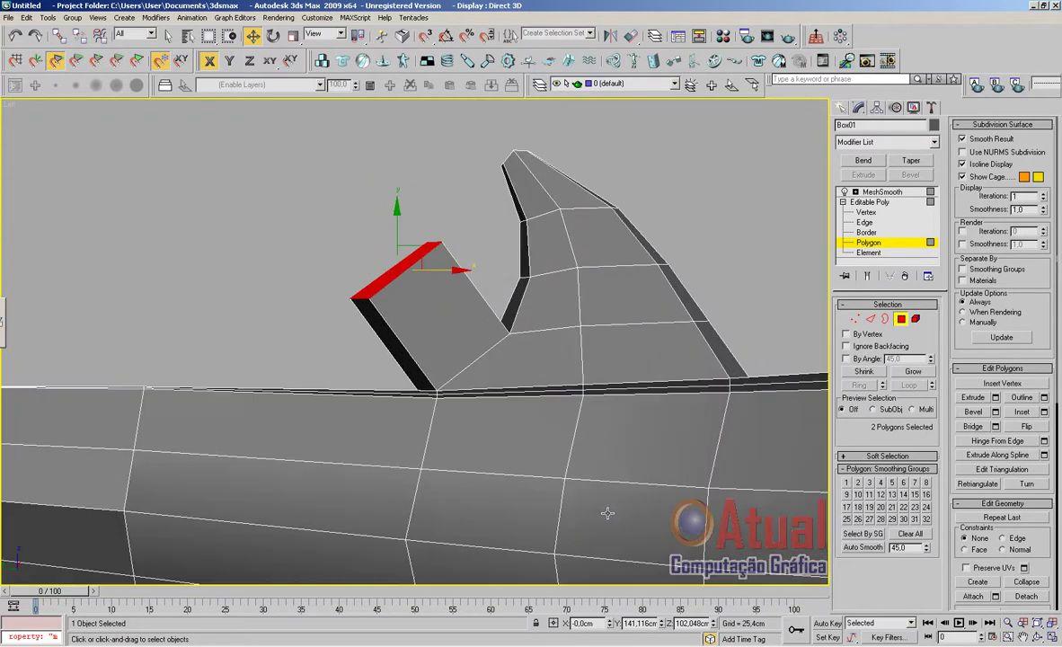
drag(420, 243, 373, 336)
In perspective, select the three upper vertices at the trailing extrusion's end and lower them along Z toward the back
scroll(429, 342, up, 10)
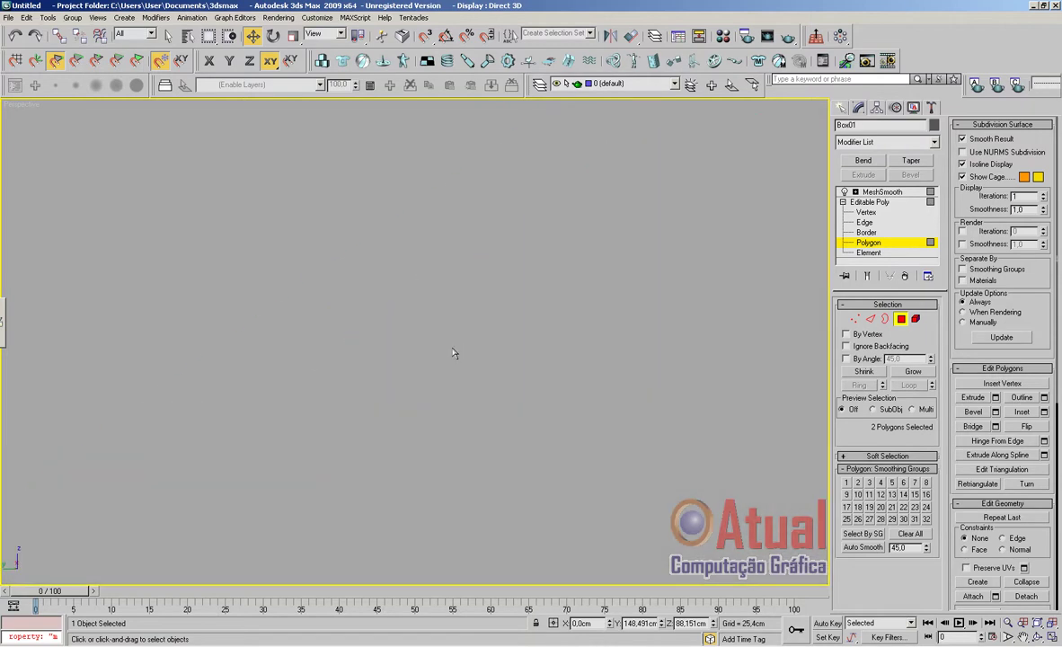
scroll(452, 349, down, 10)
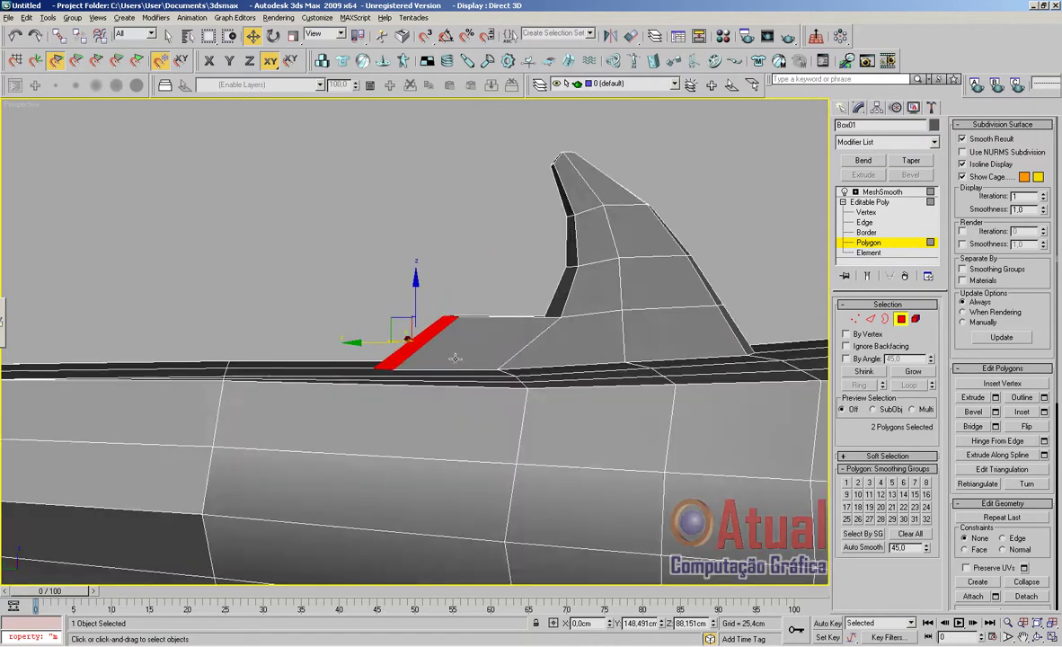
alt+middle_drag(454, 357, 499, 376)
middle_drag(660, 534, 541, 400)
middle_drag(607, 465, 481, 318)
alt+middle_drag(481, 318, 515, 336)
middle_drag(649, 425, 562, 382)
scroll(578, 287, up, 4)
scroll(544, 325, down, 3)
click(858, 321)
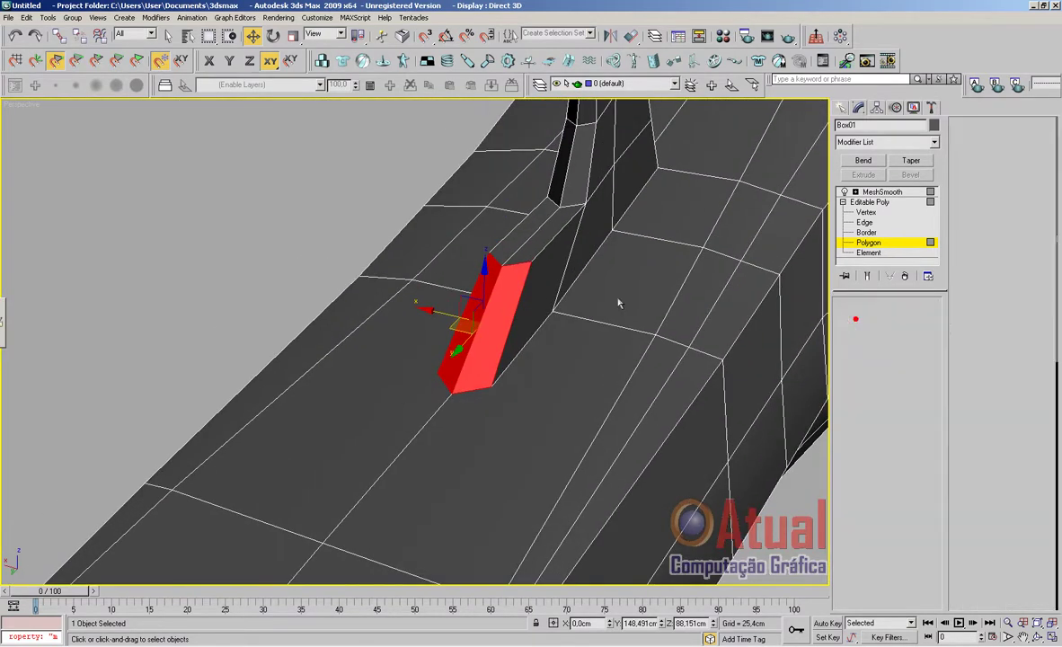
click(531, 261)
ctrl+click(500, 264)
ctrl+click(491, 255)
drag(509, 218, 505, 291)
Select the center ridge vertices of the trailing extrusion and raise them slightly along Z
click(500, 293)
ctrl+click(555, 204)
drag(533, 209, 563, 167)
click(559, 202)
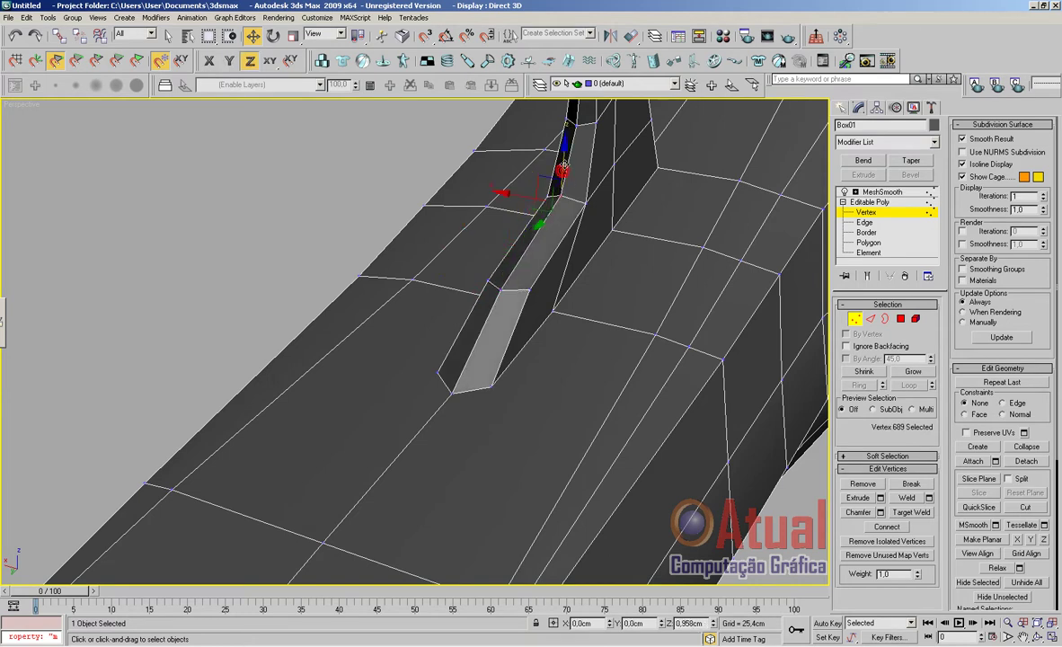
Examine the smoothed shark from the side with MeshSmooth applied and the wireframe edges hidden
scroll(585, 294, down, 5)
alt+middle_drag(576, 316, 357, 345)
scroll(476, 353, up, 3)
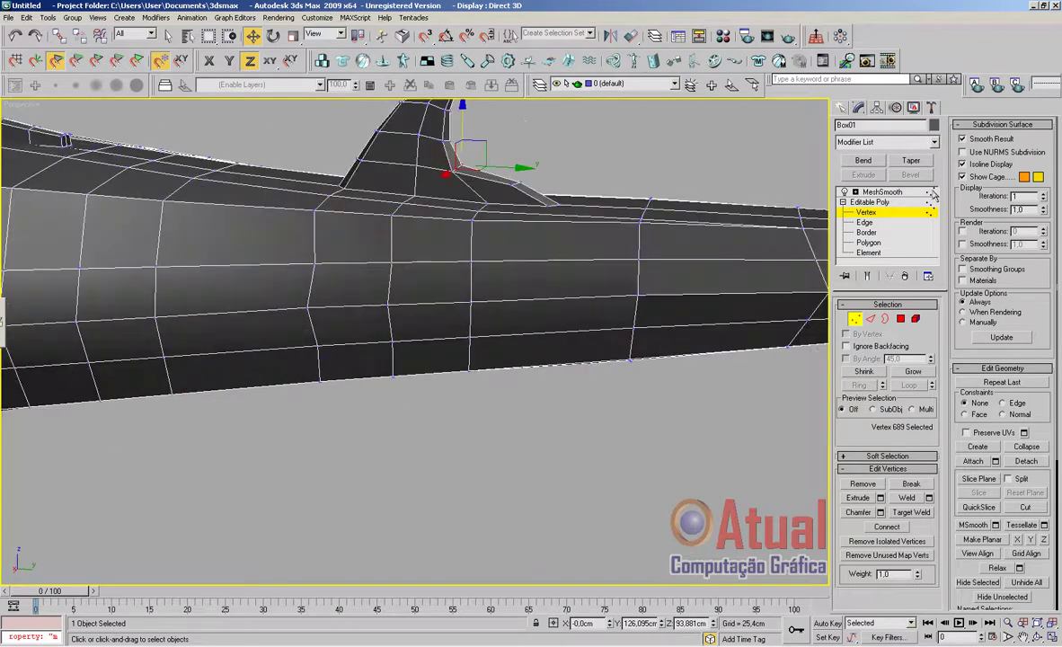
click(889, 191)
click(658, 178)
scroll(620, 356, down, 5)
alt+middle_drag(601, 364, 616, 393)
key(F4)
scroll(537, 376, down, 5)
alt+middle_drag(485, 409, 510, 332)
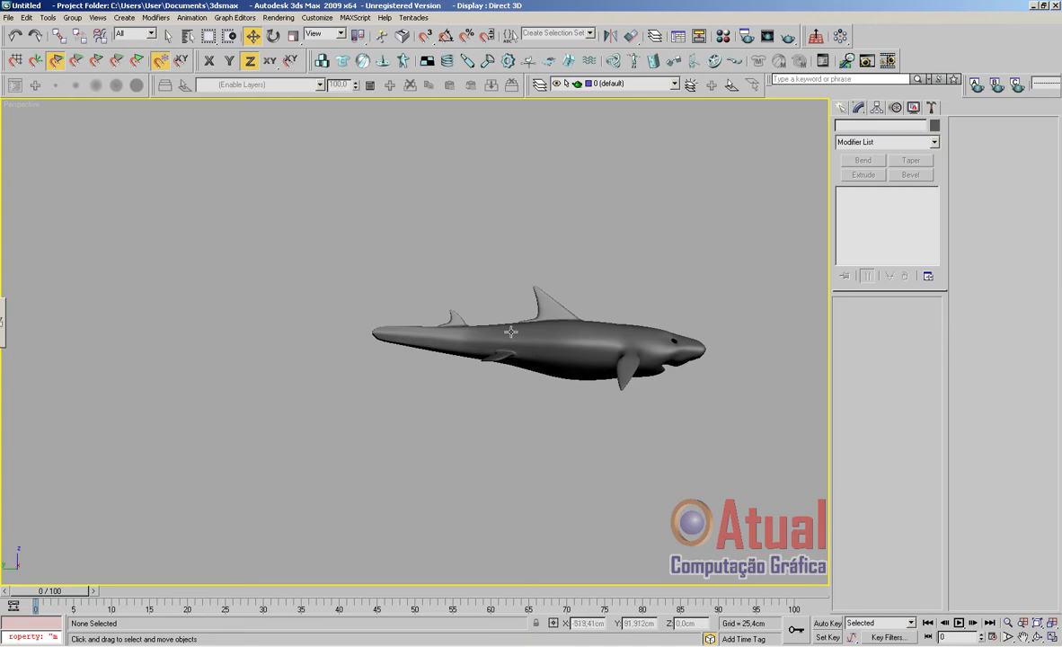
middle_drag(557, 401, 613, 393)
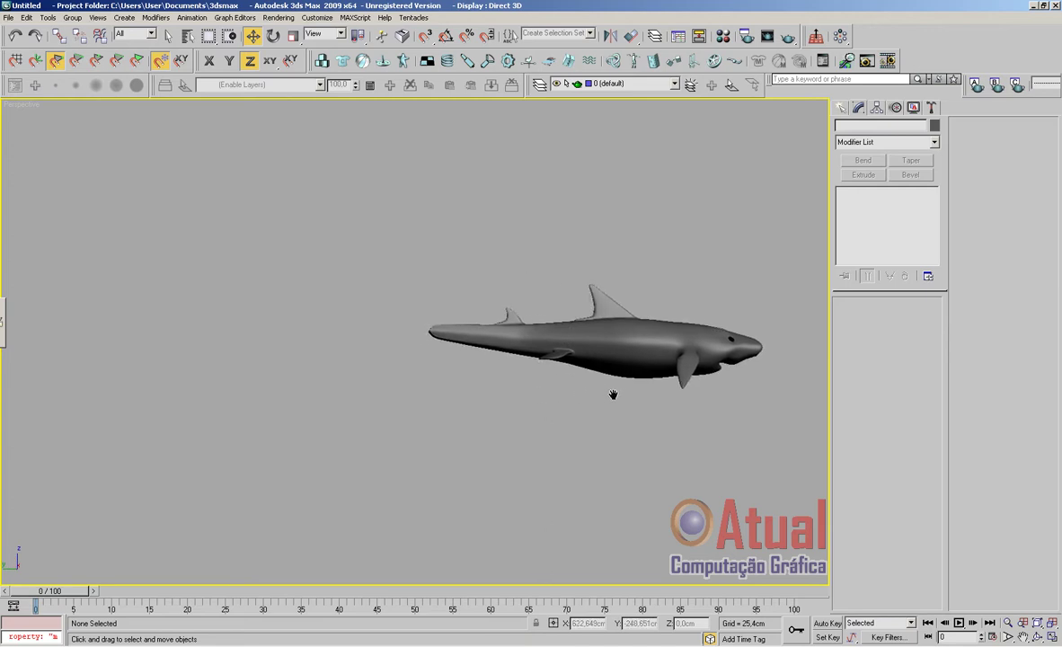
scroll(614, 393, up, 3)
Return to the shark's editable poly and start edge-level editing at the tail end, viewed from below
click(646, 352)
click(868, 243)
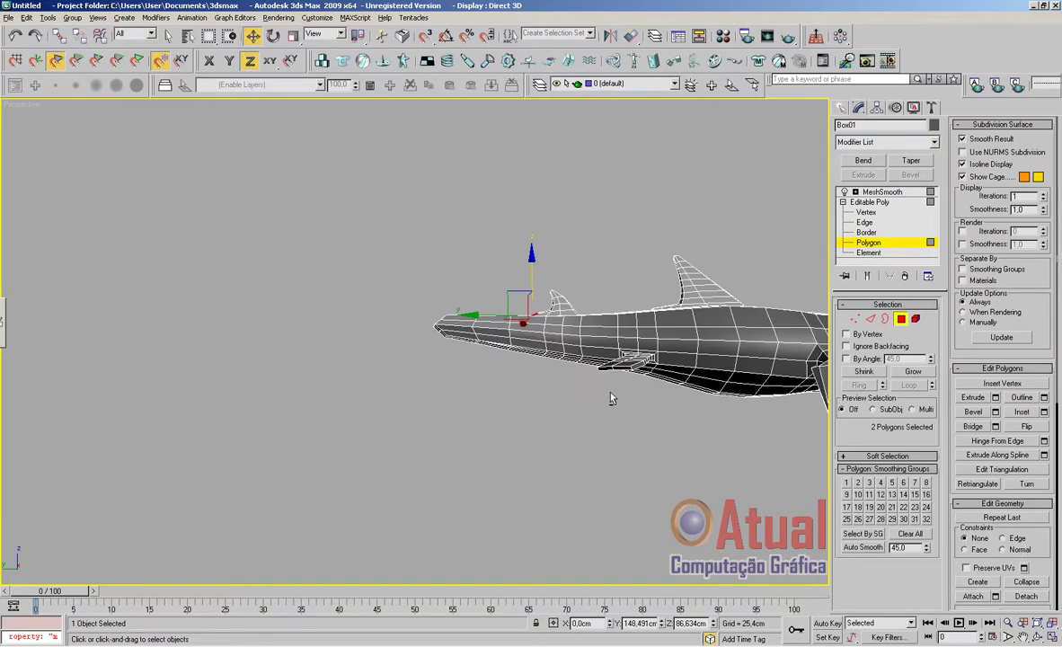
alt+middle_drag(611, 398, 593, 509)
scroll(587, 413, up, 3)
middle_drag(587, 410, 456, 550)
scroll(638, 433, up, 2)
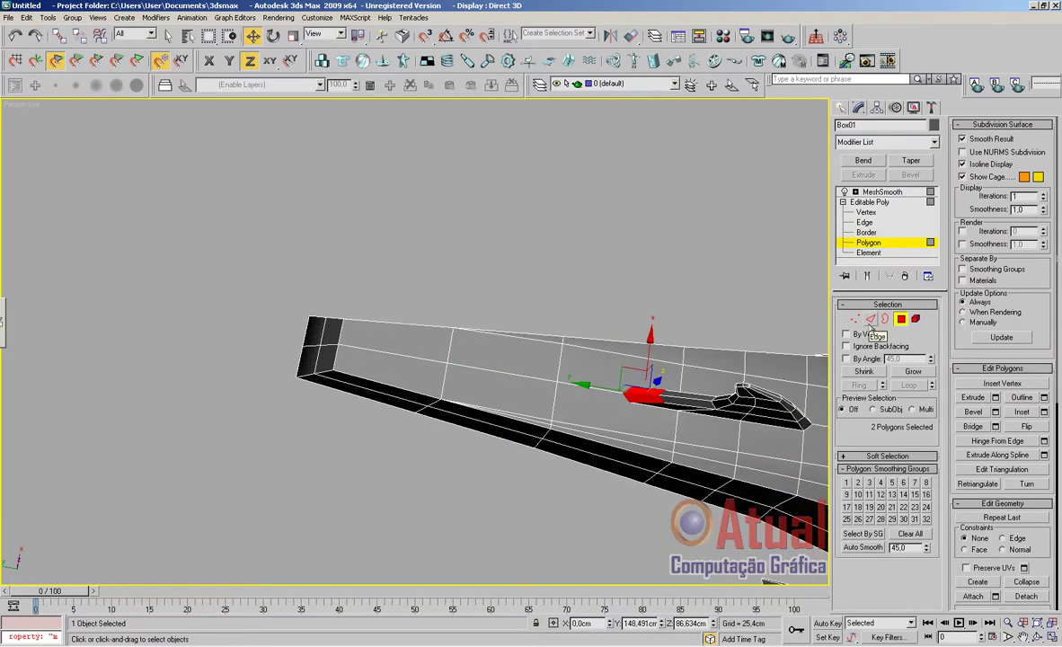
click(870, 319)
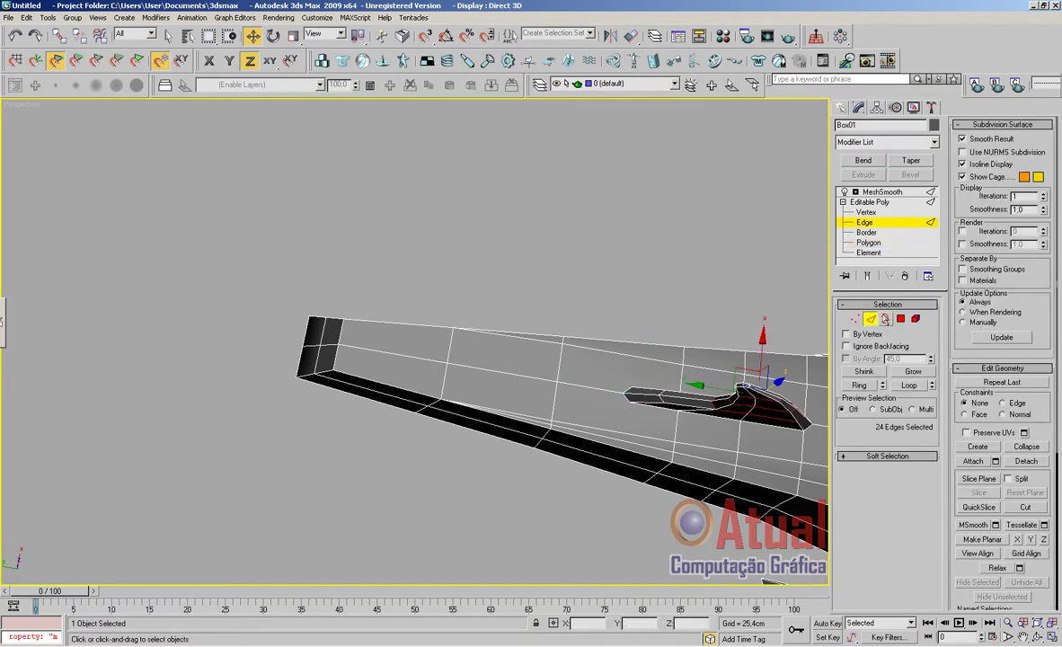
Connect the ring of edges around the body near its narrow end with one segment to add a cross-section
click(522, 374)
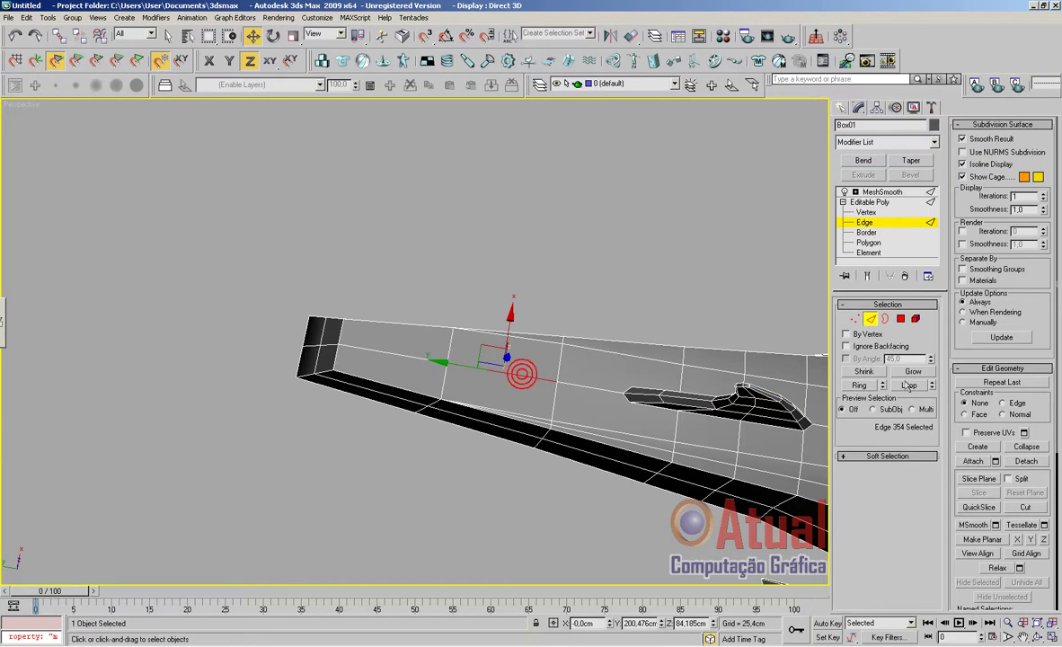
click(861, 386)
right_click(536, 379)
click(524, 419)
key(ctrl+z)
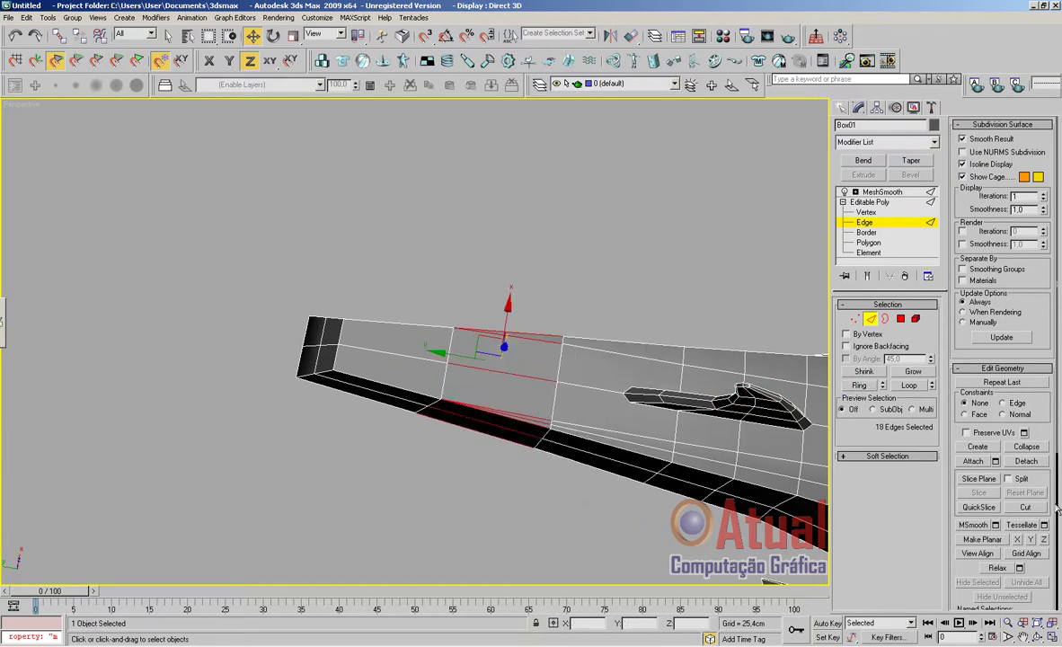
scroll(1049, 568, down, 5)
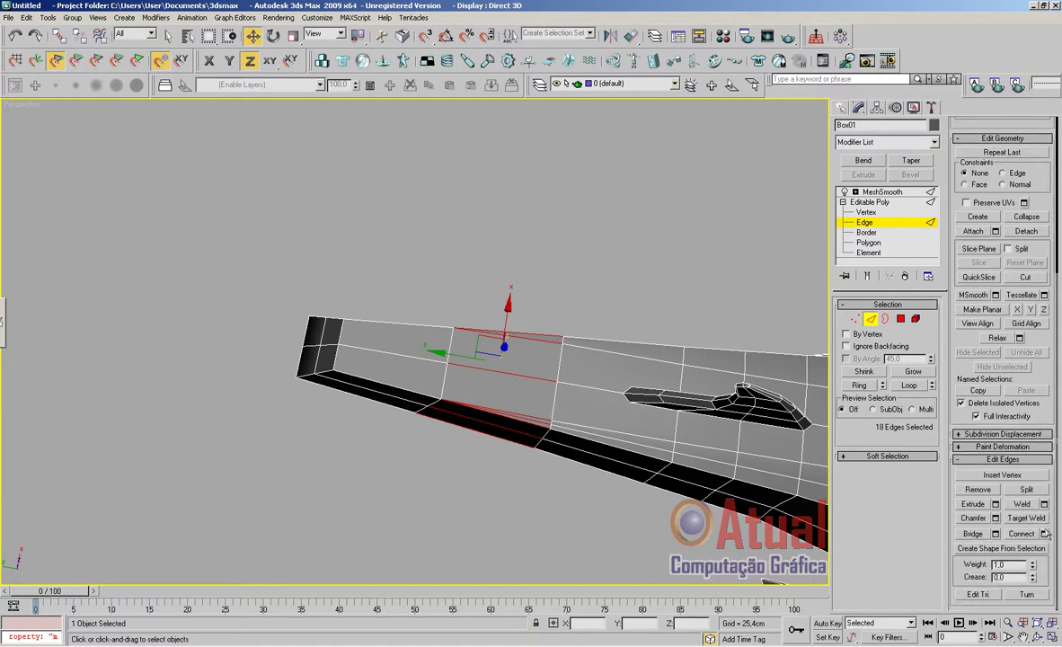
click(1044, 532)
click(722, 304)
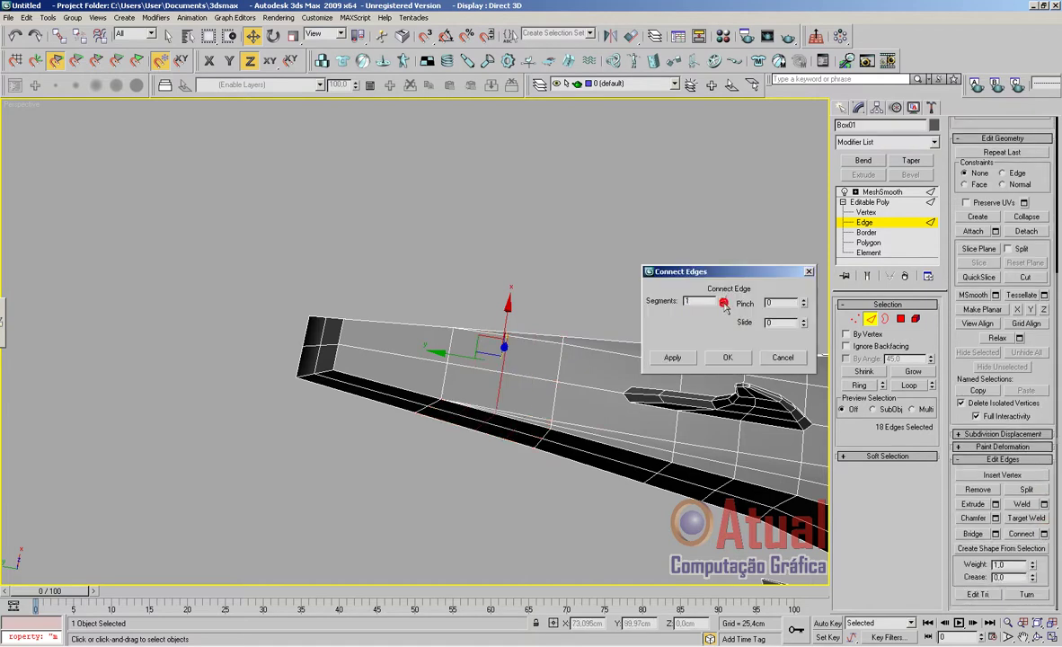
click(724, 360)
Select five lengthwise centre edges running along the top, over the tip and onto the underside of the narrow end
click(479, 367)
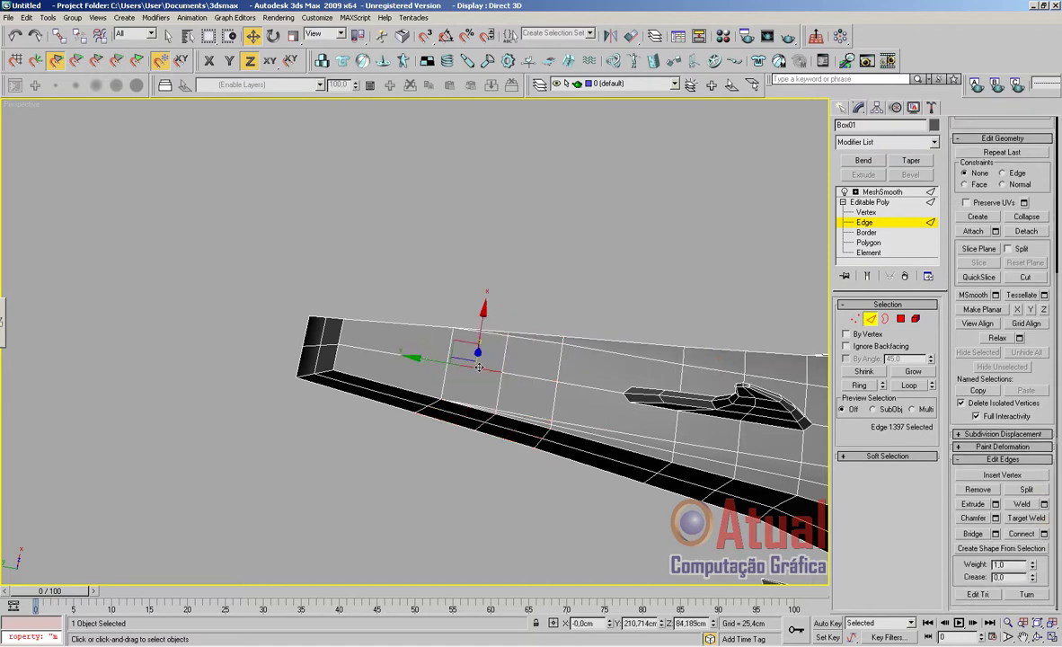
ctrl+click(420, 360)
ctrl+click(332, 344)
ctrl+click(310, 346)
alt+middle_drag(466, 460, 478, 319)
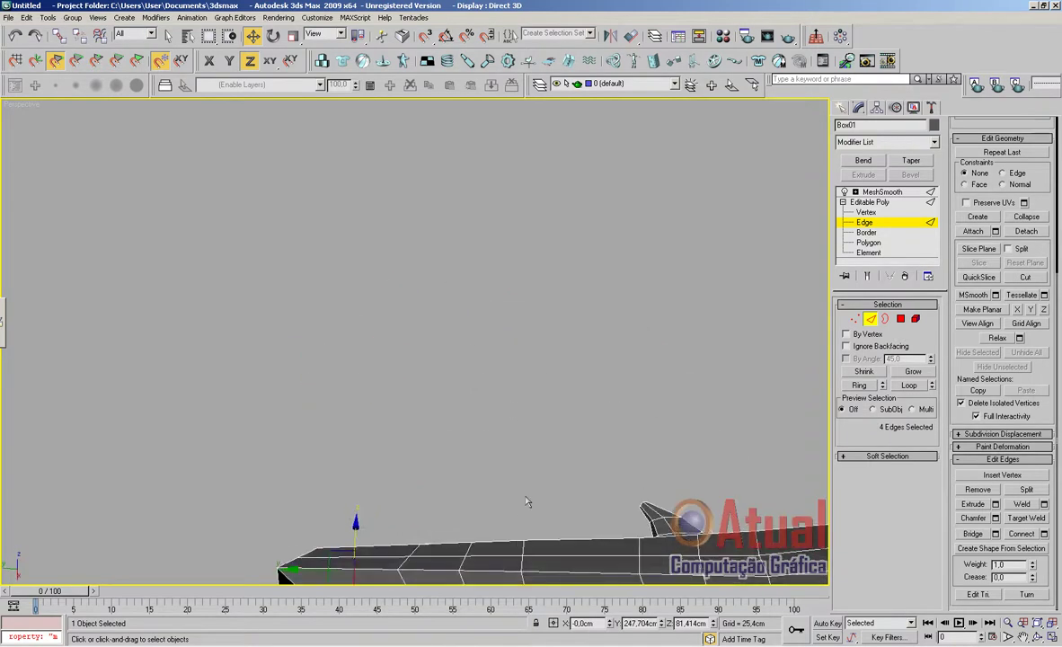
middle_drag(528, 502, 544, 220)
alt+middle_drag(488, 348, 486, 322)
ctrl+click(458, 349)
alt+middle_drag(542, 384, 602, 505)
scroll(602, 505, up, 5)
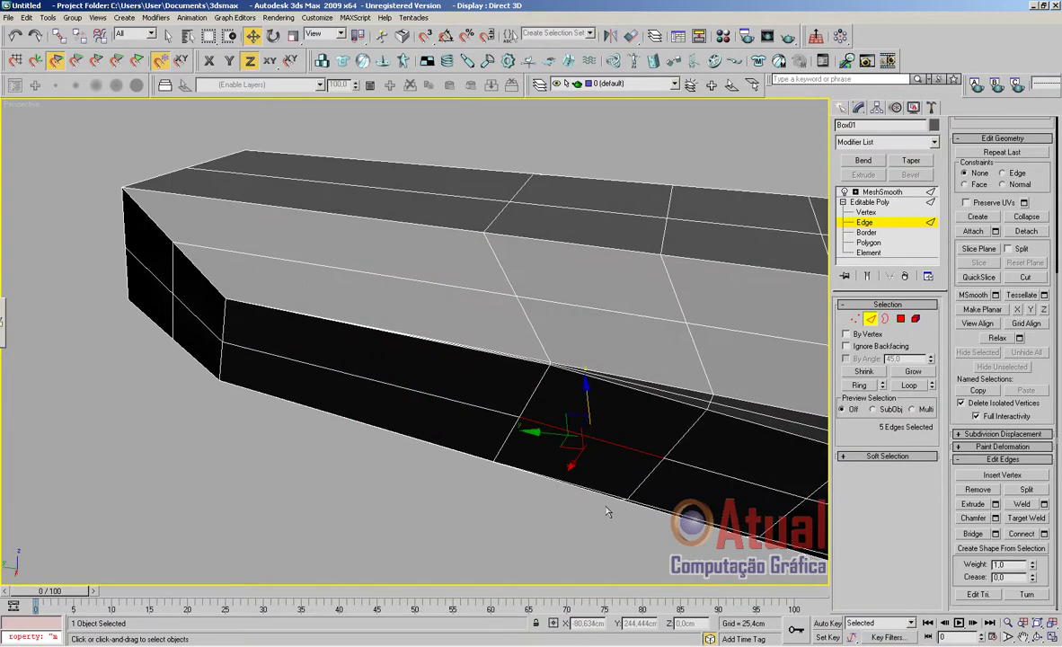
In vertex editing, shift the crowded corner vertices on three underside cross-sections near the tip along X
click(855, 319)
click(224, 300)
drag(228, 317, 235, 345)
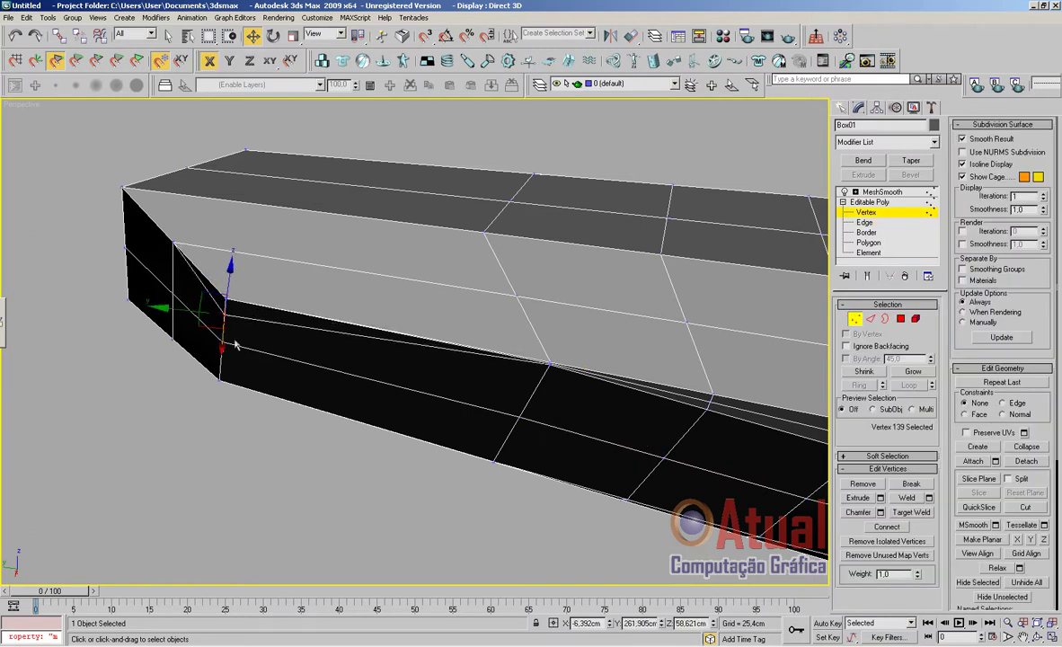
click(549, 365)
drag(545, 372, 553, 387)
click(709, 407)
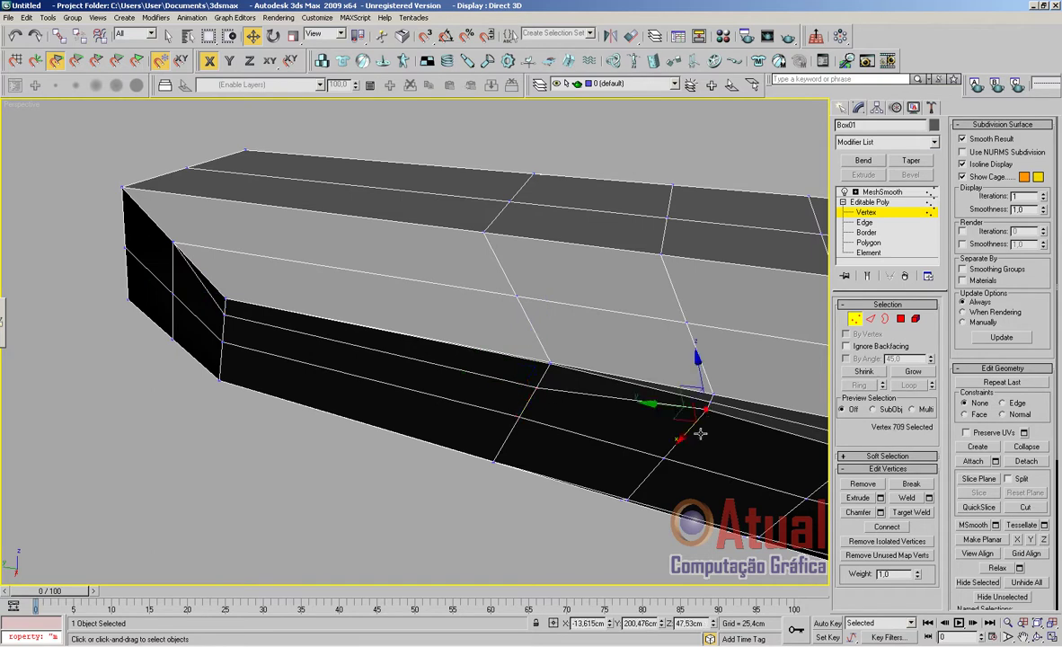
drag(689, 431, 707, 404)
Separate the remaining stacked vertices on the underside cross-sections near the tip by moving them along X
click(709, 402)
click(692, 425)
click(709, 396)
click(551, 366)
drag(542, 385, 536, 396)
click(227, 301)
drag(227, 307, 224, 316)
Pull the crowded vertex on the middle row of the tip's end face inward along X
alt+middle_drag(256, 364, 440, 387)
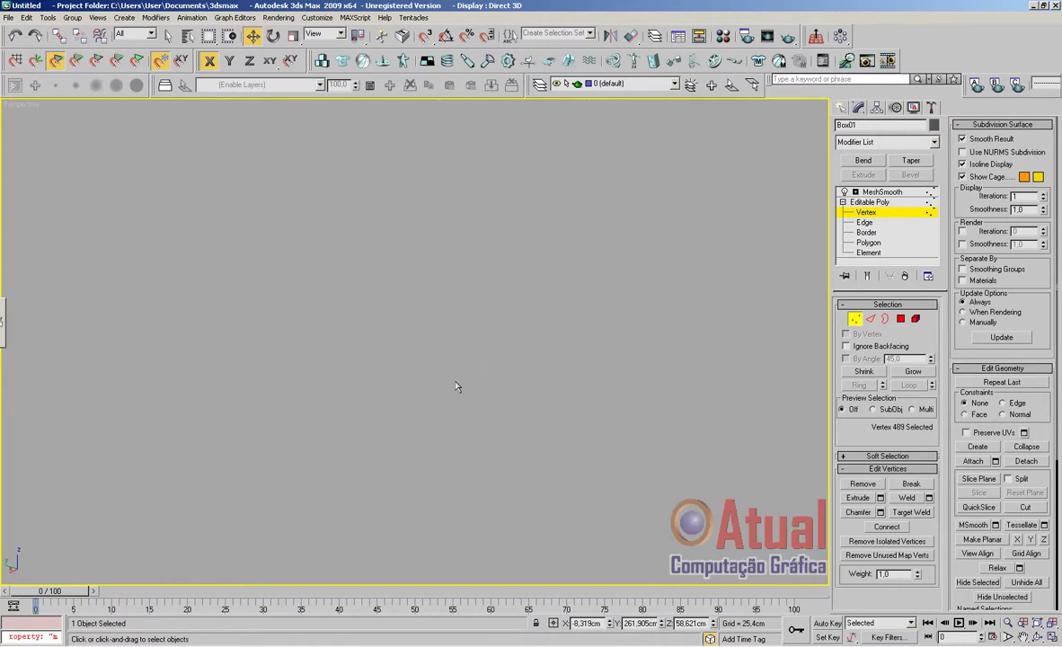
key(z)
scroll(454, 382, down, 6)
alt+middle_drag(427, 384, 440, 393)
alt+middle_drag(605, 432, 384, 389)
scroll(384, 389, up, 3)
click(311, 397)
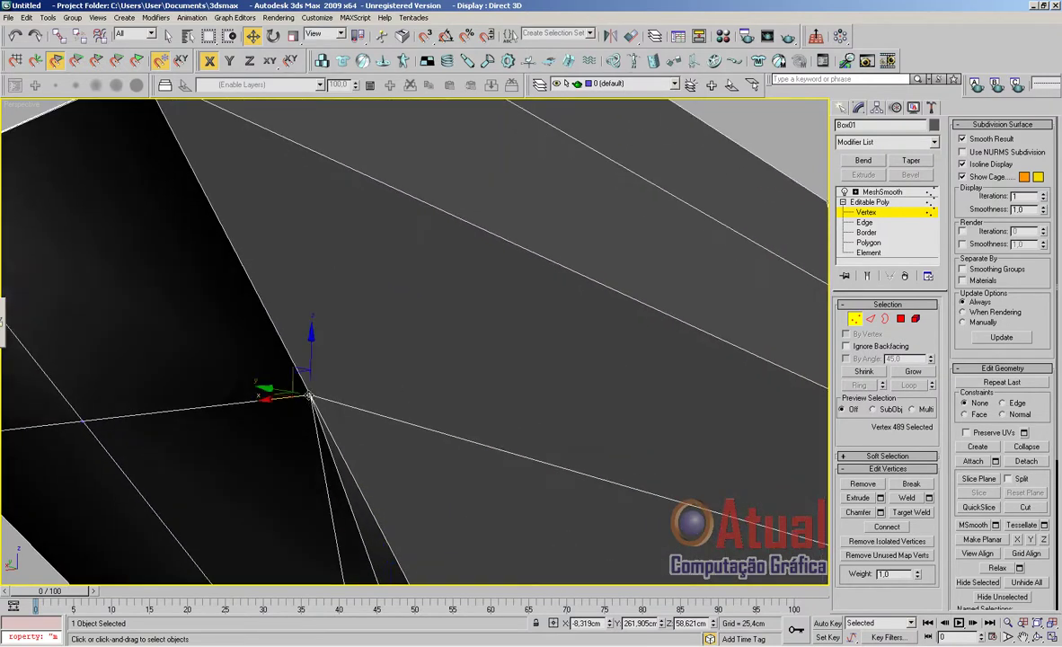
mouse_move(280, 399)
mouse_down()
mouse_move(232, 419)
mouse_move(262, 406)
mouse_up()
click(311, 396)
scroll(269, 415, down, 6)
middle_drag(348, 394, 344, 422)
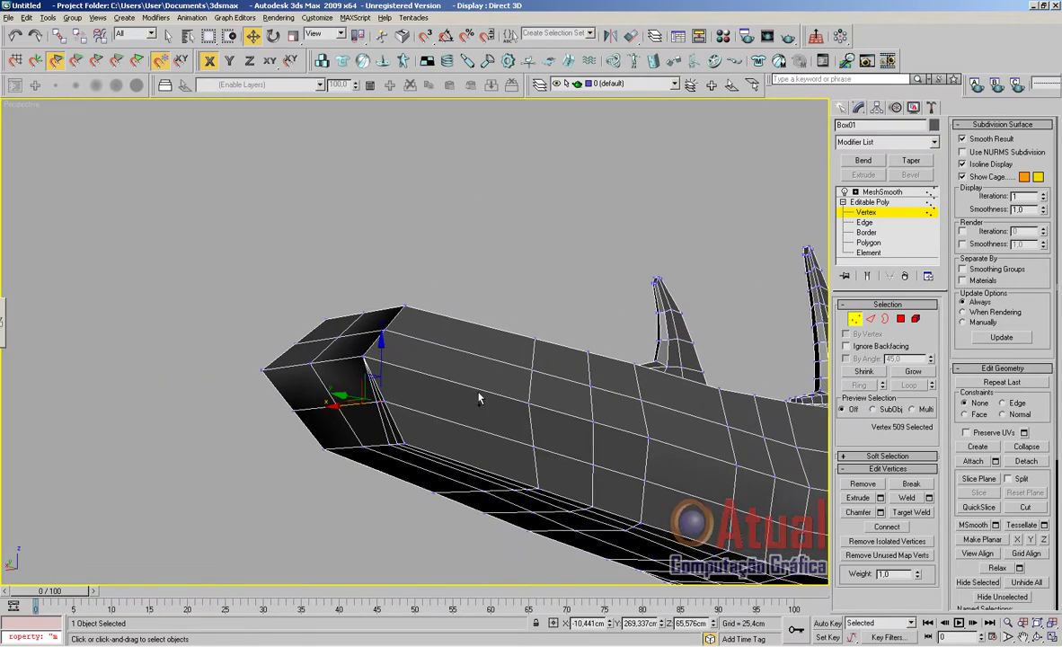
Spread the stacked vertices along the side edge of the tip's end face inward along X
scroll(278, 417, up, 5)
click(265, 384)
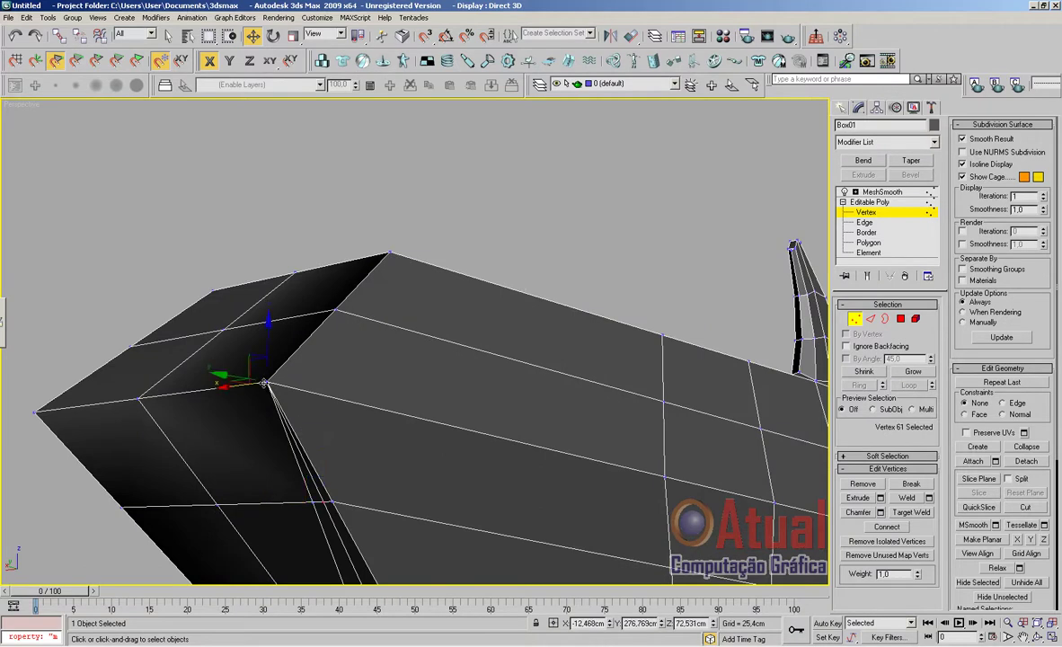
drag(231, 388, 201, 404)
click(266, 383)
click(266, 384)
click(310, 501)
drag(266, 504, 252, 503)
click(280, 382)
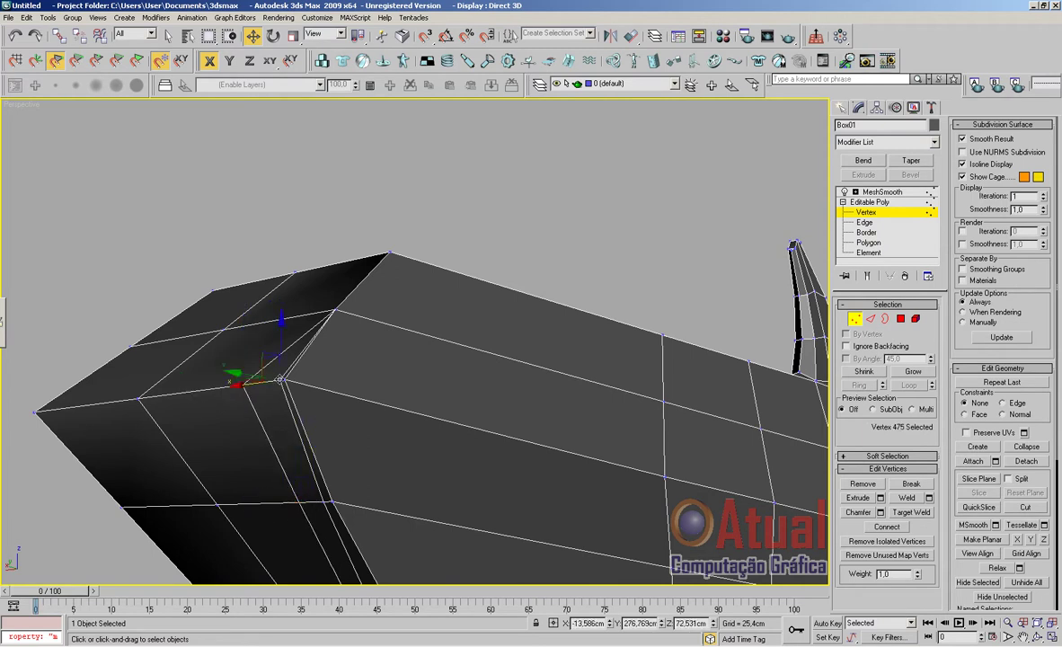
mouse_move(241, 384)
mouse_down()
mouse_move(219, 407)
mouse_move(230, 390)
mouse_up()
click(285, 381)
Separate the crowded corner vertices on two top cross-sections behind the tip, moving them toward the centre along X
scroll(422, 401, down, 5)
scroll(456, 405, down, 3)
alt+middle_drag(458, 406, 536, 345)
scroll(537, 359, up, 3)
scroll(537, 359, up, 6)
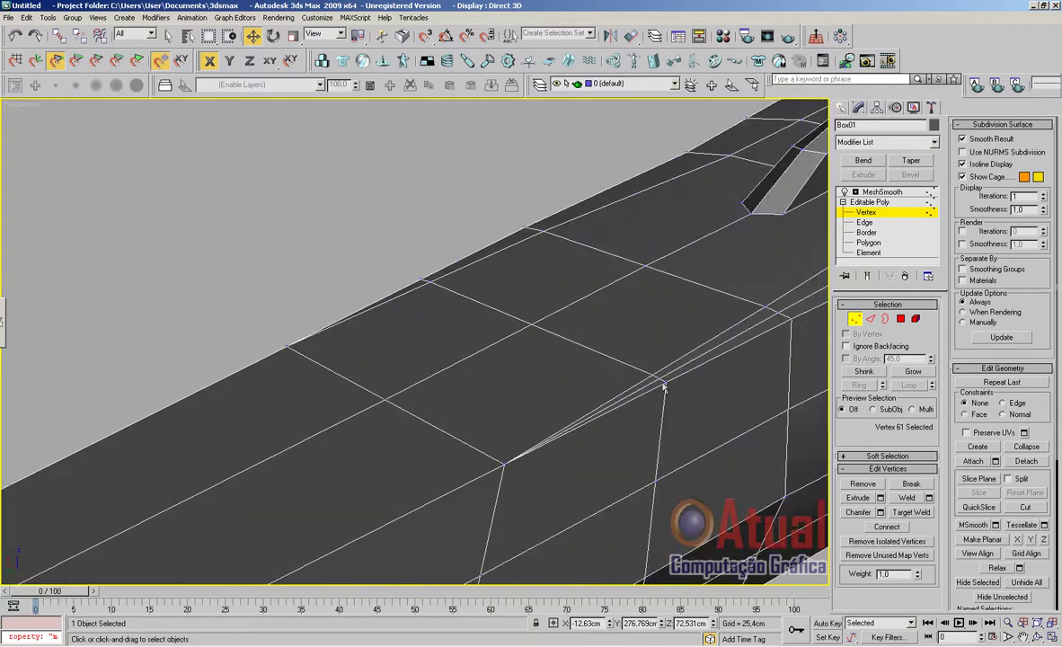
click(503, 465)
drag(463, 441, 446, 430)
click(648, 374)
drag(611, 359, 595, 351)
click(503, 465)
drag(477, 451, 466, 445)
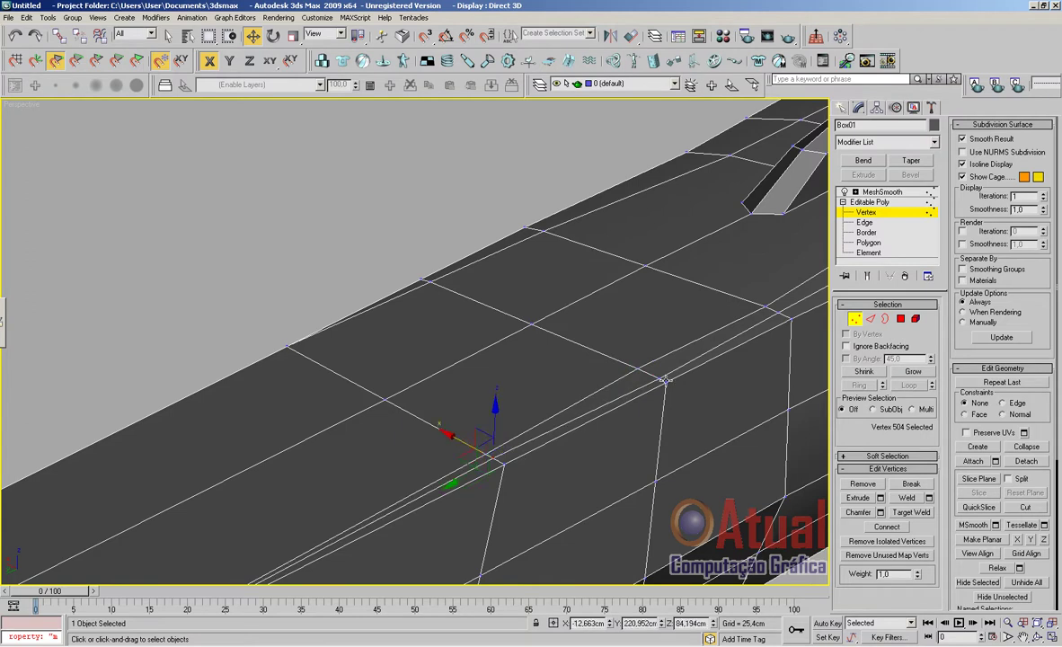
click(659, 380)
drag(622, 362, 611, 358)
Separate the stacked vertices at the tip's upper corner and the neighbouring crowded corner by moving them inward along X
middle_drag(575, 478, 674, 376)
scroll(679, 409, up, 3)
click(674, 318)
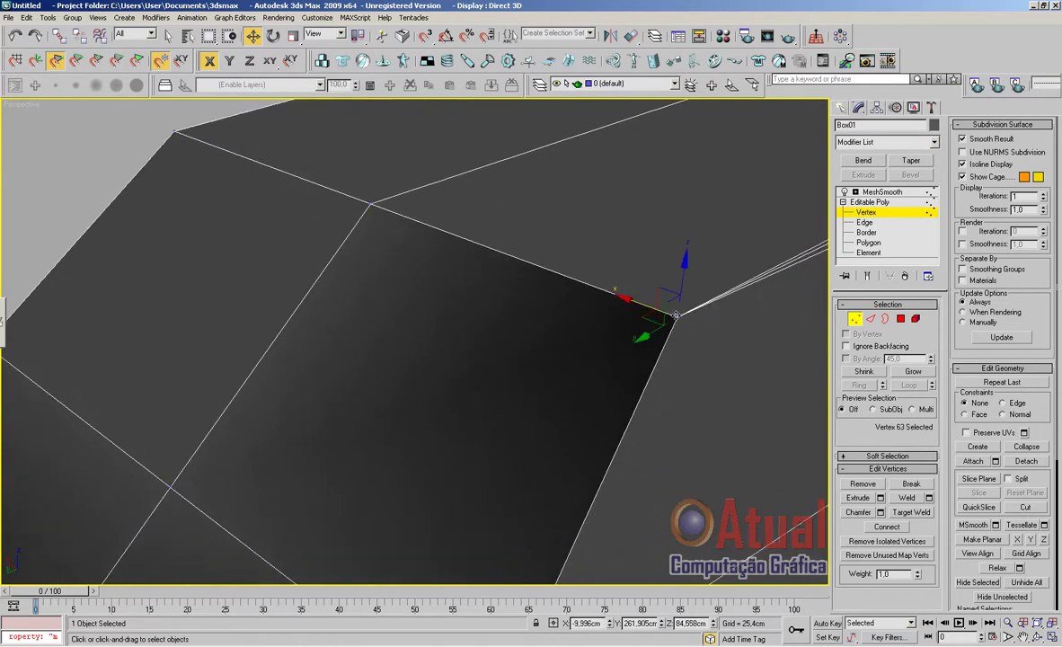
drag(642, 308, 617, 296)
click(673, 318)
middle_drag(650, 539, 683, 390)
click(521, 386)
drag(502, 384, 454, 361)
right_click(509, 365)
click(521, 386)
click(520, 390)
click(535, 392)
click(545, 397)
drag(510, 383, 482, 371)
Even out the inner lengthwise loop on the body's underside by moving its vertices on successive cross-sections toward the centre along X
scroll(586, 436, down, 5)
middle_drag(545, 368, 588, 353)
scroll(547, 429, up, 4)
middle_drag(544, 396, 569, 320)
scroll(649, 370, down, 5)
alt+middle_drag(643, 377, 579, 491)
middle_drag(661, 422, 550, 476)
scroll(569, 413, up, 4)
click(608, 332)
drag(573, 334, 558, 338)
click(603, 510)
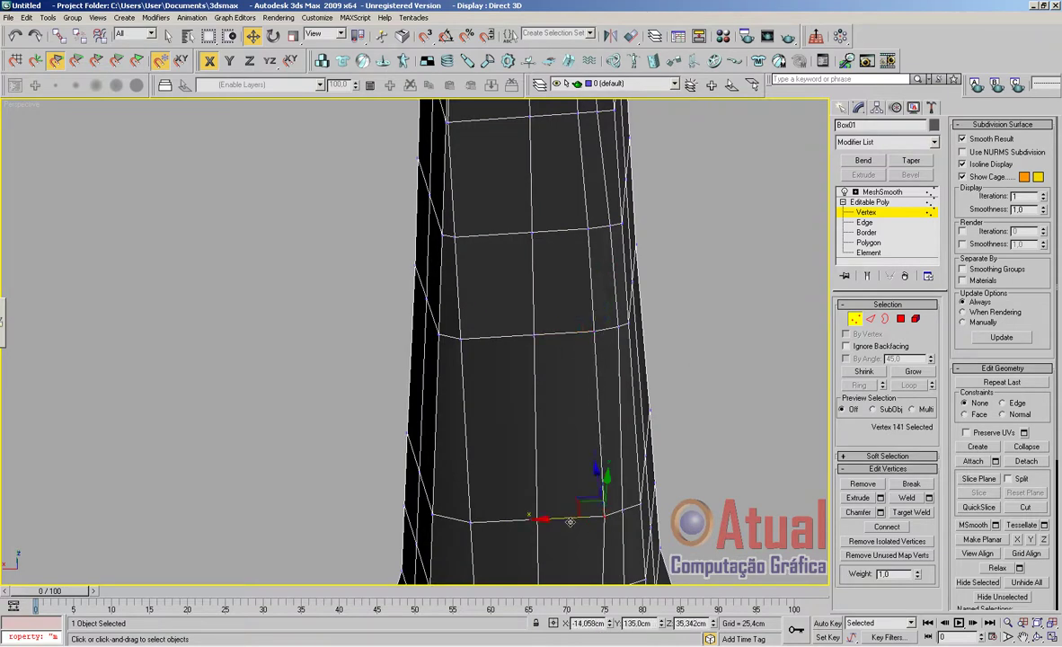
click(593, 331)
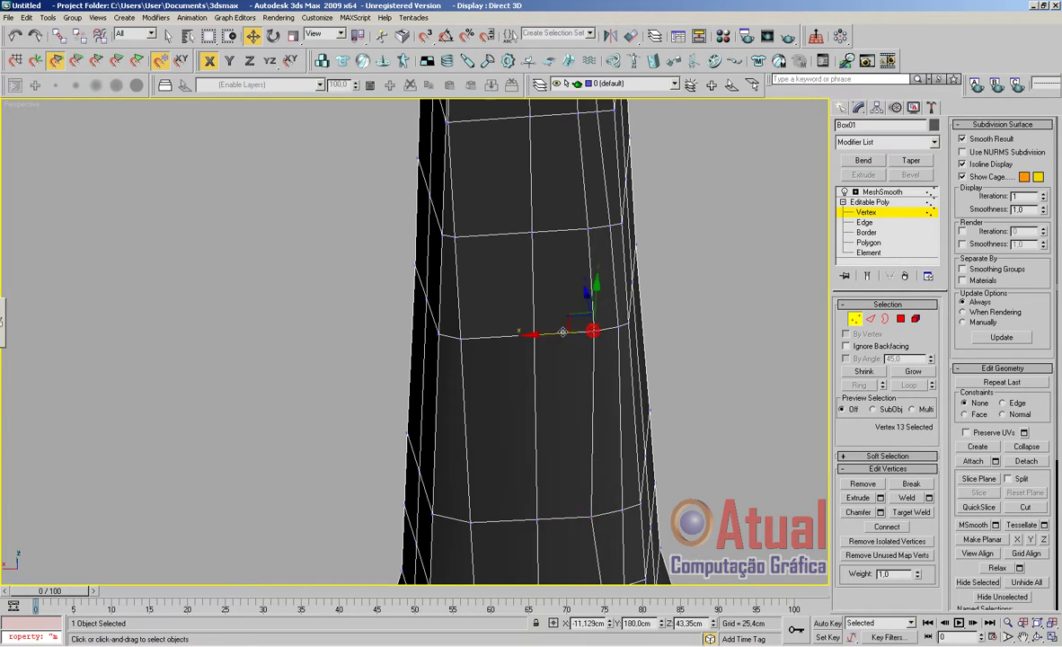
drag(562, 332, 553, 335)
click(587, 229)
drag(558, 231, 547, 233)
Continue the inner loop toward the tip by moving its vertices on the next two underside cross-sections inward along X
scroll(573, 279, up, 2)
middle_drag(573, 280, 510, 461)
click(494, 217)
drag(456, 219, 441, 221)
middle_drag(568, 162, 620, 553)
click(523, 224)
drag(487, 227, 470, 229)
middle_drag(629, 182, 603, 321)
Space the inner lengthwise loops evenly across the tip's end face by moving their middle and far-row vertices inward along X
click(510, 222)
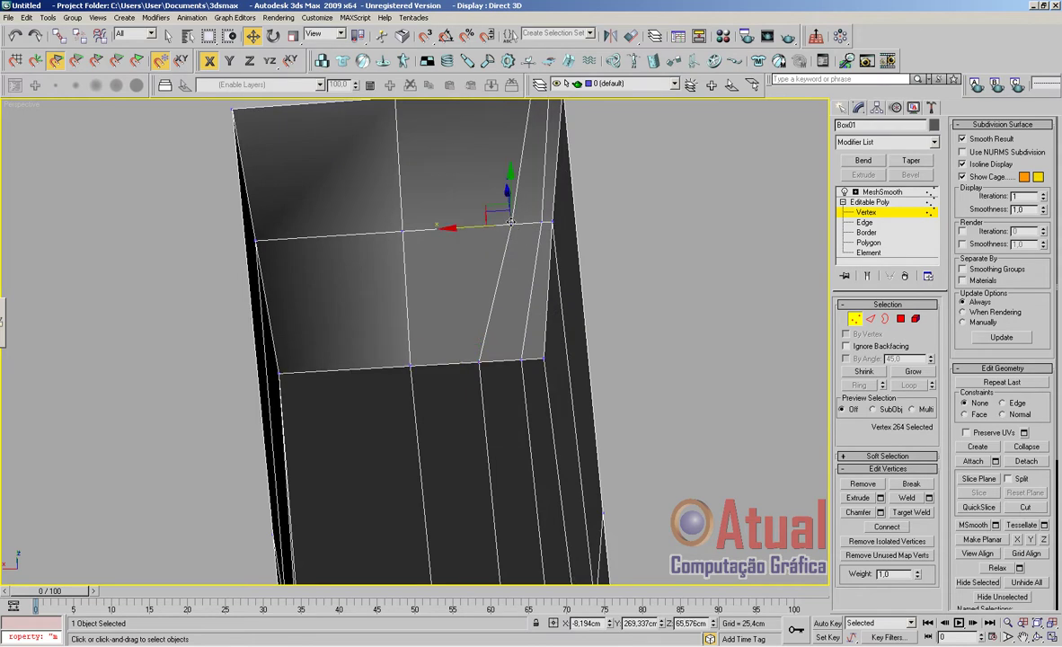
drag(475, 226, 434, 233)
middle_drag(540, 237, 534, 394)
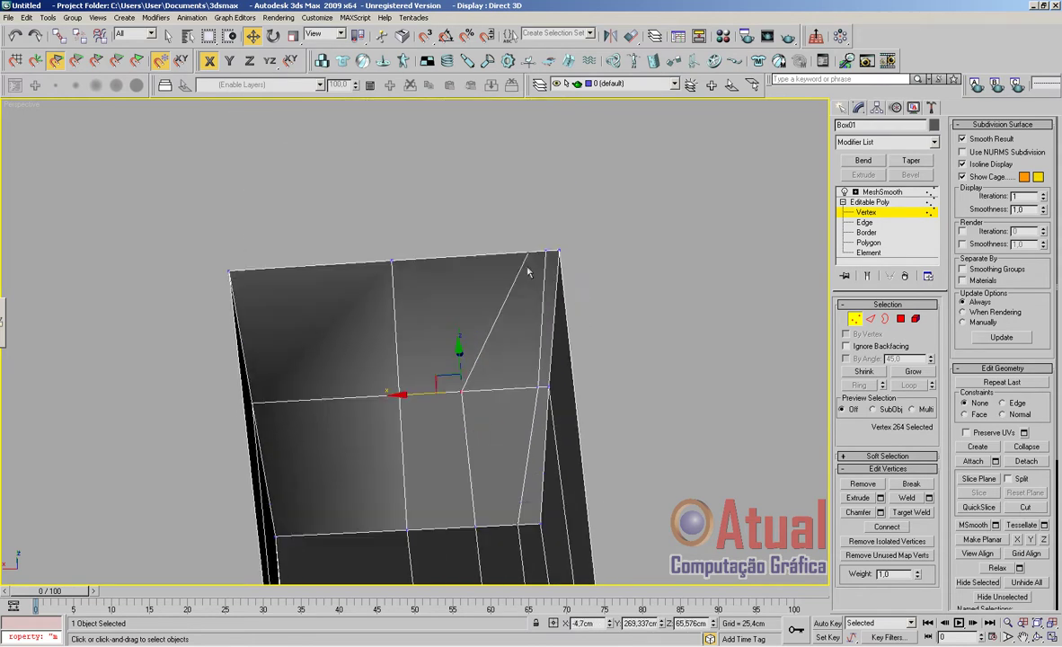
click(526, 252)
drag(487, 254, 411, 267)
click(538, 387)
drag(534, 386, 493, 389)
click(546, 250)
drag(501, 252, 452, 256)
Spread the crowded vertices on the tip's two upper rows toward the centre along X
scroll(532, 281, down, 3)
scroll(532, 281, down, 3)
middle_drag(573, 329, 568, 270)
scroll(587, 306, up, 2)
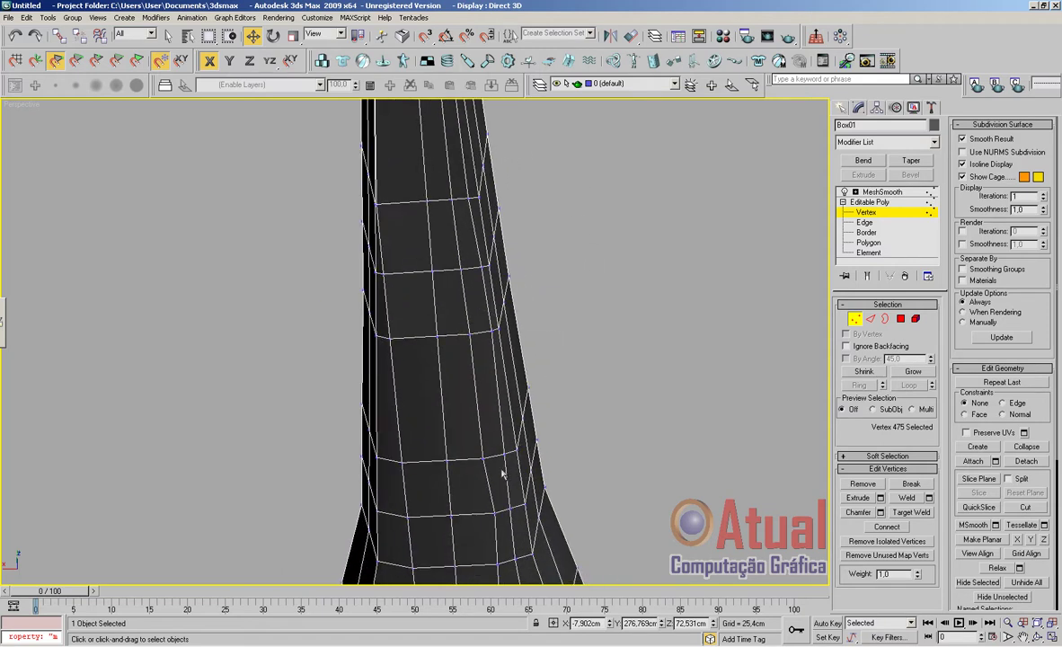
click(480, 460)
scroll(538, 356, down, 4)
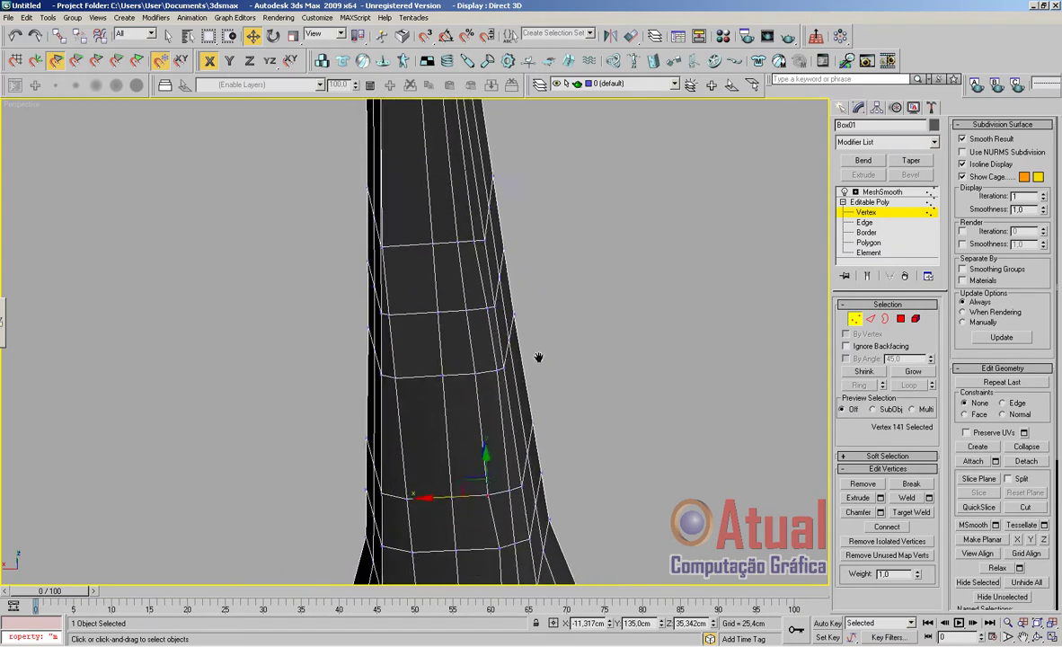
scroll(611, 341, down, 7)
alt+middle_drag(611, 341, 616, 286)
scroll(616, 287, up, 4)
scroll(616, 348, up, 3)
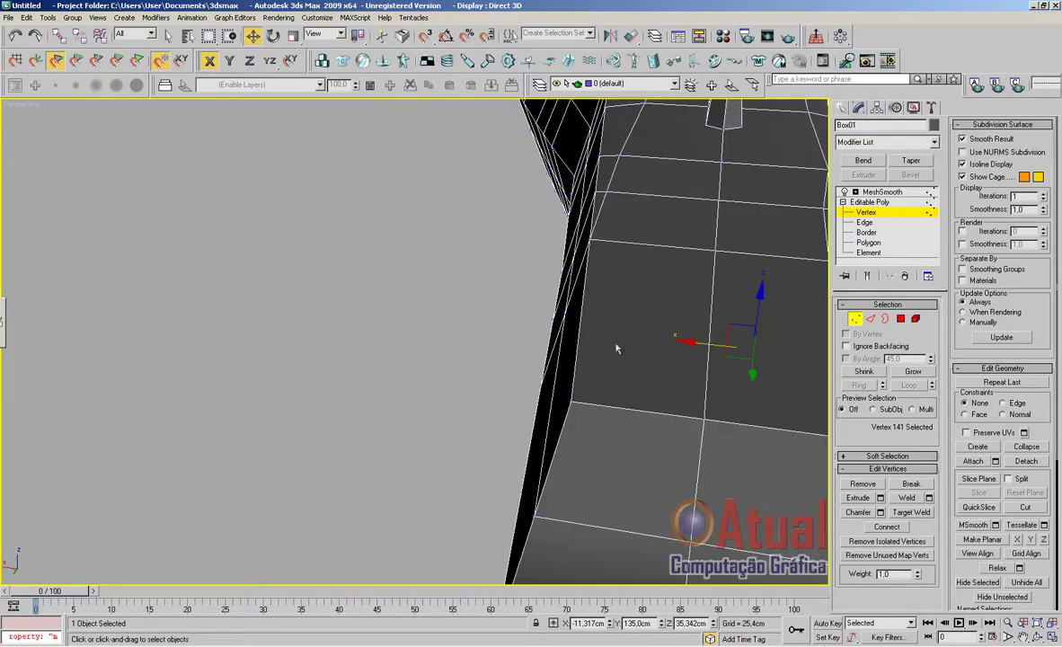
scroll(710, 507, down, 3)
middle_drag(712, 475, 631, 415)
scroll(707, 470, up, 3)
click(564, 377)
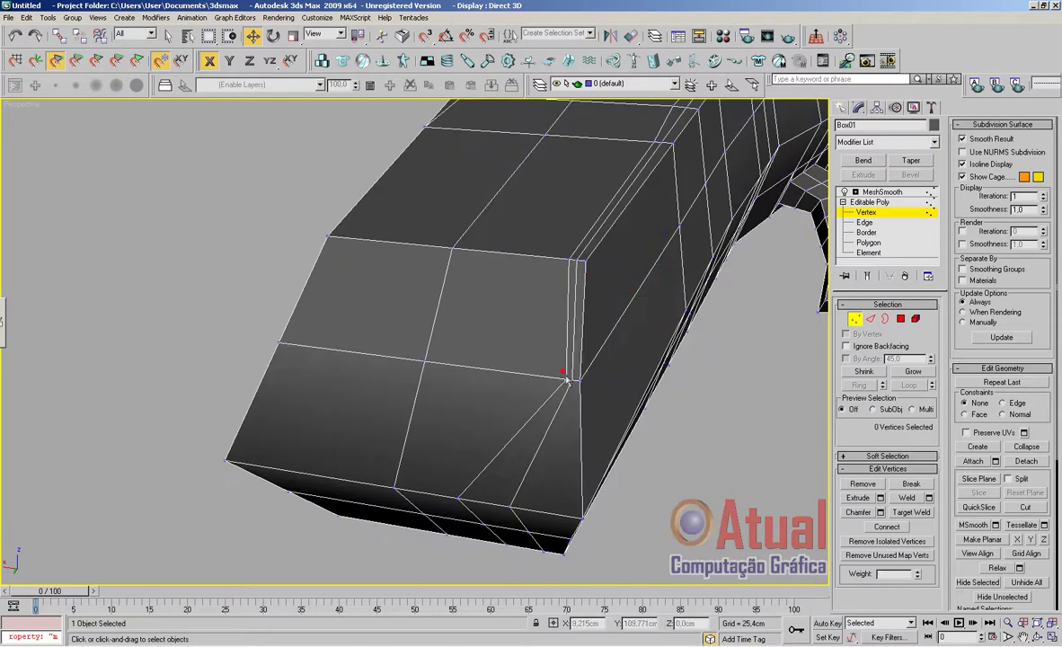
drag(519, 373, 433, 362)
click(568, 259)
click(567, 258)
drag(534, 255, 478, 253)
click(571, 381)
drag(537, 374, 495, 372)
Move the inner loop's vertices on the successive top cross-sections between the tip and the rear fin toward the centre along X
middle_drag(671, 286, 613, 360)
click(609, 334)
drag(568, 332, 523, 325)
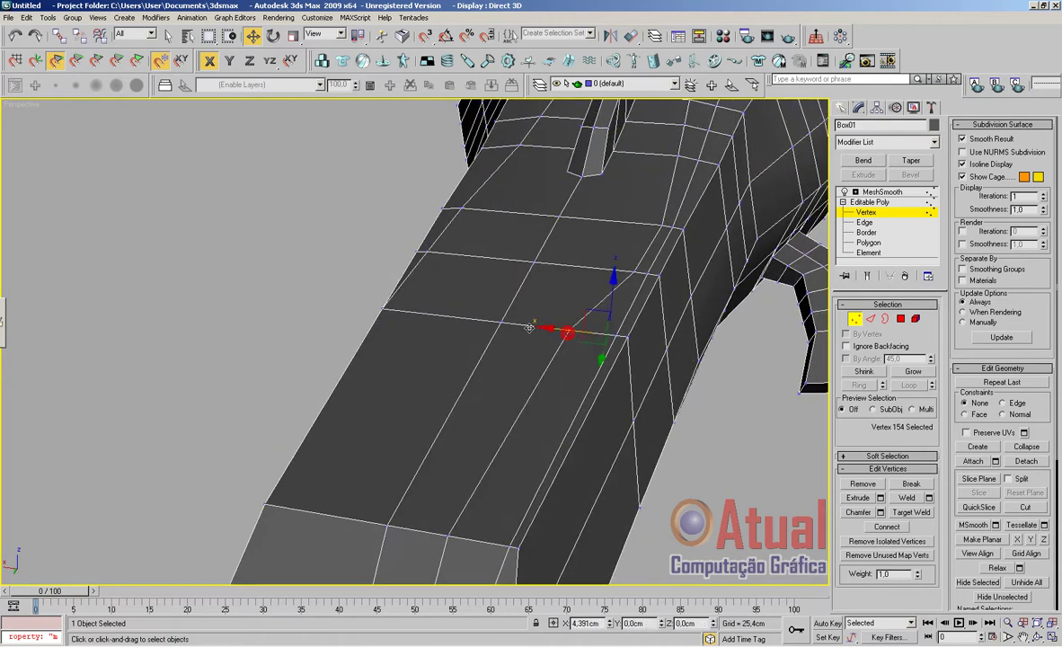
click(635, 272)
drag(594, 269, 554, 267)
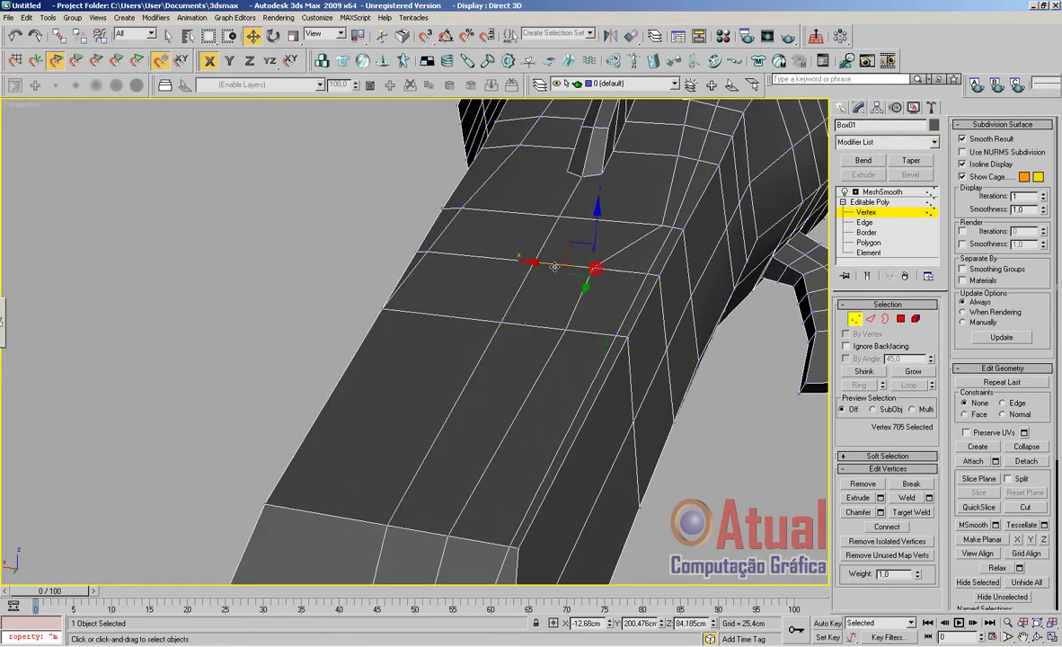
click(660, 226)
drag(618, 222, 581, 218)
click(669, 154)
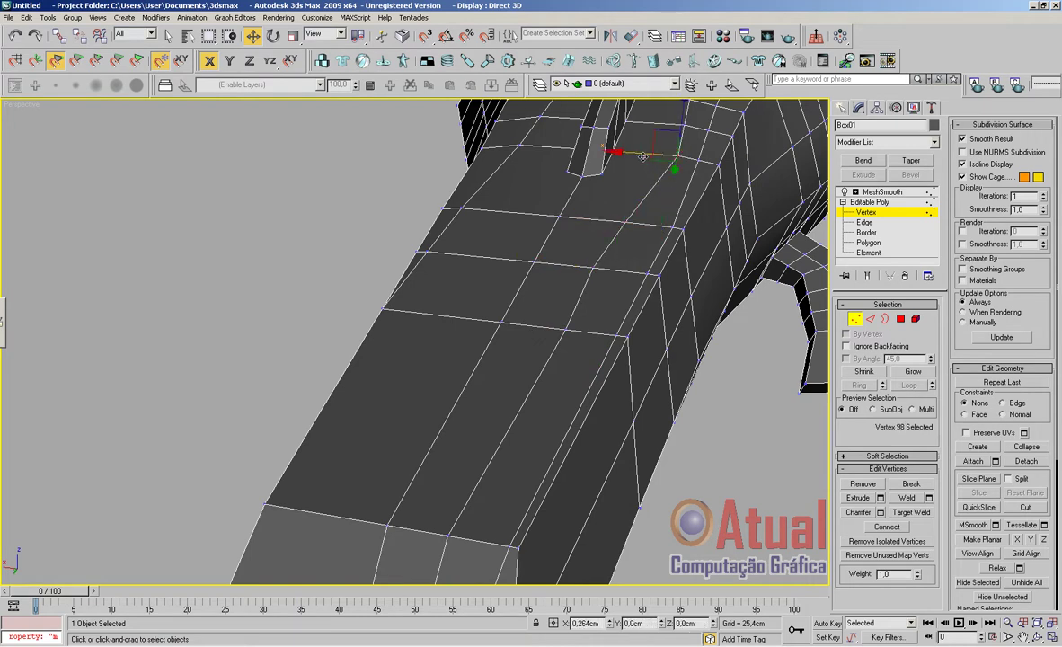
Shift the outer loop's vertices on the top cross-sections inward along X, adjusting them two at a time
click(670, 229)
ctrl+click(647, 272)
drag(627, 248, 613, 247)
click(618, 335)
ctrl+click(508, 549)
drag(532, 414, 517, 427)
Clear the vertex selection and select the centre-line edges along the top and end face of the tail tip
click(719, 441)
scroll(728, 445, down, 5)
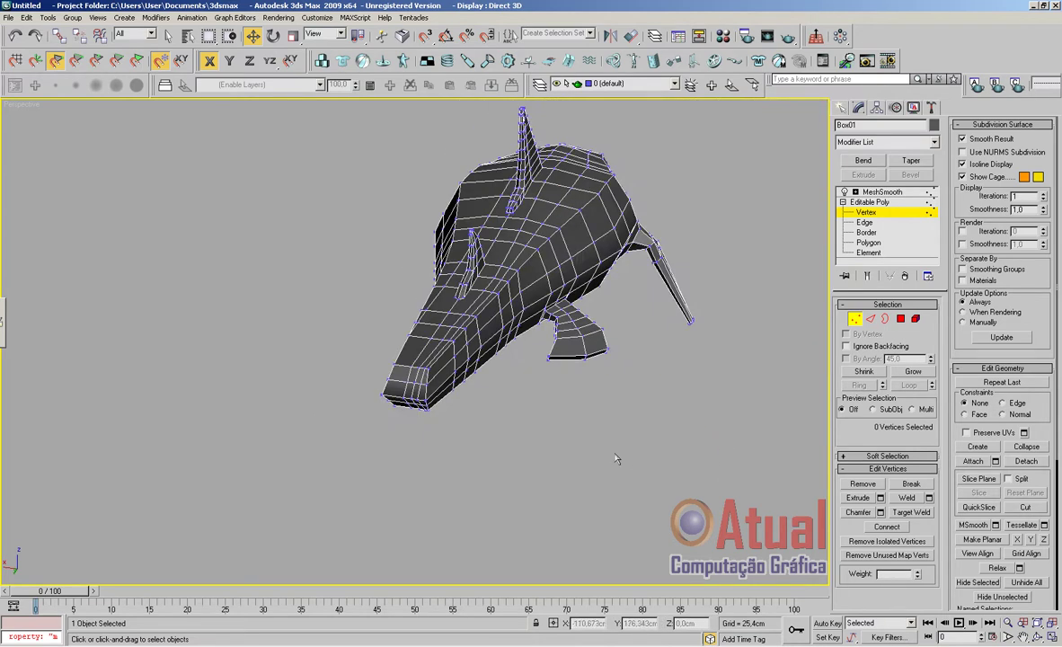
mouse_move(630, 438)
alt+middle_down()
mouse_move(689, 462)
mouse_move(636, 420)
alt+middle_up()
scroll(672, 439, up, 3)
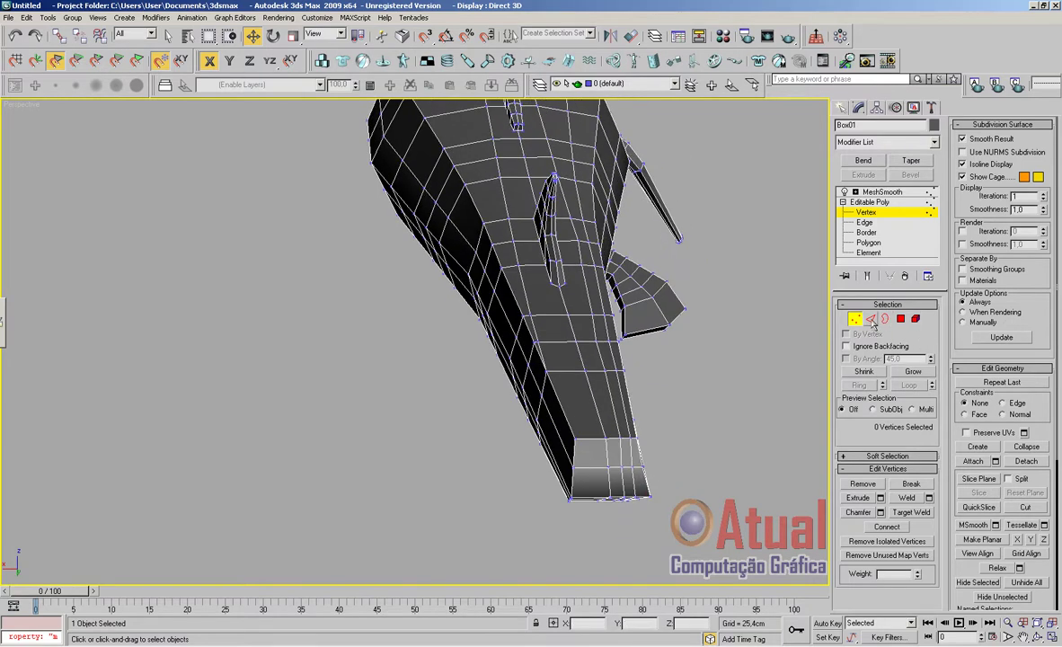
click(872, 320)
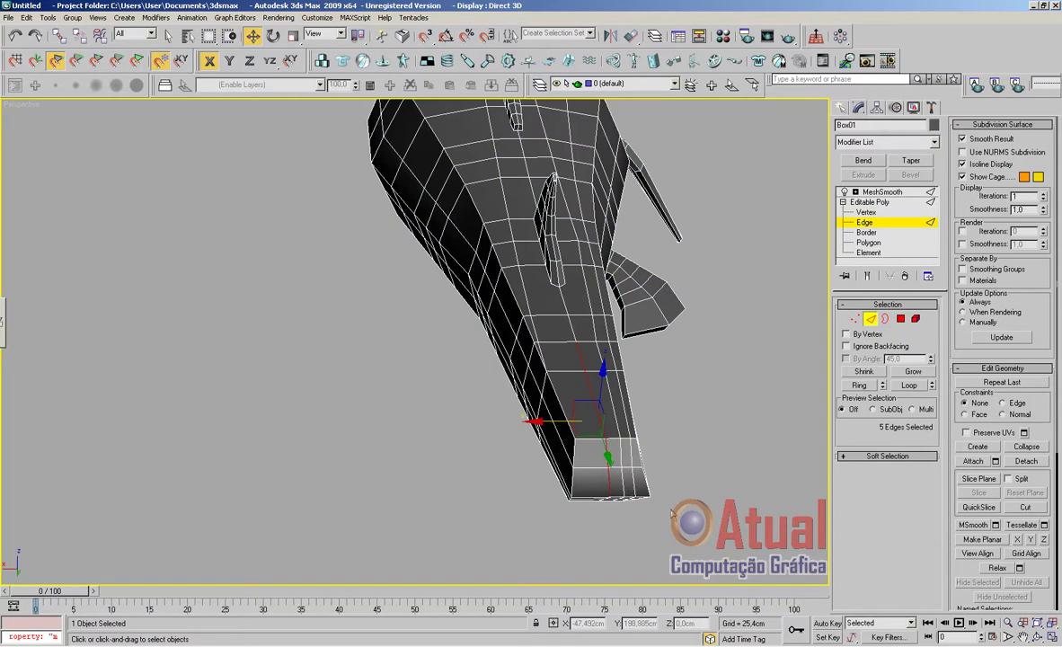
Enable Ignore Backfacing and add the remaining centre-line edges on the tip's underside and lower end to the edge selection
key(z)
alt+middle_drag(672, 514, 553, 482)
scroll(582, 378, down, 3)
middle_drag(576, 229, 508, 518)
middle_drag(550, 295, 498, 515)
scroll(490, 453, up, 4)
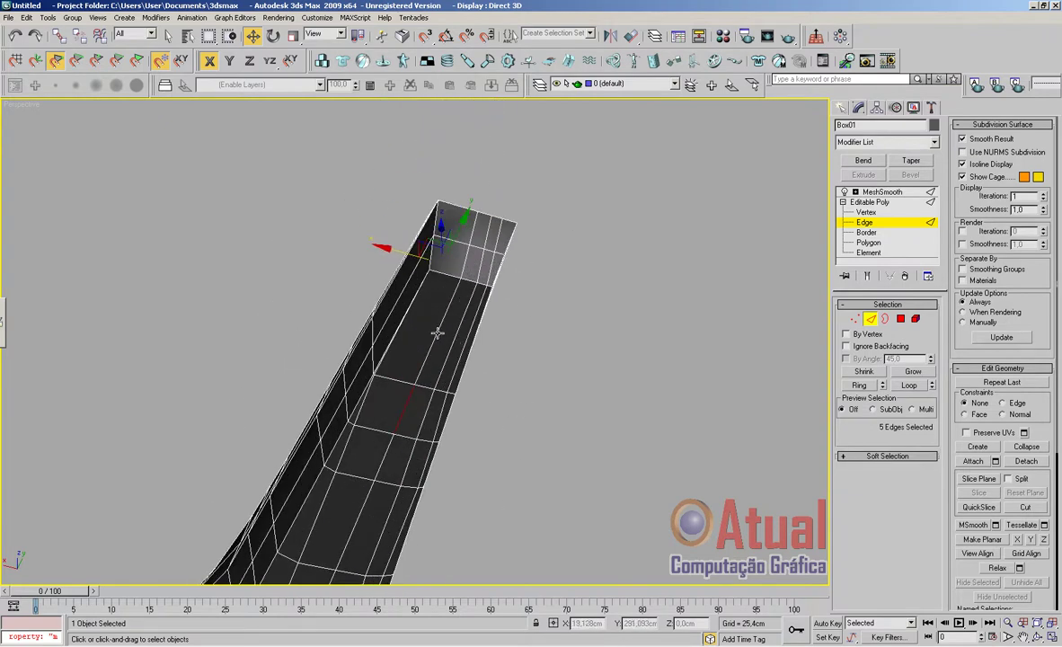
click(845, 347)
ctrl+click(443, 318)
ctrl+click(466, 257)
ctrl+click(472, 231)
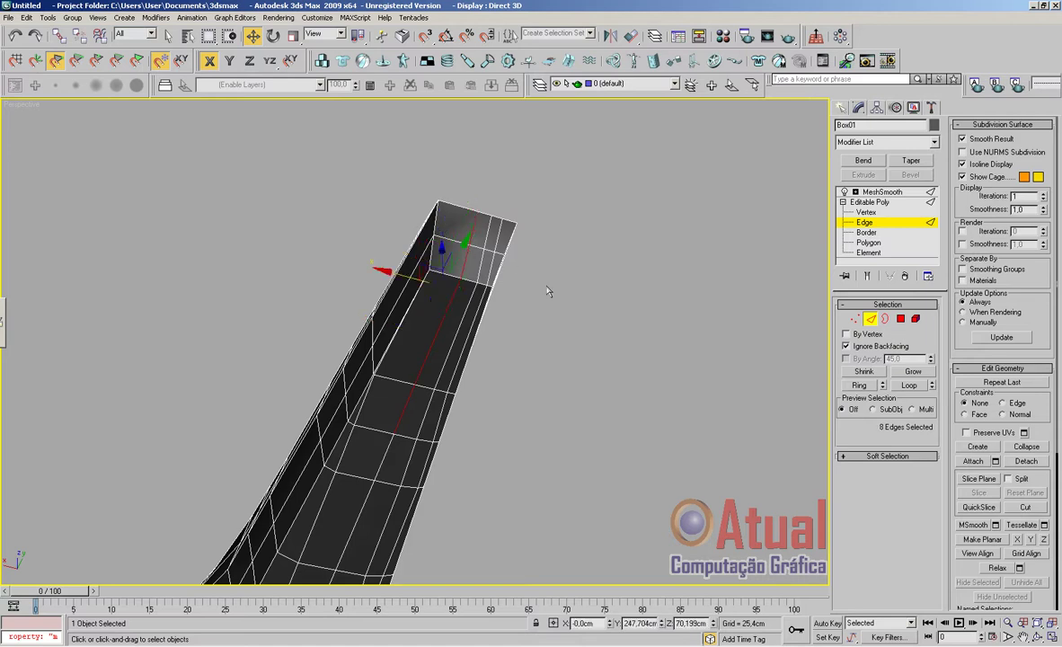
Try a 2.936 cm chamfer with one segment on the selected centre-line edges of the tail tip
alt+middle_drag(546, 289, 593, 372)
alt+middle_drag(608, 432, 588, 351)
scroll(590, 355, up, 3)
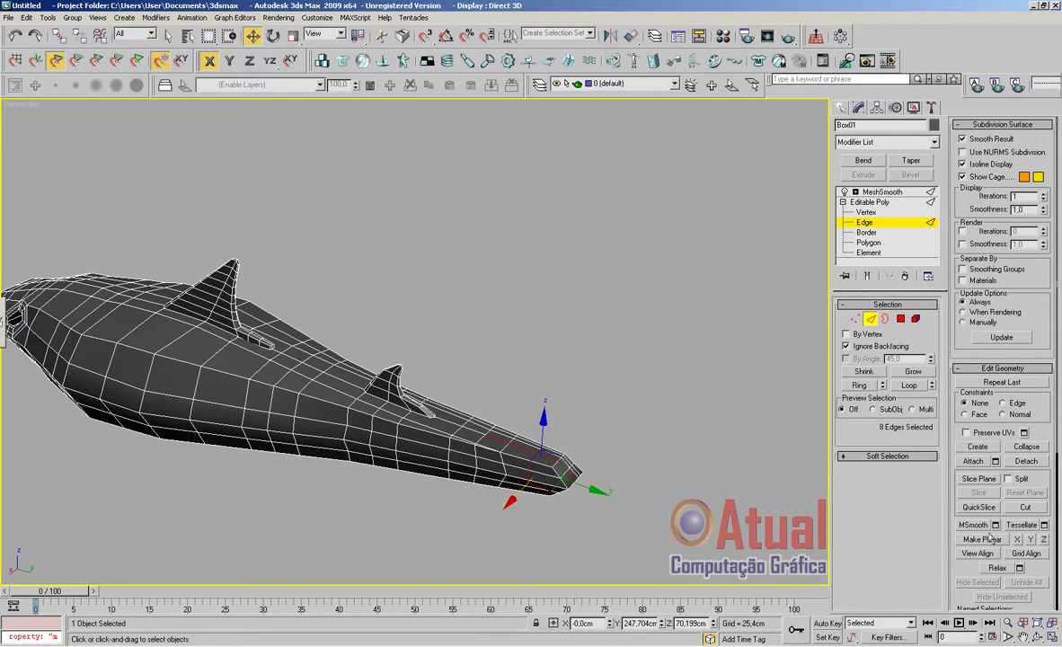
drag(1030, 566, 1031, 336)
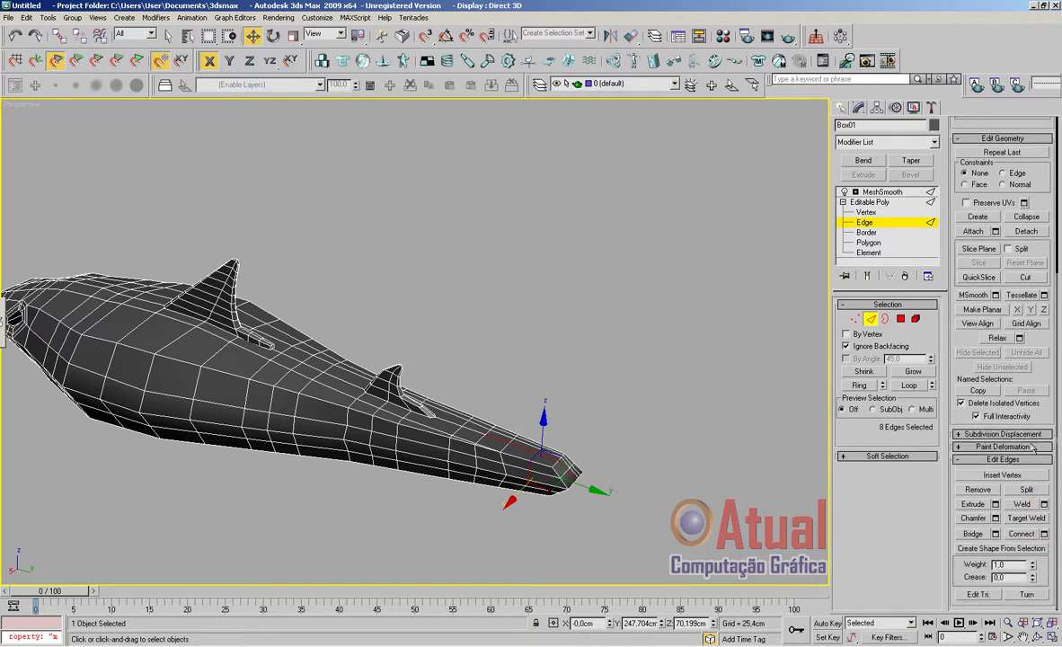
click(995, 519)
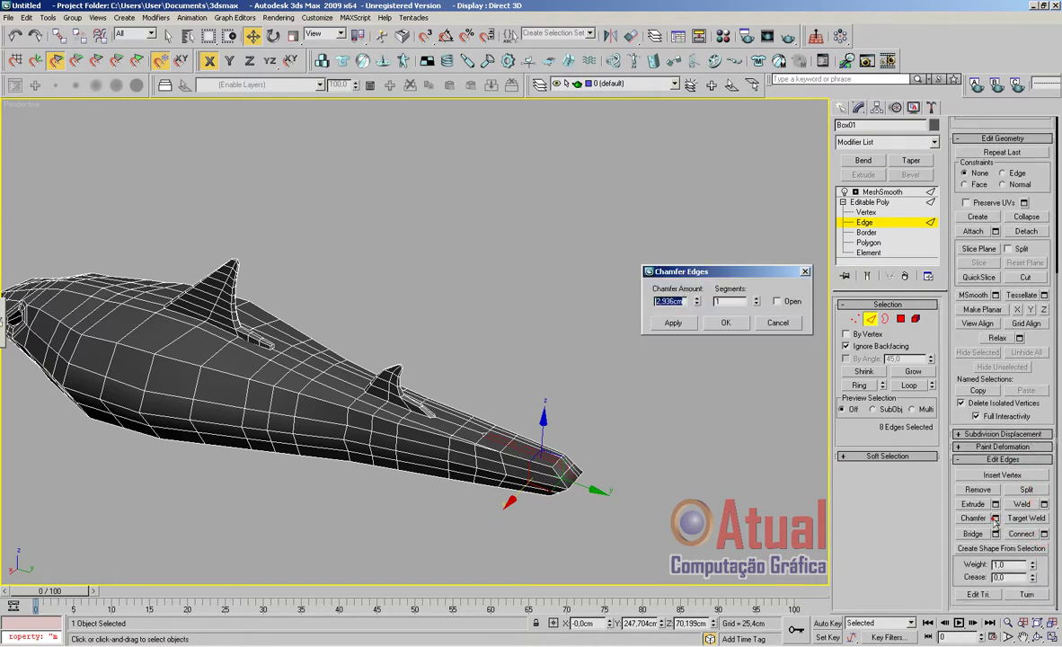
click(724, 322)
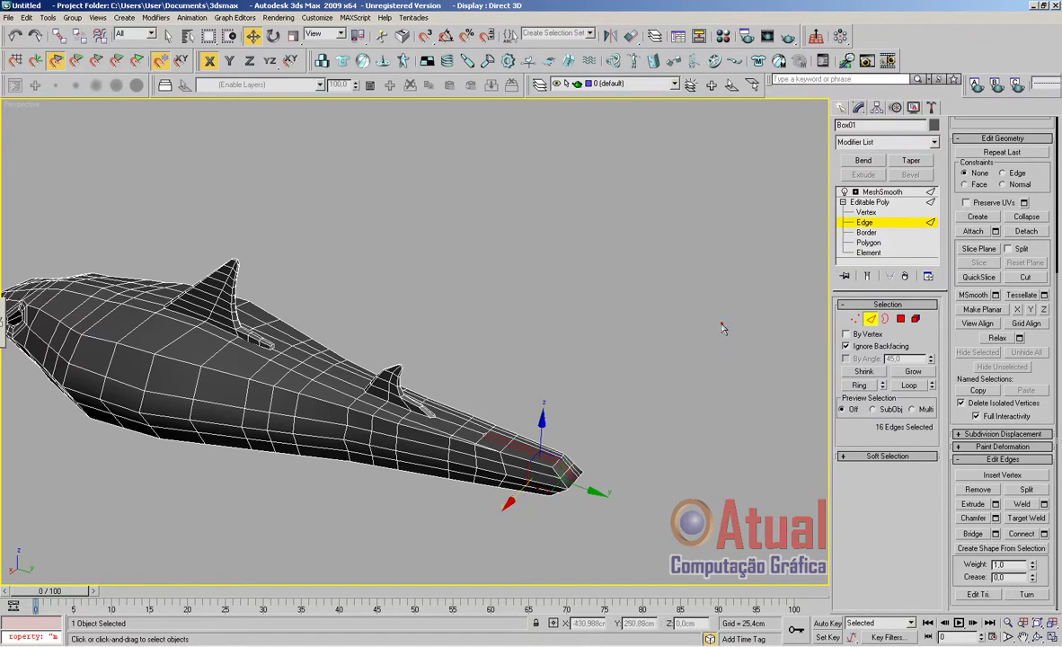
scroll(690, 355, up, 5)
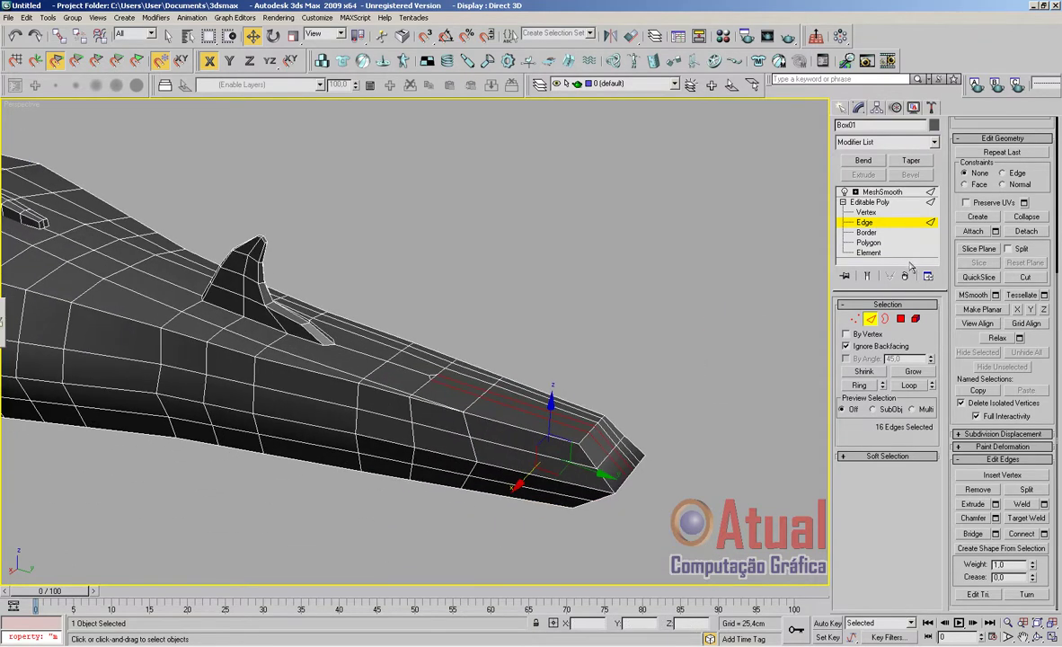
Select the narrow chamfered polygon strip on the tip's end face and top, and check it with MeshSmooth active
click(901, 318)
click(622, 463)
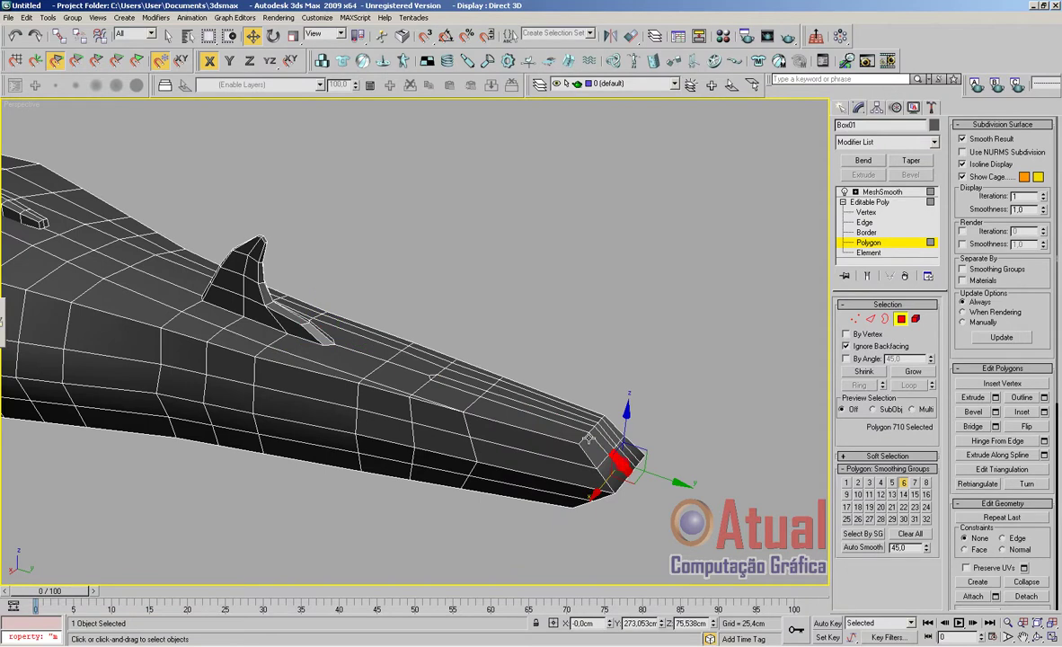
ctrl+click(557, 417)
ctrl+click(469, 388)
click(878, 191)
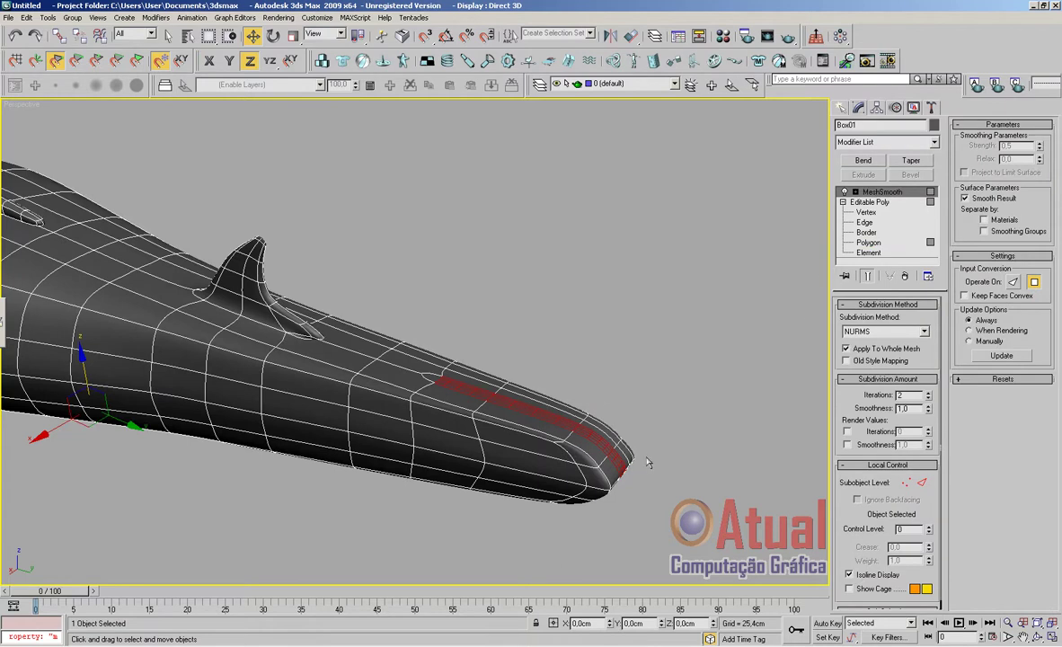
click(872, 243)
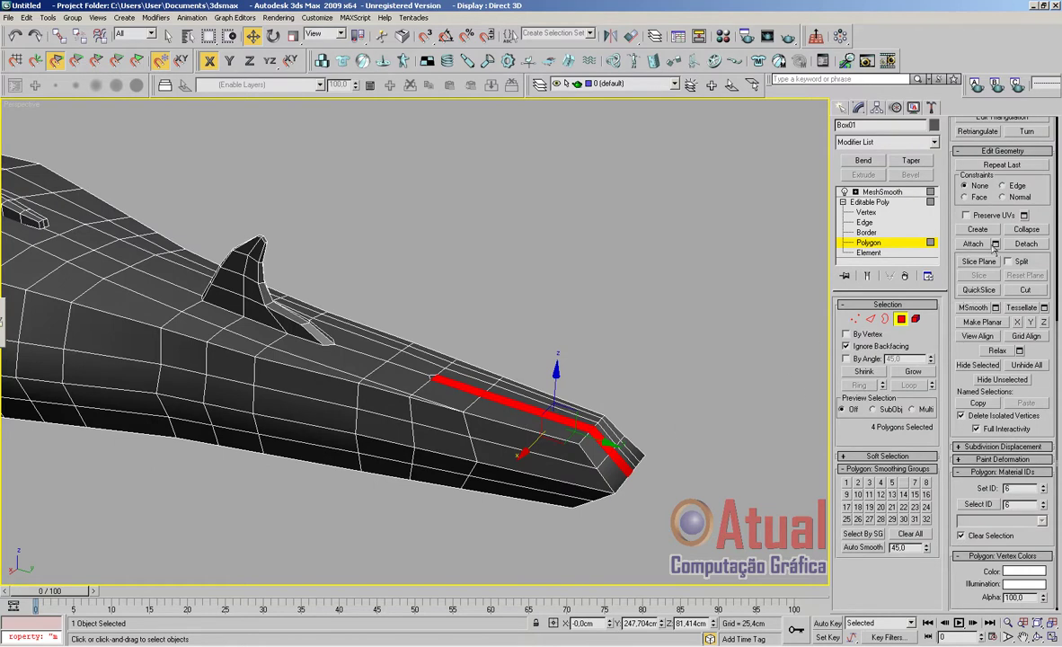
Undo the strip's polygon selections and the narrow chamfer on the centre-line edges
click(15, 36)
click(15, 36)
click(15, 36)
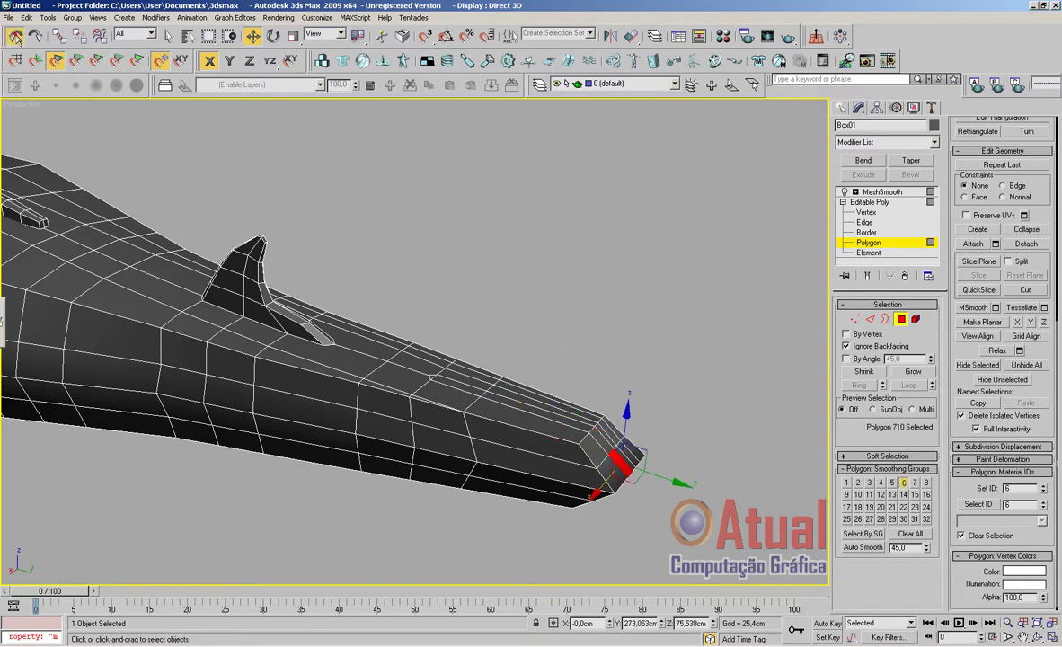
click(15, 36)
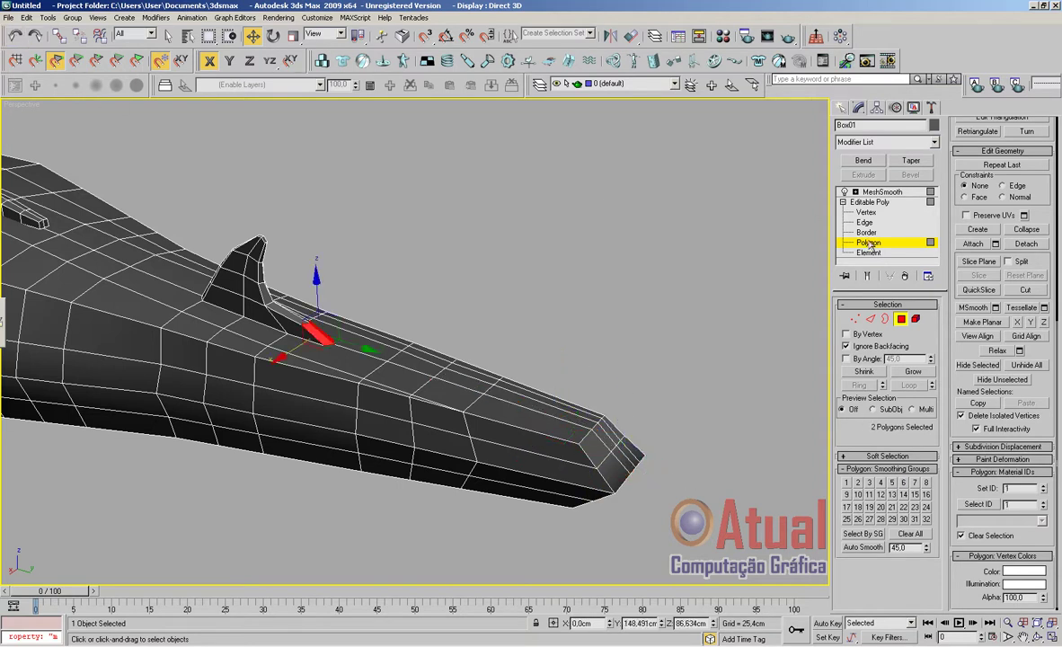
Chamfer the tail tip's selected centre-line edges with a larger amount for a wider strip
click(871, 319)
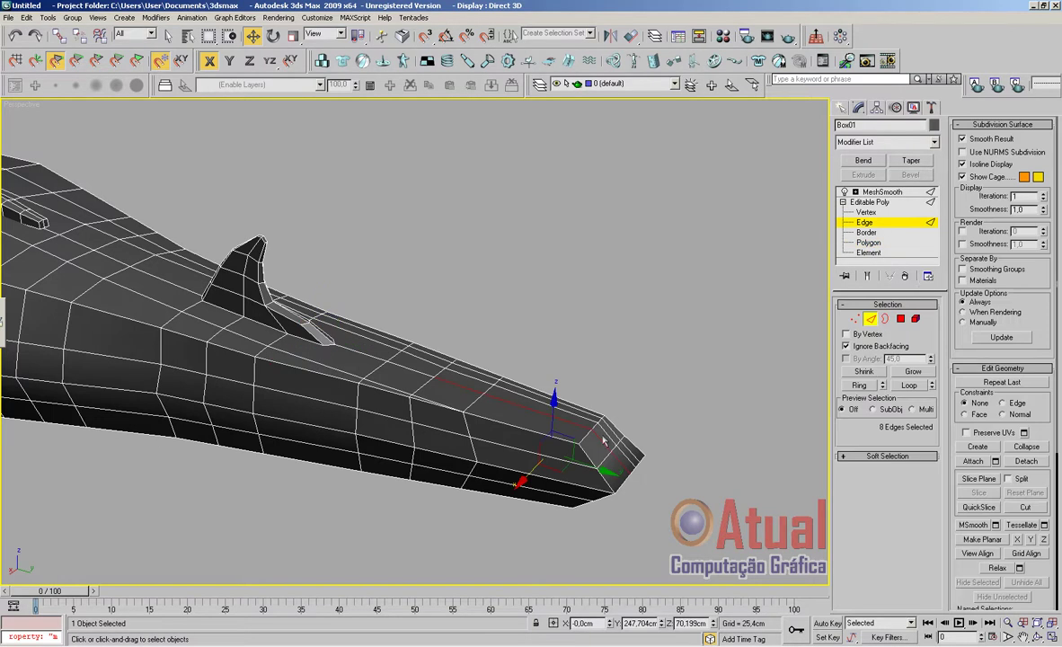
key(z)
alt+middle_drag(686, 405, 671, 415)
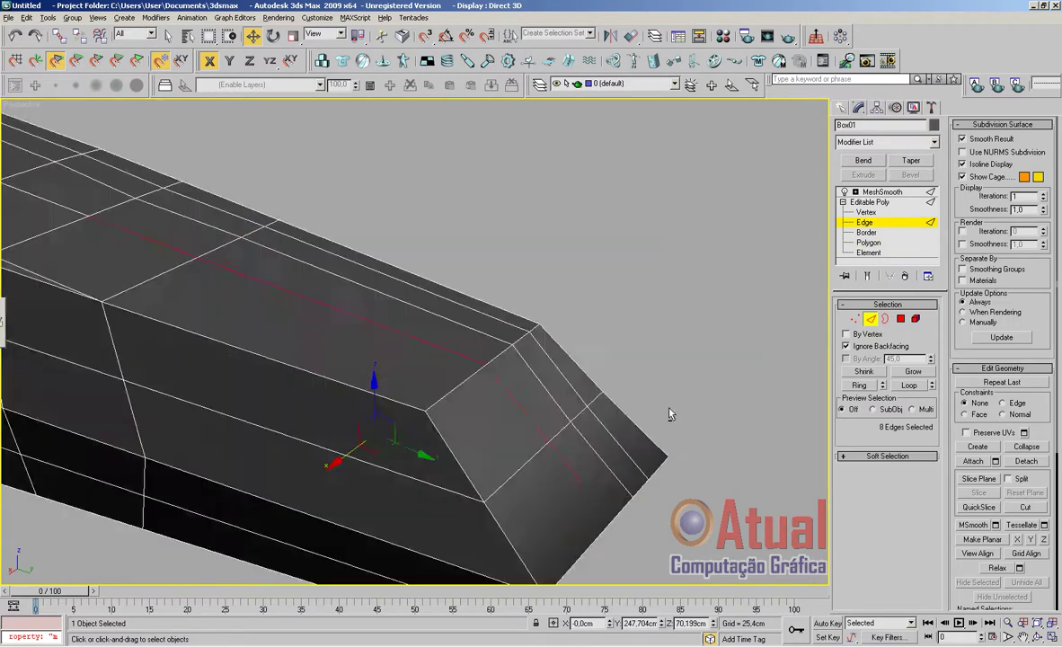
scroll(660, 426, down, 5)
middle_drag(242, 543, 547, 467)
scroll(737, 386, up, 3)
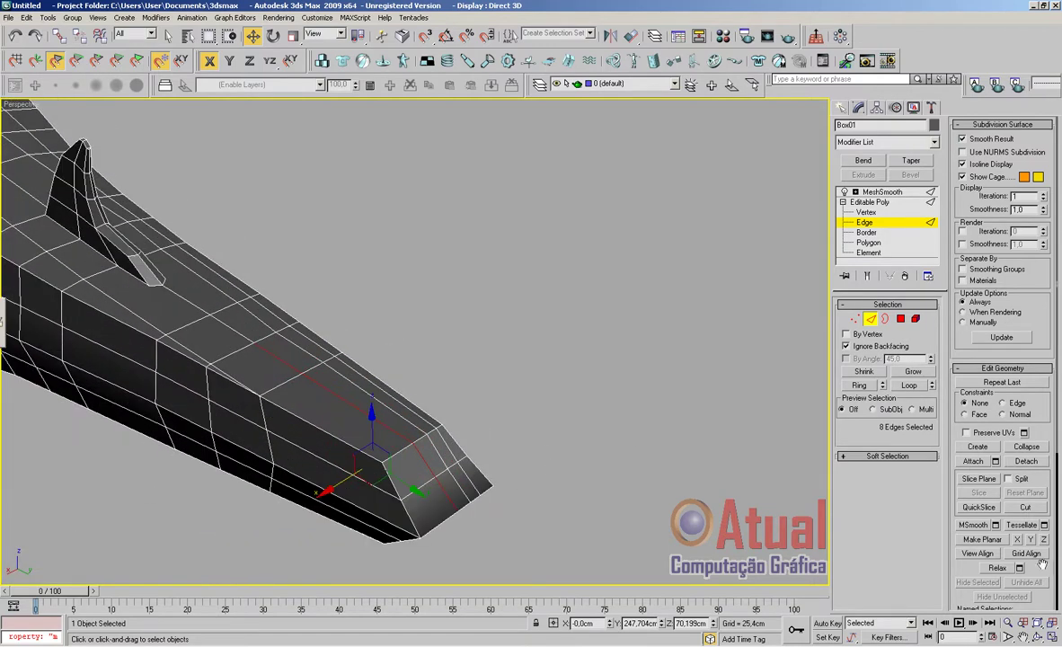
scroll(1033, 556, down, 5)
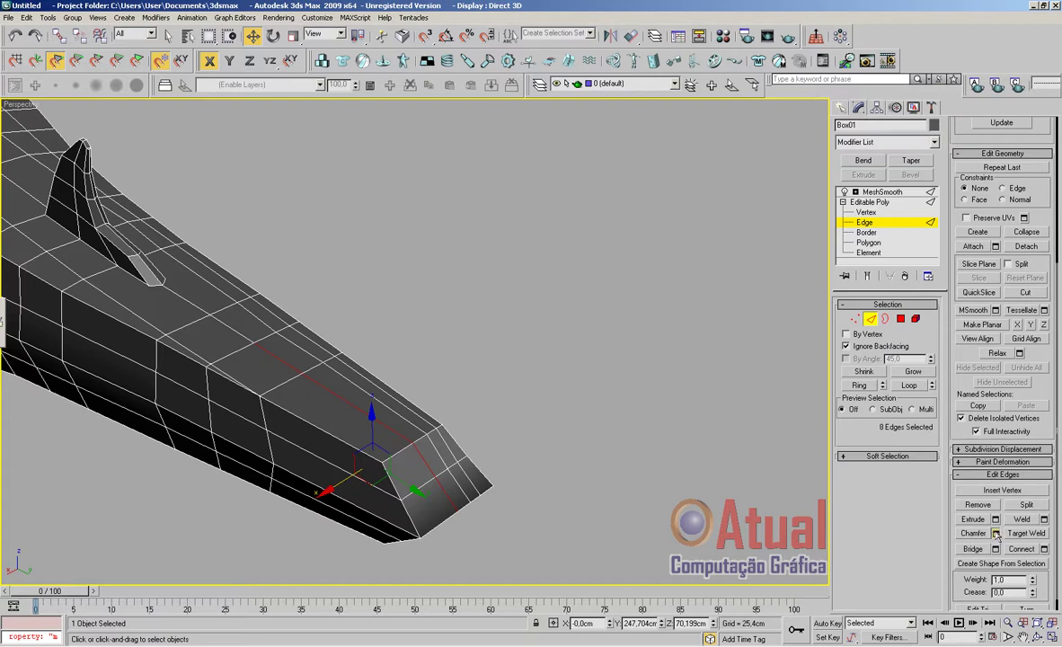
click(995, 532)
drag(693, 300, 702, 289)
click(725, 324)
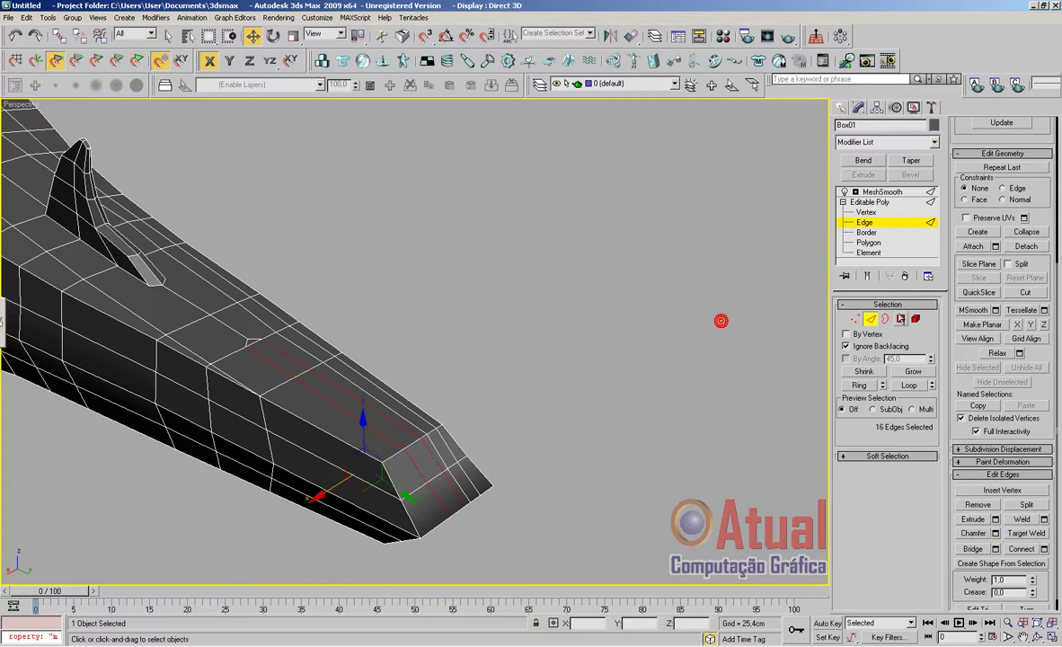
Select the five polygons of the chamfered strip on the end face and top, including its small triangular end
key(4)
click(435, 467)
ctrl+click(442, 485)
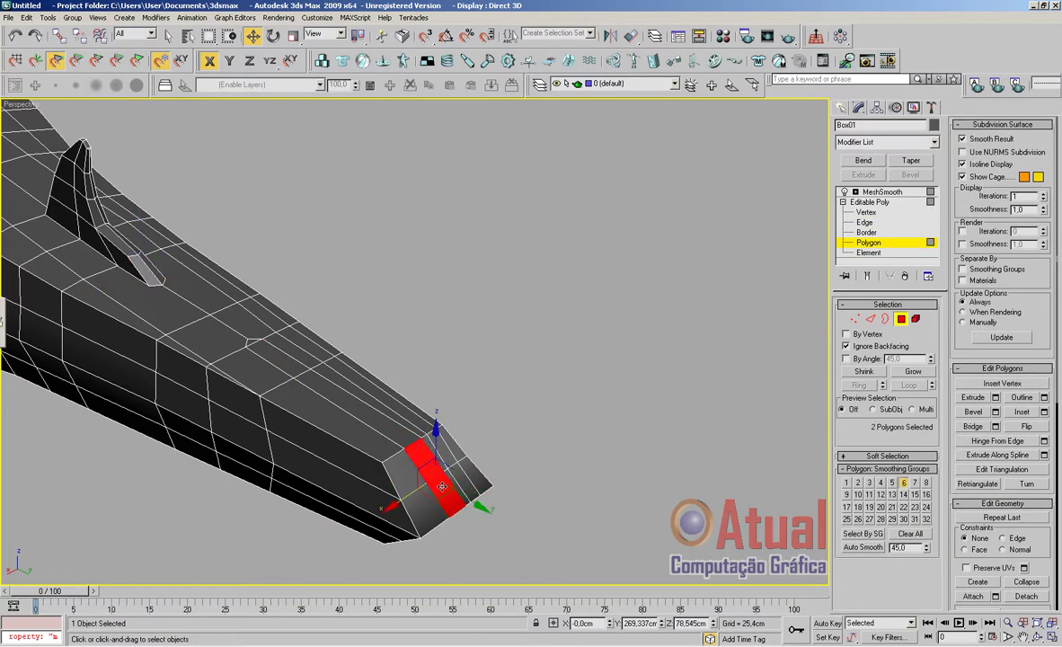
ctrl+click(388, 432)
ctrl+click(263, 348)
ctrl+click(253, 342)
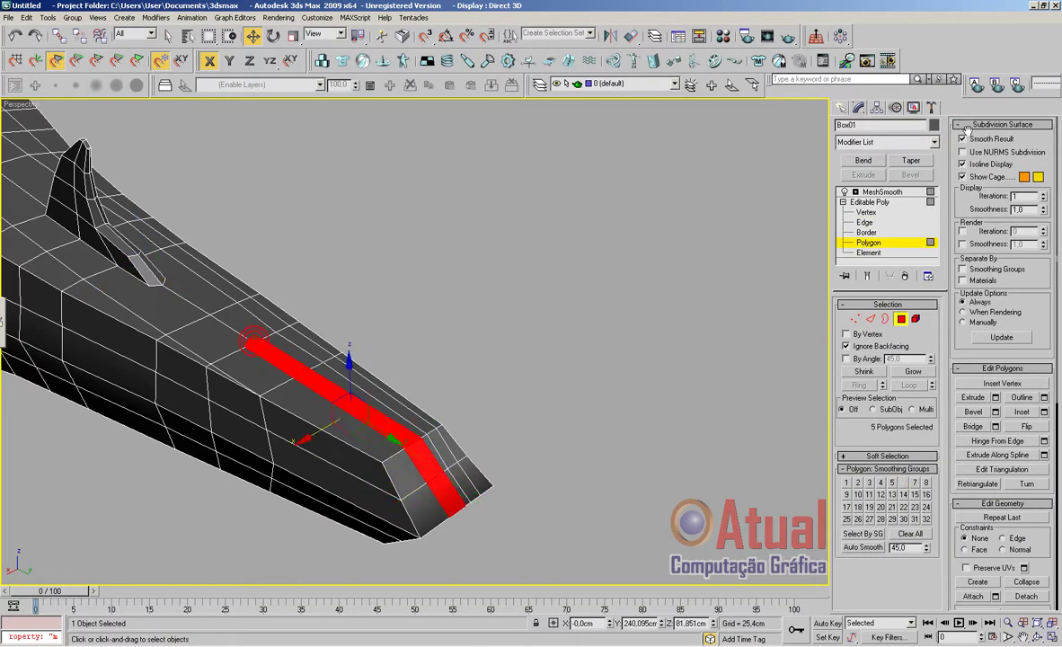
Extrude the selected strip as a group to a height of 98.371 cm, judging it against the body in the Left view
click(995, 398)
scroll(684, 408, down, 5)
alt+middle_drag(616, 415, 778, 485)
key(l)
middle_drag(390, 375, 452, 396)
scroll(491, 398, up, 5)
scroll(490, 398, up, 4)
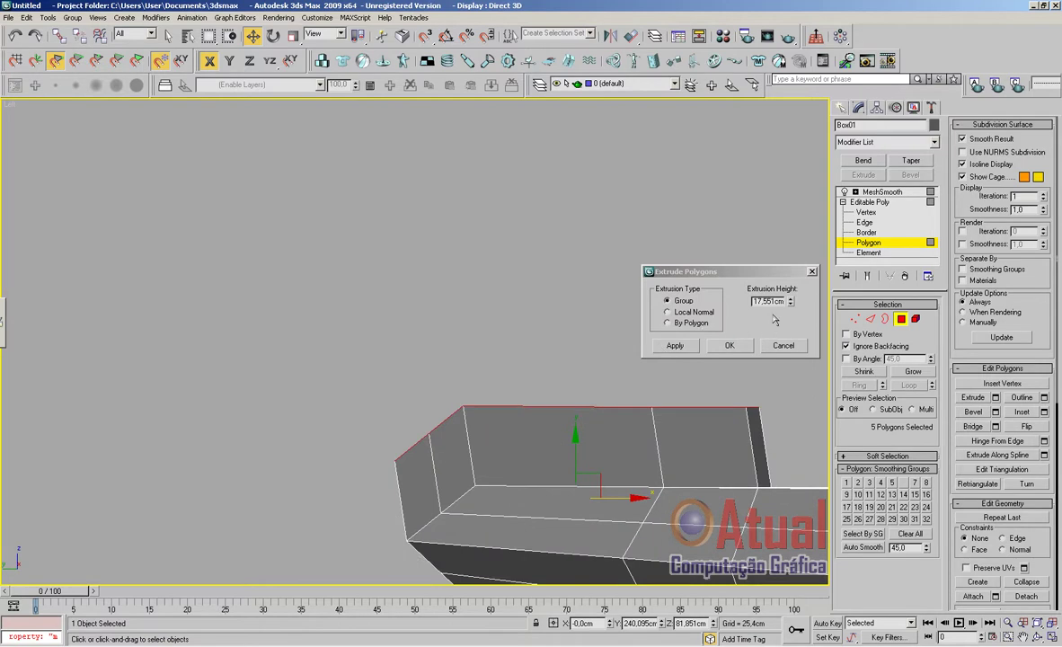
drag(791, 302, 774, 144)
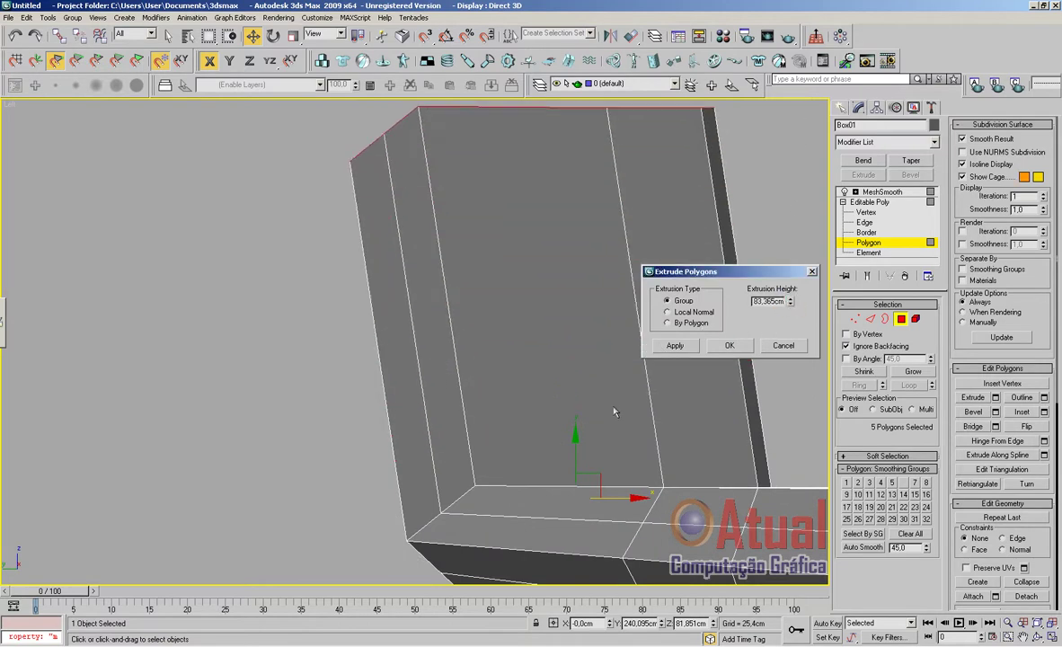
scroll(594, 416, down, 4)
middle_drag(596, 422, 518, 432)
mouse_move(790, 301)
mouse_down()
mouse_move(791, 255)
mouse_move(790, 291)
mouse_up()
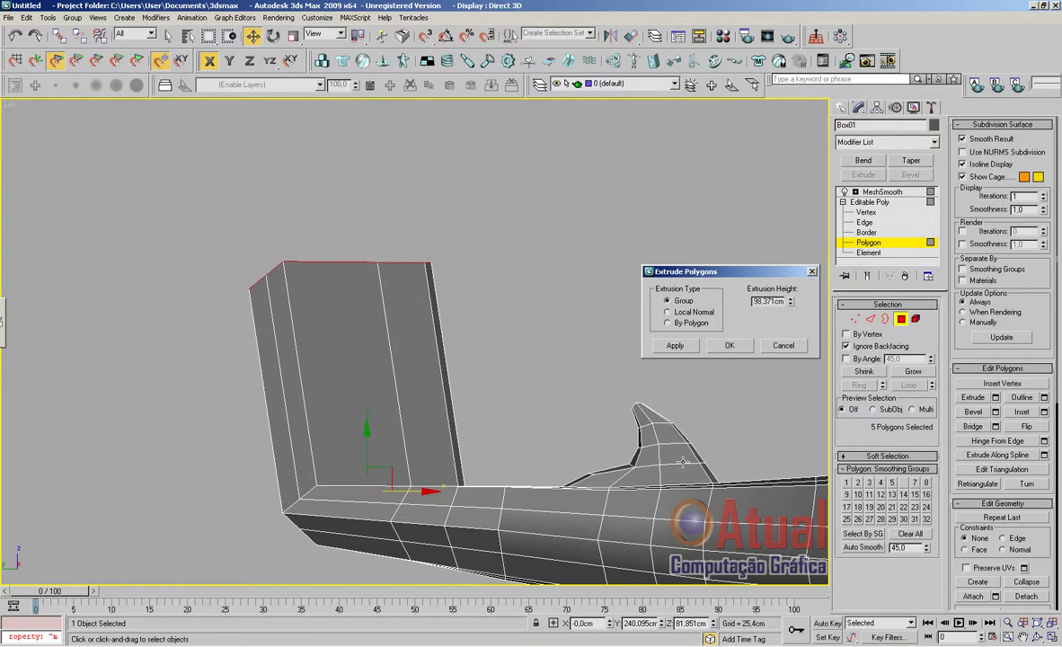
scroll(681, 458, down, 6)
middle_drag(645, 435, 507, 435)
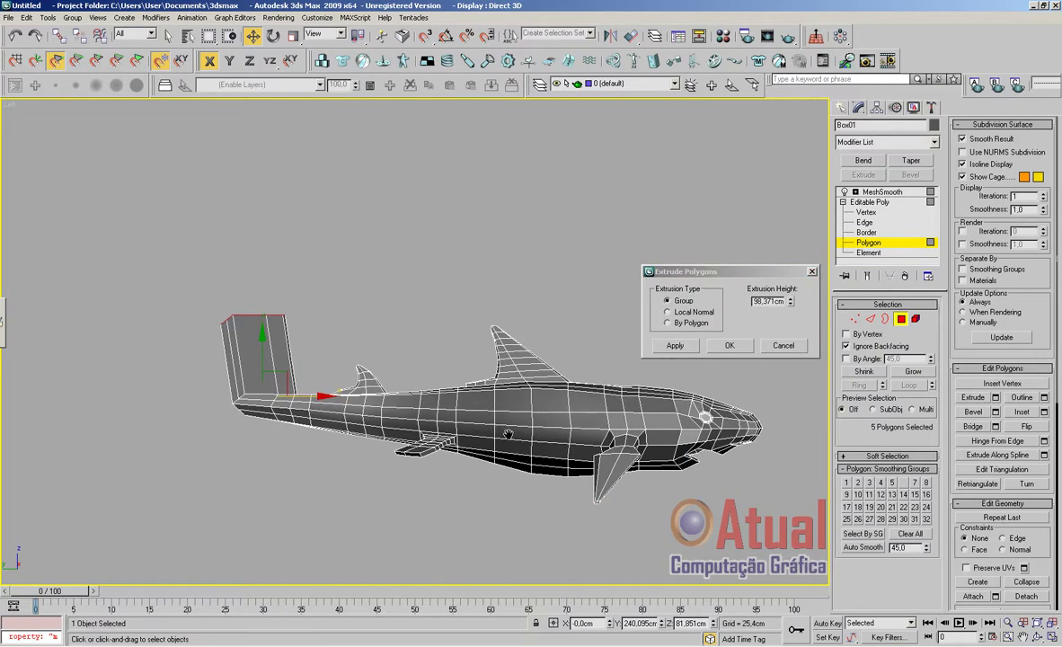
click(730, 349)
Scale the top of the extruded tail fin flatter and much shorter lengthwise, and move it backward along X
middle_drag(400, 383, 545, 403)
scroll(549, 401, up, 6)
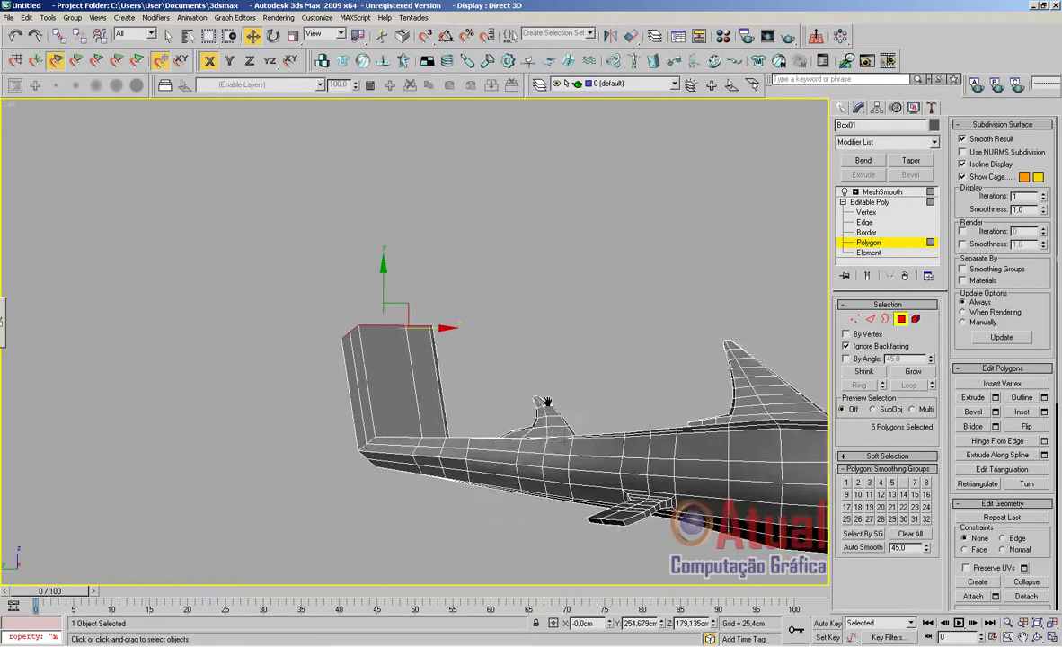
click(299, 38)
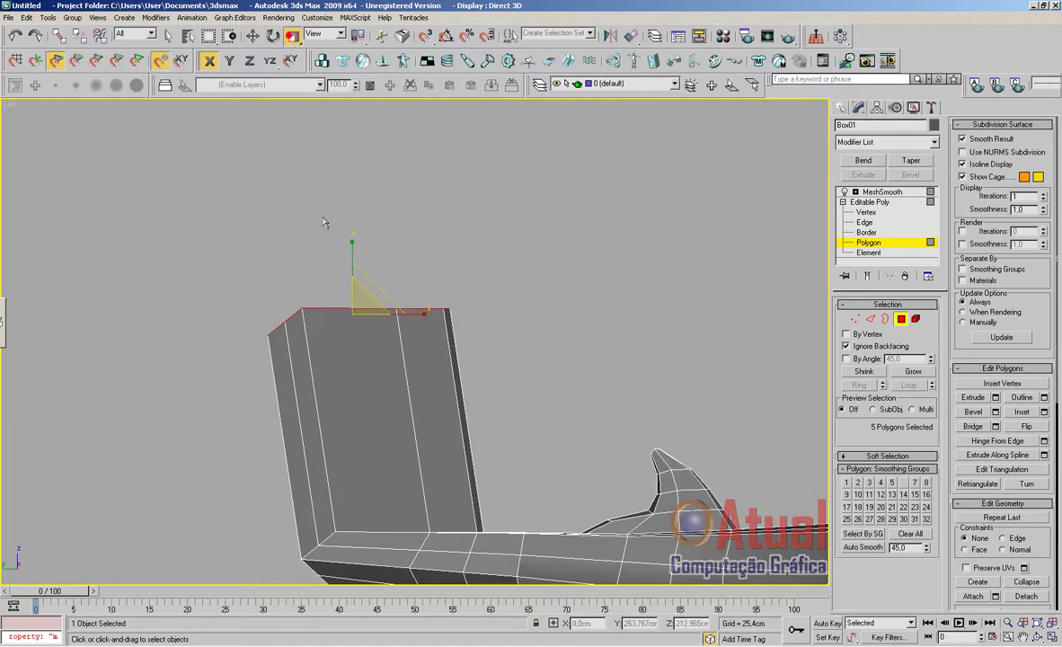
drag(353, 268, 383, 434)
drag(353, 243, 363, 457)
drag(421, 312, 111, 344)
click(249, 39)
drag(393, 314, 280, 357)
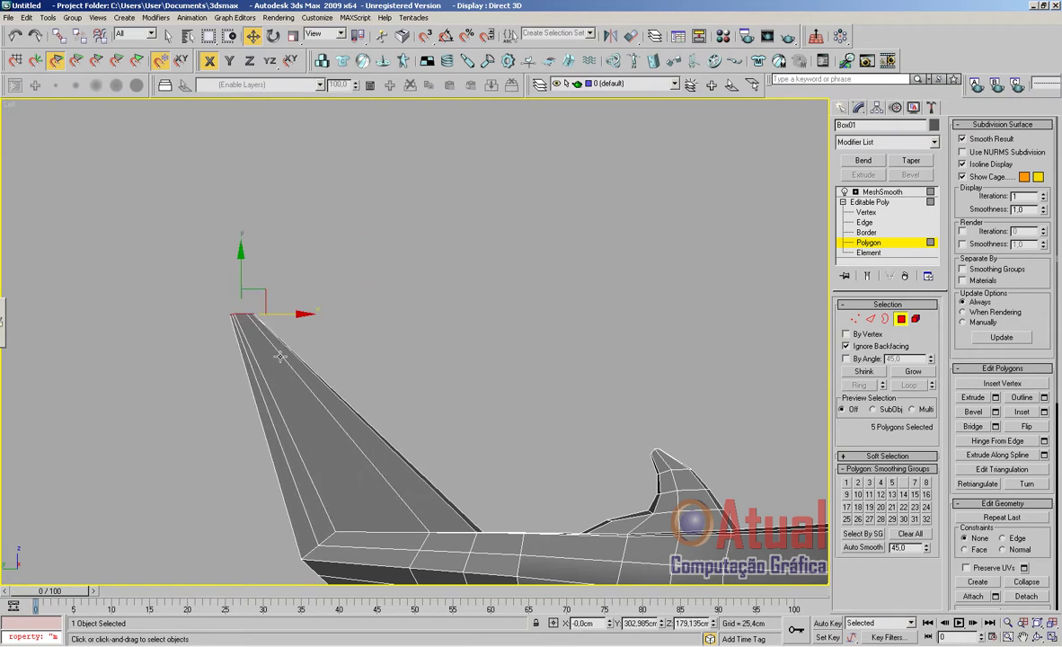
Scale the tail fin's top faces thinner along X and flatten them along Z in the Perspective view
key(p)
key(z)
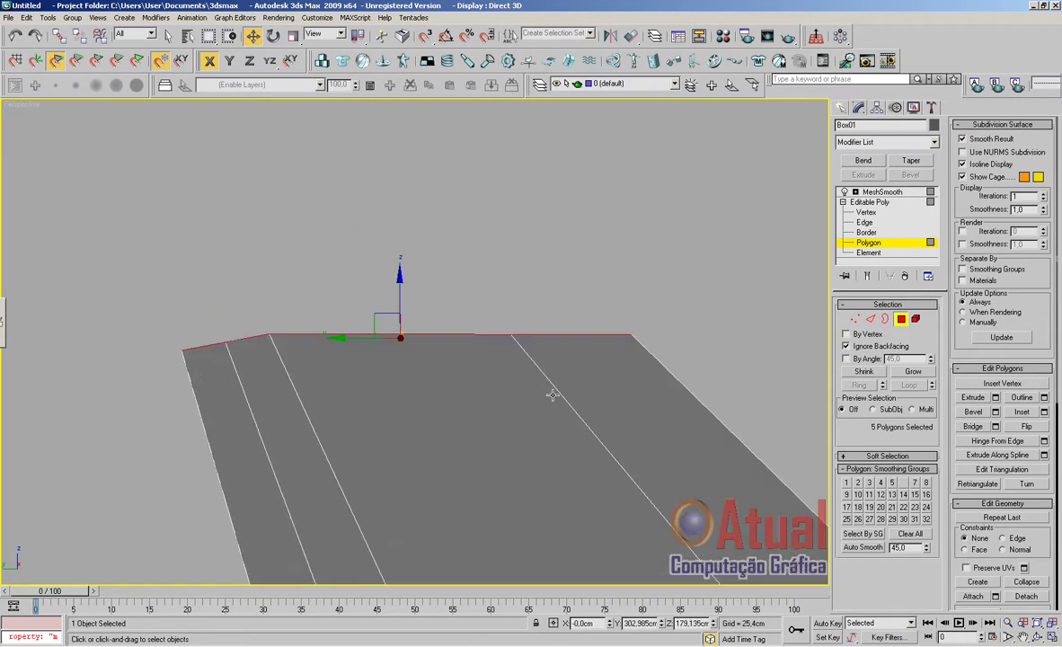
scroll(551, 395, down, 5)
alt+middle_drag(552, 395, 577, 427)
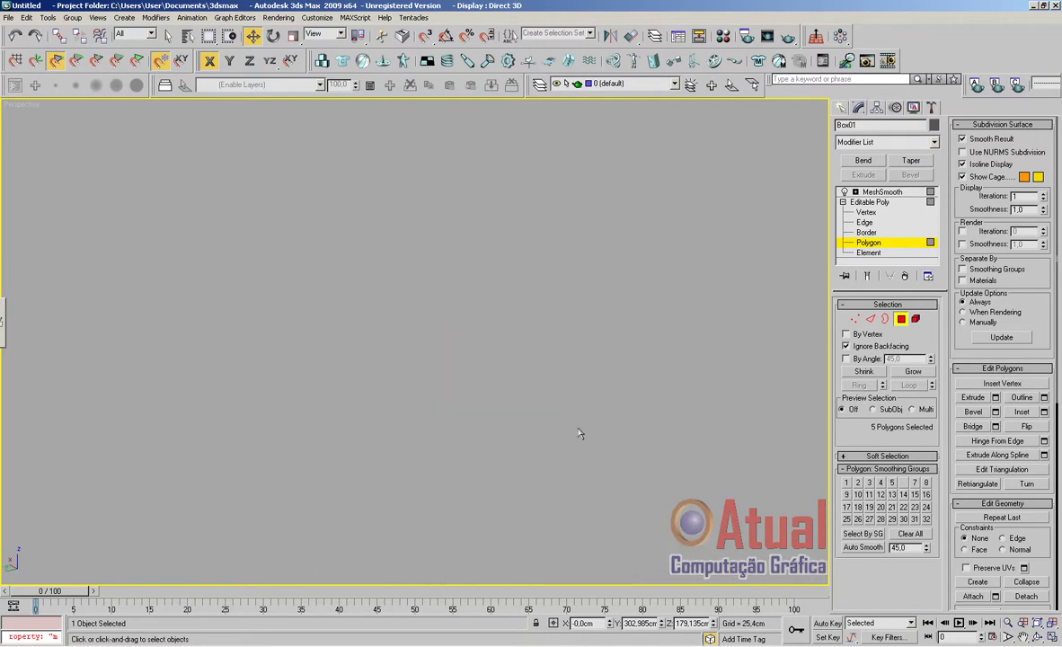
key(z)
alt+middle_drag(570, 426, 553, 418)
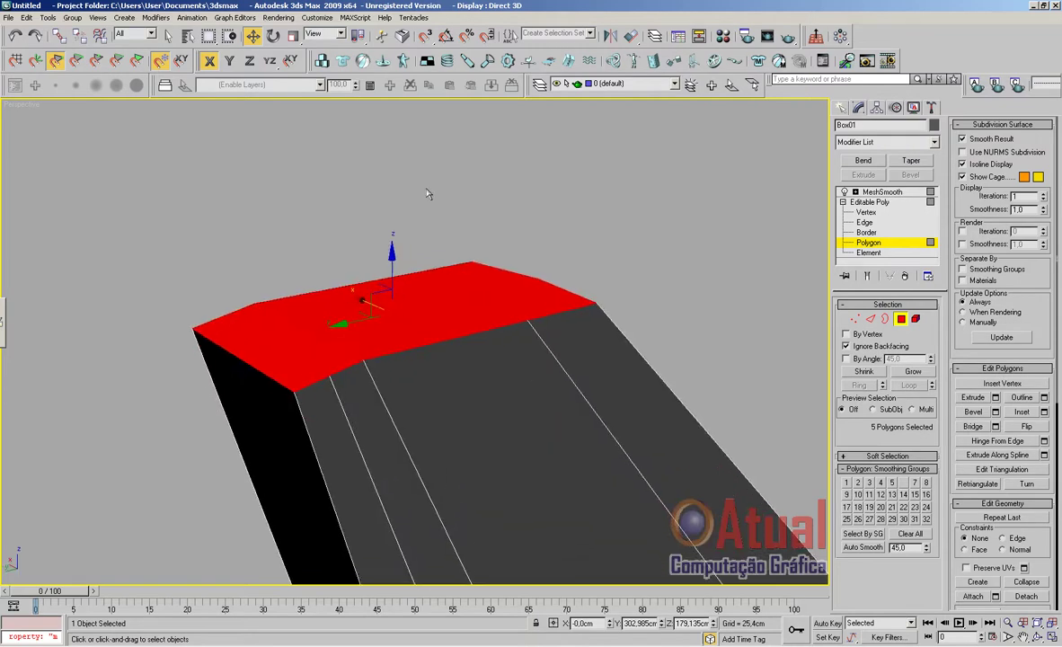
click(293, 36)
drag(435, 333, 371, 299)
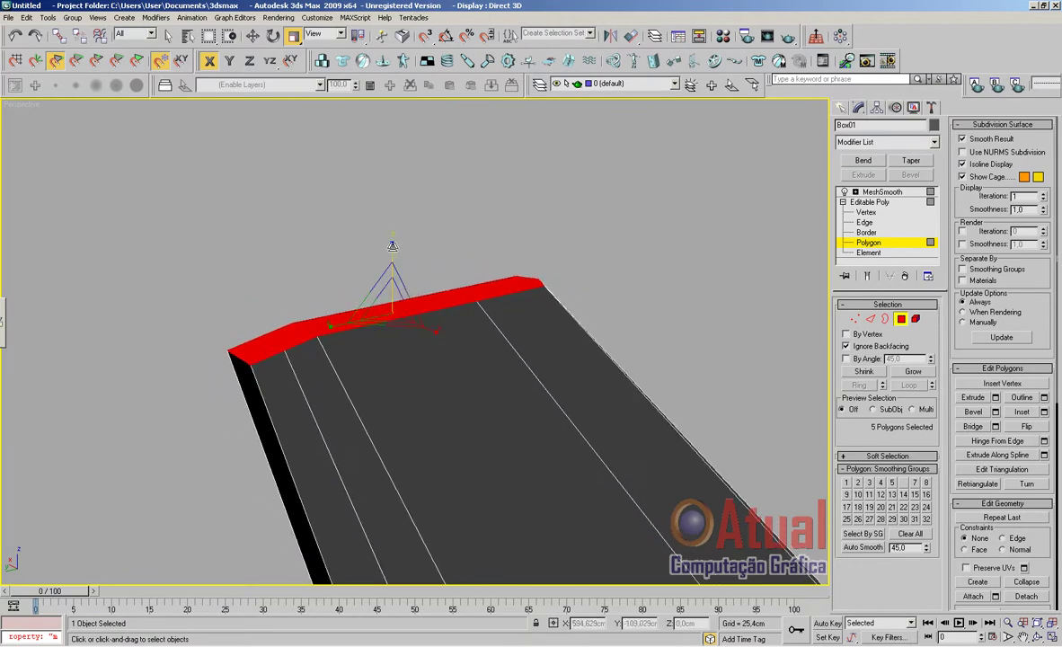
drag(389, 247, 438, 402)
drag(392, 245, 429, 377)
drag(434, 331, 422, 325)
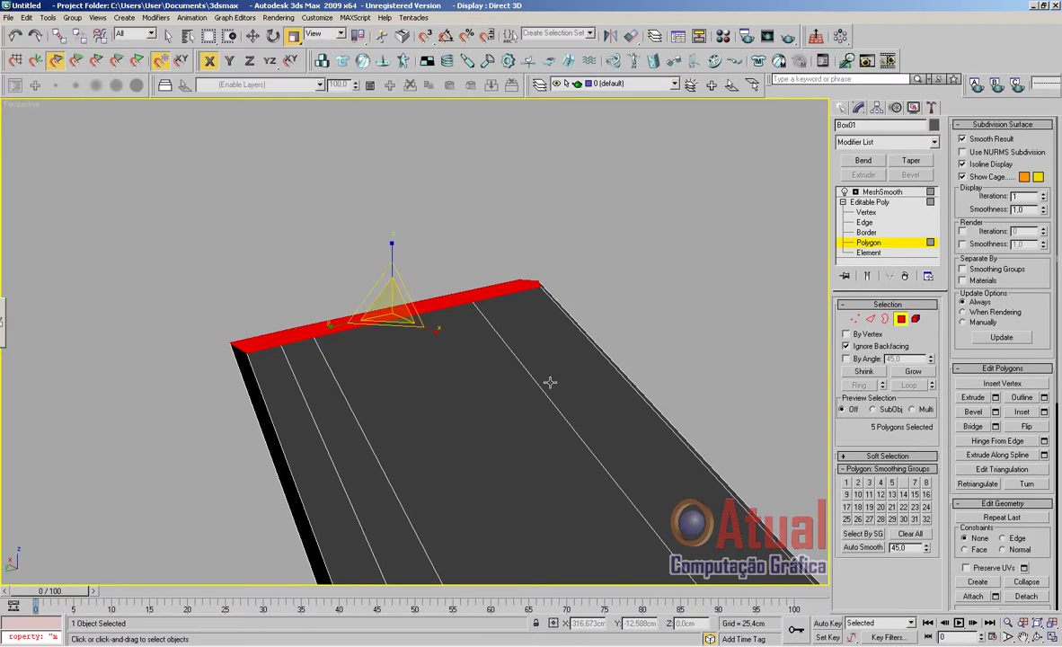
key(z)
scroll(550, 382, down, 5)
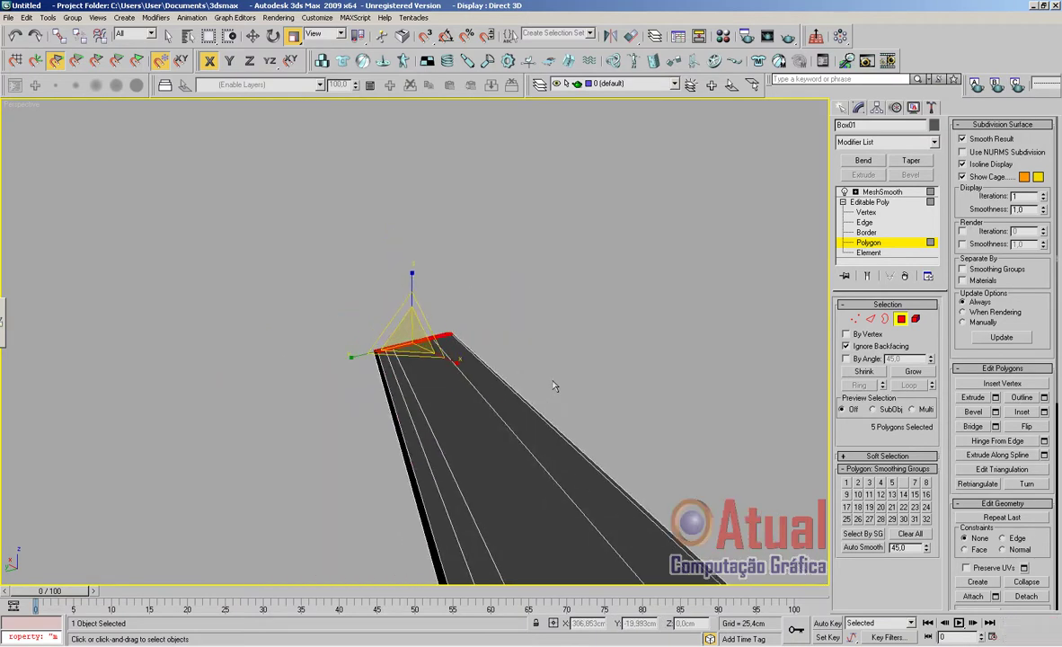
In the Left view, select the ring of lengthwise edges running from the tail fin's base to its tip
key(l)
middle_drag(418, 343, 591, 452)
scroll(640, 440, up, 4)
scroll(645, 443, up, 2)
scroll(593, 449, down, 1)
click(870, 319)
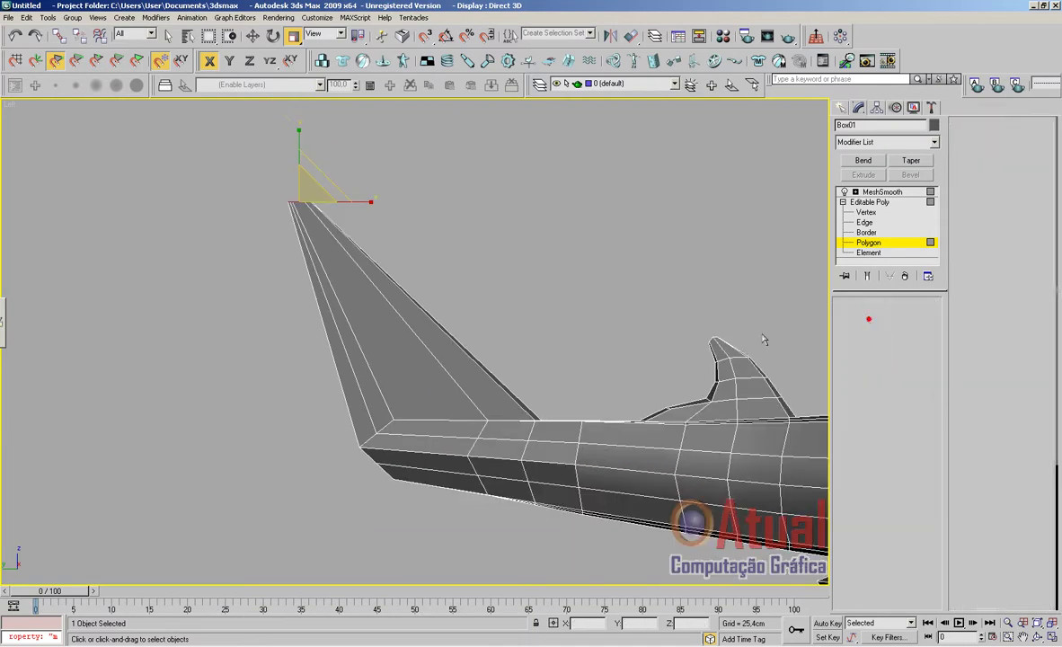
click(455, 386)
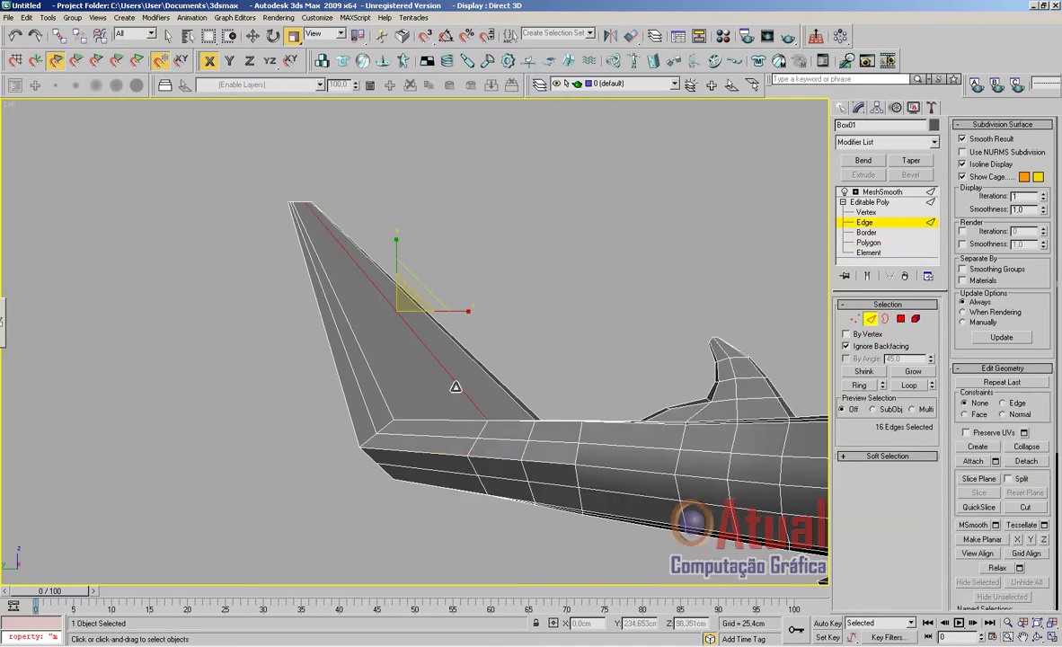
click(859, 385)
Try connecting the edge ring with a single loop and scaling that loop along Y, and undo both
right_click(473, 379)
click(455, 421)
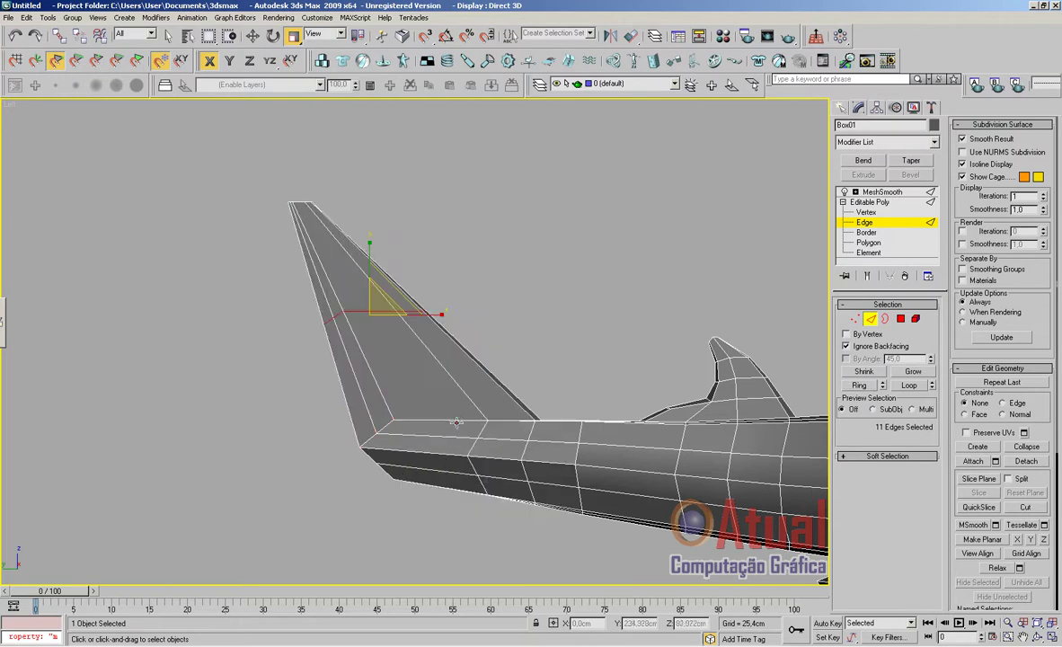
drag(369, 258, 376, 293)
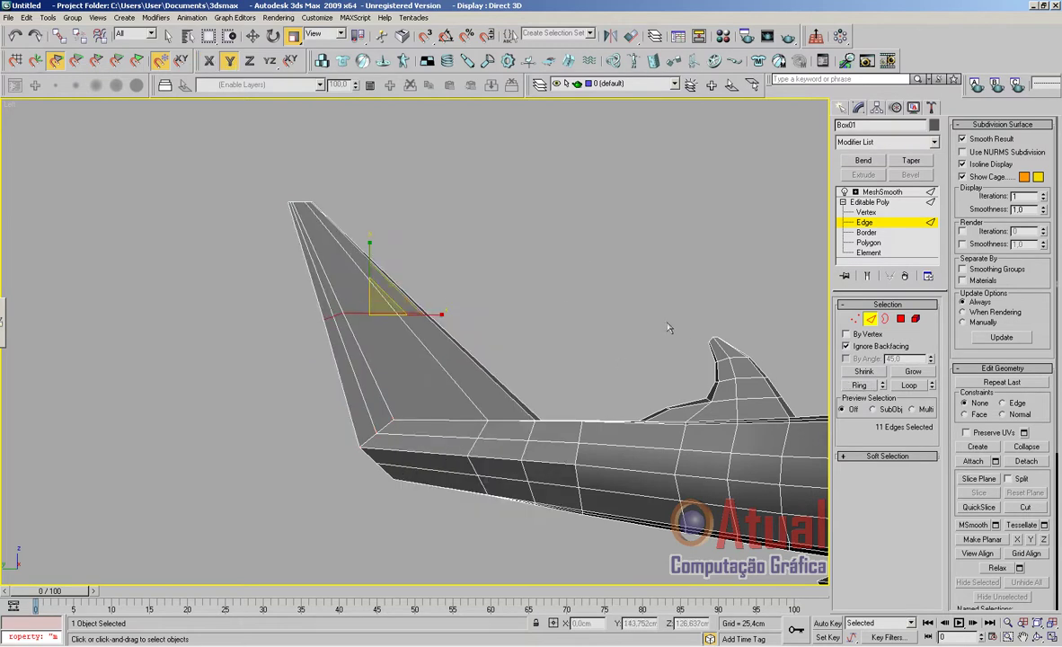
key(ctrl+z)
key(ctrl+z)
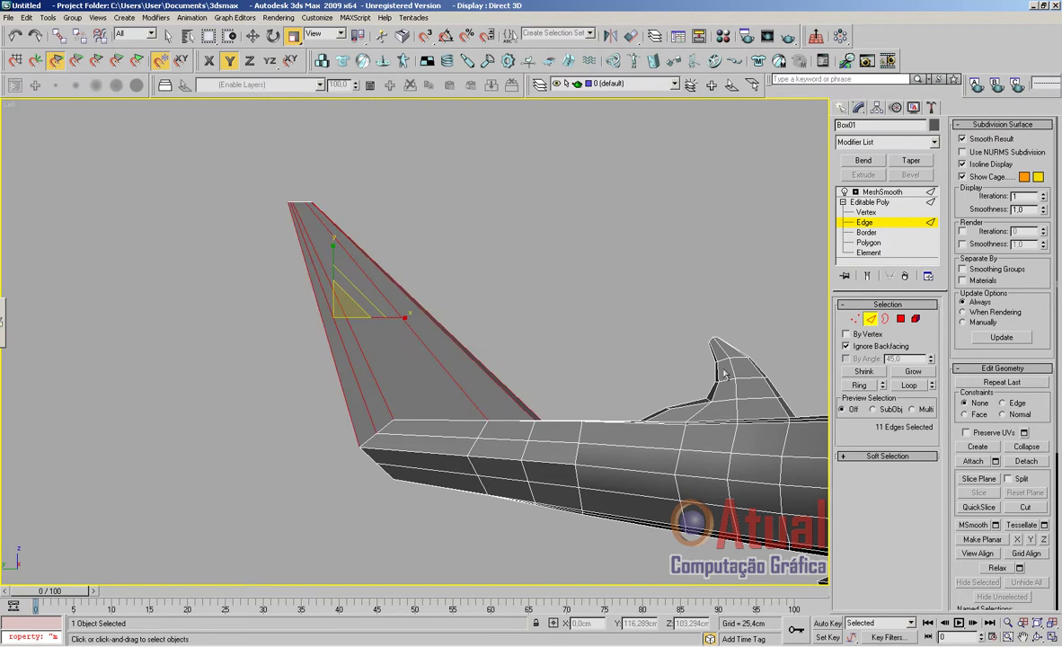
Connect the tail fin's lengthwise edge ring with 4 segments
scroll(1044, 568, down, 5)
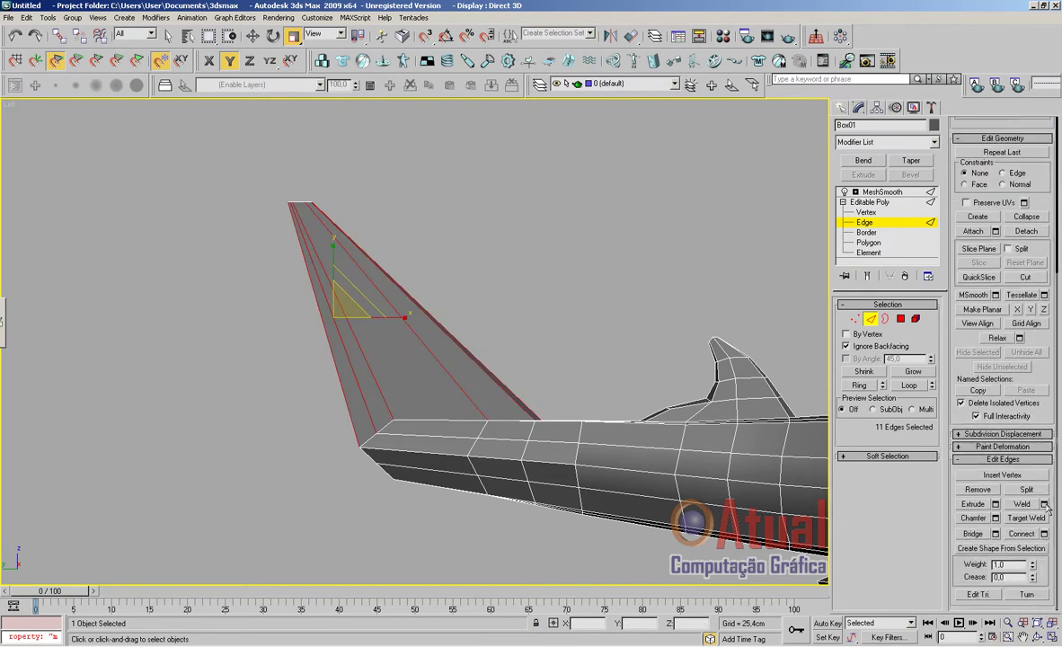
click(1042, 533)
click(722, 299)
click(723, 300)
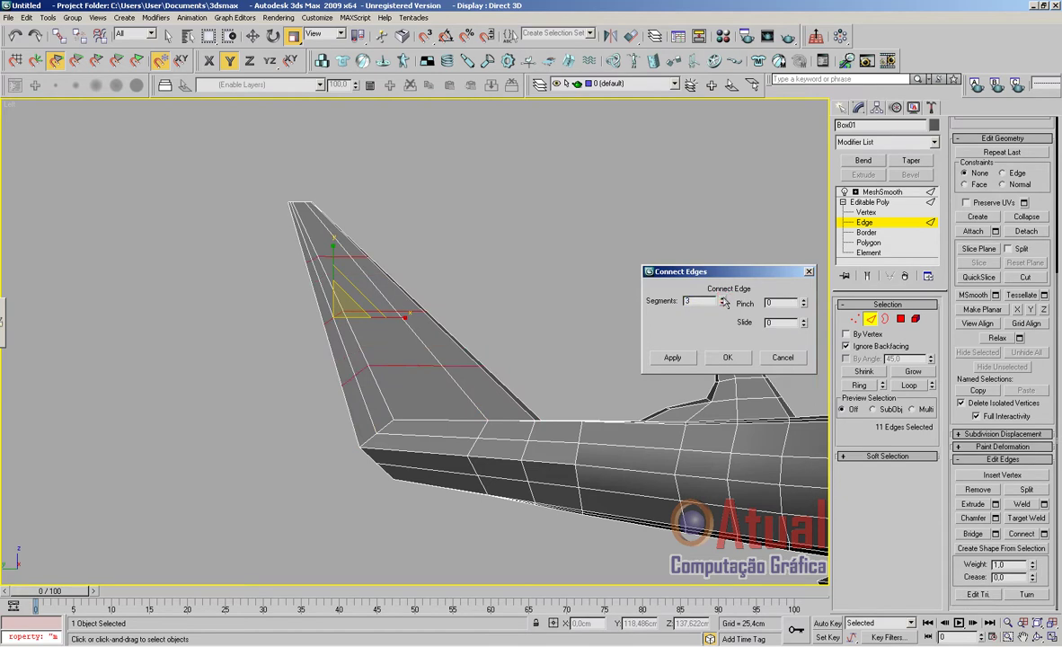
click(723, 299)
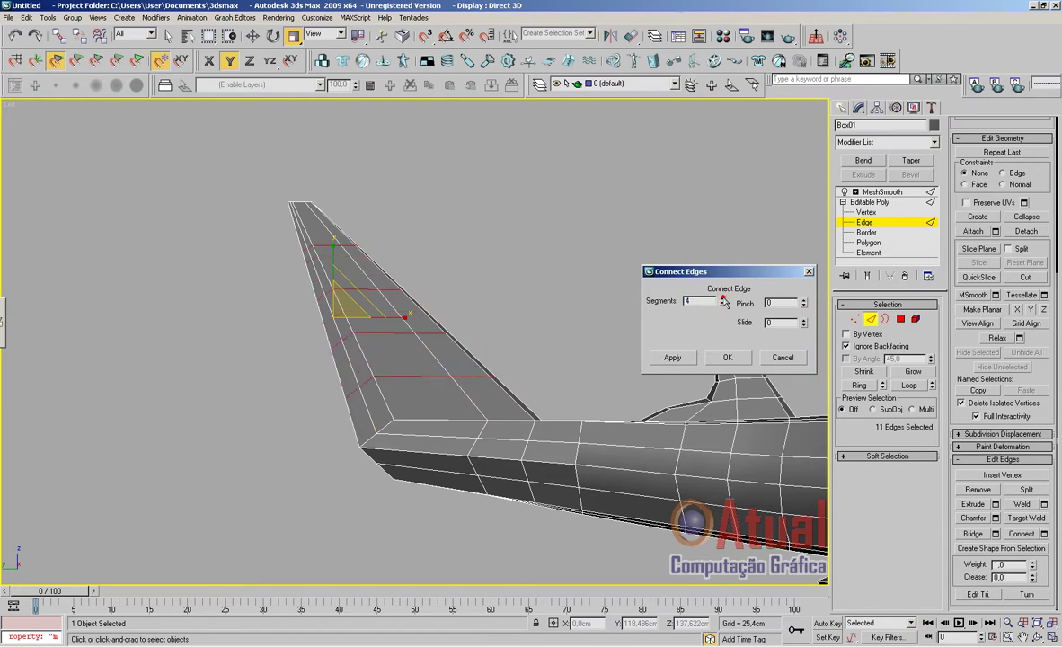
click(732, 359)
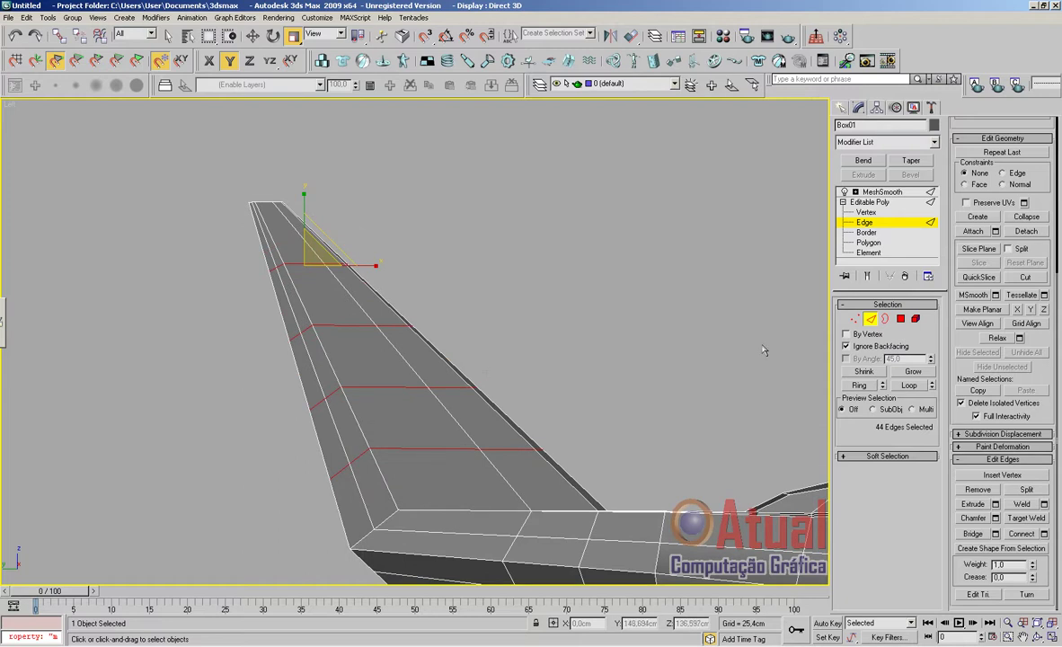
Switch to vertex editing on the tail fin and turn off Ignore Backfacing so both sides can be selected
click(854, 319)
middle_drag(676, 415, 652, 388)
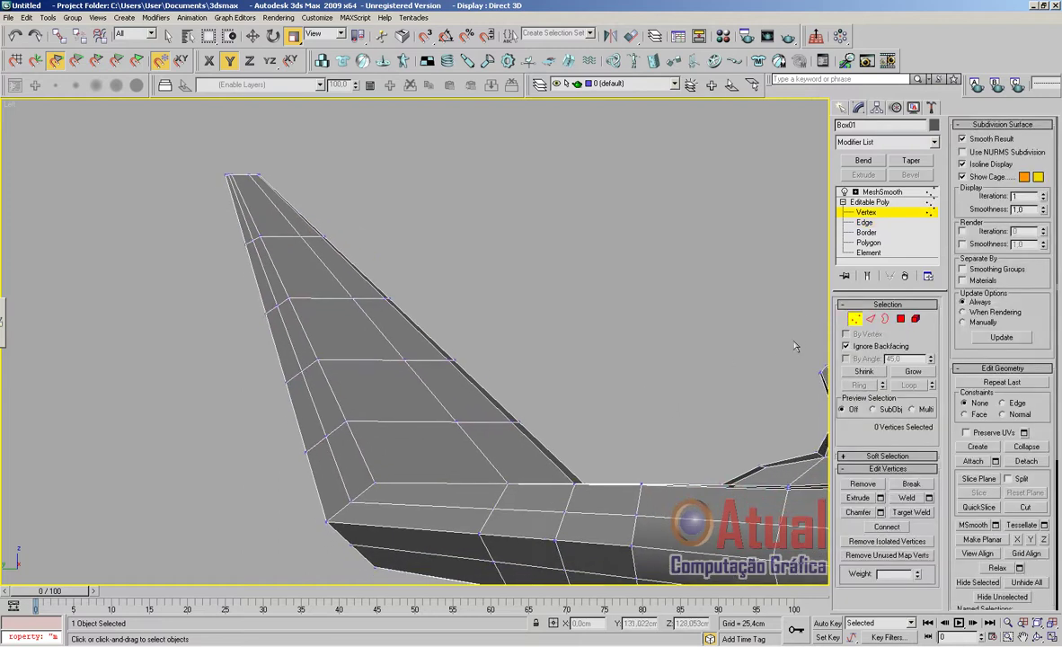
click(846, 347)
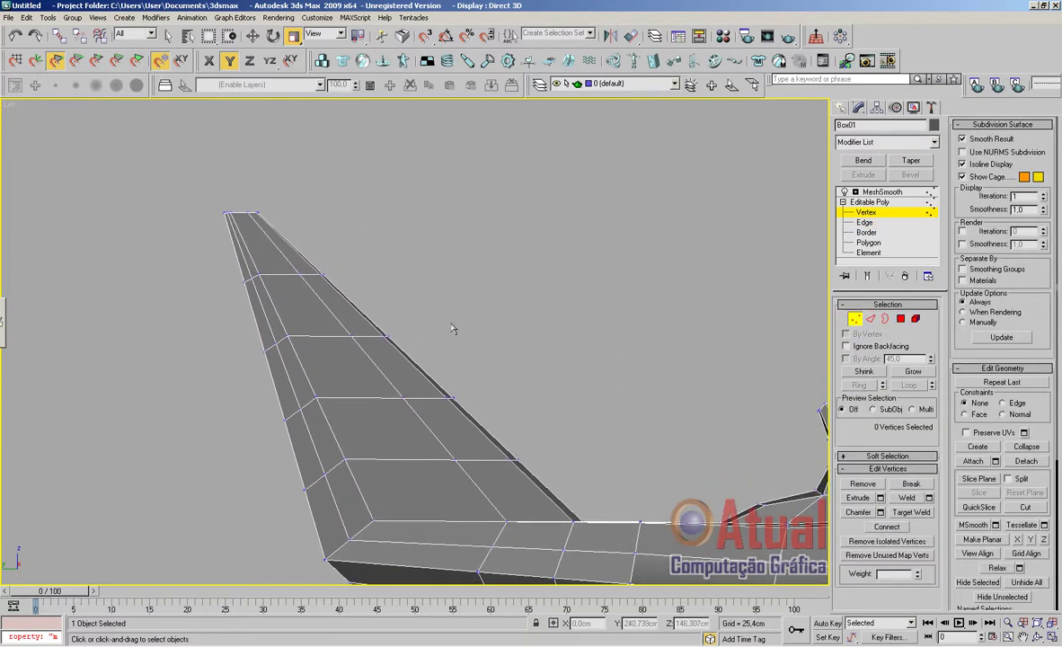
drag(277, 289, 277, 288)
click(370, 258)
Select the ring of lengthwise edges in the tail fin's topmost section and connect it with 1 segment
key(2)
click(283, 254)
click(858, 385)
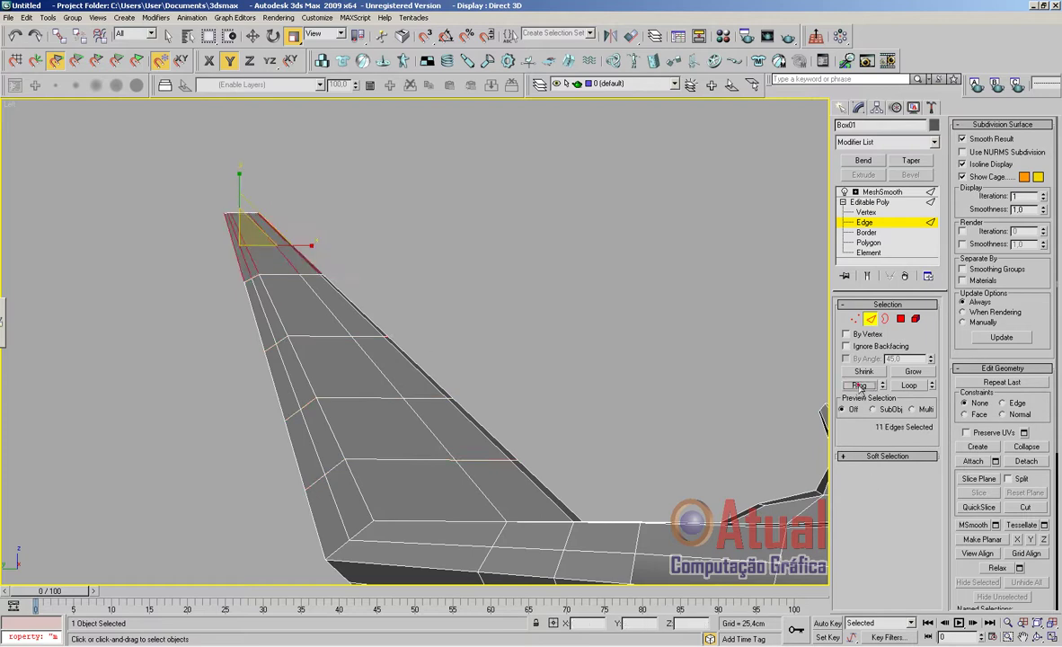
scroll(1047, 566, down, 5)
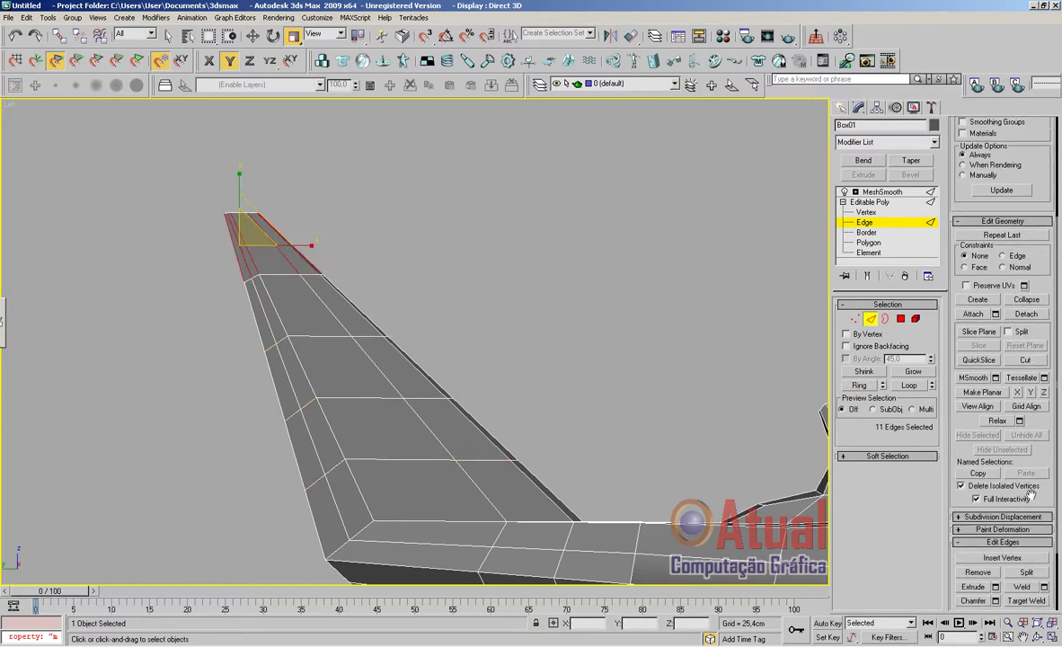
click(1044, 541)
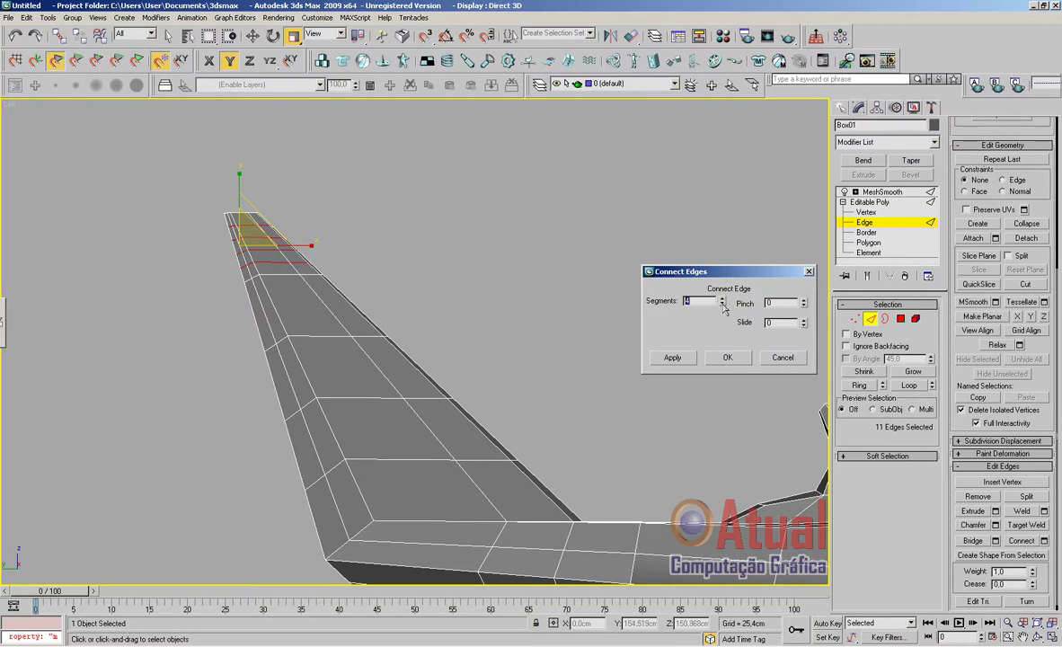
click(728, 357)
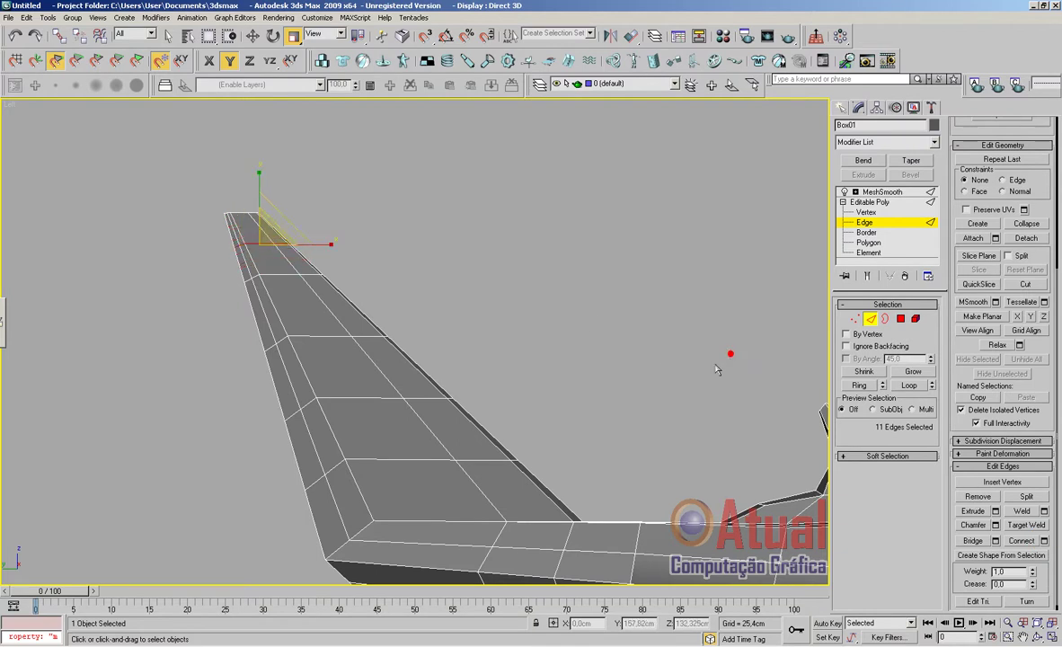
Move the vertices of the new upper row forward along X, and the rear-edge vertices of the row below it backward
key(w)
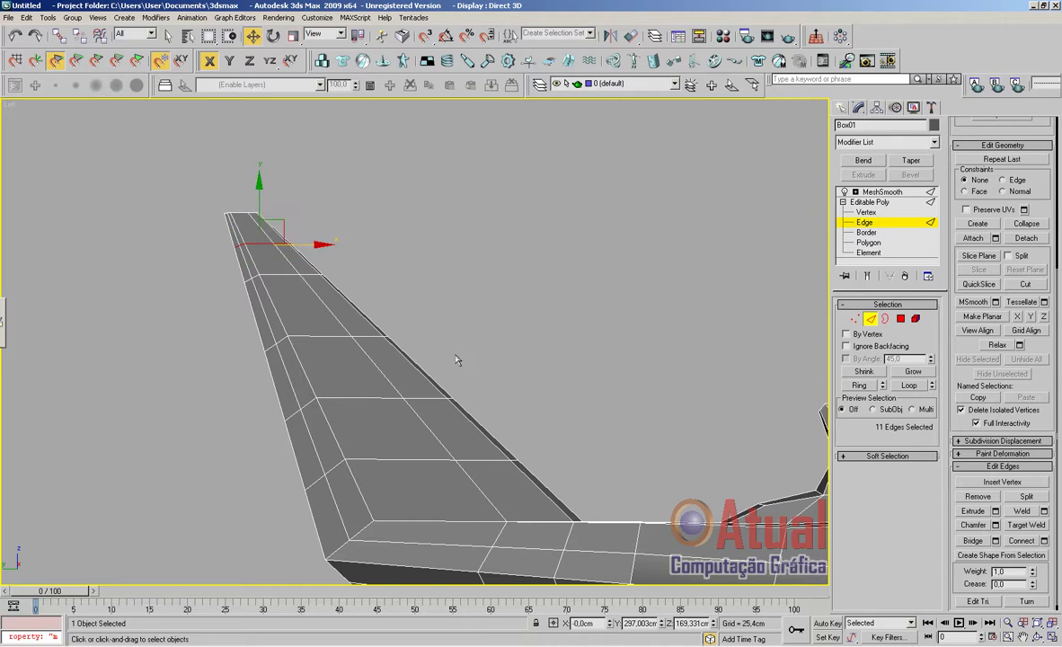
scroll(442, 348, up, 2)
middle_drag(442, 348, 486, 382)
middle_drag(400, 363, 559, 417)
scroll(559, 418, up, 2)
click(854, 319)
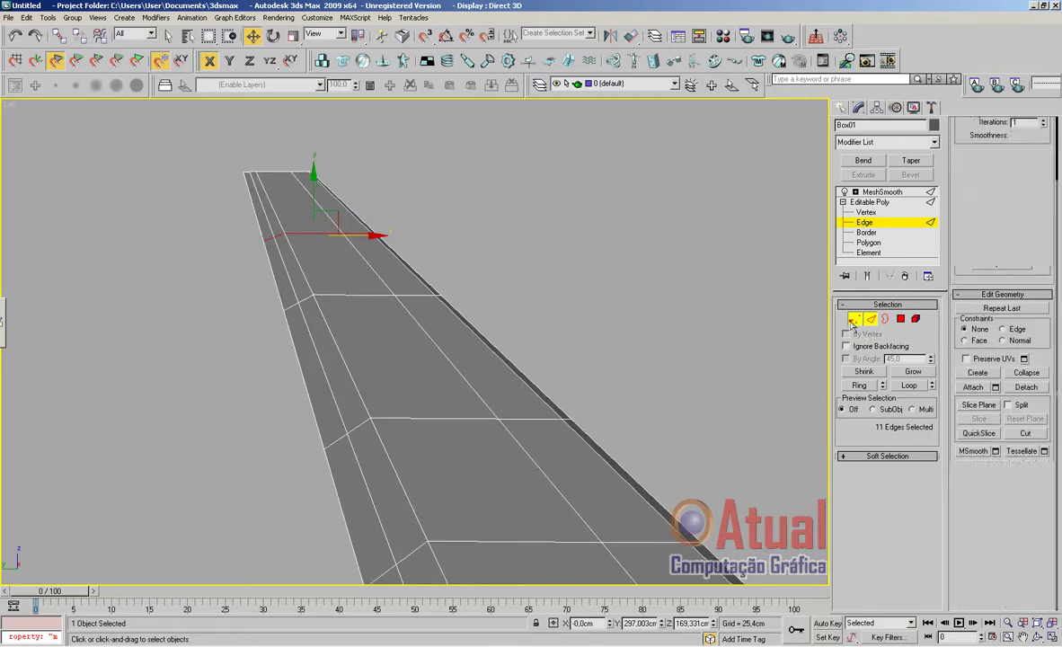
click(699, 301)
mouse_move(235, 223)
mouse_down()
mouse_move(300, 260)
mouse_move(324, 236)
mouse_move(411, 252)
mouse_move(439, 236)
mouse_up()
drag(335, 227, 380, 234)
drag(272, 287, 305, 302)
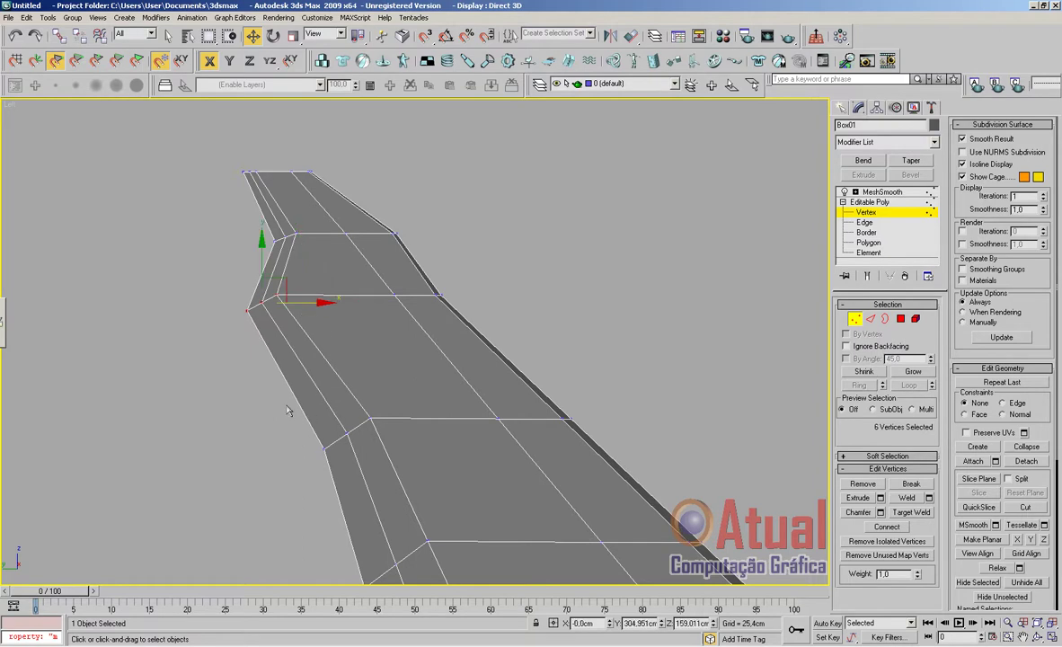
Move the rear-edge vertices of the tail fin's three lower rows forward along X to curve the trailing edge inward
drag(409, 452, 397, 433)
scroll(464, 456, down, 2)
middle_drag(515, 462, 409, 327)
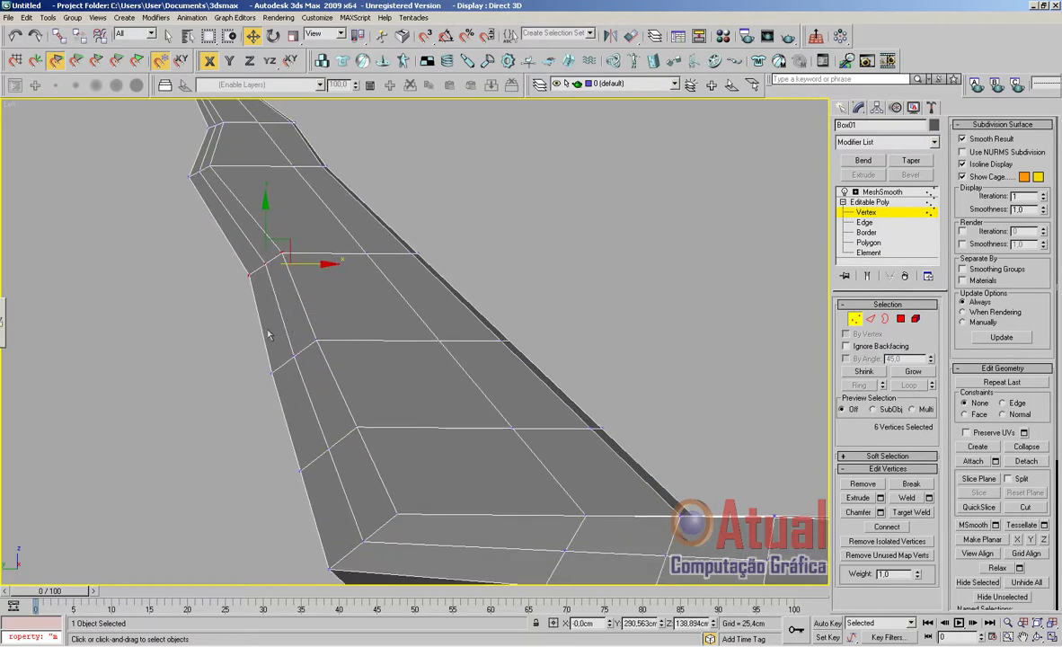
drag(371, 388, 362, 357)
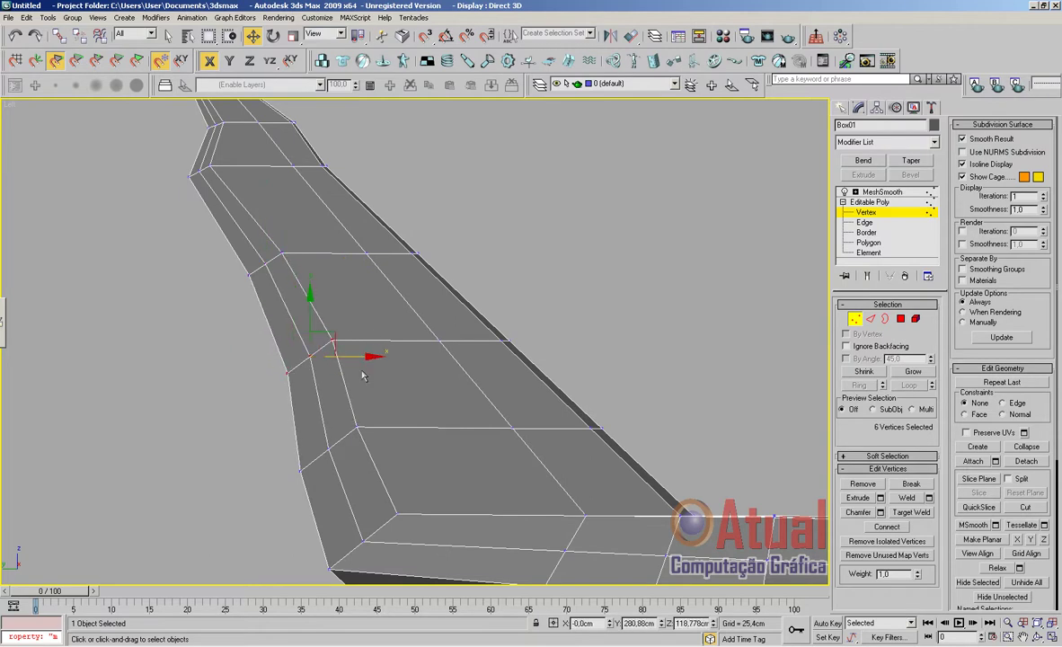
drag(316, 439, 392, 488)
click(388, 458)
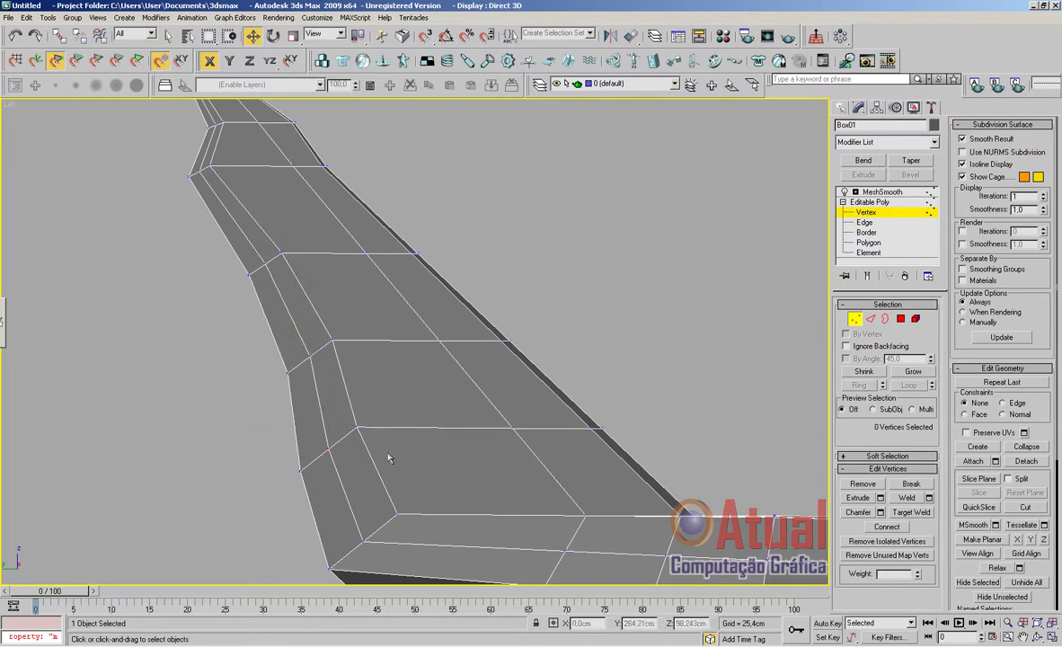
drag(268, 405, 400, 453)
drag(225, 313, 370, 358)
drag(239, 240, 313, 264)
scroll(395, 327, down, 3)
middle_drag(491, 344, 465, 390)
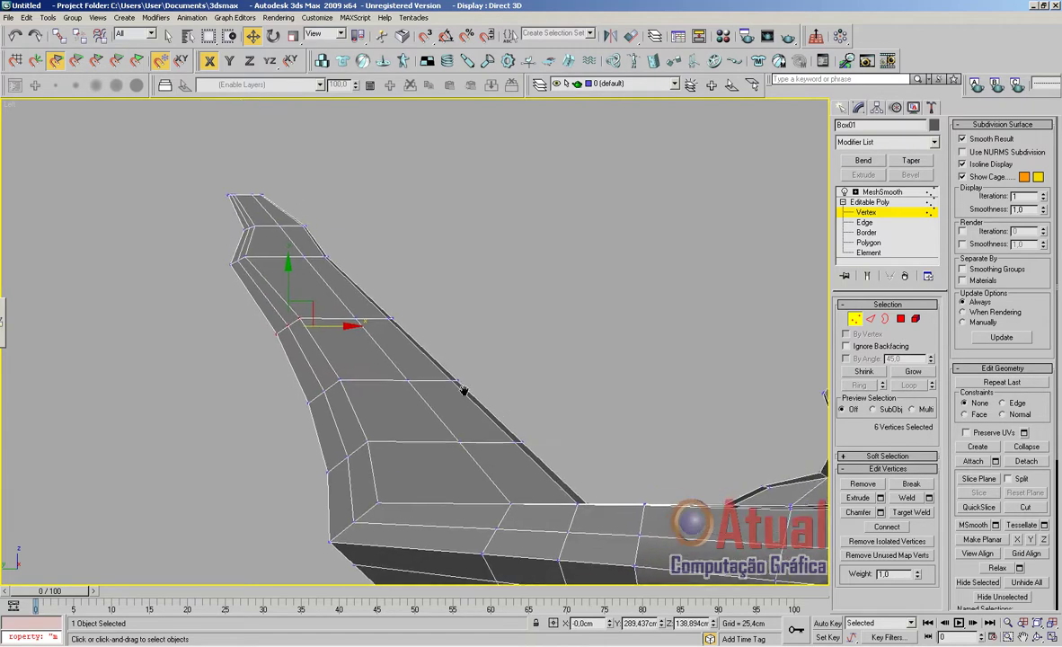
Ring-select the lengthwise edges in the third section below the fin tip and connect them with 1 segment
scroll(464, 392, up, 3)
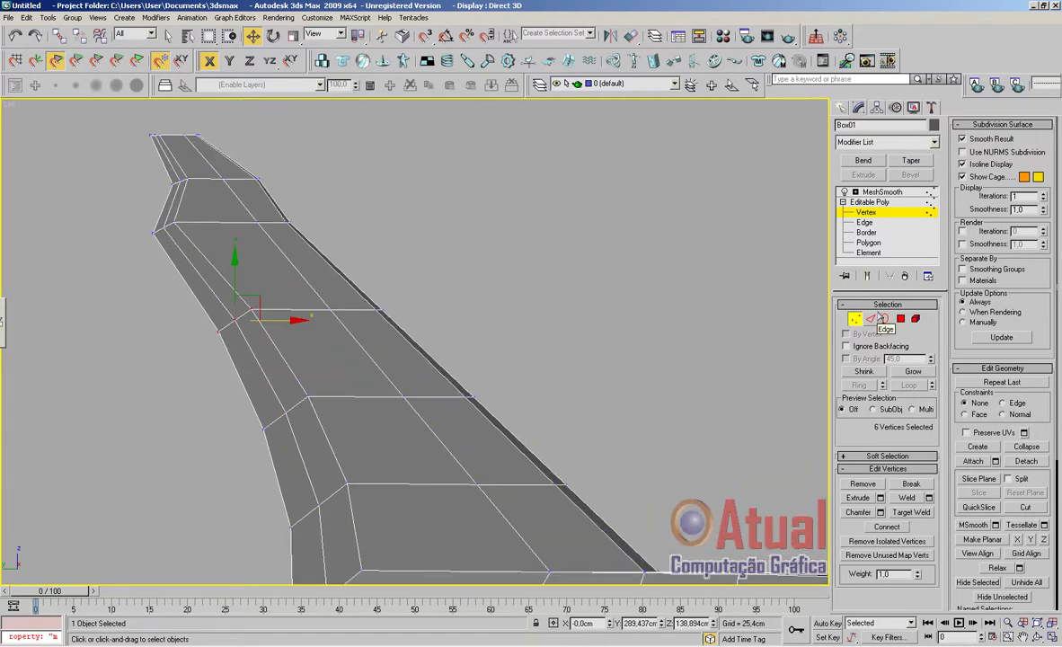
key(2)
click(345, 281)
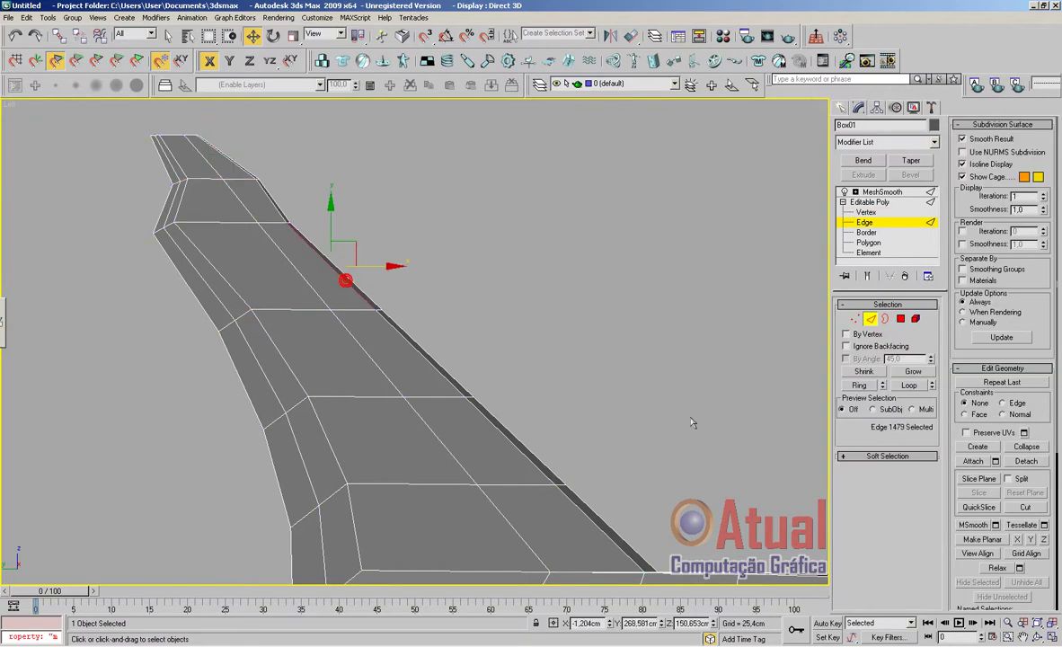
click(859, 385)
scroll(1044, 564, down, 8)
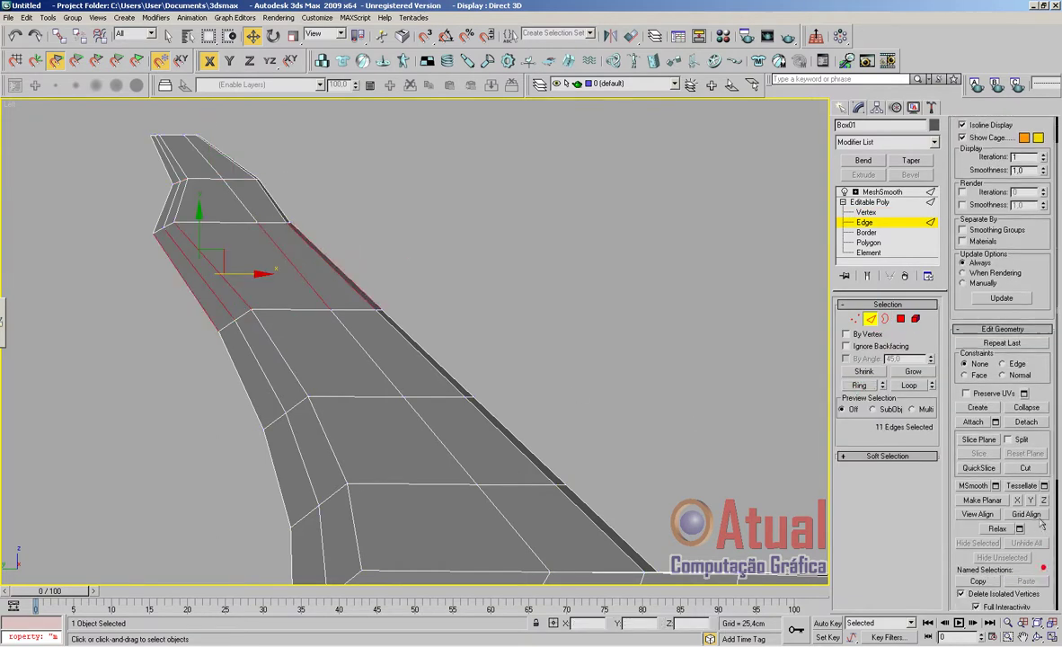
click(1044, 534)
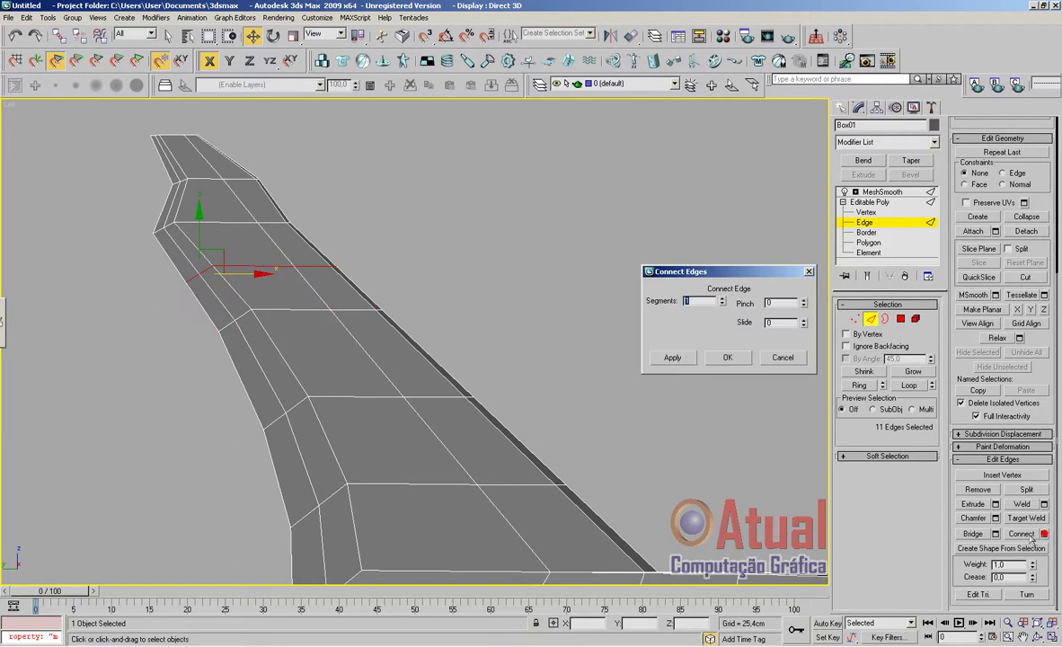
click(726, 358)
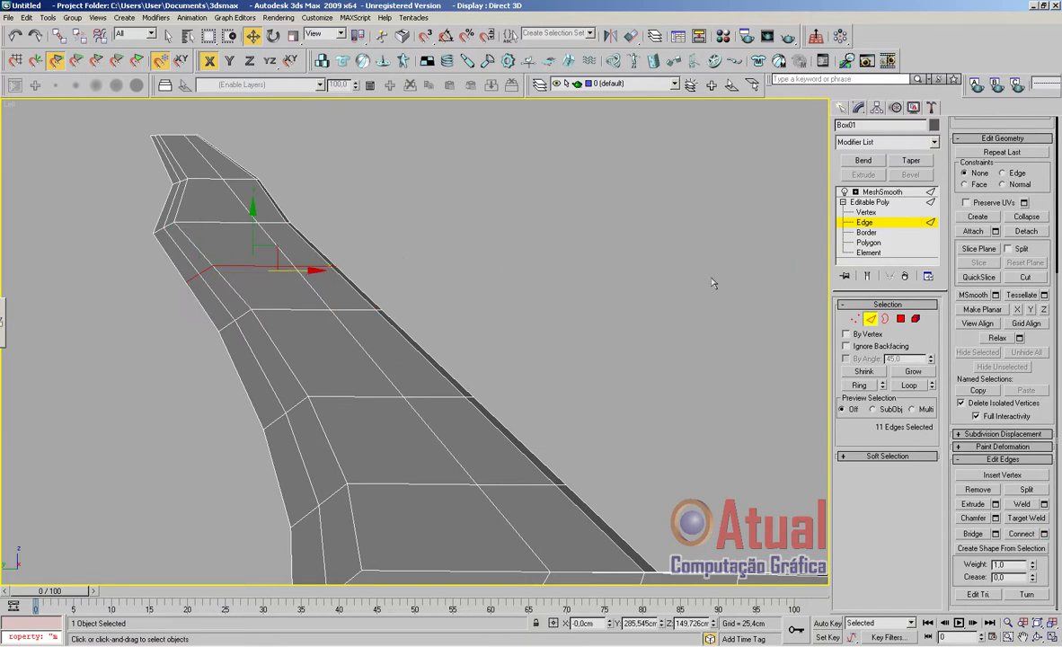
Pull the new row's rear-edge vertices backward along X to form a pointed lobe, and check the shape with MeshSmooth
click(855, 319)
drag(227, 288, 186, 293)
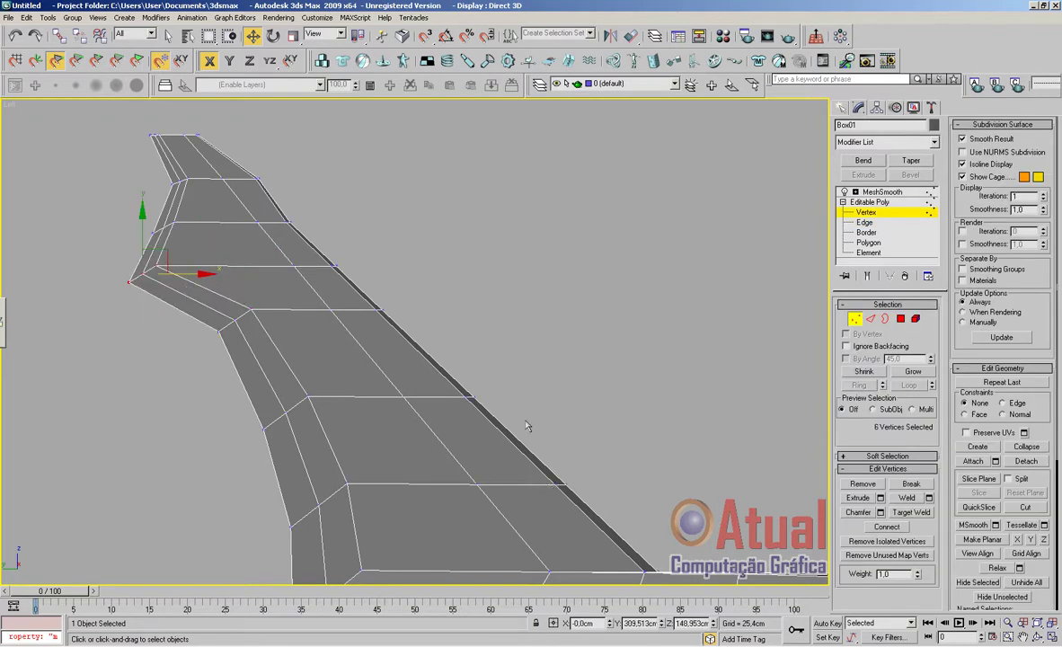
click(880, 192)
click(640, 330)
scroll(616, 374, down, 7)
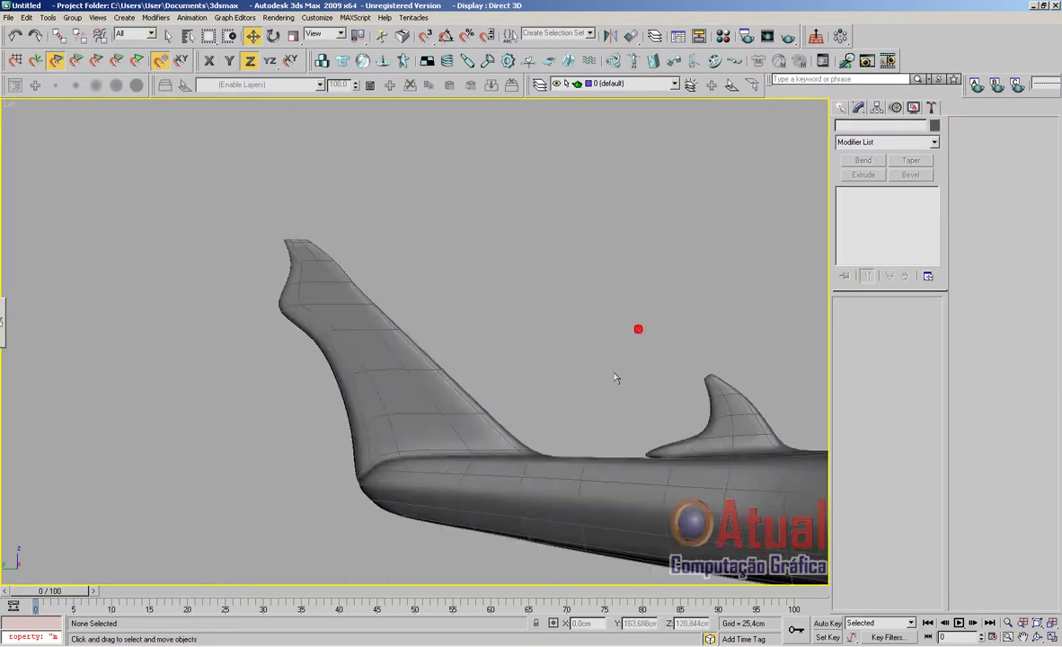
scroll(593, 413, up, 7)
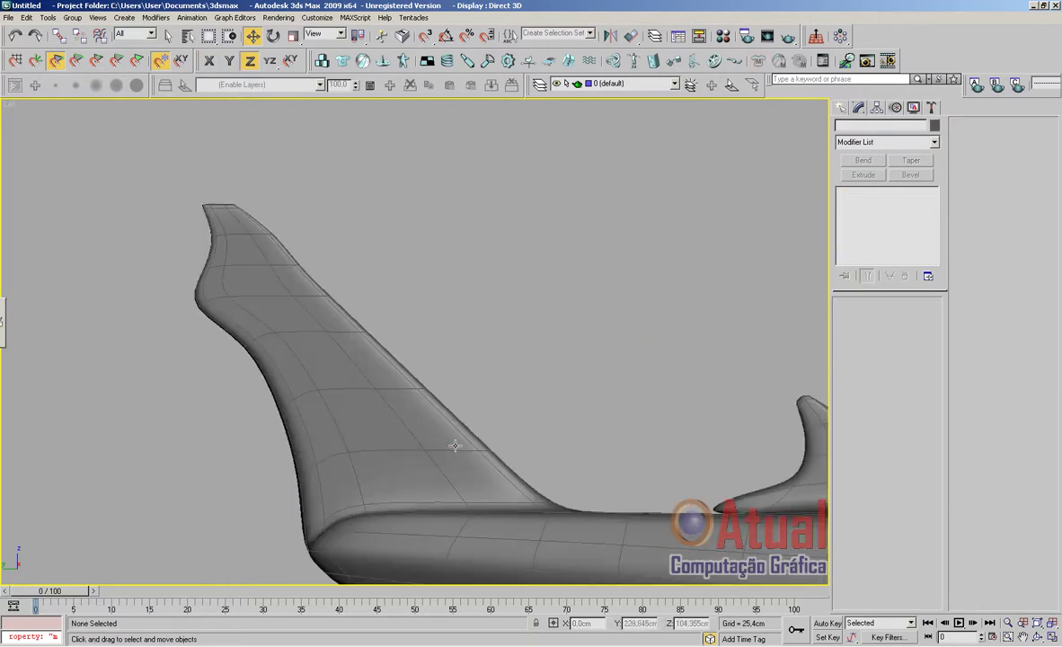
Move the leading-edge vertices of the tail fin's rows forward along X to bulge the front into a convex curve
click(450, 446)
click(862, 213)
click(864, 212)
drag(466, 430, 557, 451)
drag(431, 384, 495, 389)
drag(353, 315, 407, 325)
click(379, 309)
drag(315, 283, 395, 293)
drag(319, 272, 354, 268)
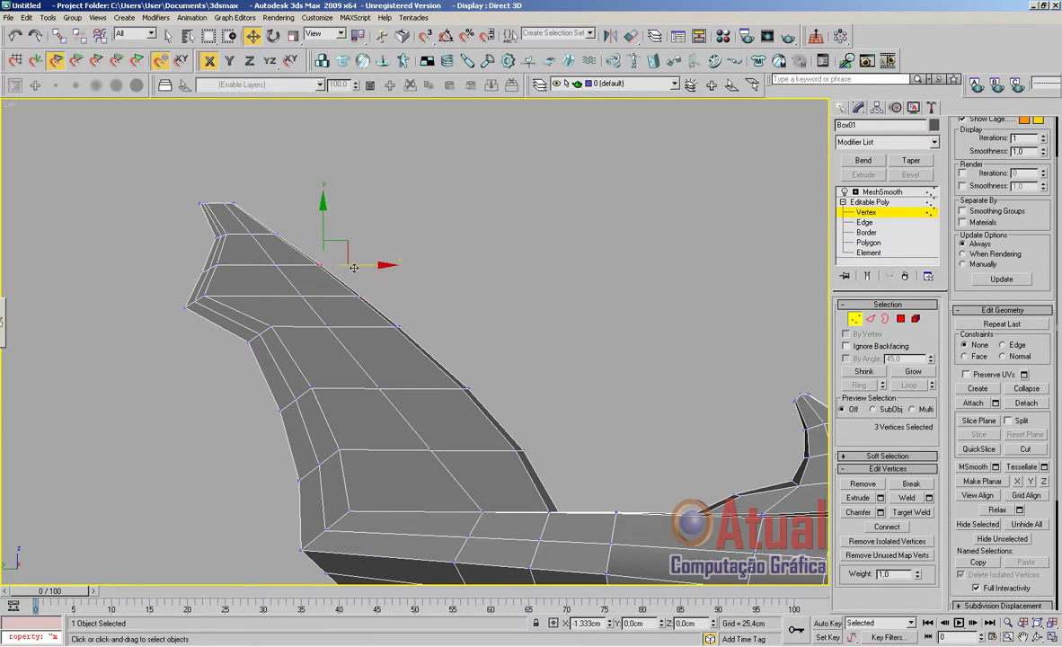
Nudge the lowest leading-edge vertices slightly backward, and move the middle vertices at the fin's base backward along X
drag(559, 470, 506, 416)
drag(559, 450, 554, 450)
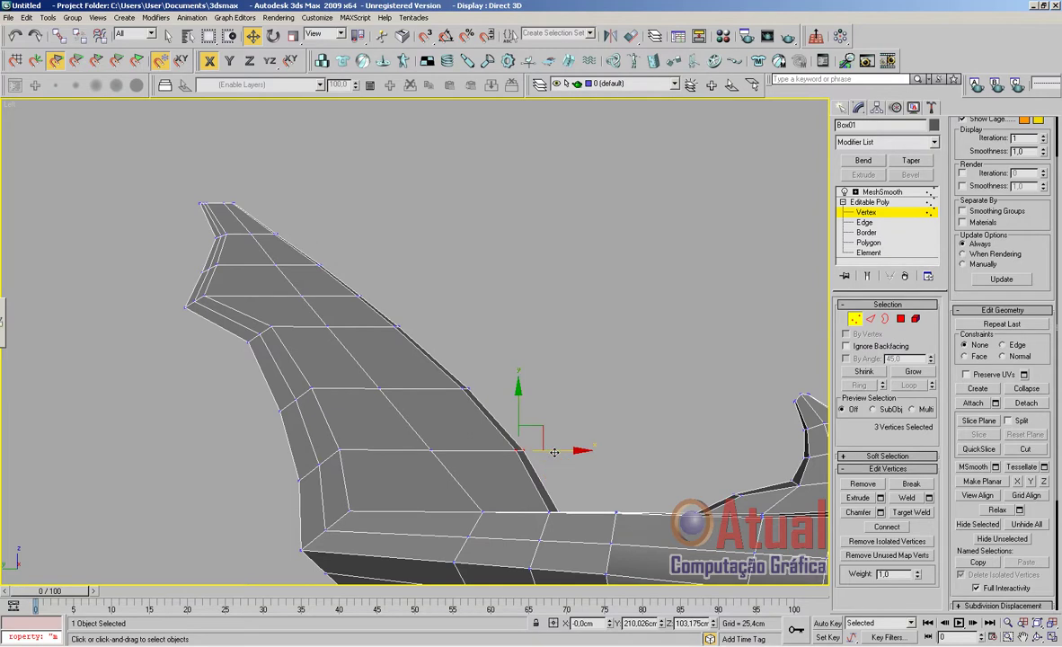
drag(454, 499, 452, 498)
drag(516, 513, 499, 512)
Move the rear-edge vertices of the lower three rows and the lobe's point forward along X to refine the trailing edge
drag(268, 443, 371, 456)
drag(304, 483, 383, 493)
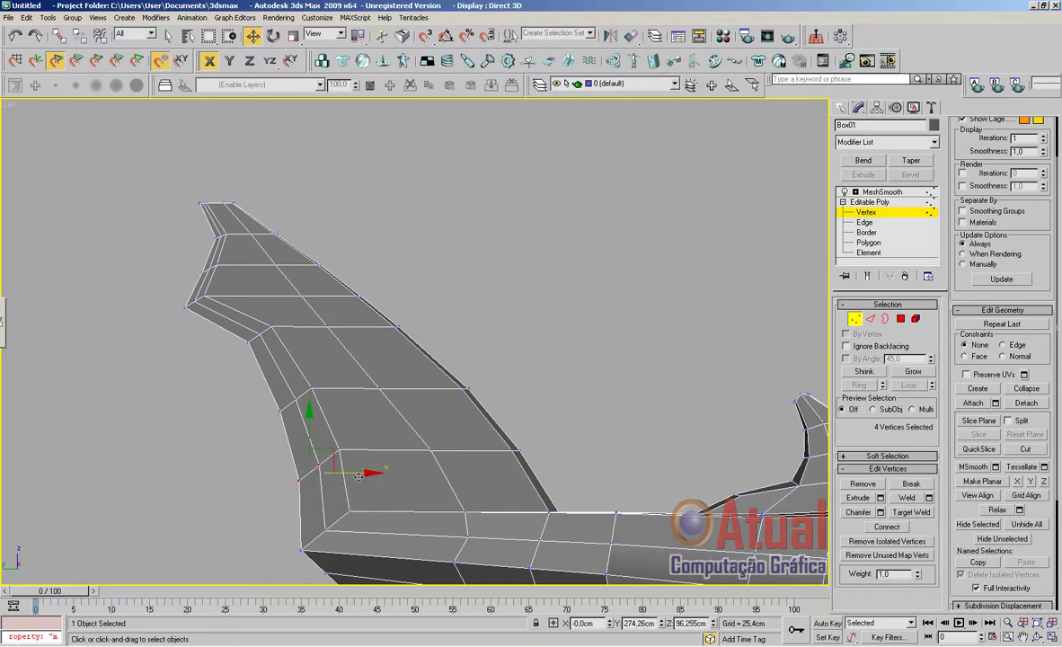
drag(255, 422, 375, 465)
drag(240, 373, 343, 399)
drag(259, 321, 308, 333)
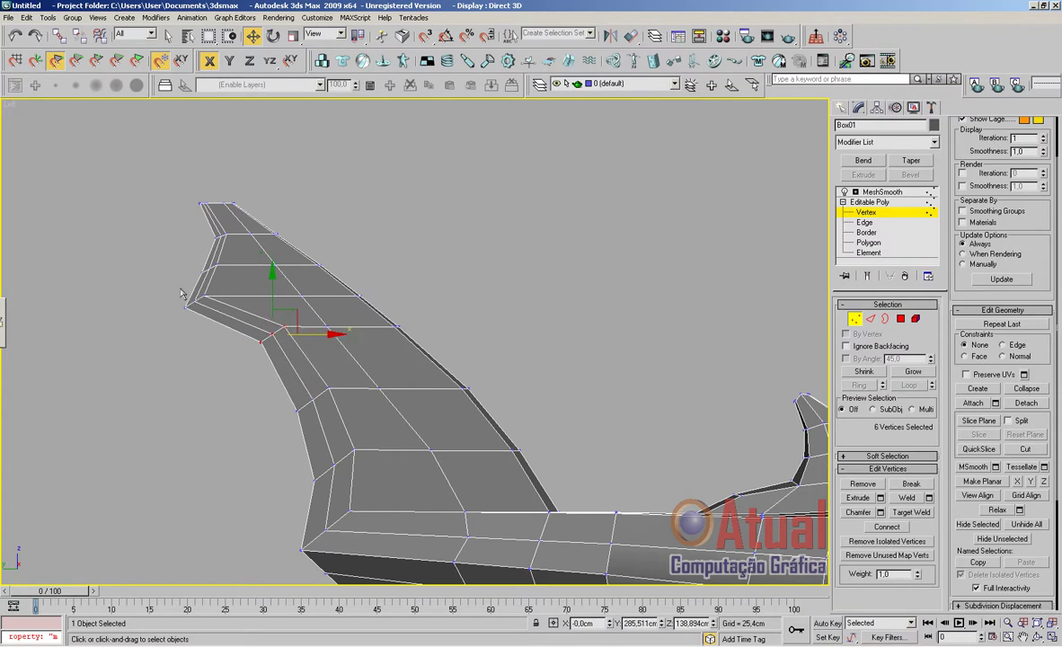
drag(227, 318, 228, 317)
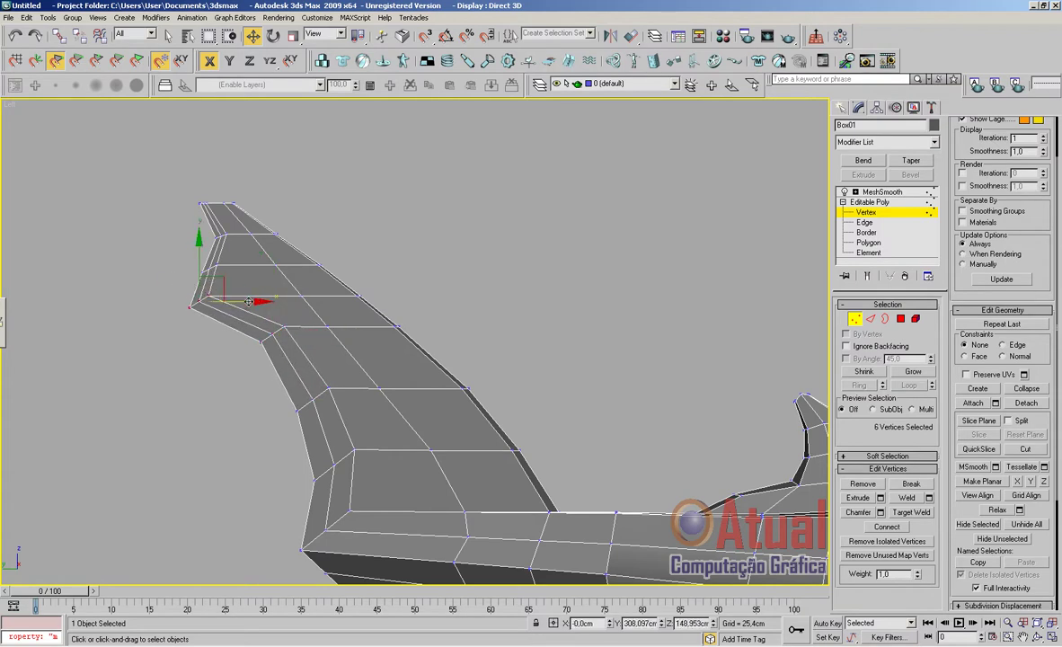
Move the rear-edge vertices just above the tail fin's lobe forward along X to deepen the notch, and check with MeshSmooth
drag(175, 242, 263, 273)
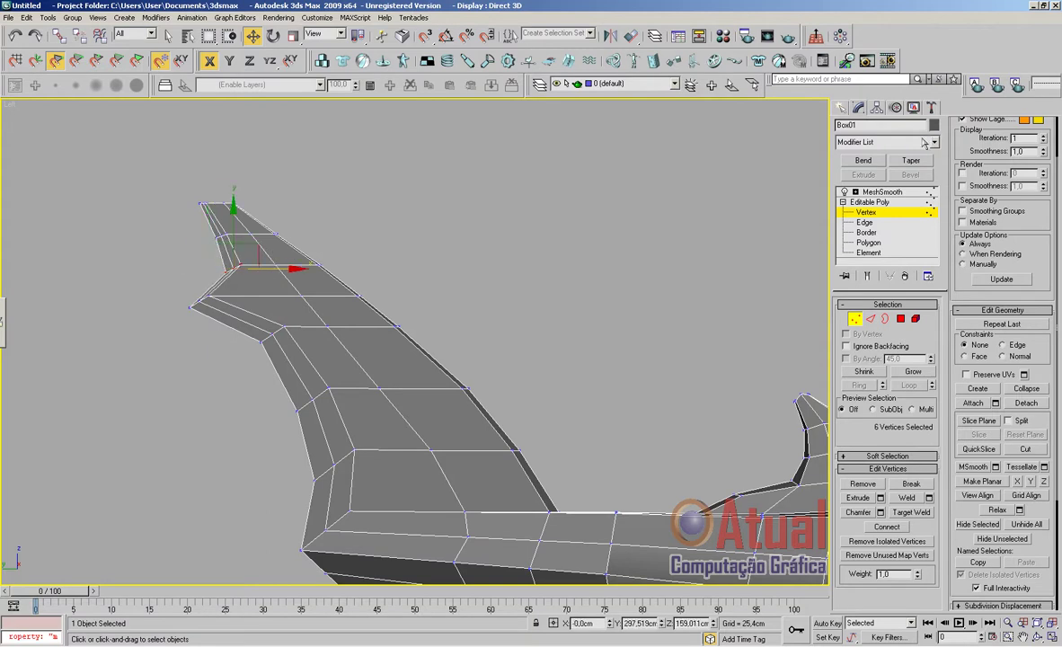
click(894, 192)
click(636, 318)
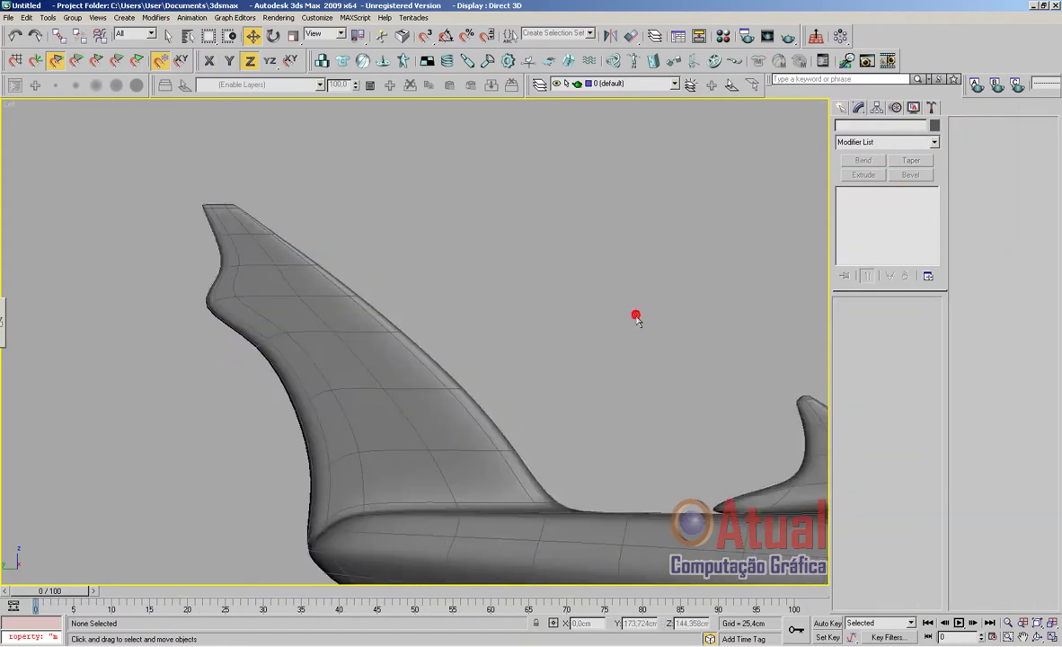
scroll(636, 319, down, 3)
middle_drag(536, 330, 552, 344)
scroll(395, 346, up, 5)
Reposition the top-row vertices of the tail fin to turn its flat, squared tip into a slanted point
click(390, 349)
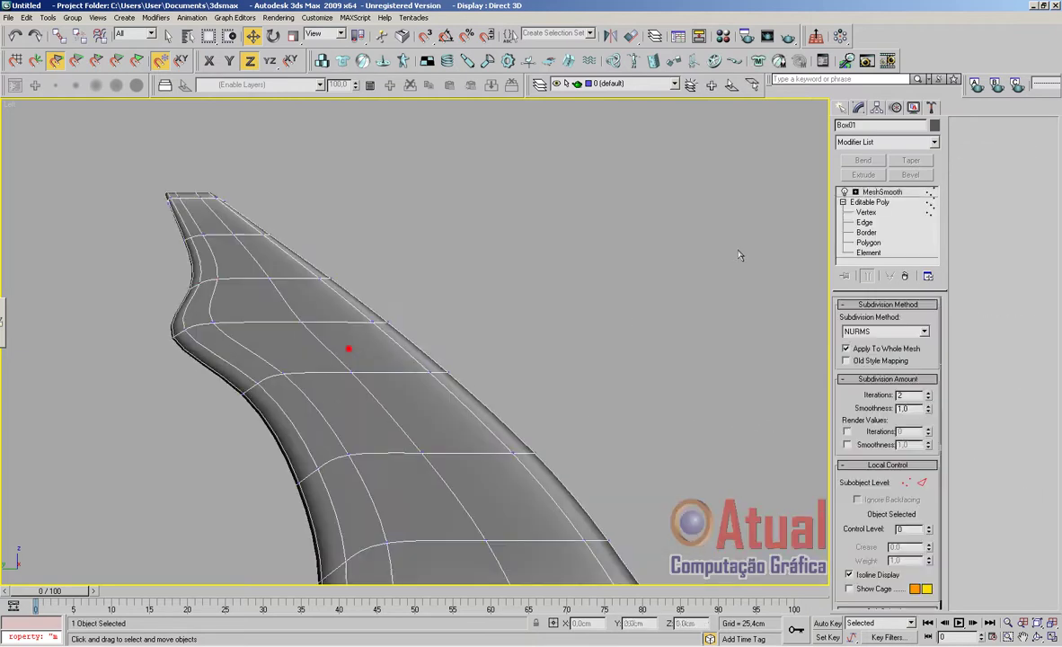
click(873, 212)
middle_drag(400, 233, 522, 285)
scroll(522, 285, up, 3)
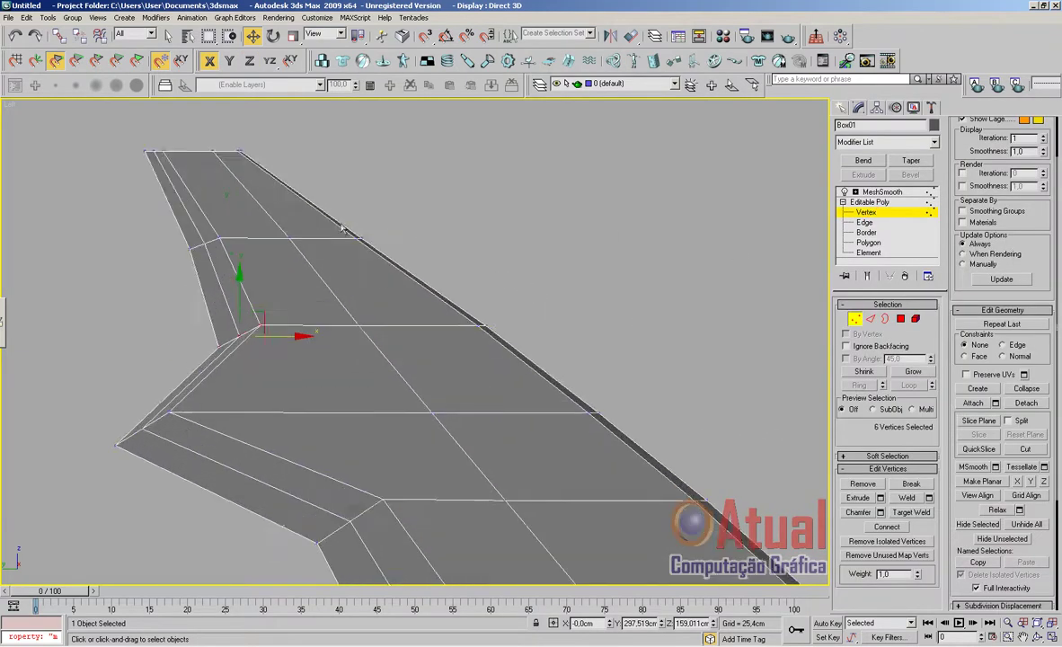
middle_drag(342, 223, 410, 294)
drag(263, 206, 256, 175)
middle_drag(332, 216, 362, 253)
scroll(362, 253, up, 2)
drag(168, 211, 205, 239)
drag(212, 201, 228, 243)
drag(336, 224, 298, 188)
Fine-tune the leading-edge vertices beside the tail fin's tip, and check the rounded tip with MeshSmooth
middle_drag(355, 238, 359, 287)
scroll(331, 262, up, 5)
middle_drag(290, 236, 414, 315)
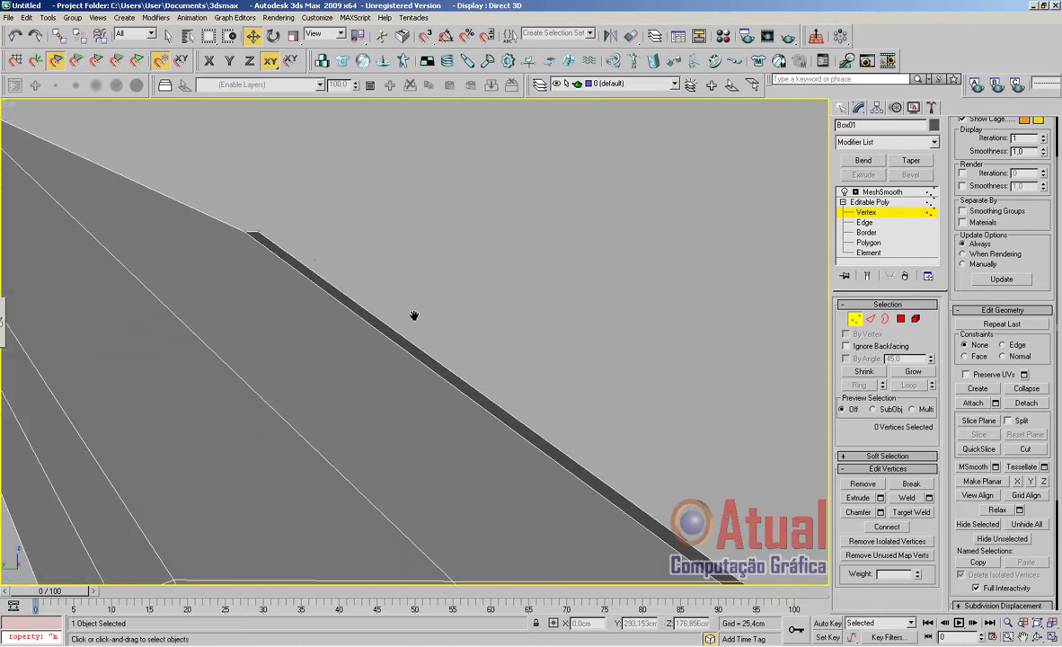
drag(294, 247, 294, 247)
drag(277, 210, 287, 219)
click(882, 193)
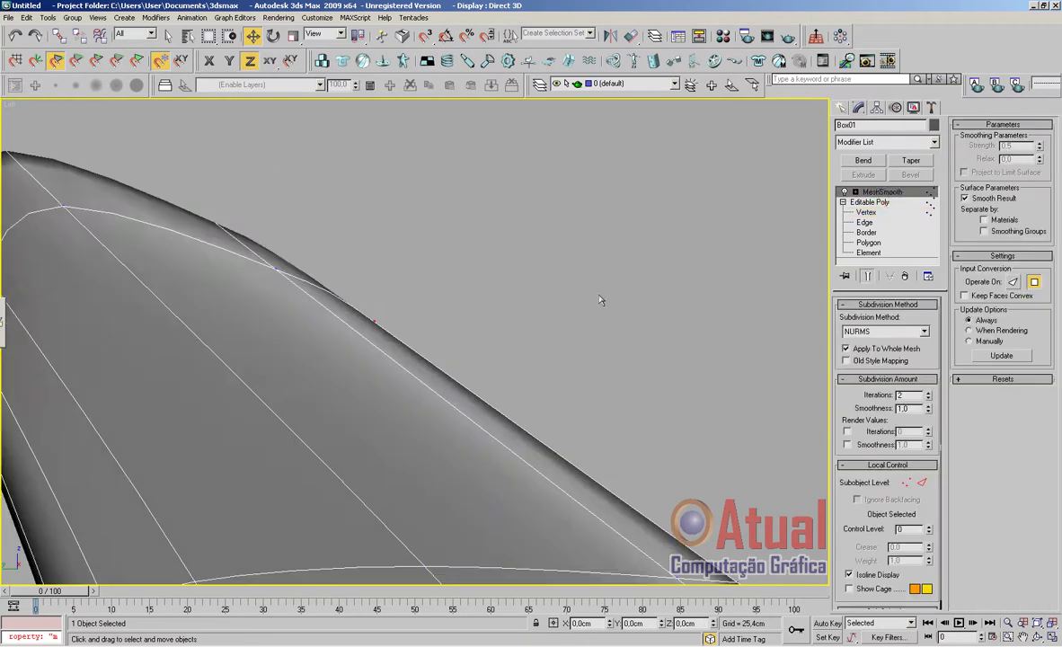
click(599, 298)
scroll(599, 298, down, 10)
middle_drag(636, 400, 419, 230)
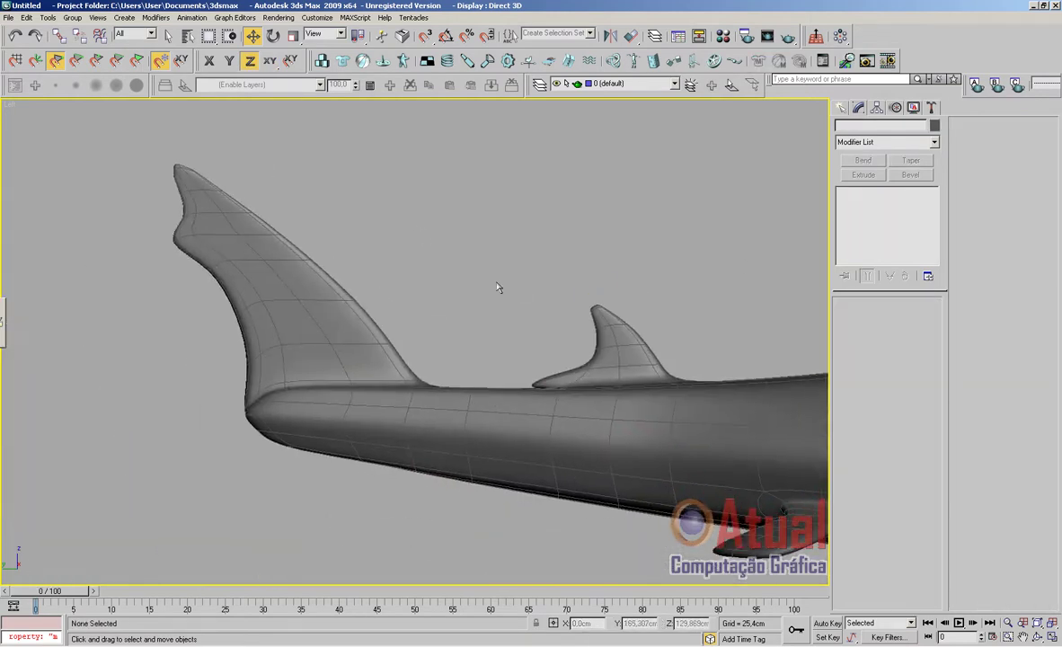
Examine the whole smoothed shark in perspective without edged faces, then close in on the tail from behind
key(z)
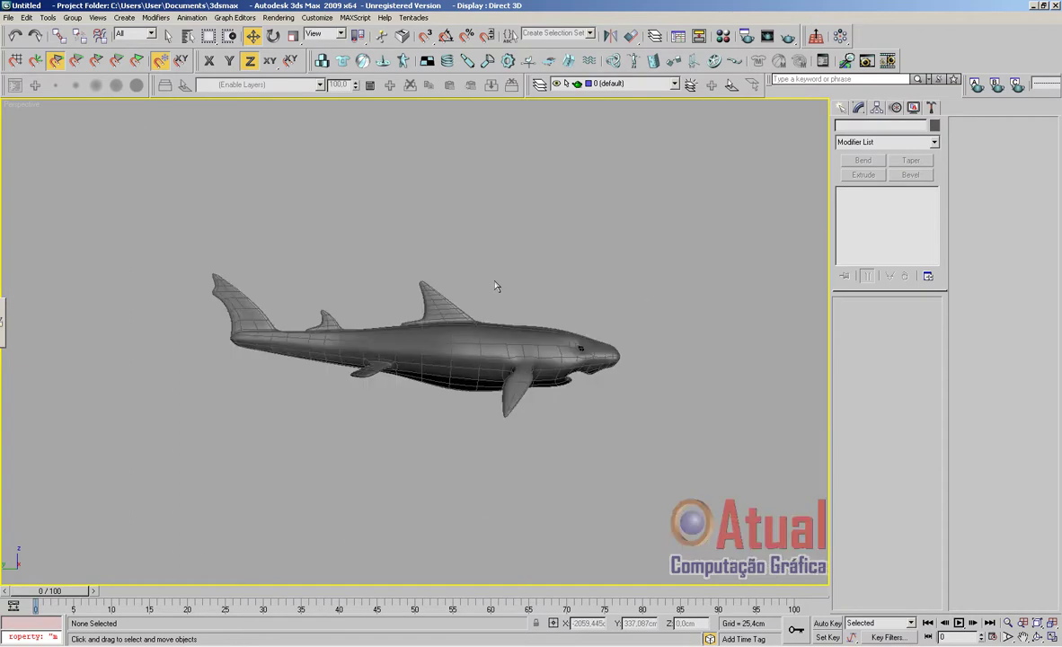
key(F4)
scroll(550, 345, down, 5)
mouse_move(570, 359)
alt+middle_down()
mouse_move(375, 391)
mouse_move(336, 346)
mouse_move(468, 372)
mouse_move(570, 367)
alt+middle_up()
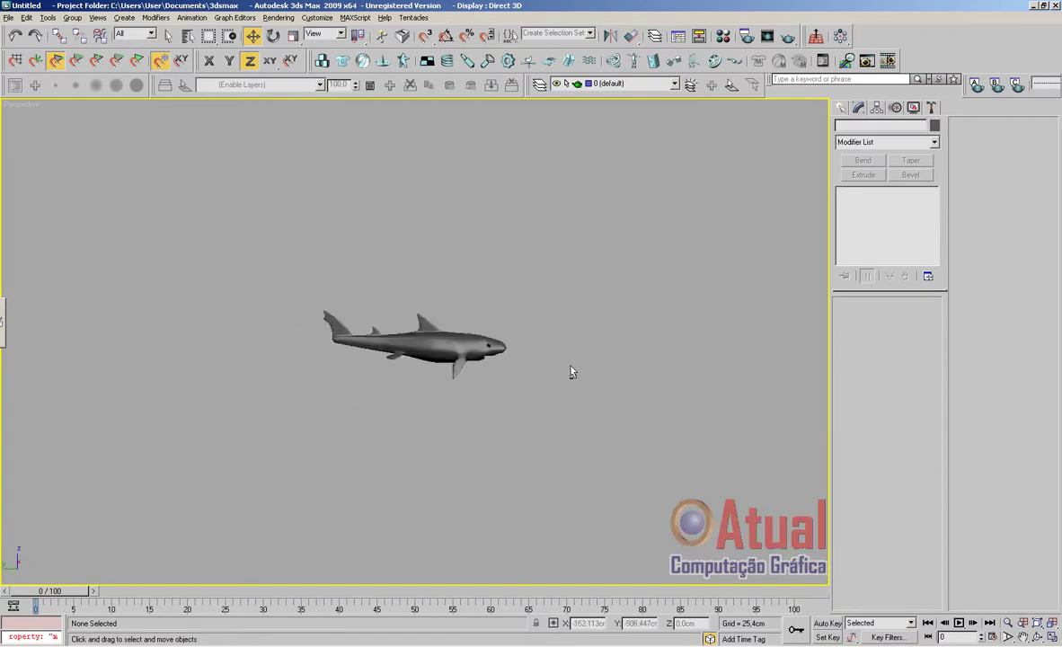
scroll(449, 375, up, 3)
middle_drag(377, 382, 509, 389)
scroll(515, 391, up, 8)
middle_drag(584, 359, 448, 364)
scroll(381, 367, up, 4)
Show edged faces on the unsmoothed cage and examine the tail fin's leading edge and base from above
click(449, 365)
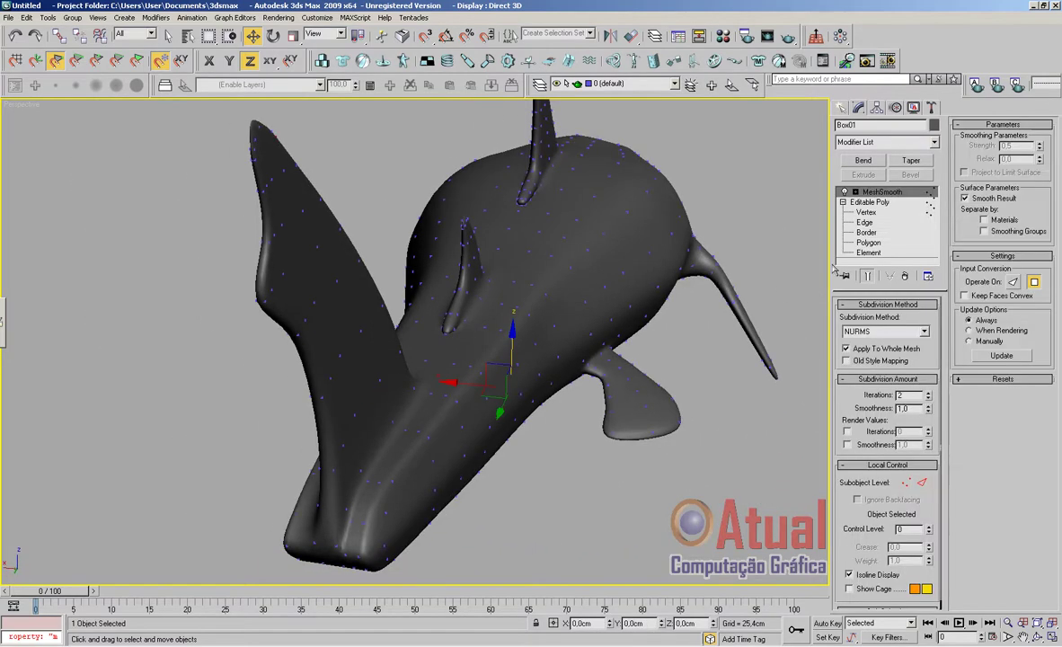
click(867, 213)
middle_drag(533, 320, 599, 400)
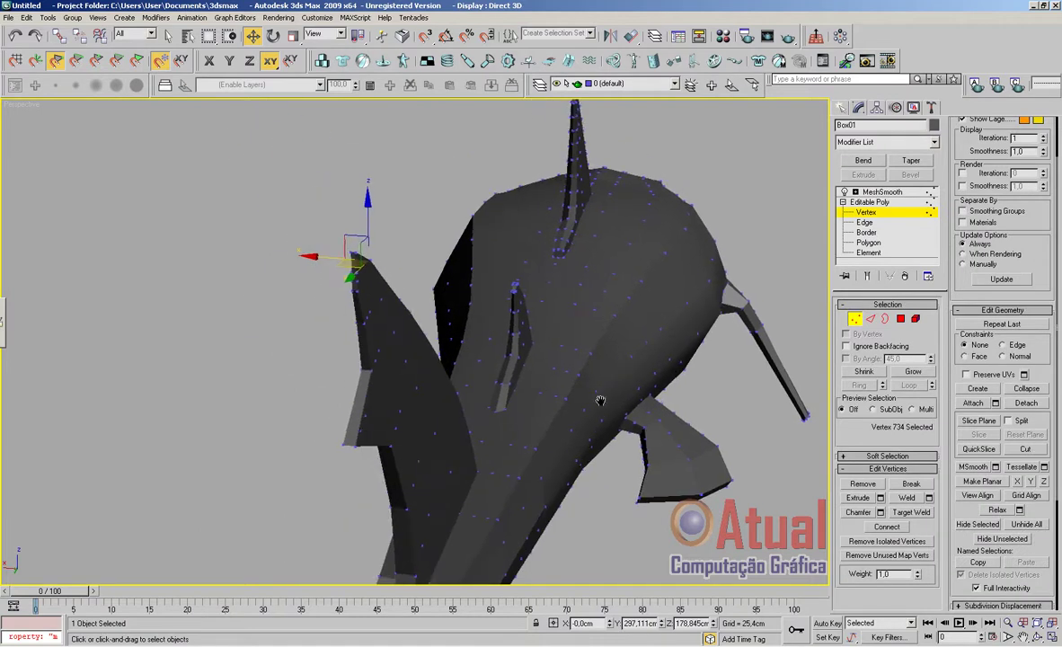
key(F4)
scroll(526, 403, up, 3)
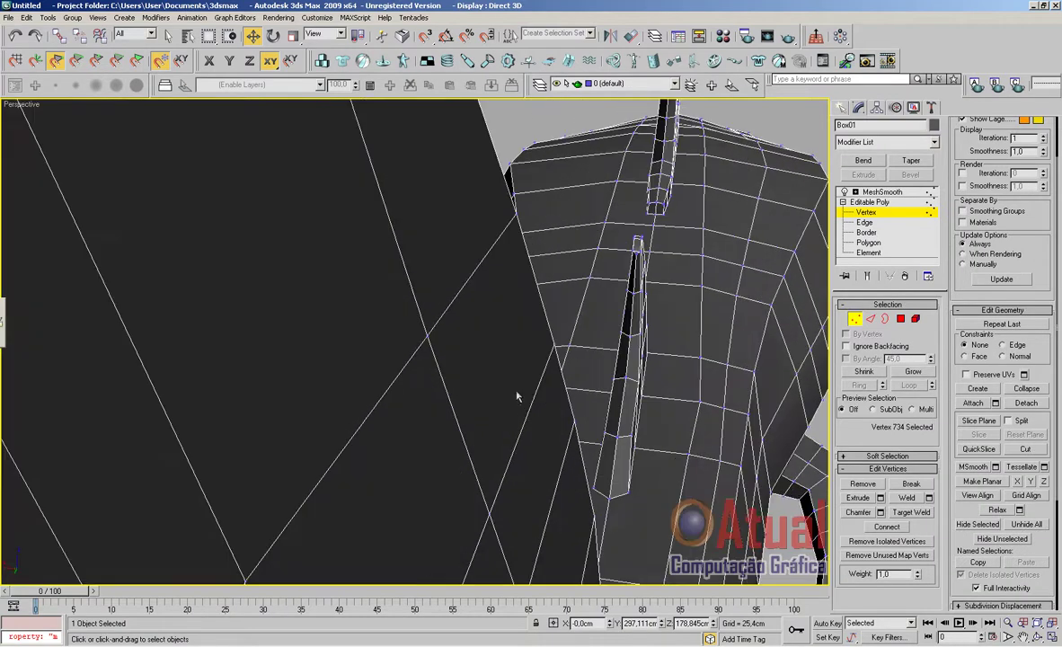
scroll(529, 401, down, 3)
alt+middle_drag(540, 403, 598, 291)
mouse_move(594, 379)
alt+middle_down()
mouse_move(582, 397)
mouse_move(591, 408)
mouse_move(562, 319)
mouse_move(562, 338)
mouse_move(562, 268)
mouse_move(623, 318)
mouse_move(580, 311)
mouse_move(601, 383)
mouse_move(576, 371)
mouse_move(577, 388)
alt+middle_up()
scroll(562, 339, up, 2)
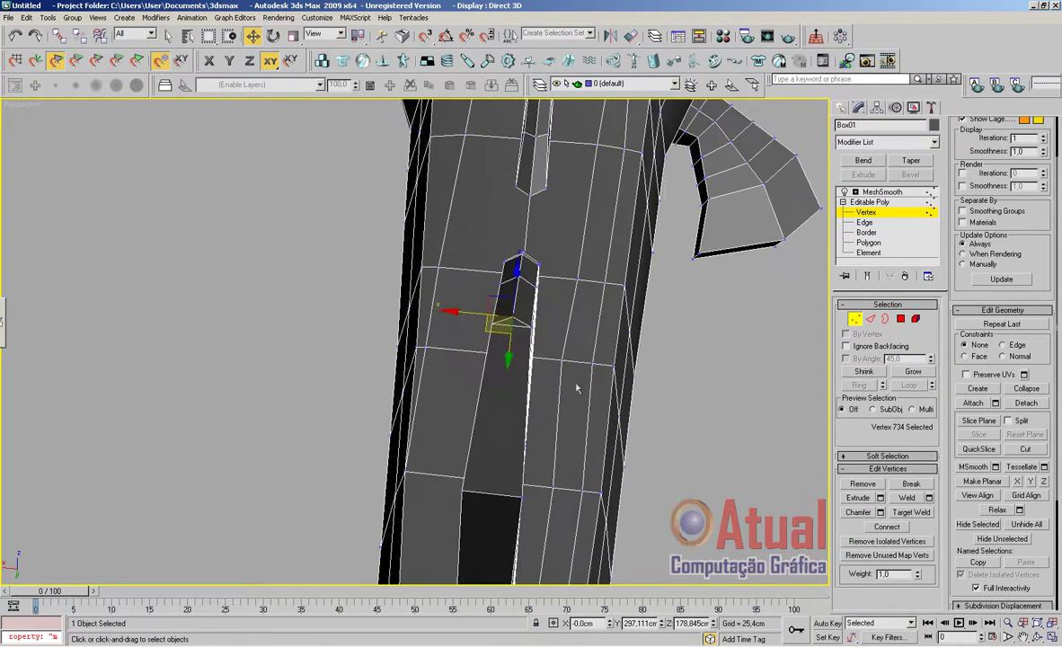
Select the edge ring across the tail fin's thickness and the tail's underside, and connect it with a central loop
click(870, 319)
click(509, 496)
alt+middle_drag(512, 500, 491, 419)
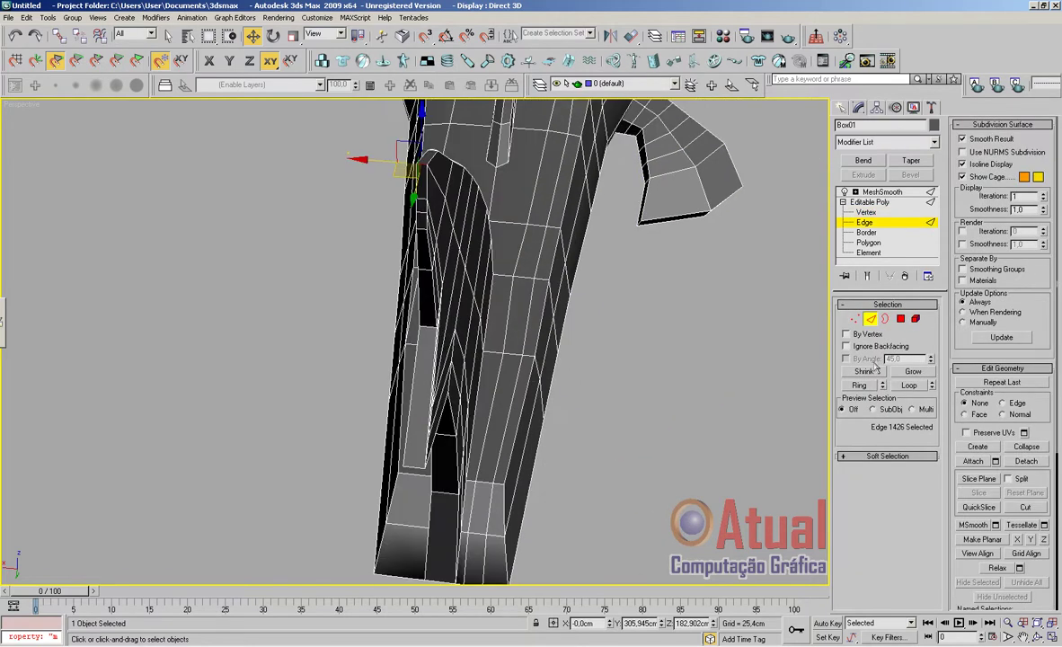
click(861, 386)
scroll(609, 464, down, 1)
alt+middle_drag(604, 462, 522, 399)
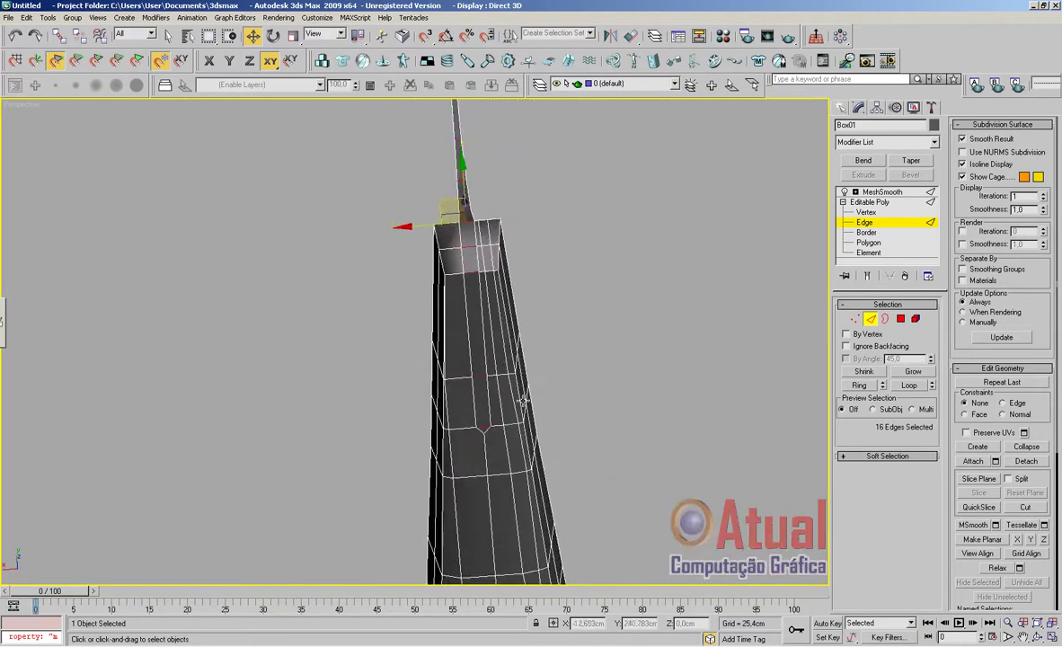
right_click(480, 374)
click(459, 415)
click(613, 386)
Cut an edge on the tail's underside from the end of the new central loop to the tip of the adjoining triangle
middle_drag(573, 433, 565, 348)
scroll(571, 396, up, 4)
scroll(569, 360, up, 4)
scroll(566, 348, up, 2)
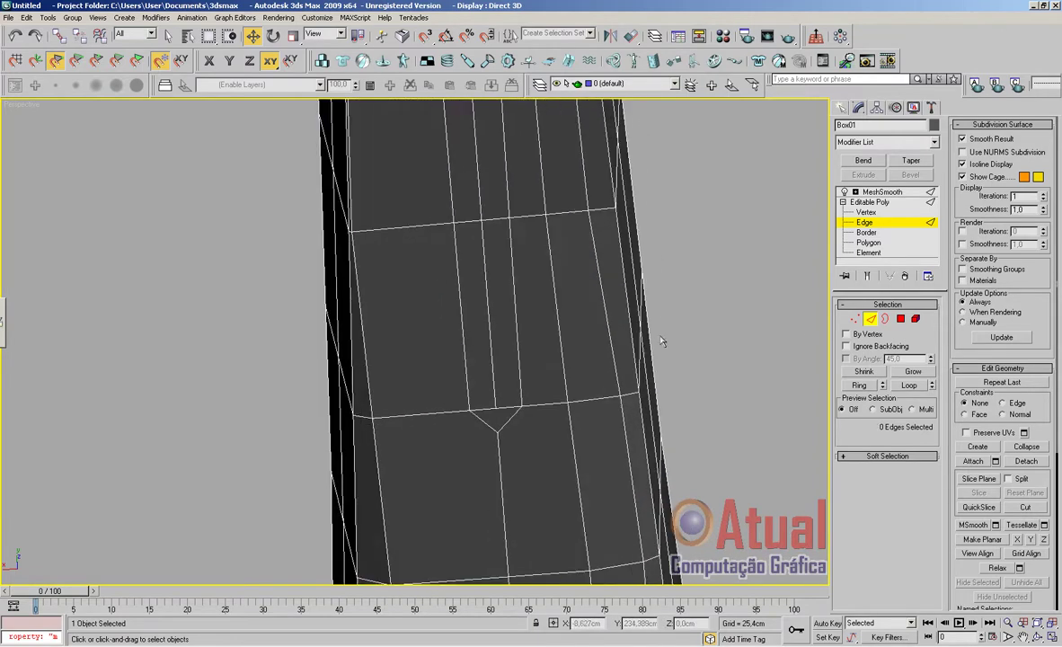
click(1024, 507)
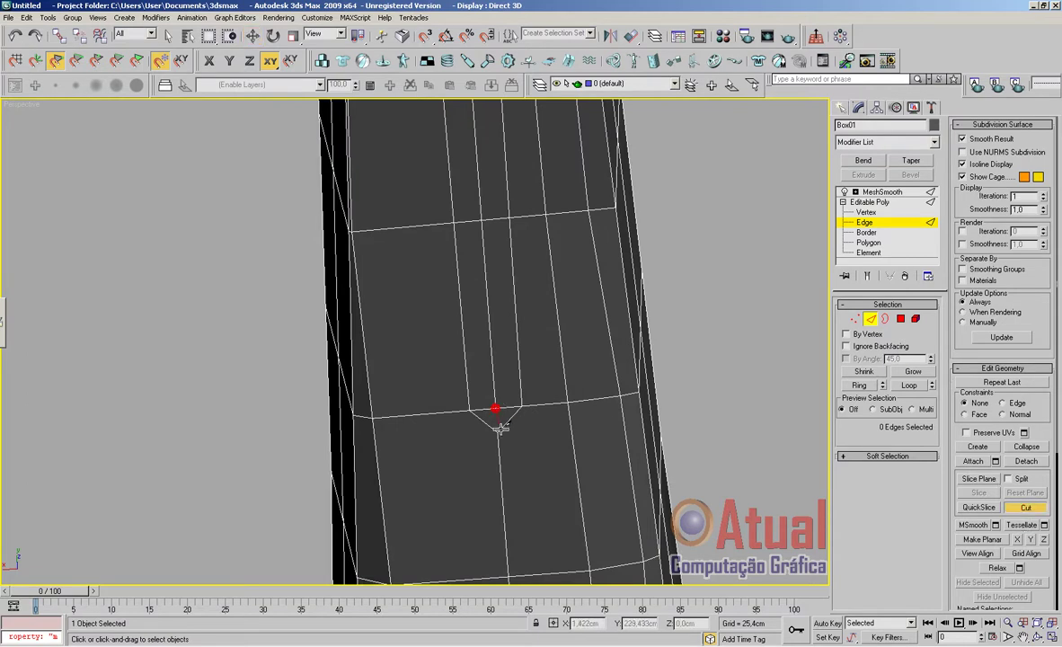
scroll(628, 359, down, 10)
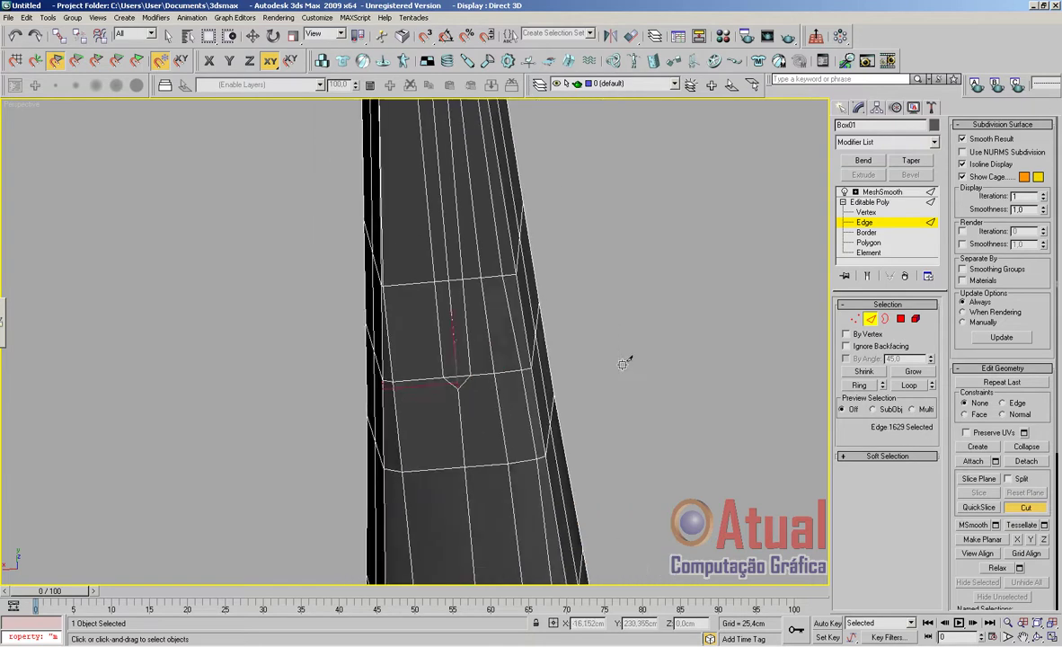
Cut a matching edge at the front base of the tail fin, joining the central loop's end to the triangle's tip
alt+middle_drag(554, 322, 527, 273)
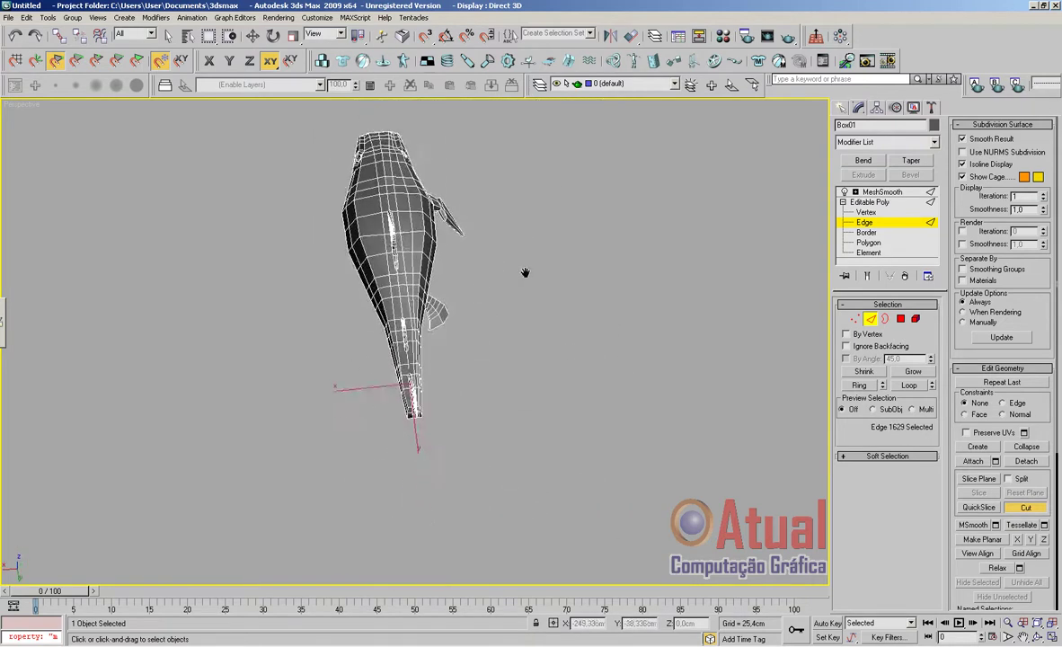
scroll(500, 430, up, 8)
middle_drag(510, 469, 525, 190)
middle_drag(537, 324, 492, 155)
scroll(498, 230, up, 5)
middle_drag(477, 288, 490, 234)
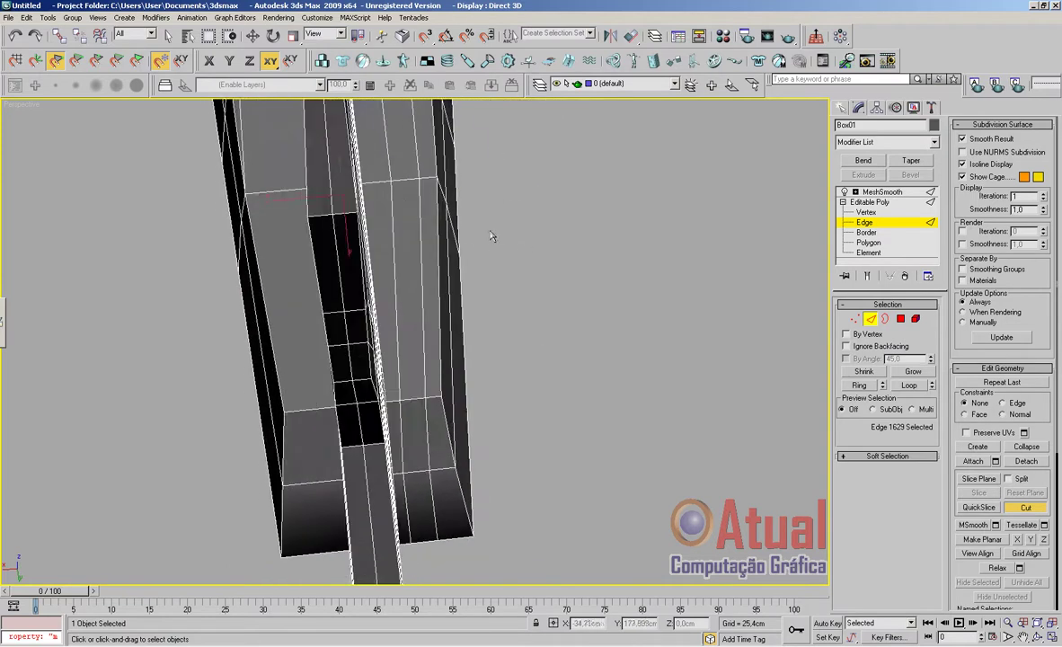
scroll(488, 246, down, 2)
middle_drag(476, 315, 501, 358)
scroll(461, 383, up, 3)
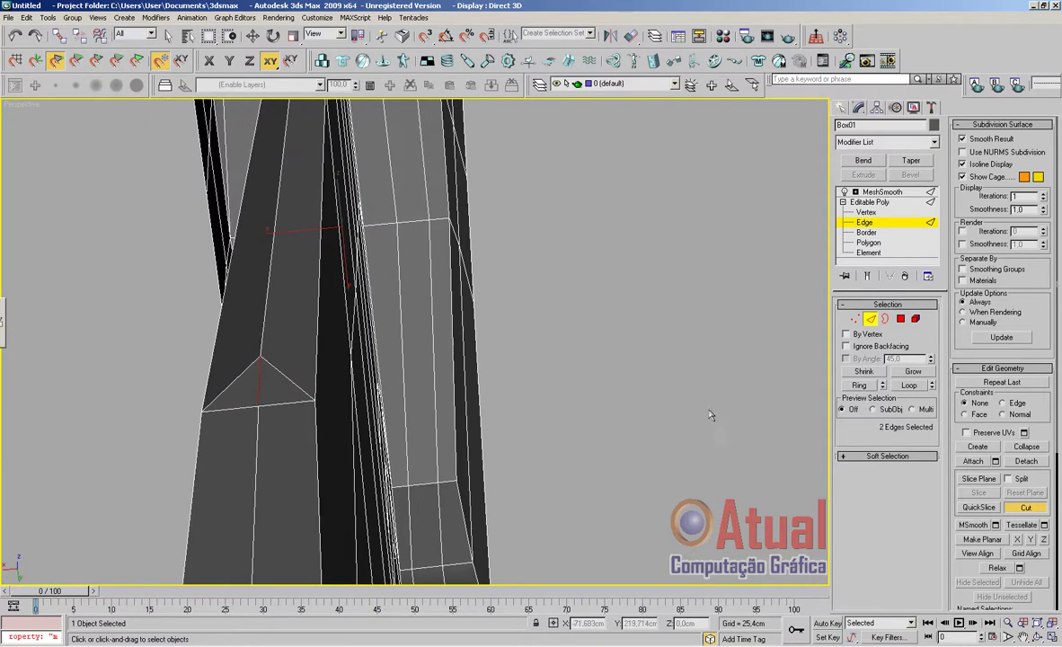
click(1029, 512)
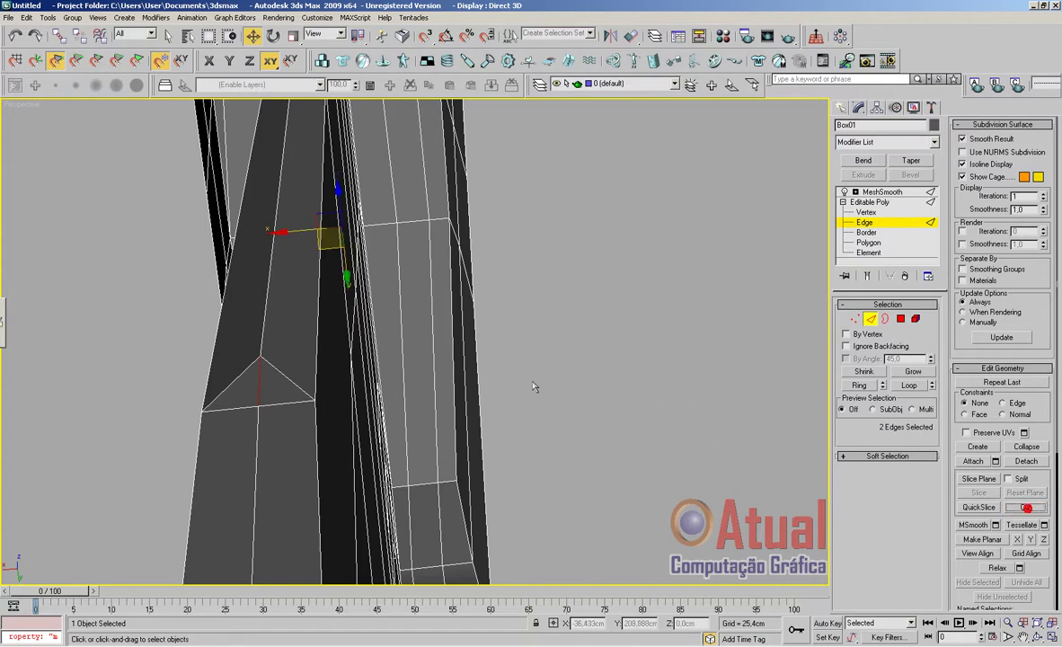
Examine the tail fin and the squared tail end from the top view, both as a cage and with MeshSmooth
scroll(438, 372, down, 4)
alt+middle_drag(438, 371, 56, 392)
alt+middle_drag(549, 292, 215, 350)
alt+middle_drag(601, 355, 306, 381)
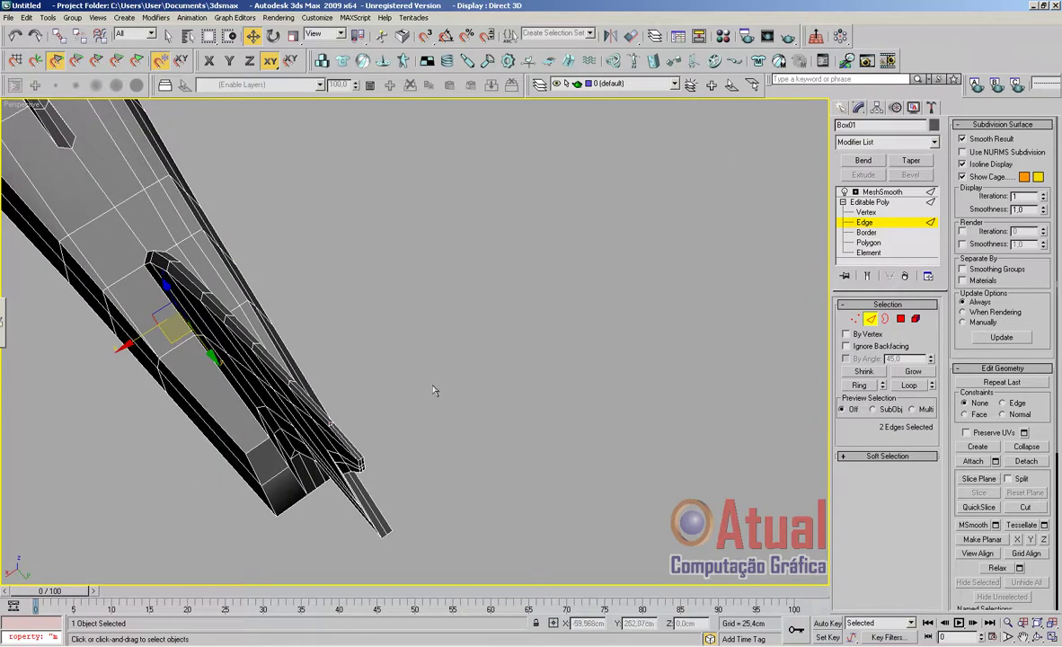
key(t)
key(z)
middle_drag(456, 294, 423, 440)
scroll(440, 428, up, 4)
scroll(447, 334, down, 5)
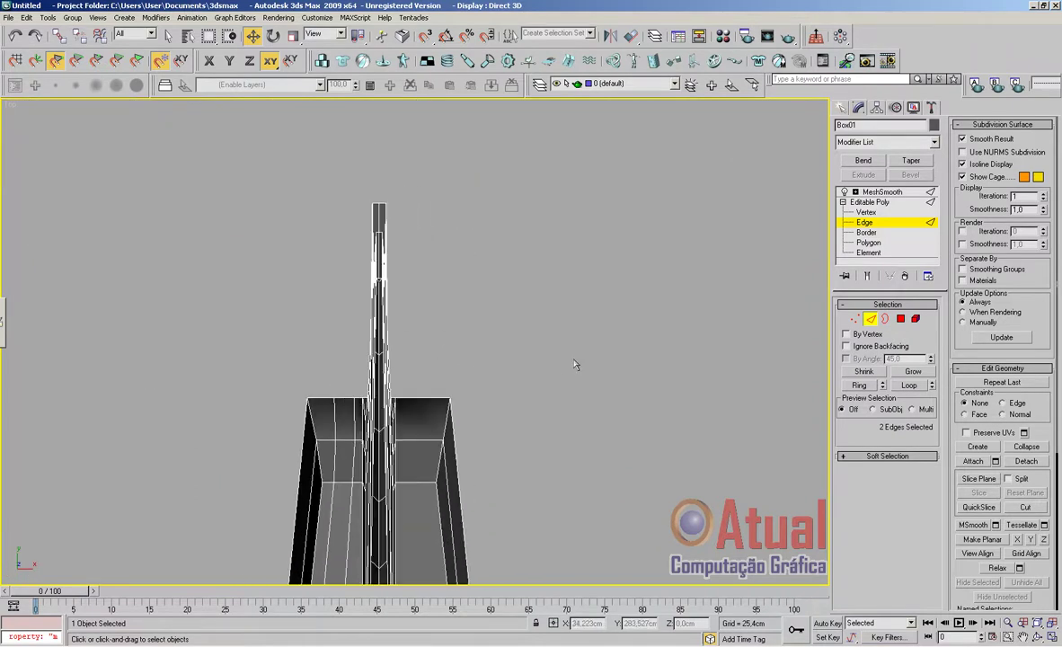
click(880, 191)
click(600, 343)
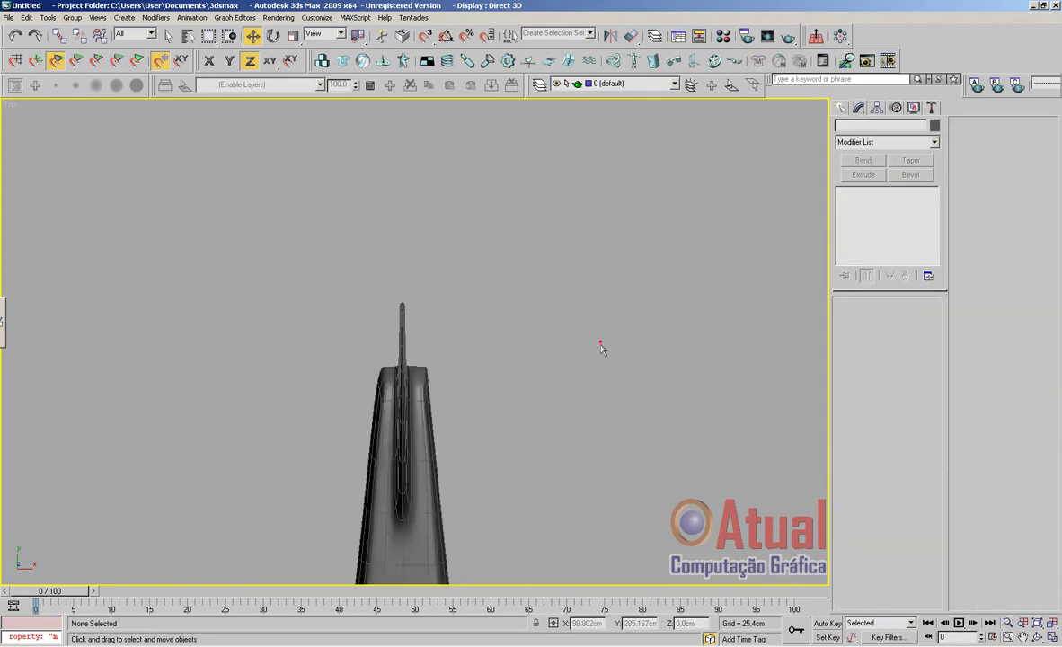
Examine the smoothed tail end and fin base from behind in perspective
key(p)
key(z)
alt+middle_drag(571, 365, 599, 363)
scroll(650, 307, up, 6)
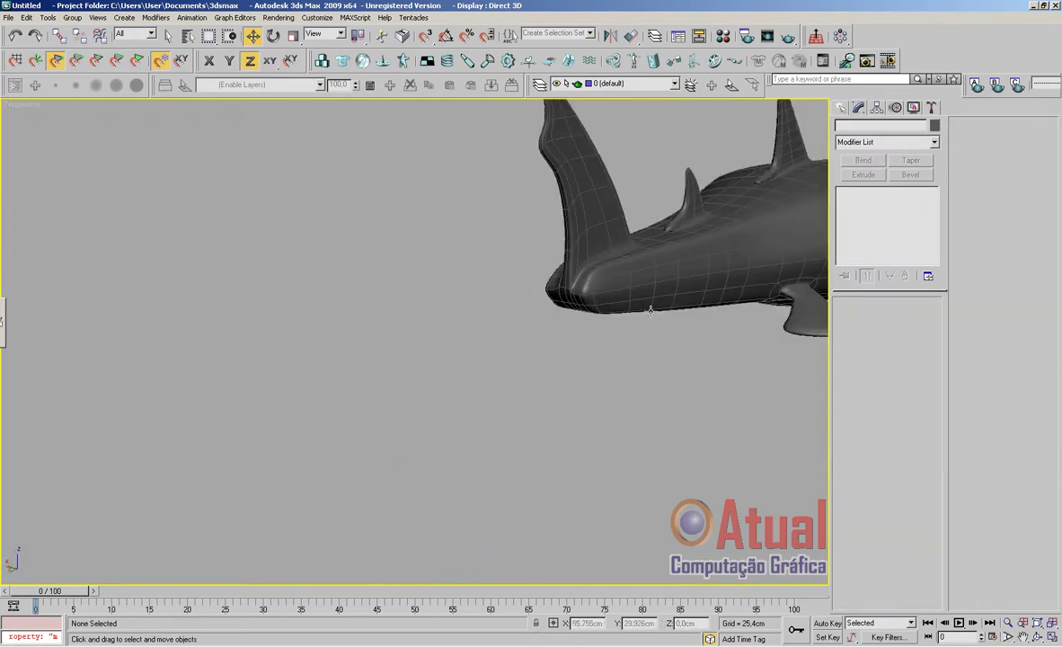
middle_drag(650, 306, 541, 406)
In the top view, move the outer vertices at the tail end's left side forward along Y, away from the fin
click(529, 416)
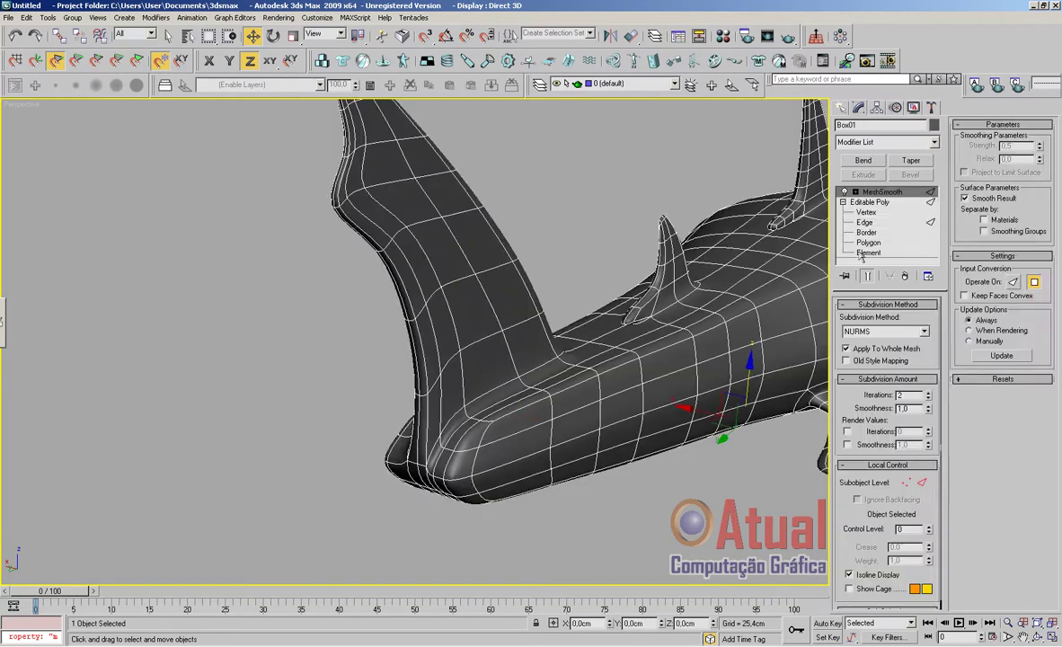
click(863, 223)
click(865, 213)
alt+middle_drag(619, 410, 600, 350)
middle_drag(600, 351, 514, 336)
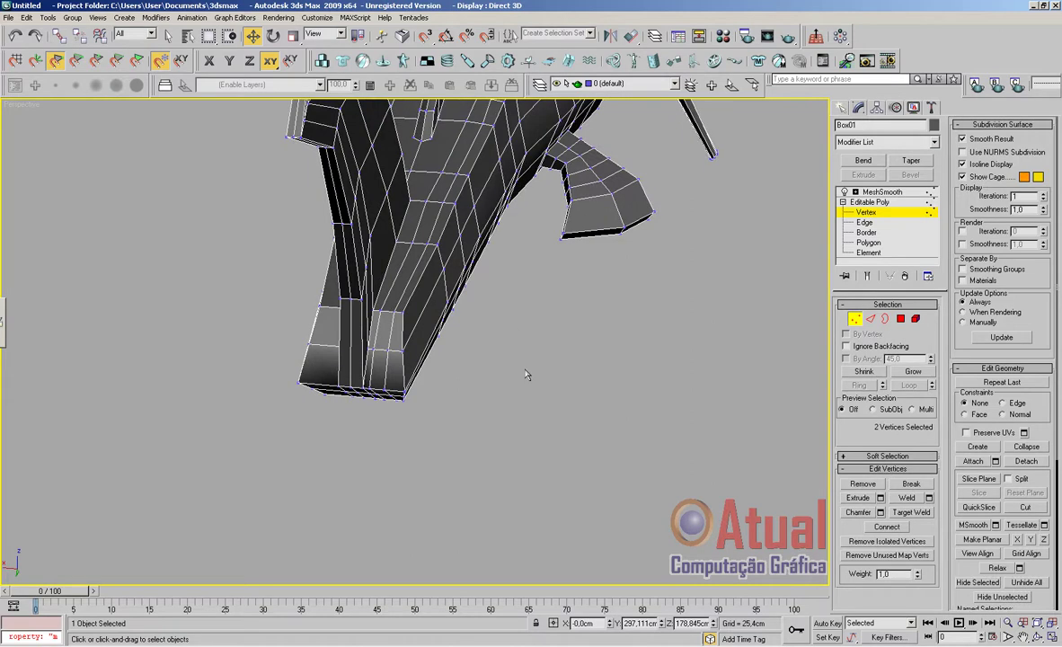
key(t)
middle_drag(505, 256, 545, 320)
scroll(553, 331, up, 6)
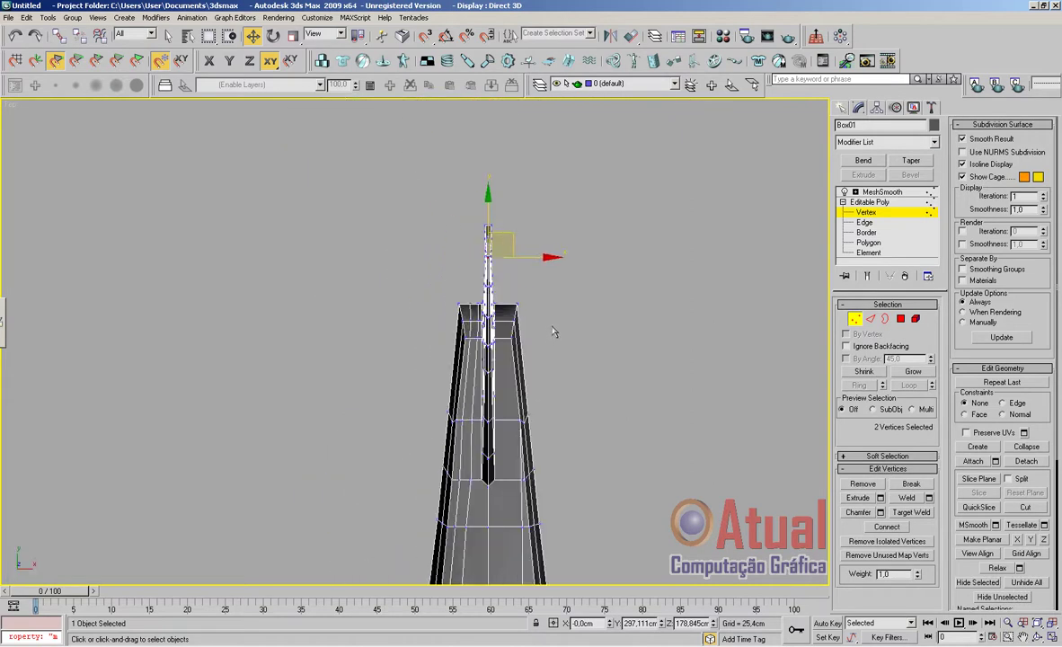
middle_drag(626, 318, 455, 331)
drag(407, 239, 459, 361)
drag(434, 261, 474, 352)
drag(468, 262, 467, 273)
Move the tail end's left corner vertices further forward to form a tapered curve, and check the result with MeshSmooth
drag(438, 407, 437, 403)
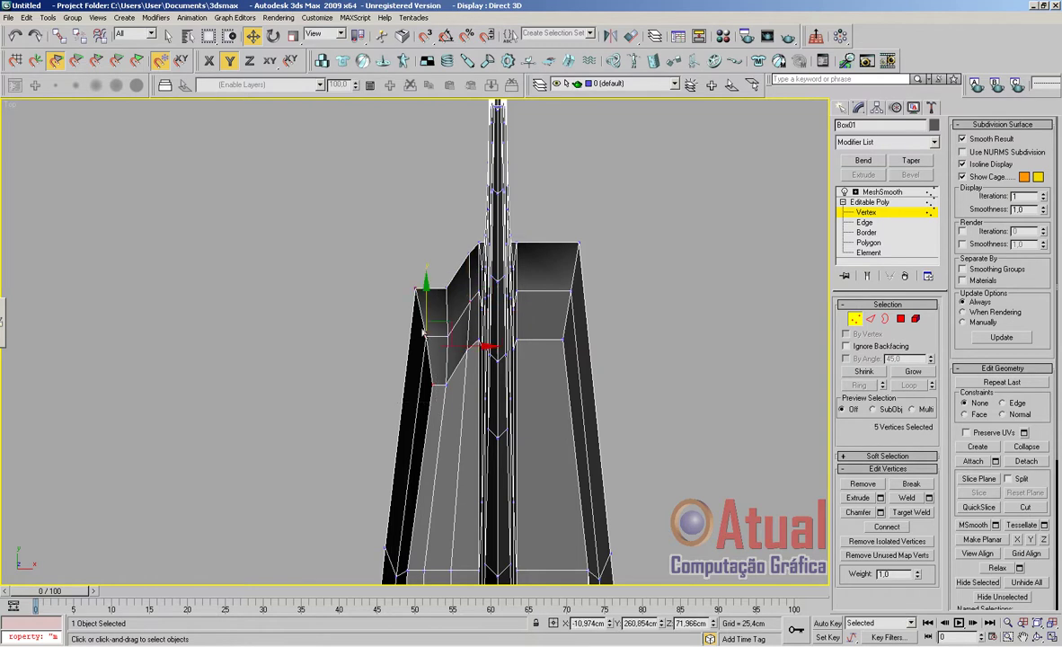
drag(427, 305, 450, 373)
click(414, 341)
click(881, 192)
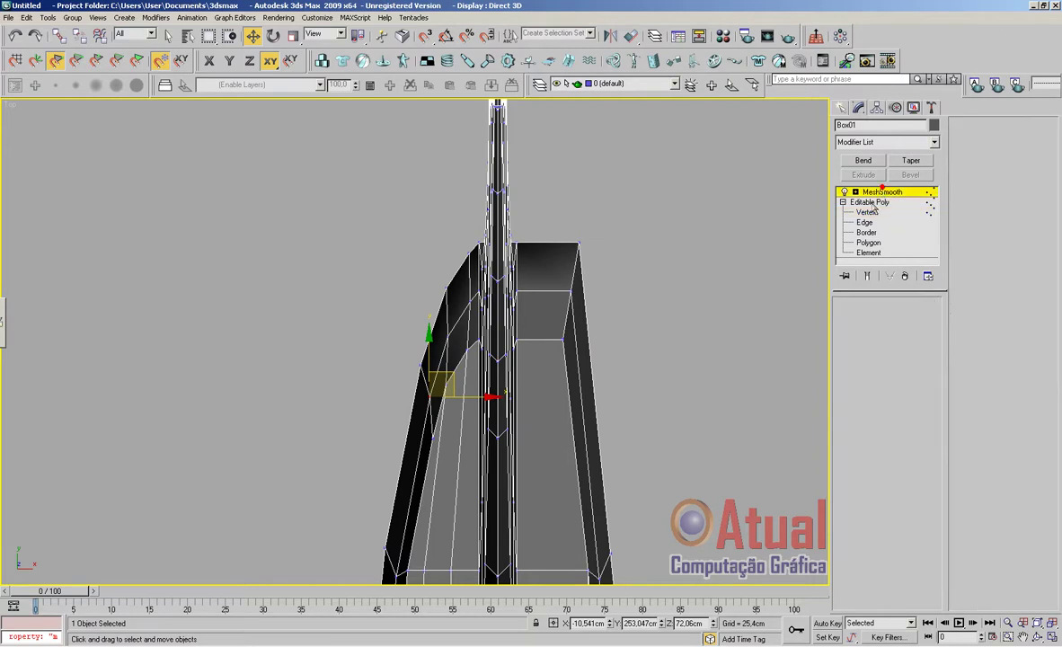
click(625, 330)
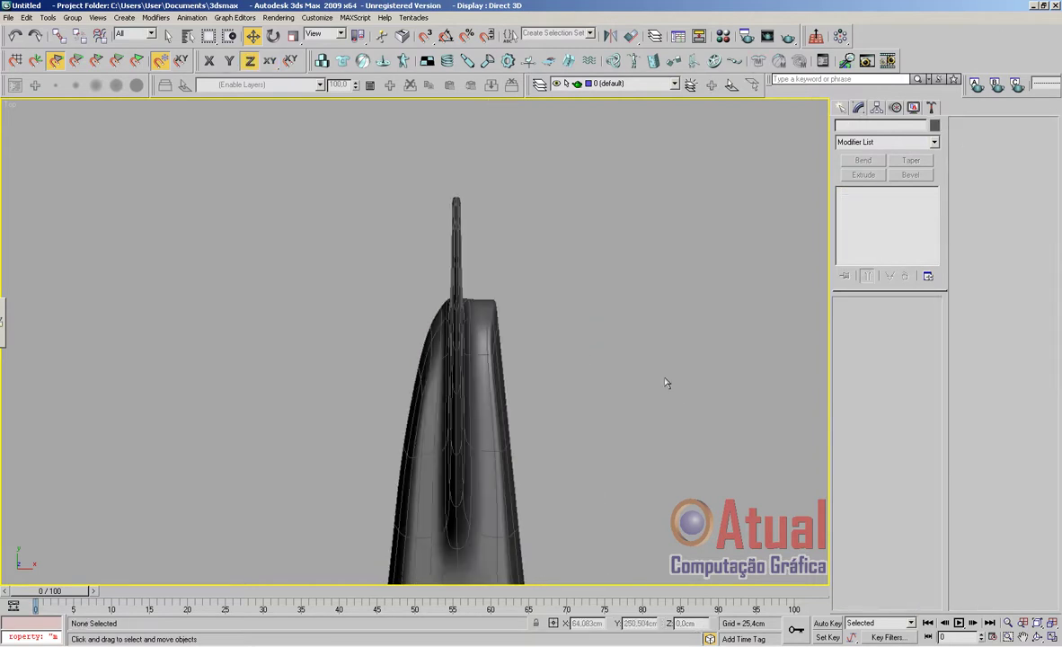
Select the six narrow polygons along the underside of the tail end and extrude them as a group by about 37.4 cm
key(p)
key(z)
mouse_move(599, 398)
alt+middle_down()
mouse_move(749, 291)
mouse_move(563, 382)
mouse_move(687, 396)
mouse_move(566, 396)
mouse_move(617, 398)
alt+middle_up()
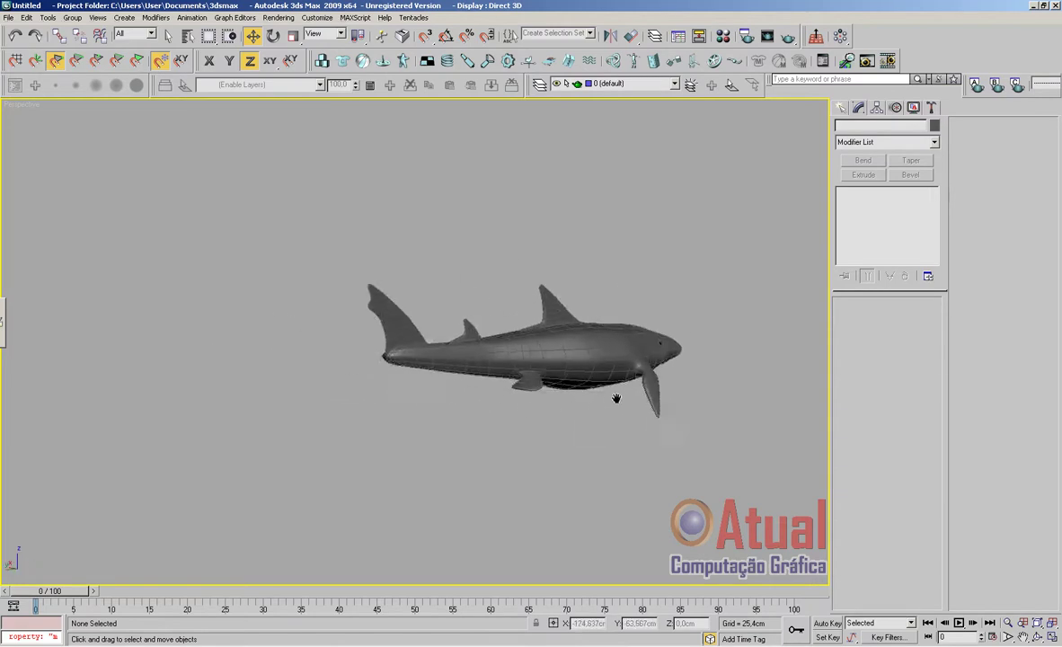
scroll(616, 398, up, 10)
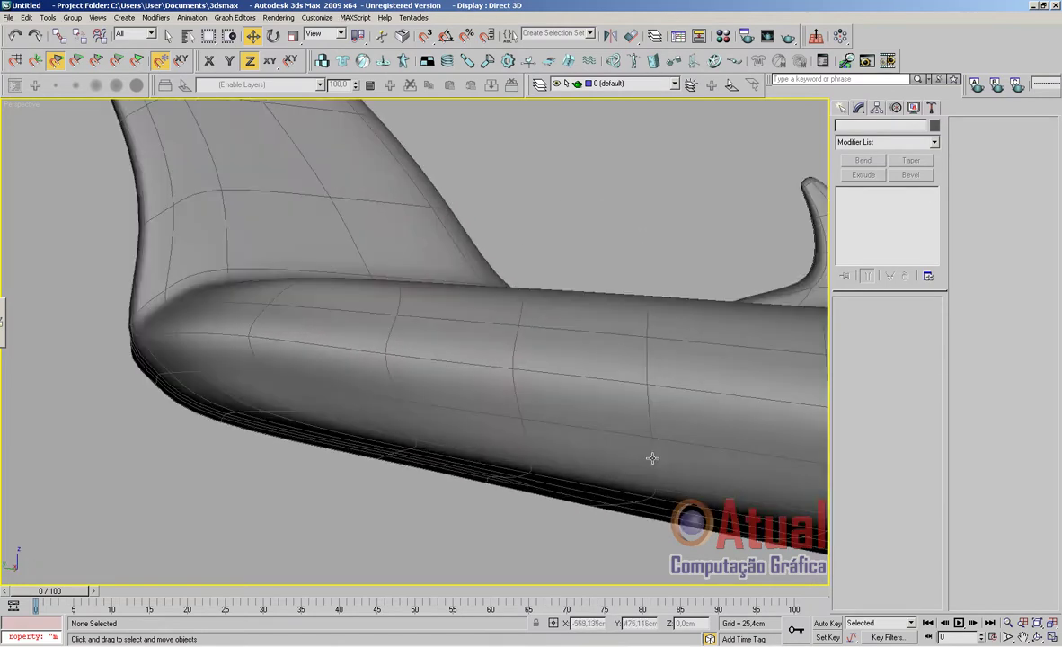
click(434, 430)
click(868, 242)
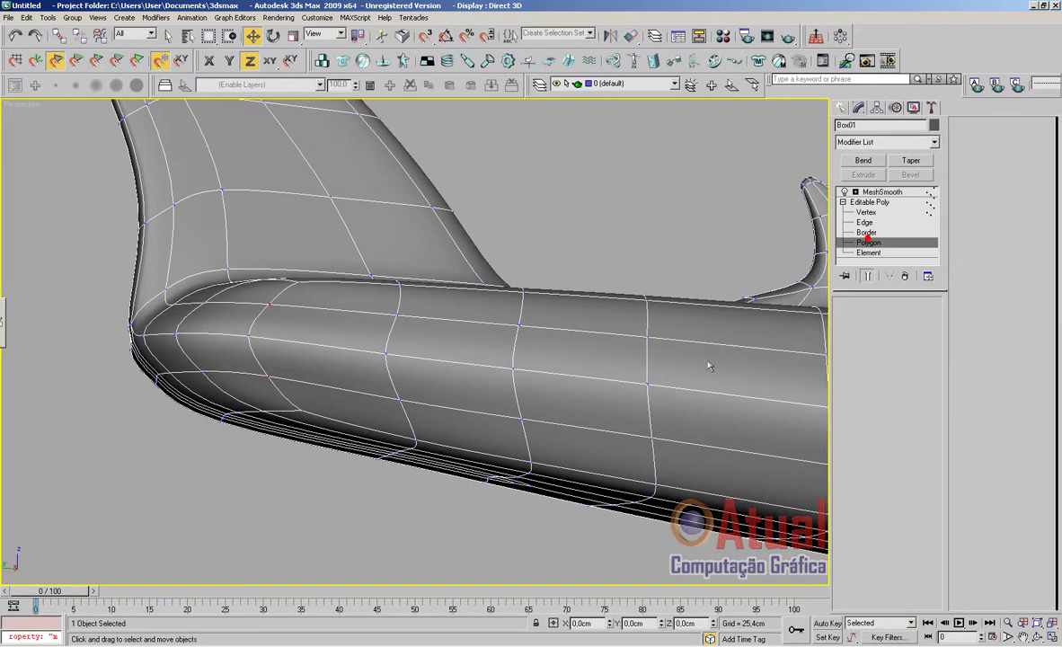
mouse_move(541, 417)
alt+middle_down()
mouse_move(561, 414)
mouse_move(551, 427)
alt+middle_up()
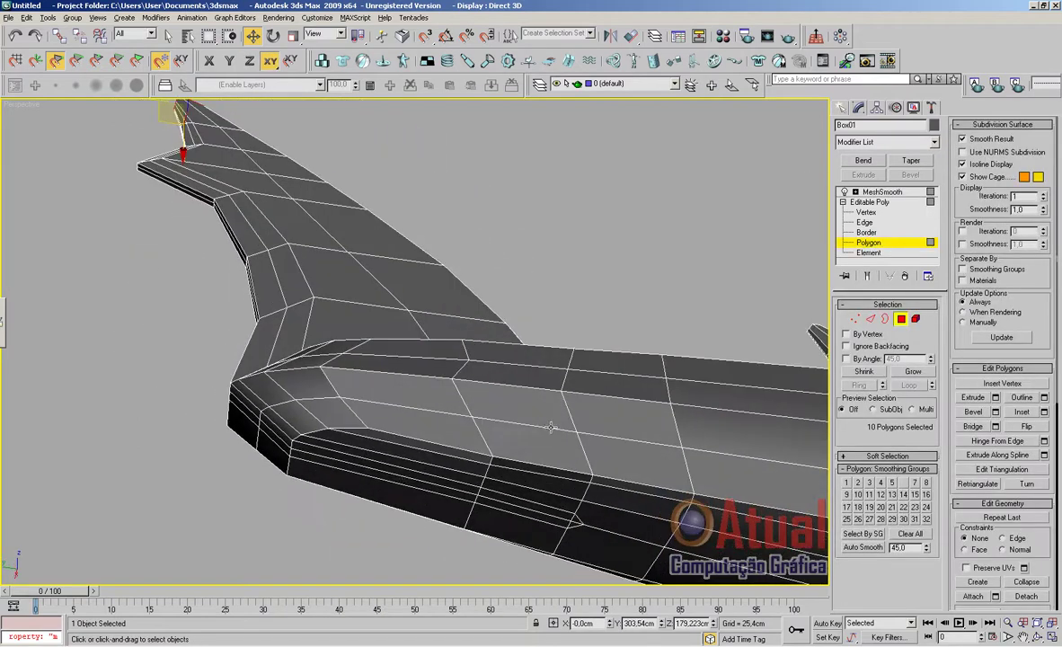
click(246, 413)
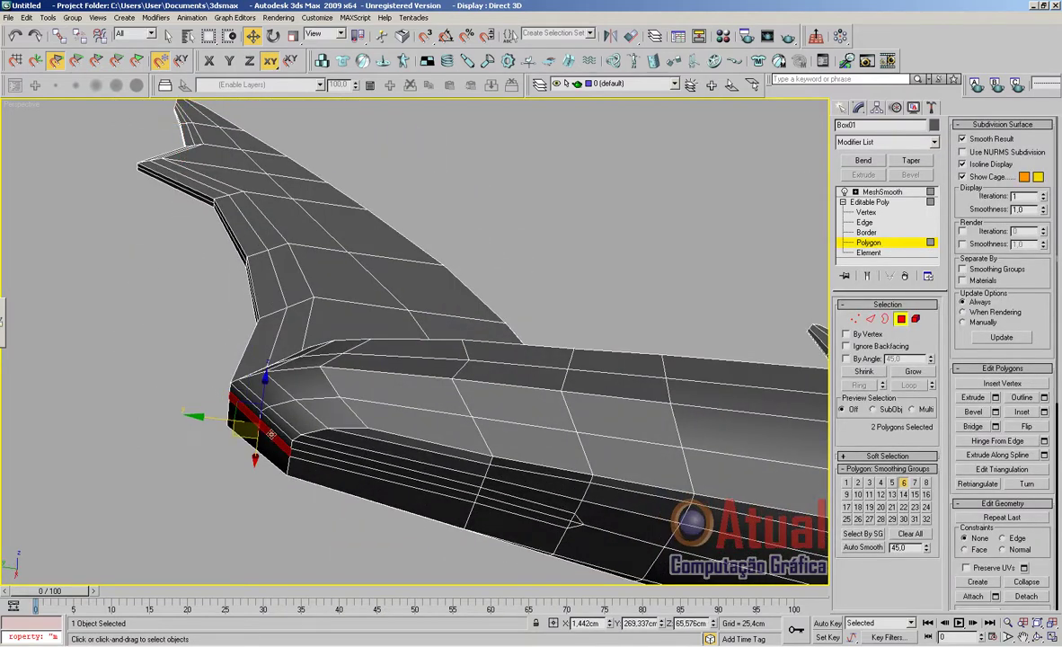
ctrl+click(319, 460)
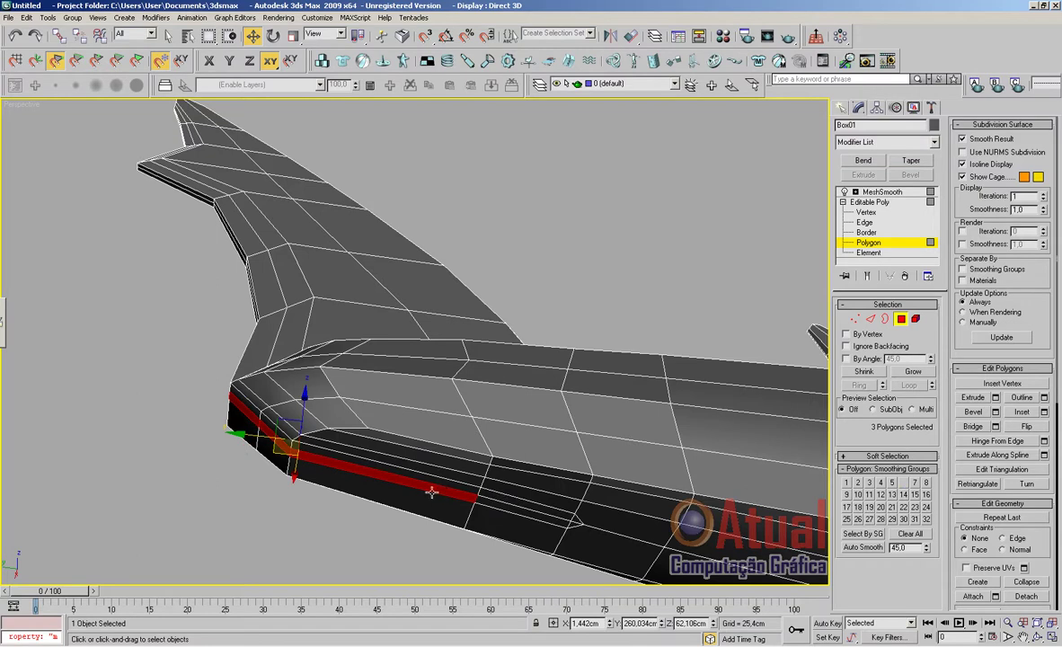
ctrl+click(391, 467)
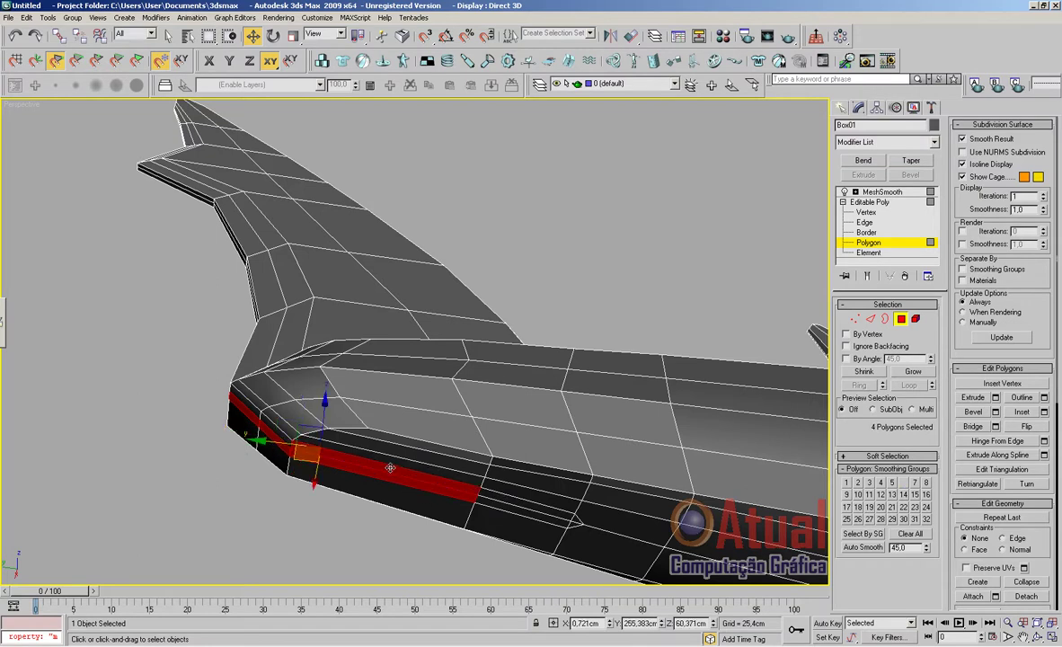
ctrl+click(280, 436)
ctrl+click(247, 406)
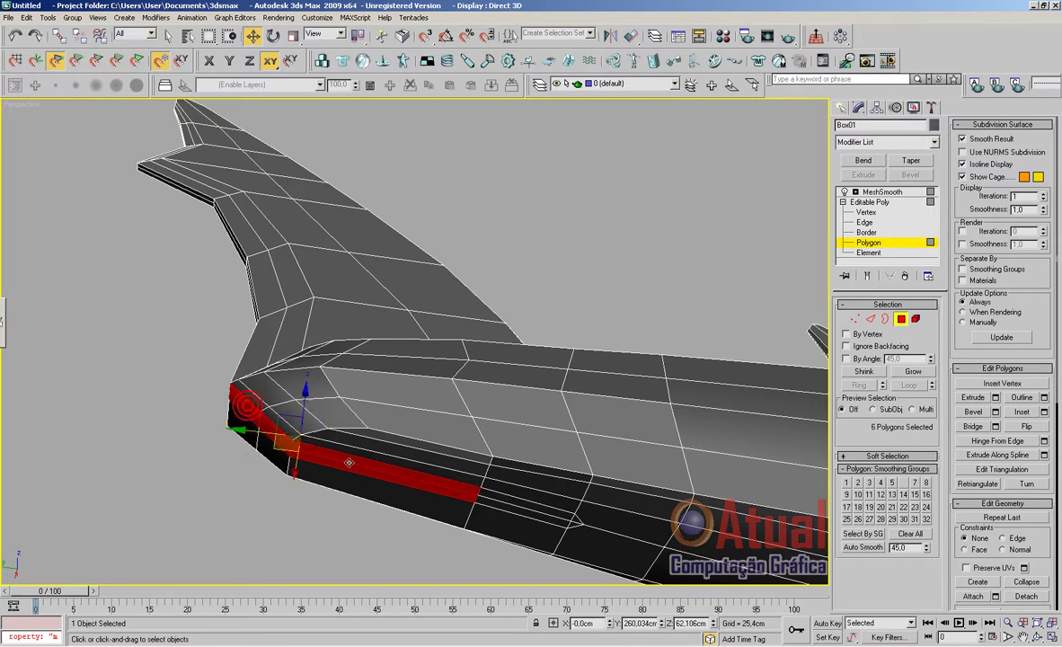
scroll(349, 462, down, 5)
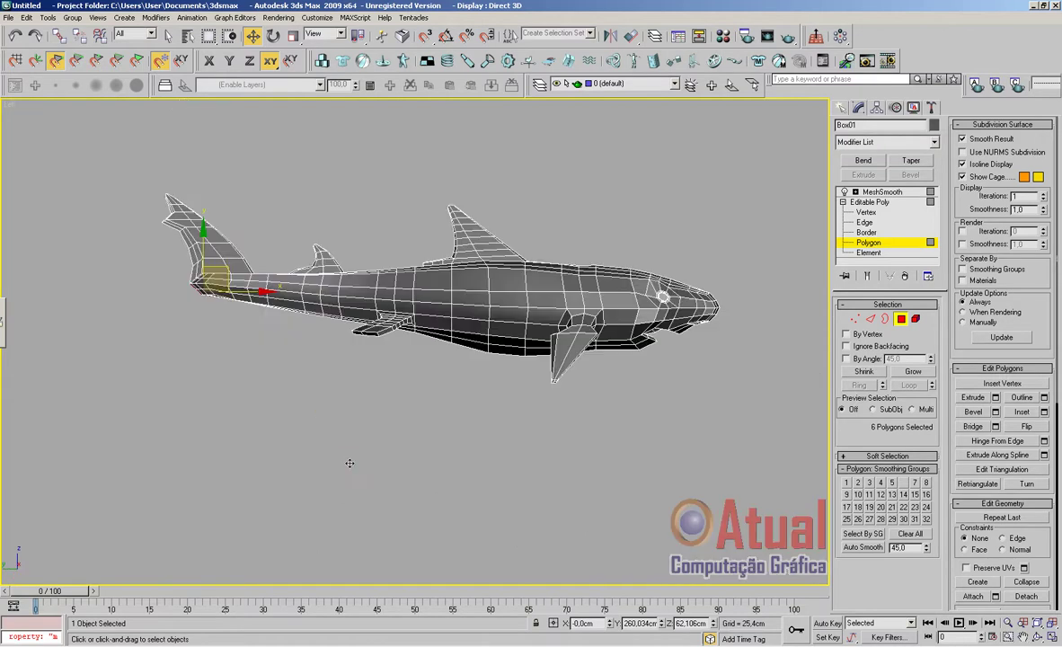
scroll(557, 500, up, 4)
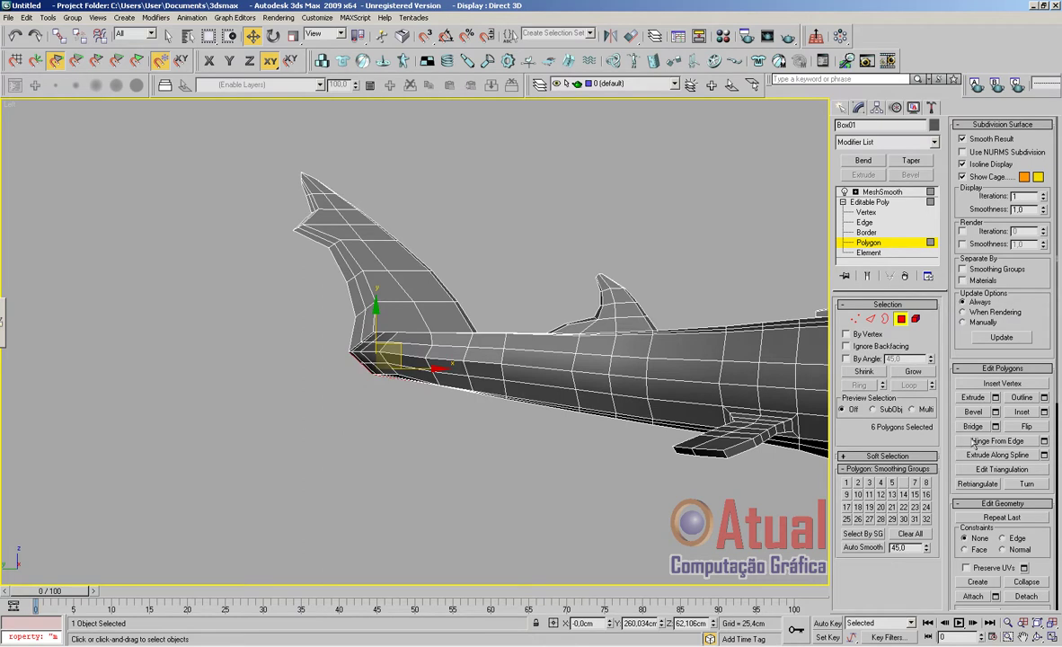
click(994, 397)
drag(790, 307, 790, 344)
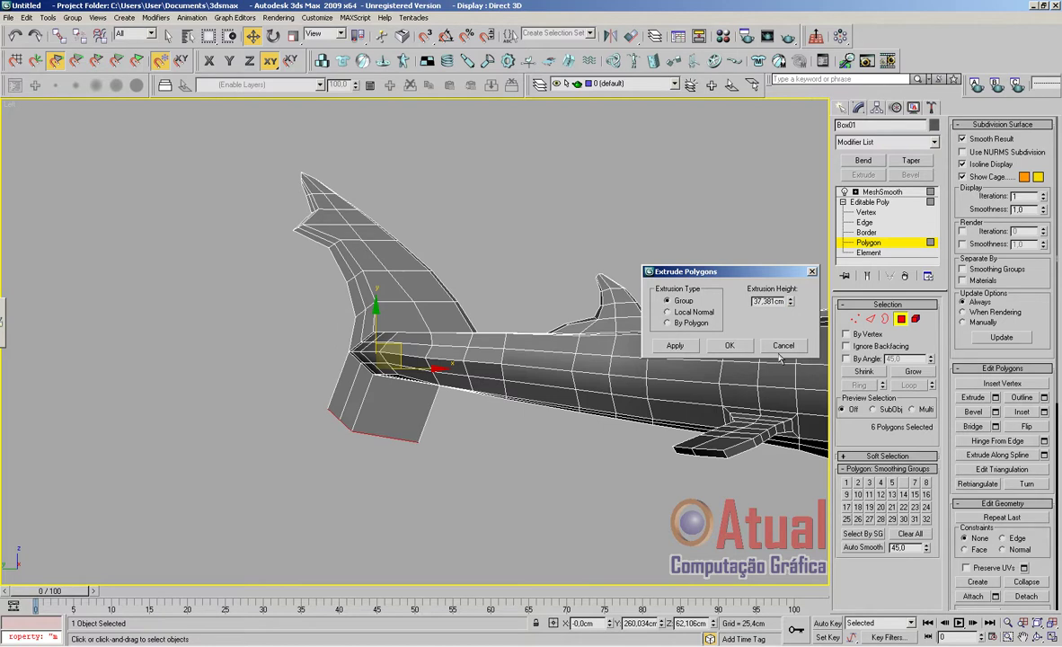
click(731, 345)
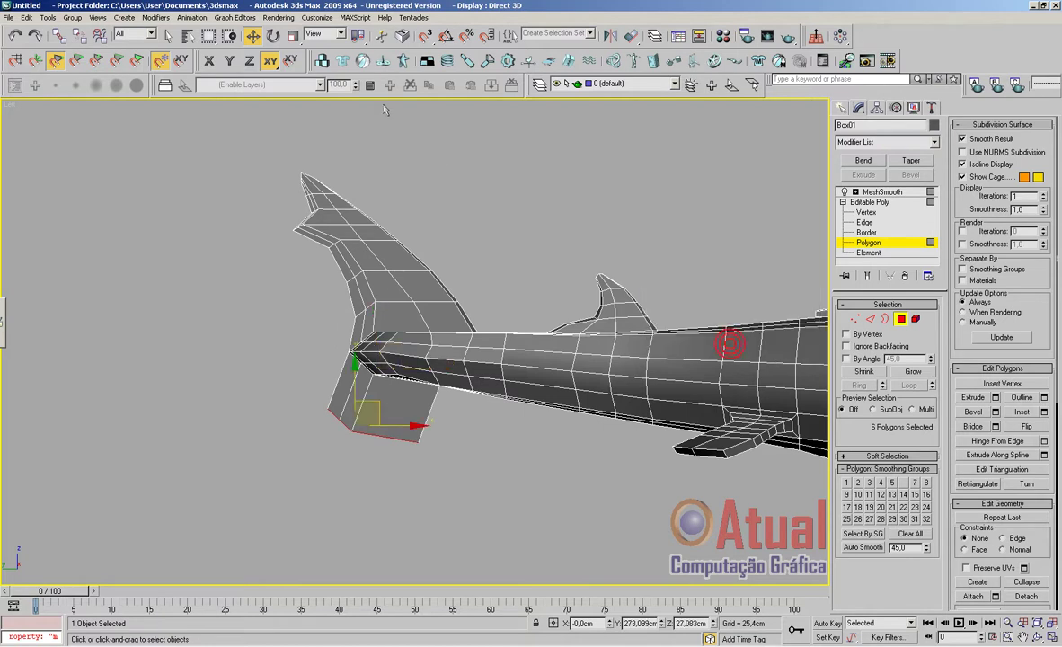
In the left view, scale the extruded end along both axes into a narrow tip and move it backward
click(296, 38)
drag(353, 366, 338, 472)
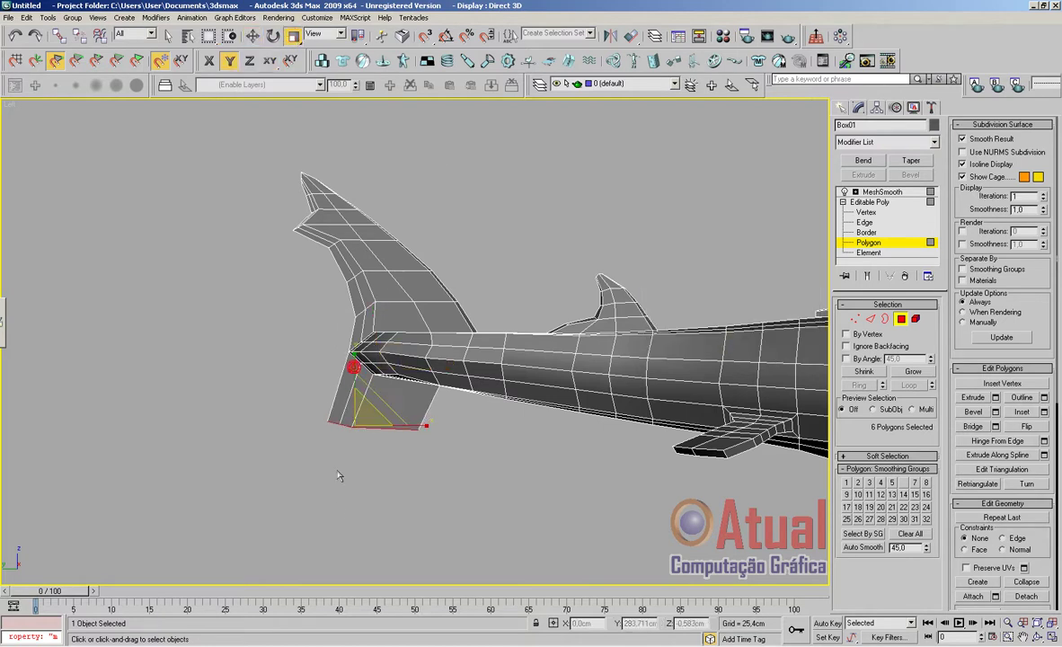
drag(353, 371, 349, 469)
drag(409, 426, 263, 427)
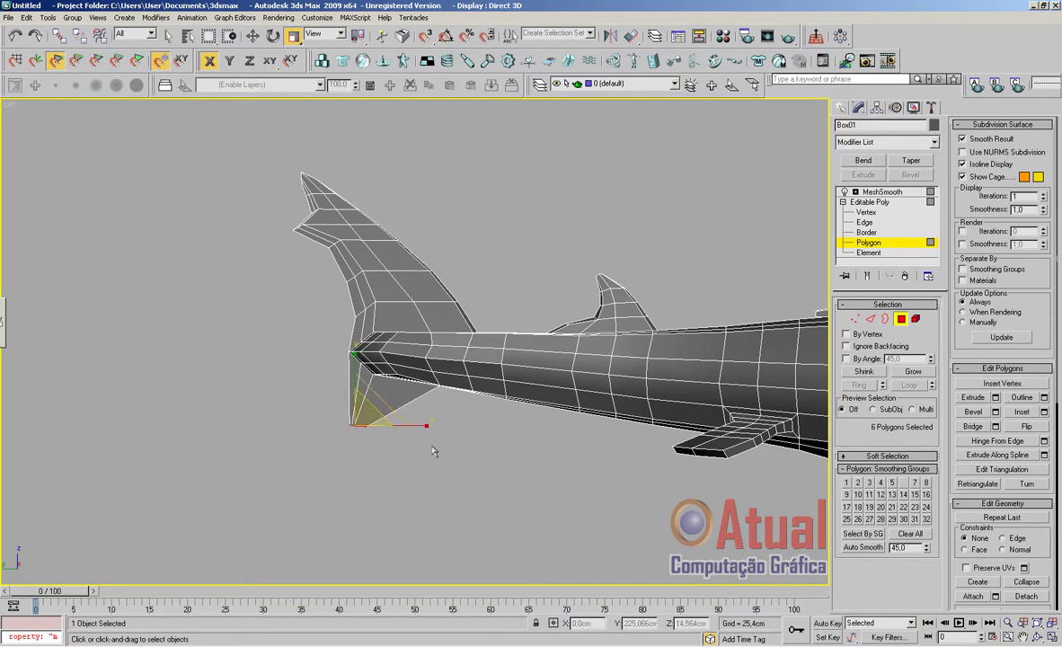
drag(418, 429, 333, 419)
click(252, 36)
Move the vertices at the lower fin's tip closer together to sharpen the point
middle_drag(447, 399, 453, 364)
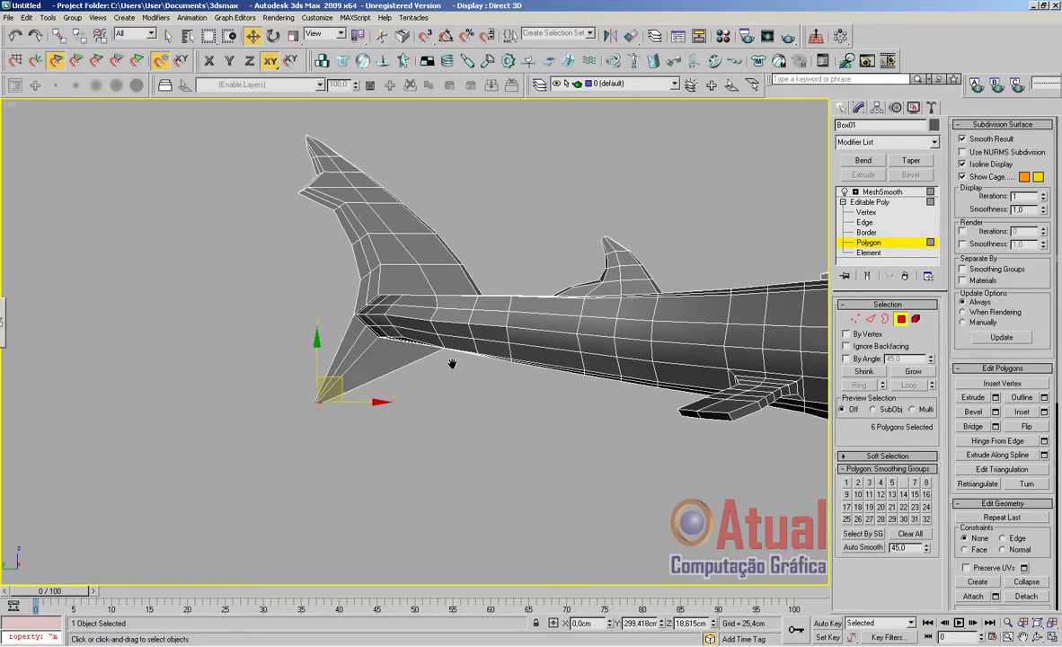
scroll(564, 309, up, 2)
scroll(564, 309, up, 2)
middle_drag(566, 304, 543, 360)
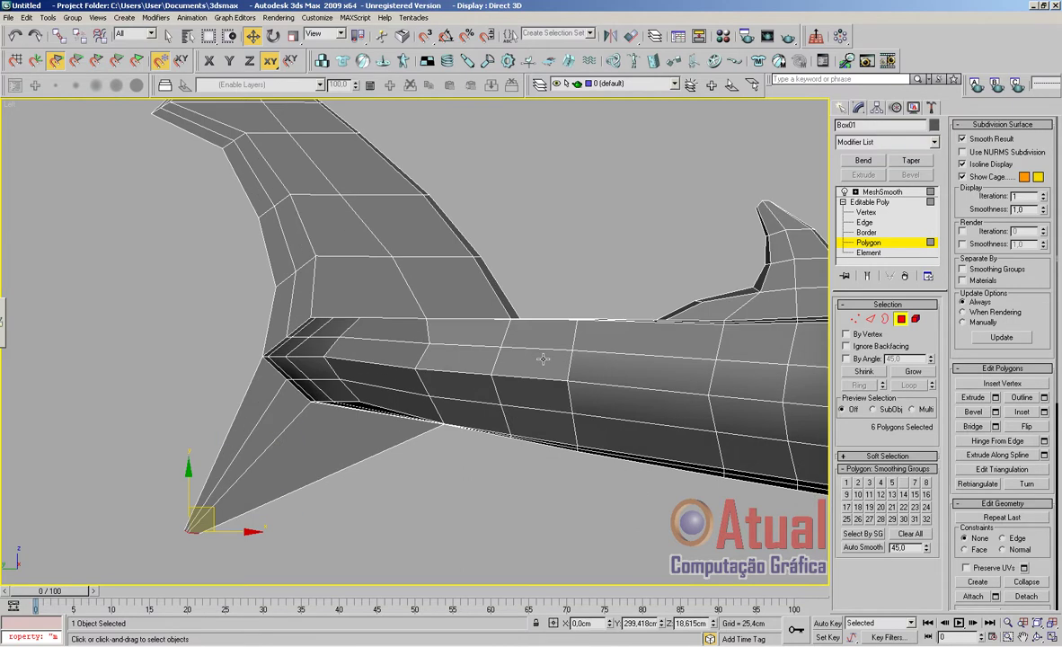
middle_drag(483, 446, 680, 354)
scroll(678, 352, up, 6)
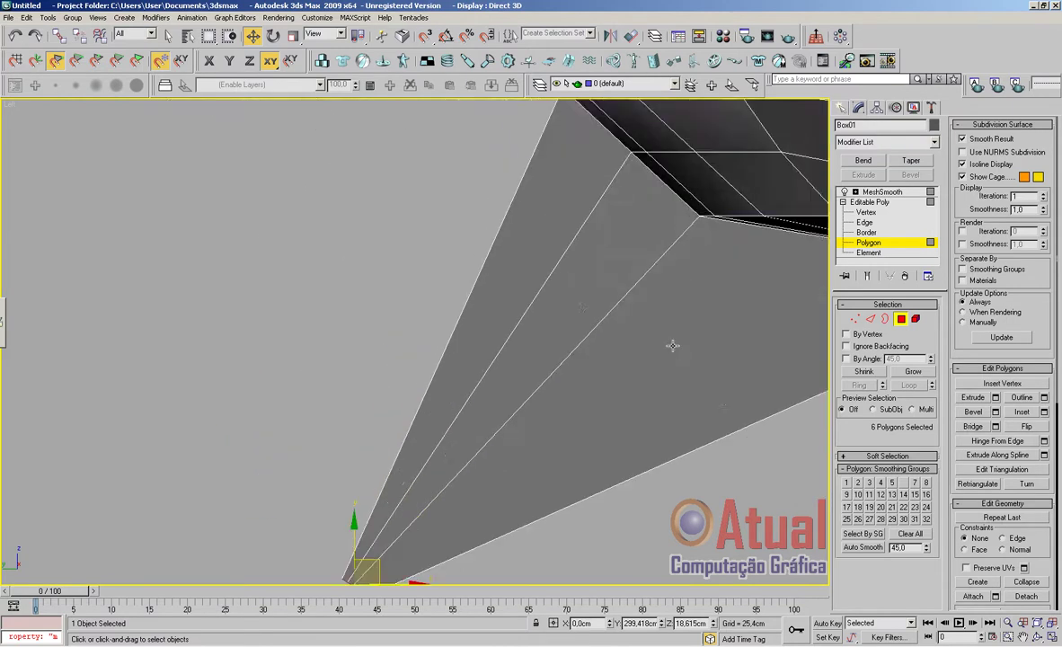
middle_drag(626, 376, 612, 210)
scroll(614, 216, up, 6)
middle_drag(621, 358, 697, 317)
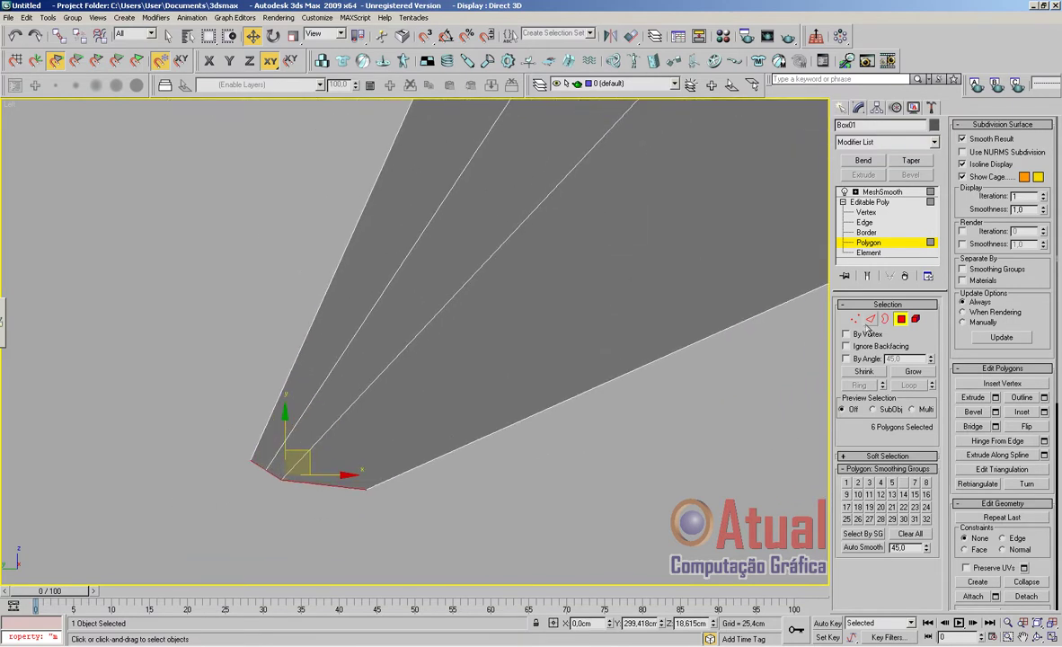
key(1)
drag(388, 461, 398, 417)
drag(257, 468, 315, 368)
scroll(582, 446, down, 3)
middle_drag(593, 406, 519, 500)
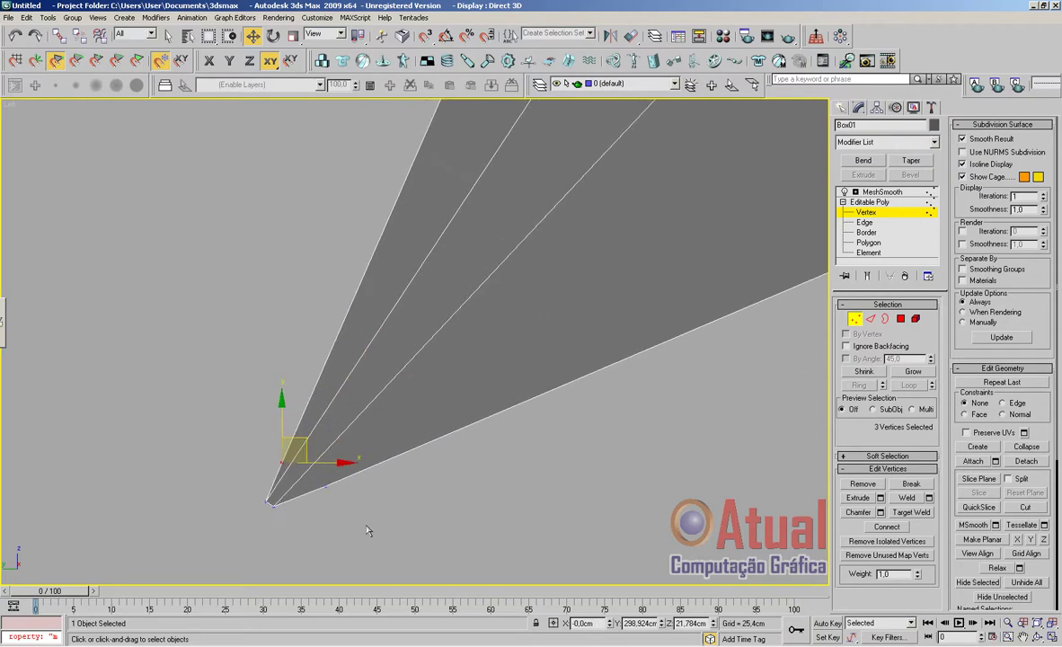
drag(235, 505, 234, 504)
drag(305, 504, 313, 514)
drag(226, 439, 225, 439)
drag(329, 489, 304, 490)
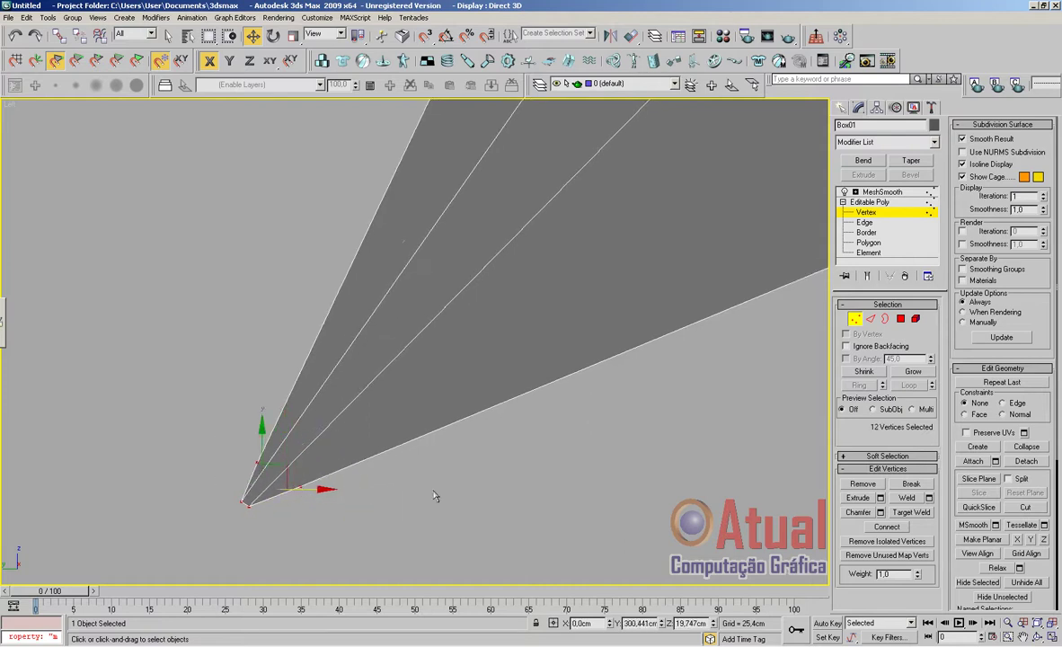
Select the ring of long edges on the lower fin and connect them with three segments
scroll(472, 465, down, 3)
middle_drag(486, 452, 396, 496)
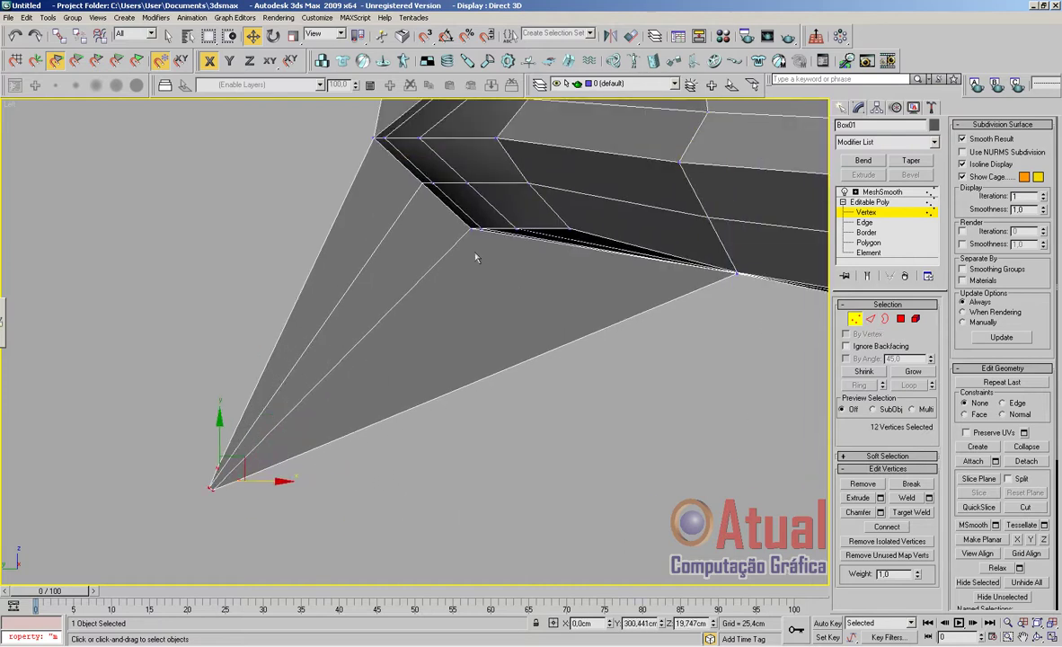
click(873, 320)
click(628, 318)
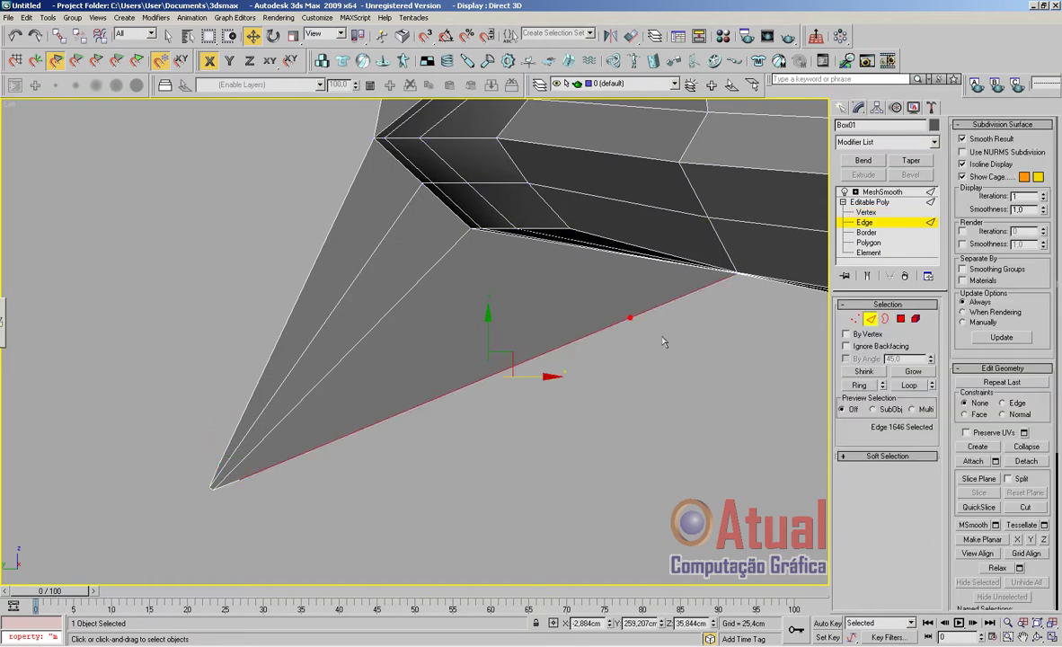
click(860, 385)
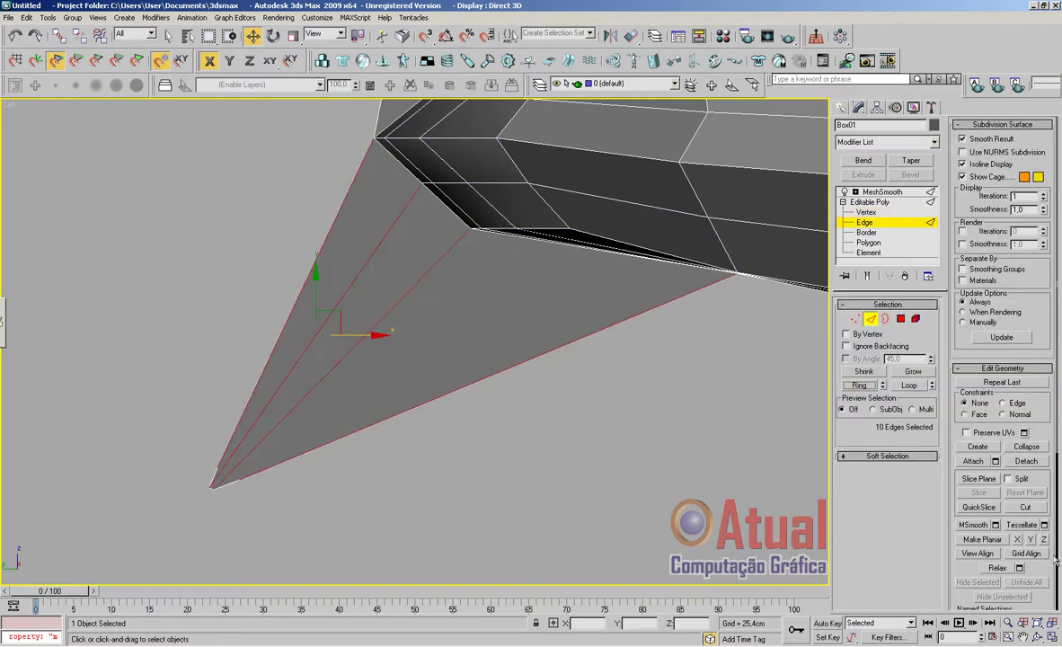
scroll(1049, 575, down, 5)
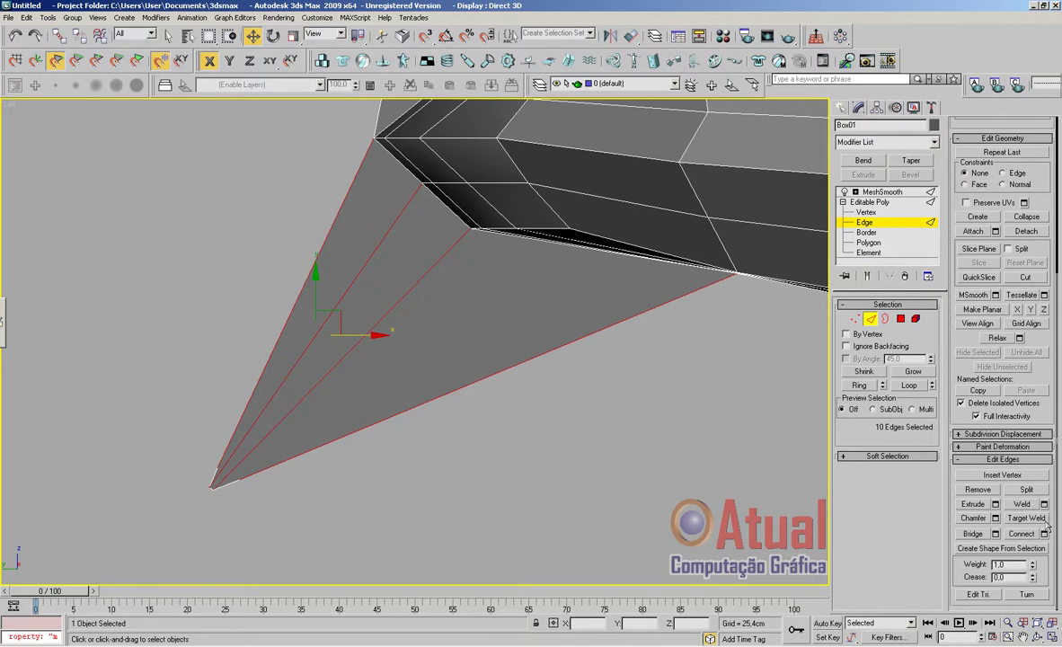
click(1043, 533)
click(722, 300)
click(722, 301)
click(727, 358)
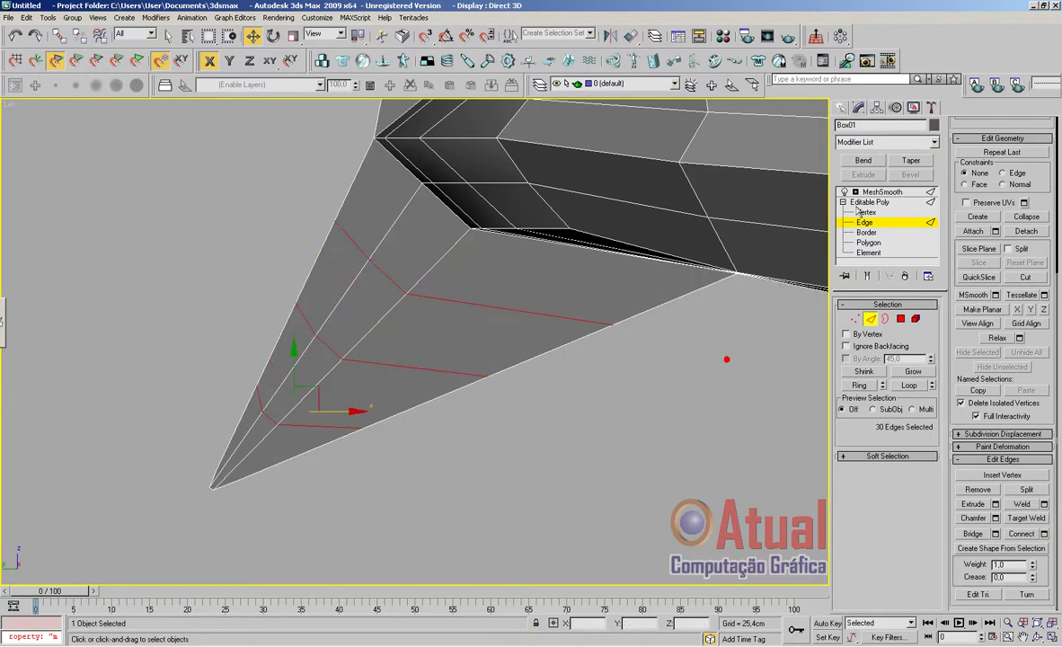
Move the new loops' vertices near the lower fin's rear edge inward to curve that edge
ctrl+click(855, 319)
drag(356, 249, 385, 231)
drag(324, 347, 324, 348)
drag(326, 296, 337, 317)
drag(248, 363, 272, 379)
drag(276, 421, 276, 421)
drag(275, 378, 282, 390)
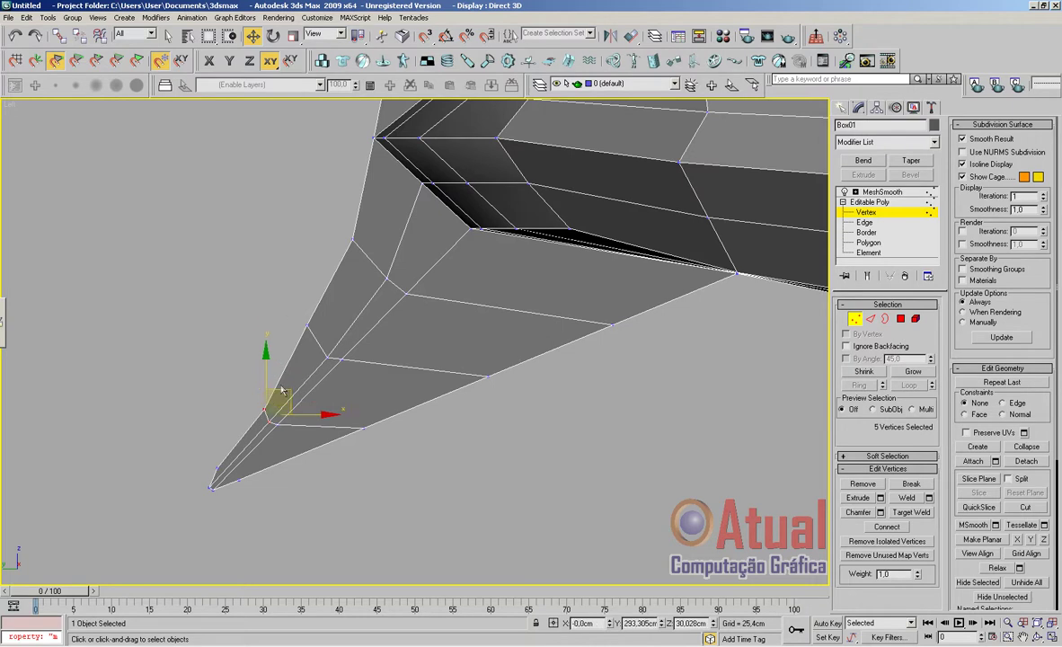
mouse_move(314, 333)
mouse_down()
mouse_move(323, 314)
mouse_move(328, 324)
mouse_up()
drag(338, 216, 384, 226)
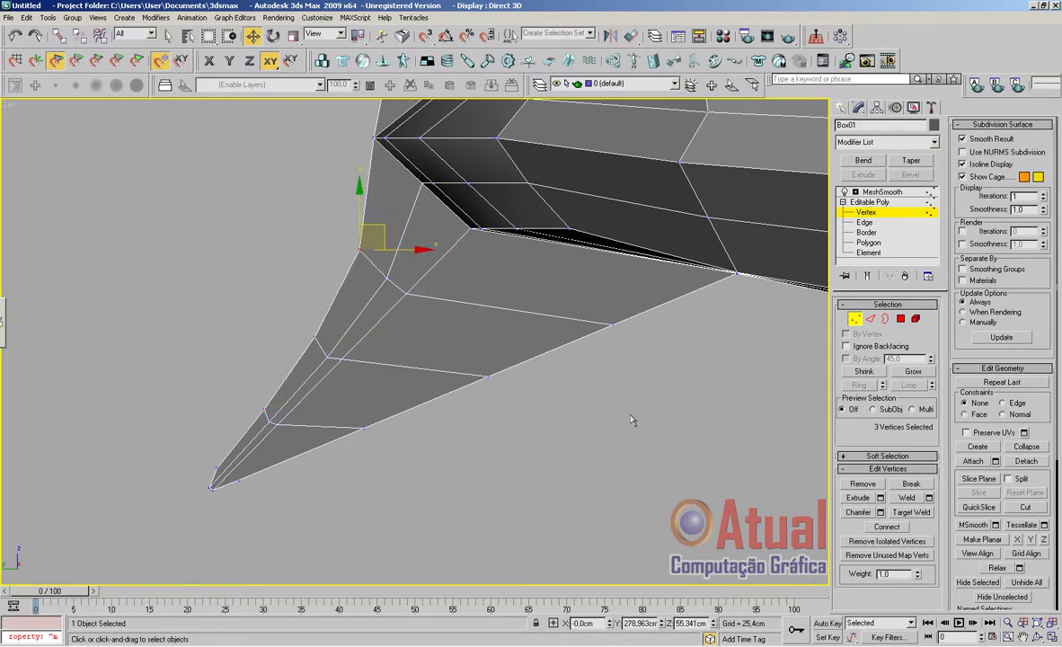
Move the lower fin's front edge vertices outward into a convex curve and adjust the upper loop's inner vertices
scroll(631, 419, down, 3)
middle_drag(655, 392, 486, 440)
drag(376, 371, 439, 378)
drag(305, 386, 400, 404)
drag(290, 447, 308, 416)
middle_drag(389, 380, 482, 362)
scroll(436, 370, up, 2)
drag(349, 338, 424, 361)
drag(411, 319, 416, 333)
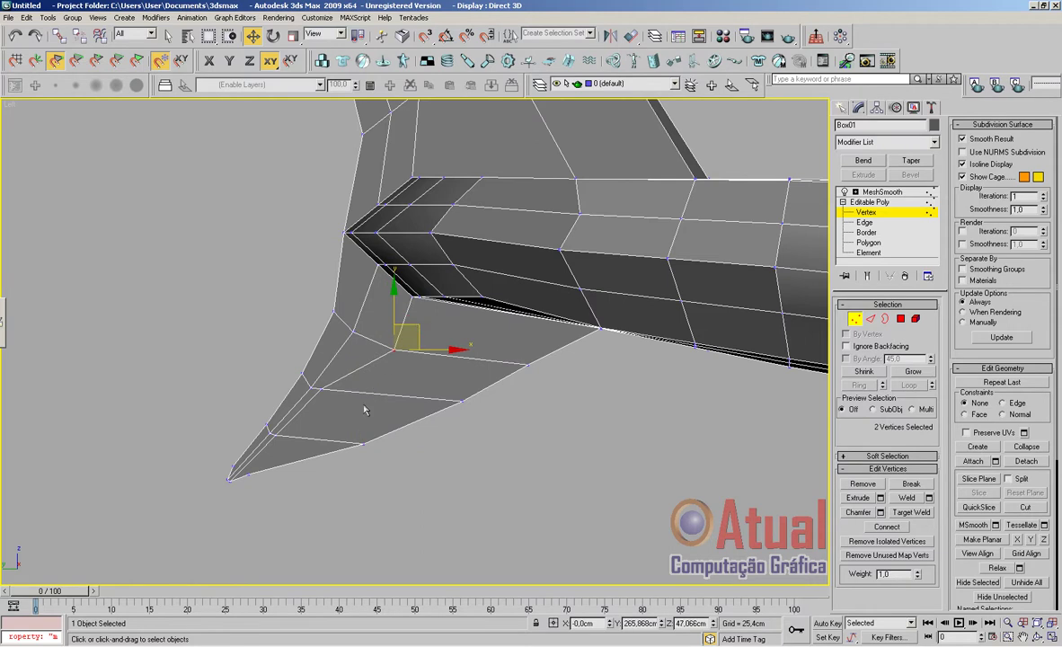
Spread the inner vertices of the lower fin's middle and tip loops and refine the rear edge's curve
drag(318, 385, 370, 378)
drag(271, 431, 334, 437)
drag(266, 432, 366, 387)
mouse_move(348, 314)
mouse_down()
mouse_move(369, 342)
mouse_move(388, 333)
mouse_move(340, 324)
mouse_move(350, 309)
mouse_up()
drag(315, 380, 326, 365)
drag(259, 410, 292, 408)
Examine the whole shark and its new lower tail fin with MeshSmooth, from the side and in perspective
click(894, 194)
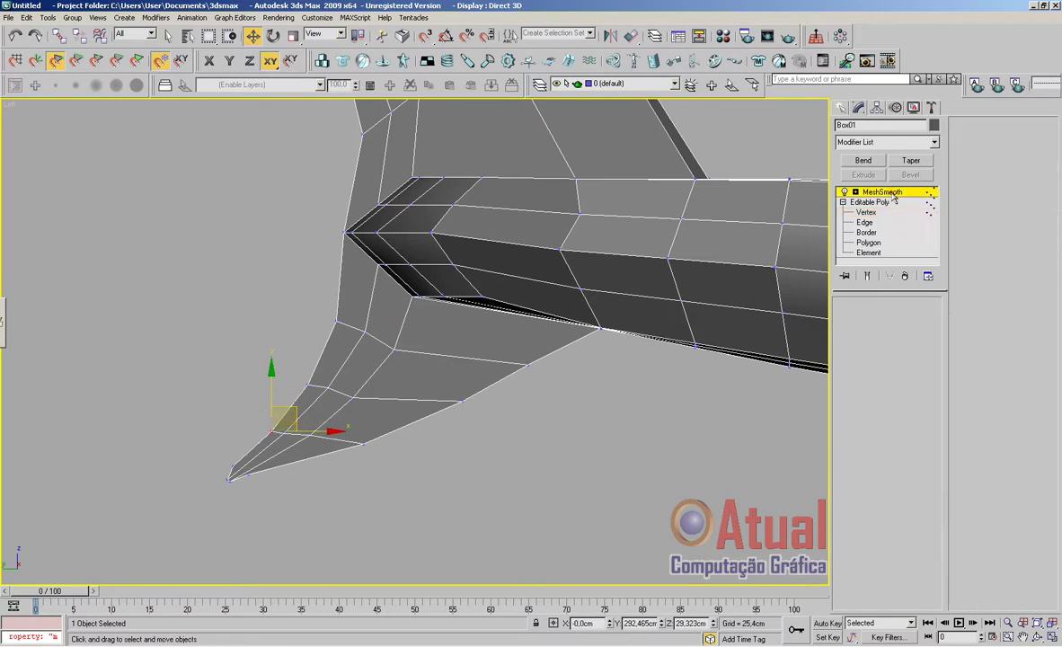
click(664, 420)
scroll(654, 410, down, 8)
middle_drag(668, 404, 535, 410)
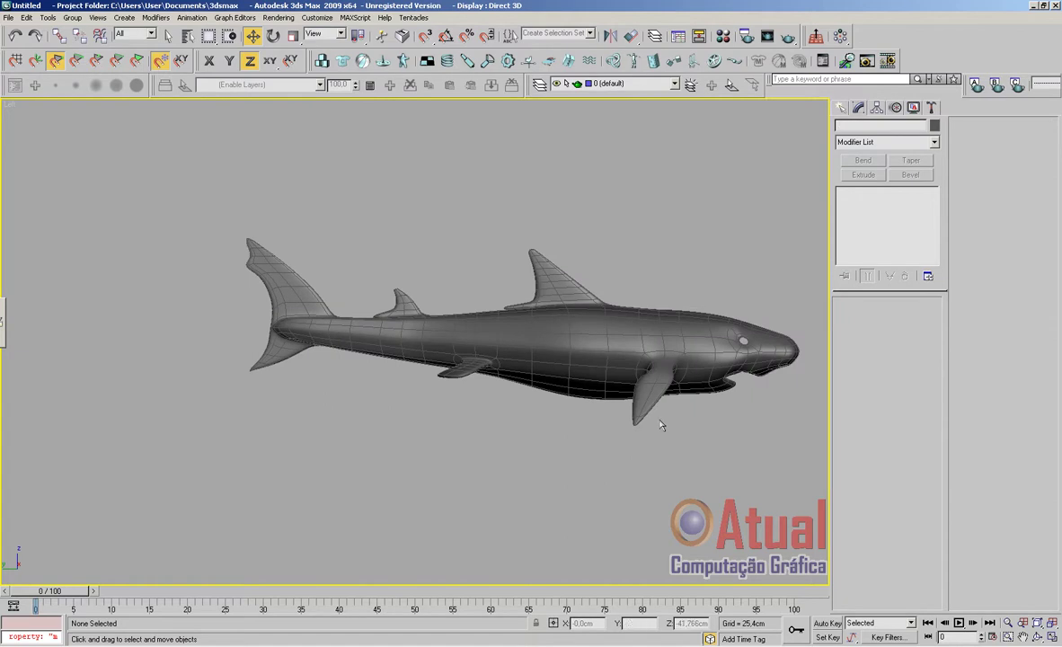
key(p)
scroll(662, 424, down, 4)
alt+middle_drag(662, 424, 565, 379)
middle_drag(478, 437, 576, 440)
scroll(580, 436, up, 6)
middle_drag(538, 546, 504, 221)
Open the shark's base mesh for vertex editing, select all of its vertices and weld them
click(519, 308)
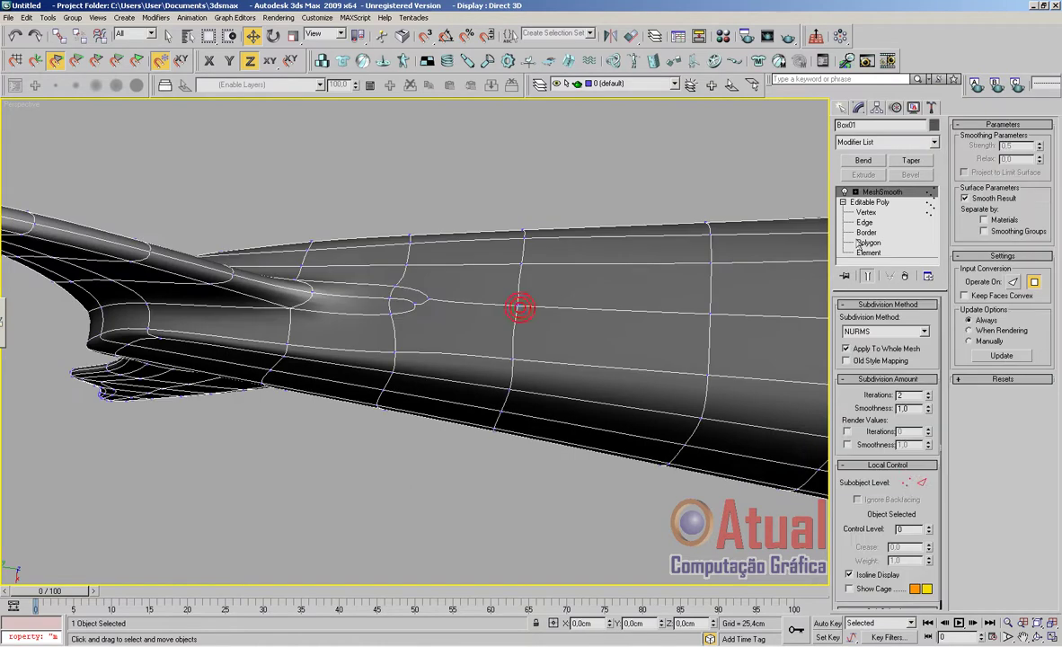
click(864, 213)
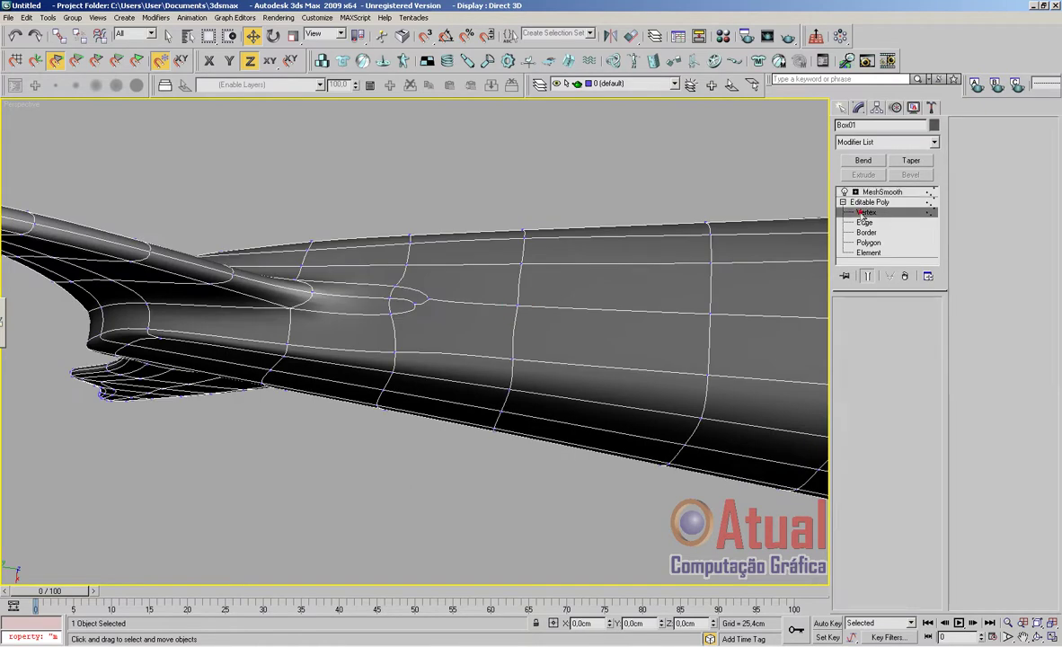
alt+middle_drag(506, 370, 511, 381)
scroll(504, 310, up, 3)
scroll(502, 309, down, 6)
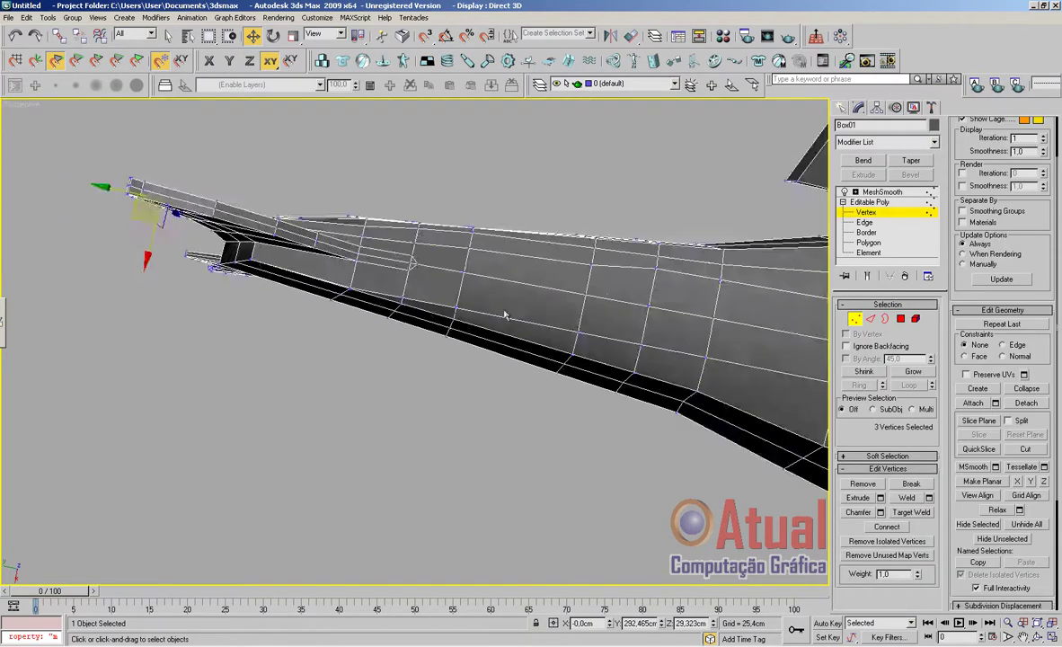
key(z)
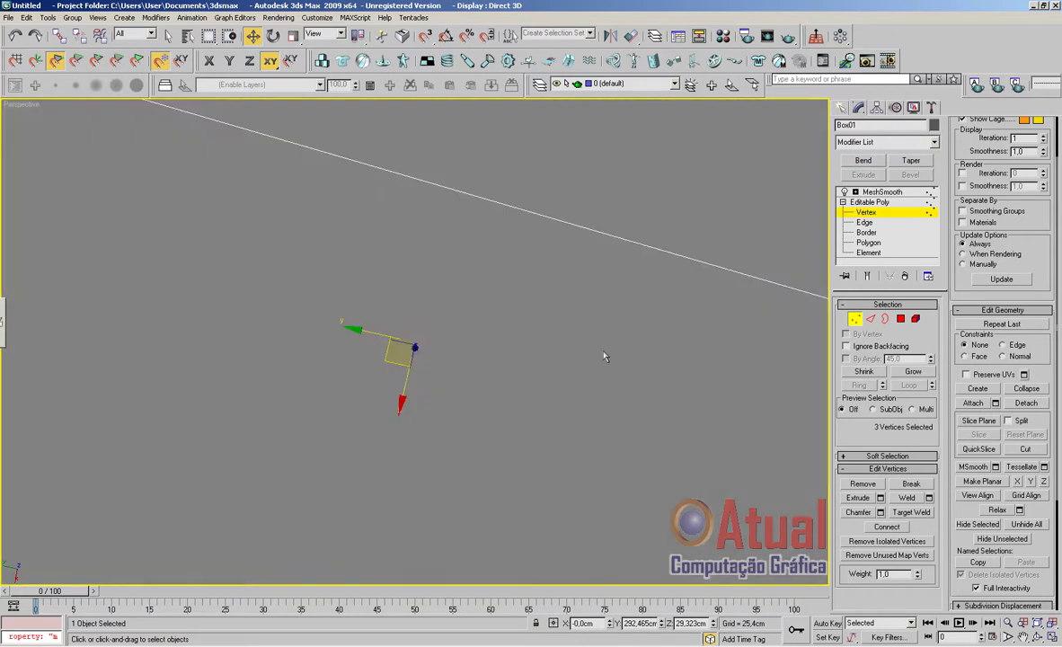
alt+middle_drag(603, 355, 568, 389)
scroll(552, 400, down, 4)
scroll(553, 403, down, 5)
alt+middle_drag(650, 369, 600, 426)
drag(675, 434, 339, 251)
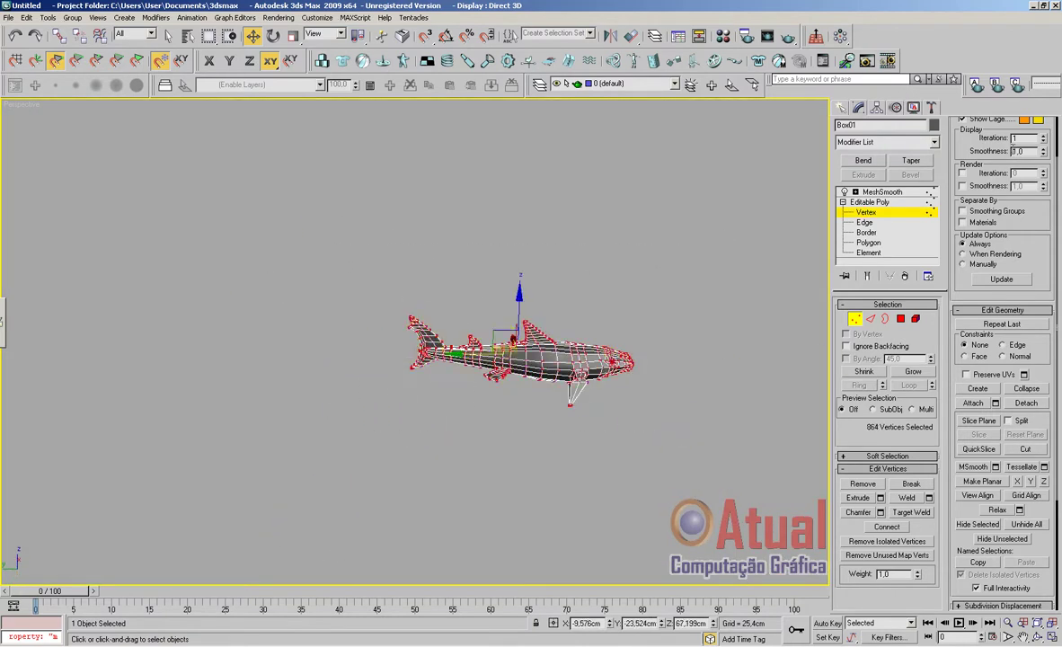
drag(1037, 233, 1038, 336)
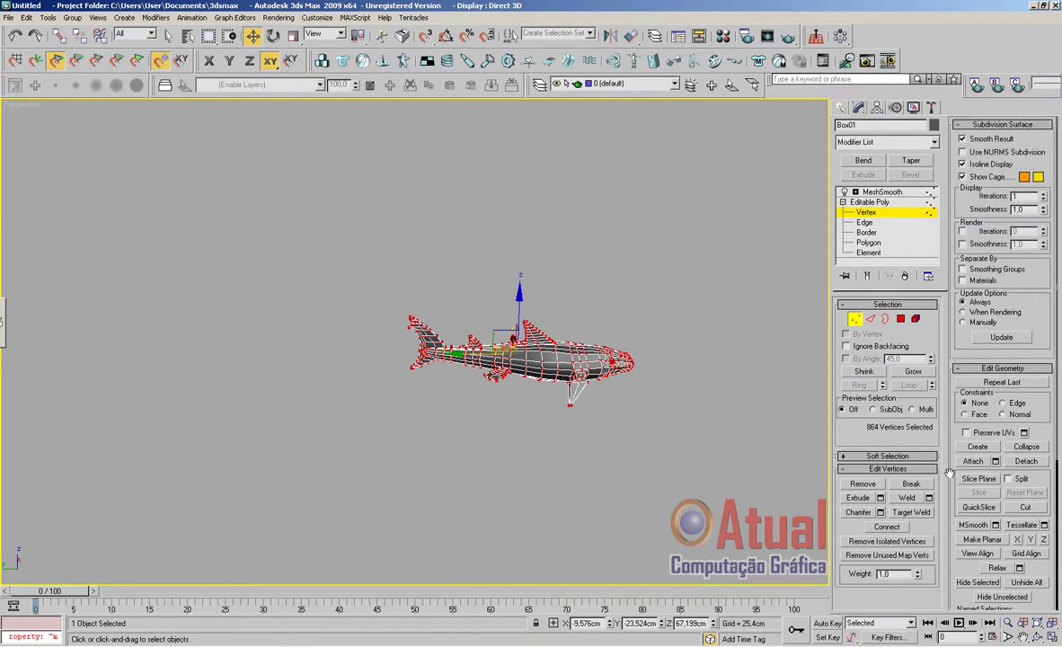
click(928, 498)
click(719, 352)
click(714, 386)
Select the mouth opening's border and extrude it upward and back into the head to start the mouth cavity
alt+middle_drag(714, 385, 635, 383)
scroll(741, 410, up, 5)
middle_drag(741, 409, 534, 279)
alt+middle_drag(535, 280, 555, 378)
scroll(460, 248, up, 5)
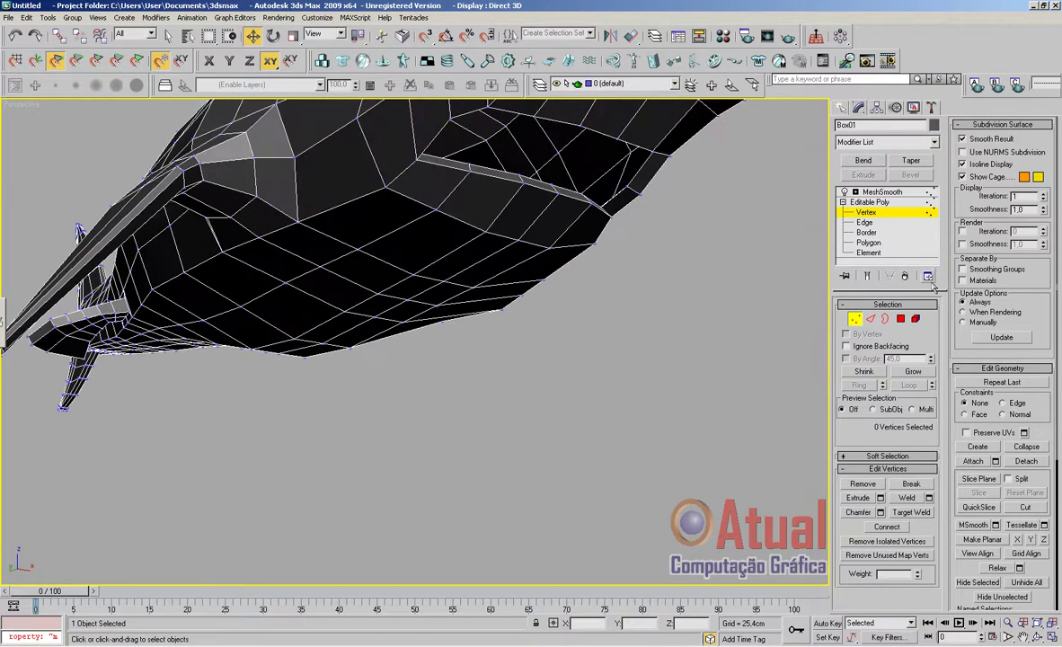
click(874, 321)
middle_drag(656, 220, 678, 306)
click(886, 320)
click(599, 279)
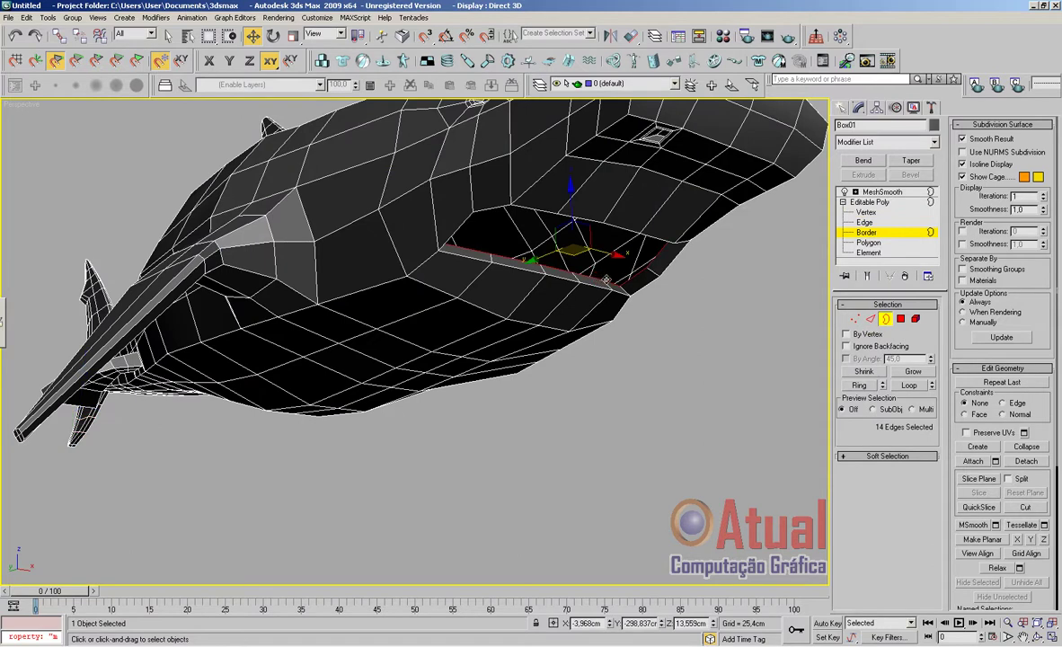
key(alt+x)
scroll(614, 289, down, 5)
alt+middle_drag(621, 304, 663, 345)
scroll(663, 344, up, 3)
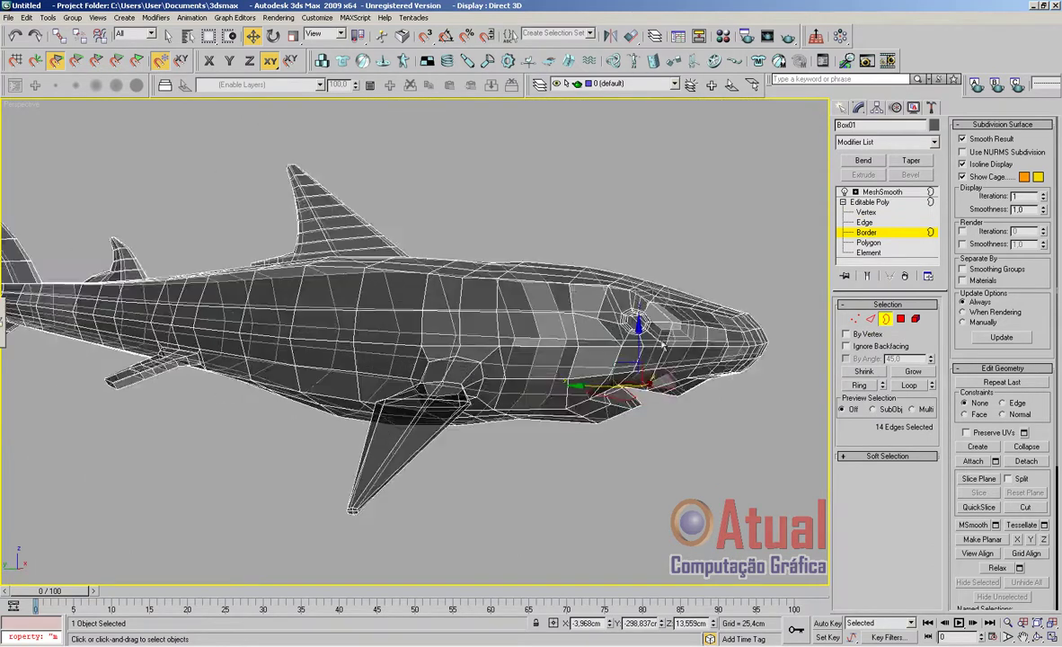
scroll(541, 360, up, 6)
drag(583, 308, 569, 278)
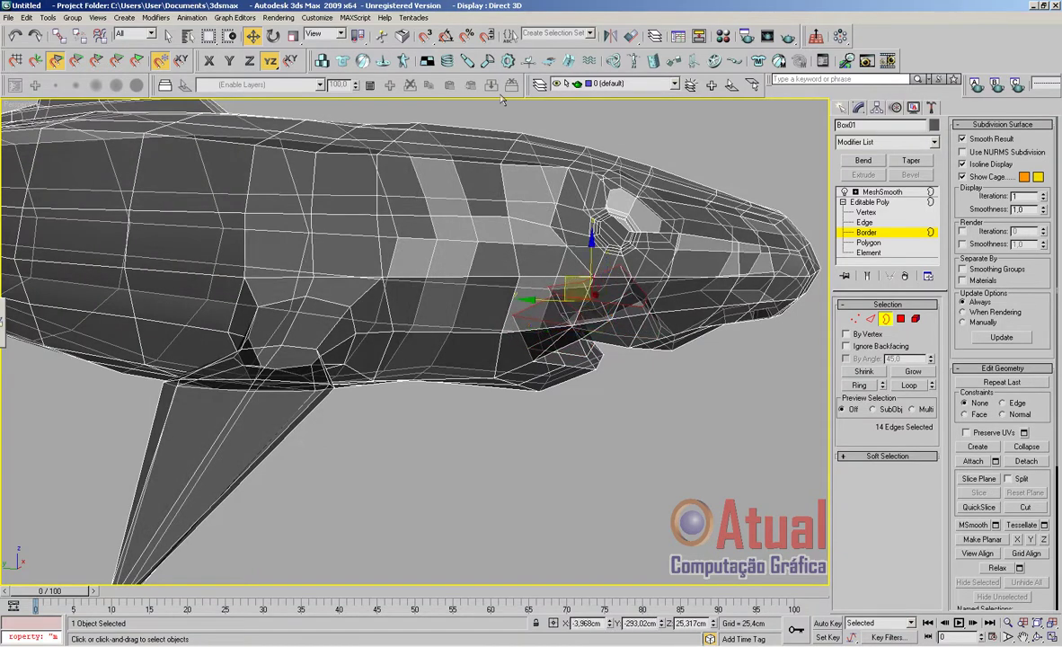
shift+drag(570, 291, 496, 239)
Scale the extruded mouth border vertically and lengthwise, rotate it about the X axis and reposition it inside the head
click(294, 37)
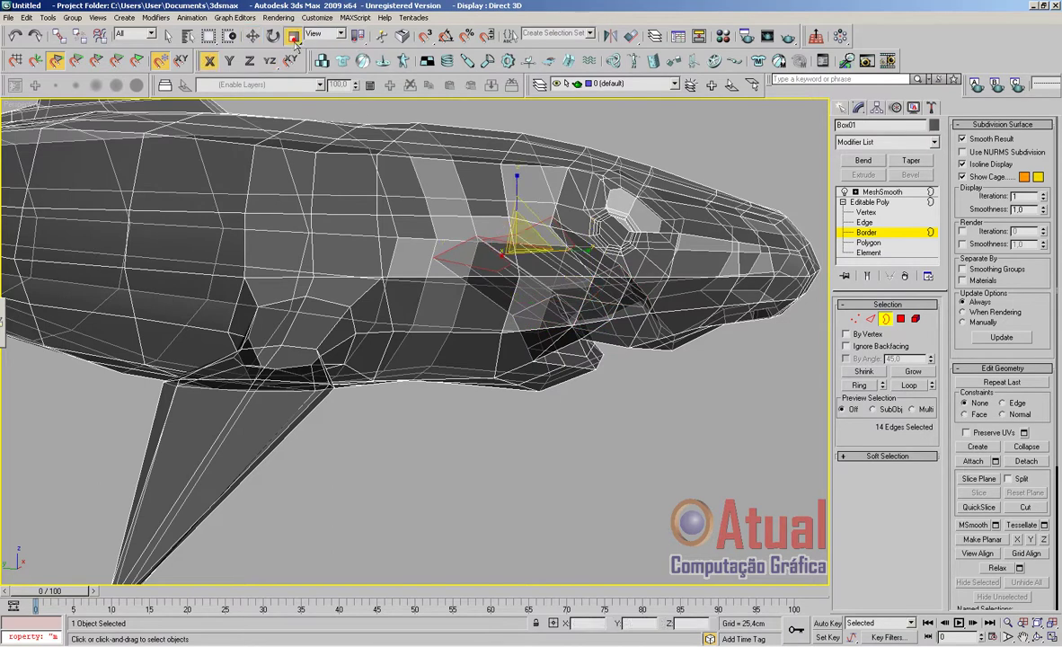
drag(518, 177, 523, 211)
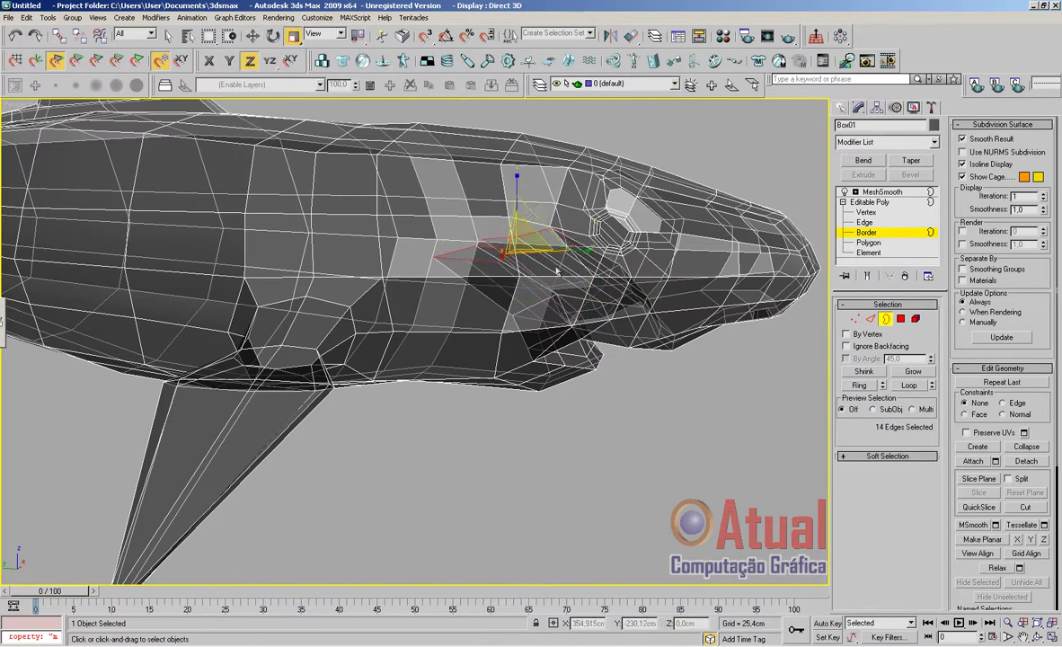
drag(582, 249, 531, 252)
click(519, 189)
click(534, 245)
drag(518, 179, 518, 127)
drag(534, 251, 554, 189)
click(272, 37)
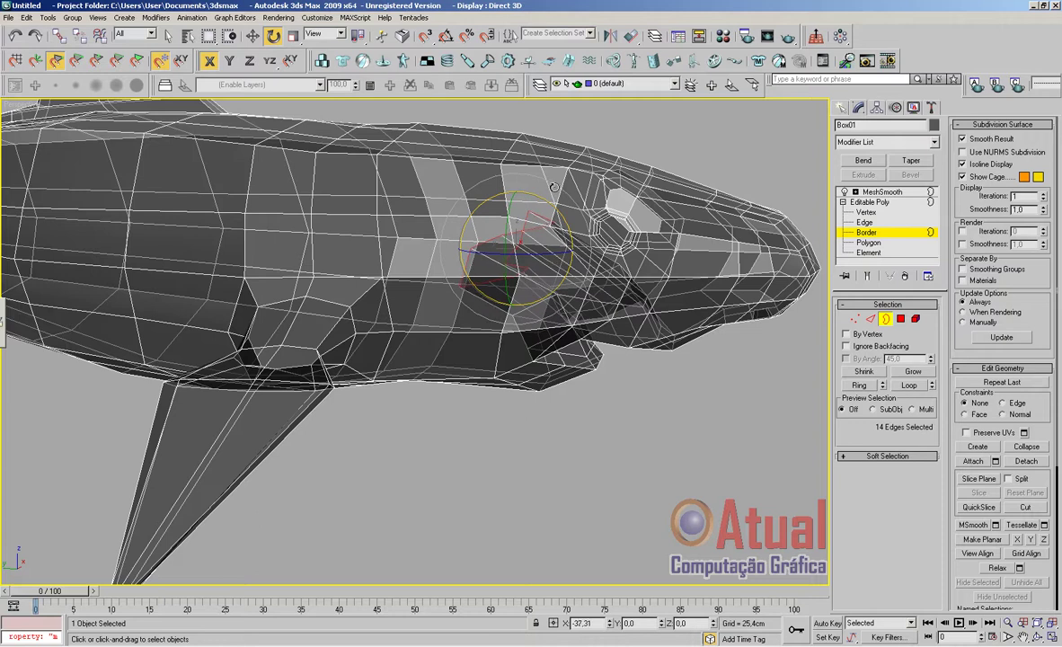
click(255, 38)
mouse_move(515, 203)
mouse_down()
mouse_move(516, 214)
mouse_move(514, 202)
mouse_up()
Select four inner vertices behind the mouth opening and move them down
scroll(600, 320, down, 3)
alt+middle_drag(578, 339, 639, 388)
key(alt+x)
scroll(545, 349, down, 4)
scroll(630, 439, up, 3)
scroll(632, 429, up, 4)
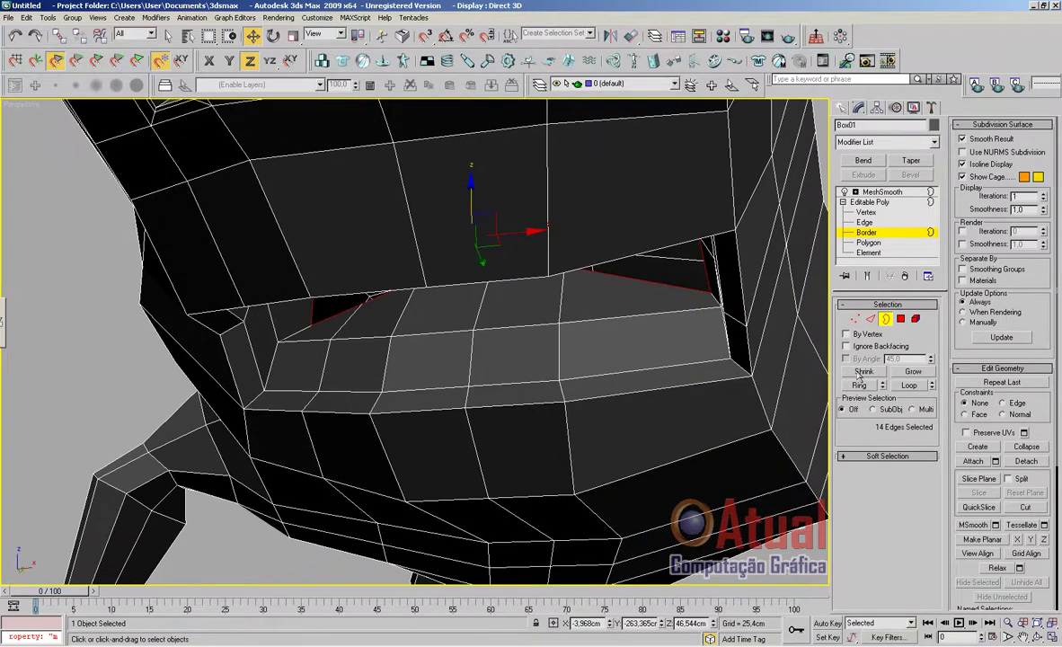
click(855, 320)
alt+middle_drag(588, 325, 581, 291)
click(596, 237)
ctrl+click(521, 242)
ctrl+click(449, 247)
ctrl+click(391, 275)
drag(486, 223, 506, 284)
key(alt+x)
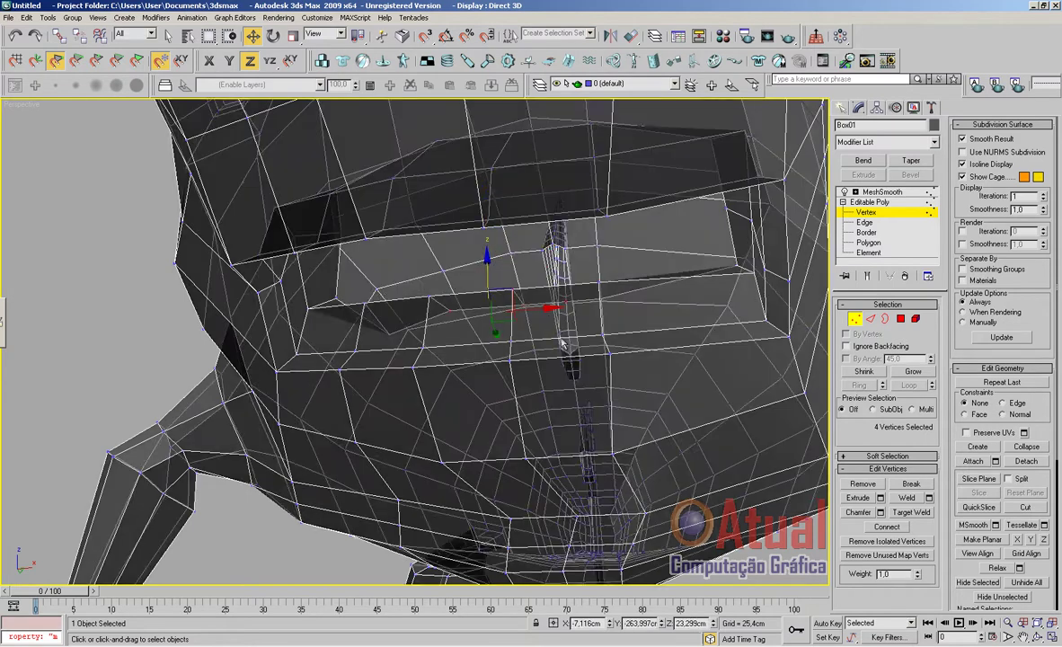
Examine the mouth cavity inside the head with the see-through display toggled on and off
scroll(577, 360, down, 4)
alt+middle_drag(578, 360, 576, 388)
scroll(576, 388, up, 3)
scroll(576, 388, up, 5)
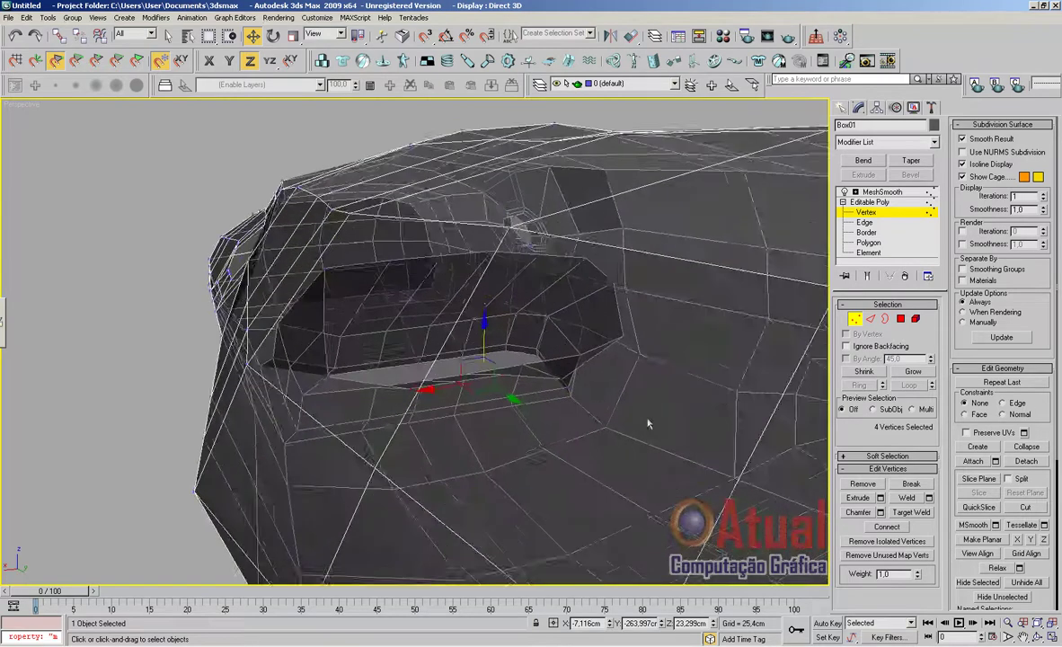
key(alt+x)
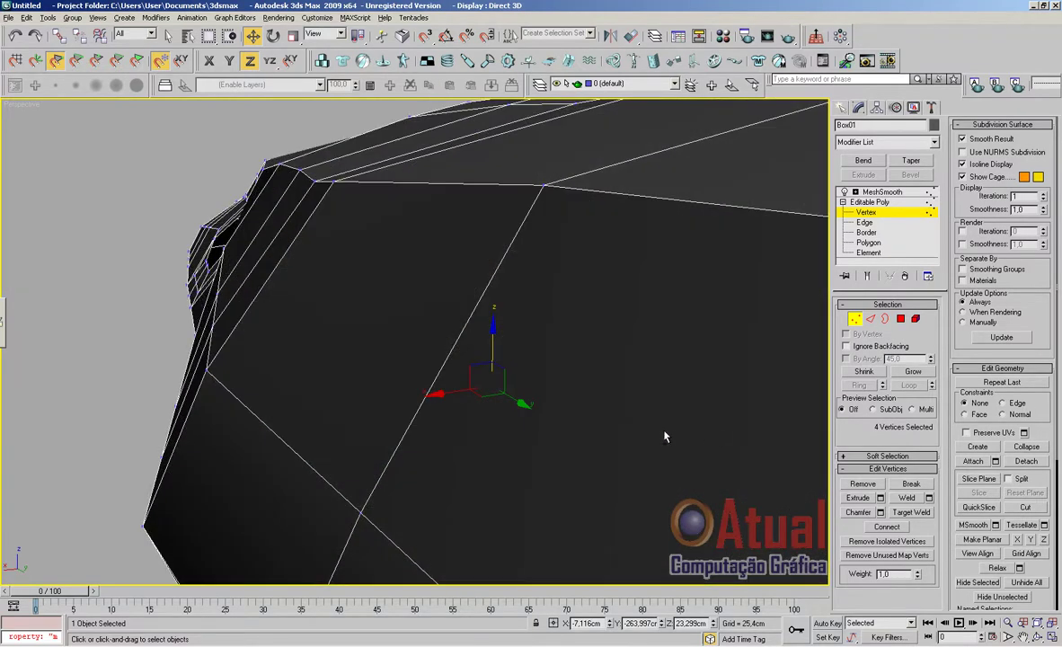
key(alt+x)
alt+middle_drag(709, 449, 483, 480)
scroll(554, 490, up, 5)
scroll(557, 490, down, 1)
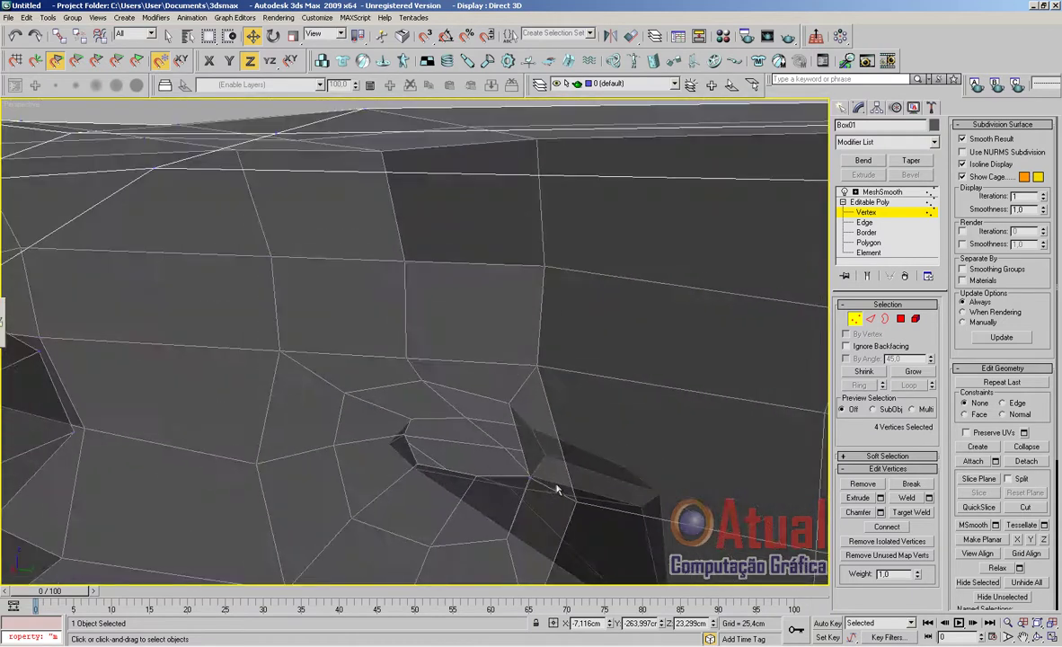
scroll(556, 489, down, 10)
key(alt+x)
Select the polygons of the body half without side fins in the top view and set the selection to ignore backfacing
key(t)
scroll(621, 478, down, 4)
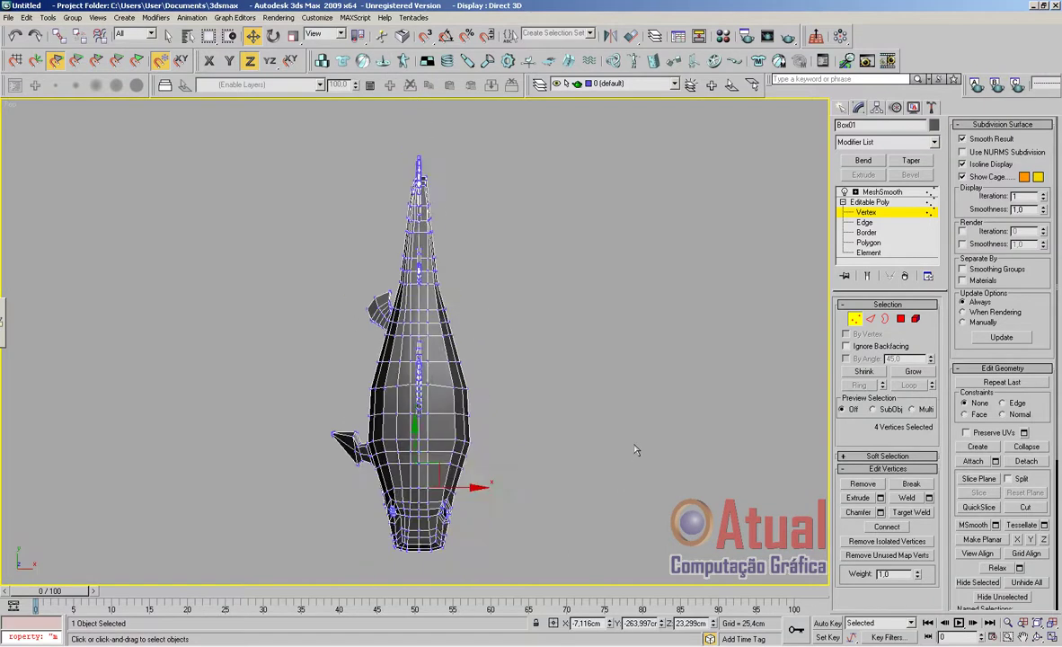
click(686, 396)
click(901, 318)
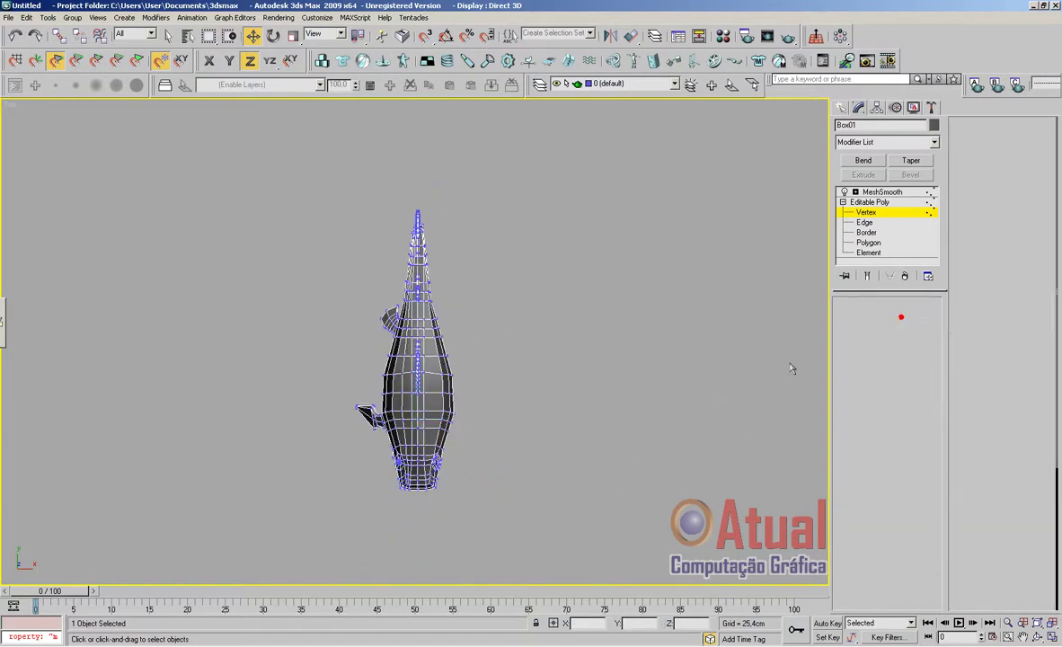
drag(565, 511, 419, 205)
scroll(524, 420, down, 1)
middle_drag(523, 422, 527, 404)
scroll(525, 413, up, 5)
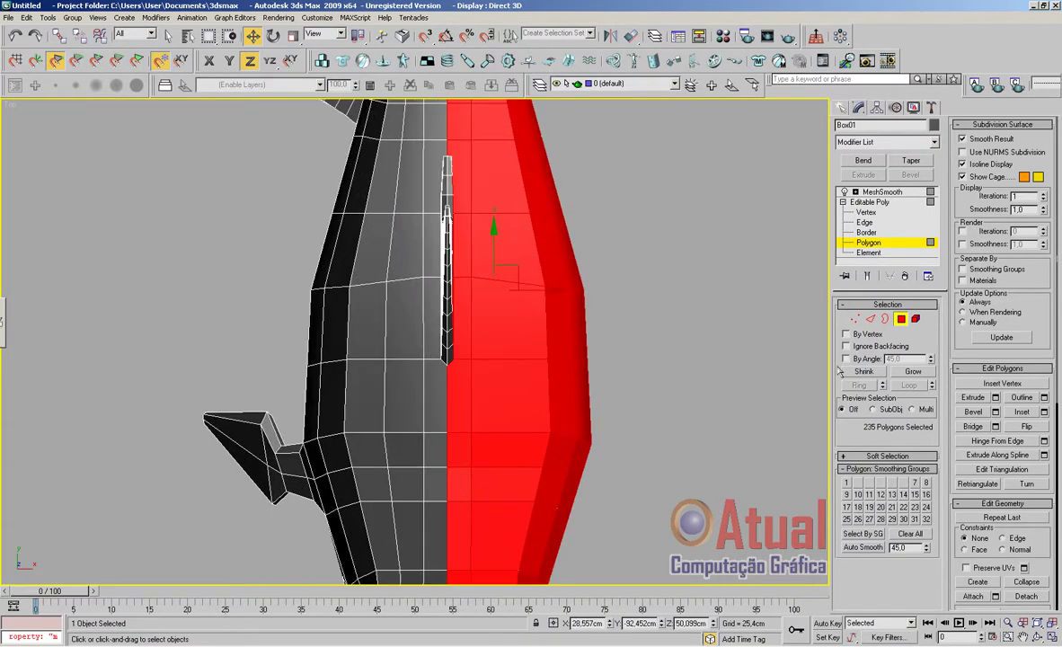
click(846, 345)
Add the dorsal fin's rear base polygons on the selected half to the polygon selection
scroll(687, 422, down, 5)
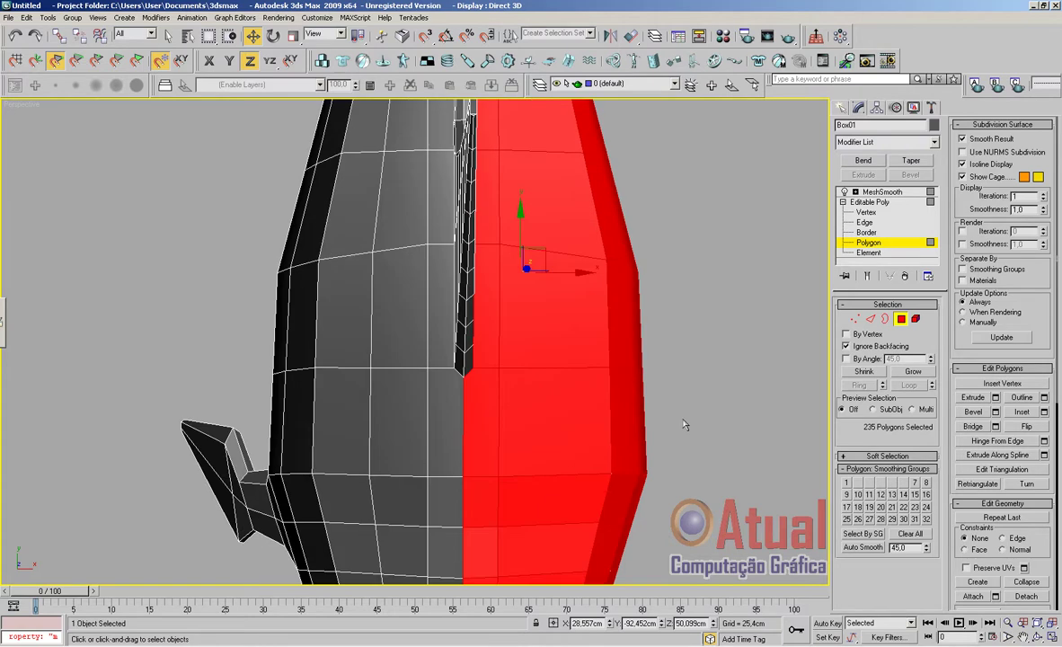
alt+middle_drag(661, 416, 569, 329)
scroll(569, 329, up, 8)
middle_drag(491, 370, 642, 474)
scroll(466, 392, up, 3)
alt+click(643, 471)
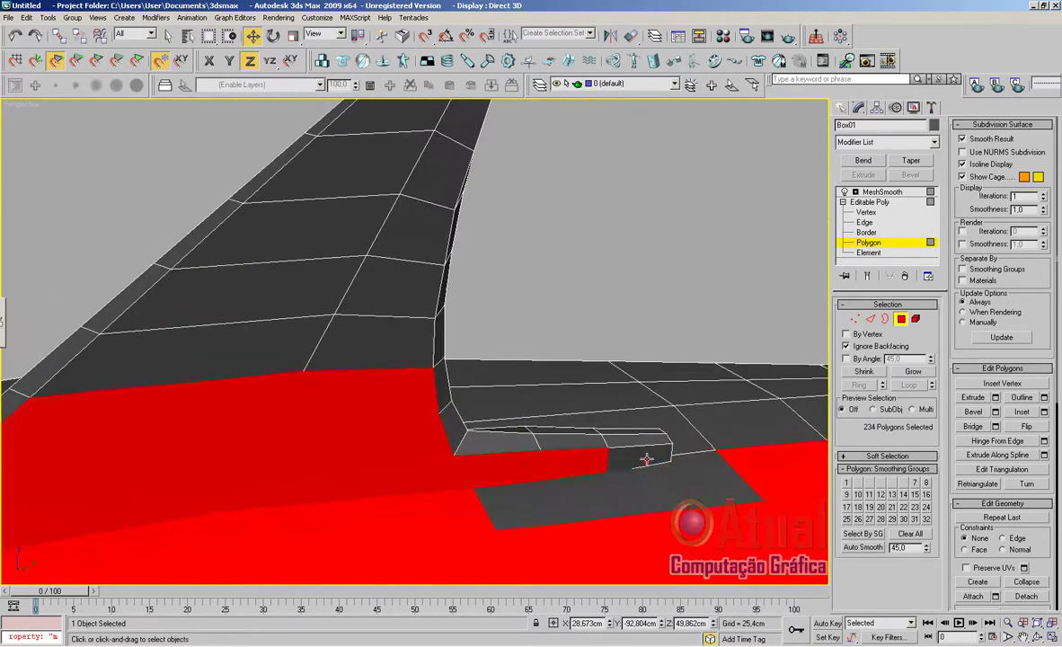
ctrl+click(646, 467)
ctrl+click(656, 458)
ctrl+click(668, 452)
ctrl+click(667, 455)
ctrl+click(643, 442)
ctrl+click(514, 444)
ctrl+click(447, 435)
Extend the selection up the lower side and rear edge of the dorsal fin on the same half
alt+middle_drag(557, 422, 427, 467)
middle_drag(427, 467, 509, 411)
ctrl+click(466, 367)
ctrl+click(461, 317)
ctrl+click(442, 307)
ctrl+click(416, 286)
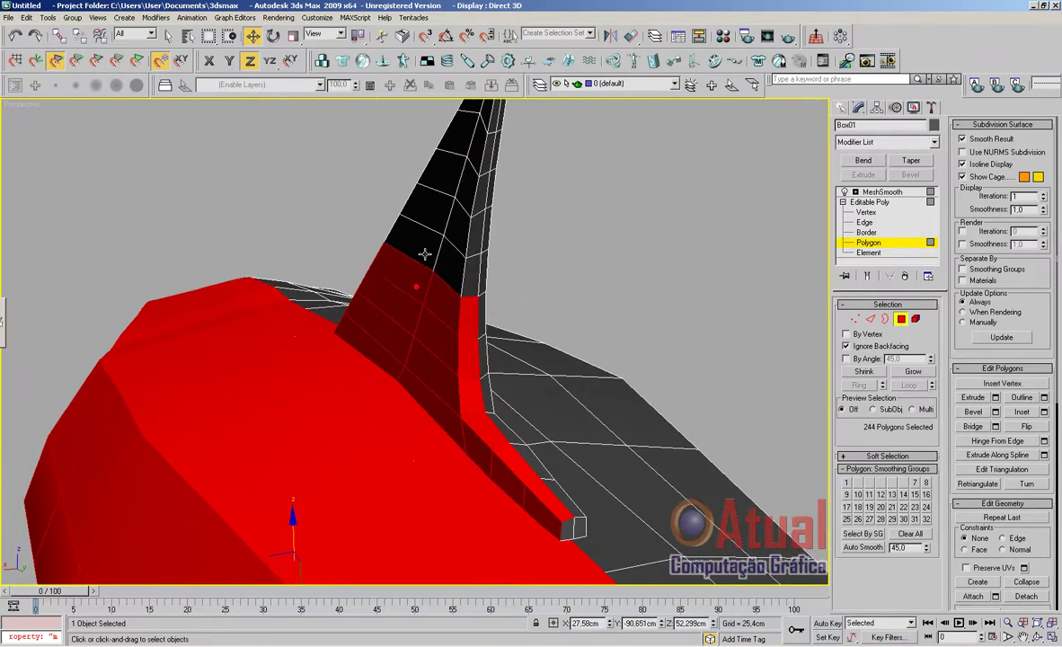
ctrl+click(425, 254)
ctrl+click(450, 257)
ctrl+click(474, 269)
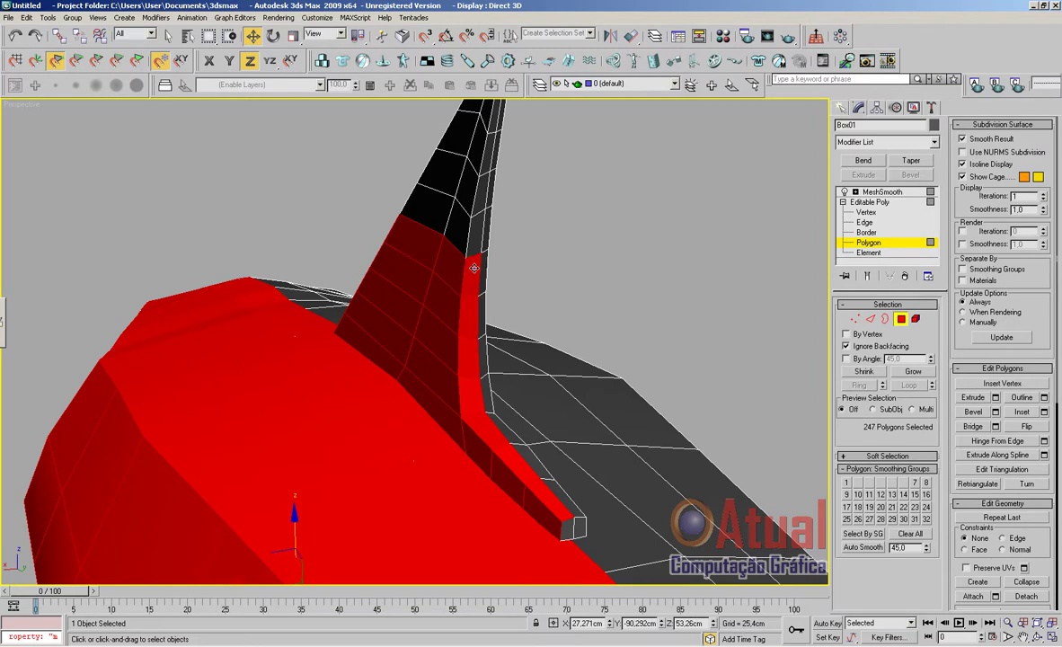
ctrl+click(473, 239)
ctrl+click(457, 226)
ctrl+click(435, 212)
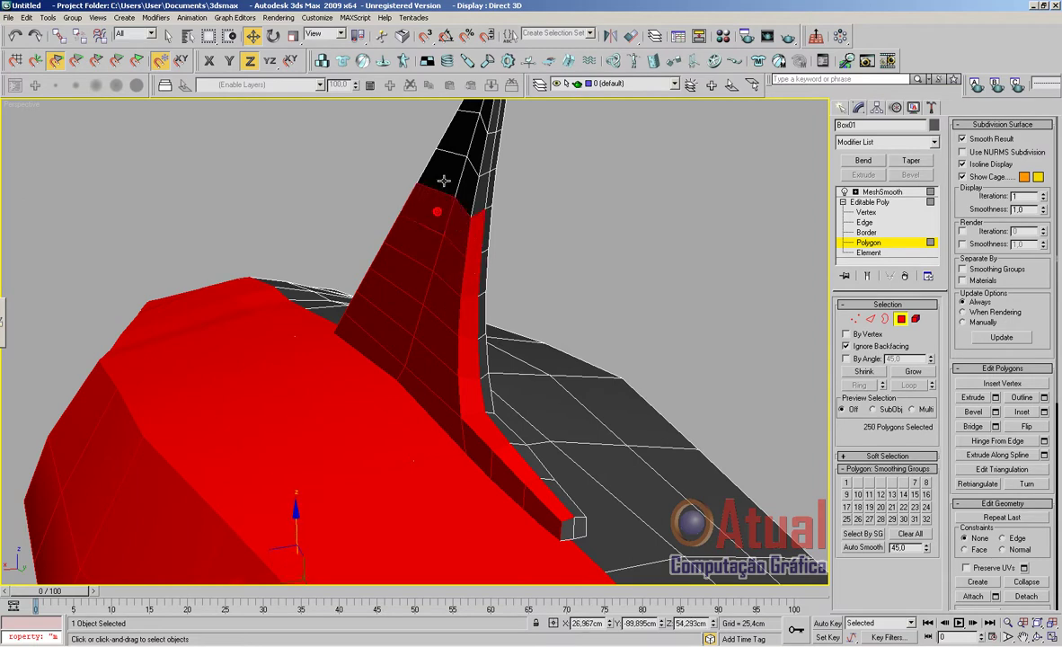
Add the dorsal fin's upper side and rear edge polygons up to its tip on the selected half
ctrl+click(443, 181)
ctrl+click(468, 190)
ctrl+click(477, 194)
ctrl+click(486, 163)
ctrl+click(477, 145)
ctrl+click(471, 135)
middle_drag(496, 170, 558, 422)
ctrl+click(446, 258)
ctrl+click(438, 244)
Add the selected half's polygons along the dorsal fin's front edge to the selection
middle_drag(559, 422, 606, 176)
ctrl+click(360, 362)
ctrl+click(376, 327)
ctrl+click(401, 276)
ctrl+click(409, 283)
ctrl+click(400, 274)
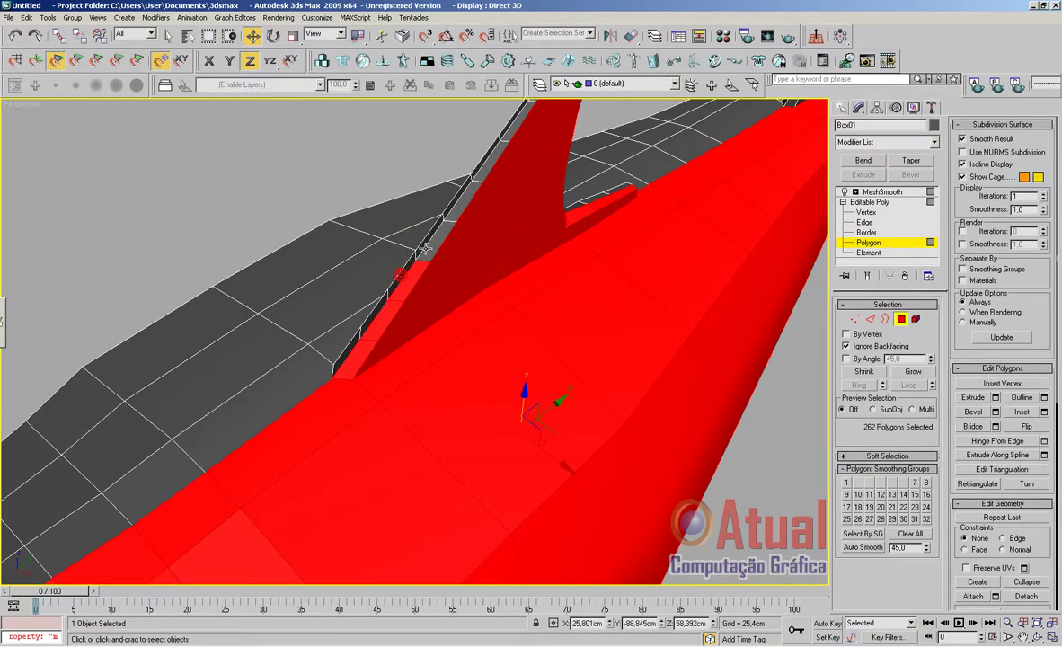
ctrl+click(489, 168)
middle_drag(572, 219, 394, 388)
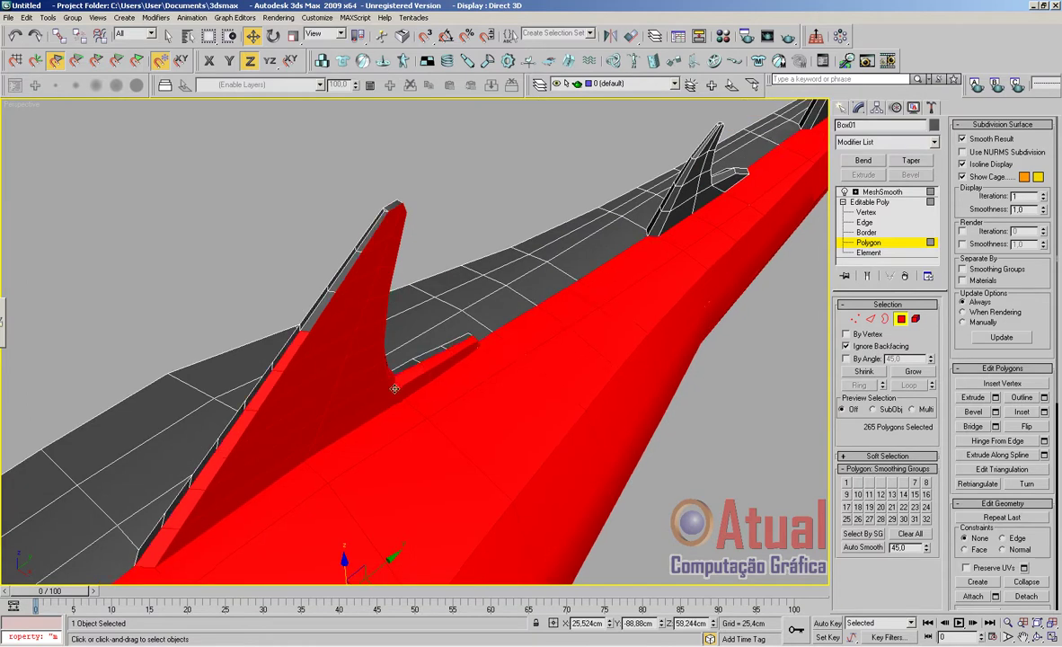
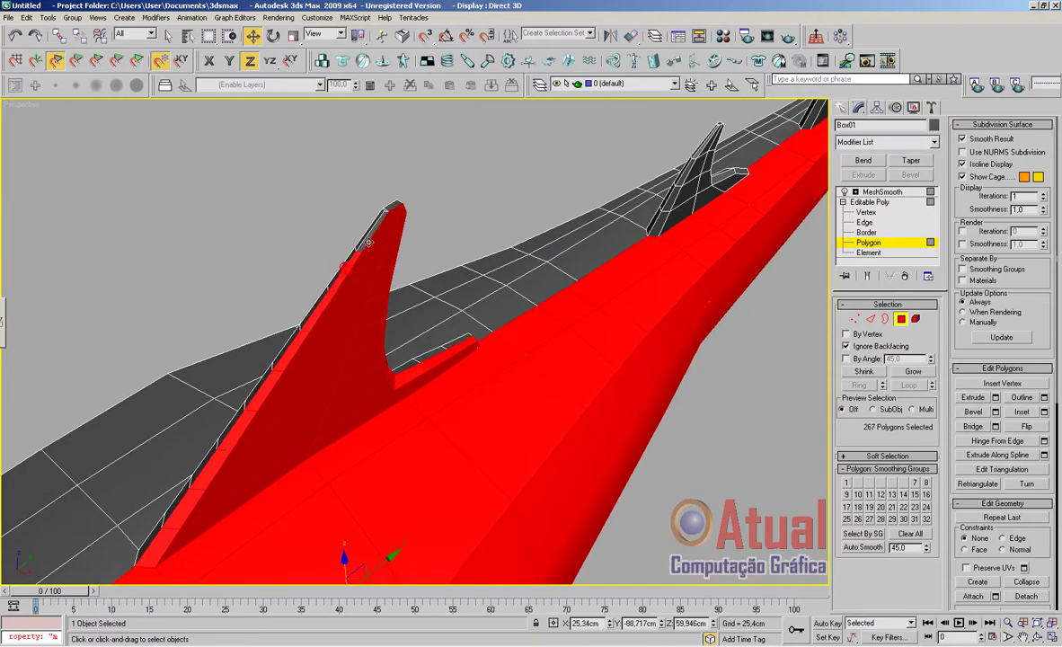
Add the base and rear polygons of the small second dorsal fin on the selected half
scroll(593, 368, down, 5)
middle_drag(661, 364, 539, 389)
scroll(436, 486, up, 4)
scroll(536, 389, up, 3)
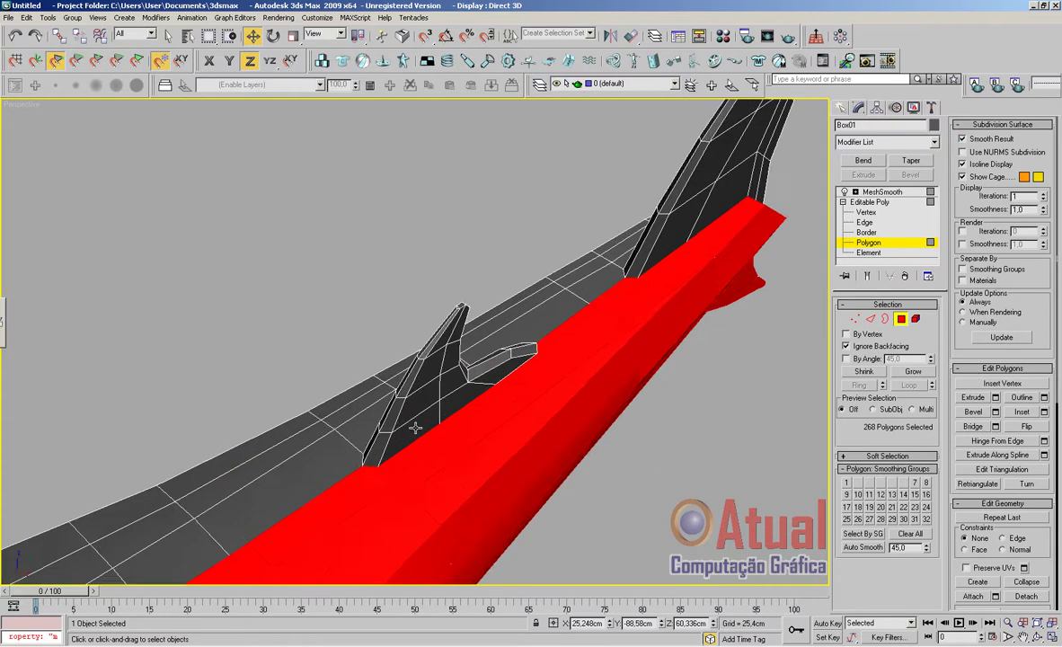
ctrl+click(417, 427)
ctrl+click(458, 407)
ctrl+click(491, 382)
ctrl+click(512, 351)
ctrl+click(502, 358)
ctrl+click(454, 385)
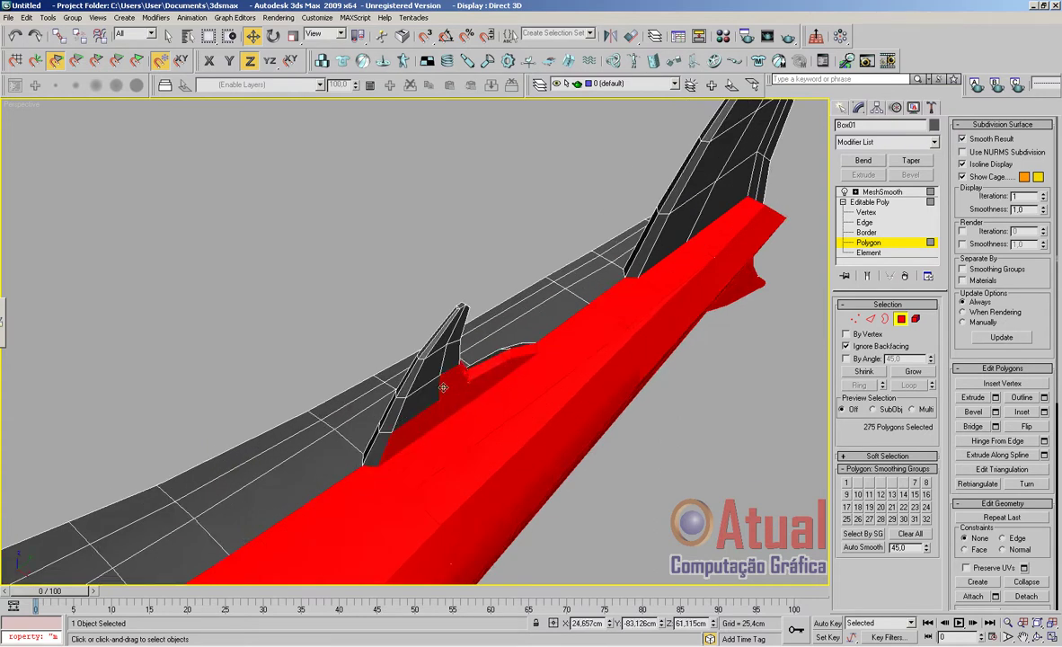
Add the small second dorsal fin's remaining side and front edge polygons up to its tip
ctrl+click(428, 399)
ctrl+click(391, 418)
ctrl+click(405, 388)
ctrl+click(425, 370)
ctrl+click(445, 361)
ctrl+click(452, 337)
ctrl+click(447, 337)
alt+middle_drag(478, 361, 408, 370)
scroll(545, 516, down, 8)
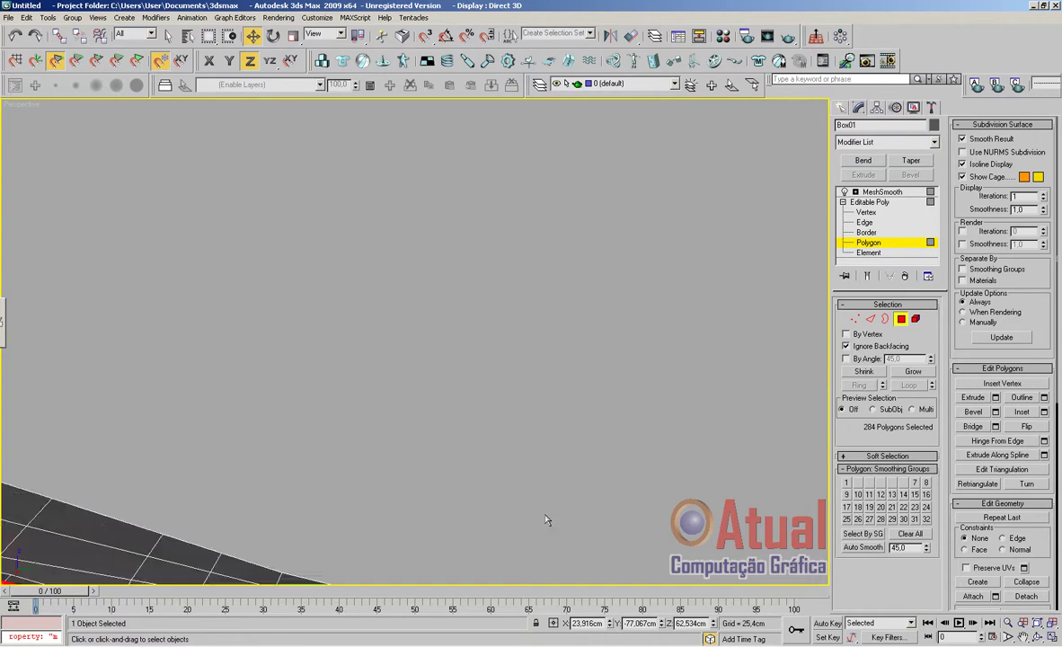
Add the side polygons on the lower part of the upper tail fin to the selection
alt+middle_drag(545, 516, 465, 352)
scroll(461, 463, up, 6)
scroll(299, 473, down, 4)
alt+middle_drag(299, 474, 376, 445)
scroll(375, 445, down, 4)
ctrl+click(391, 367)
ctrl+click(370, 355)
ctrl+click(344, 343)
ctrl+click(362, 307)
ctrl+click(348, 339)
ctrl+click(381, 318)
ctrl+click(395, 292)
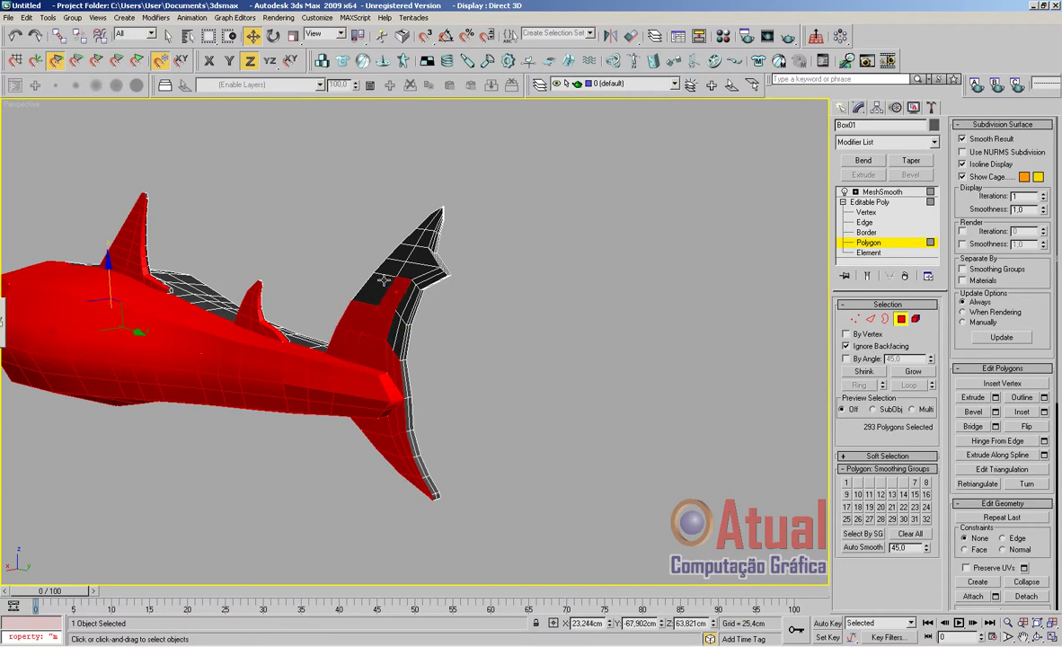
Add the side polygons on the middle of the upper tail fin, up to its projecting rear point, to the selection
ctrl+click(382, 281)
ctrl+click(412, 267)
ctrl+click(430, 261)
ctrl+click(420, 243)
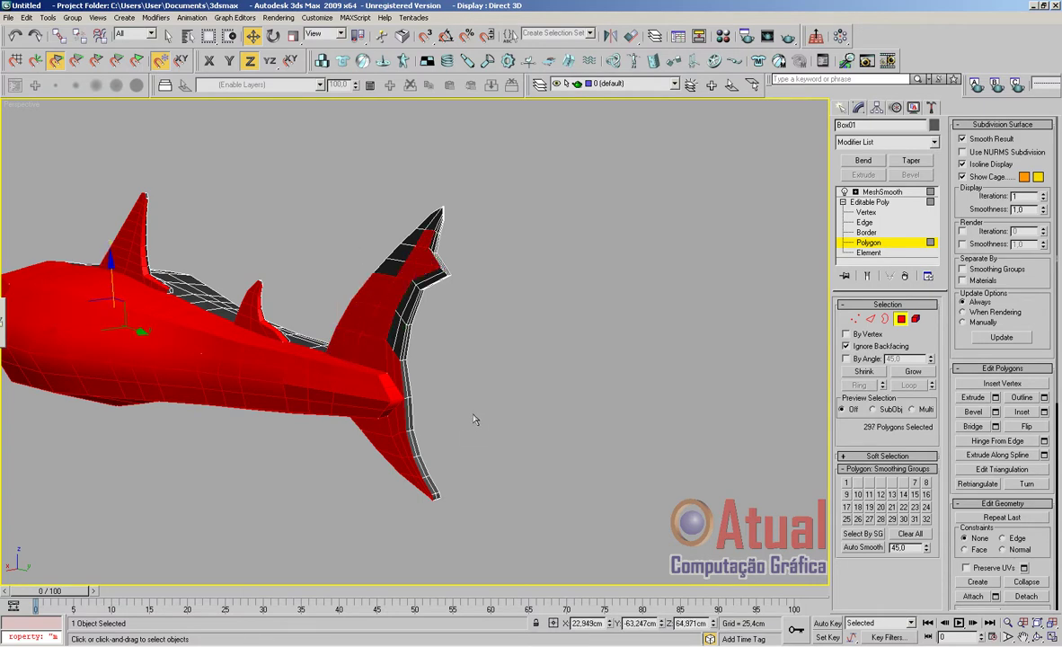
Add the selected half's polygons along the rear edge of the lower tail fin, starting at its tip
scroll(474, 419, up, 3)
middle_drag(427, 413, 451, 306)
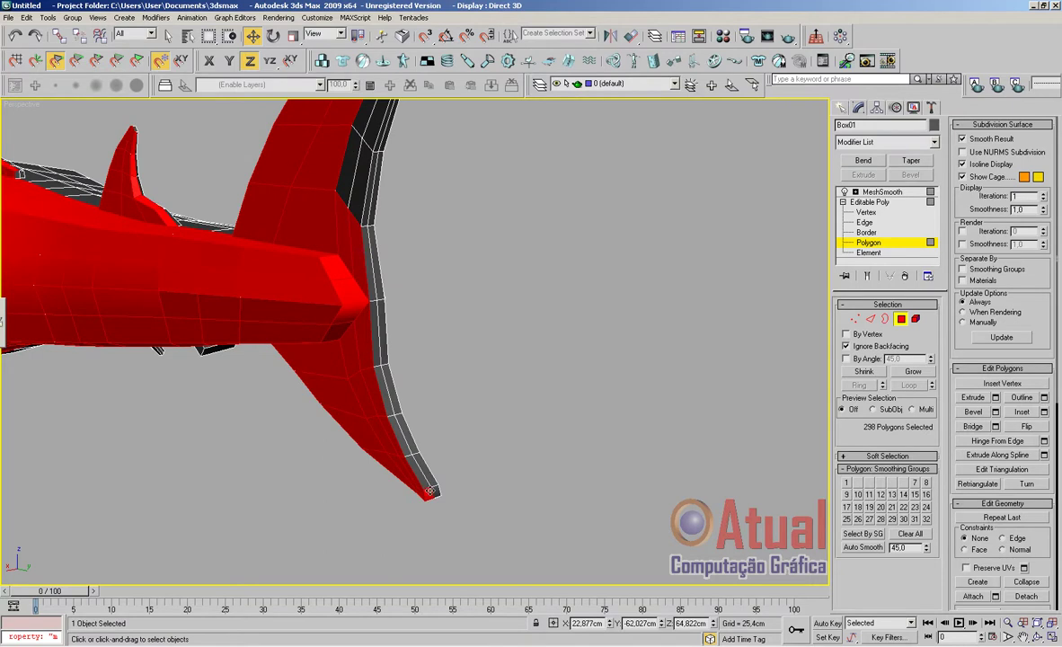
ctrl+click(403, 433)
ctrl+click(384, 393)
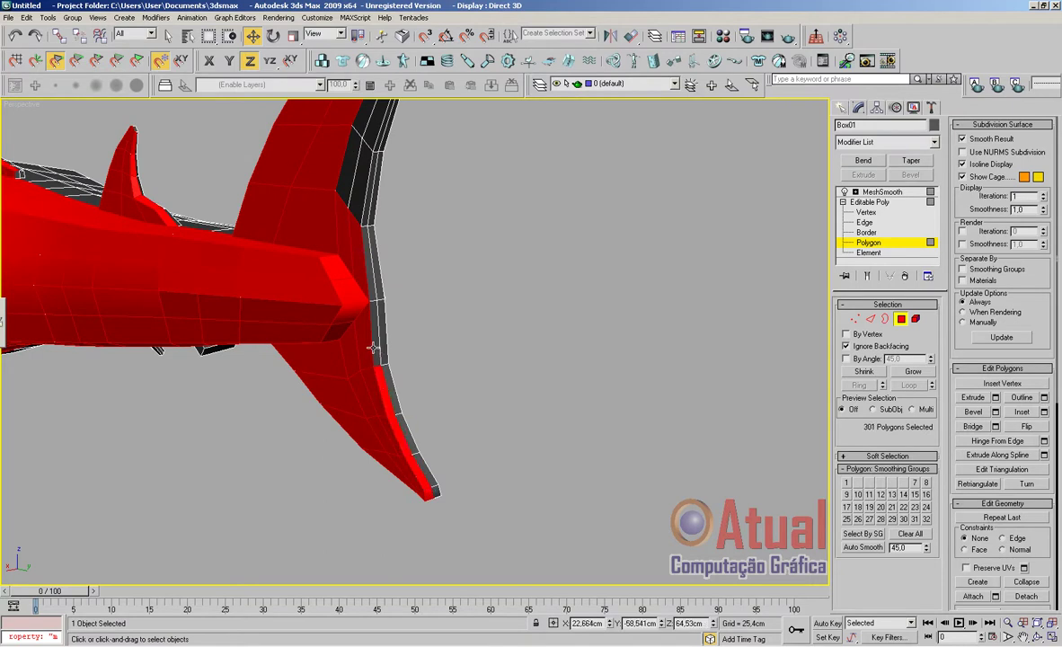
Add the selected half's rear edge and adjacent side polygons from the tail joint up to the upper tail fin's projecting point
middle_drag(463, 210, 451, 274)
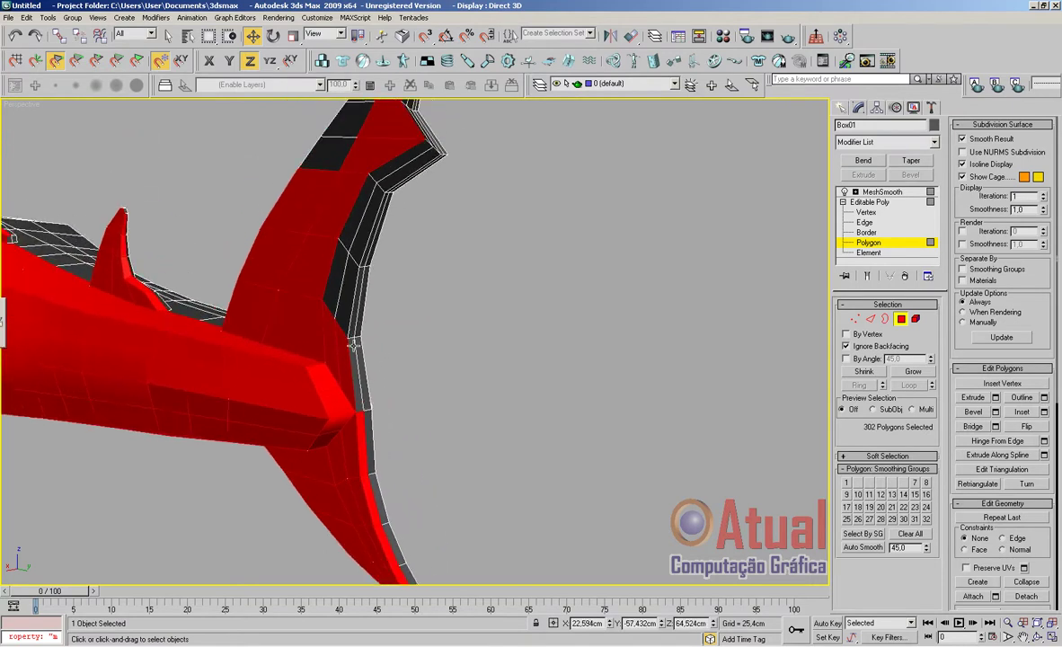
ctrl+click(351, 330)
ctrl+click(346, 309)
ctrl+click(337, 279)
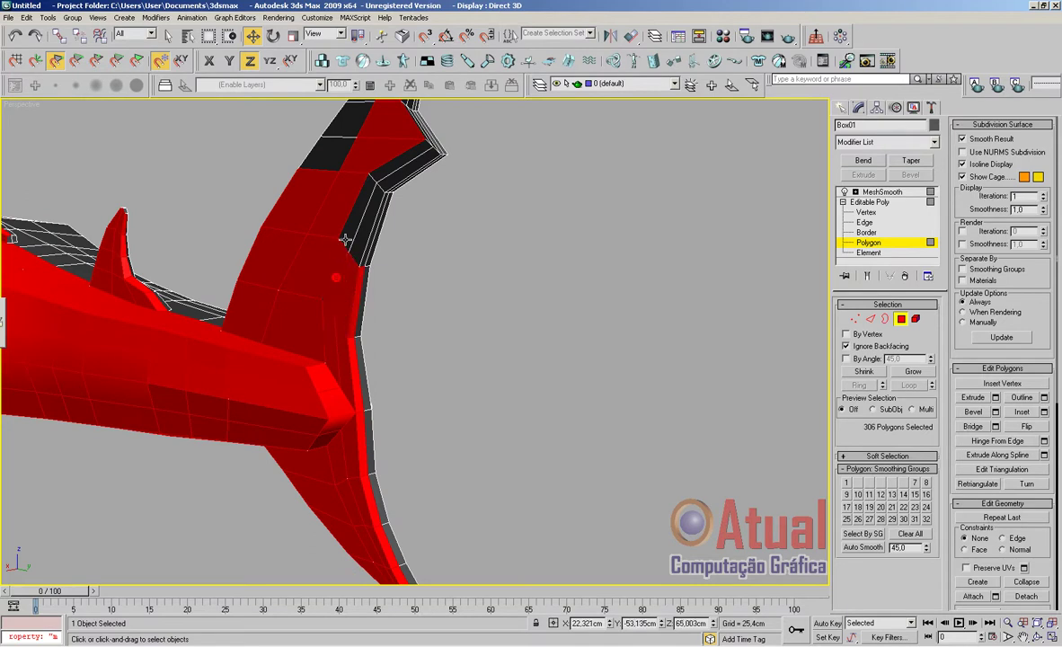
ctrl+click(346, 238)
ctrl+click(366, 240)
ctrl+click(392, 182)
ctrl+click(387, 171)
Add the selected half's rear edge polygons from the upper tail fin's projecting point up towards its tip
alt+middle_drag(415, 227, 252, 411)
scroll(381, 370, up, 3)
ctrl+click(209, 419)
ctrl+click(215, 419)
ctrl+click(220, 407)
ctrl+click(181, 283)
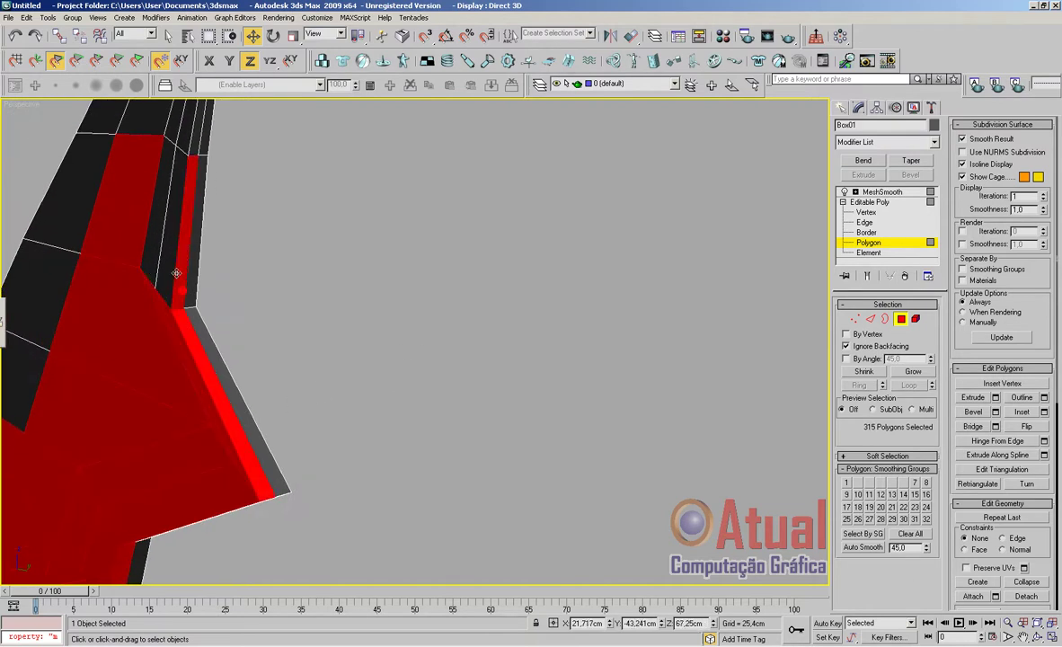
Fill in the remaining side polygons of the upper tail fin between the projecting point and the tip
ctrl+click(172, 266)
ctrl+click(153, 216)
ctrl+click(193, 151)
ctrl+click(184, 141)
ctrl+click(175, 132)
ctrl+click(153, 127)
ctrl+click(115, 121)
ctrl+click(83, 214)
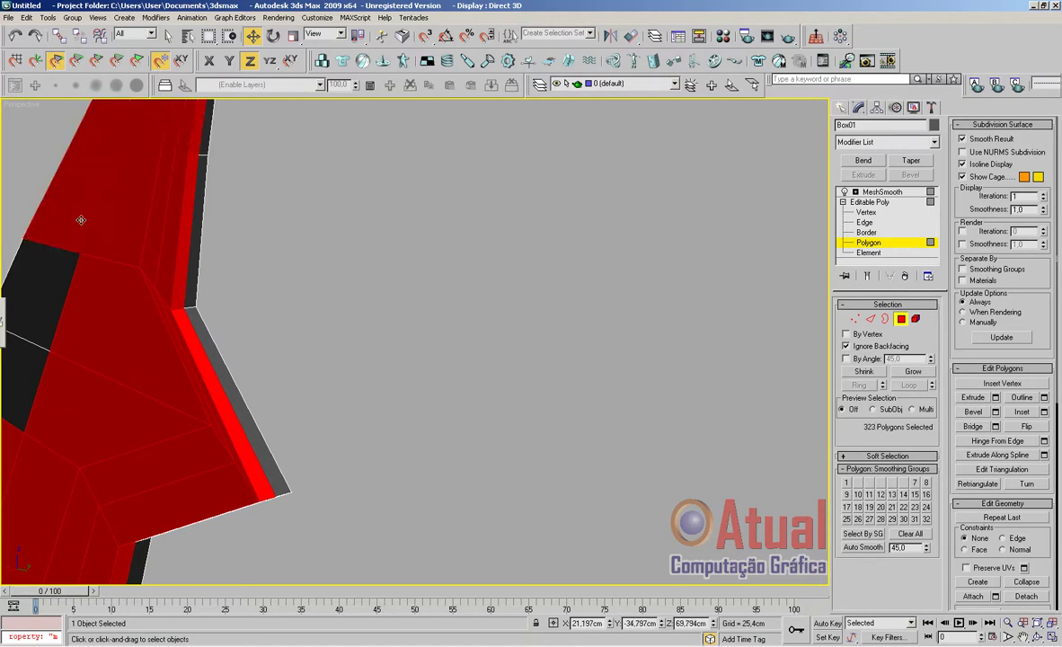
ctrl+click(59, 298)
ctrl+click(33, 383)
Add the selected half's polygons along the front edge of the upper tail fin, from its base upwards
middle_drag(195, 450, 262, 335)
scroll(361, 370, down, 5)
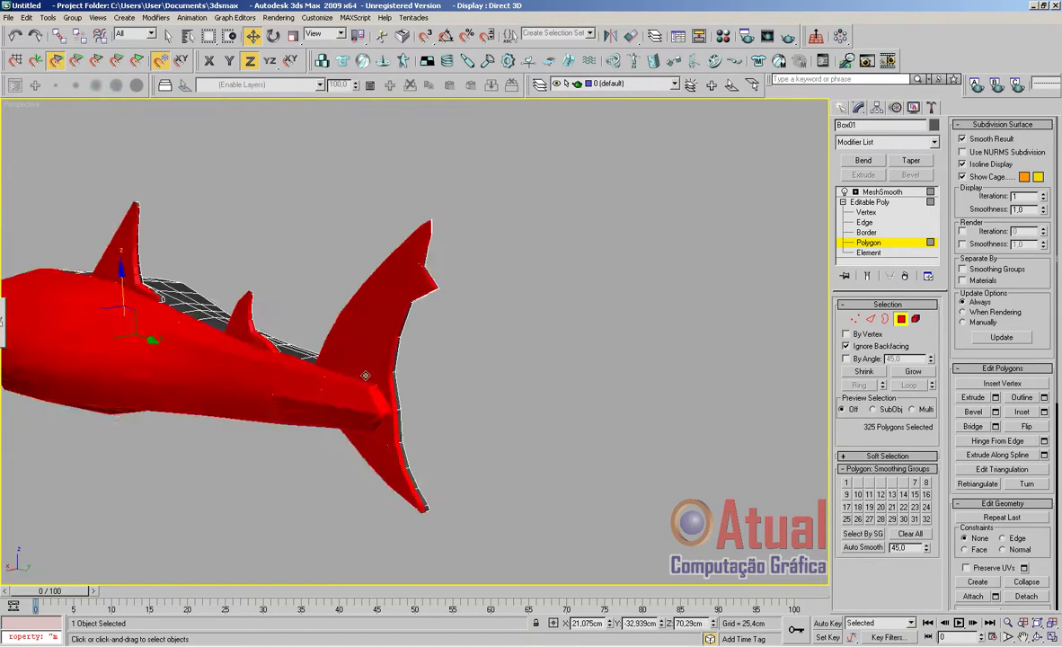
alt+middle_drag(364, 375, 409, 354)
middle_drag(393, 223, 352, 391)
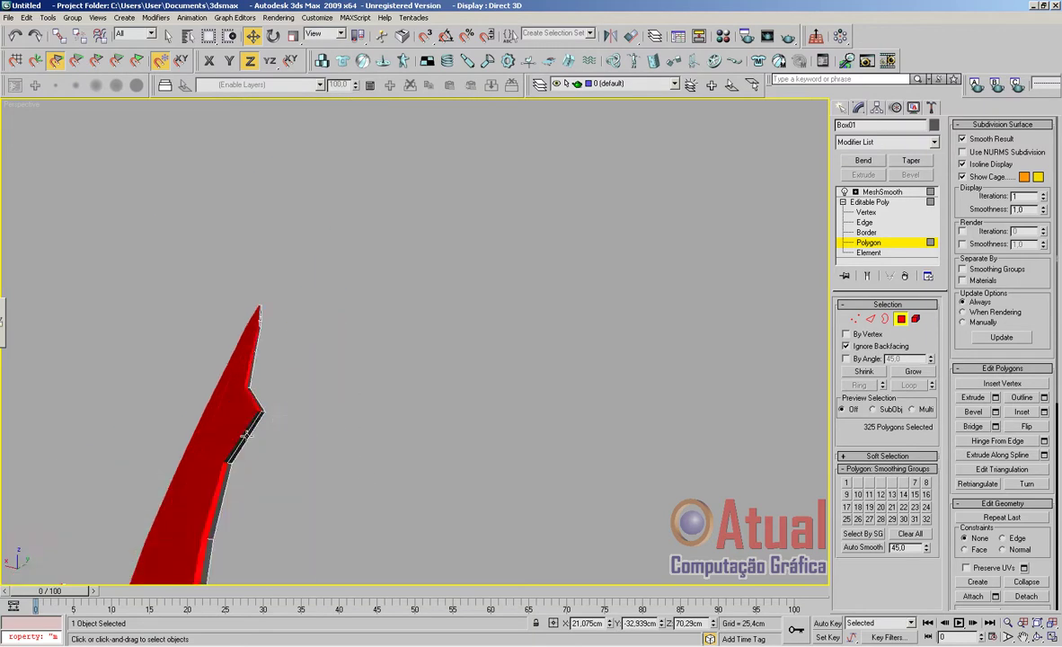
scroll(270, 438, down, 5)
alt+middle_drag(290, 443, 441, 424)
scroll(437, 422, up, 5)
alt+middle_drag(318, 420, 505, 452)
alt+middle_drag(251, 410, 478, 511)
middle_drag(487, 397, 502, 363)
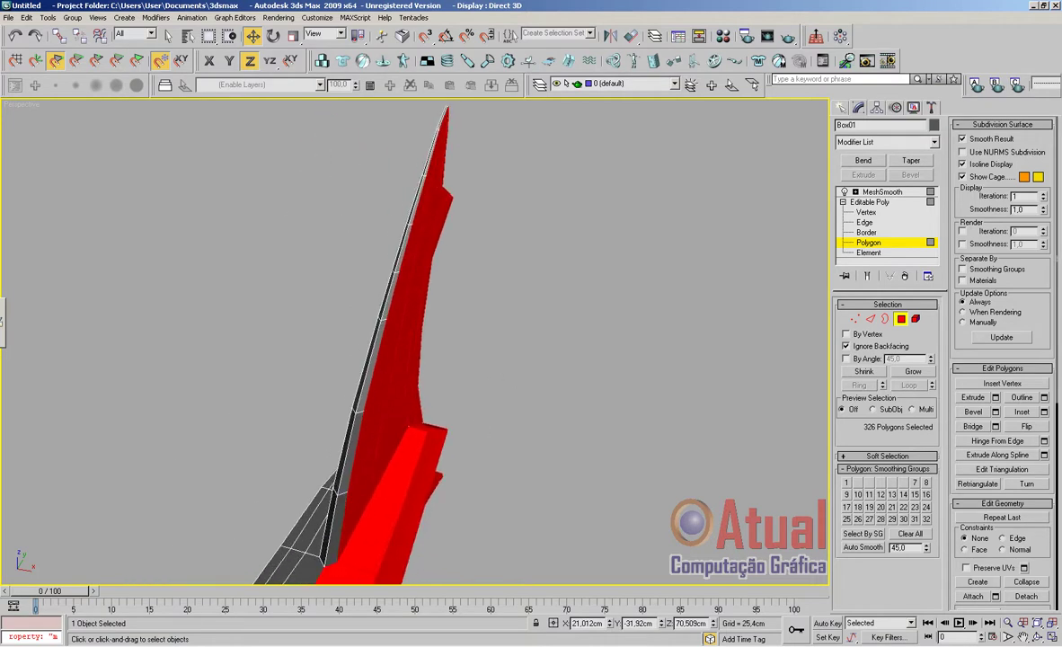
middle_drag(608, 437, 629, 419)
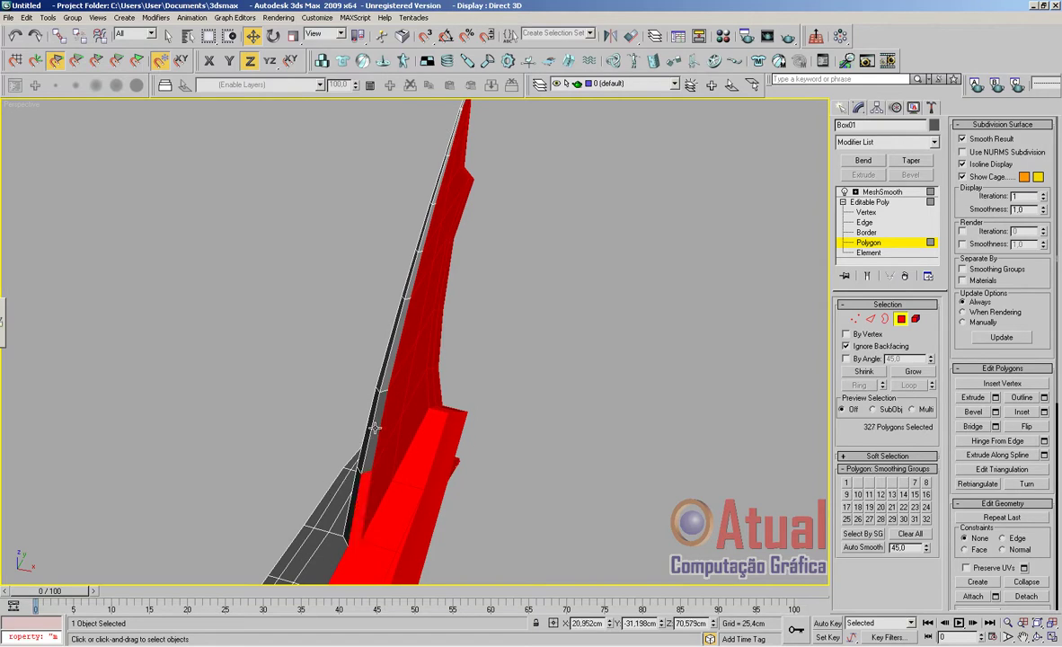
ctrl+click(402, 323)
ctrl+click(410, 285)
ctrl+click(423, 234)
ctrl+click(435, 191)
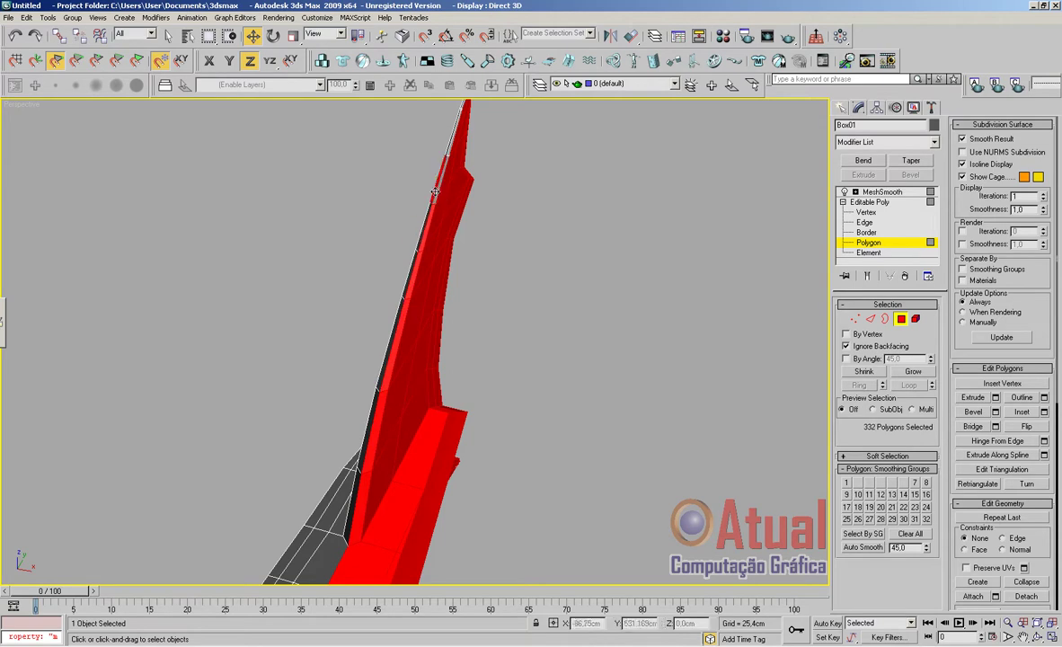
Correct the front edge selection near the upper tail fin's tip, removing opposite-side polygons and adding those of the selected half
alt+click(435, 190)
middle_drag(493, 253, 418, 433)
scroll(413, 453, up, 4)
scroll(338, 384, up, 3)
ctrl+click(328, 341)
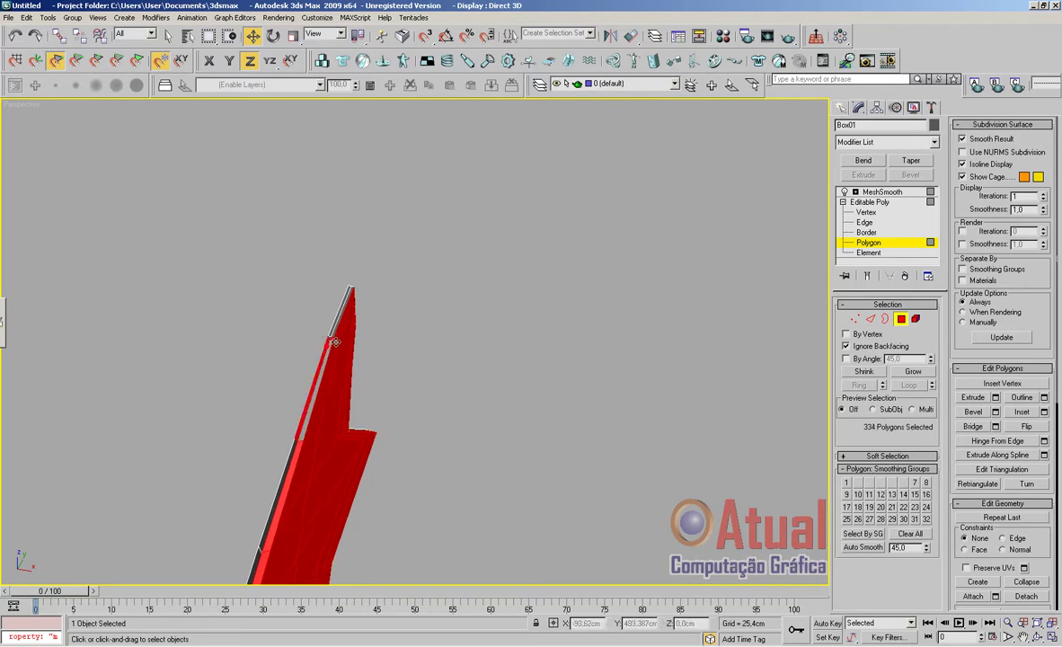
alt+click(329, 349)
ctrl+click(331, 356)
ctrl+click(325, 357)
alt+middle_drag(463, 417, 464, 431)
scroll(466, 428, up, 4)
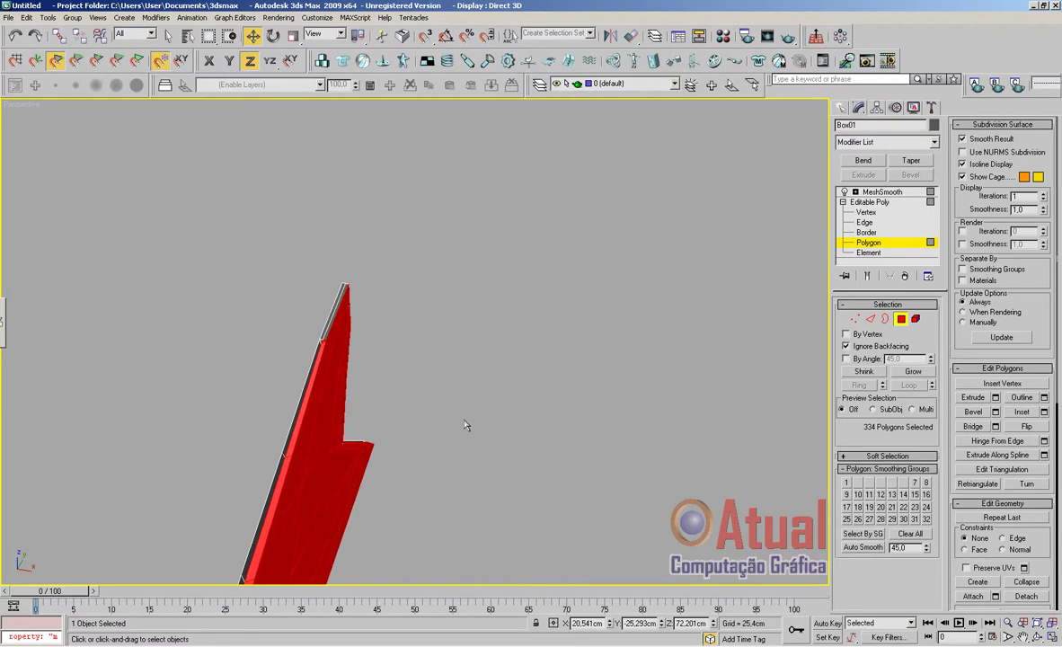
alt+click(331, 311)
ctrl+click(330, 327)
Add the selected half's three edge polygons on the underside of the upper tail fin's projecting point
scroll(426, 375, down, 8)
middle_drag(431, 376, 500, 425)
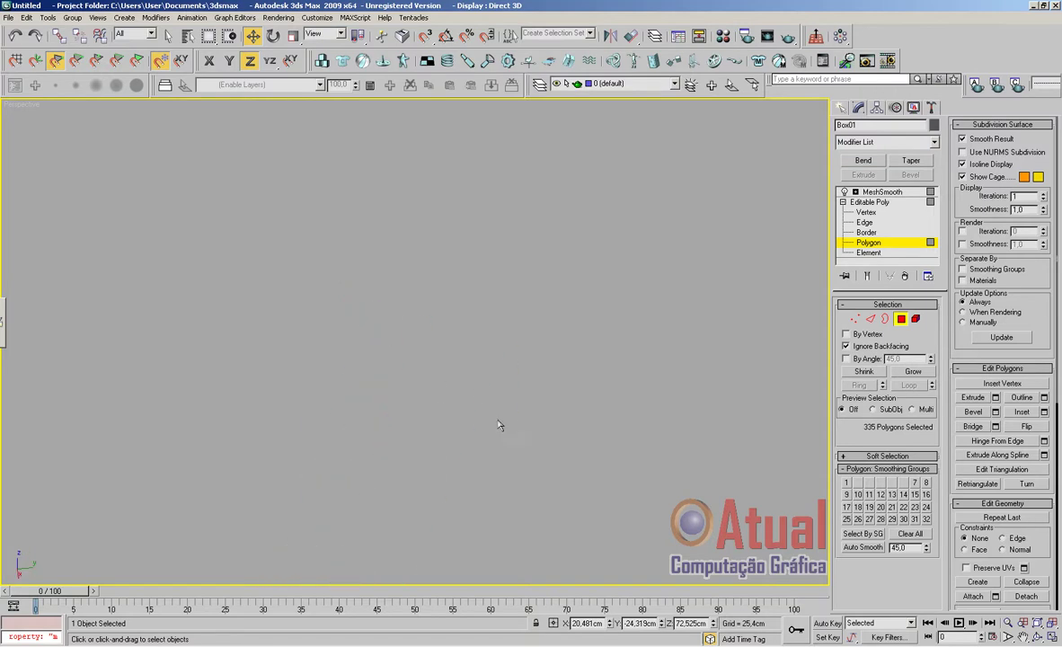
key(z)
alt+middle_drag(601, 420, 516, 362)
scroll(495, 405, up, 8)
scroll(494, 336, up, 3)
scroll(479, 367, down, 3)
scroll(405, 372, up, 5)
scroll(403, 372, down, 1)
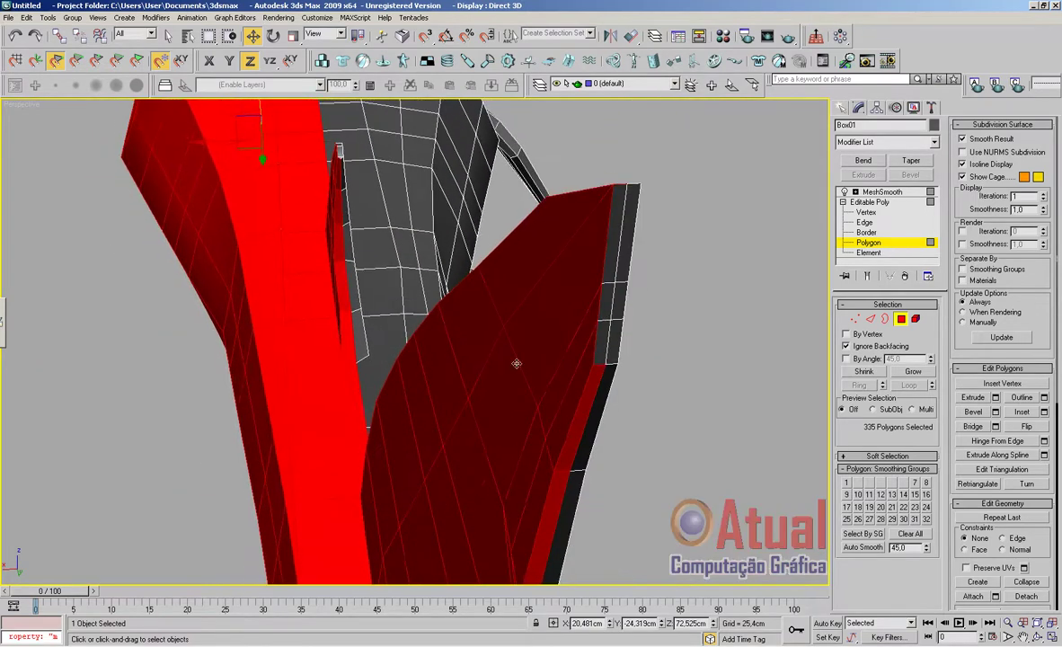
ctrl+click(601, 337)
ctrl+click(609, 302)
ctrl+click(614, 266)
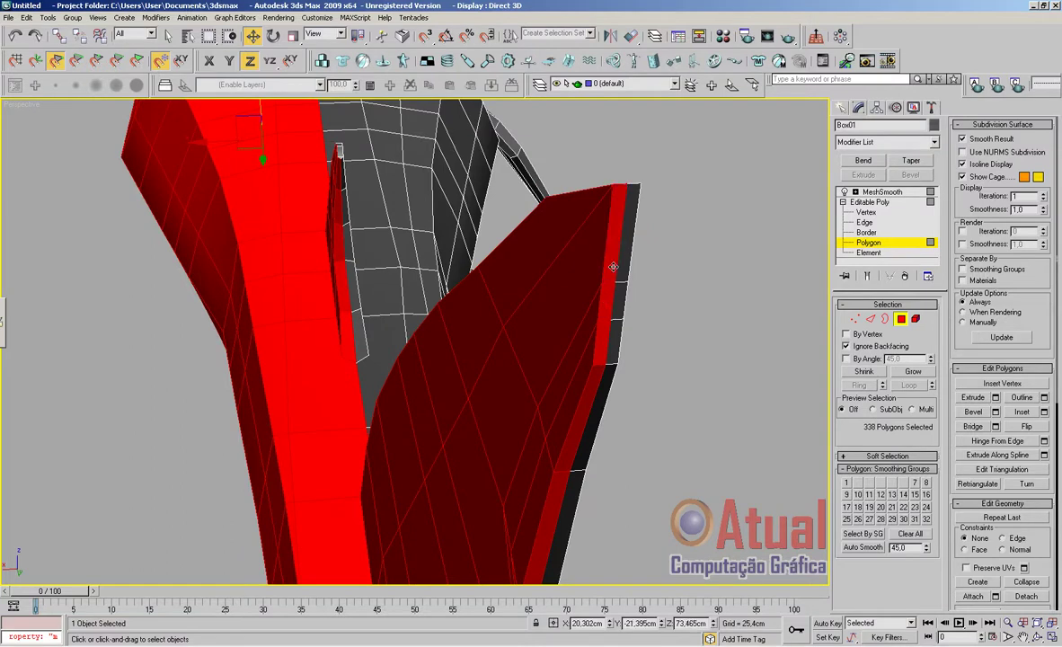
Add the selected half's polygons along the front edge of the lower tail fin, from the body down to its tip
scroll(610, 330, down, 5)
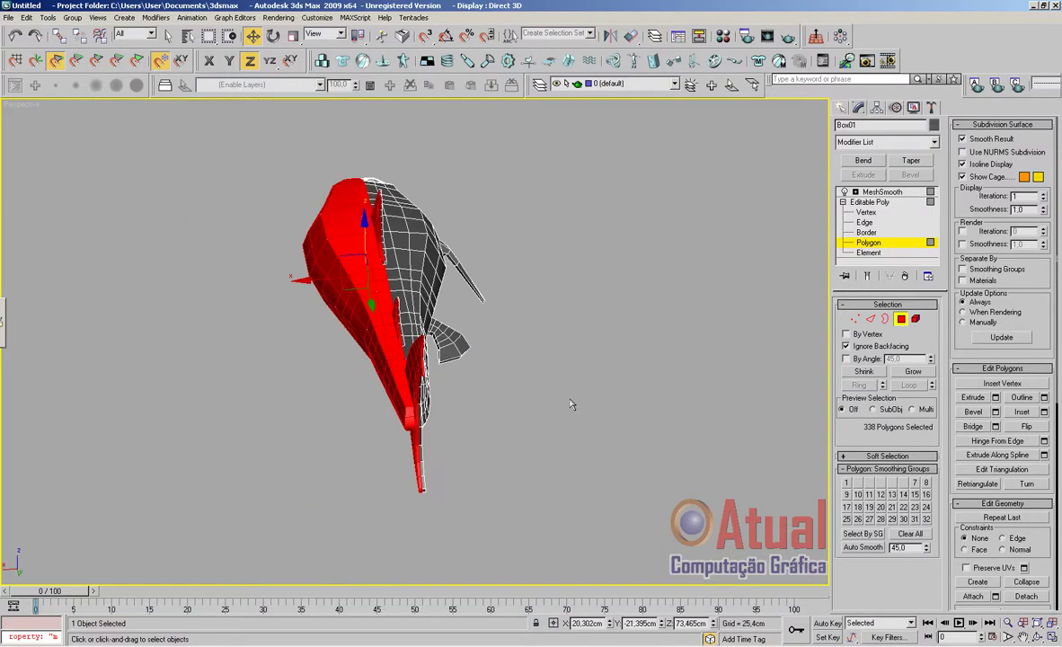
alt+middle_drag(568, 403, 483, 455)
scroll(483, 456, up, 3)
scroll(486, 453, up, 3)
ctrl+click(371, 427)
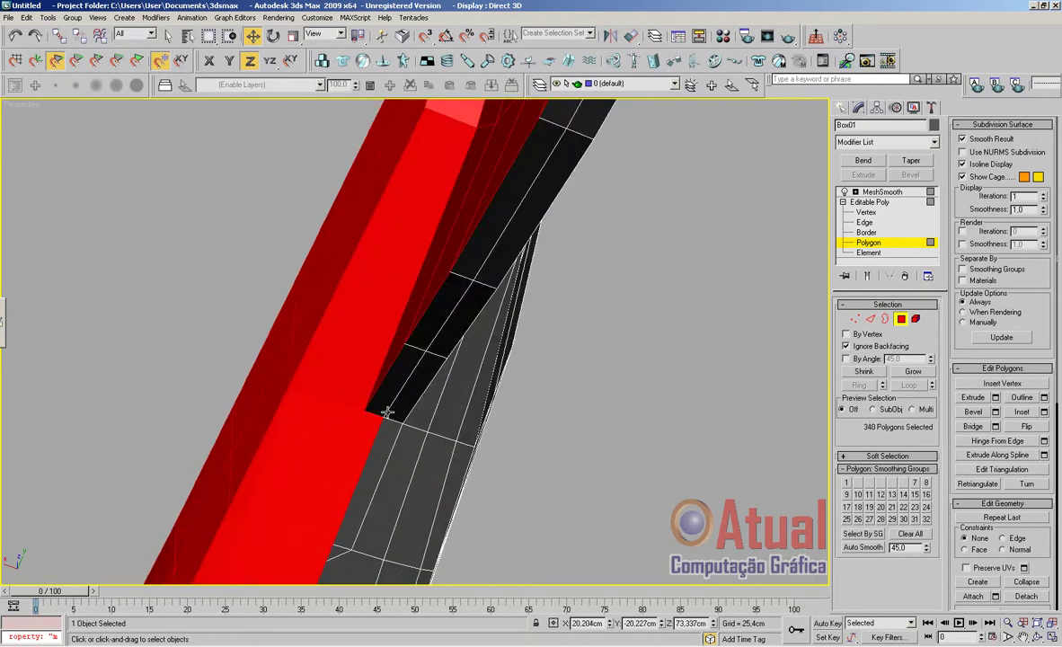
ctrl+click(401, 363)
ctrl+click(453, 296)
ctrl+click(478, 259)
middle_drag(658, 211, 454, 314)
scroll(545, 388, down, 5)
scroll(503, 320, up, 2)
ctrl+click(388, 296)
ctrl+click(391, 281)
ctrl+click(396, 267)
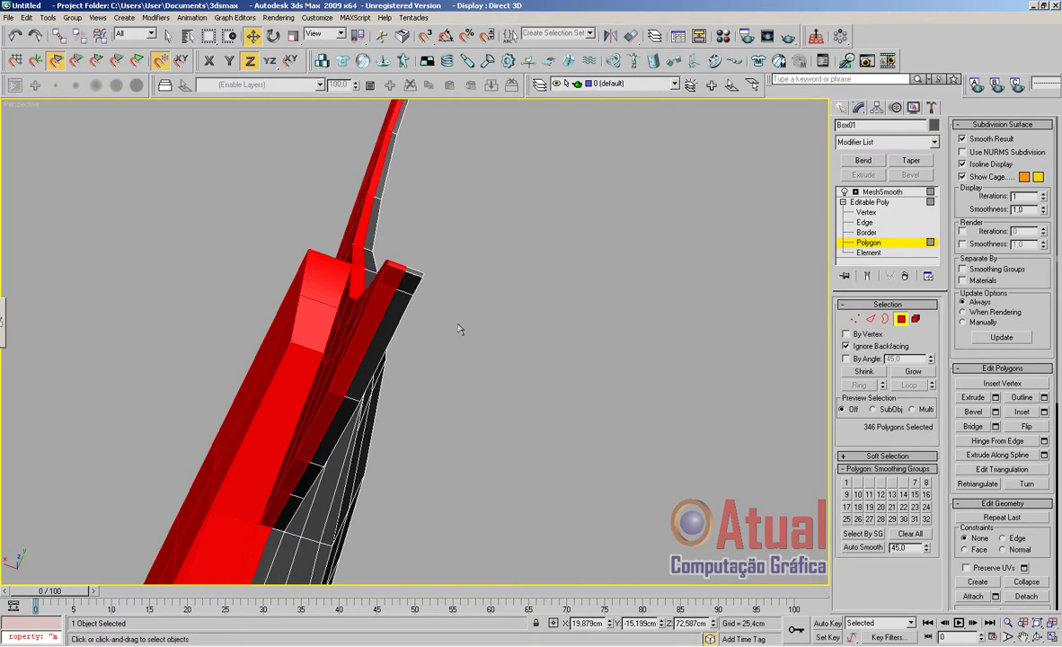
Try deleting the selected half of the shark, then undo the deletion
scroll(458, 329, down, 6)
alt+middle_drag(458, 330, 500, 360)
scroll(502, 435, up, 3)
scroll(502, 435, up, 2)
scroll(507, 351, up, 3)
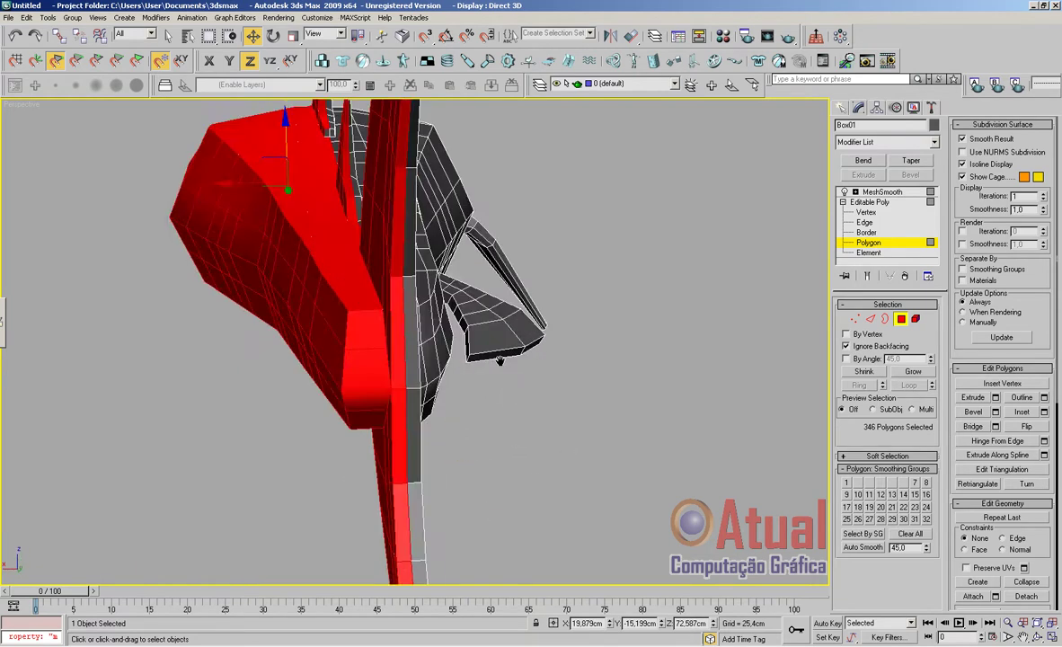
key(Delete)
scroll(493, 367, down, 3)
alt+middle_drag(422, 391, 559, 377)
middle_drag(558, 377, 612, 465)
key(ctrl+z)
Deselect the two extra flank polygons behind the gills and delete the selected half of the shark
middle_drag(479, 407, 527, 454)
alt+middle_drag(527, 454, 514, 393)
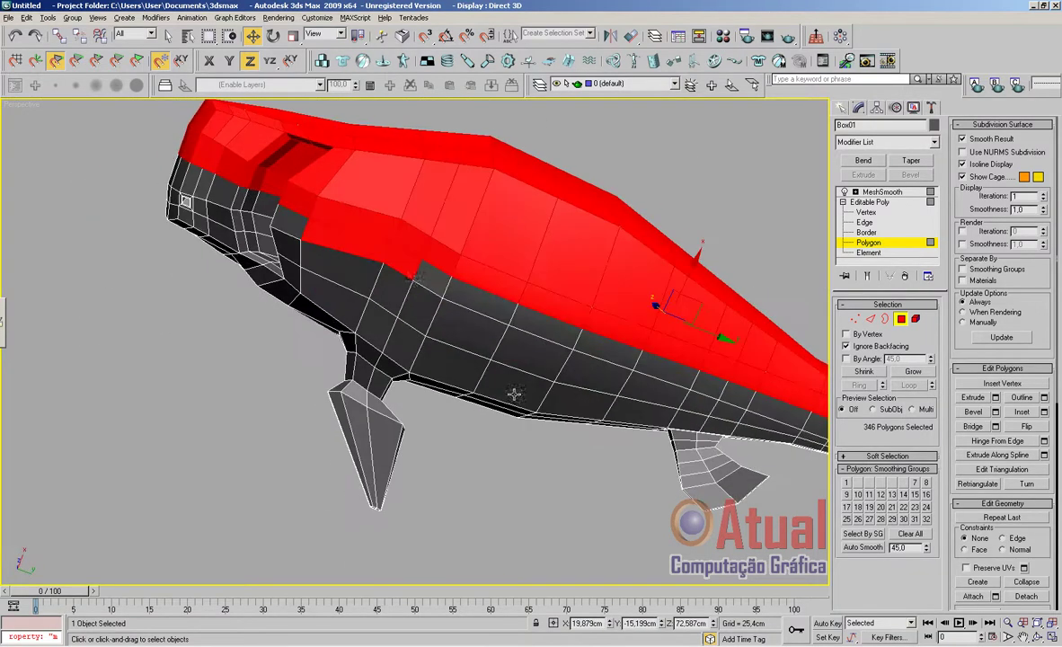
alt+click(405, 266)
alt+click(357, 248)
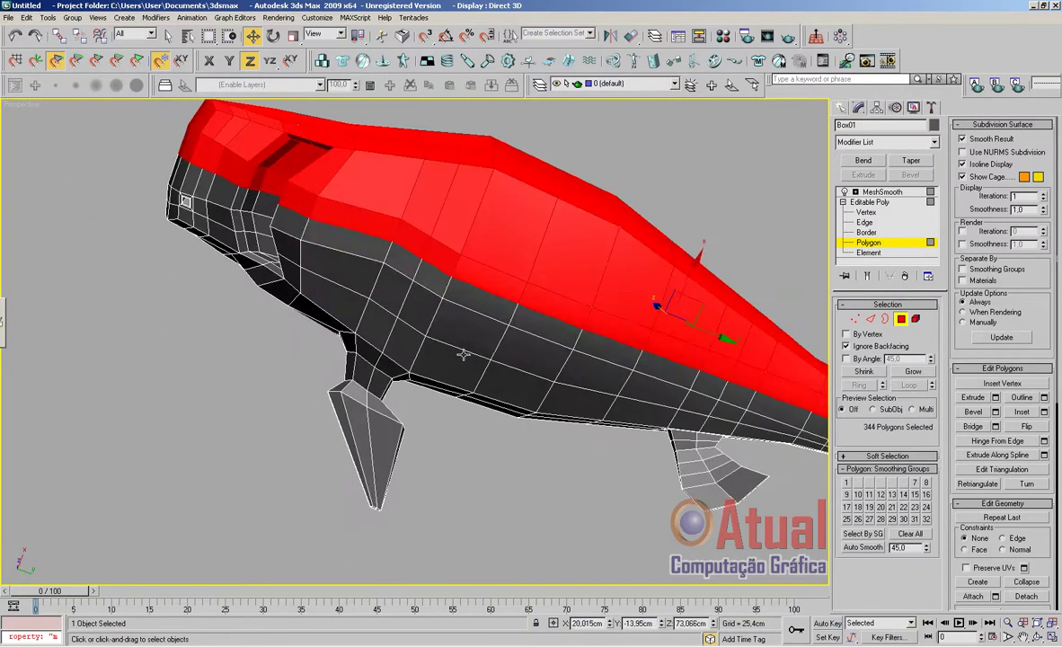
key(Delete)
Select the four leftover polygons at the dorsal fin's rear base on the removed side and delete them
scroll(462, 355, down, 4)
scroll(576, 396, up, 9)
alt+middle_drag(619, 355, 442, 394)
click(374, 379)
ctrl+click(435, 382)
ctrl+click(495, 383)
alt+middle_drag(562, 396, 554, 344)
scroll(573, 235, down, 6)
scroll(389, 379, up, 4)
ctrl+click(168, 485)
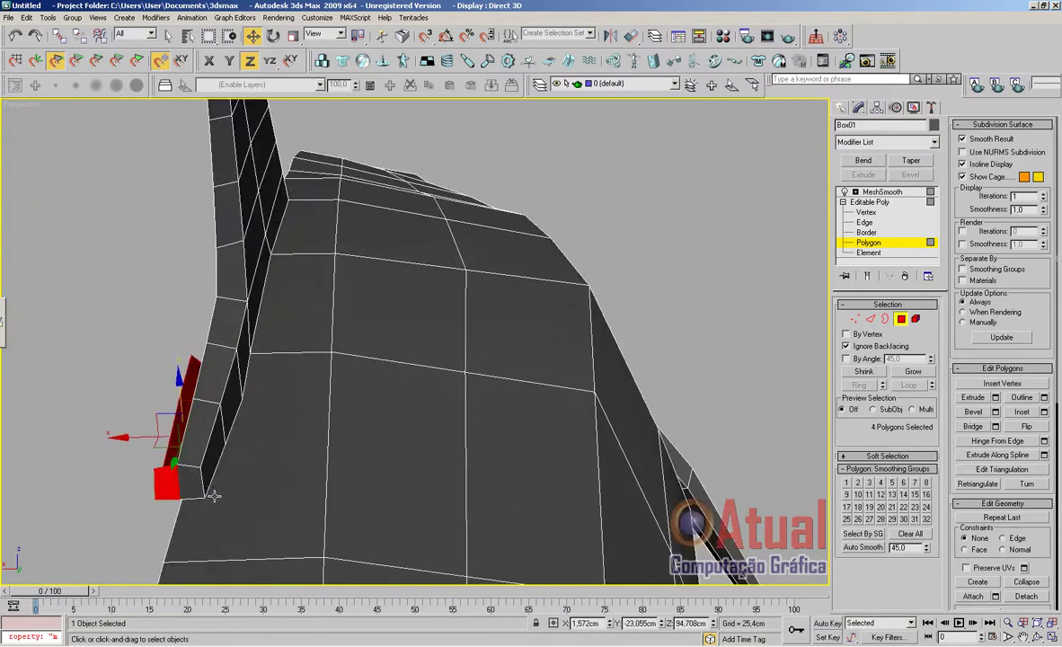
key(Delete)
Delete the leftover polygon at the rear base of the small second dorsal fin
scroll(300, 510, down, 5)
alt+middle_drag(321, 516, 168, 576)
alt+middle_drag(457, 460, 470, 382)
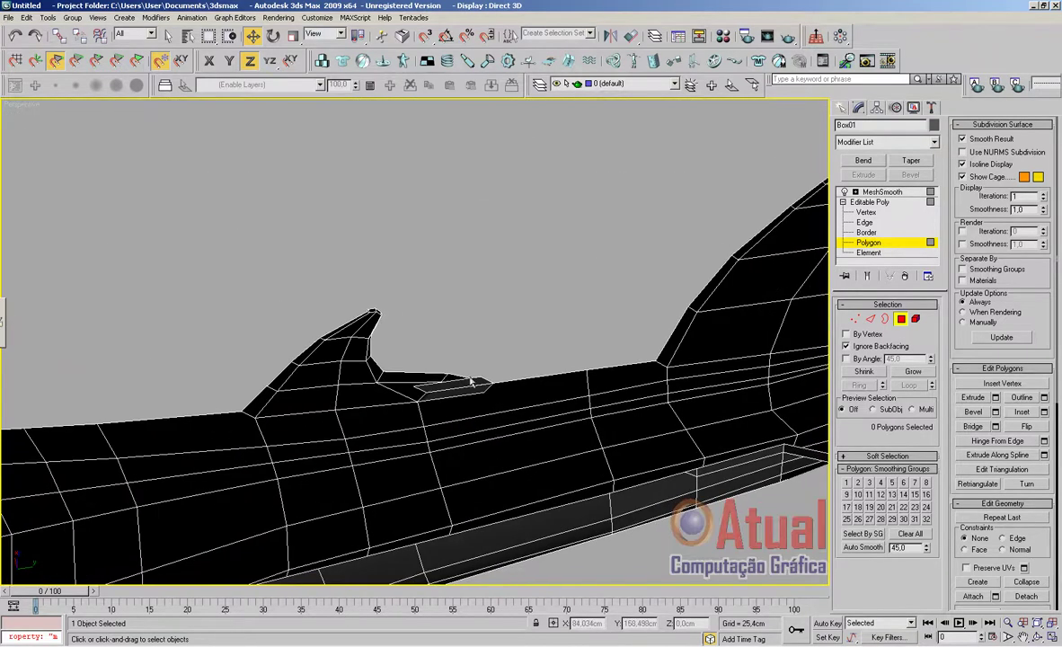
click(471, 380)
key(Delete)
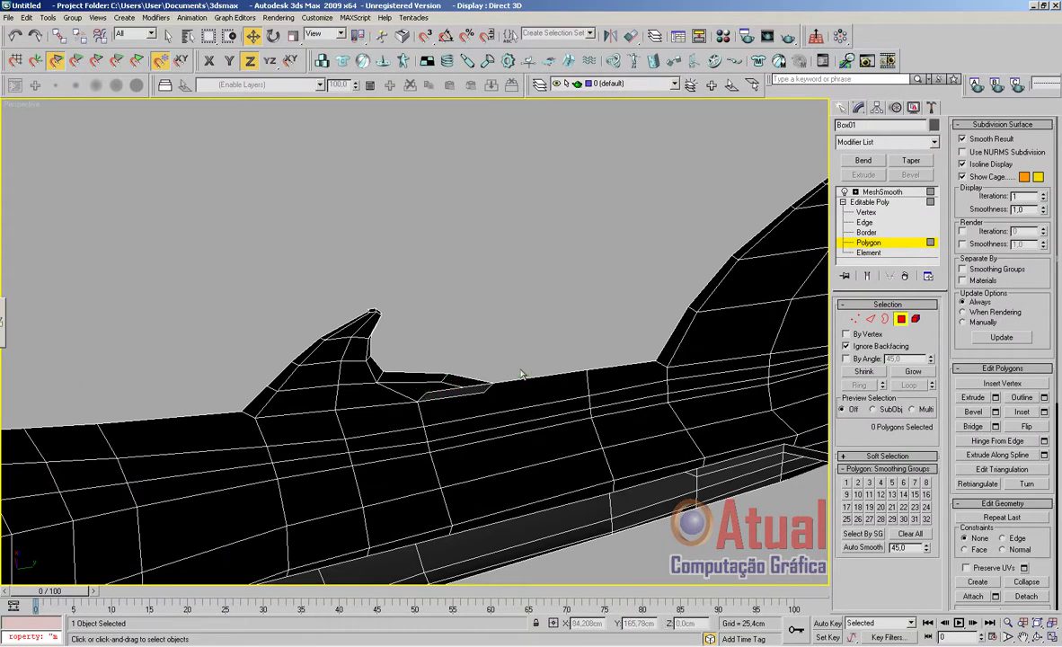
Cut a lengthwise center edge through the unsplit polygons at the dorsal fin's tip
scroll(524, 373, down, 5)
alt+middle_drag(523, 373, 548, 473)
scroll(516, 410, up, 4)
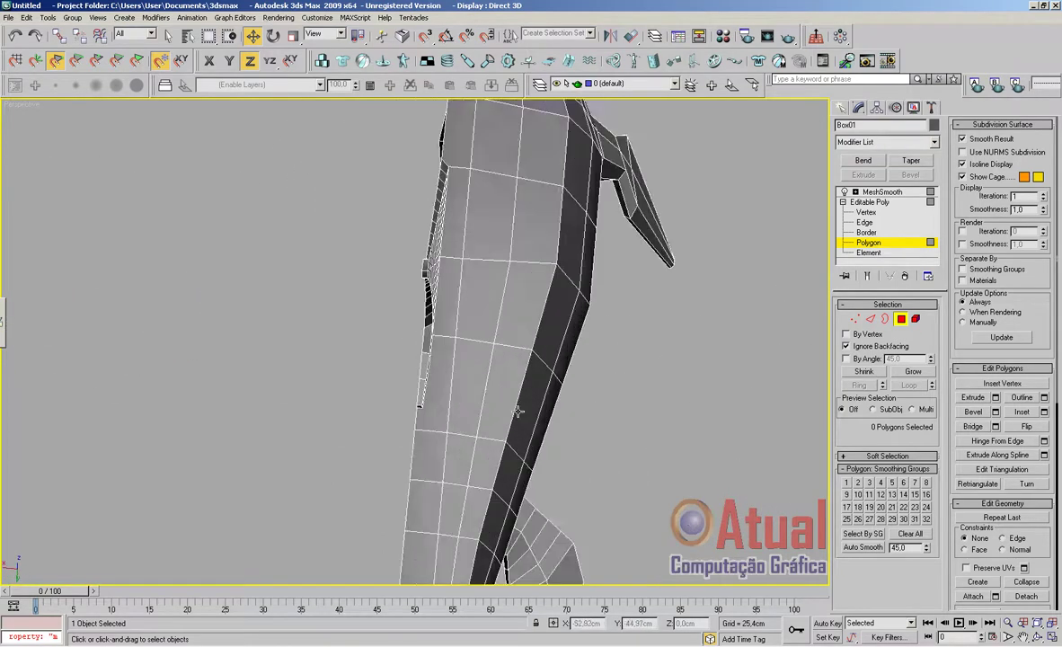
alt+middle_drag(541, 298, 599, 333)
scroll(535, 524, up, 2)
click(870, 319)
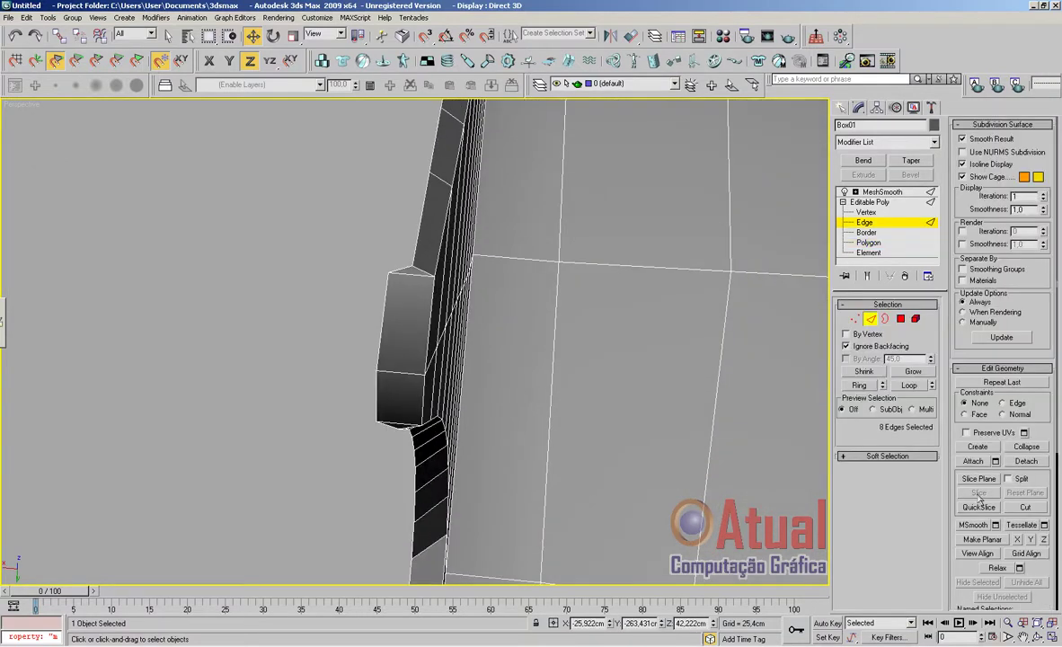
click(1028, 511)
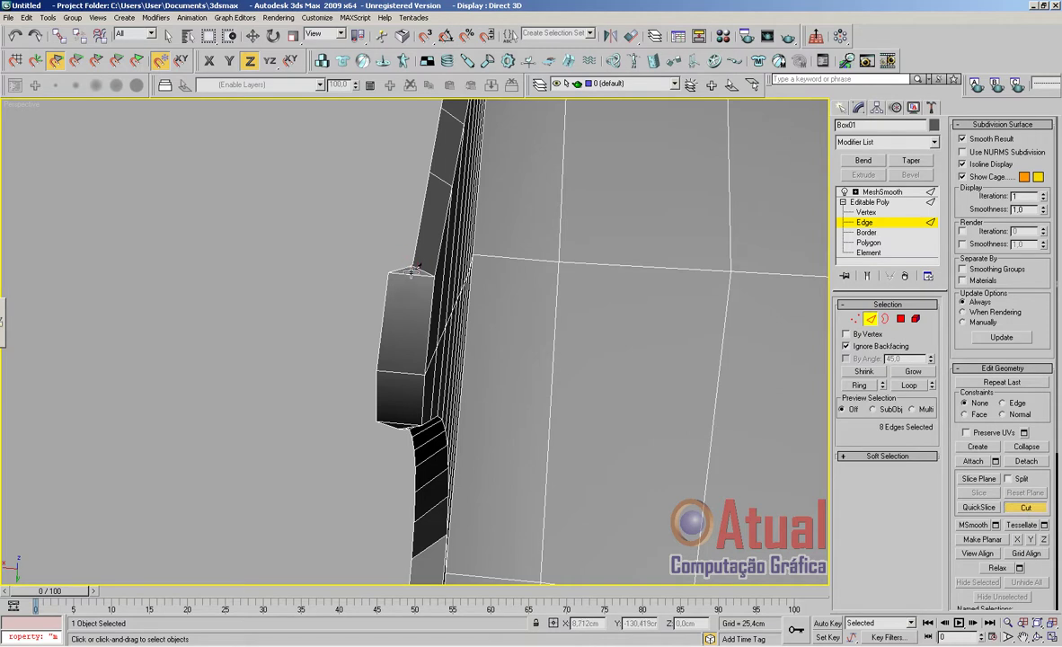
click(413, 270)
click(1022, 508)
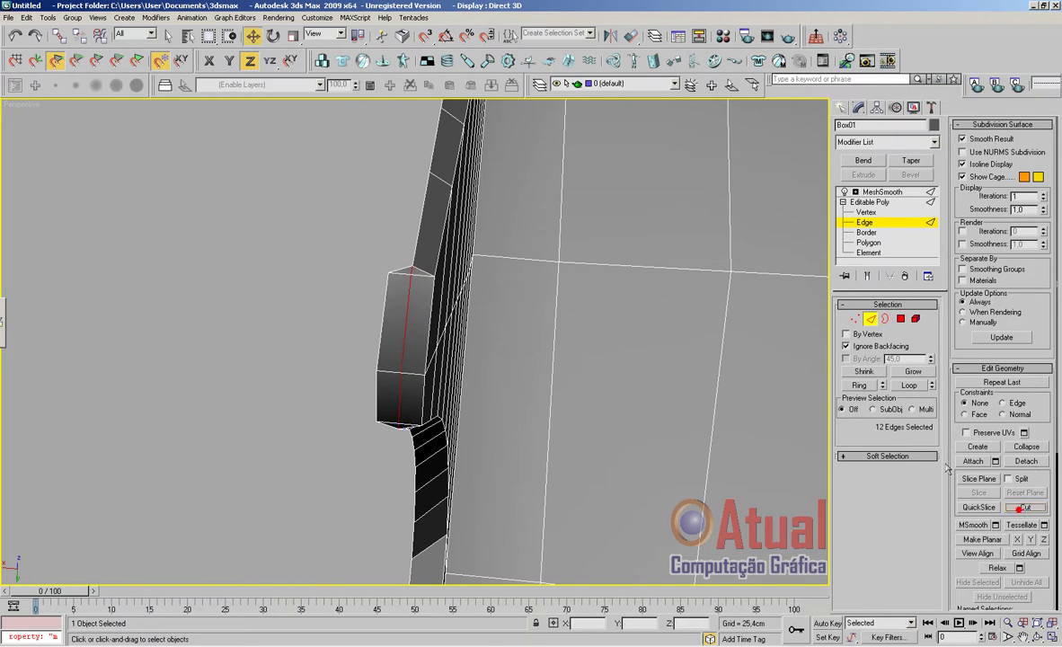
Select the four polygons on the outer side of the dorsal fin tip's center cut and delete them
click(900, 319)
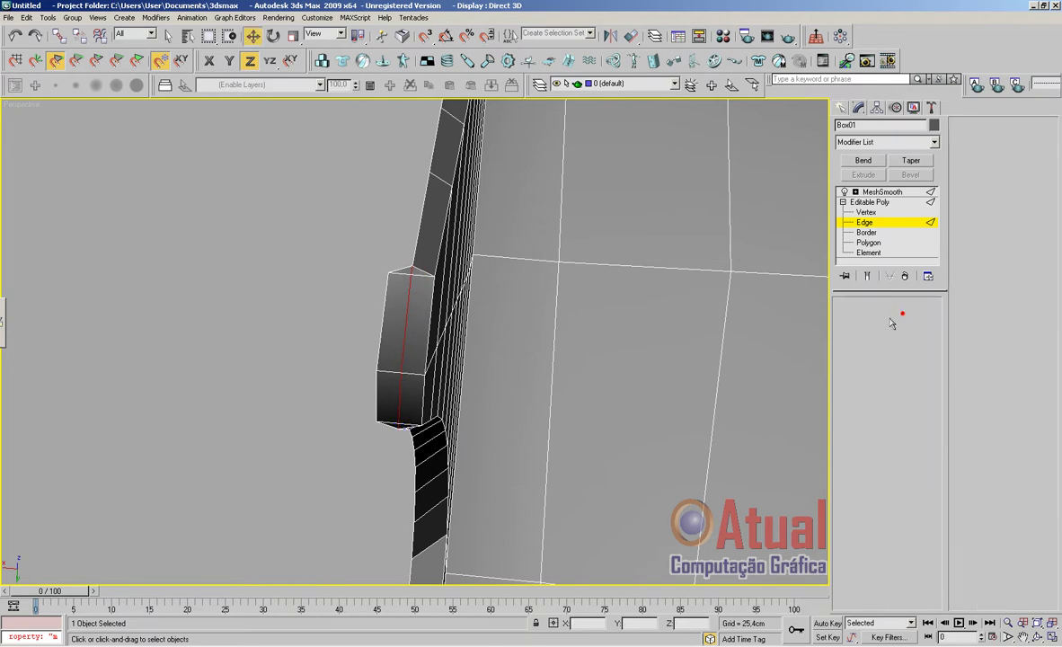
click(405, 271)
ctrl+click(397, 310)
ctrl+click(389, 399)
ctrl+click(395, 425)
key(Delete)
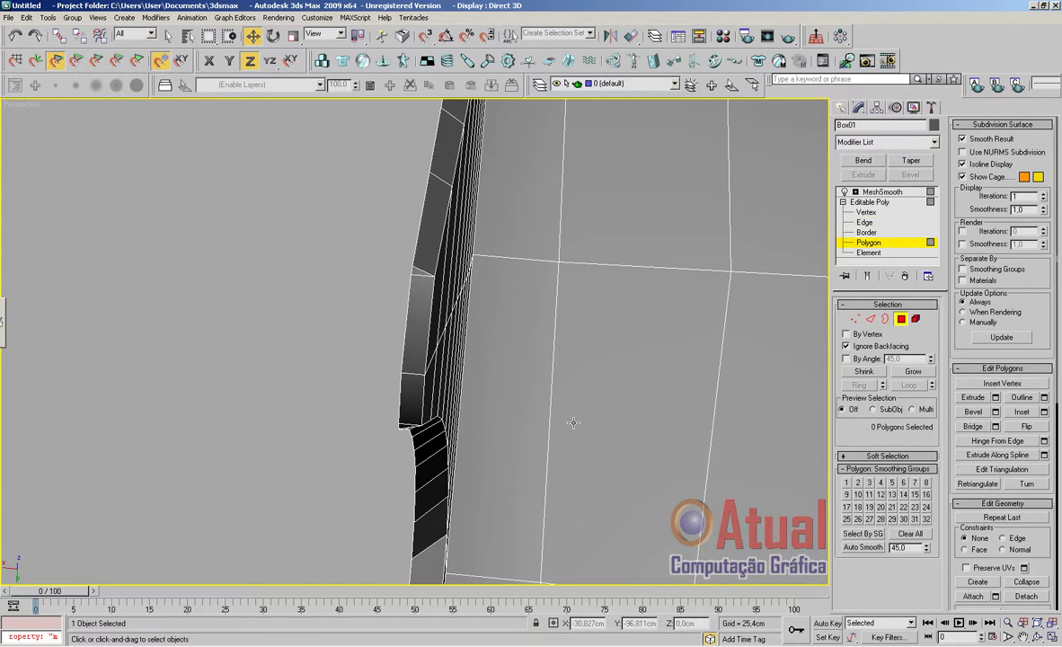
Cut a lengthwise center edge through the unsplit polygons at the small second dorsal fin's tip
scroll(570, 426, down, 6)
middle_drag(568, 429, 557, 243)
middle_drag(508, 439, 521, 233)
scroll(517, 303, up, 6)
middle_drag(555, 175, 736, 347)
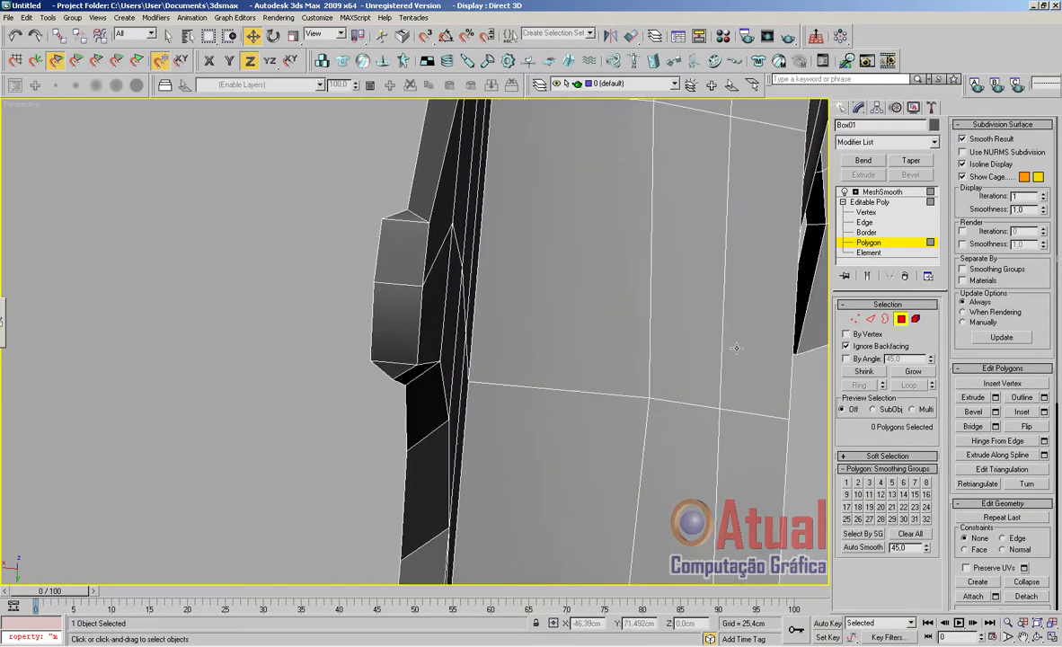
click(869, 320)
click(1020, 507)
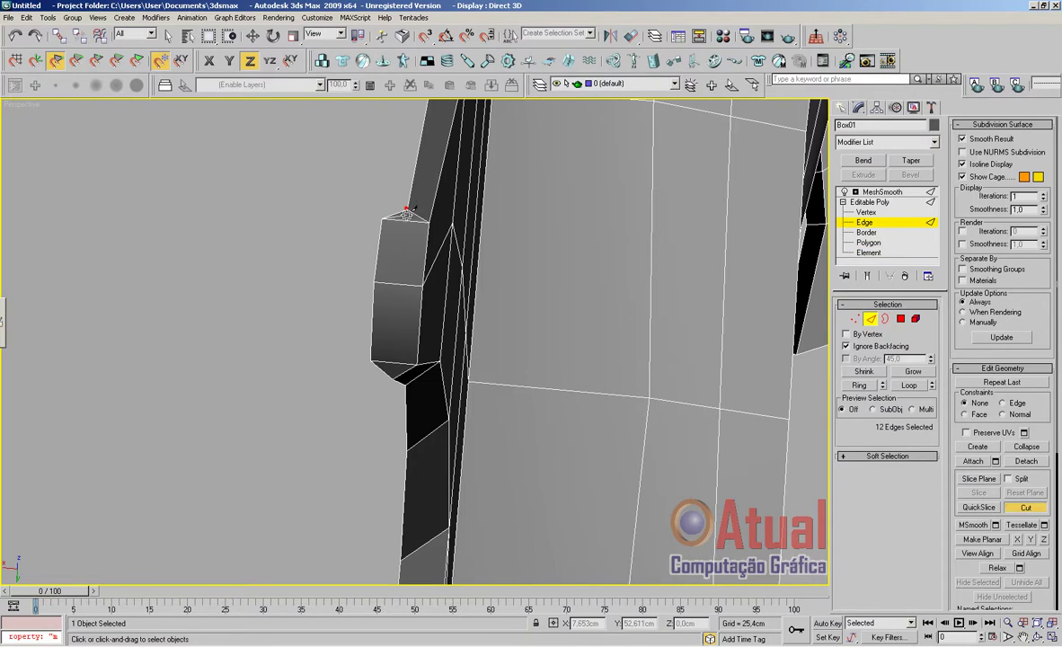
click(406, 219)
click(398, 284)
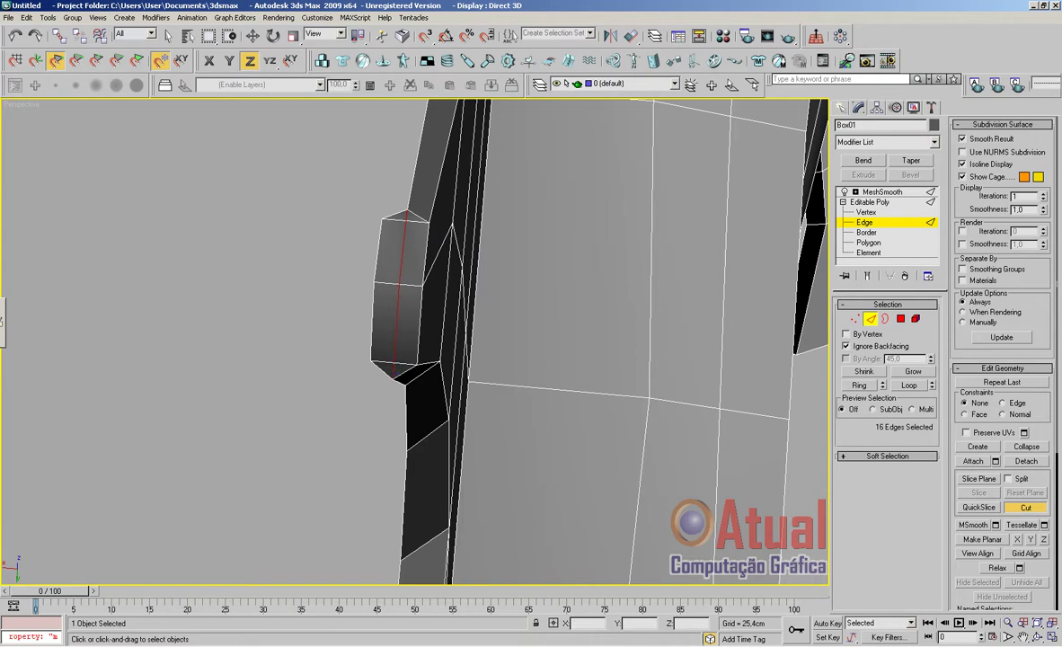
Finish cutting and delete the four polygons on the outer side of the small second dorsal fin tip's center cut
click(1016, 509)
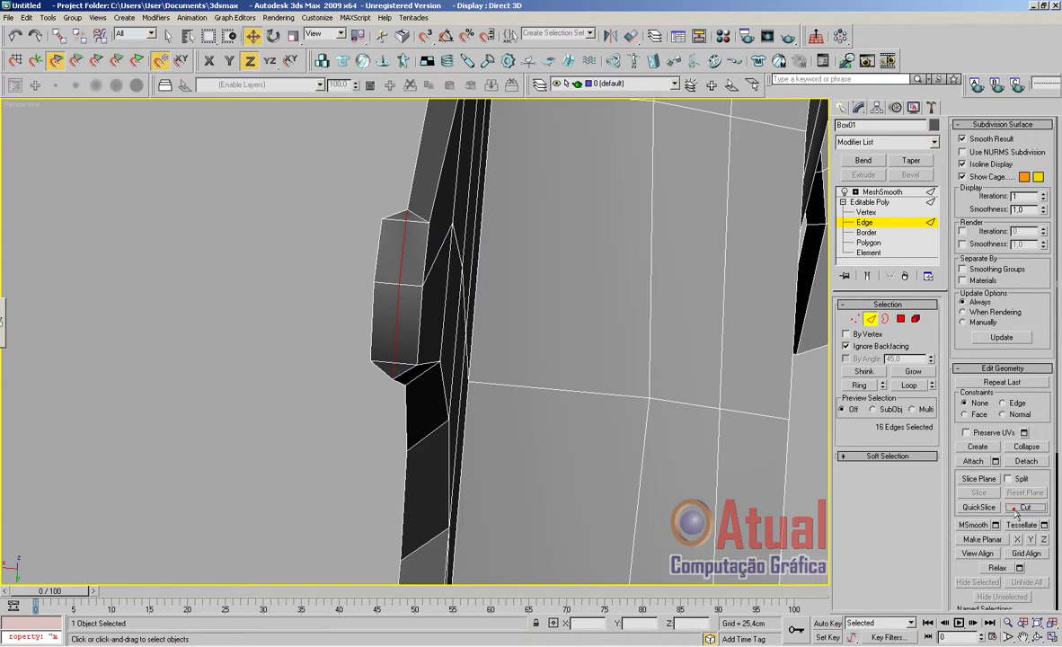
click(901, 321)
click(388, 315)
key(Delete)
click(389, 266)
key(Delete)
click(400, 217)
key(Delete)
click(384, 368)
key(Delete)
Turn off Ignore Backfacing, select all vertices of the shark half and weld them
scroll(436, 368, down, 10)
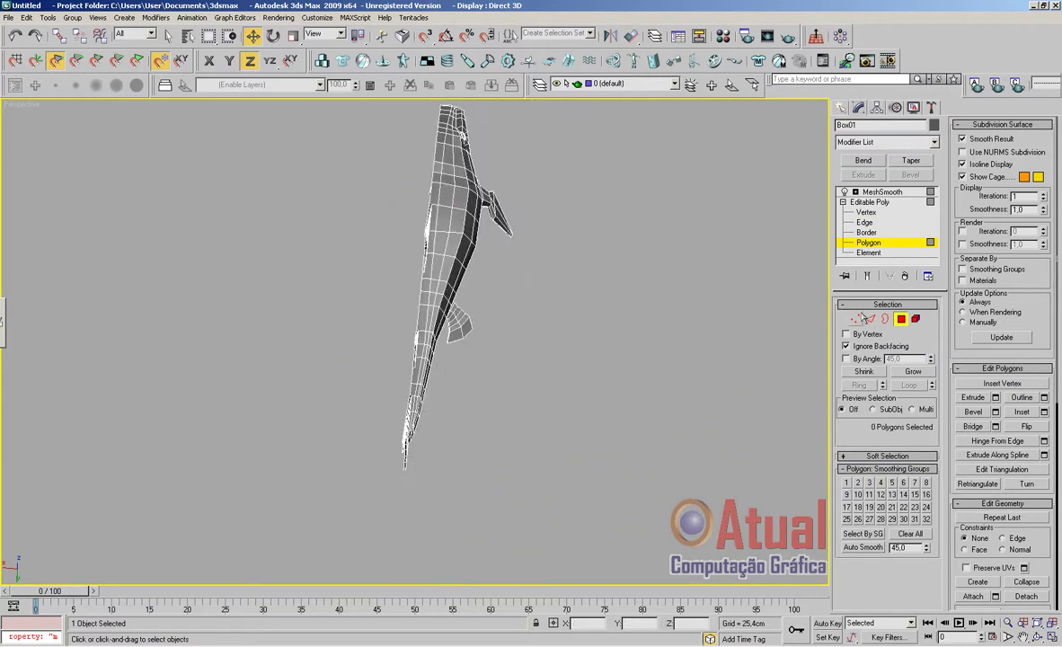
key(1)
click(845, 345)
alt+middle_drag(689, 400, 547, 346)
drag(798, 423, 235, 149)
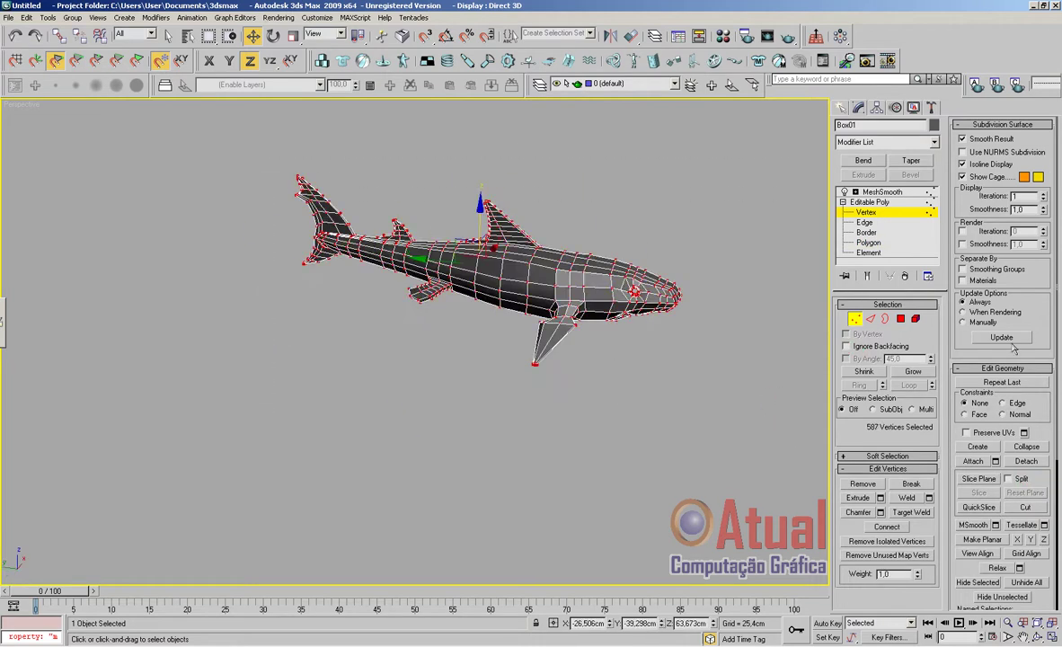
click(928, 498)
click(729, 352)
Select three vertices on the rear edge of the inner mouth wall and reposition them together
alt+middle_drag(747, 349, 650, 342)
scroll(585, 329, up, 5)
middle_drag(586, 330, 455, 405)
alt+middle_drag(456, 405, 521, 440)
scroll(521, 440, up, 3)
middle_drag(629, 438, 674, 410)
scroll(673, 410, up, 4)
click(705, 369)
ctrl+click(708, 390)
ctrl+click(730, 355)
drag(716, 326, 734, 422)
Adjust individual vertices along the lower rear edge of the inner mouth wall in Y and Z
click(699, 417)
click(705, 443)
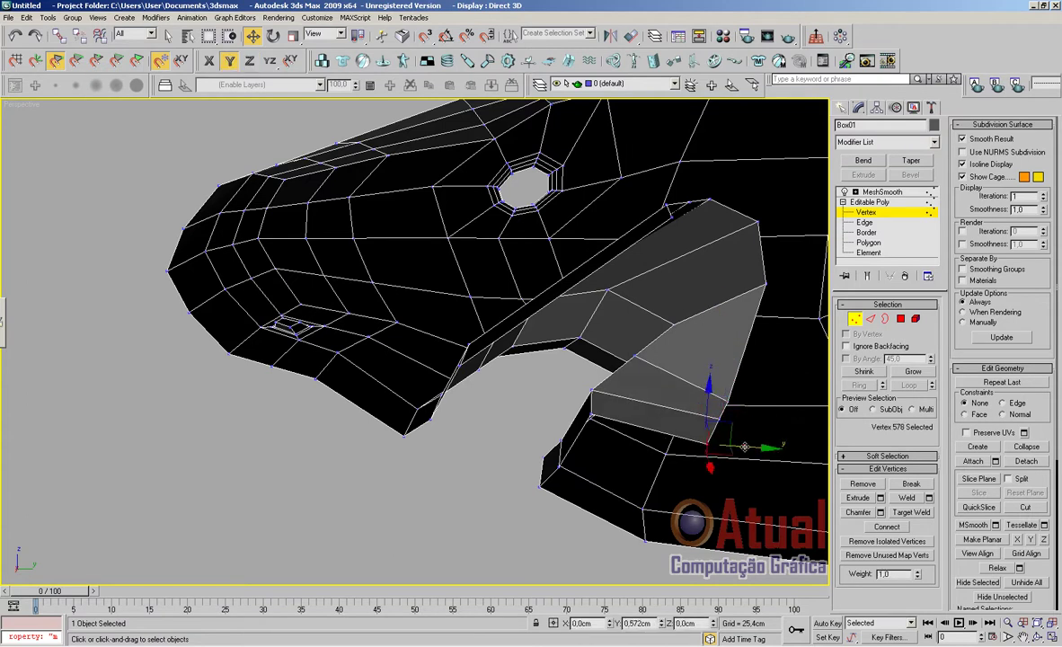
click(720, 425)
click(727, 401)
drag(729, 383, 732, 371)
Select the ring of edges running along the inner mouth wall and connect them with one new edge loop
middle_drag(737, 396, 688, 412)
scroll(688, 412, down, 3)
alt+middle_drag(651, 379, 685, 374)
click(872, 319)
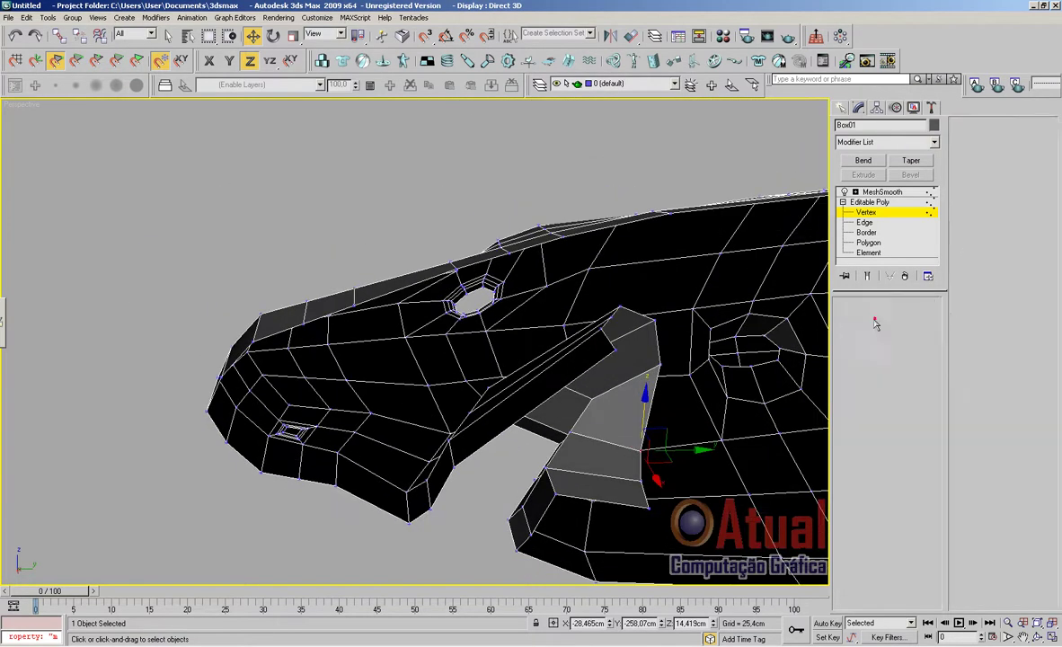
click(634, 505)
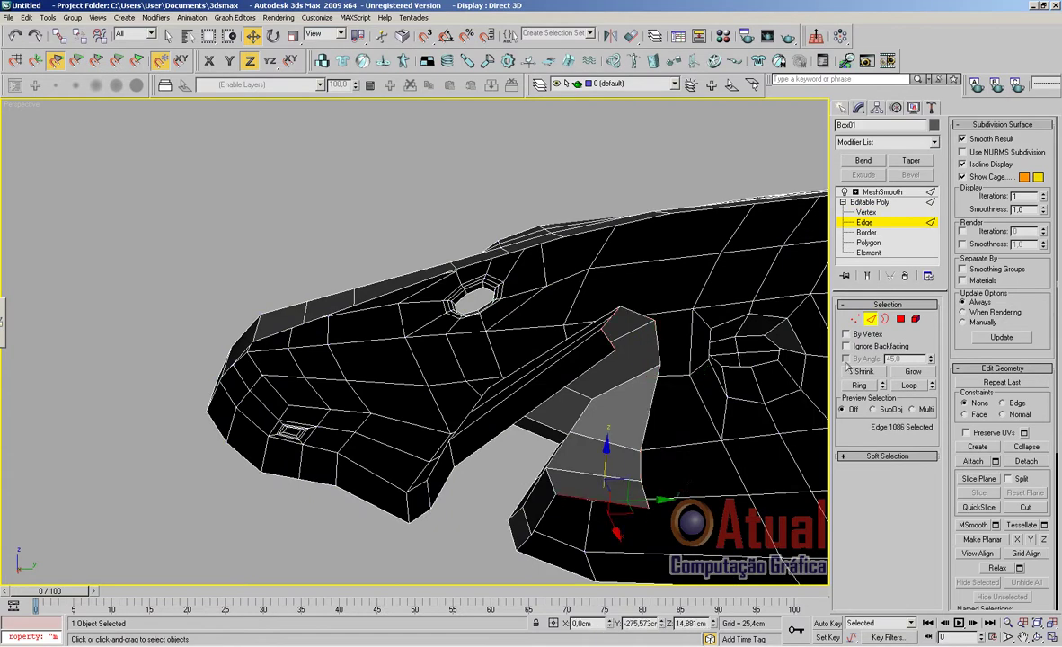
click(860, 385)
right_click(631, 438)
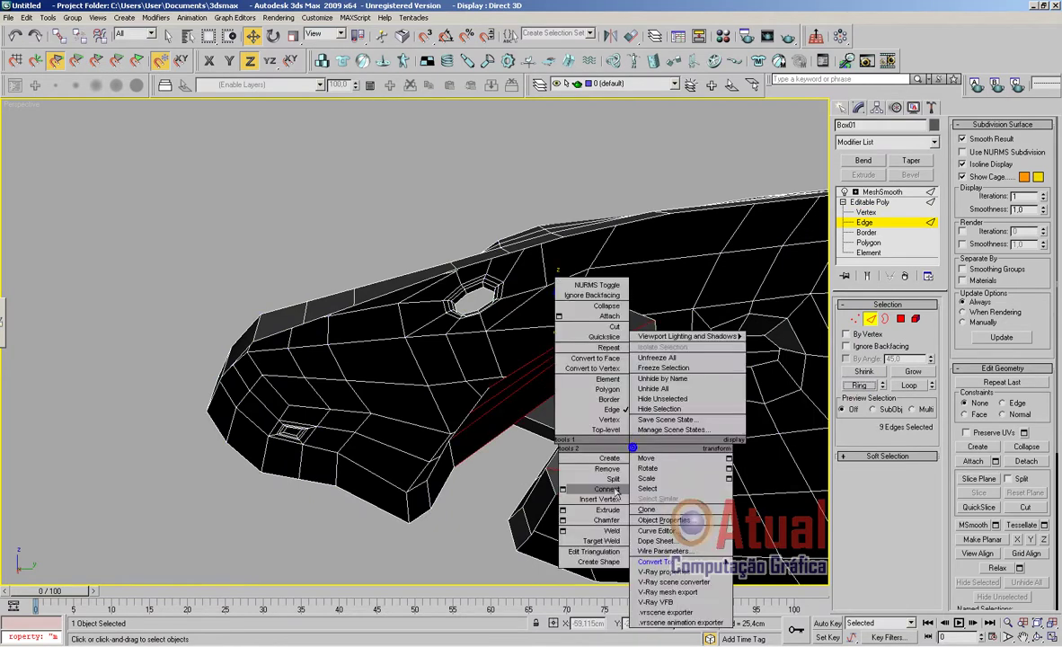
click(17, 35)
drag(1037, 571, 1050, 465)
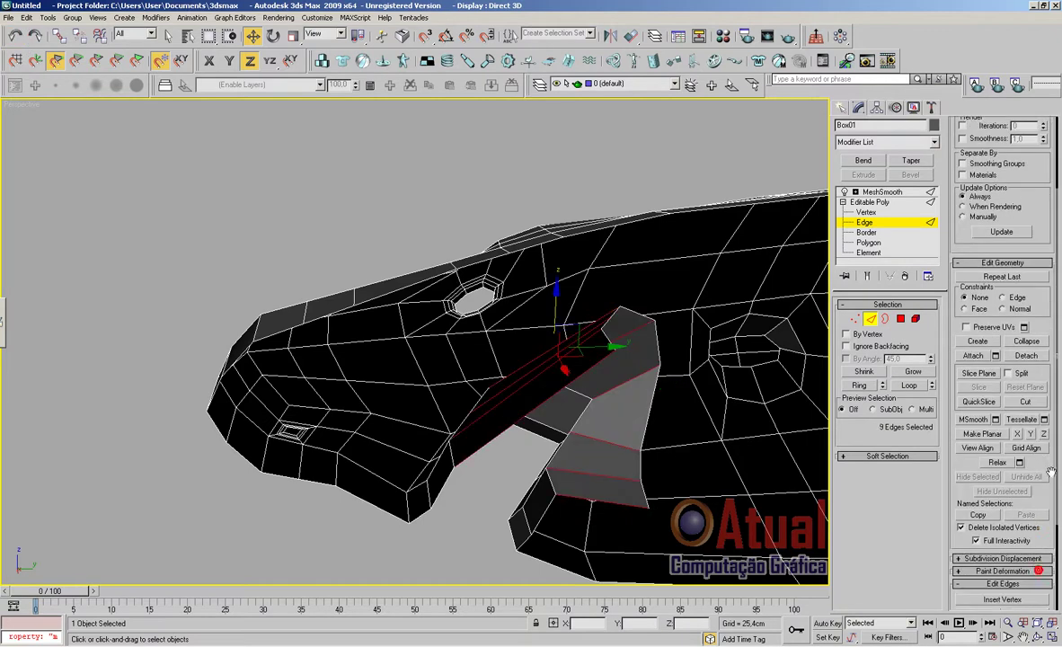
drag(1051, 600, 1052, 481)
click(1043, 534)
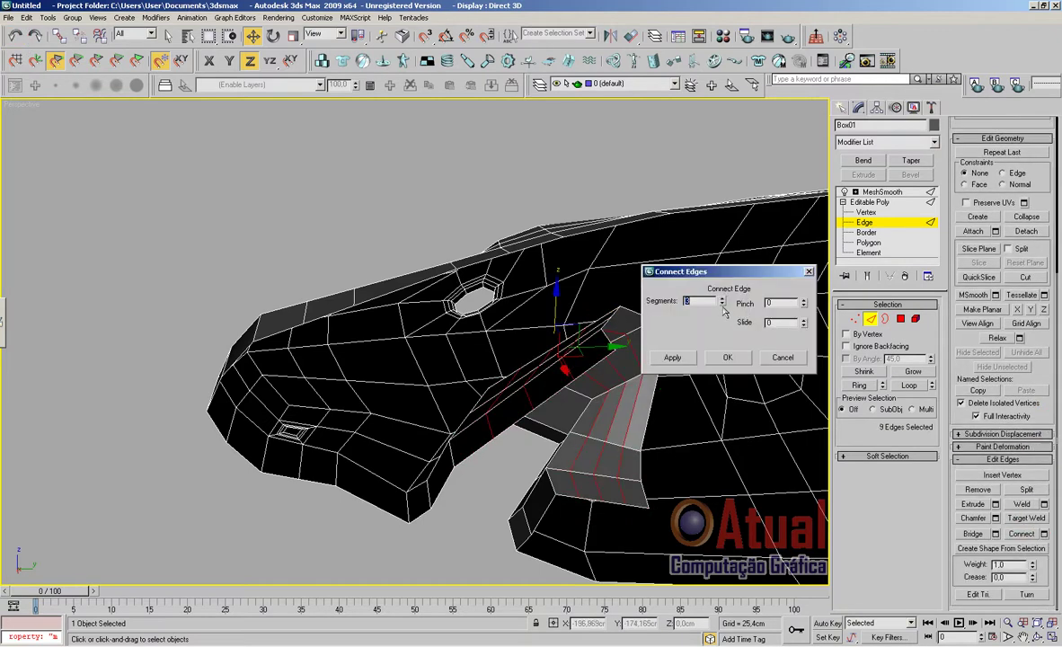
click(727, 357)
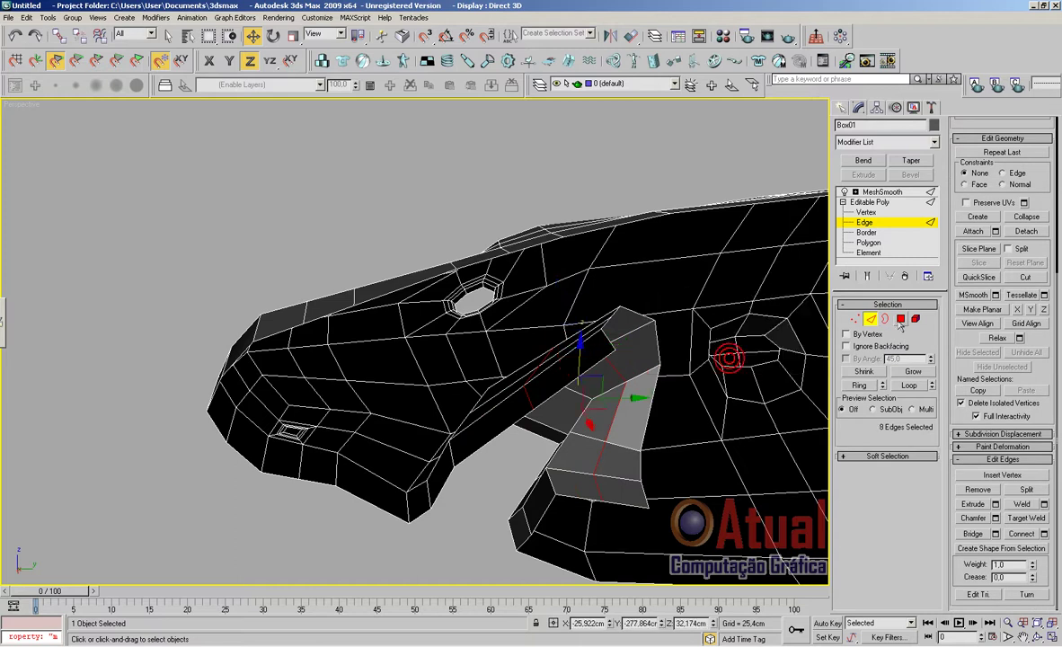
Select the five open edges along the rear border of the inner mouth wall
click(885, 319)
click(873, 319)
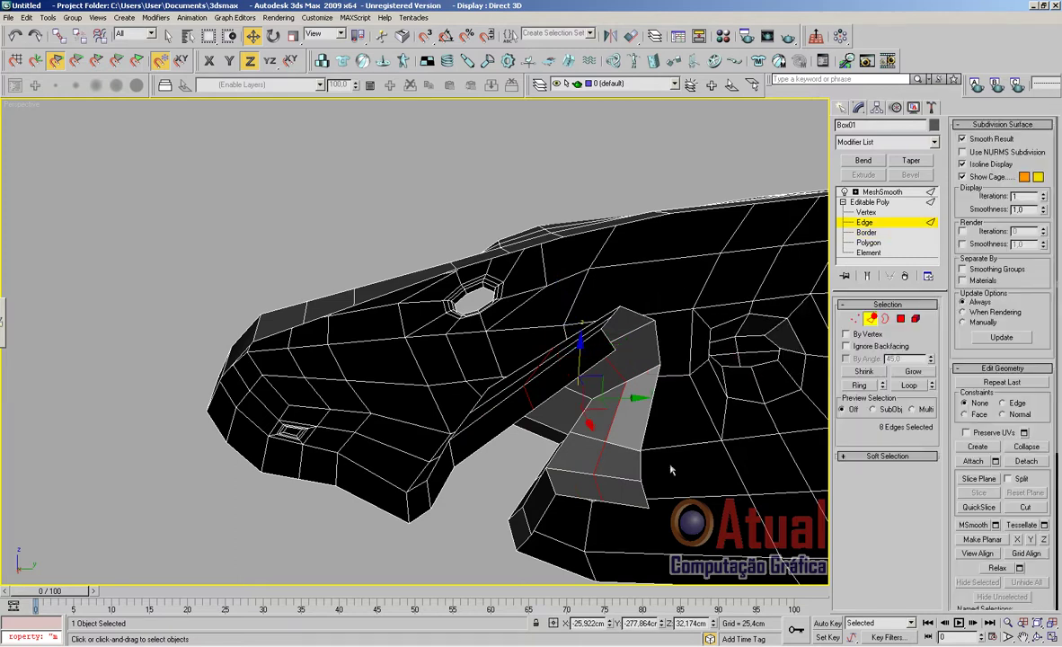
click(646, 493)
ctrl+click(641, 466)
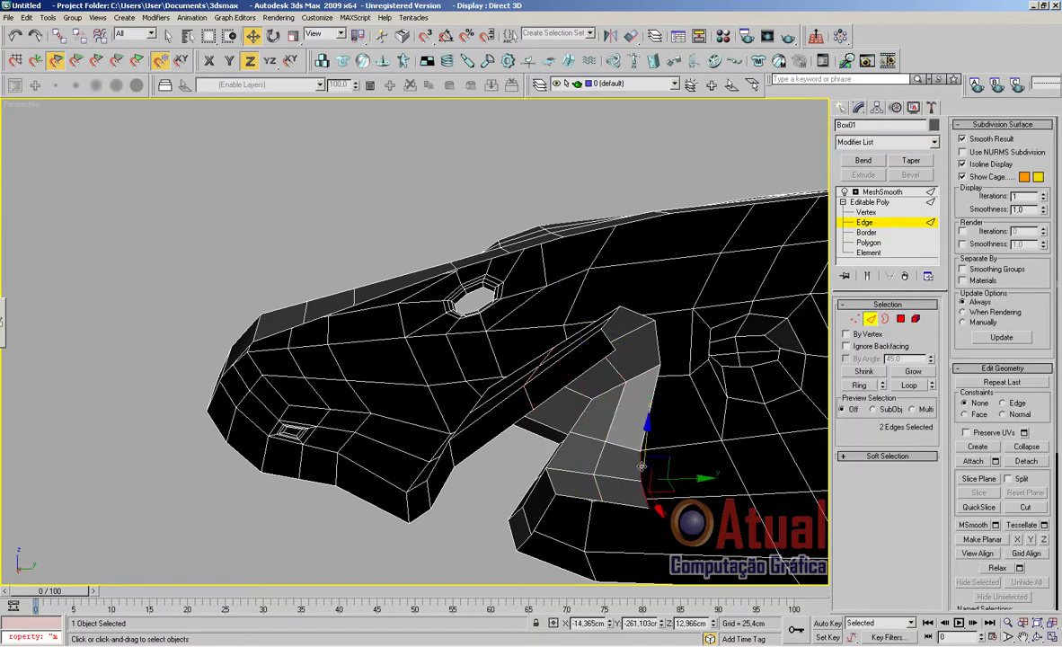
ctrl+click(649, 416)
ctrl+click(658, 348)
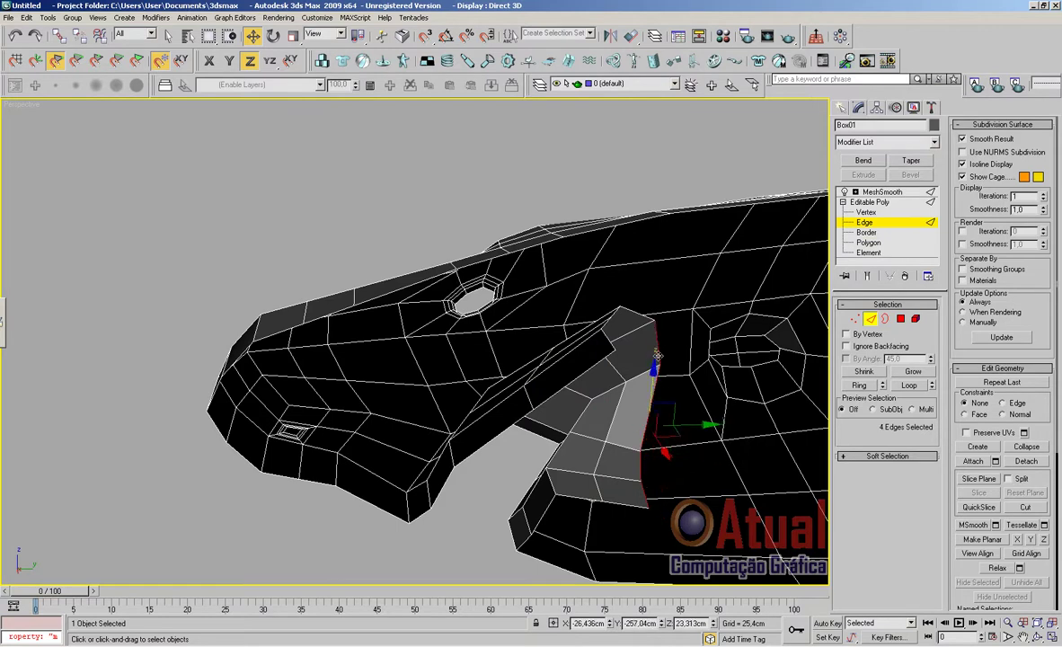
ctrl+click(638, 314)
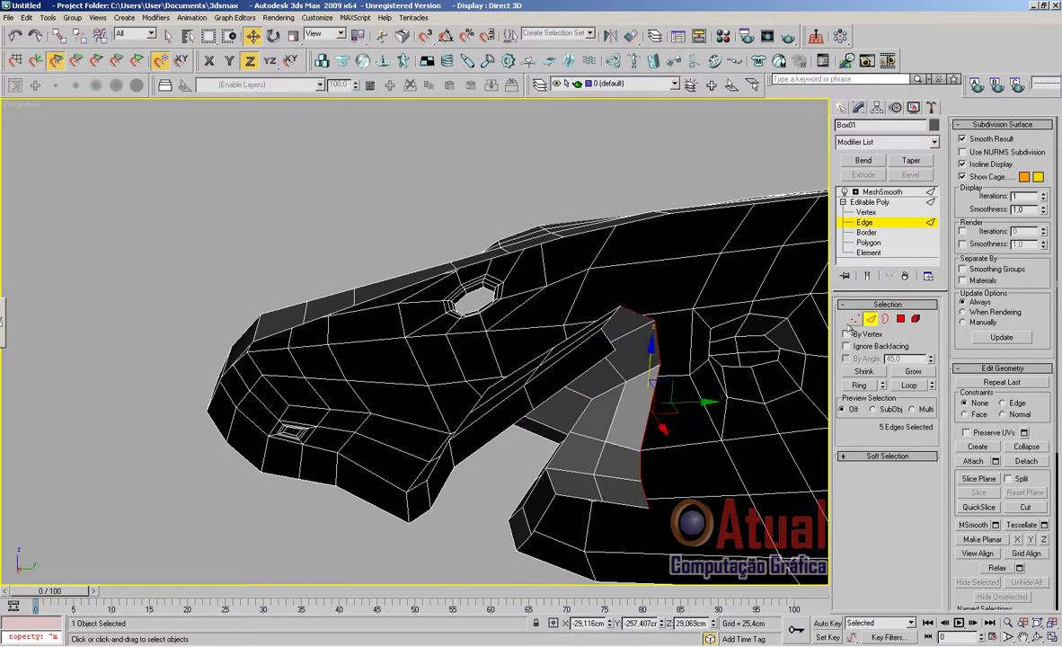
Select the vertices along the upper edge of the inner mouth wall and reposition them together
click(854, 321)
scroll(717, 381, down, 3)
alt+middle_drag(717, 381, 649, 492)
scroll(728, 359, up, 3)
middle_drag(728, 360, 663, 282)
scroll(637, 427, up, 2)
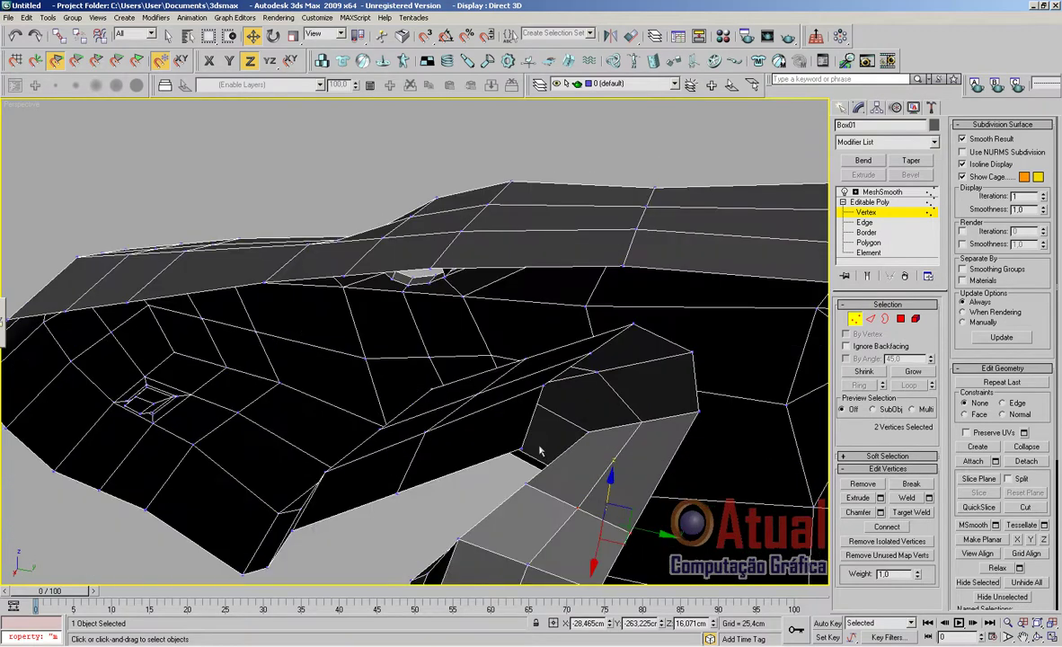
click(523, 450)
ctrl+click(544, 387)
ctrl+click(590, 354)
ctrl+click(632, 323)
ctrl+click(691, 351)
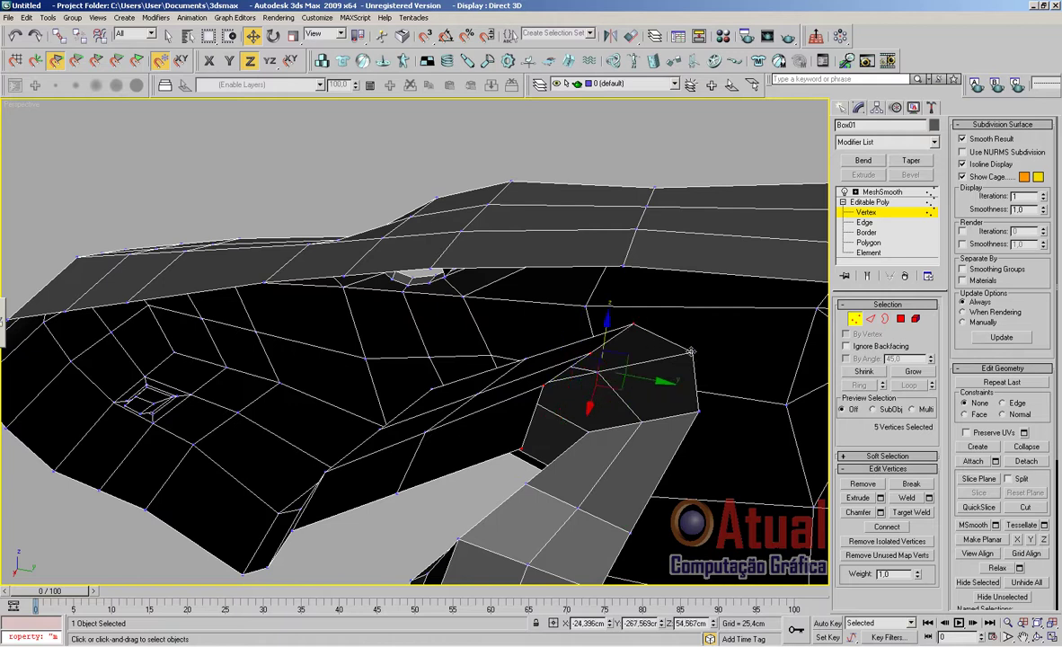
drag(605, 332, 677, 428)
alt+click(705, 395)
drag(669, 440, 674, 441)
Move individual vertices at the upper rear of the inner mouth wall along Y to even out its border
alt+middle_drag(674, 441, 677, 279)
alt+middle_drag(616, 355, 638, 392)
click(635, 427)
drag(681, 425, 657, 431)
click(608, 369)
drag(652, 369, 687, 308)
click(622, 337)
click(632, 308)
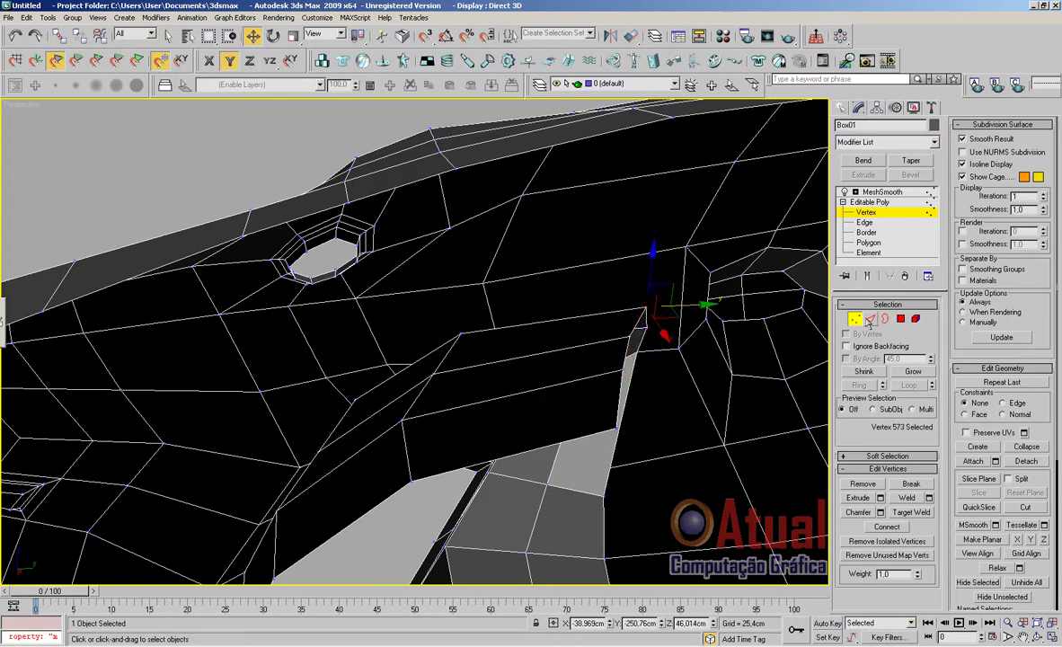
Add three upper edges to the inner mouth wall's rear border selection and move all eight edges along Y deeper into the body
click(868, 322)
alt+middle_drag(723, 382, 650, 396)
alt+middle_drag(602, 329, 701, 525)
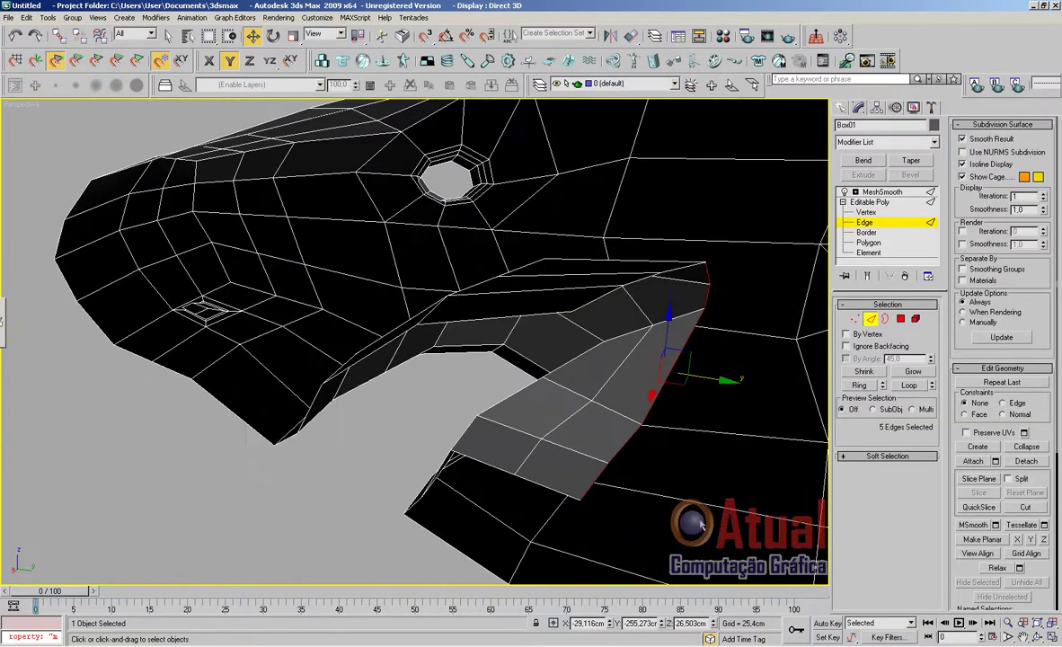
ctrl+click(600, 298)
ctrl+click(636, 283)
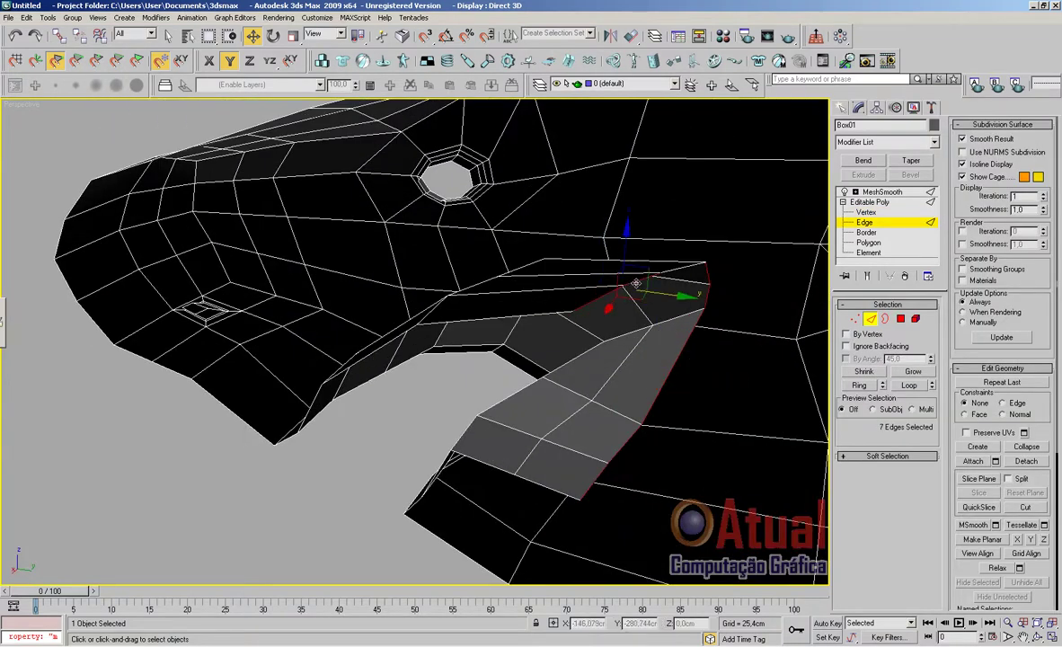
ctrl+click(672, 270)
alt+middle_drag(571, 362, 587, 372)
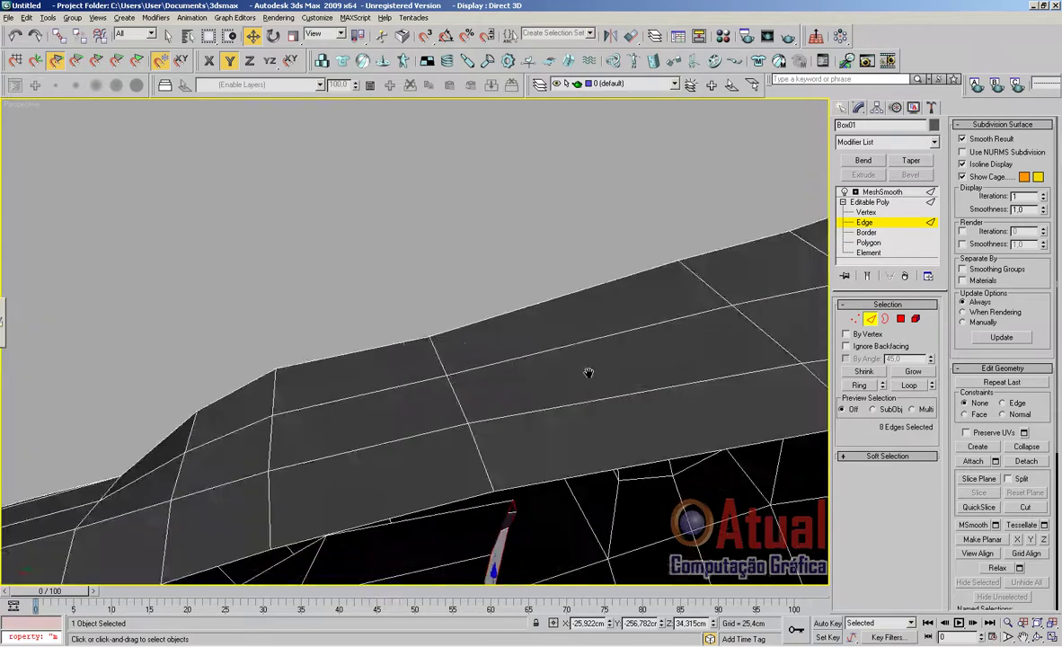
scroll(595, 402, down, 3)
middle_drag(595, 414, 589, 399)
drag(482, 425, 577, 448)
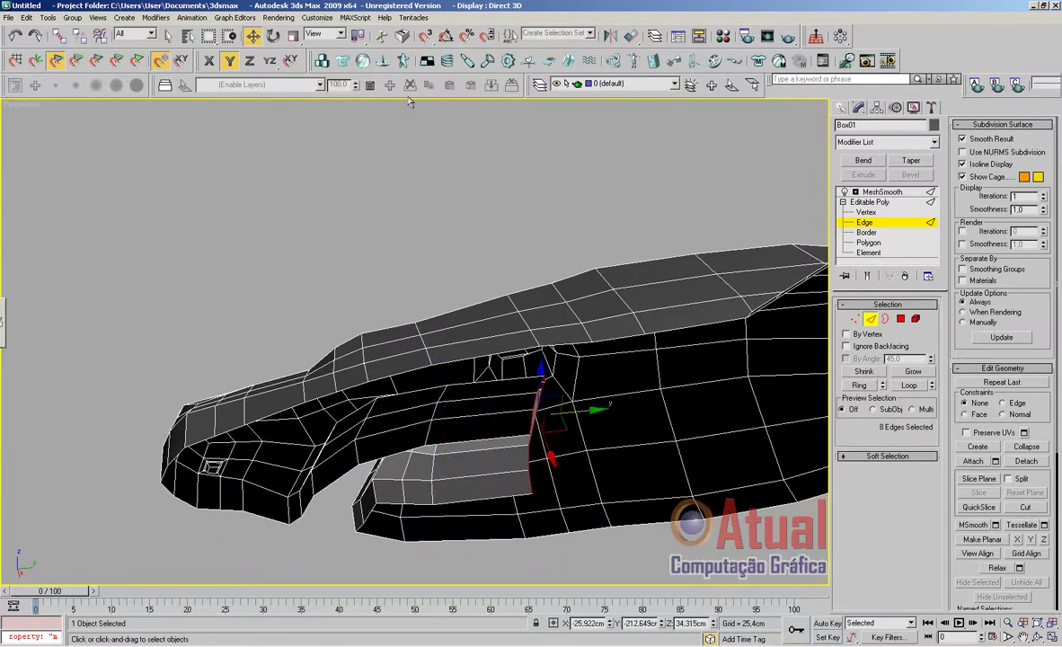
Scale the eight rear border edges of the inner mouth along Y to flatten them into line
click(295, 39)
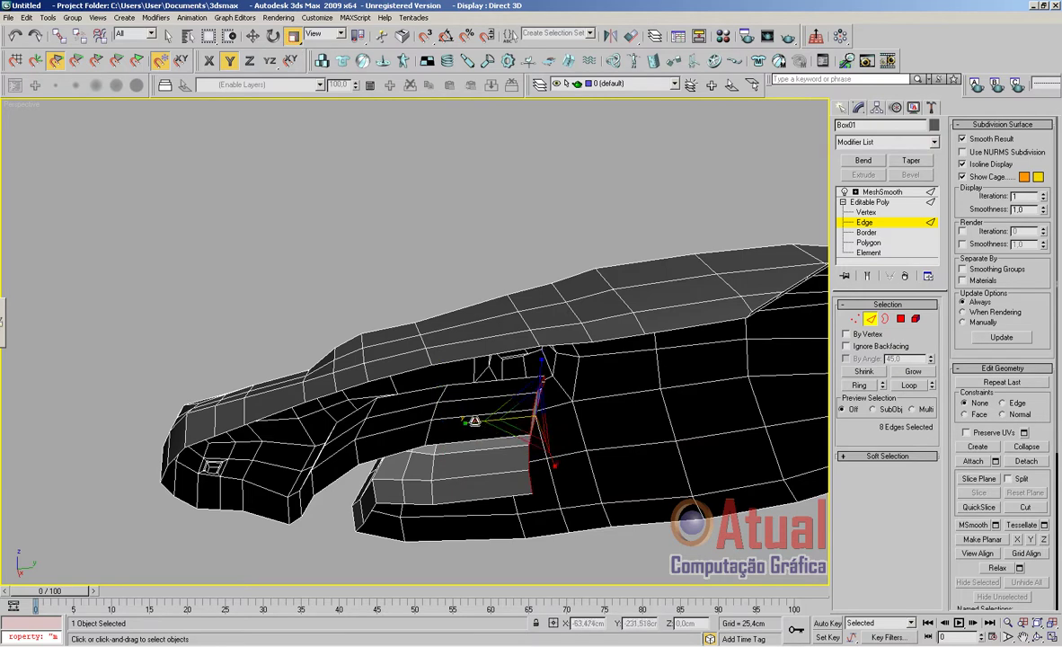
drag(474, 421, 643, 449)
drag(469, 424, 646, 443)
alt+middle_drag(589, 456, 745, 366)
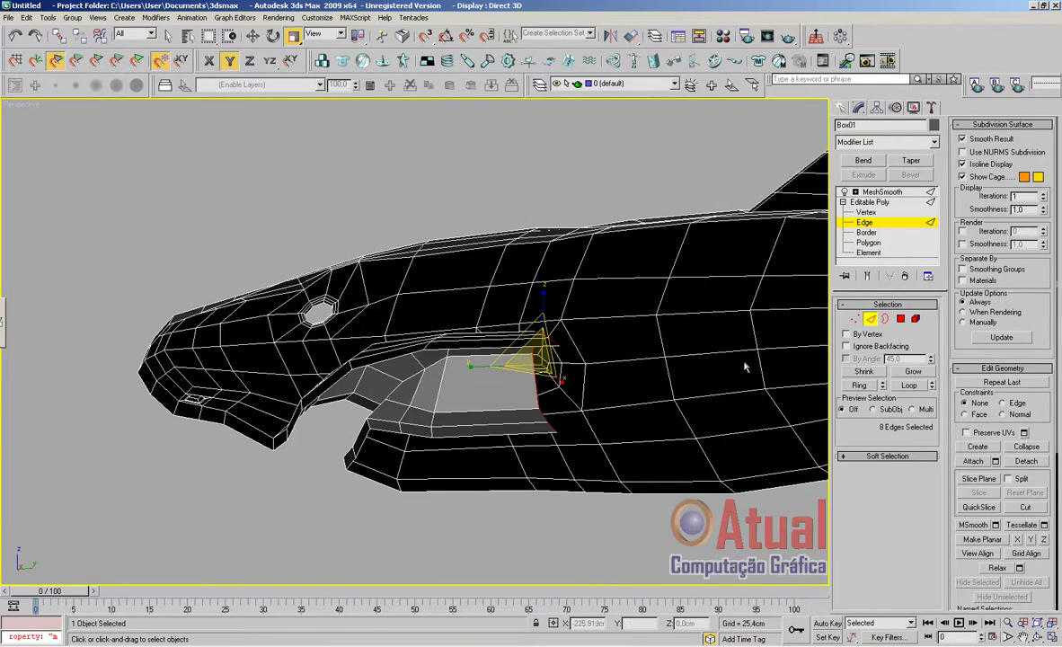
Return to the whole Editable Poly object and show it in the Front view, shaded with edged faces
click(878, 204)
middle_drag(697, 459, 623, 377)
key(f)
scroll(630, 404, down, 2)
key(F3)
key(F4)
mouse_move(582, 423)
middle_down()
mouse_move(614, 413)
mouse_move(573, 457)
middle_up()
scroll(611, 423, up, 3)
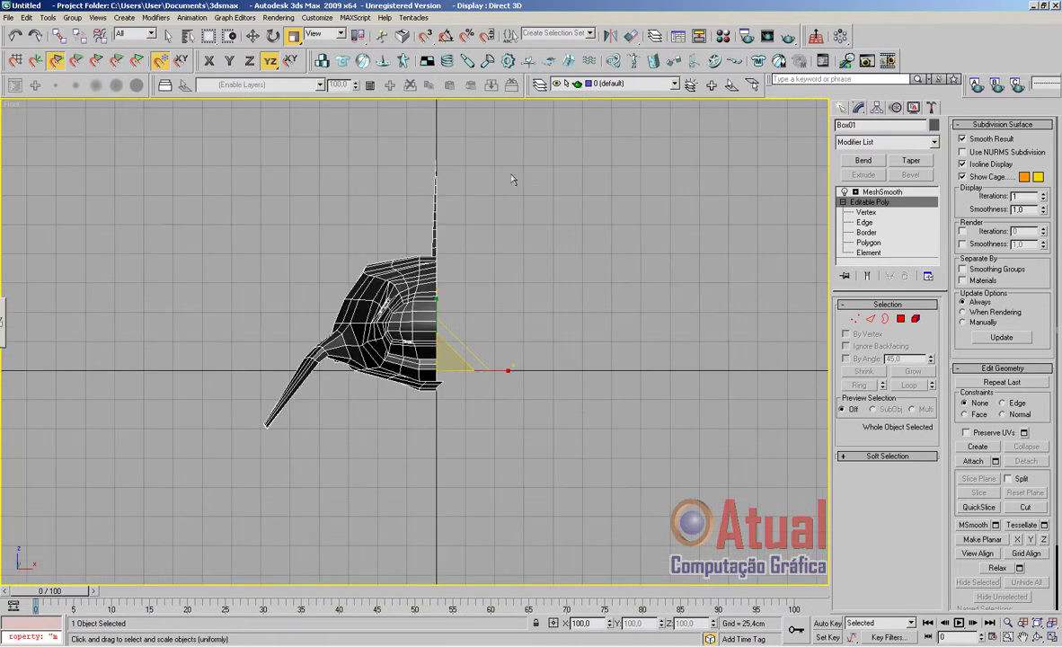
Move the lower jaw vertices that stick out past the center line back onto it along X
scroll(505, 364, up, 2)
middle_drag(587, 389, 577, 350)
scroll(505, 322, up, 2)
click(855, 320)
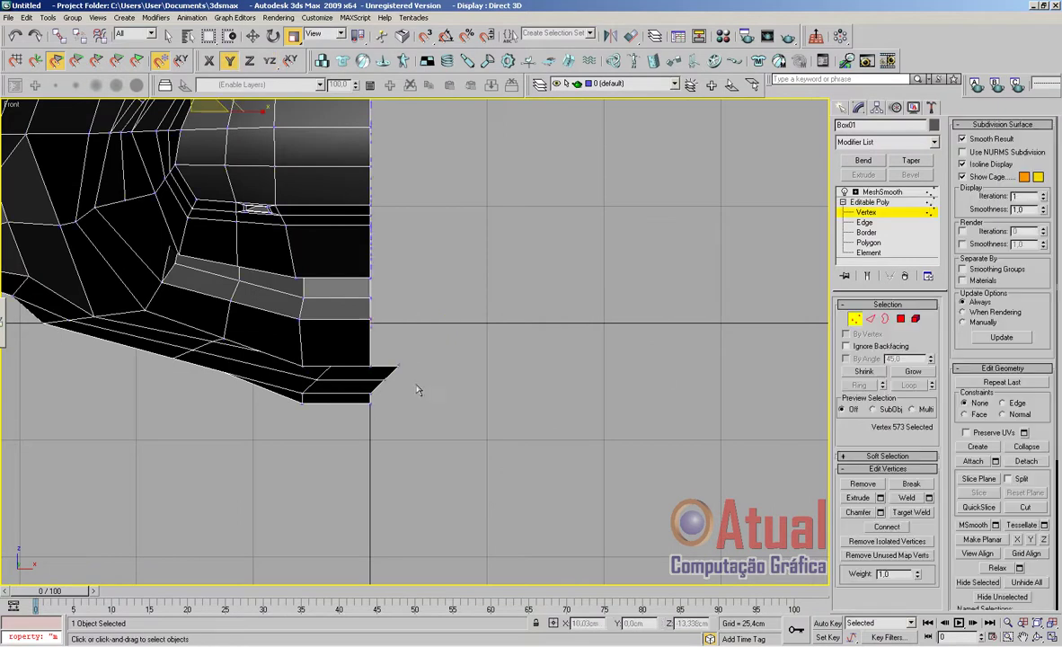
drag(386, 356, 383, 352)
click(254, 38)
click(392, 413)
click(384, 381)
drag(427, 382, 411, 380)
click(397, 366)
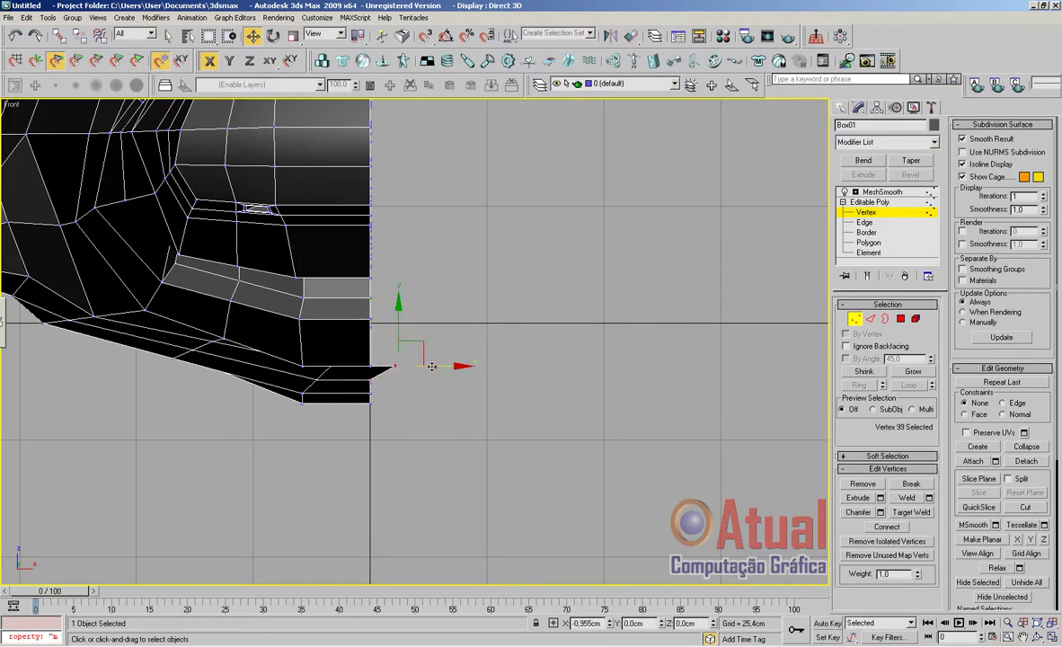
drag(407, 368, 379, 367)
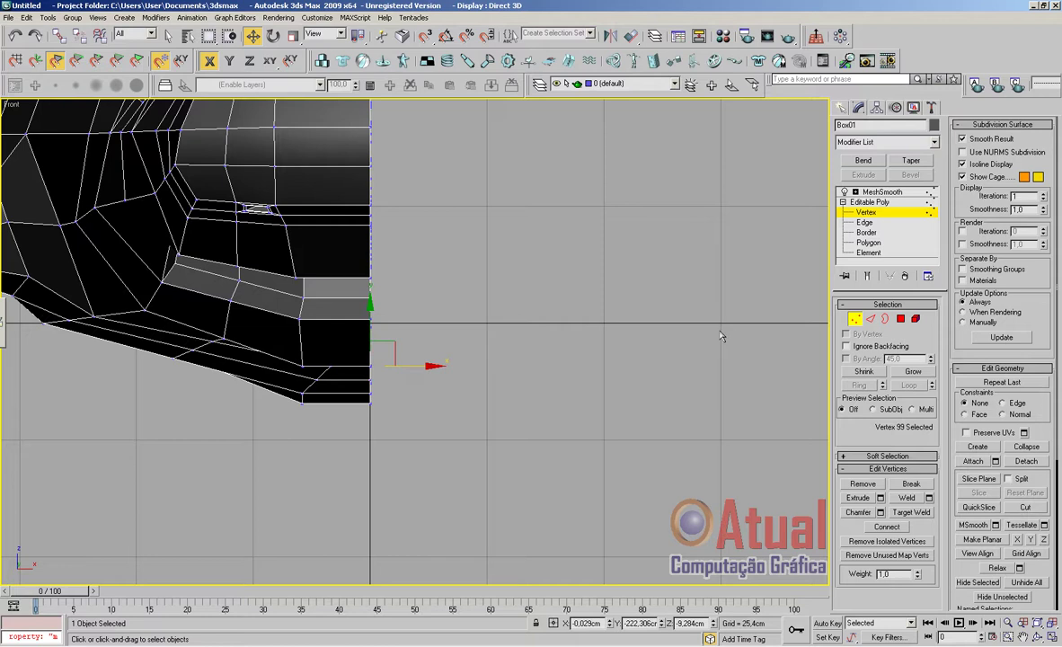
Apply a Symmetry modifier above the Editable Poly, mirroring on the X axis with Flip enabled
click(868, 202)
click(934, 142)
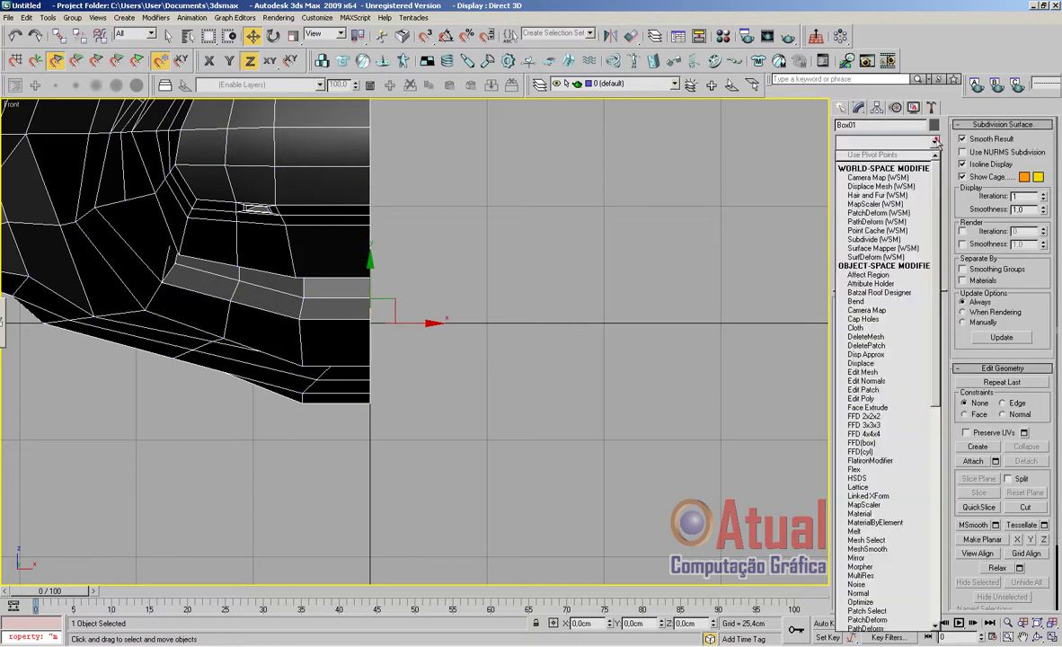
drag(937, 185, 936, 432)
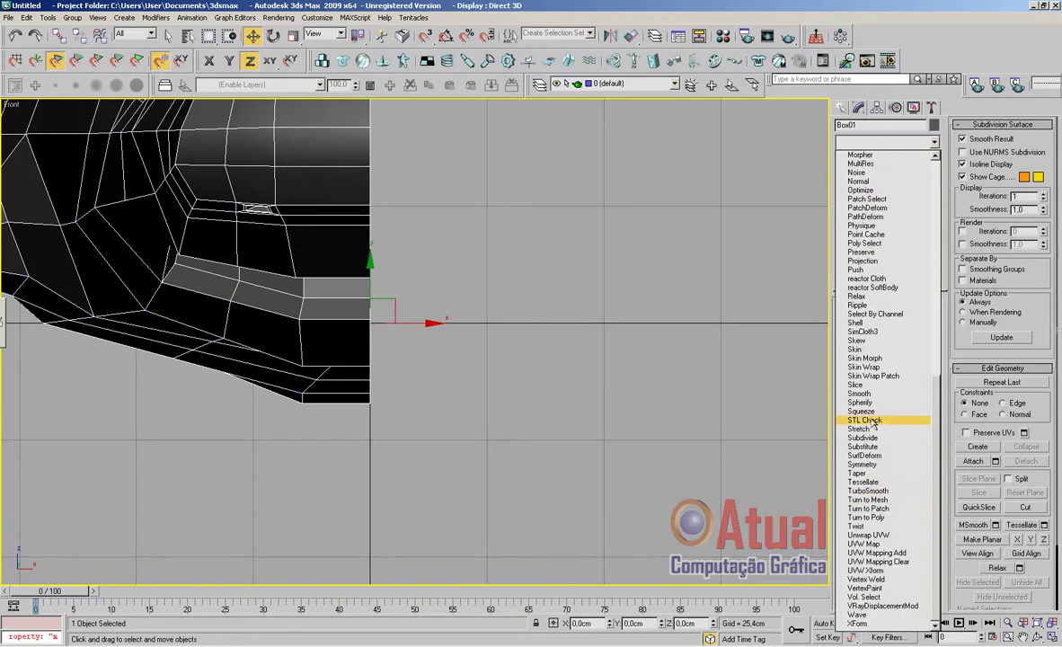
click(862, 464)
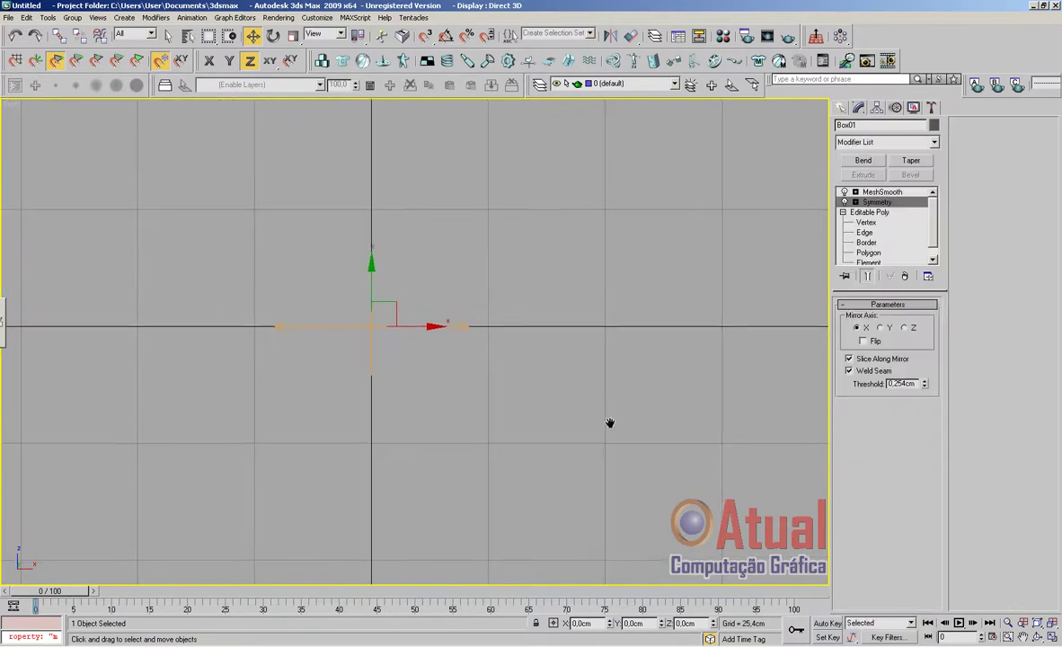
click(863, 341)
scroll(590, 391, down, 3)
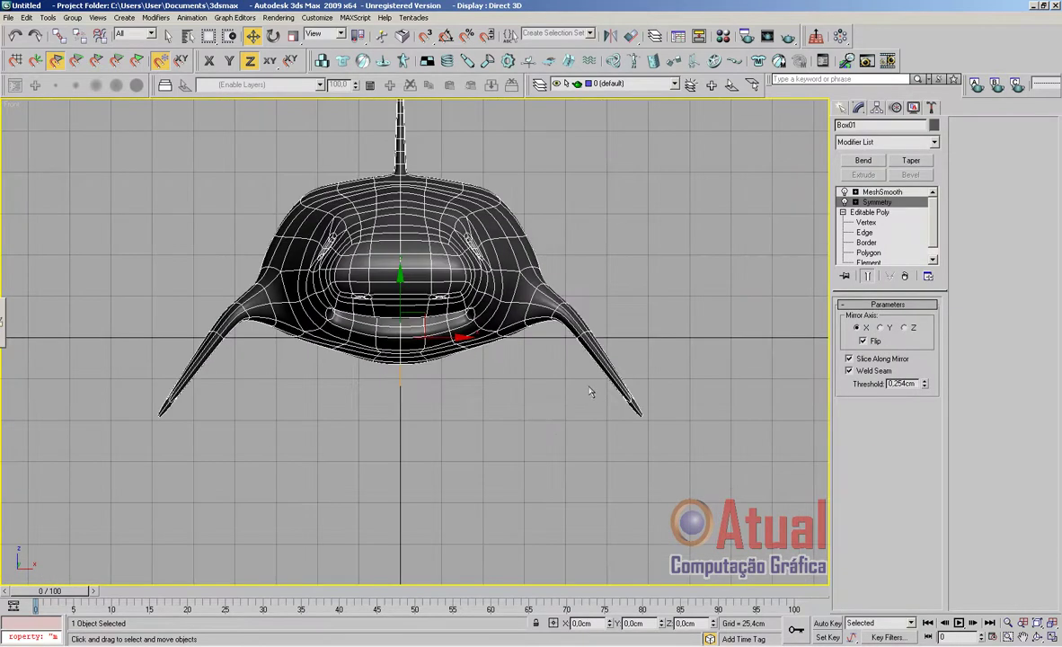
Deselect the shark, hide its edges and examine the smoothed, mirrored model in the Perspective view
click(549, 433)
key(F4)
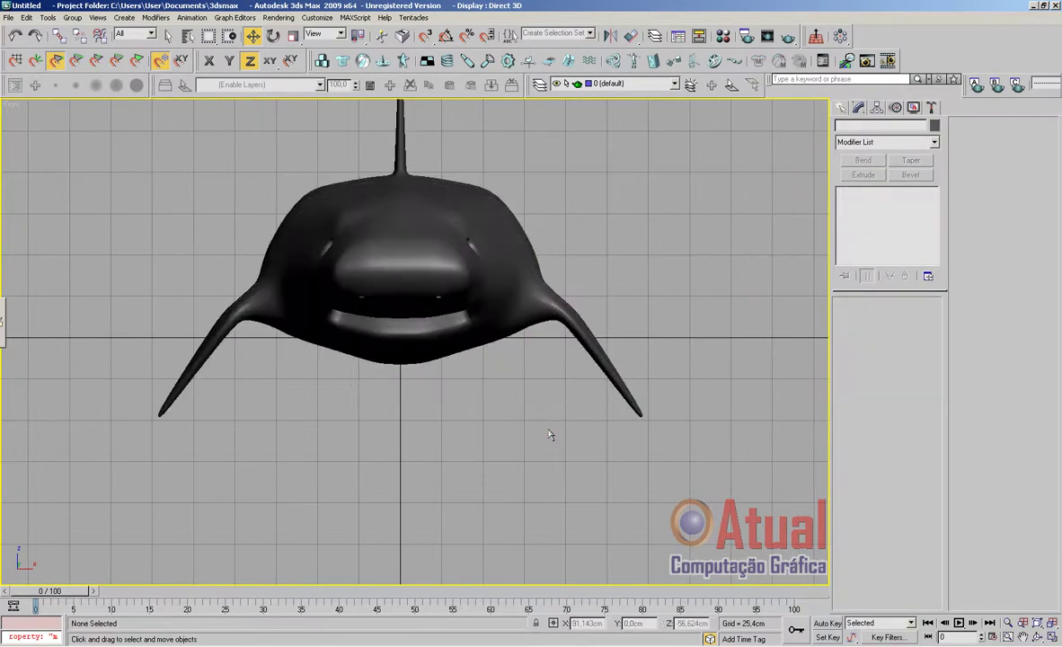
key(p)
key(z)
alt+middle_drag(547, 429, 581, 404)
scroll(694, 442, up, 3)
scroll(580, 404, up, 5)
Select two vertices on the head above the eye in the Editable Poly and raise them slightly along Z
click(586, 419)
click(884, 224)
alt+middle_drag(574, 413, 489, 382)
middle_drag(489, 382, 457, 372)
scroll(426, 380, up, 5)
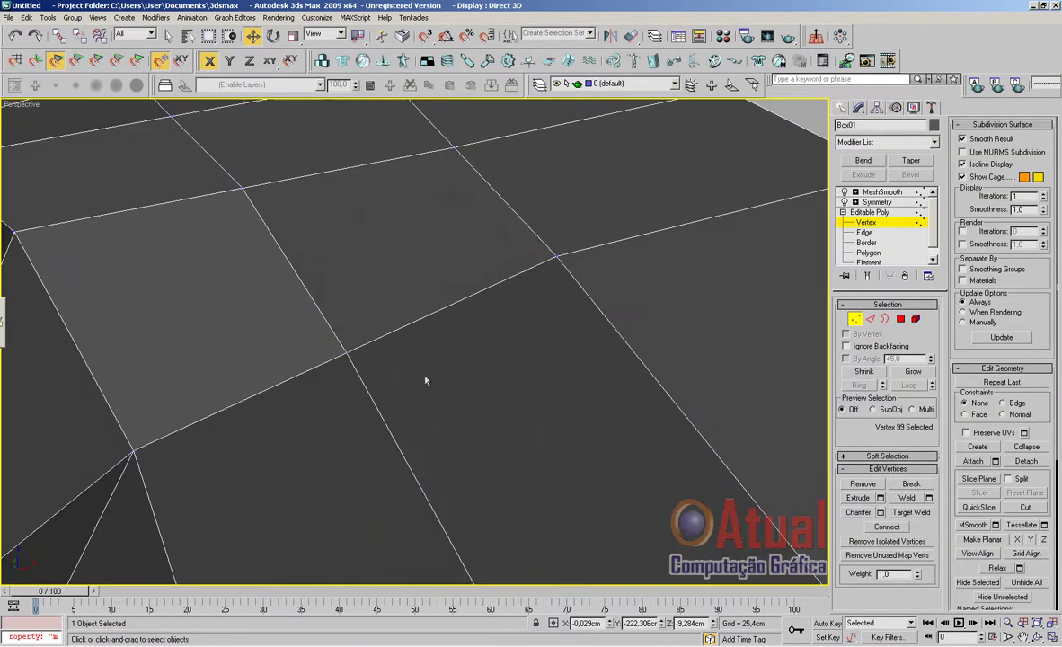
scroll(335, 393, down, 6)
click(363, 366)
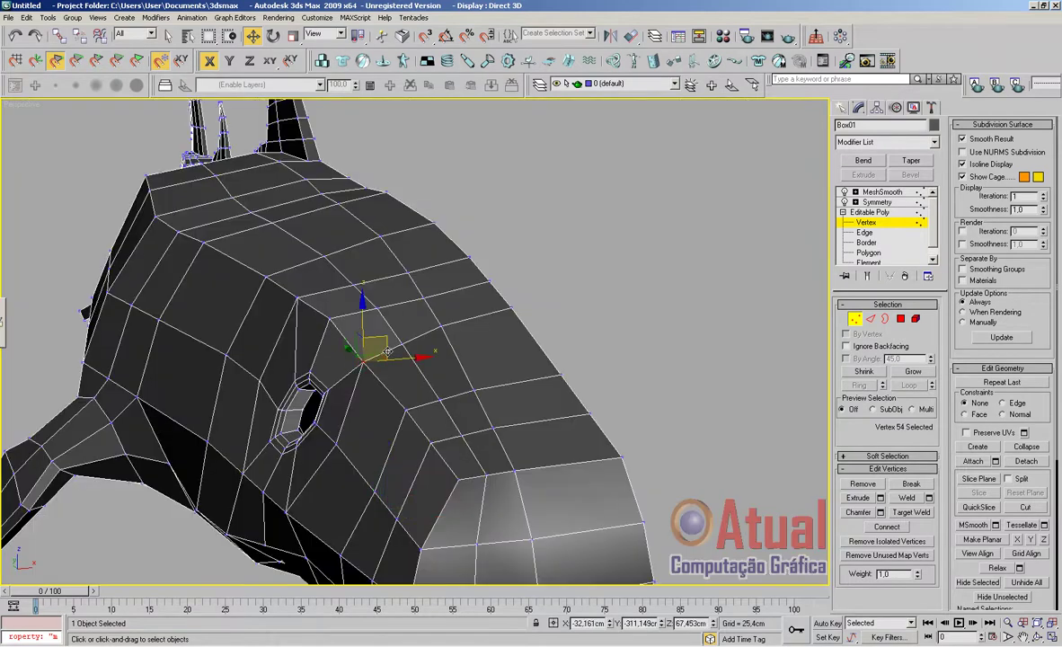
drag(382, 311, 383, 304)
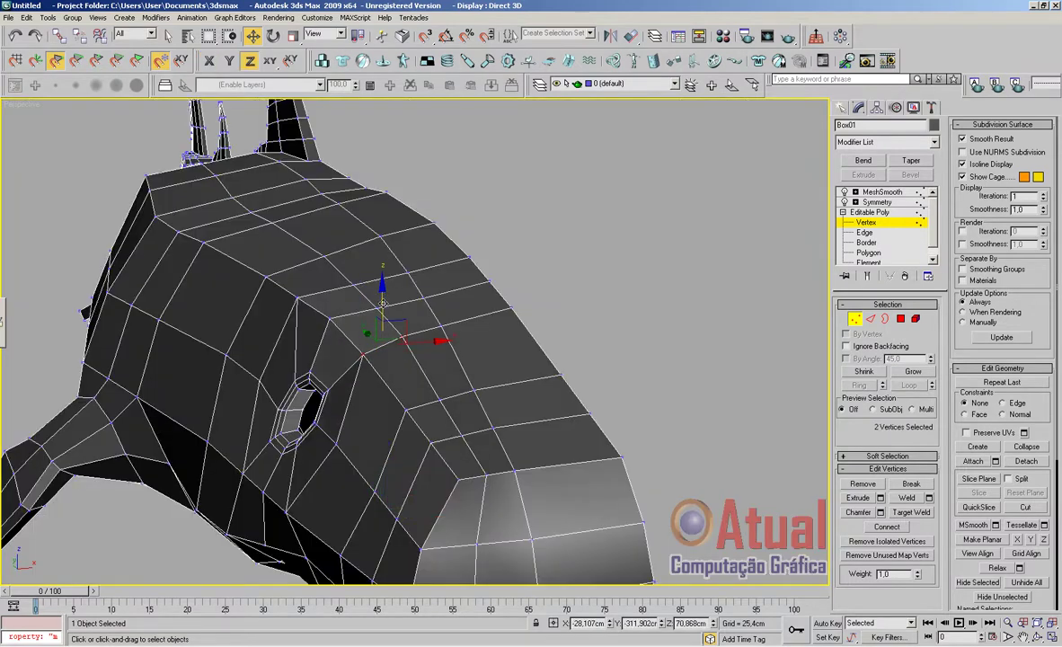
In the Top view, move the vertices on the upper part of the snout toward the center line along X
scroll(431, 386, down, 4)
alt+middle_drag(450, 408, 492, 229)
alt+middle_drag(492, 229, 489, 321)
key(t)
middle_drag(473, 380, 459, 235)
middle_drag(478, 451, 458, 316)
scroll(469, 384, up, 4)
middle_drag(422, 385, 501, 393)
scroll(492, 416, up, 3)
drag(366, 452, 431, 479)
click(376, 416)
drag(414, 421, 437, 421)
click(381, 378)
drag(417, 381, 432, 382)
Move the vertices beside the corner of the snout's front edge toward the center line along X
click(369, 509)
drag(360, 500, 326, 458)
click(368, 515)
drag(337, 475, 400, 486)
drag(366, 441, 366, 450)
drag(376, 523, 401, 499)
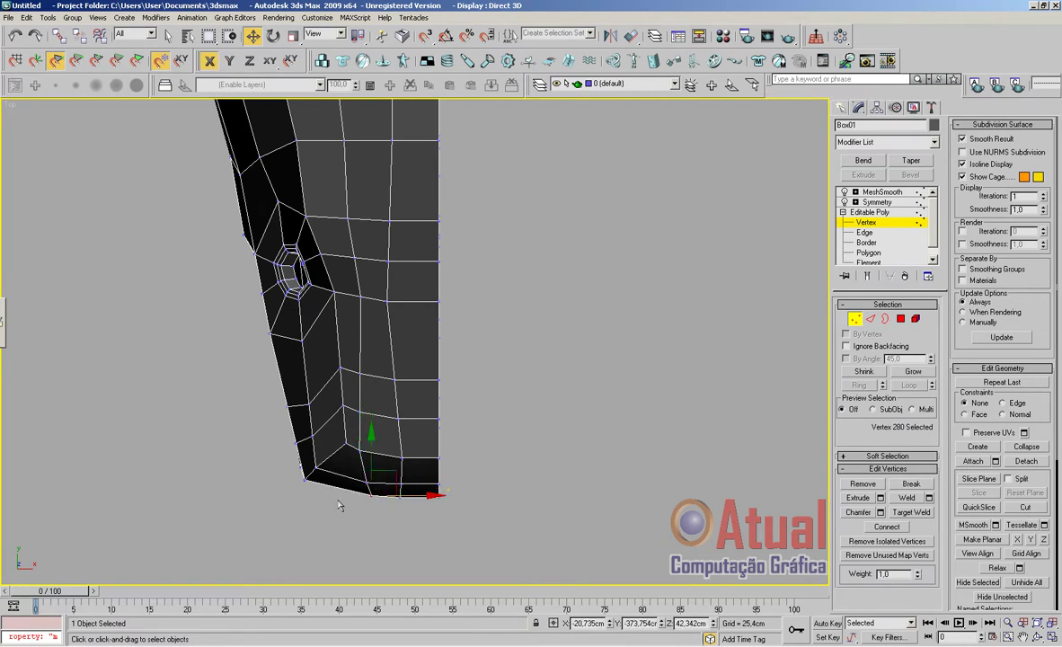
click(368, 451)
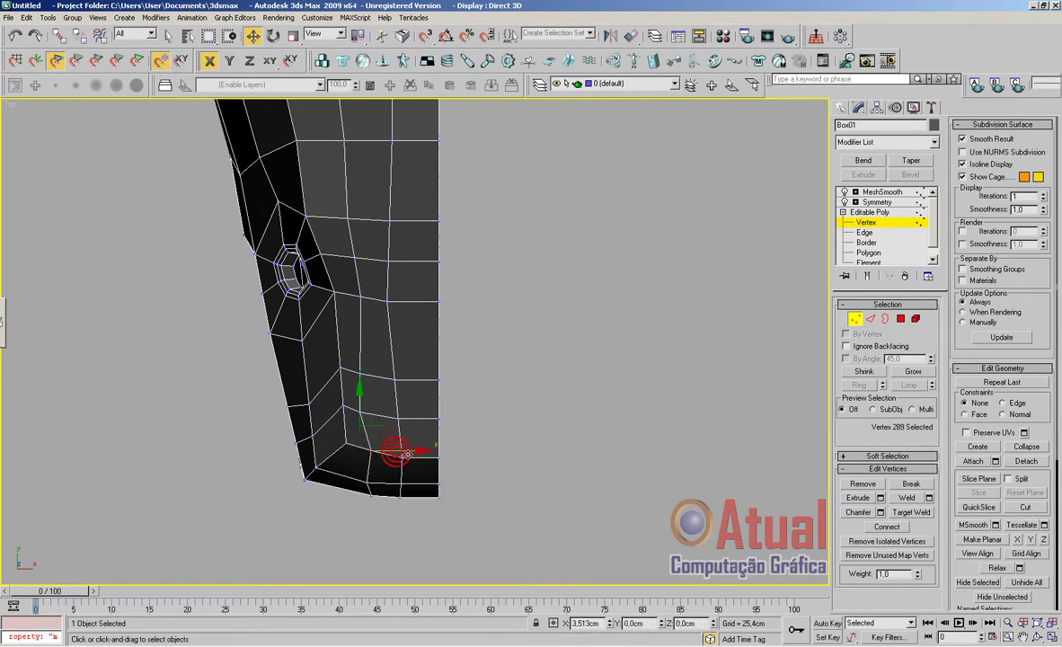
Shift the remaining front snout vertices and the ones just behind them along X to even out their spacing
click(368, 484)
drag(393, 485, 448, 500)
click(370, 497)
click(399, 498)
drag(392, 473, 451, 489)
drag(404, 458, 436, 460)
click(371, 443)
drag(370, 443, 400, 450)
Examine the underside of the snout and the nostril opening in the Perspective view
scroll(438, 493, up, 2)
key(p)
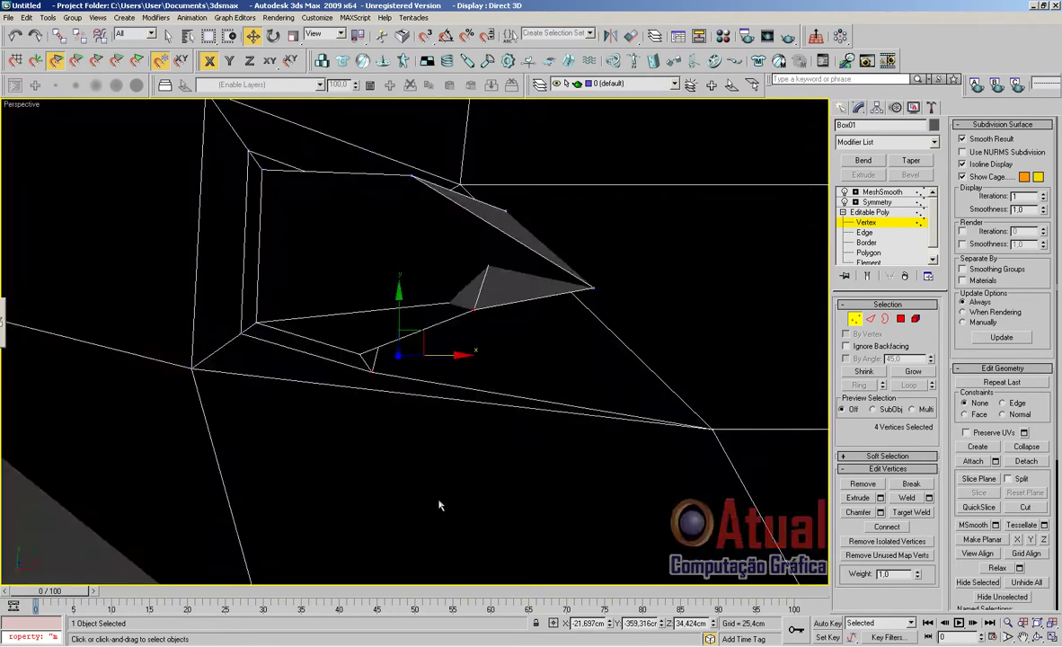
scroll(439, 501, up, 2)
scroll(449, 467, down, 1)
middle_drag(494, 422, 386, 505)
alt+middle_drag(386, 506, 412, 473)
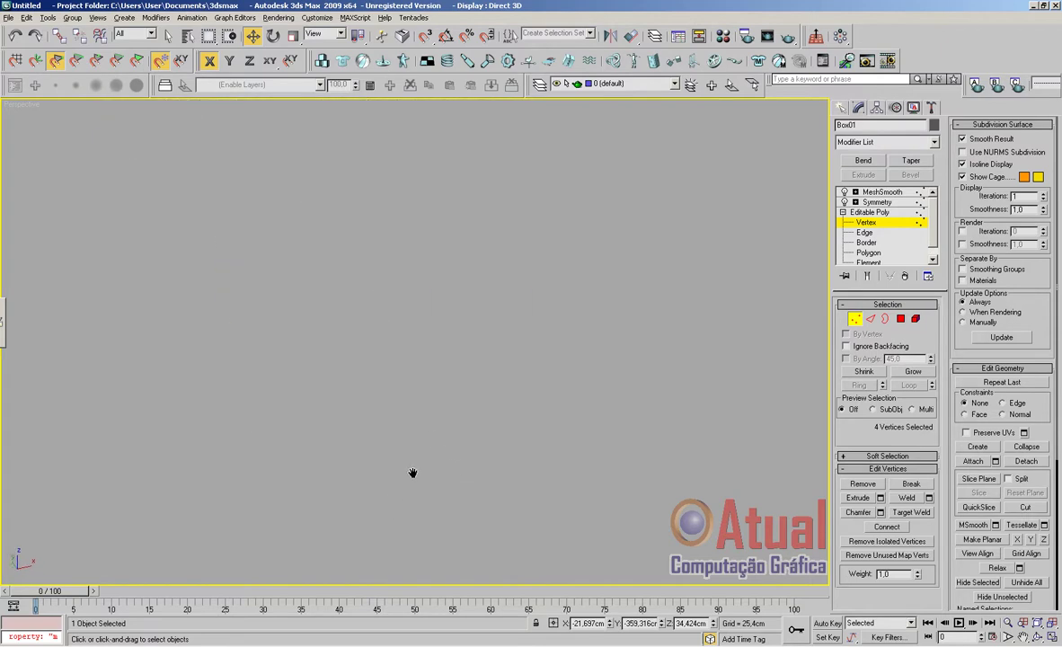
middle_drag(568, 289, 550, 345)
middle_drag(623, 226, 495, 408)
middle_drag(564, 205, 497, 373)
scroll(508, 321, up, 2)
middle_drag(509, 318, 520, 402)
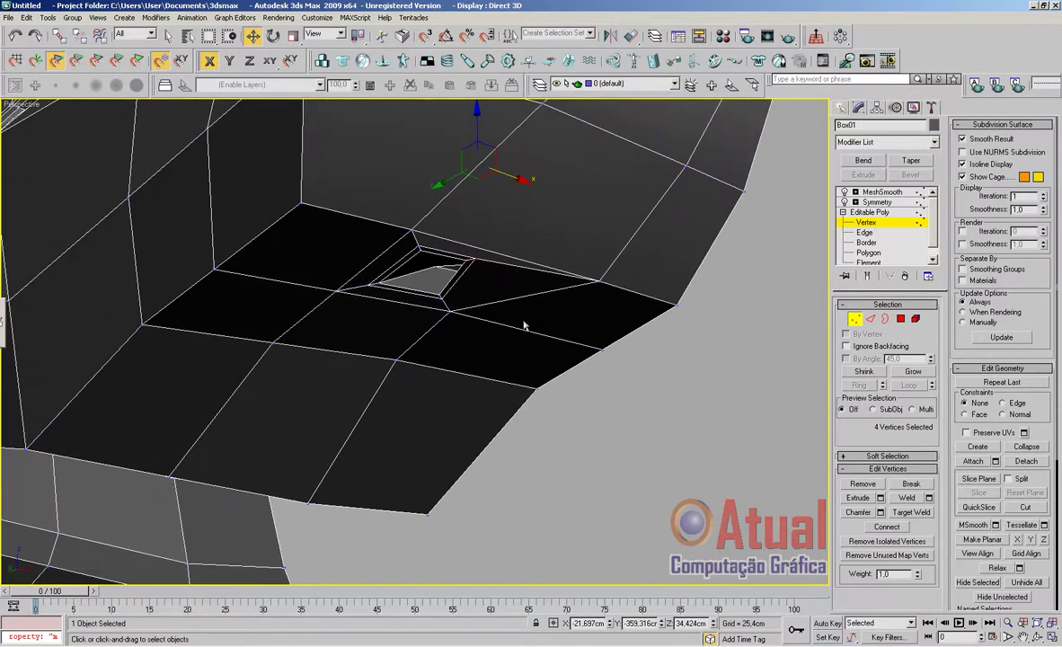
scroll(526, 325, down, 12)
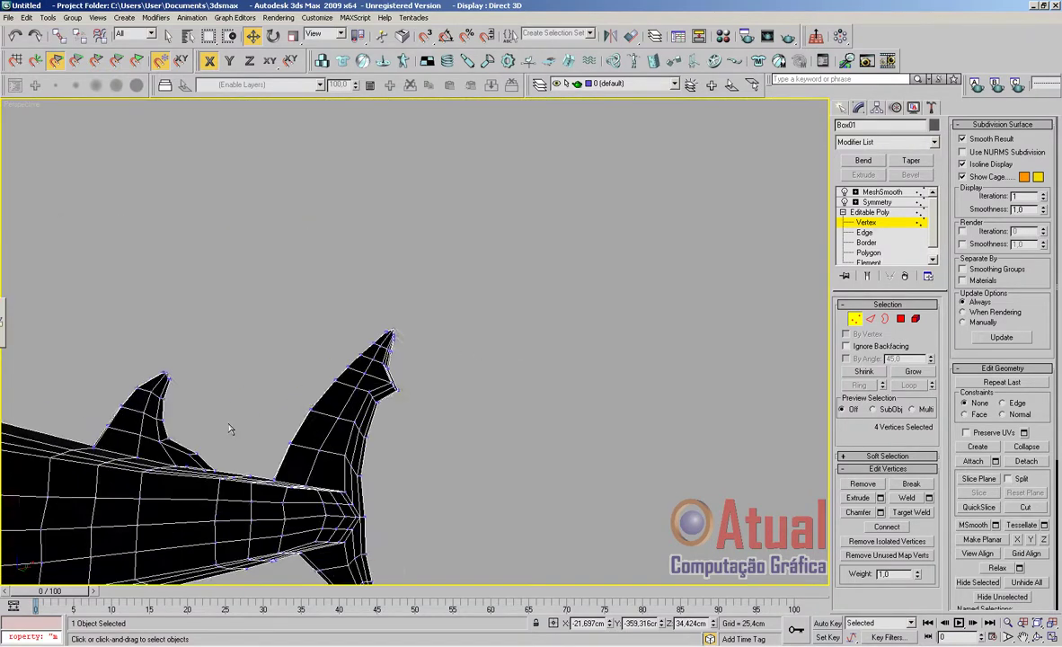
middle_drag(315, 440, 490, 438)
middle_drag(489, 438, 582, 401)
scroll(555, 505, up, 3)
scroll(582, 401, up, 5)
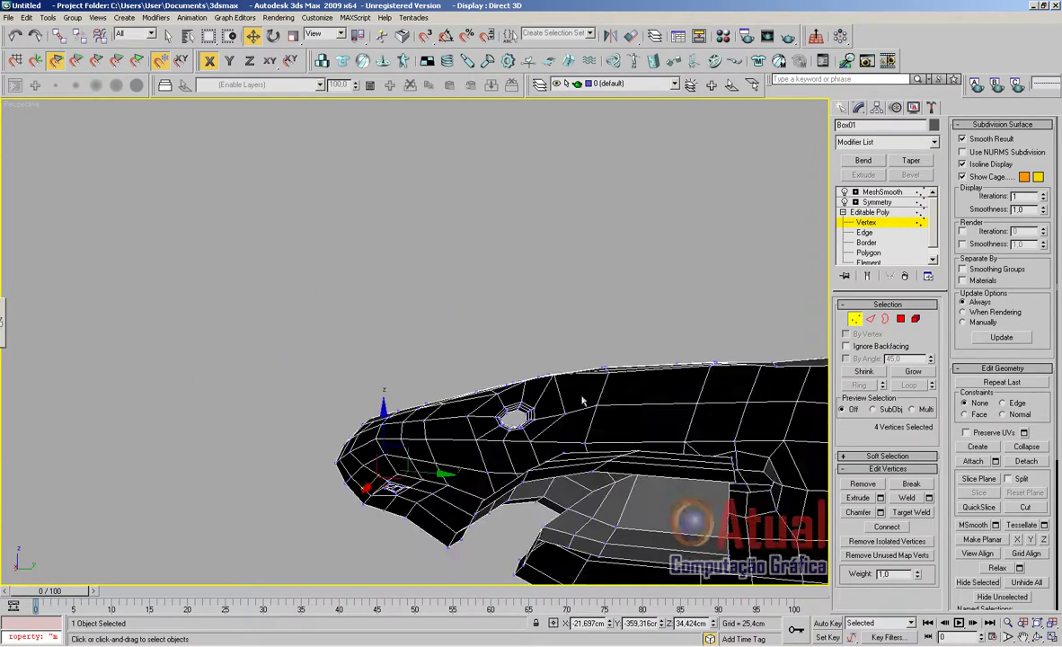
middle_drag(536, 499, 606, 249)
mouse_move(517, 473)
alt+middle_down()
mouse_move(538, 424)
mouse_move(516, 477)
alt+middle_up()
scroll(519, 477, down, 3)
Select the polygon at the inner end of the nostril and move it outward along X
click(900, 319)
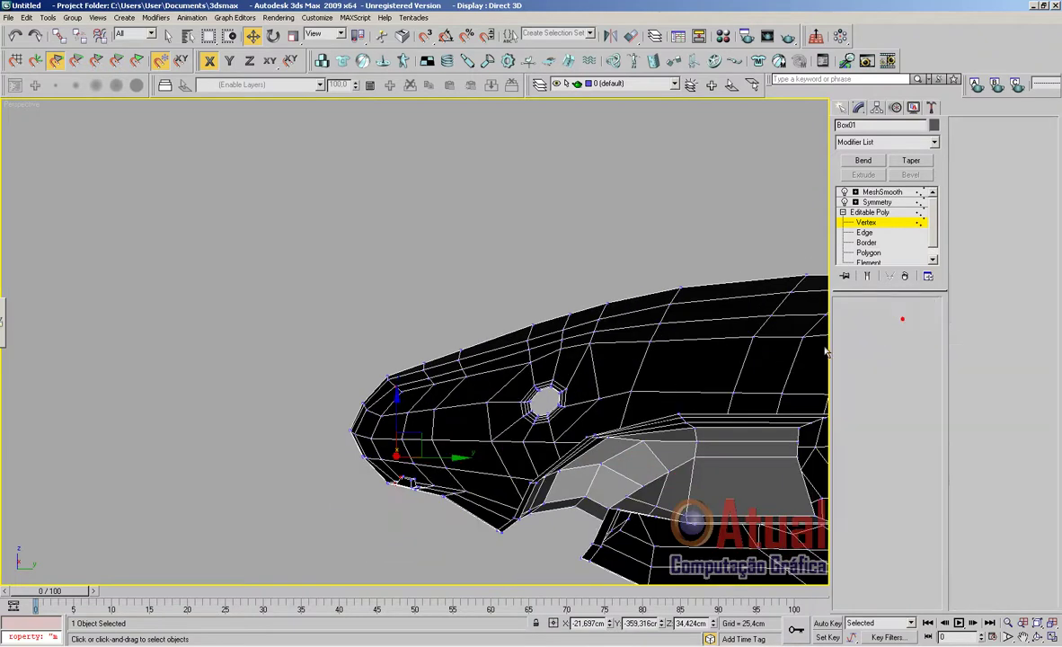
click(407, 483)
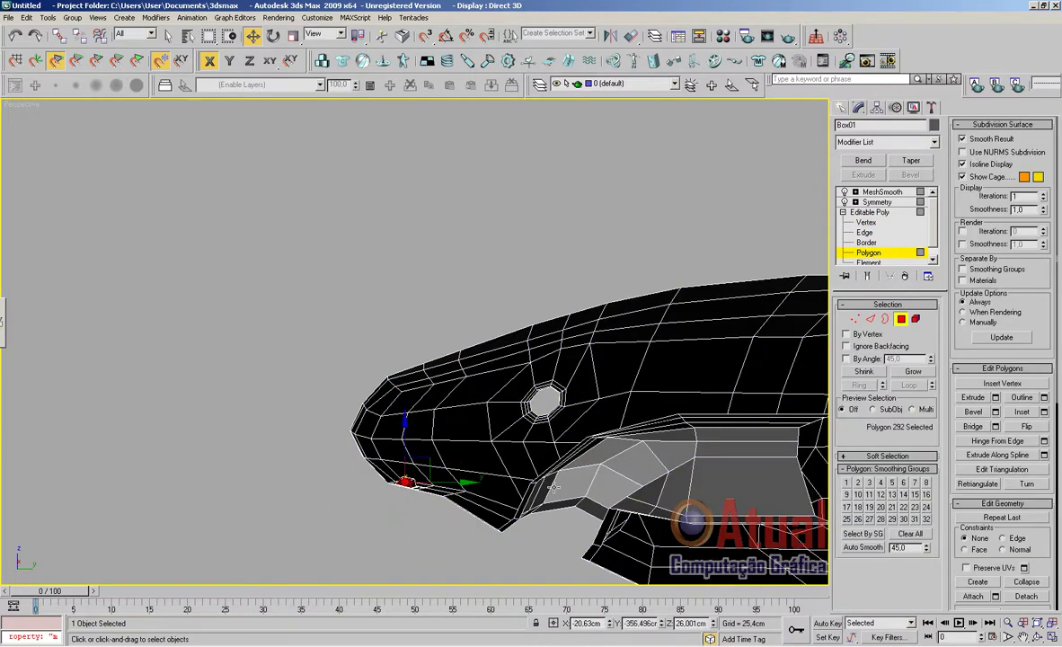
key(z)
scroll(512, 472, down, 5)
alt+middle_drag(512, 471, 530, 308)
alt+middle_drag(539, 196, 555, 231)
click(380, 377)
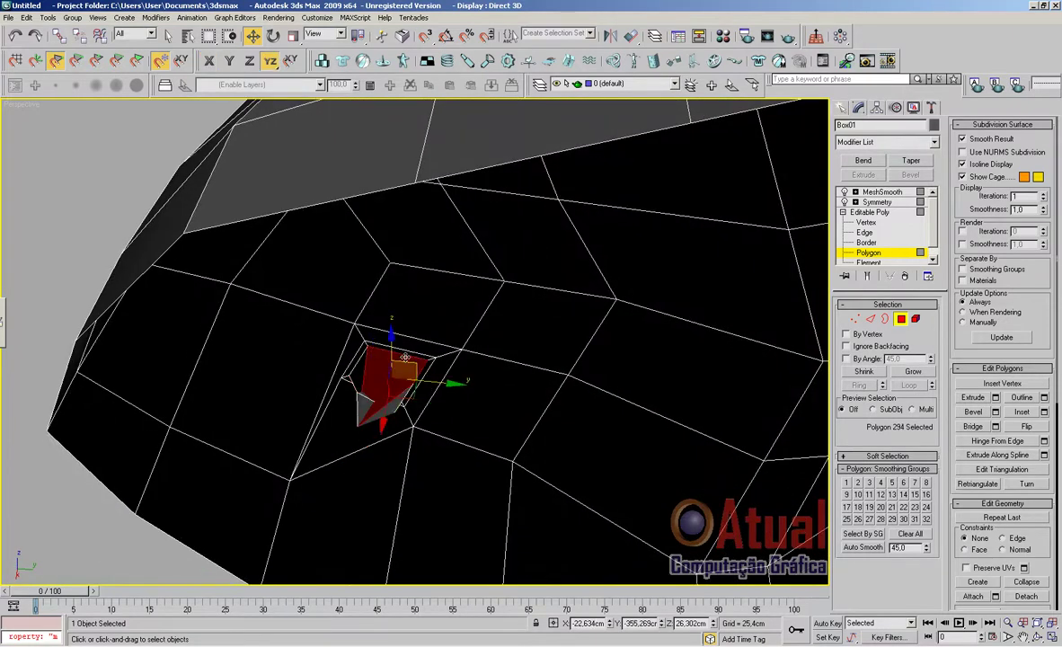
drag(387, 403, 412, 365)
key(r)
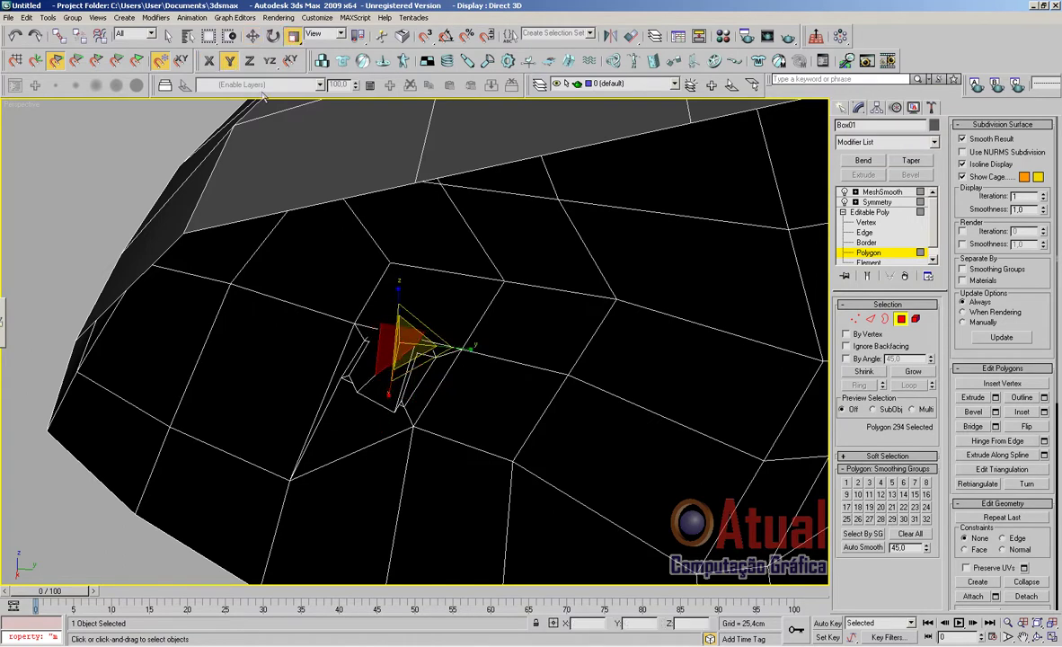
click(253, 37)
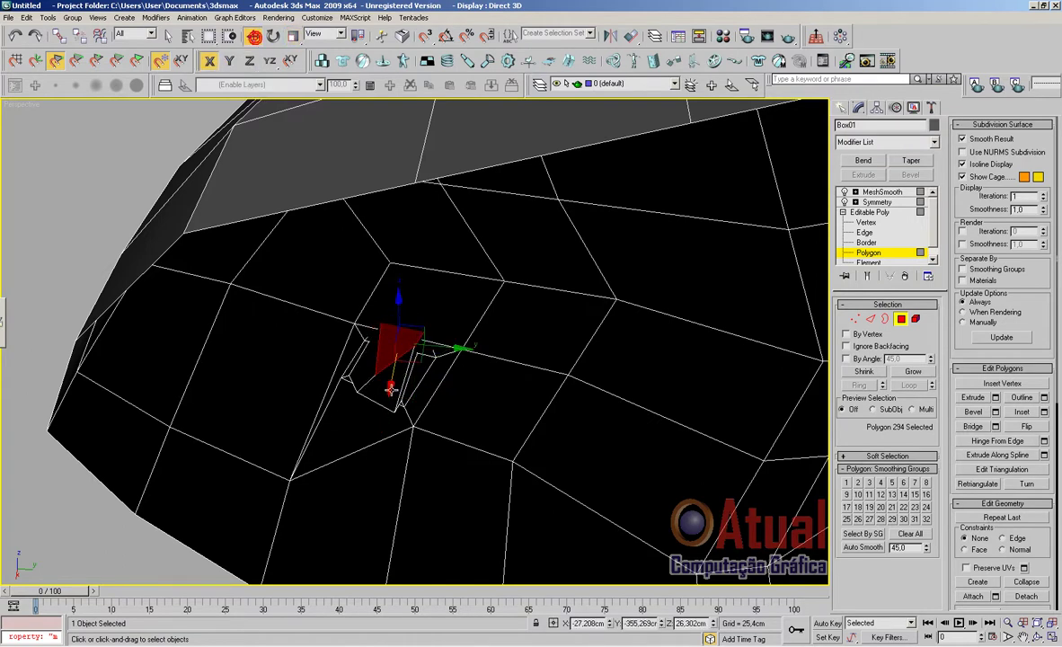
Reposition the inner nostril vertices individually and in a pair to straighten the cavity
click(866, 222)
click(375, 372)
drag(413, 378, 399, 377)
click(414, 347)
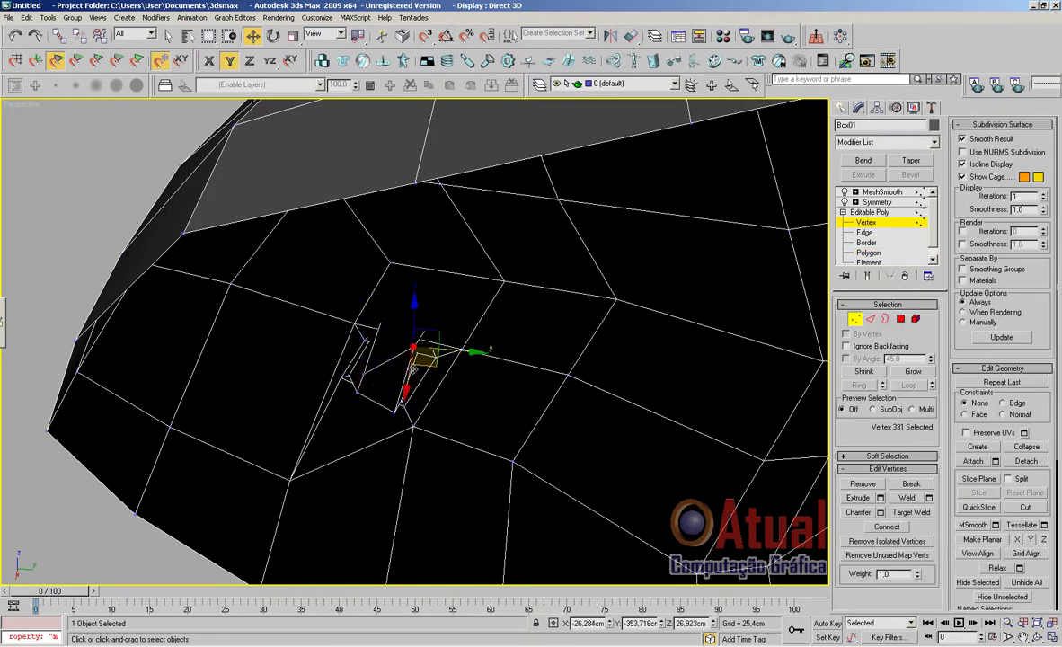
click(425, 332)
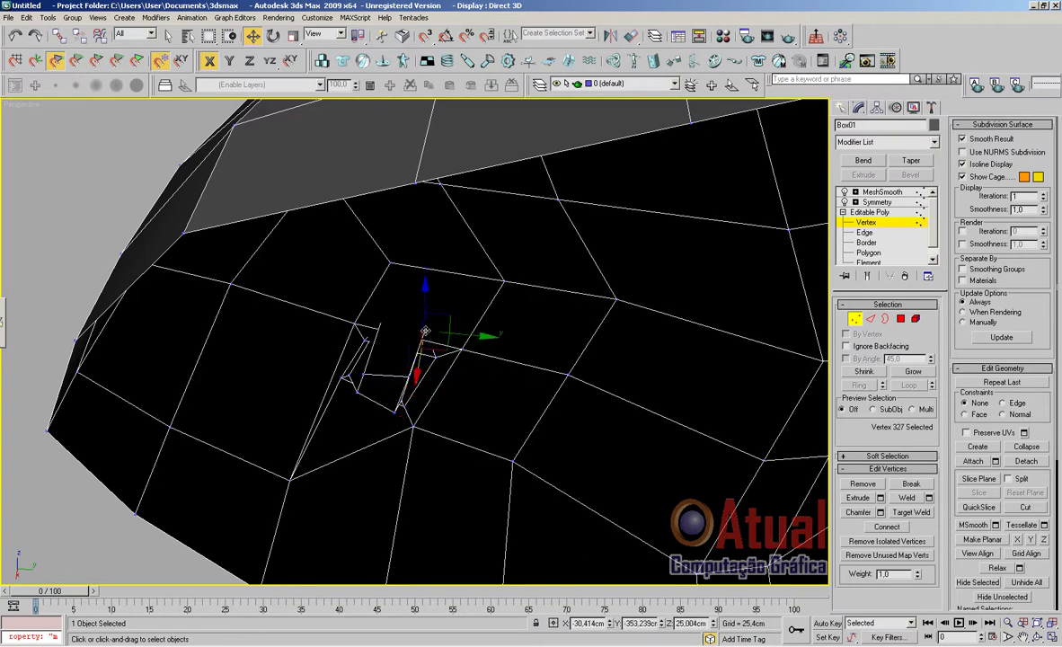
ctrl+click(381, 320)
drag(395, 360, 391, 378)
Move the two selected inner nostril vertices along X and Z so they sit inside the opening
scroll(441, 374, up, 3)
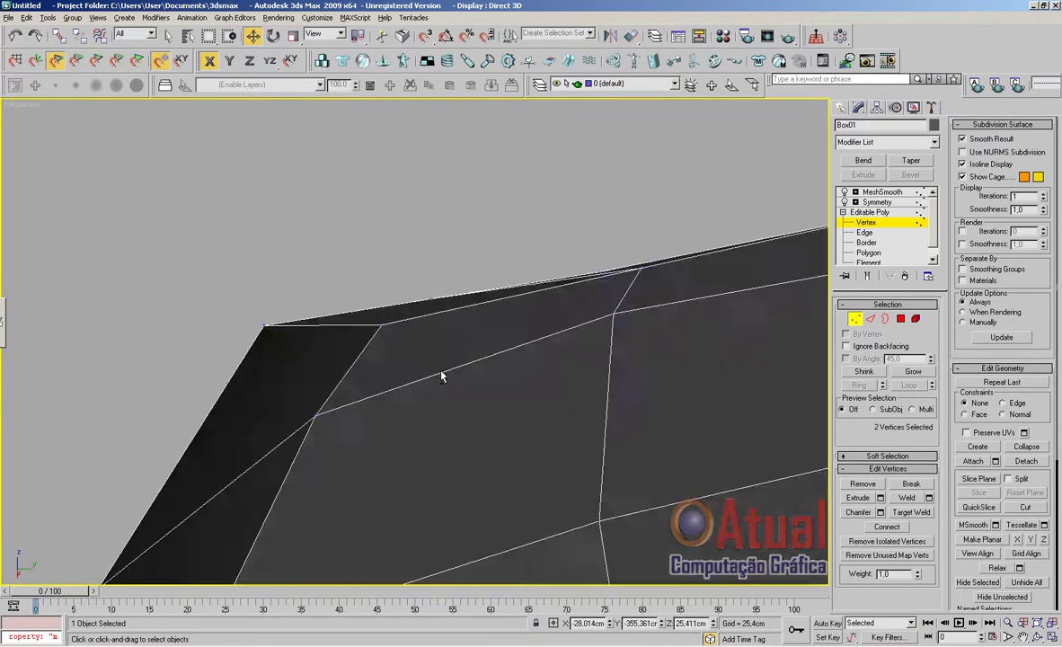
alt+middle_drag(503, 460, 528, 467)
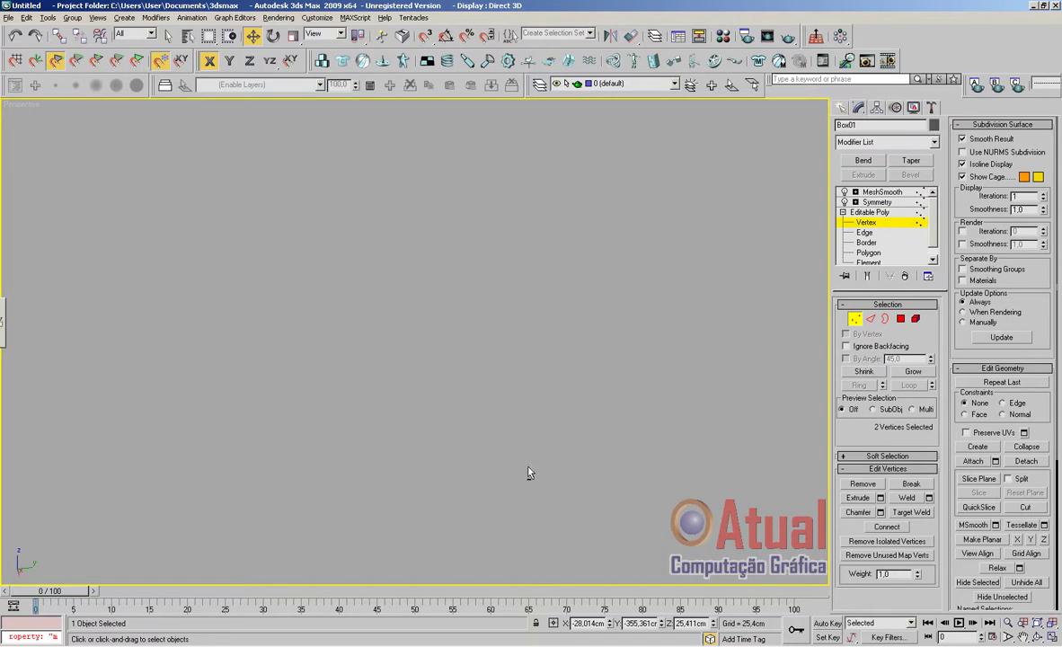
scroll(546, 447, down, 5)
middle_drag(552, 373, 586, 399)
scroll(602, 404, up, 7)
middle_drag(719, 368, 190, 395)
scroll(551, 334, up, 3)
scroll(551, 334, up, 3)
middle_drag(625, 307, 525, 427)
alt+middle_drag(379, 344, 680, 420)
scroll(509, 397, down, 5)
scroll(563, 451, up, 5)
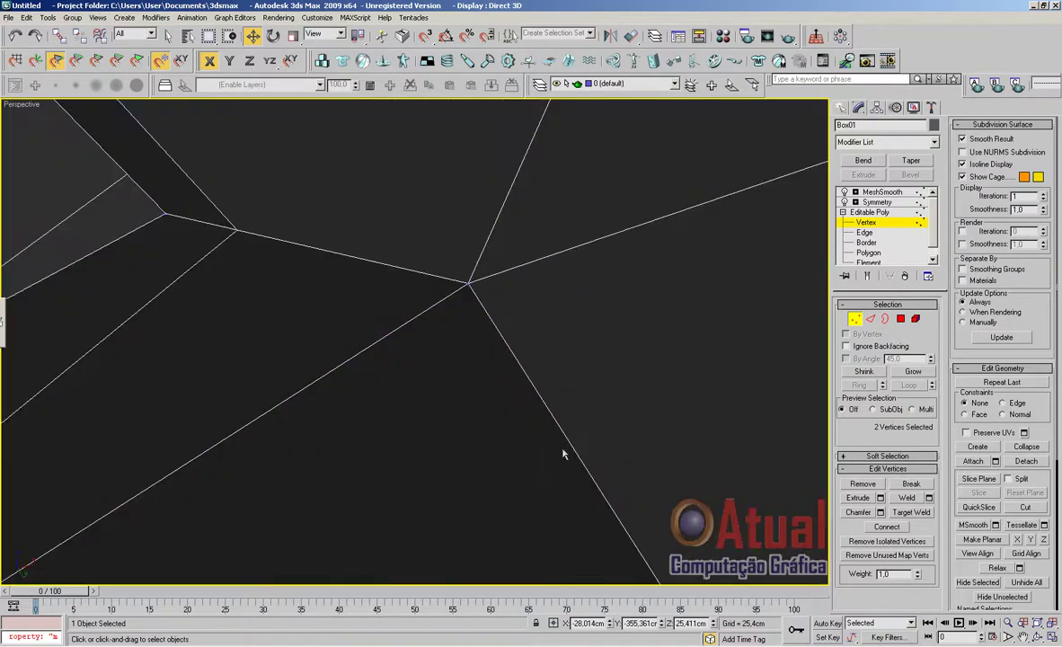
scroll(563, 451, down, 3)
alt+middle_drag(465, 401, 477, 404)
scroll(477, 404, up, 5)
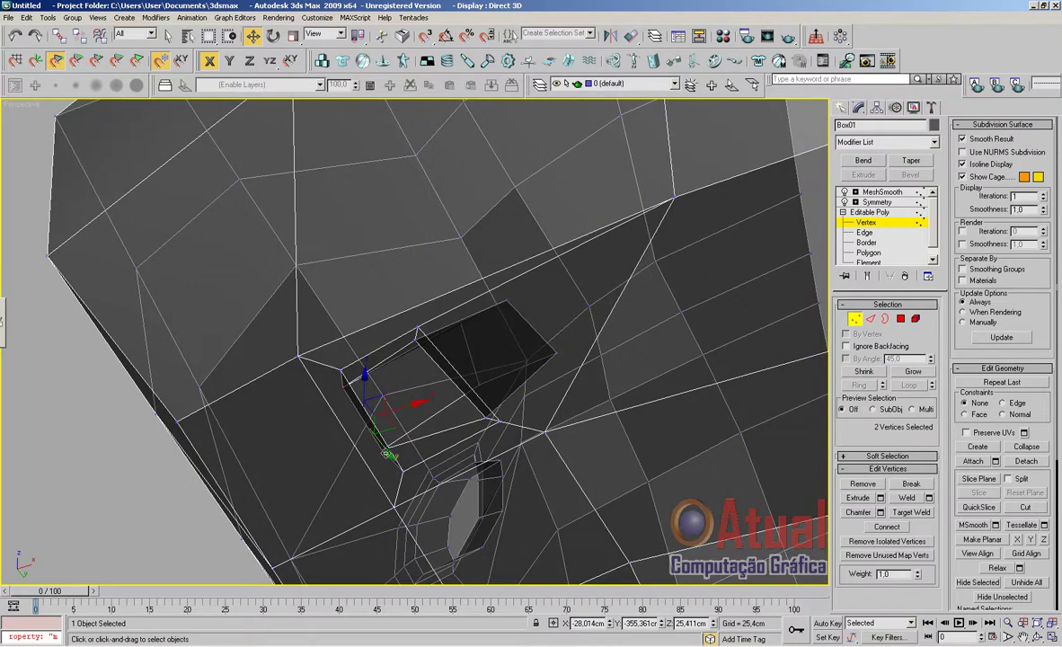
mouse_move(405, 409)
mouse_down()
mouse_move(433, 396)
mouse_move(416, 403)
mouse_move(394, 389)
mouse_up()
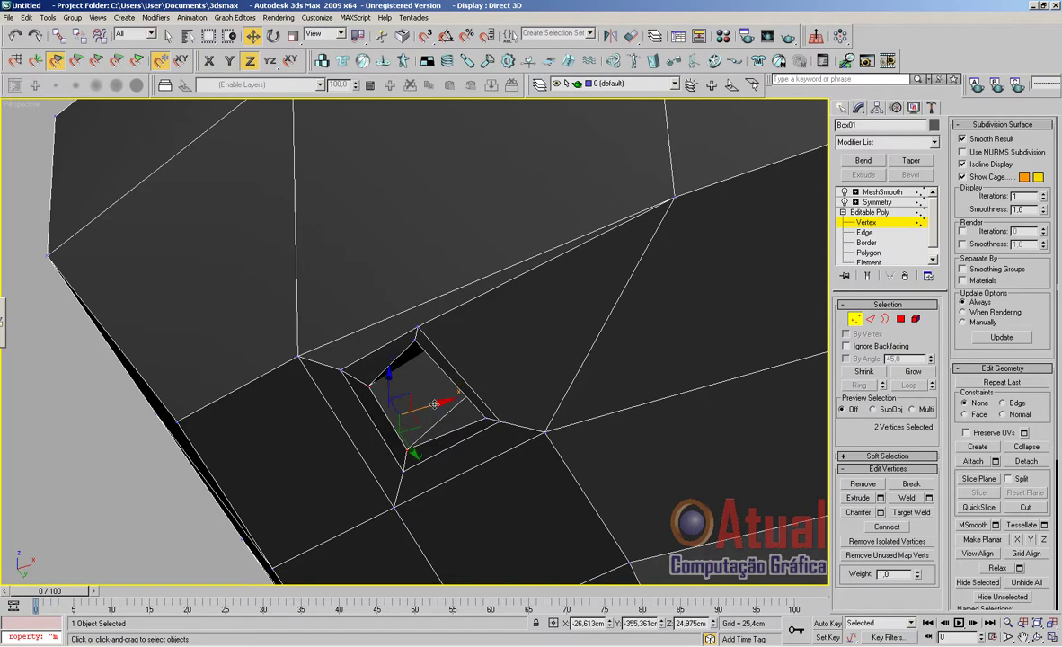
Return to the MeshSmooth level, deselect the shark and examine the smoothed snout, nostrils and mouth
scroll(451, 411, down, 5)
click(885, 191)
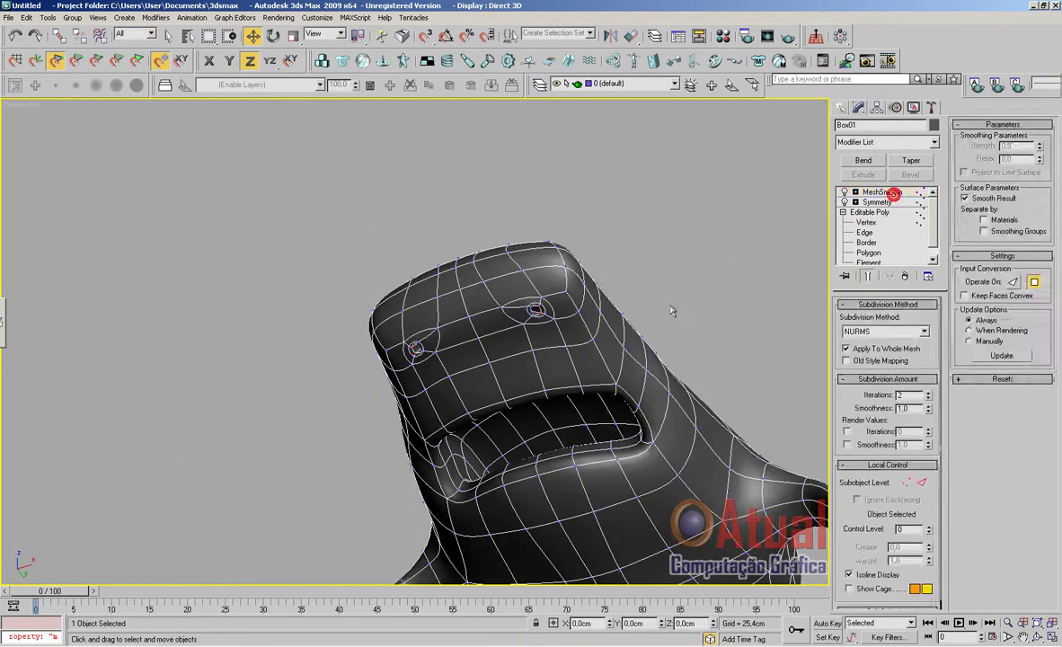
click(655, 328)
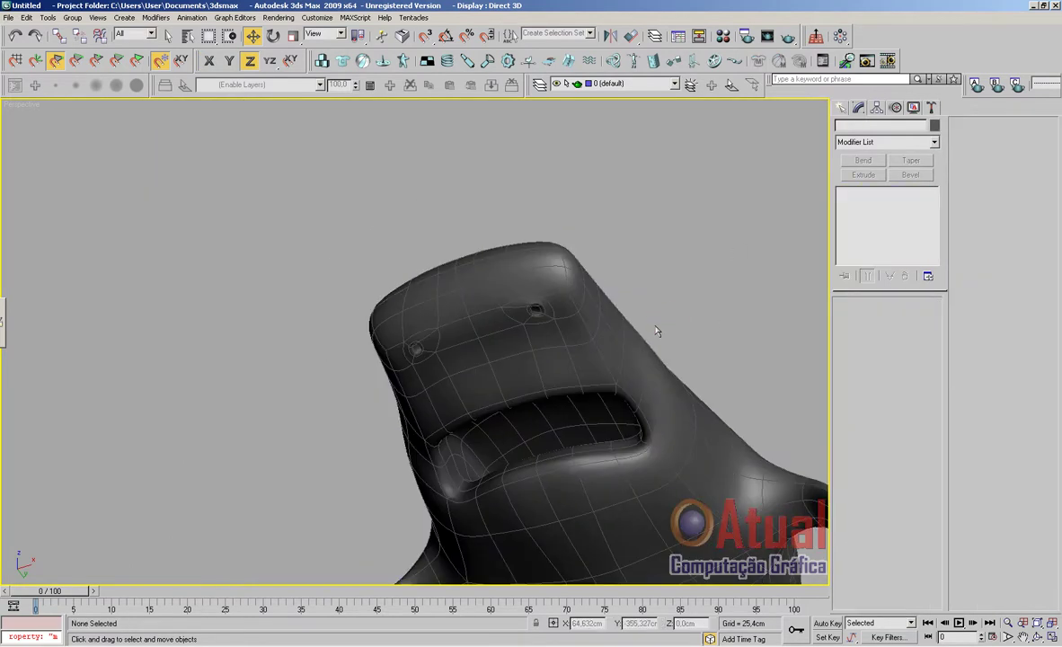
scroll(657, 327, down, 6)
alt+middle_drag(656, 325, 584, 481)
middle_drag(584, 481, 638, 313)
scroll(579, 381, up, 5)
alt+middle_drag(580, 382, 604, 410)
scroll(640, 478, up, 5)
Select three Editable Poly vertices down the snout's front side corner and move them inward along X
click(641, 433)
click(869, 223)
click(601, 425)
ctrl+click(608, 468)
ctrl+click(587, 491)
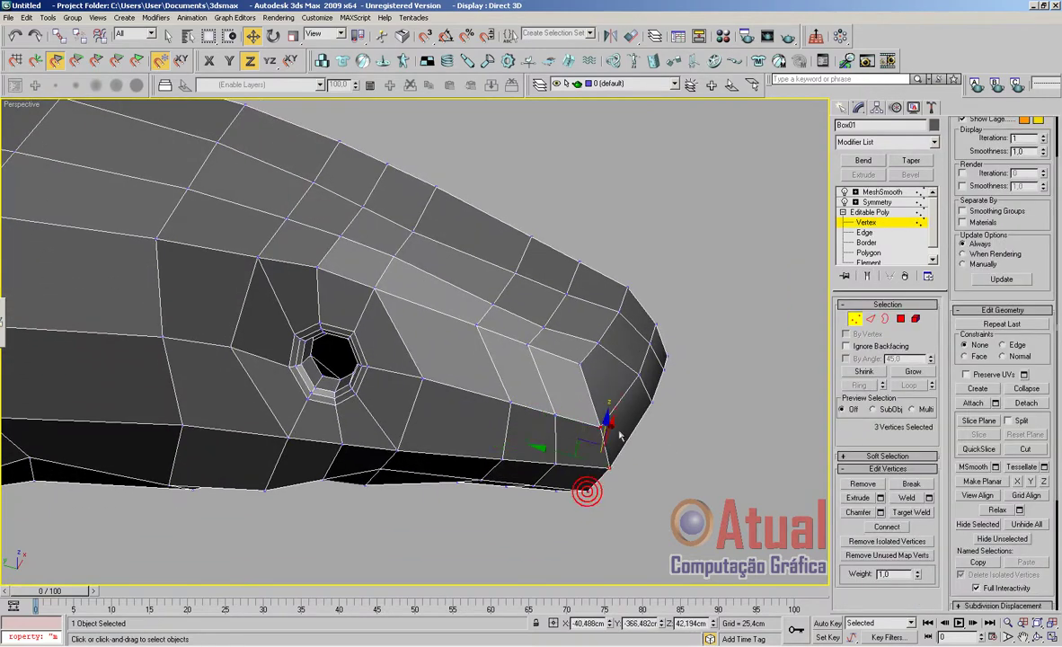
drag(612, 428, 645, 434)
scroll(640, 439, down, 8)
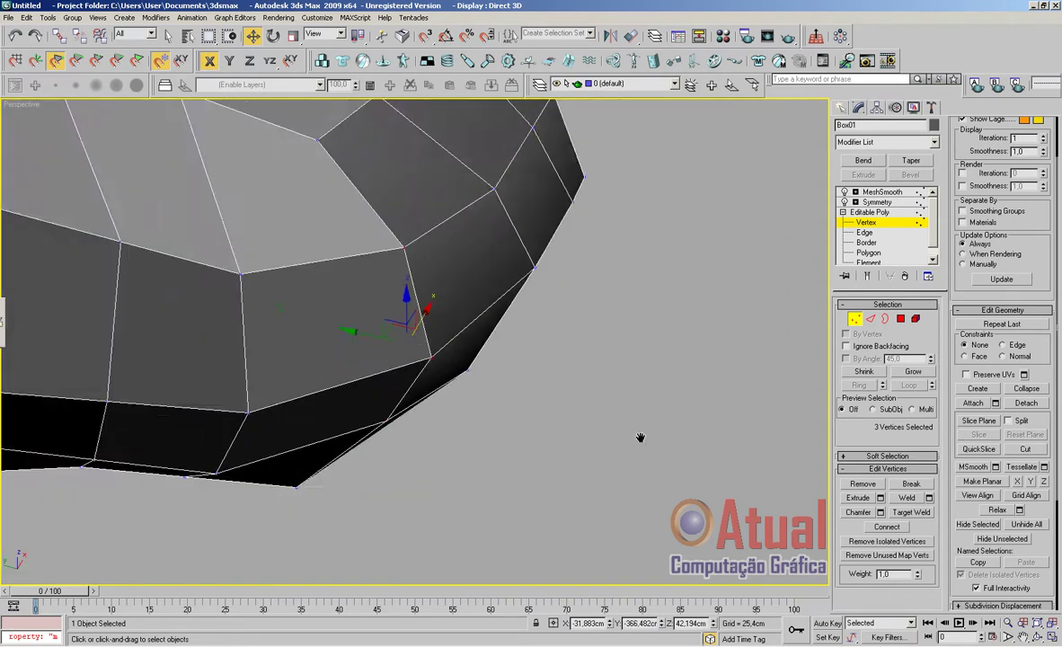
Move the lower vertices at the snout's front corner along X to round off its outline
alt+middle_drag(593, 446, 477, 449)
middle_drag(269, 494, 709, 251)
middle_drag(337, 463, 529, 370)
scroll(462, 263, up, 5)
drag(321, 466, 331, 486)
click(275, 483)
click(277, 497)
drag(273, 469, 275, 480)
drag(322, 509, 338, 514)
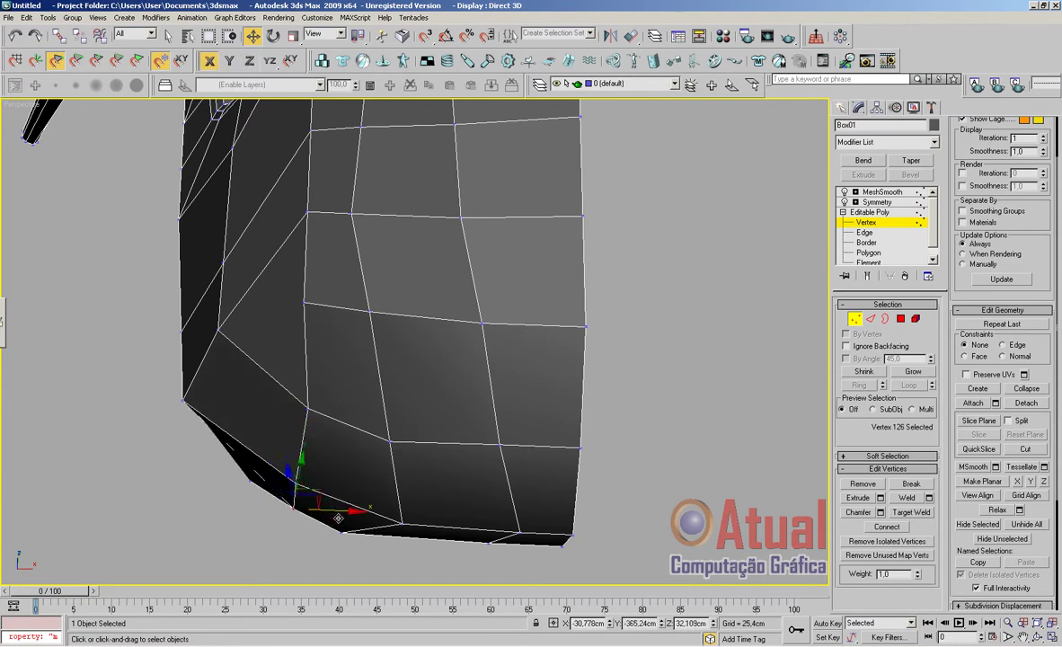
Pull the side vertices behind the snout's front corner inward along X to continue the rounded outline
click(184, 401)
drag(213, 403, 238, 412)
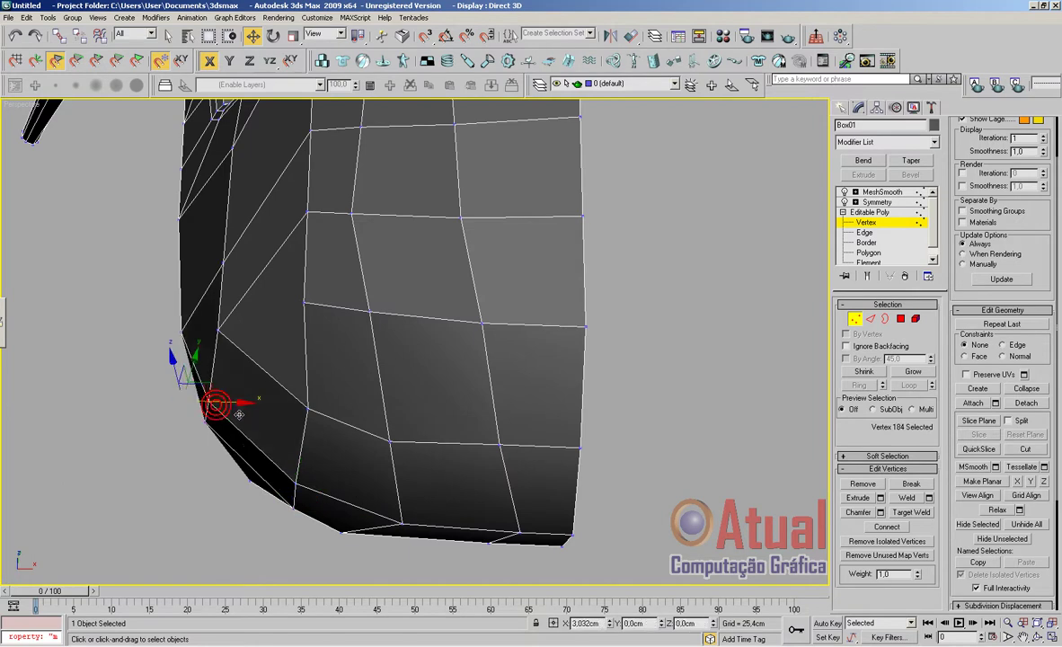
click(219, 330)
drag(269, 333, 282, 347)
click(247, 479)
click(290, 484)
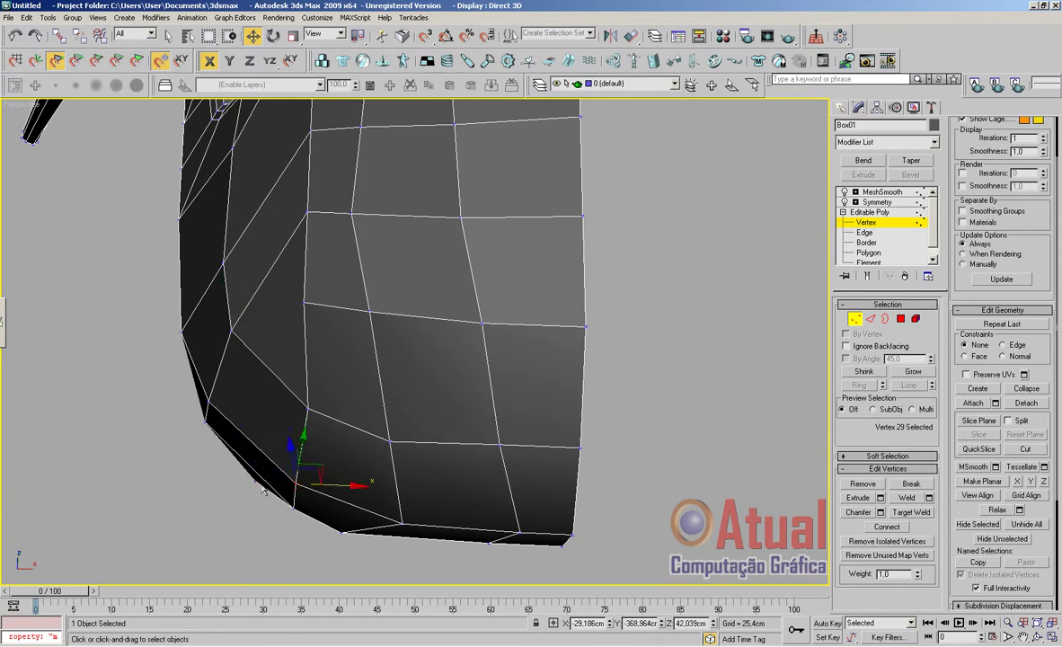
click(256, 482)
drag(302, 485, 307, 485)
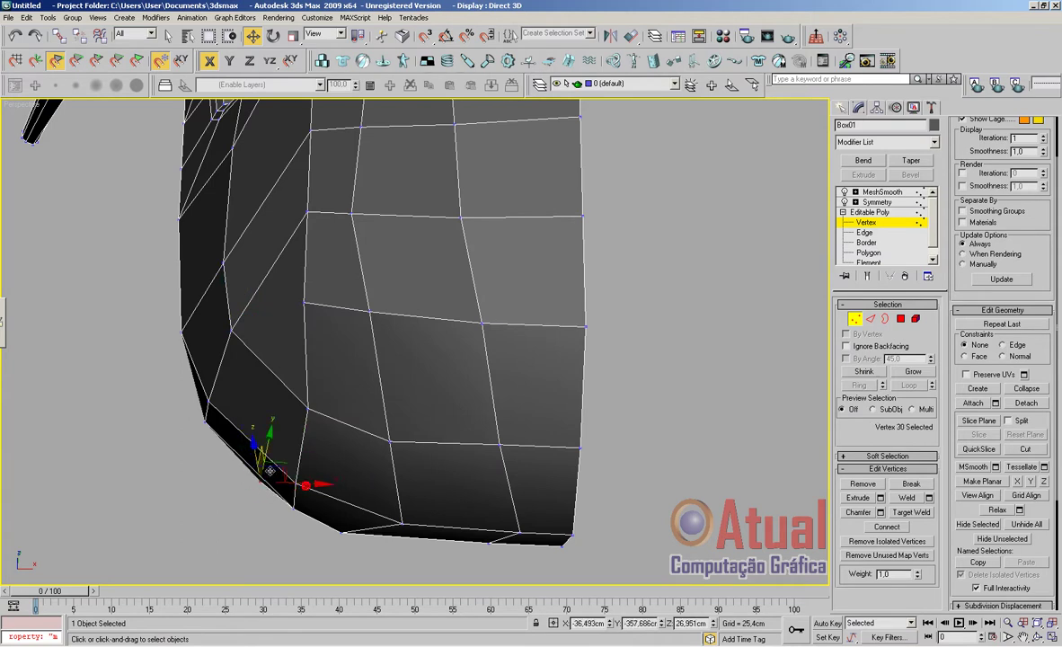
click(206, 420)
drag(245, 429, 253, 434)
Return to the MeshSmooth level, deselect the shark and check the rounded snout from above
click(882, 191)
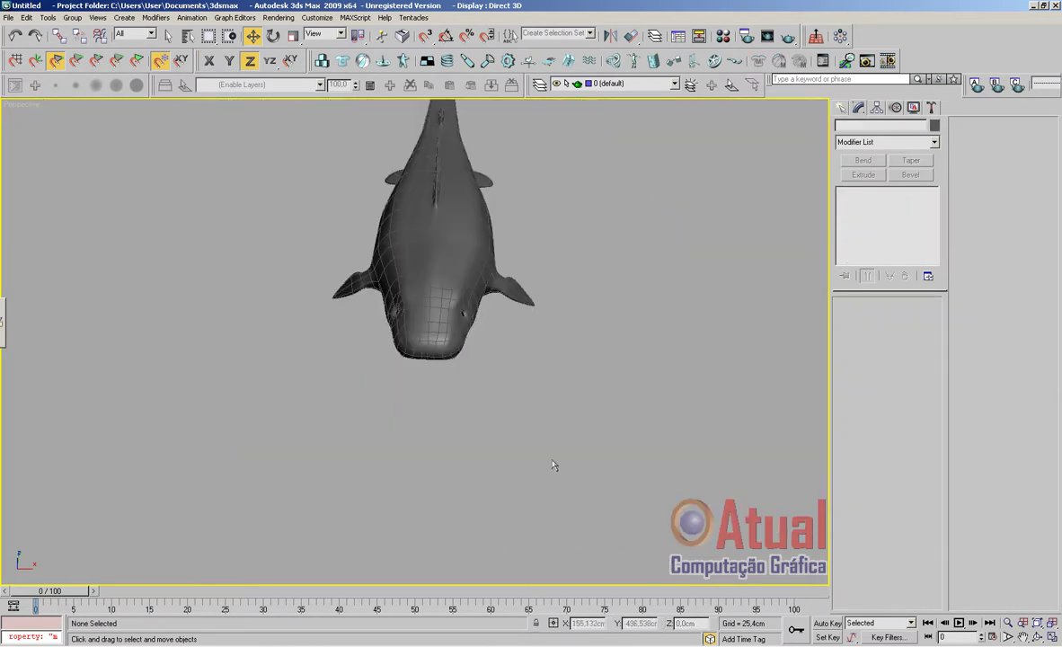
alt+middle_drag(553, 460, 593, 394)
scroll(602, 407, up, 4)
scroll(593, 393, up, 4)
In the Left view, select the 54 Editable Poly vertices of the snout, scale them down vertically and shift them forward
click(545, 431)
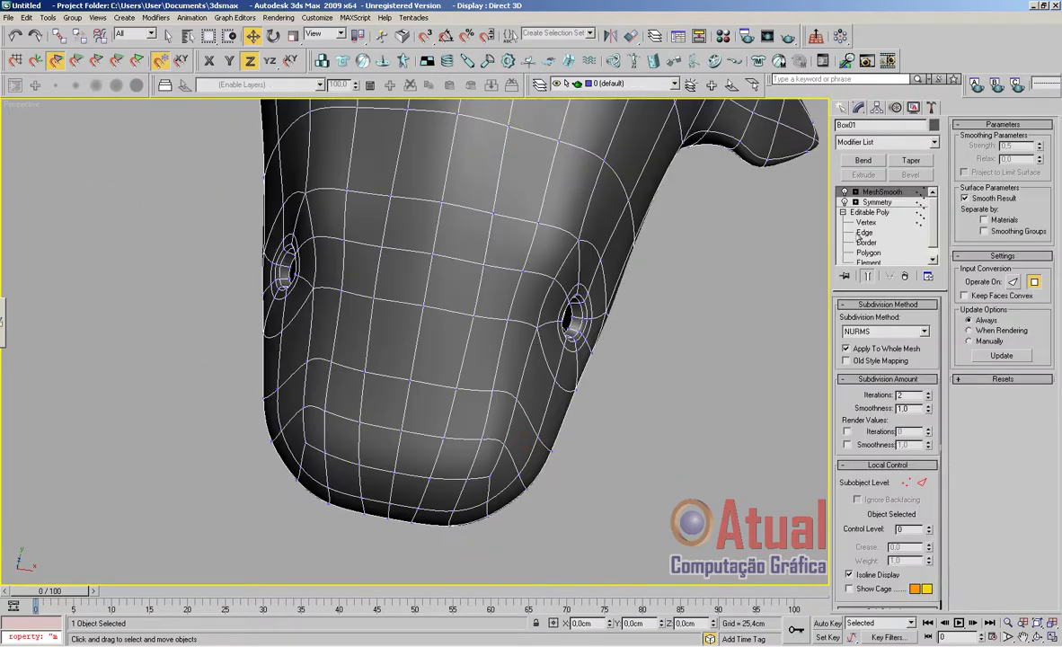
click(864, 224)
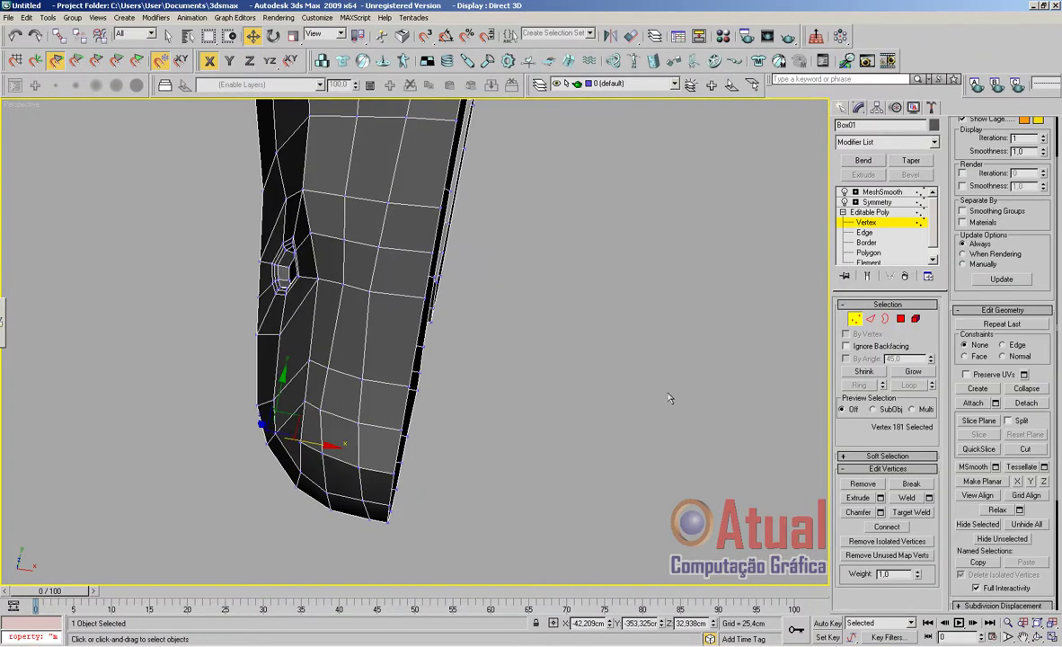
key(l)
middle_drag(705, 346, 553, 354)
scroll(569, 364, up, 4)
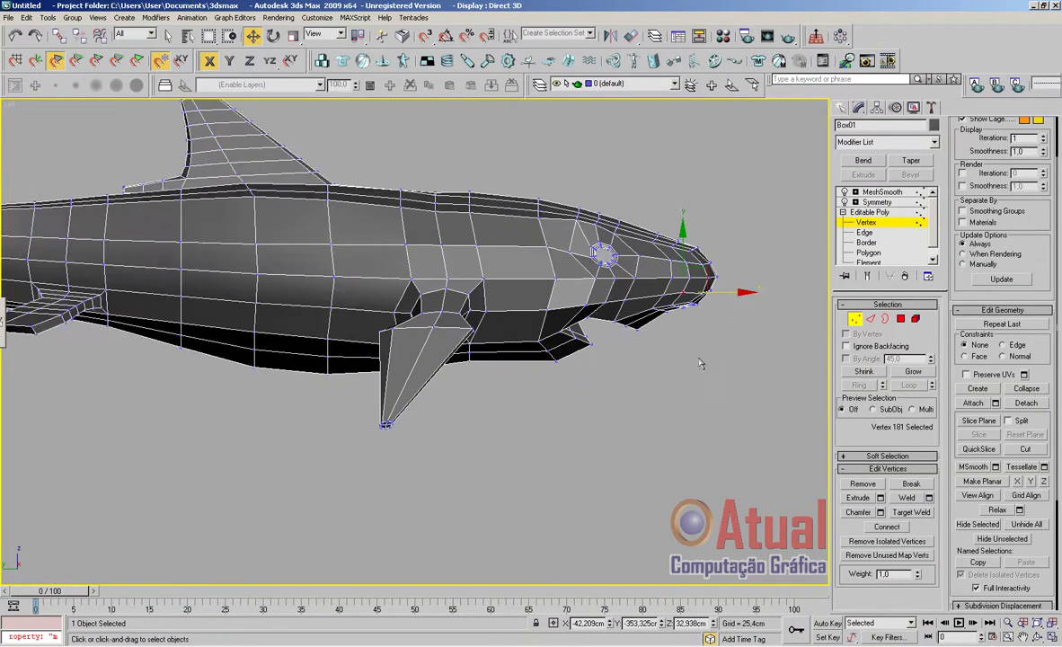
middle_drag(700, 359, 506, 362)
scroll(506, 362, up, 2)
scroll(505, 366, up, 4)
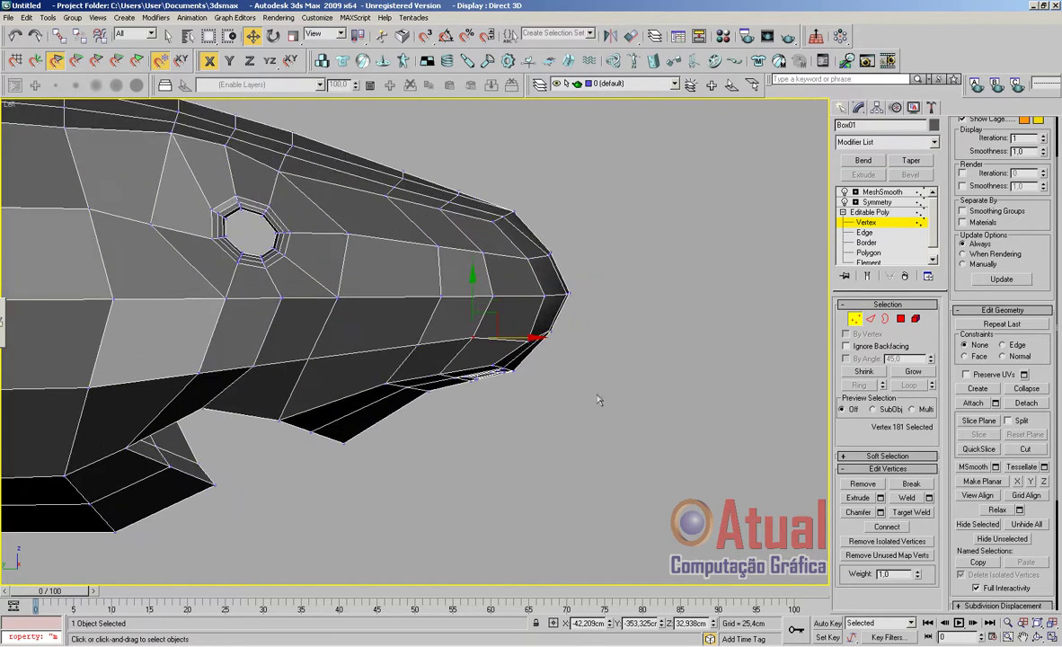
drag(571, 239, 380, 150)
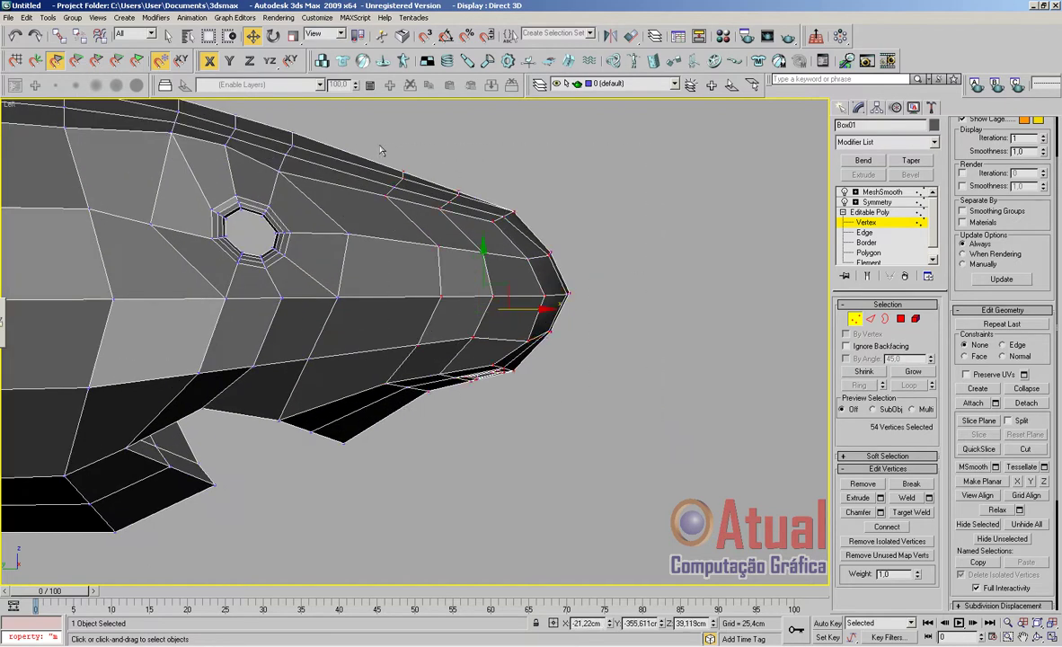
click(290, 35)
drag(481, 244, 485, 269)
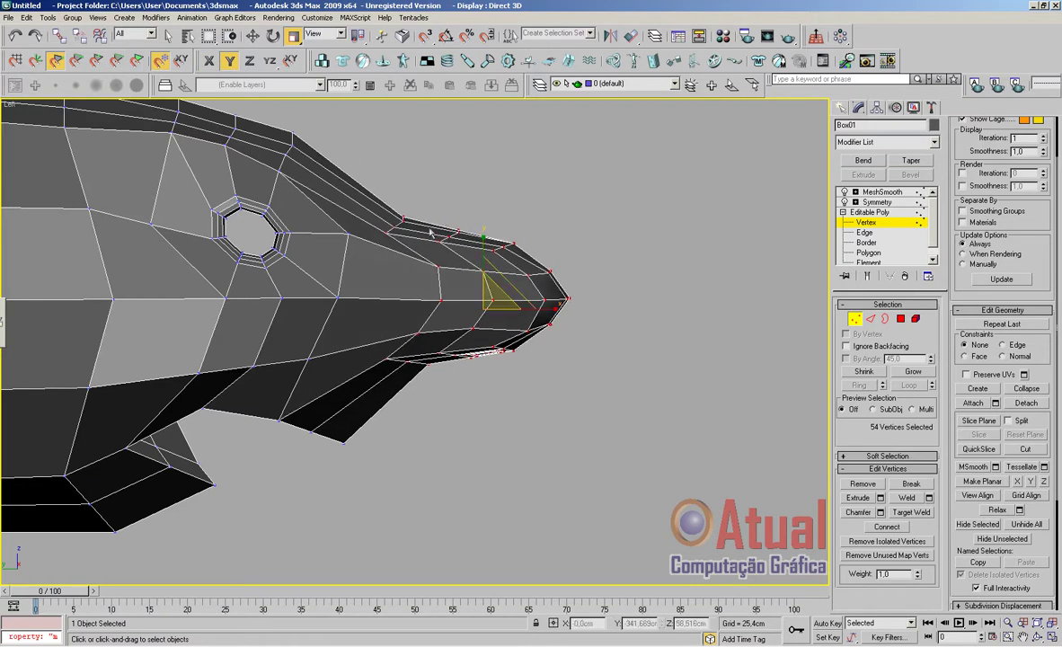
key(w)
drag(520, 311, 569, 311)
Raise the upper snout vertices behind the tip vertically to smooth the head's top profile
drag(416, 172, 463, 251)
drag(443, 190, 445, 177)
mouse_move(477, 212)
mouse_down()
mouse_move(460, 228)
mouse_move(473, 237)
mouse_move(478, 226)
mouse_up()
drag(447, 175, 445, 172)
drag(481, 214, 501, 195)
click(531, 202)
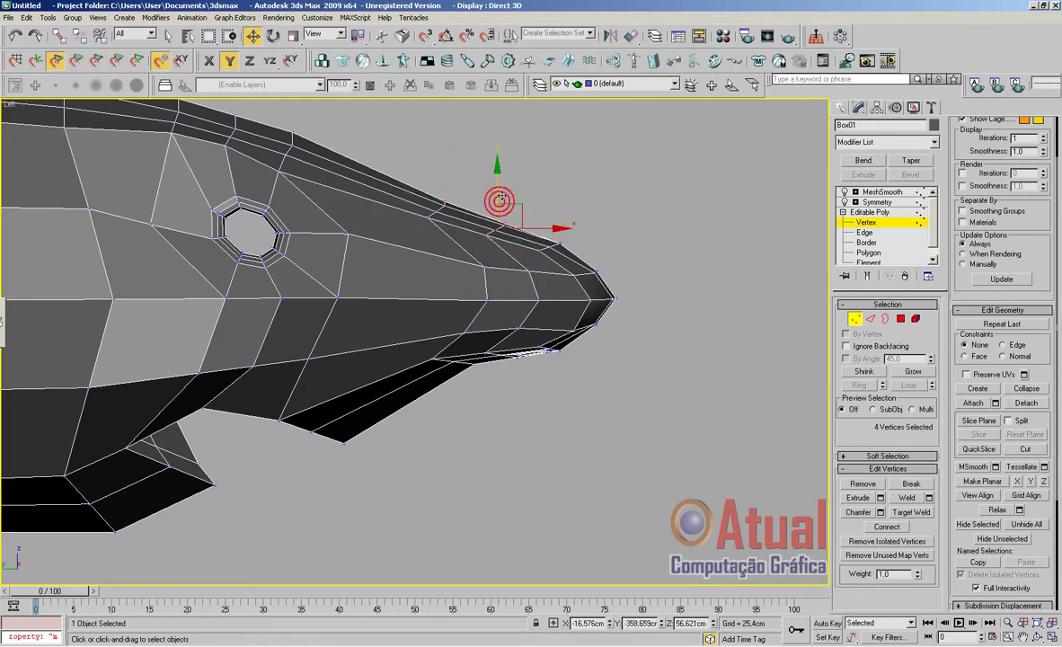
Lower the vertices on the underside of the snout to smooth its lower profile, and clear the selection
click(490, 388)
drag(485, 377, 465, 346)
click(627, 405)
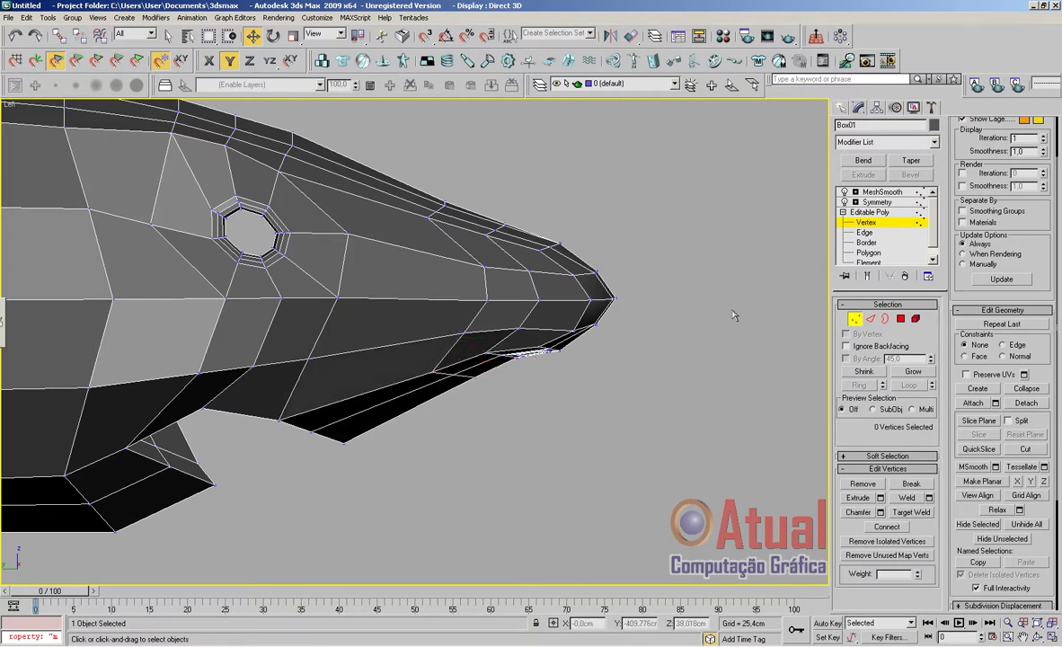